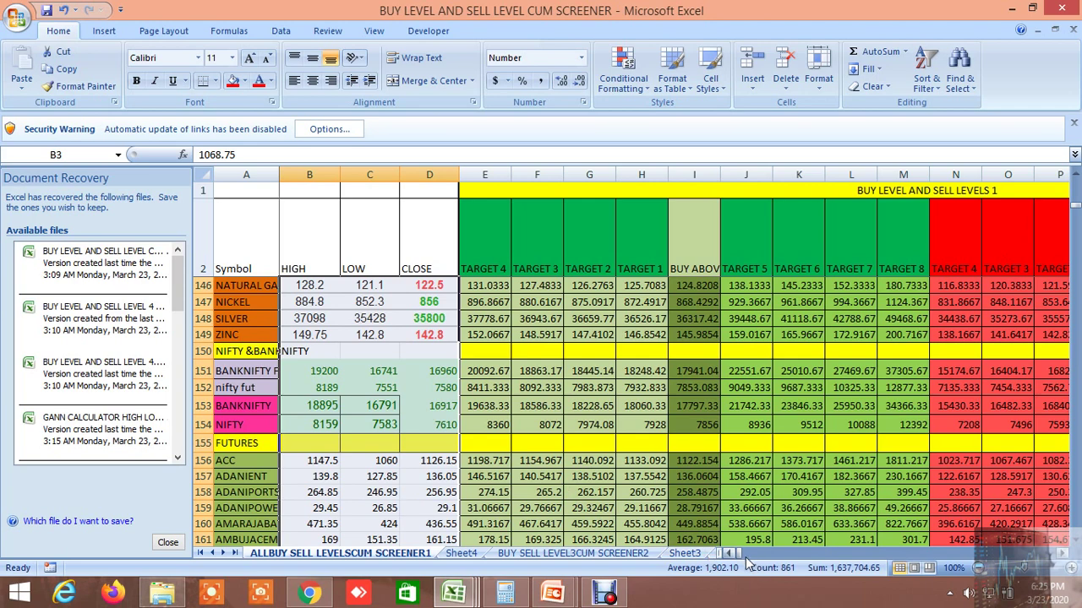
- Review the DEMA columns of the first screener sheet, Sheet3, and the CORRELATION PAIR TRADING and INSIDE THE BAR WITH NR7 sheets
left_click_drag(737, 554, 763, 563)
left_click(634, 558)
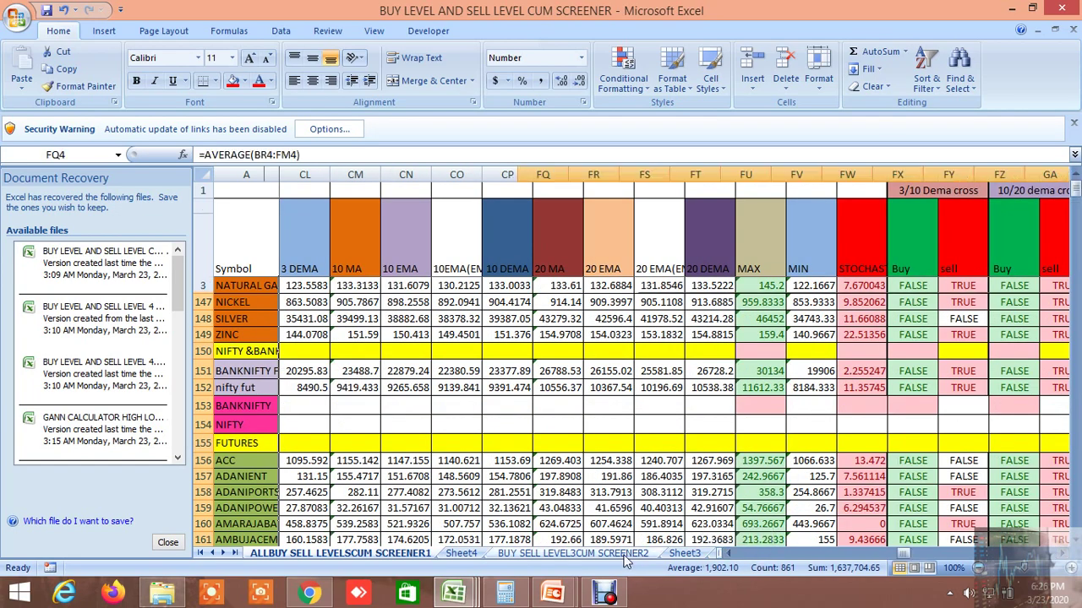
left_click(690, 553)
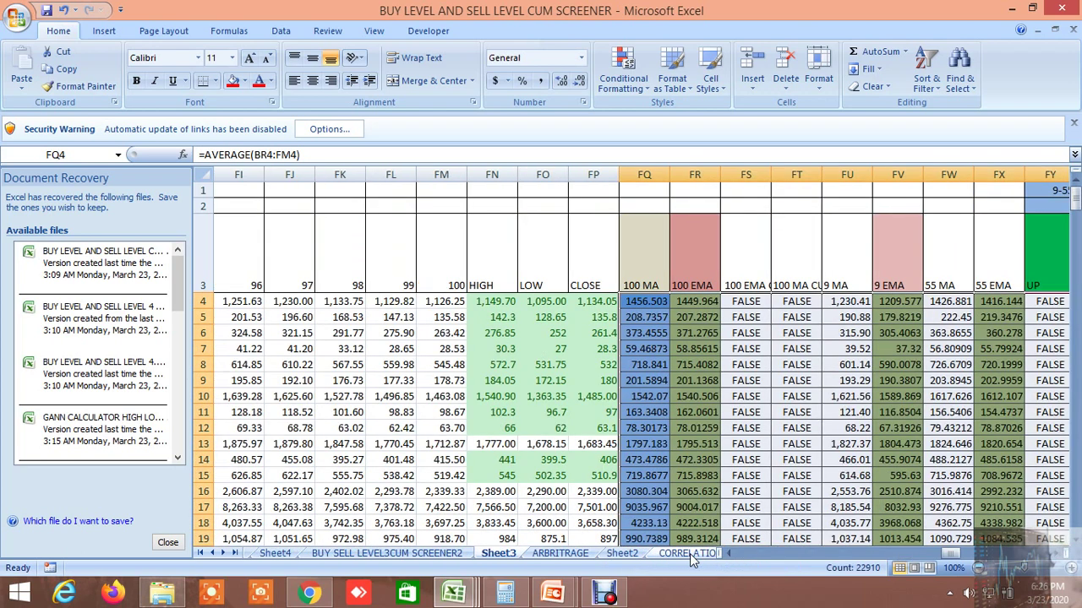
left_click(678, 556)
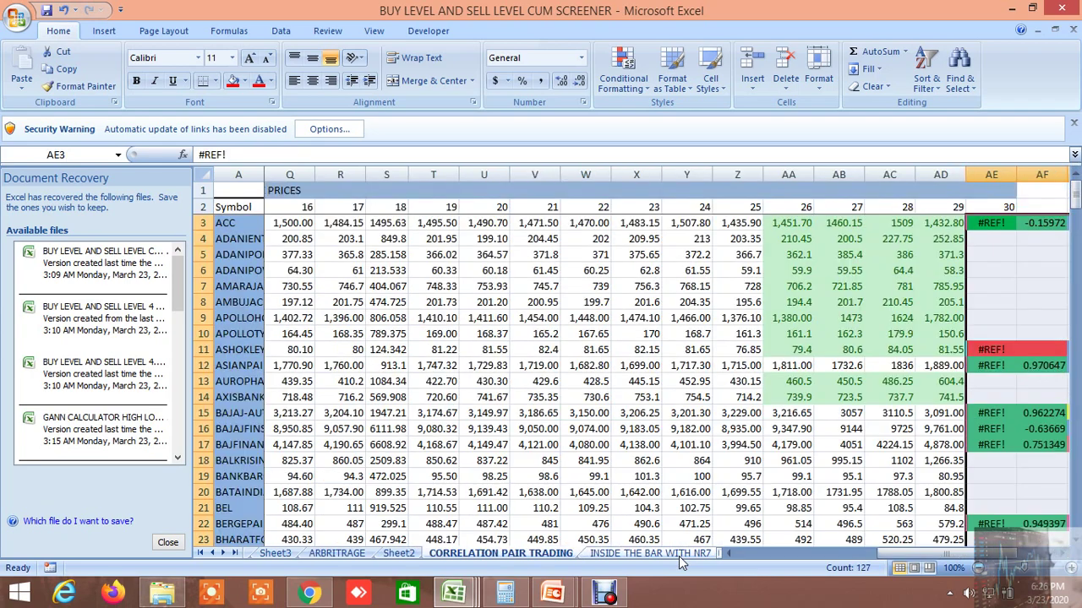
left_click(676, 554)
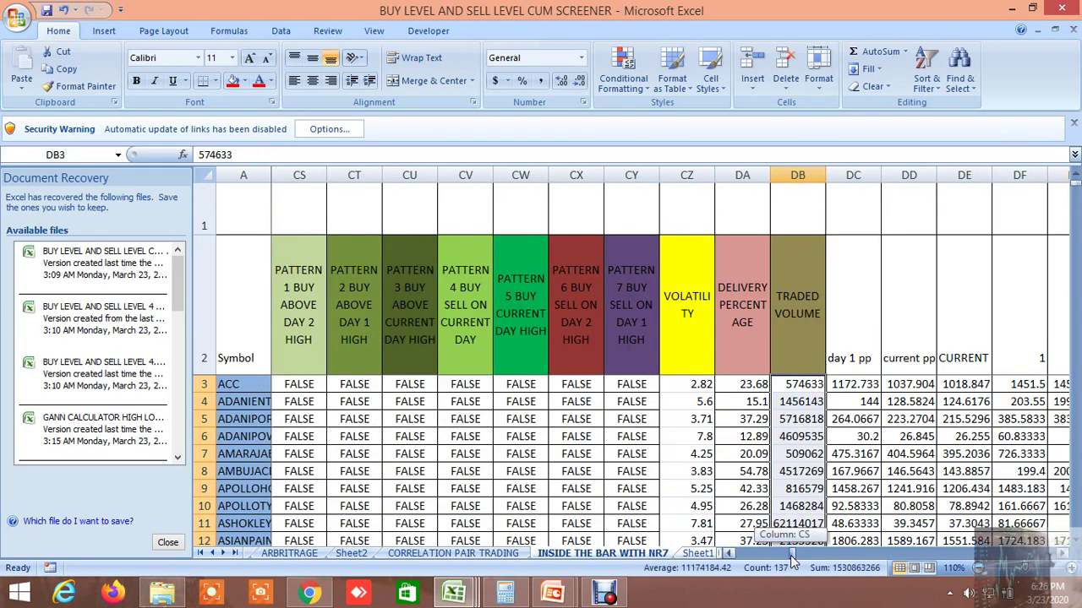
left_click_drag(790, 555, 746, 581)
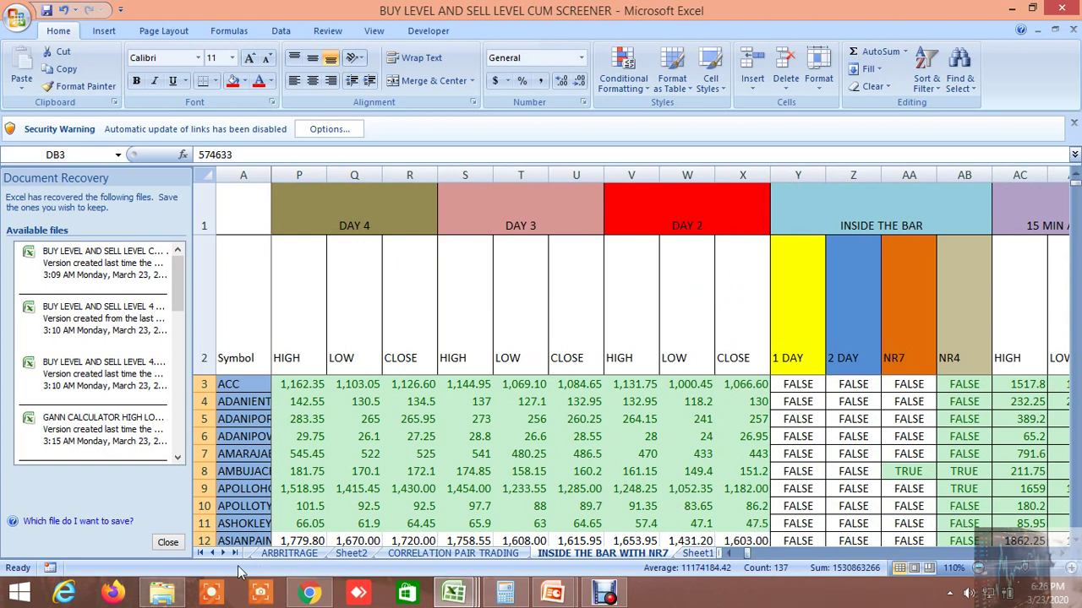
- Return to the ALLBUY SELL LEVELSCUM SCREENER1 sheet
left_click(210, 554)
left_click(210, 554)
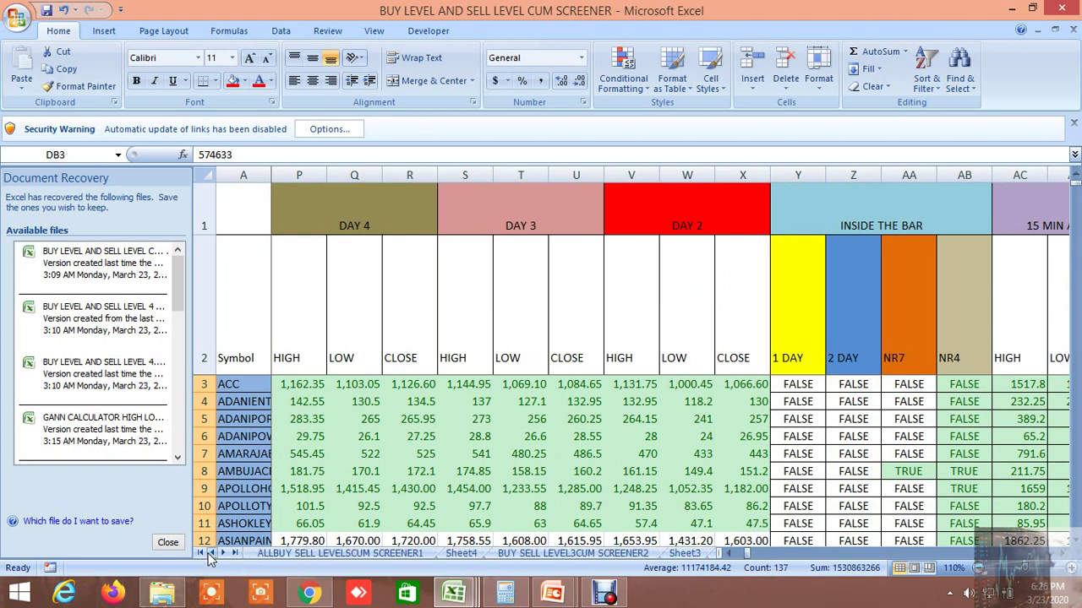
left_click(267, 556)
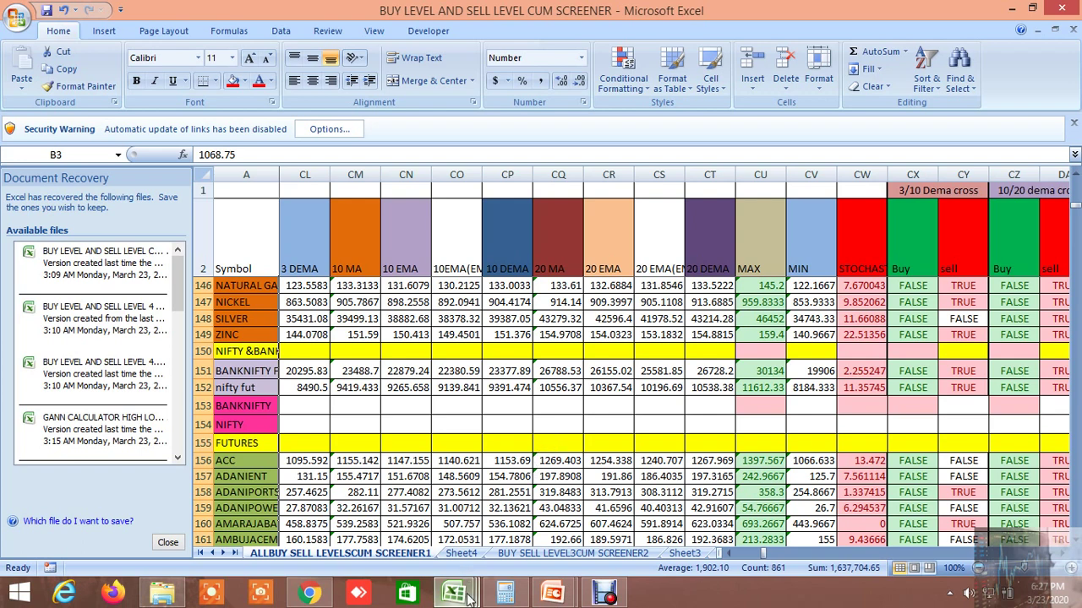
- Switch to the TradingView chart in Chrome and examine the daily Nifty 50 decline against its Fibonacci retracement and pivot levels
mouse_move(469, 598)
left_click(325, 592)
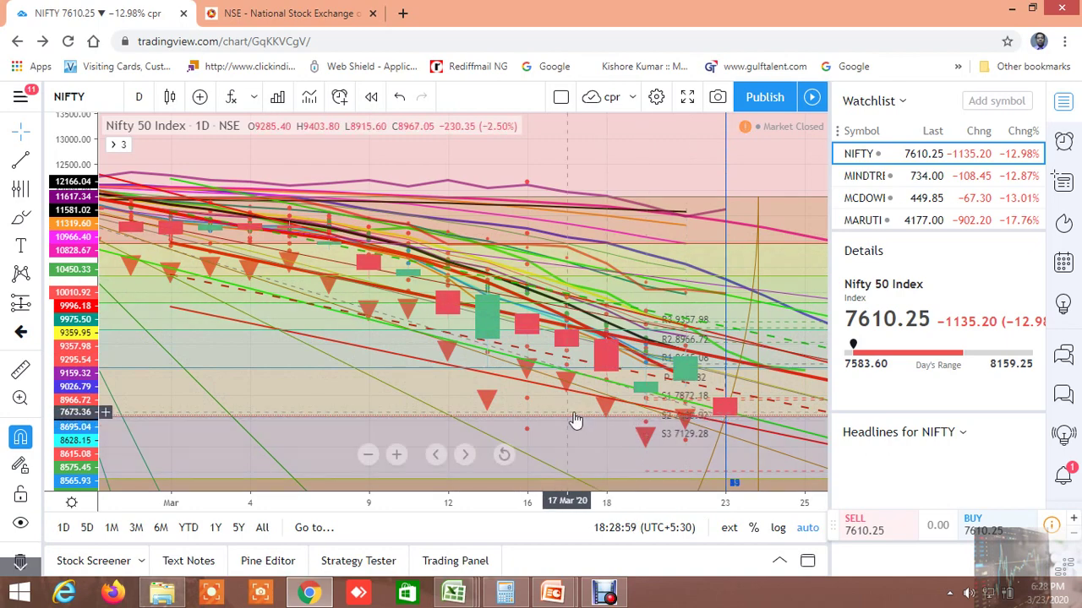
scroll(492, 366, "down", 1)
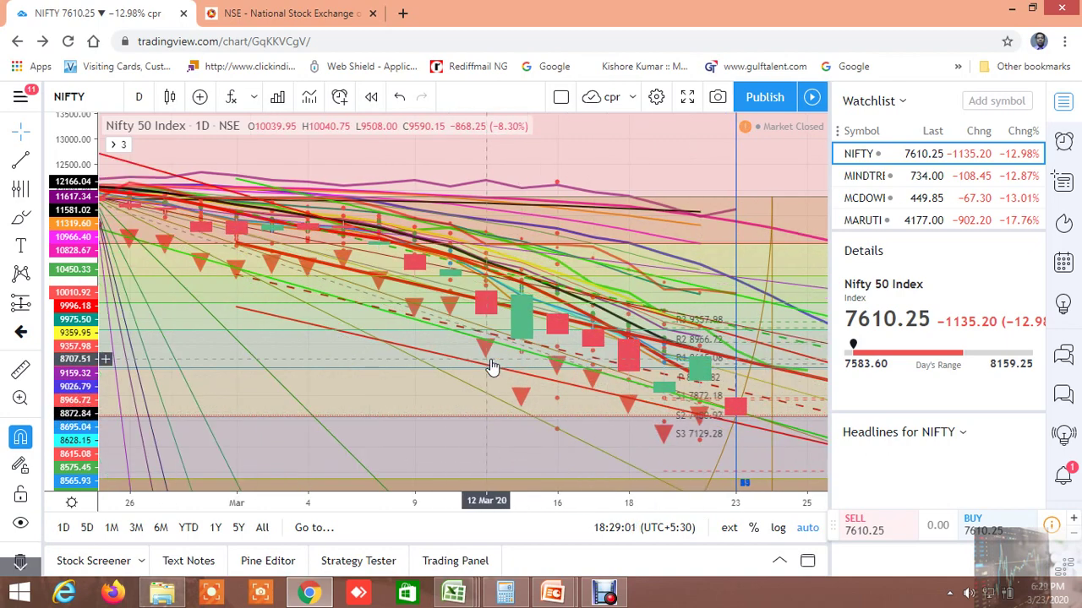
scroll(493, 366, "down", 1)
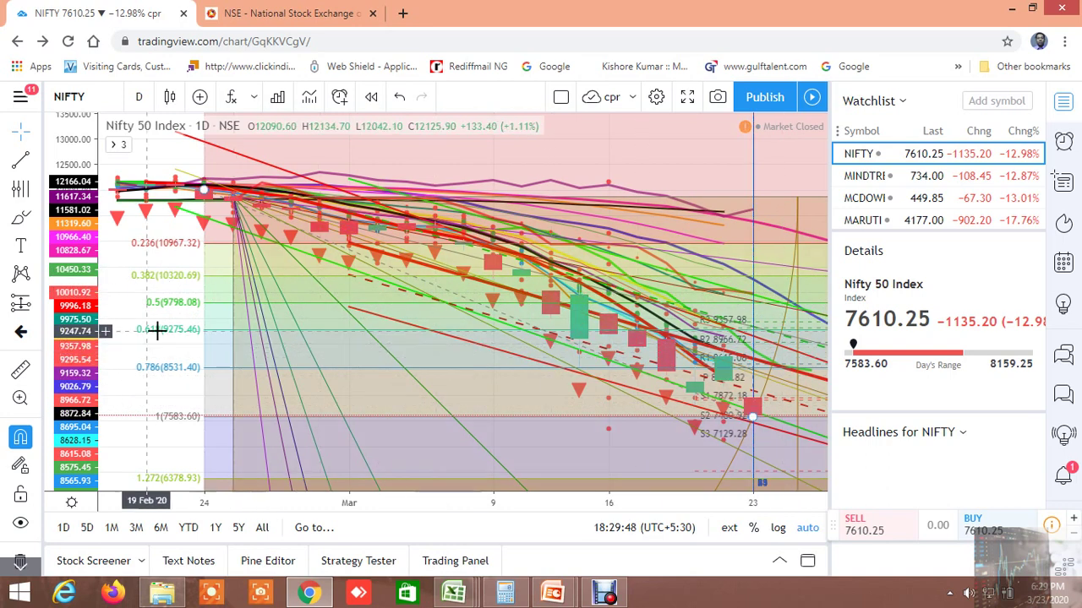
left_click_drag(156, 346, 122, 301)
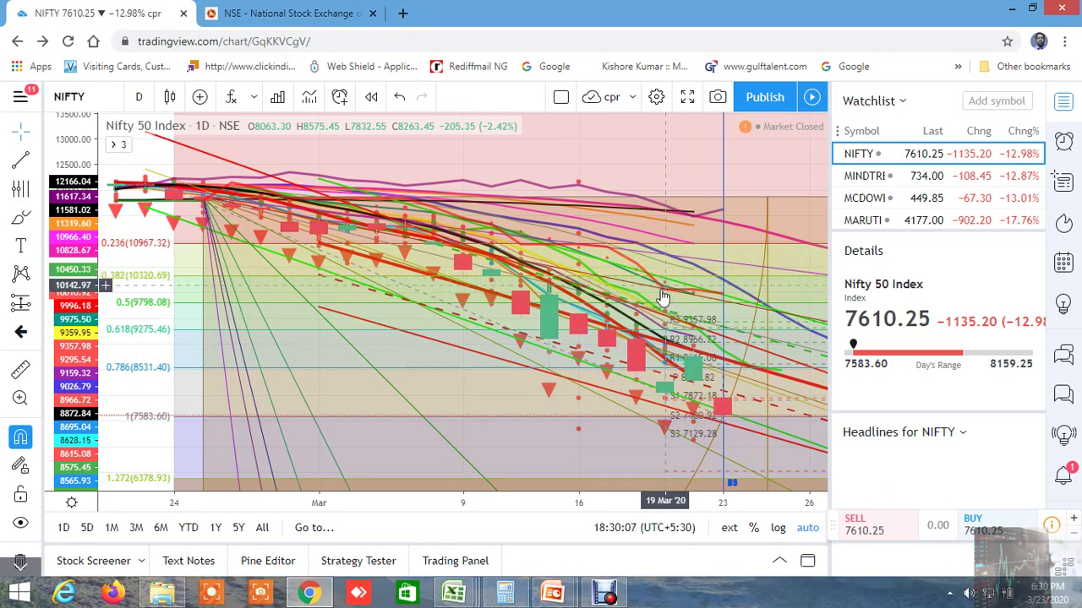
left_click(497, 314)
left_click(503, 329)
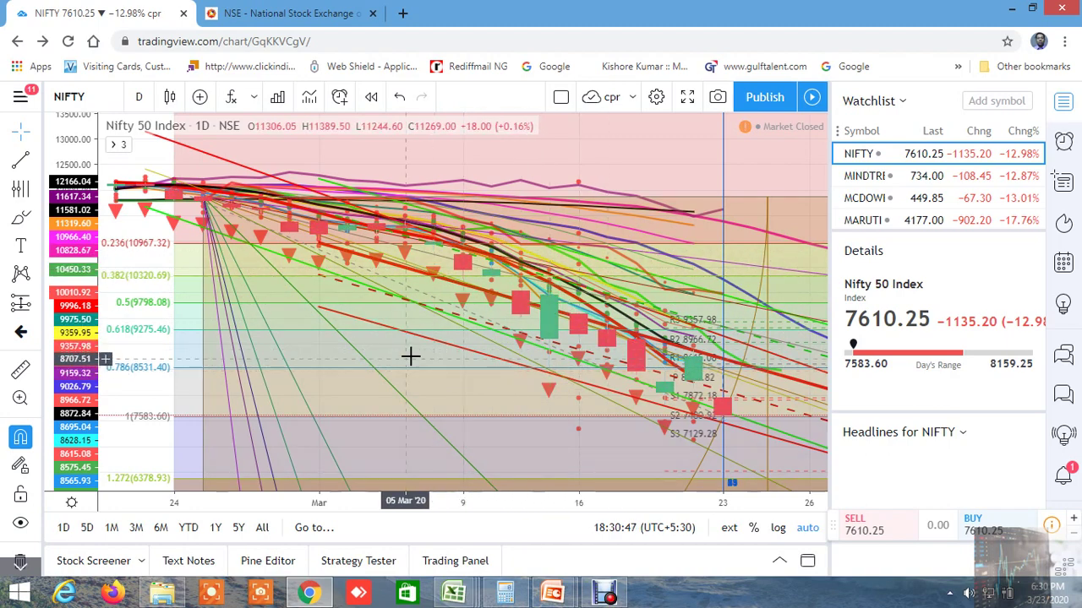
left_click_drag(410, 355, 389, 277)
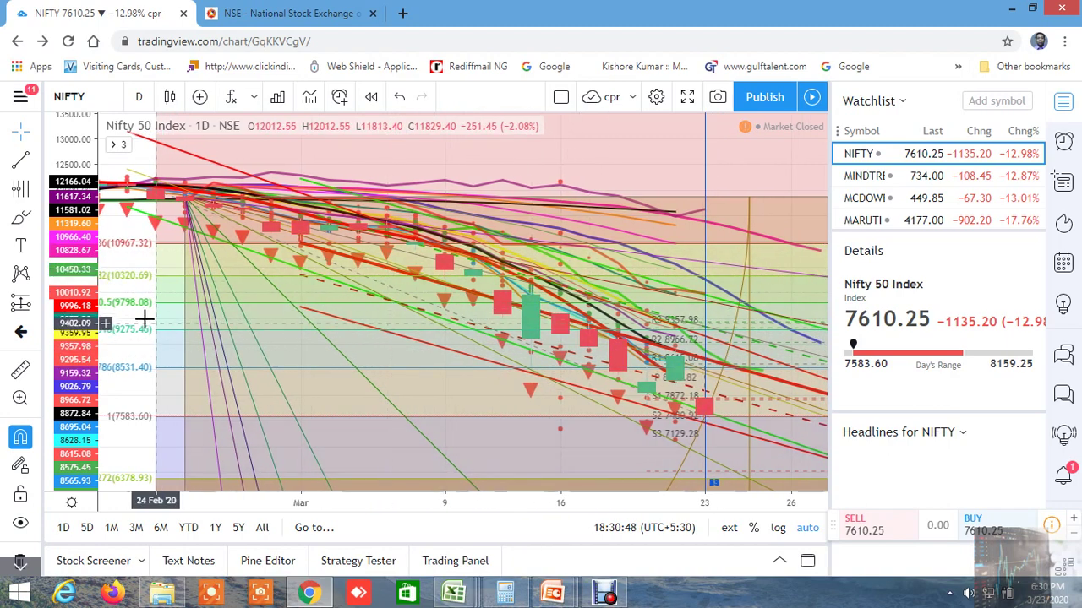
- Examine the daily Nifty 50 price action from January 2020 up to the March fall
scroll(144, 314, "down", 3)
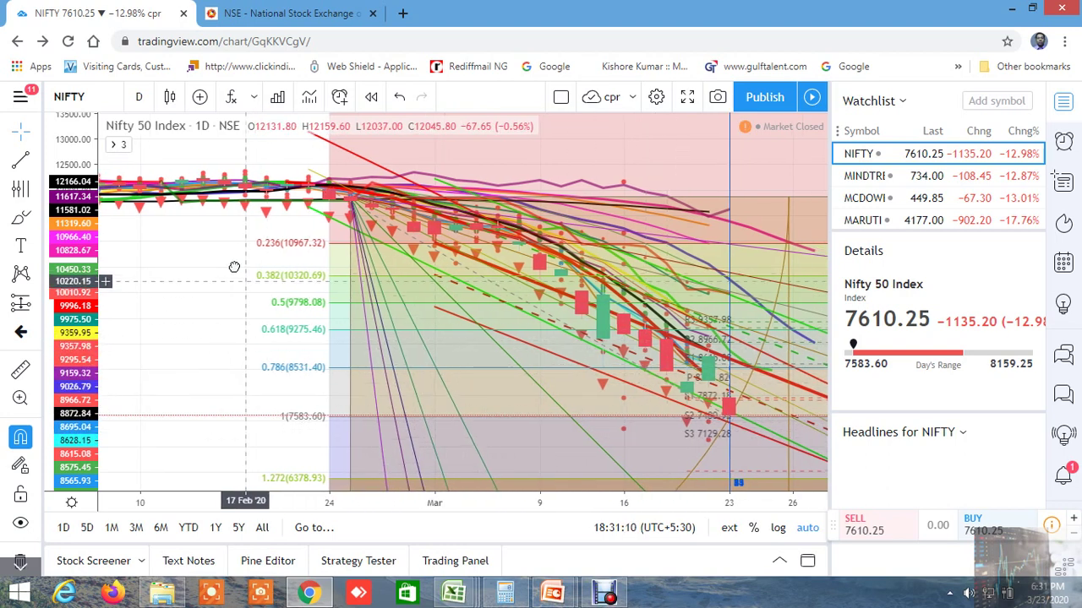
scroll(239, 288, "right", 1)
scroll(241, 289, "down", 3)
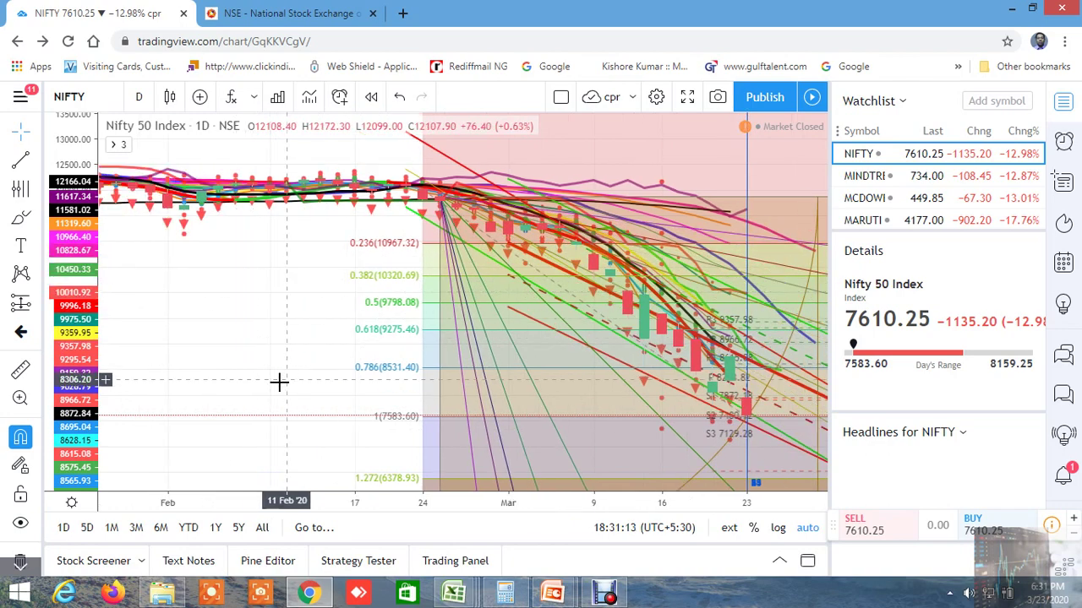
scroll(267, 316, "right", 1)
scroll(312, 357, "right", 1)
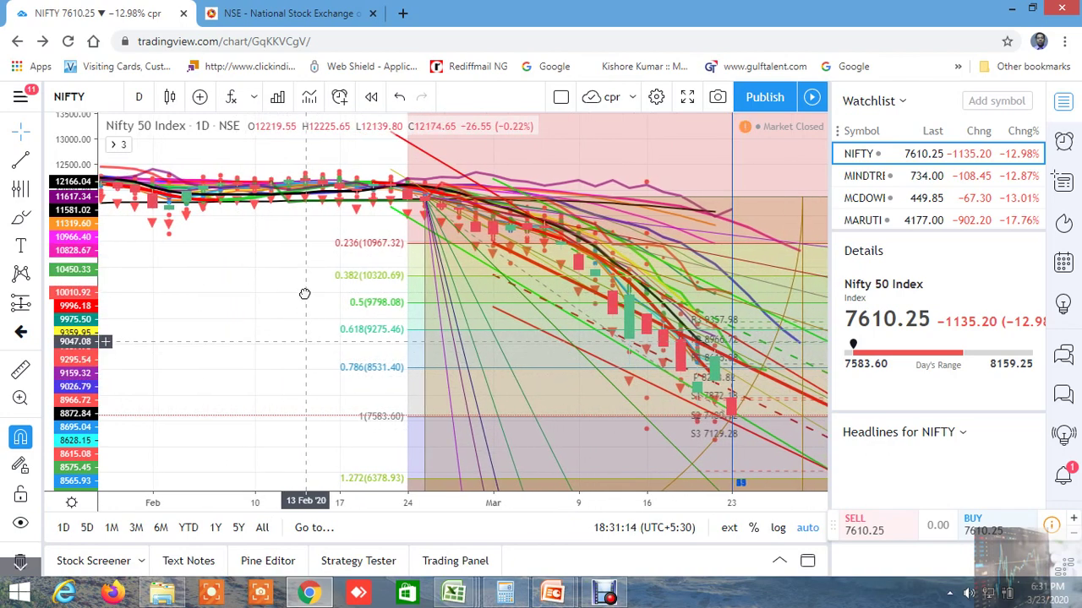
scroll(333, 309, "left", 2)
scroll(401, 381, "left", 1)
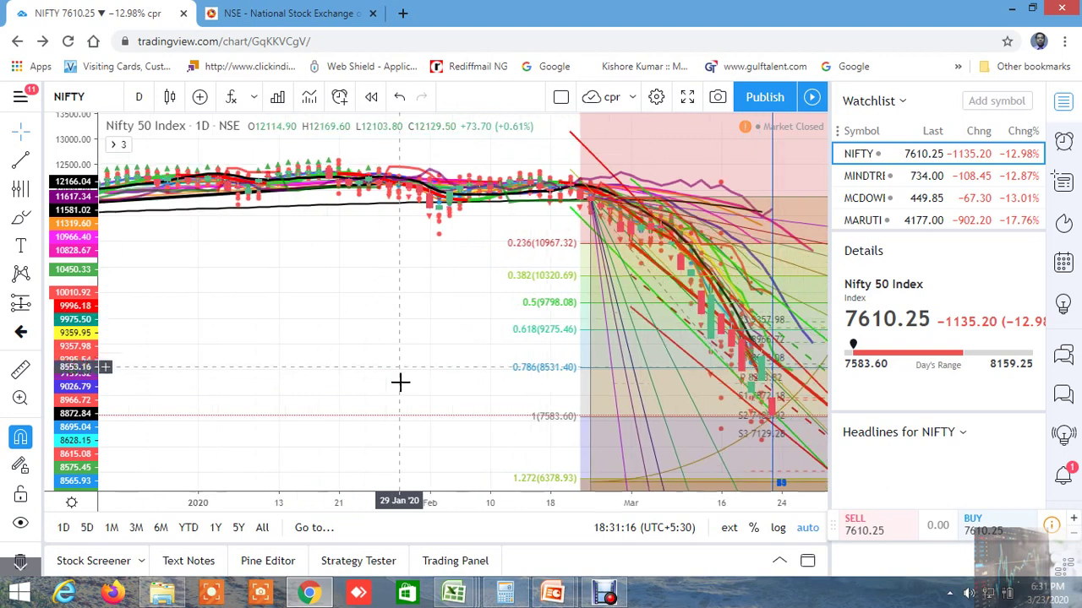
left_click_drag(401, 381, 333, 345)
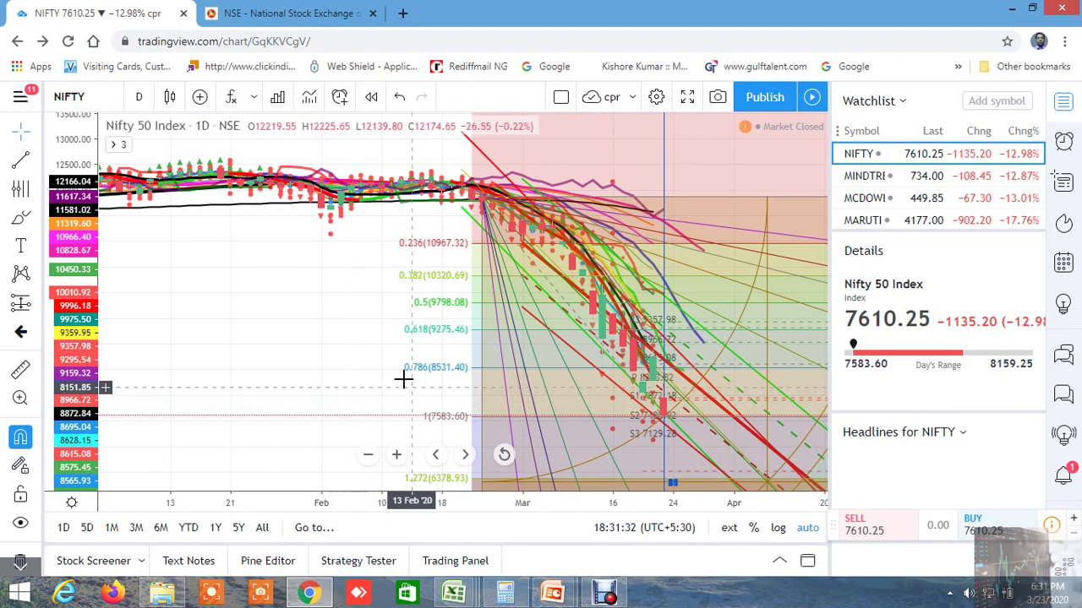
- Compare the daily Nifty 50 history since November with the trend lines and arcs projected into April and May
scroll(376, 357, "down", 5)
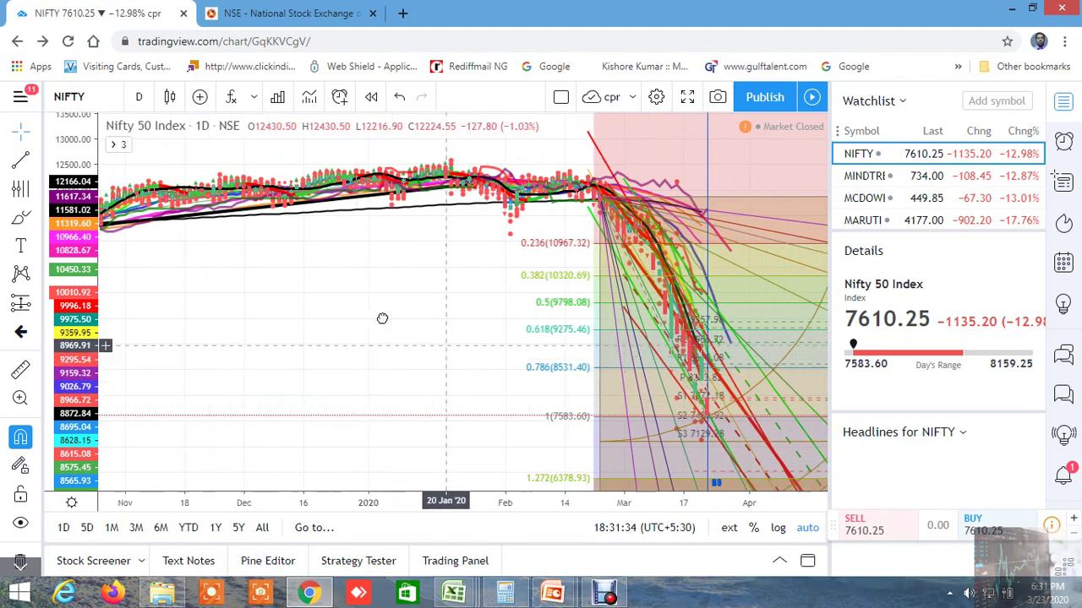
left_click_drag(382, 318, 309, 309)
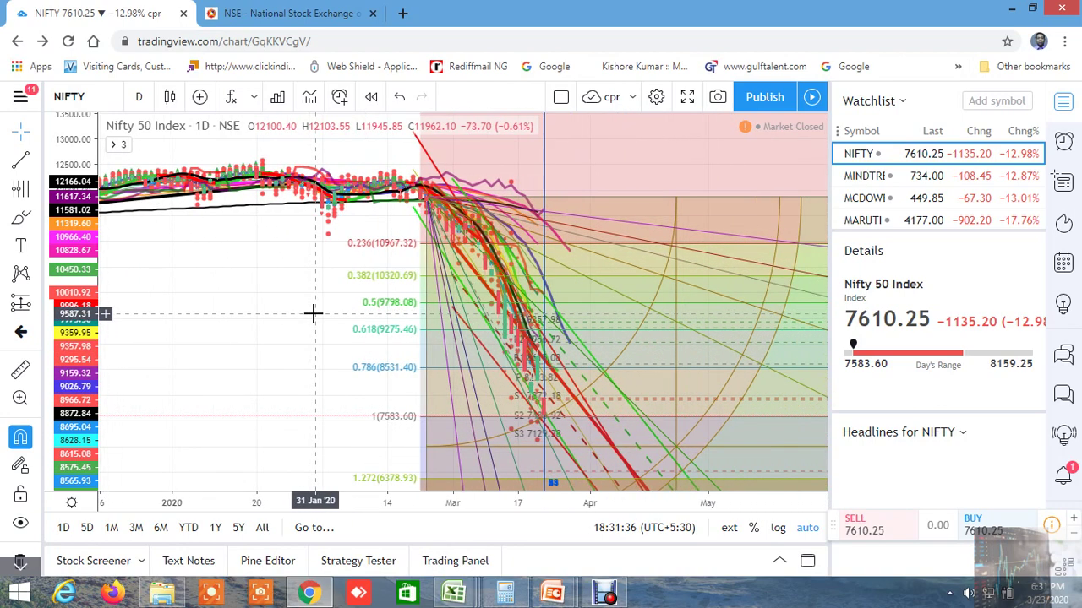
scroll(312, 313, "up", 5)
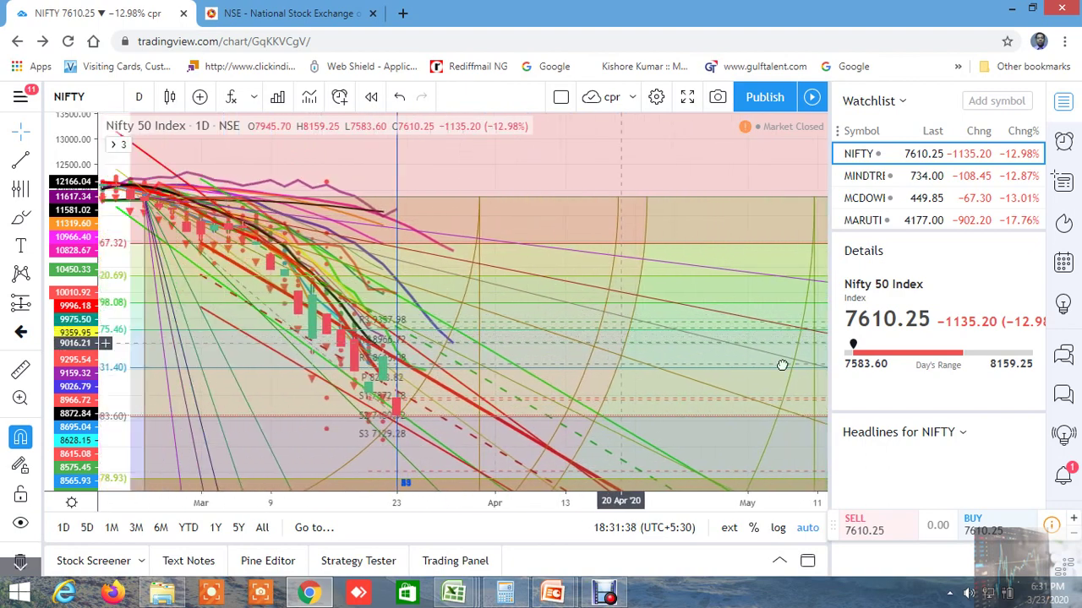
scroll(782, 365, "left", 5)
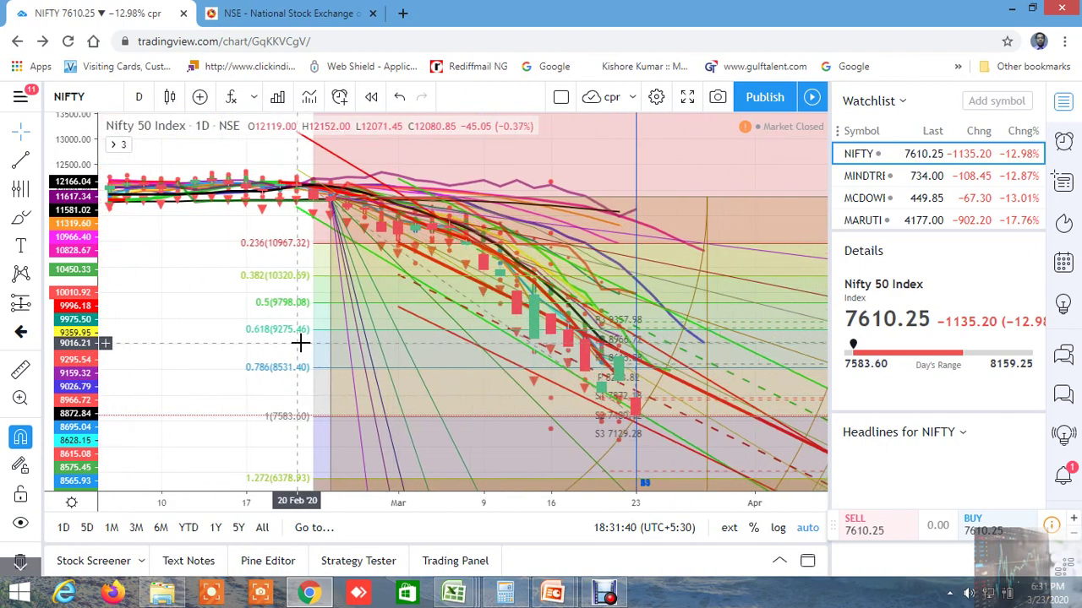
scroll(300, 342, "right", 5)
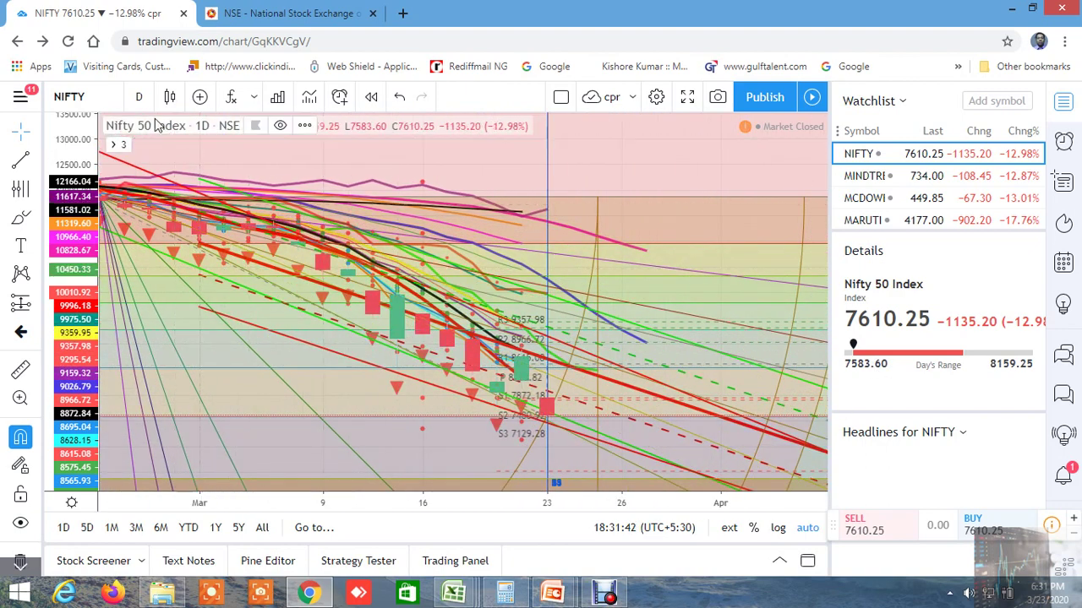
- Change the Nifty 50 chart interval to 1 week and bring its price history back to 2017 into view
left_click(141, 98)
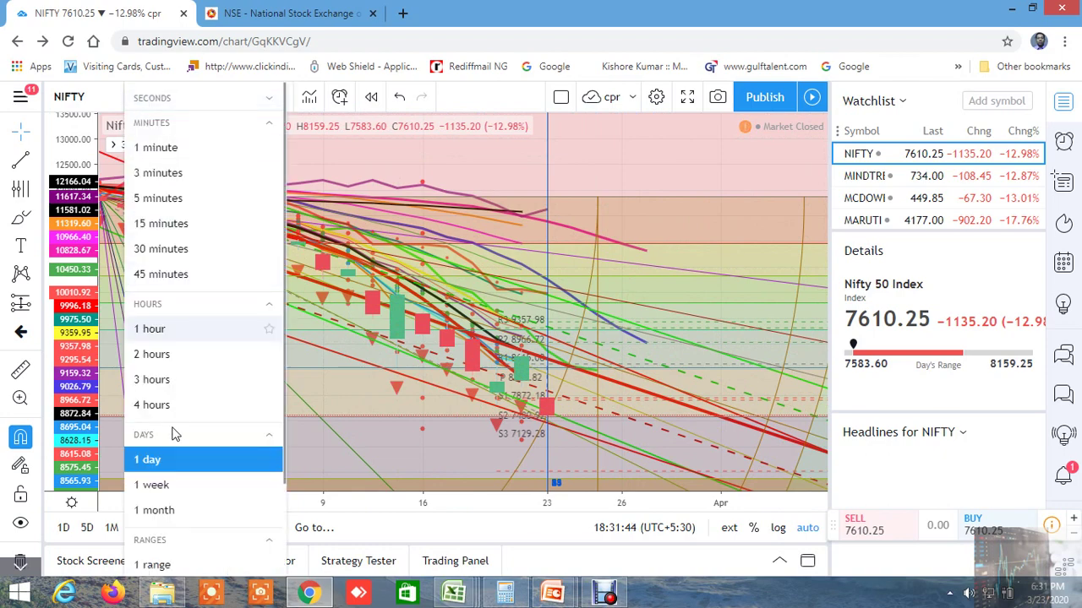
left_click(166, 487)
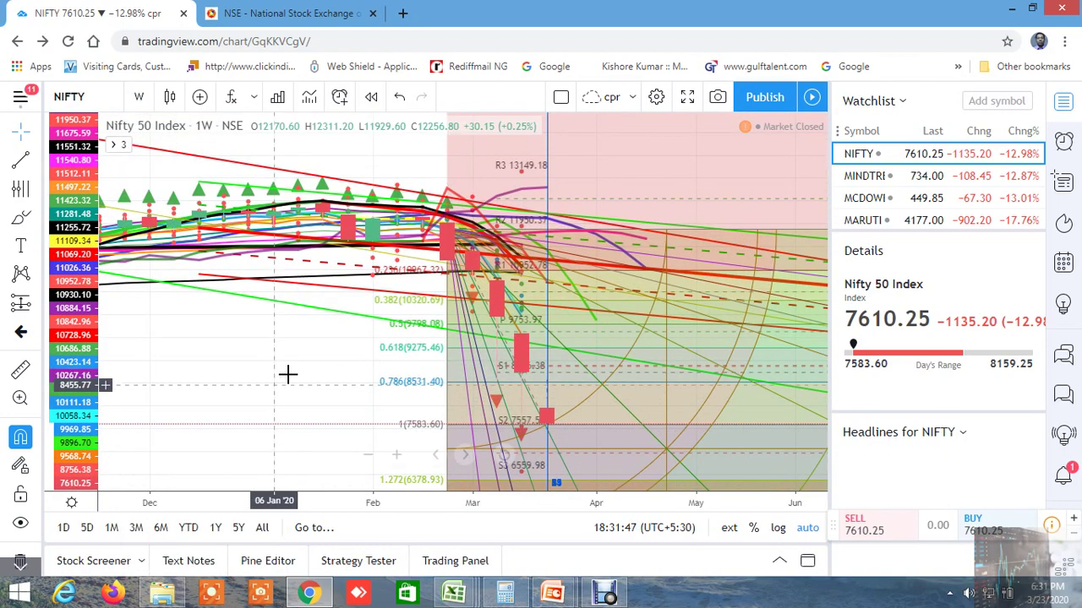
left_click_drag(242, 366, 524, 337)
scroll(449, 354, "down", 5)
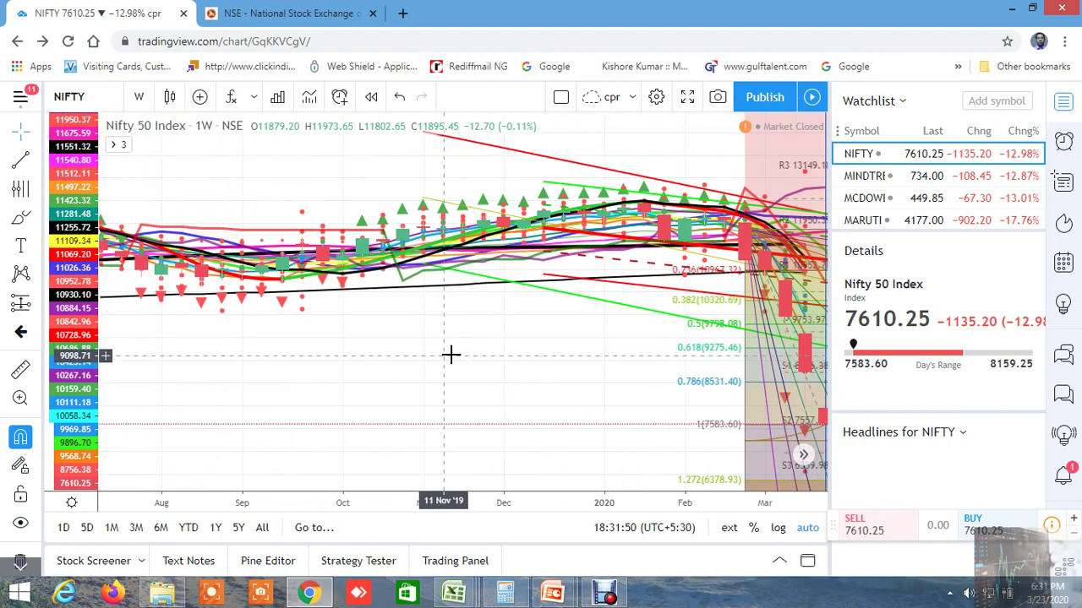
scroll(516, 381, "down", 5)
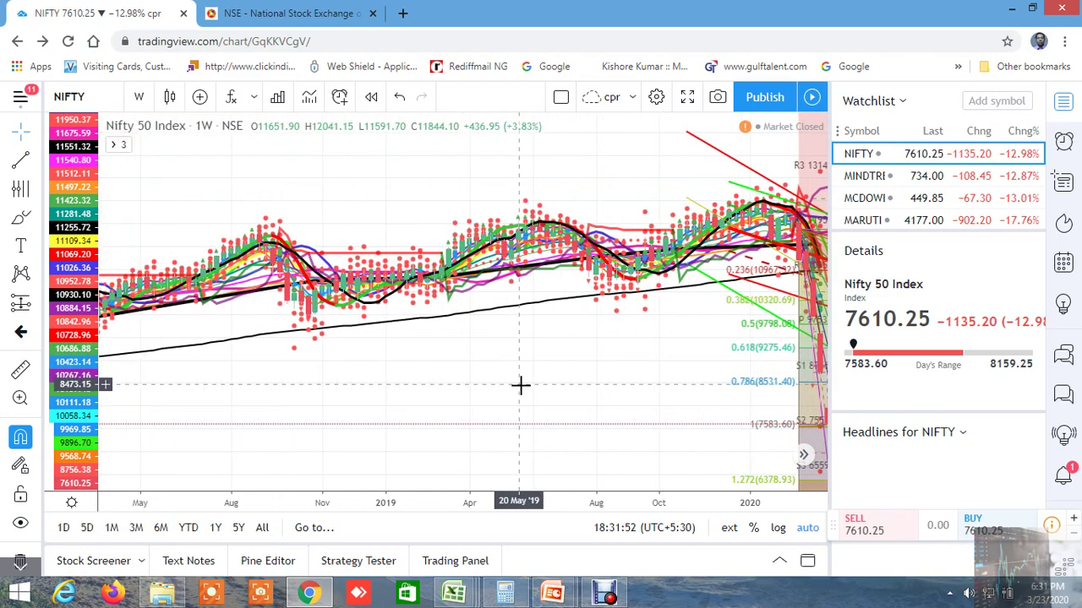
left_click_drag(622, 425, 521, 321)
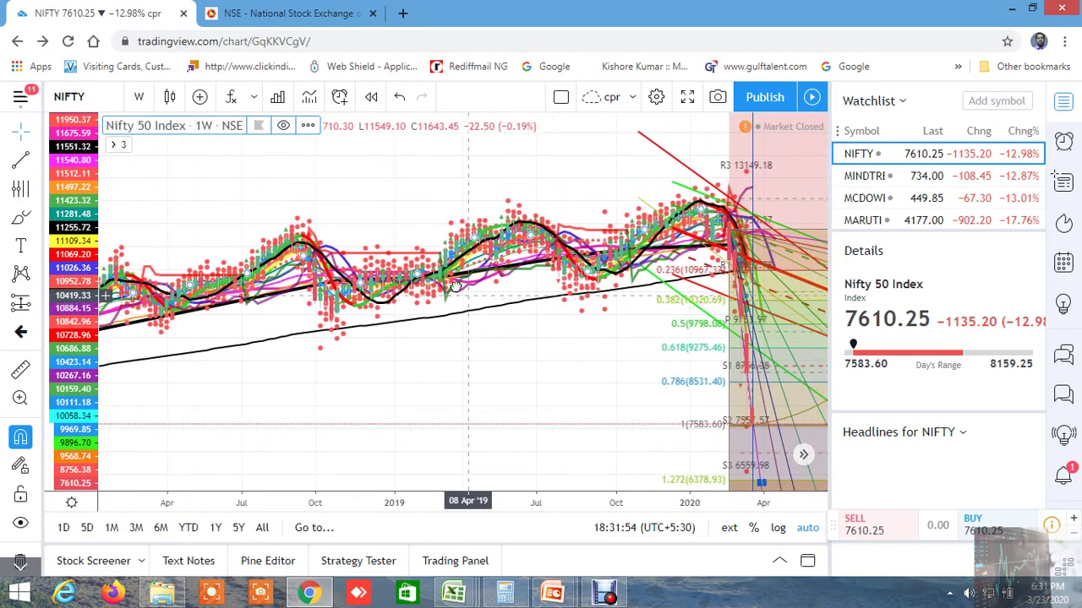
scroll(507, 376, "down", 5)
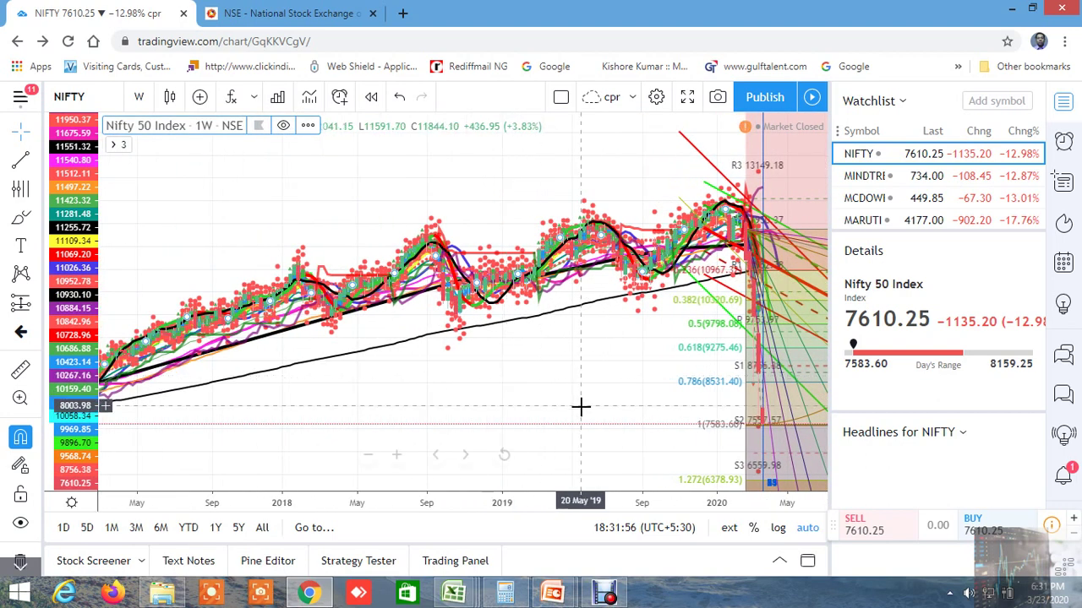
- Examine the weekly Nifty 50 trend back to 2014 against the 7583.60 retracement level and the lower support levels
left_click_drag(553, 370, 459, 365)
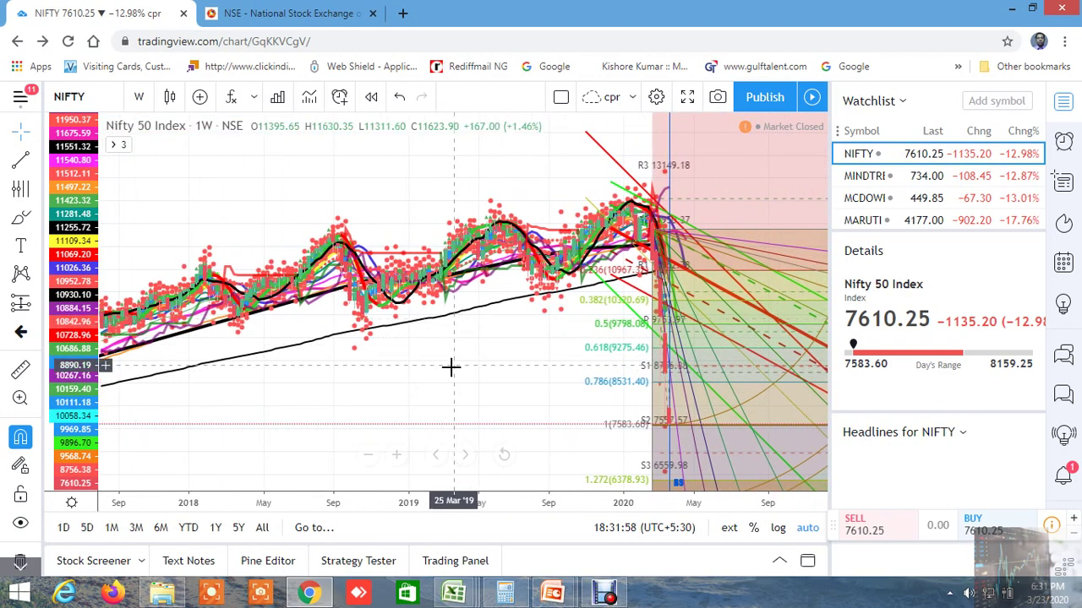
scroll(451, 366, "down", 3)
scroll(450, 366, "down", 2)
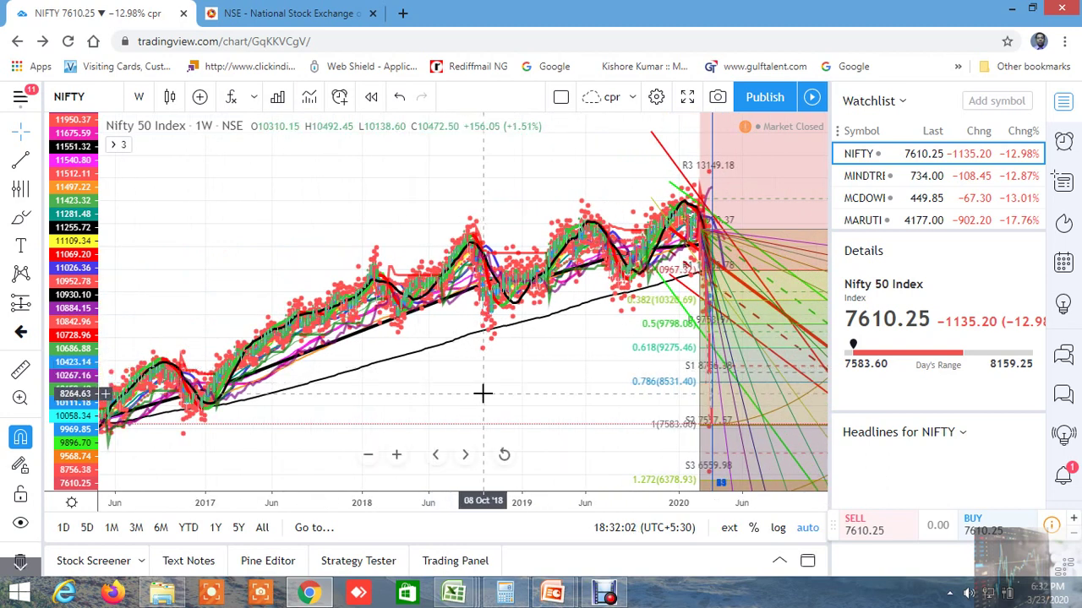
scroll(479, 390, "up", 2)
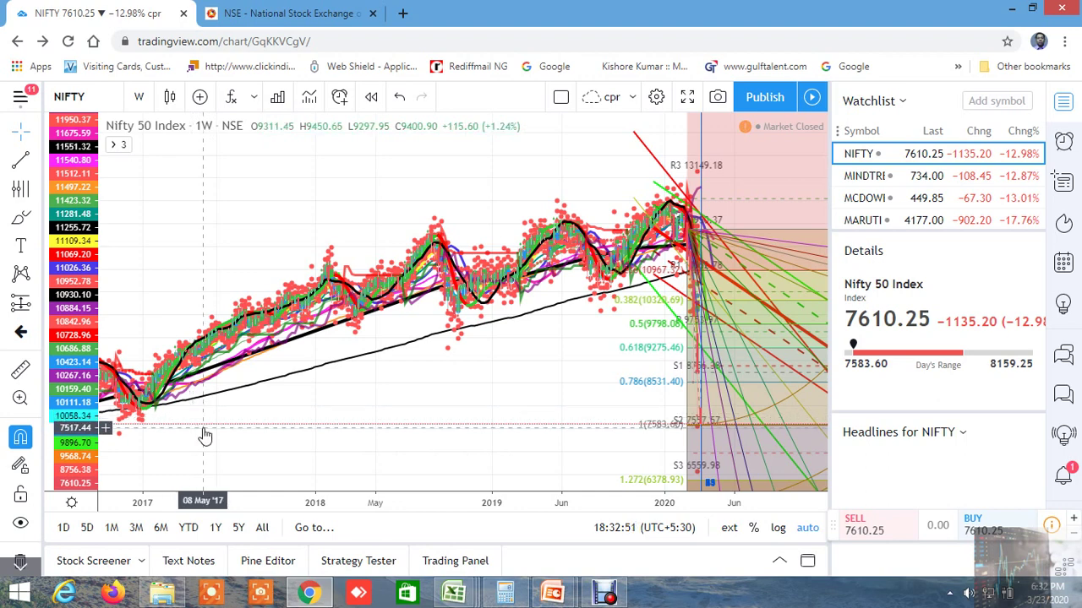
scroll(341, 432, "down", 2)
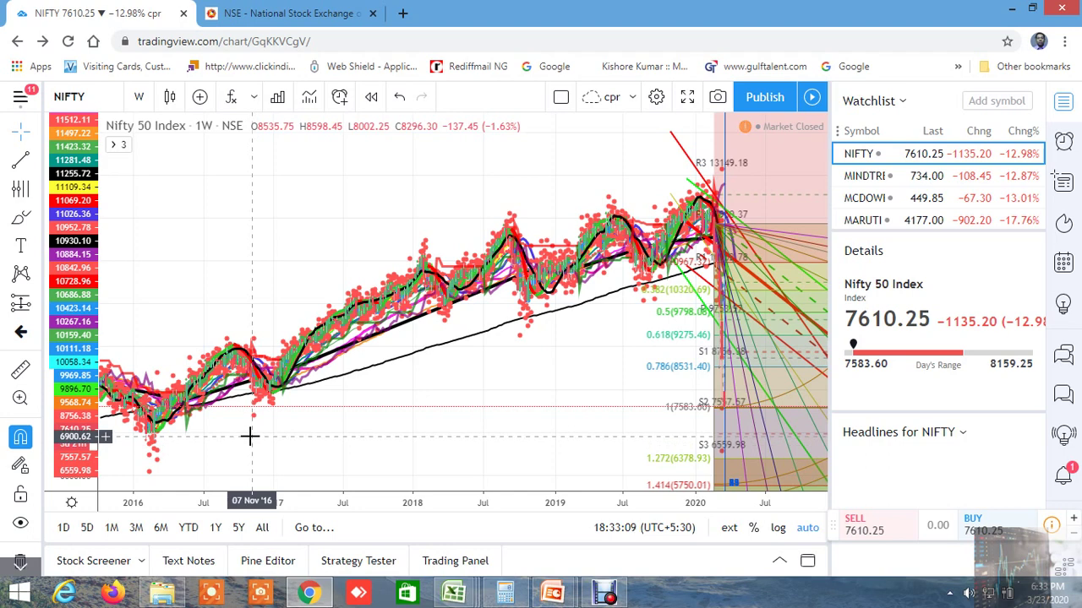
scroll(496, 415, "down", 1)
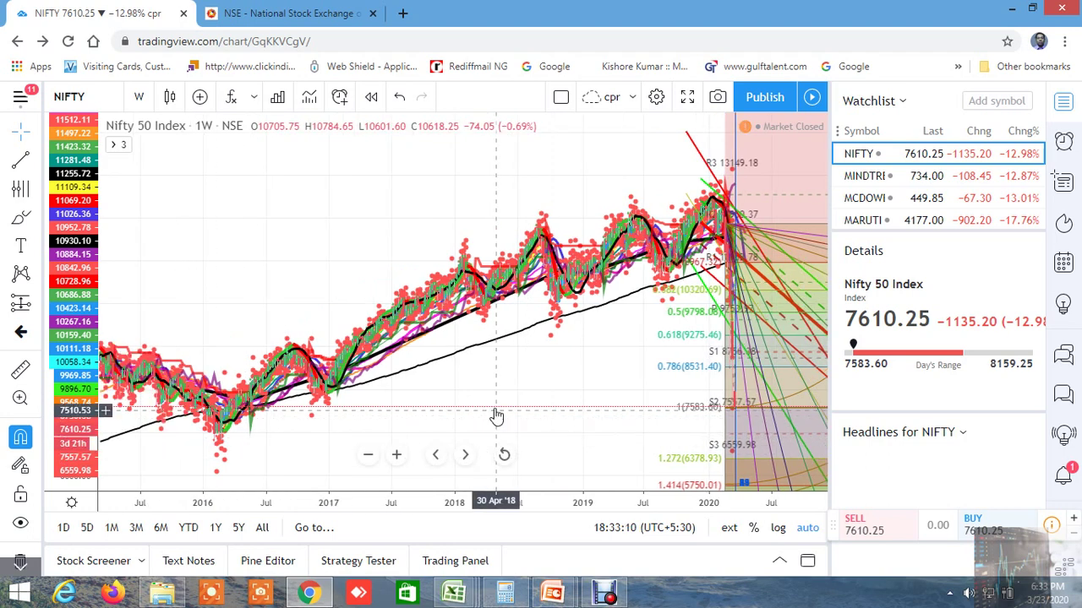
scroll(496, 416, "down", 1)
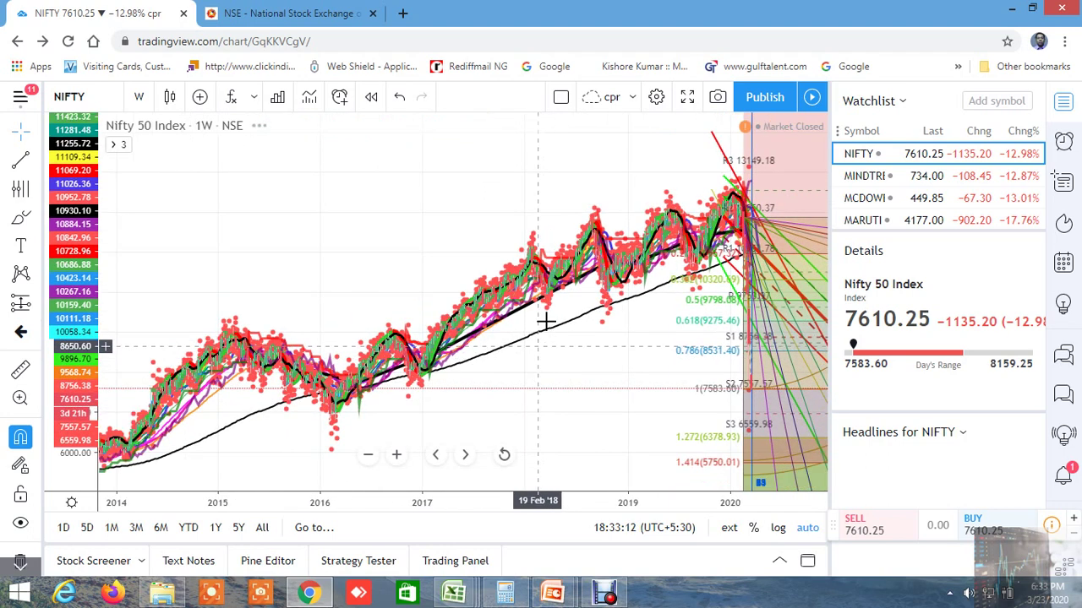
- Examine the weekly Nifty 50 price history back to 2012 against the 1.272, 1.414 and 1.618 Fibonacci levels
scroll(526, 309, "down", 1)
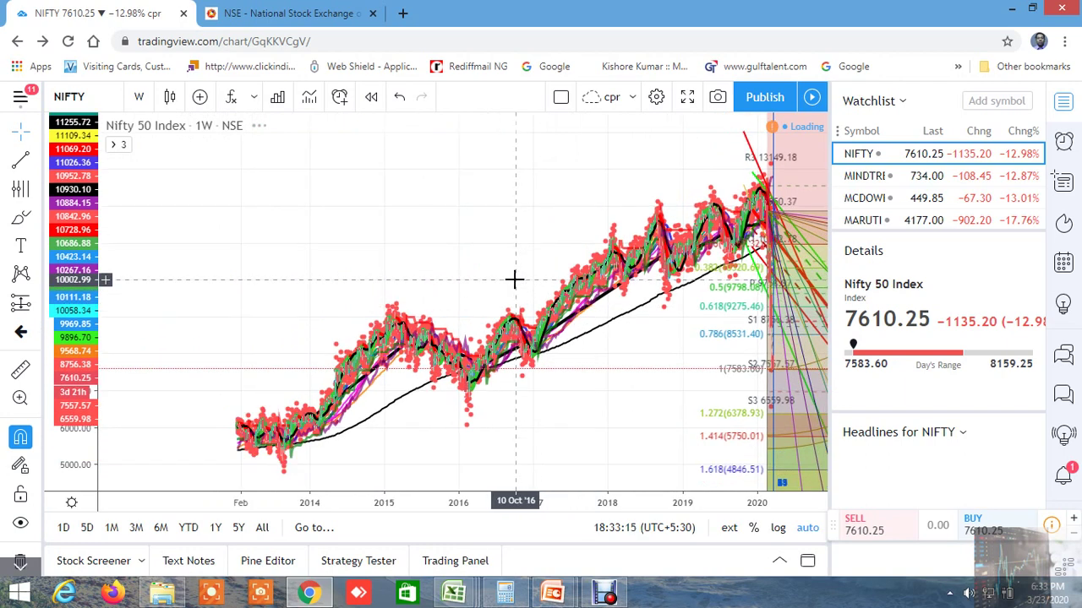
scroll(475, 257, "down", 1)
left_click_drag(470, 254, 415, 248)
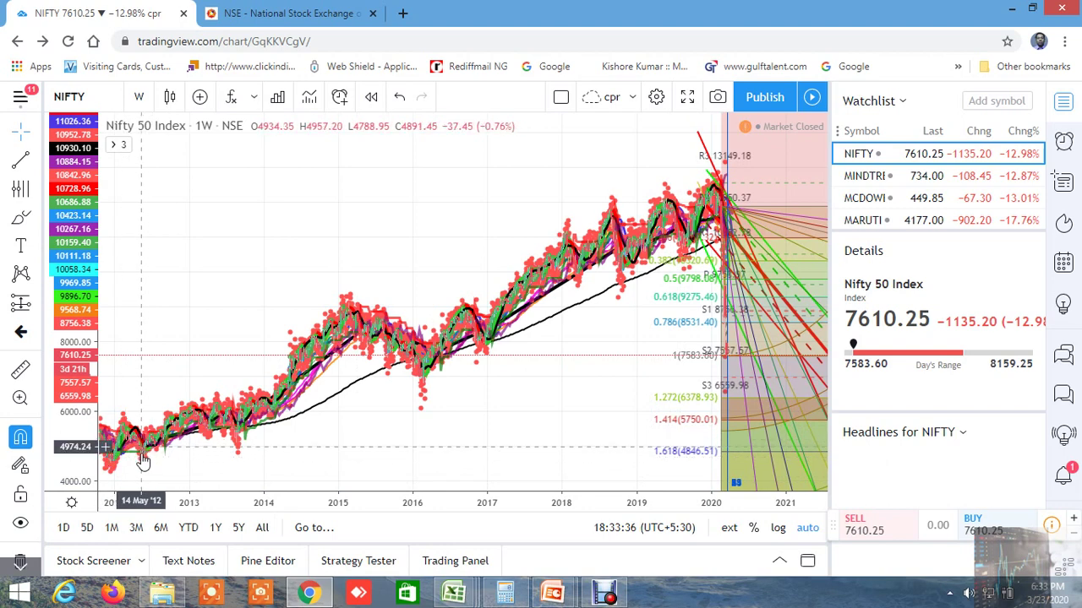
mouse_move(363, 459)
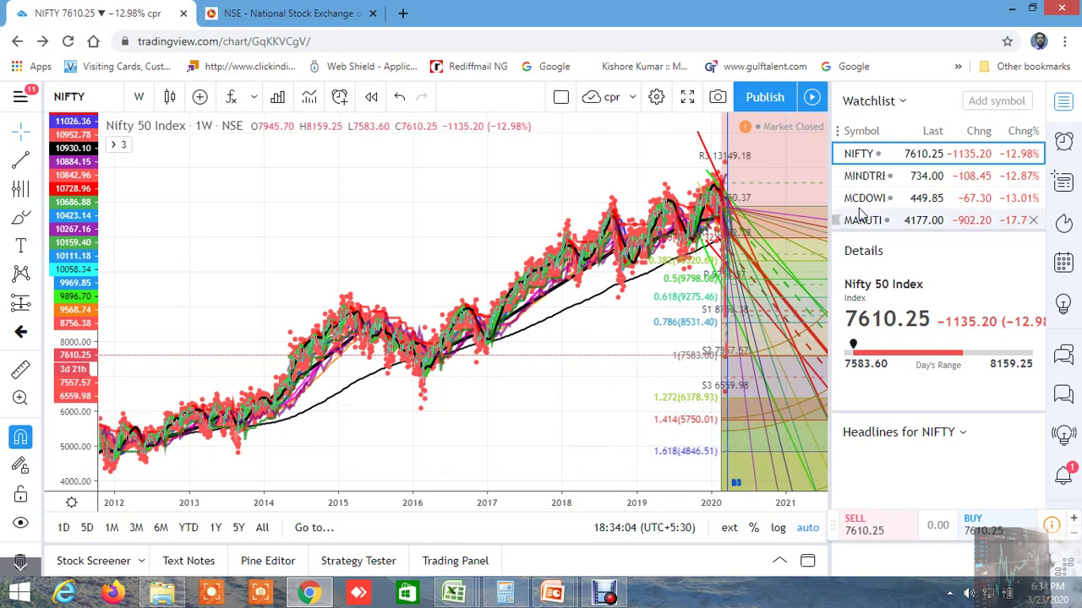
- Find BANKNIFTY in the watchlist and load its weekly chart
scroll(856, 211, "down", 5)
scroll(859, 211, "up", 3)
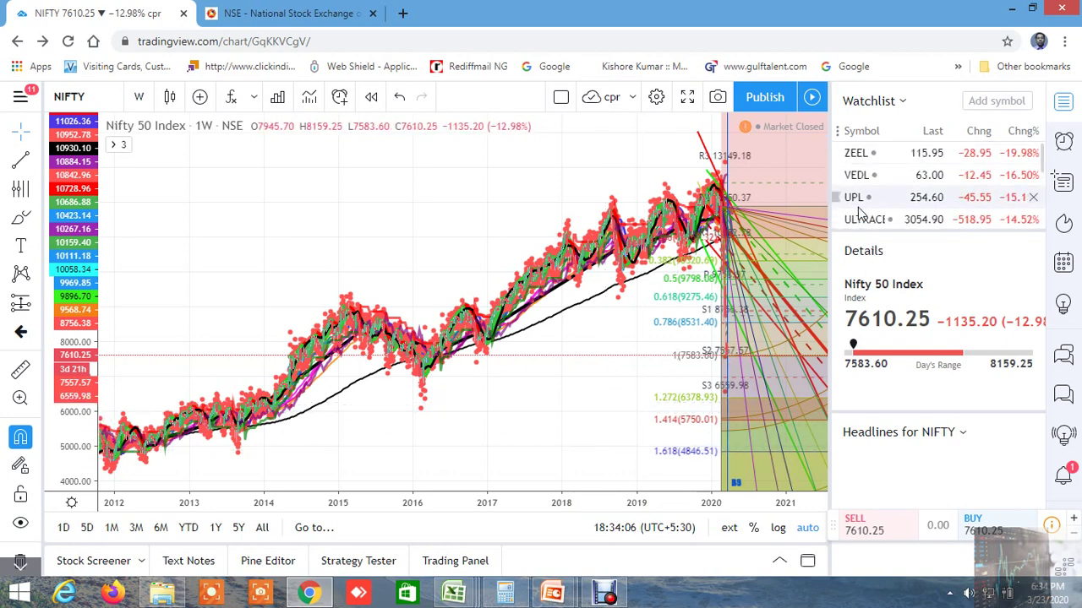
scroll(858, 203, "up", 5)
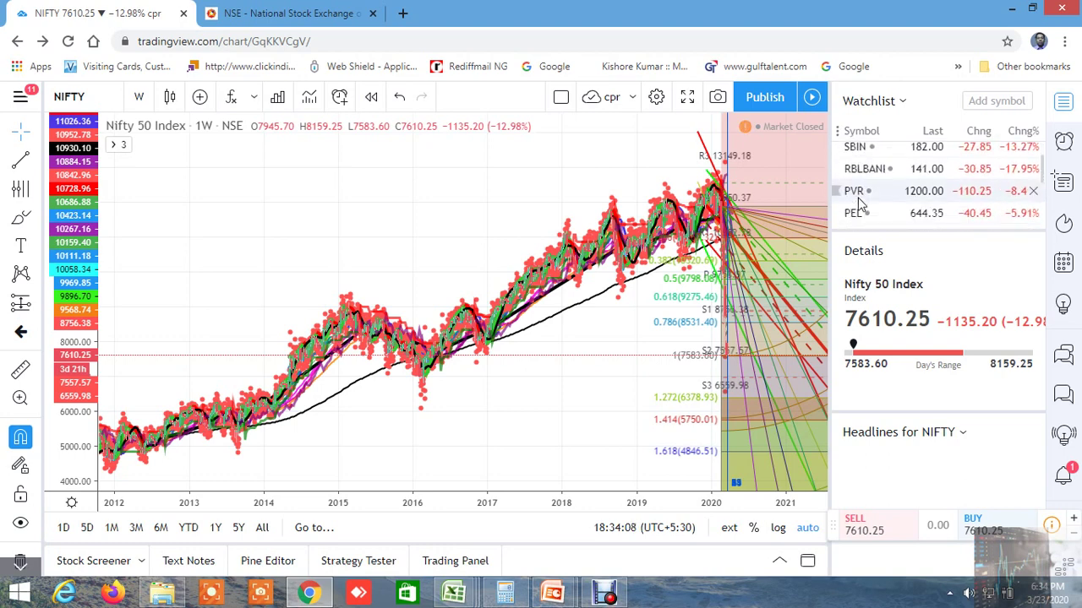
scroll(859, 203, "up", 5)
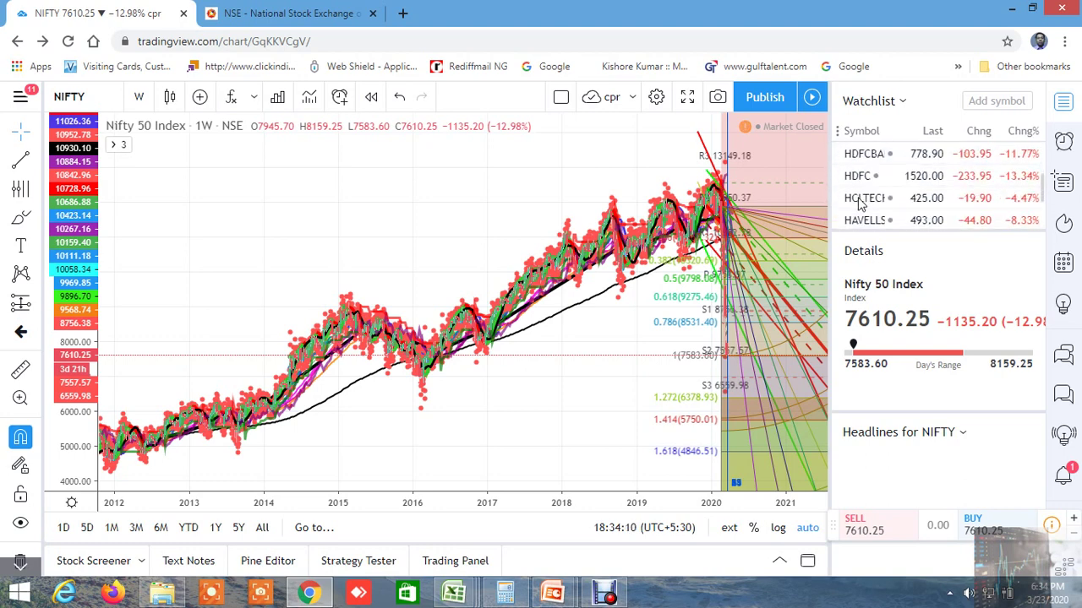
scroll(859, 203, "up", 5)
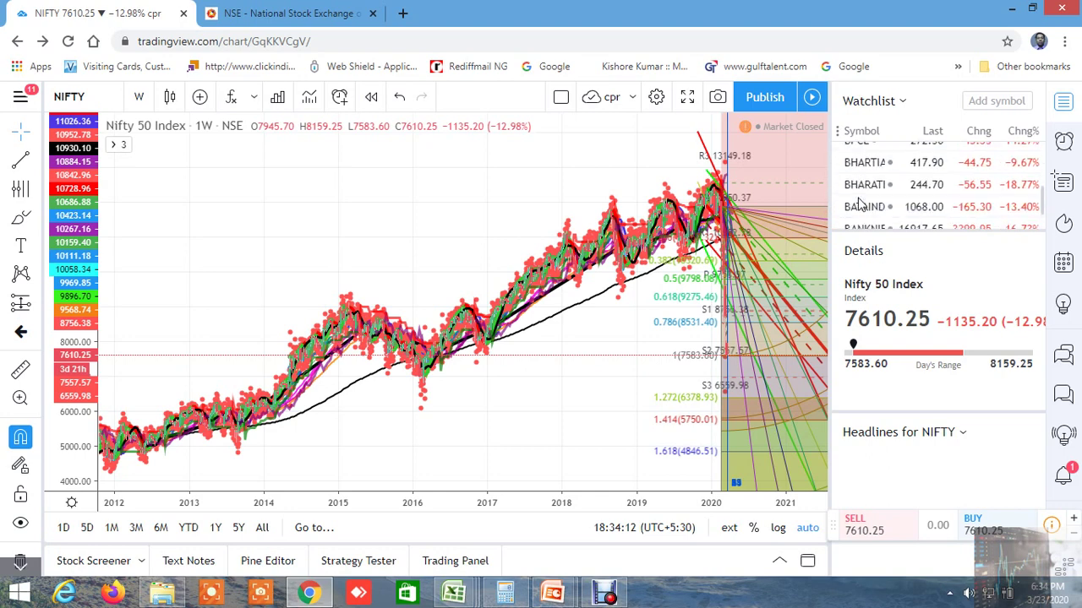
scroll(858, 203, "up", 3)
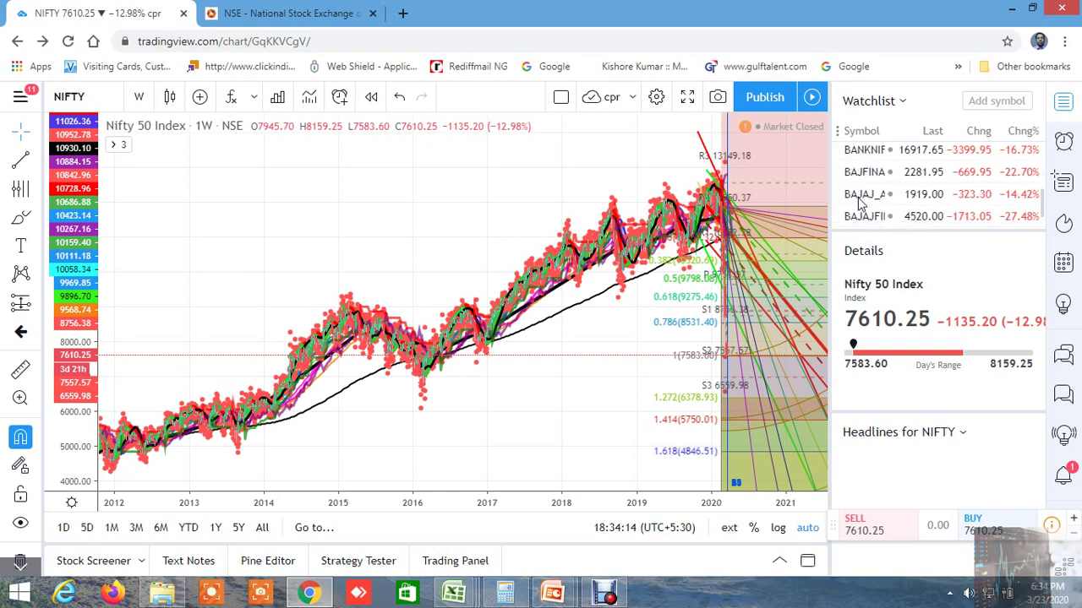
scroll(858, 202, "down", 3)
scroll(858, 205, "down", 3)
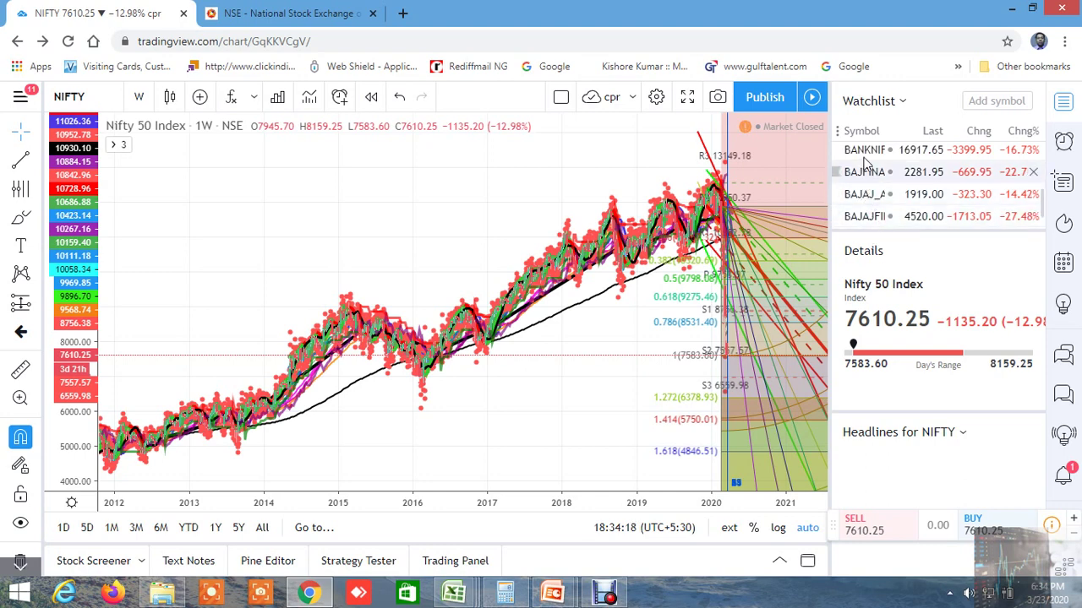
left_click(865, 156)
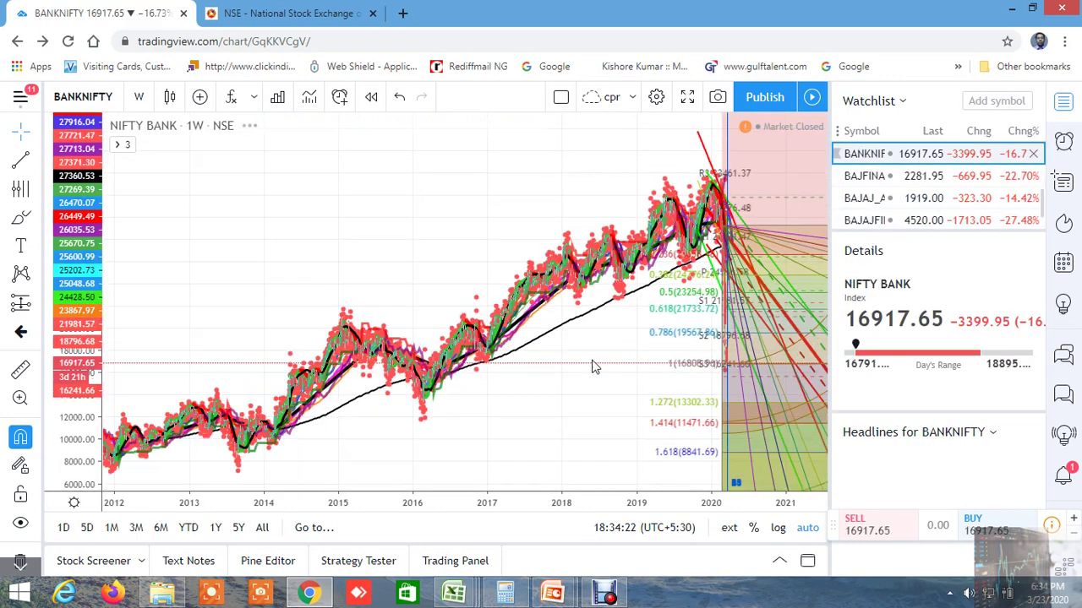
- Inspect the weekly Nifty Bank price action since 2018 and change the chart interval to 1 day
scroll(555, 357, "up", 5)
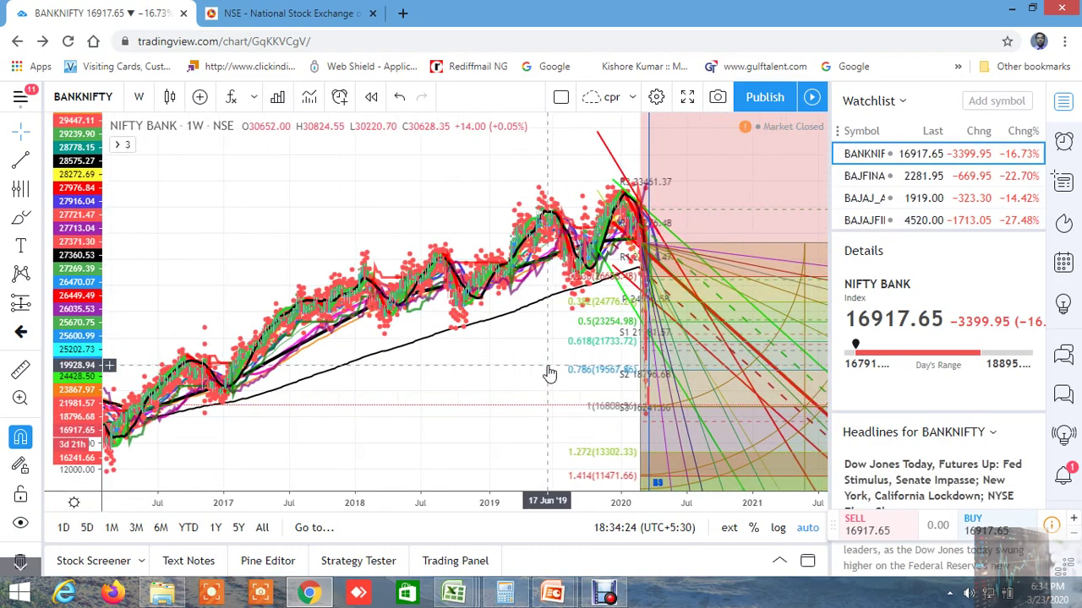
scroll(548, 372, "up", 3)
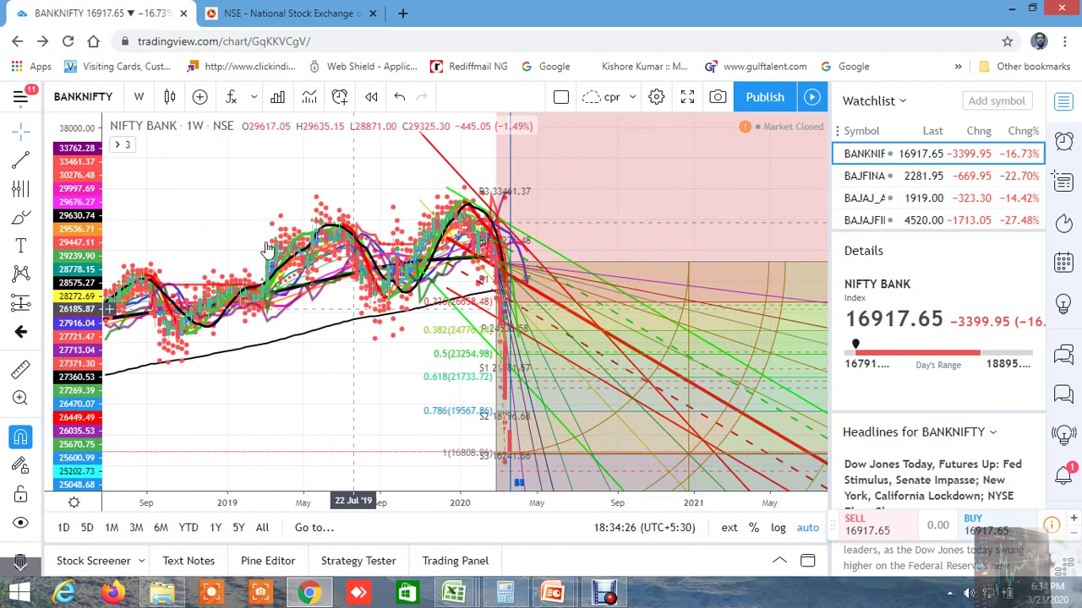
left_click(139, 98)
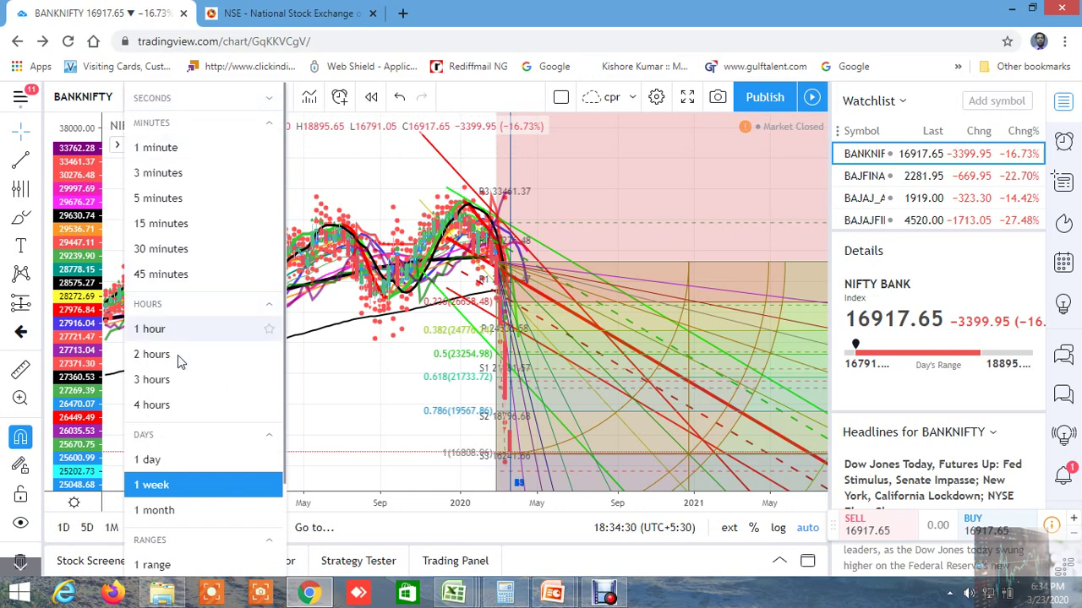
left_click(163, 465)
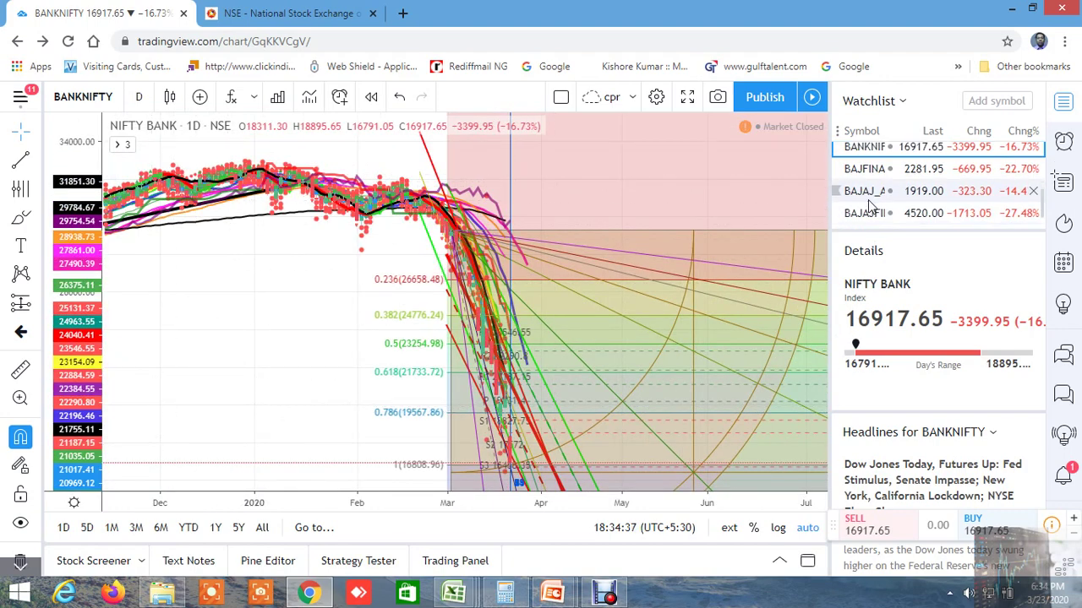
- Find NIFTY in the watchlist and load the daily Nifty 50 chart
scroll(871, 207, "down", 5)
scroll(869, 204, "up", 1)
scroll(869, 205, "up", 6)
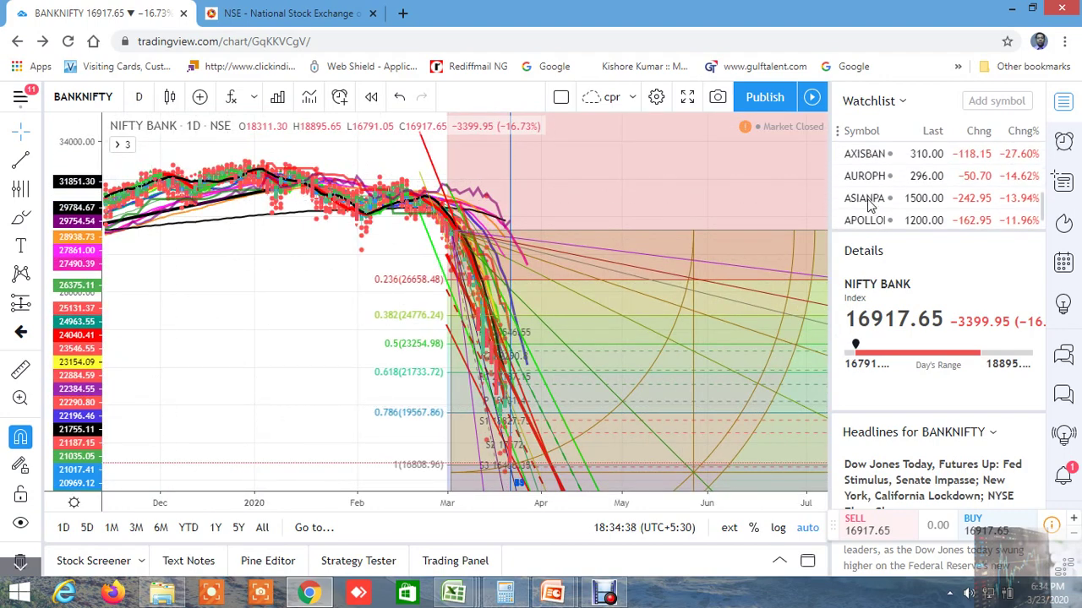
scroll(868, 205, "up", 5)
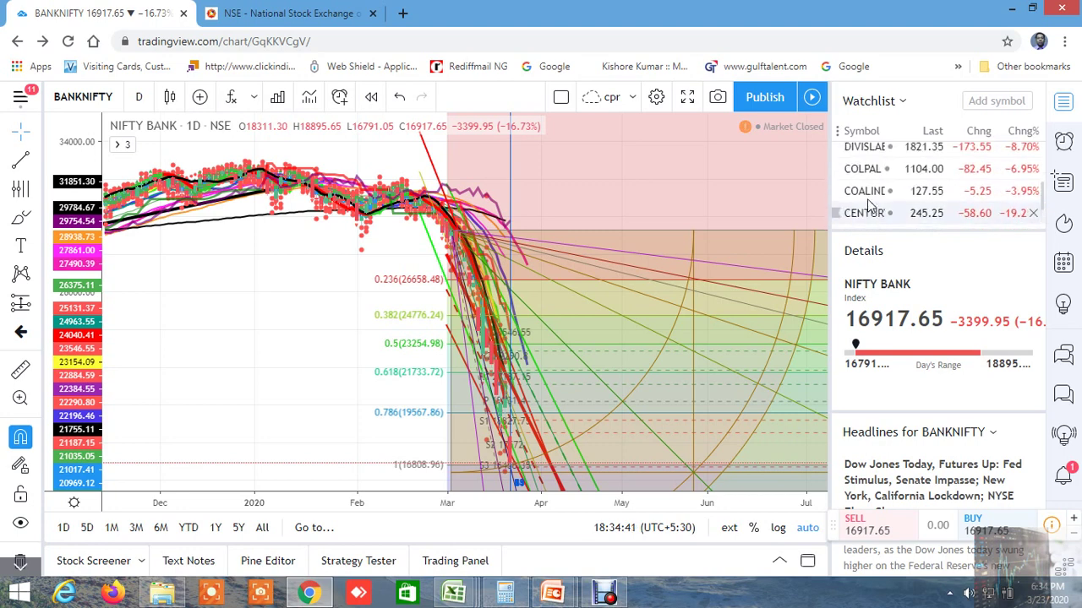
scroll(869, 205, "up", 5)
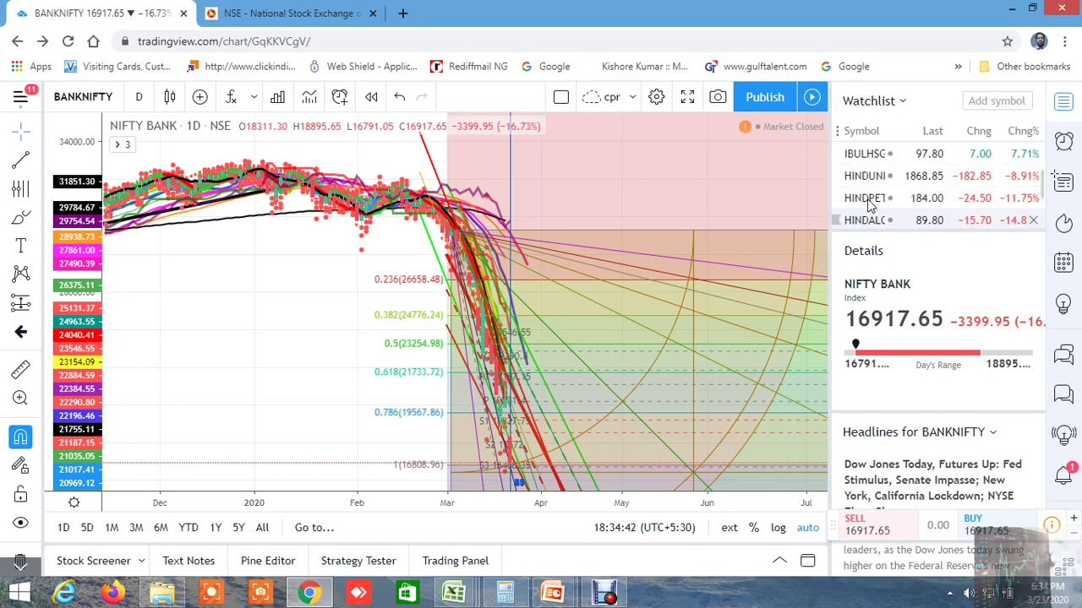
scroll(868, 205, "up", 3)
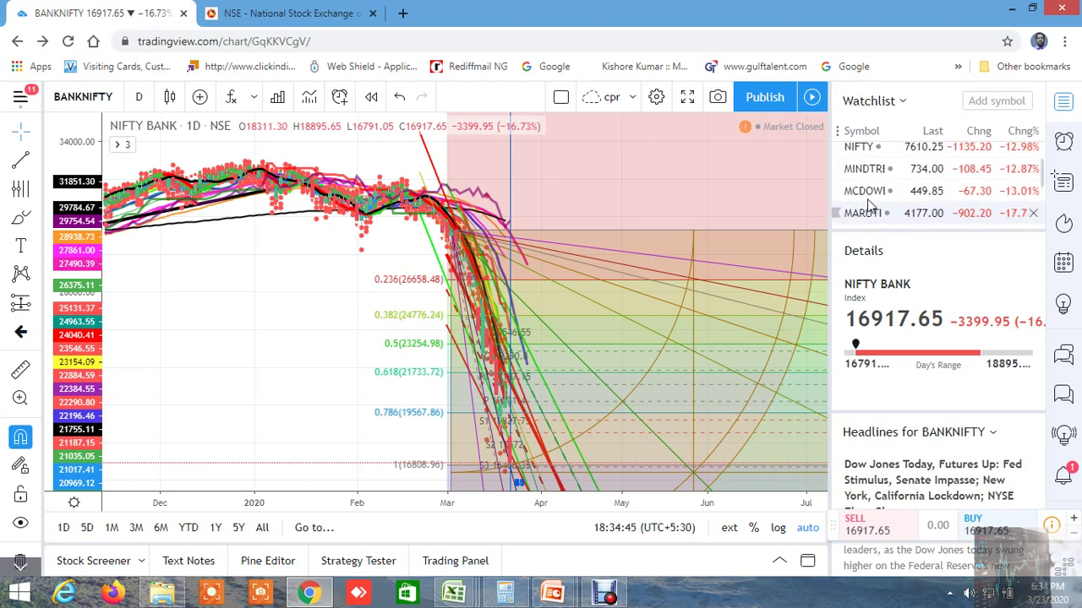
left_click(866, 151)
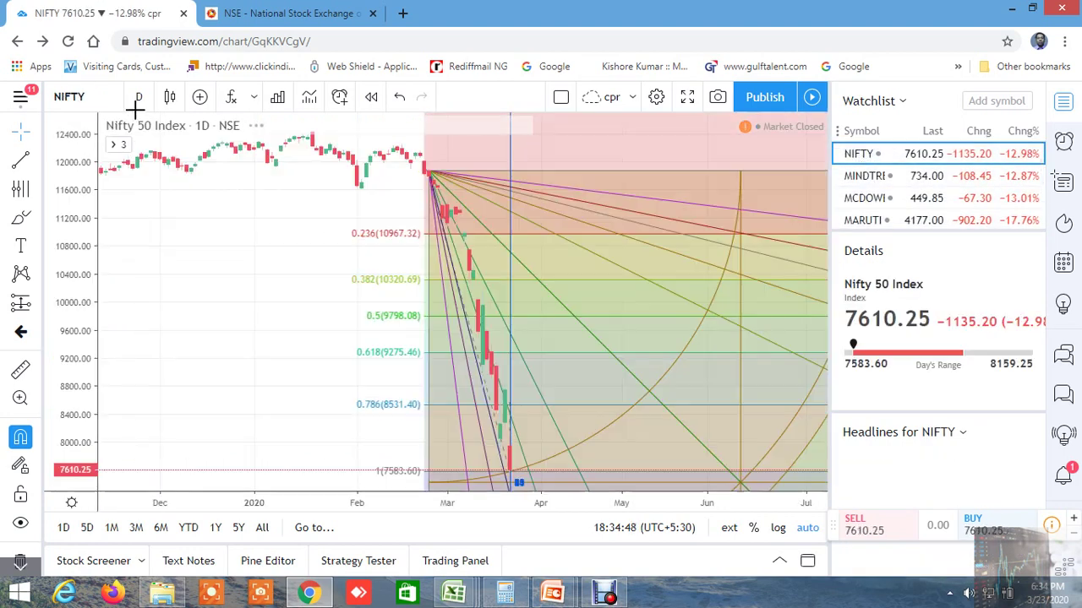
- Change the Nifty 50 interval to 30 minutes and examine the 20 and 23 March price action against the pivot levels
left_click(138, 98)
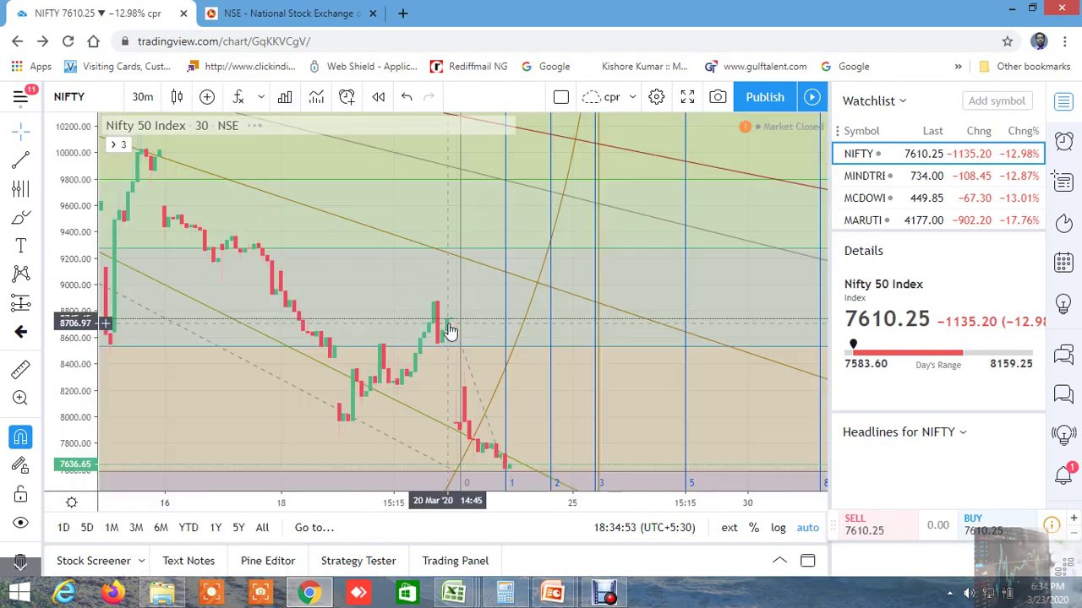
scroll(305, 313, "up", 3)
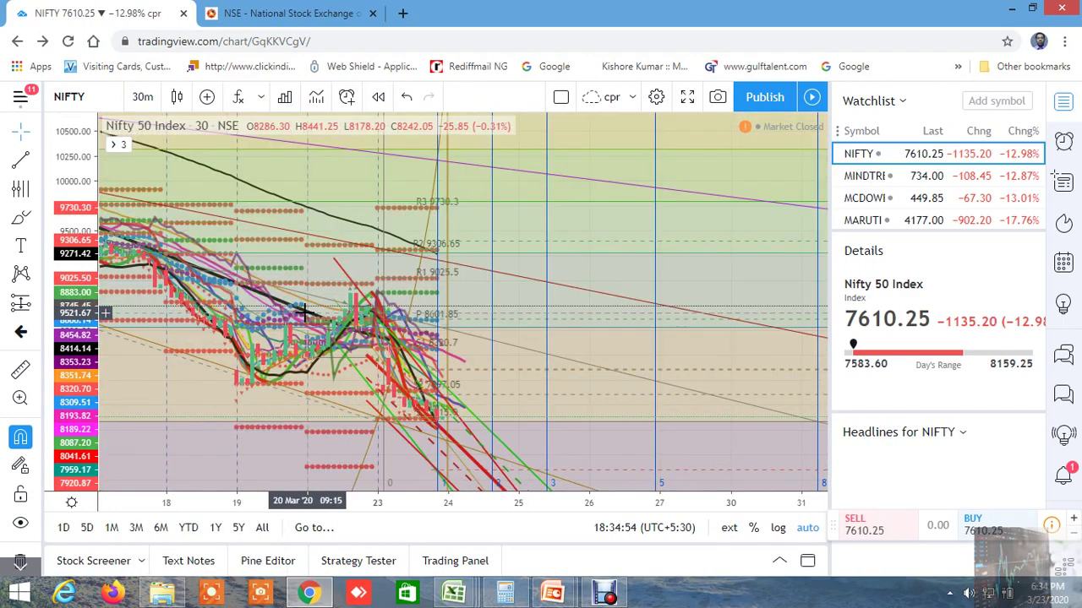
left_click_drag(425, 310, 714, 290)
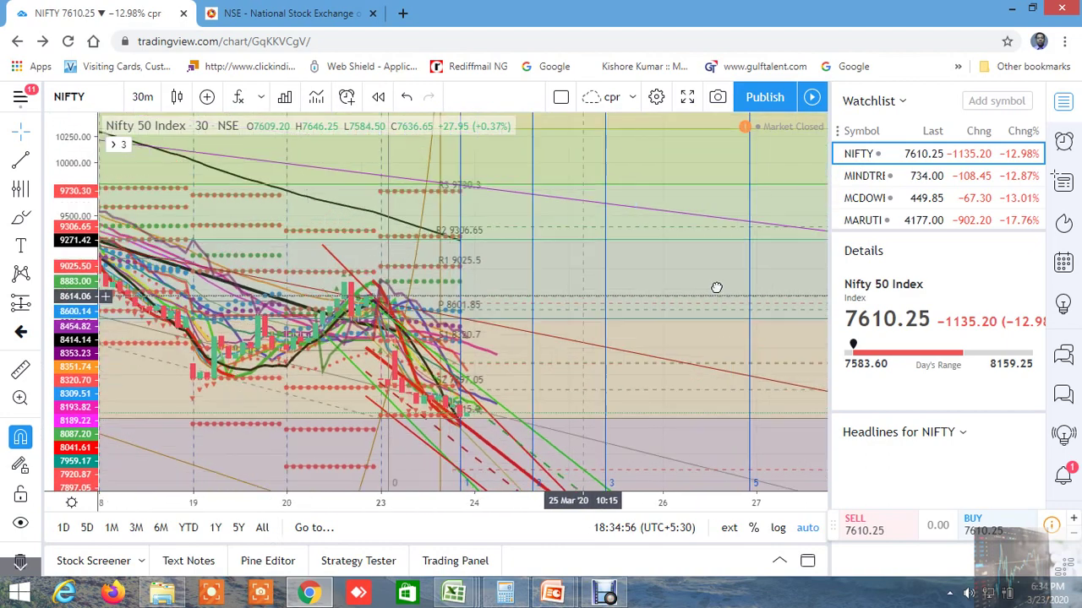
scroll(338, 271, "up", 2)
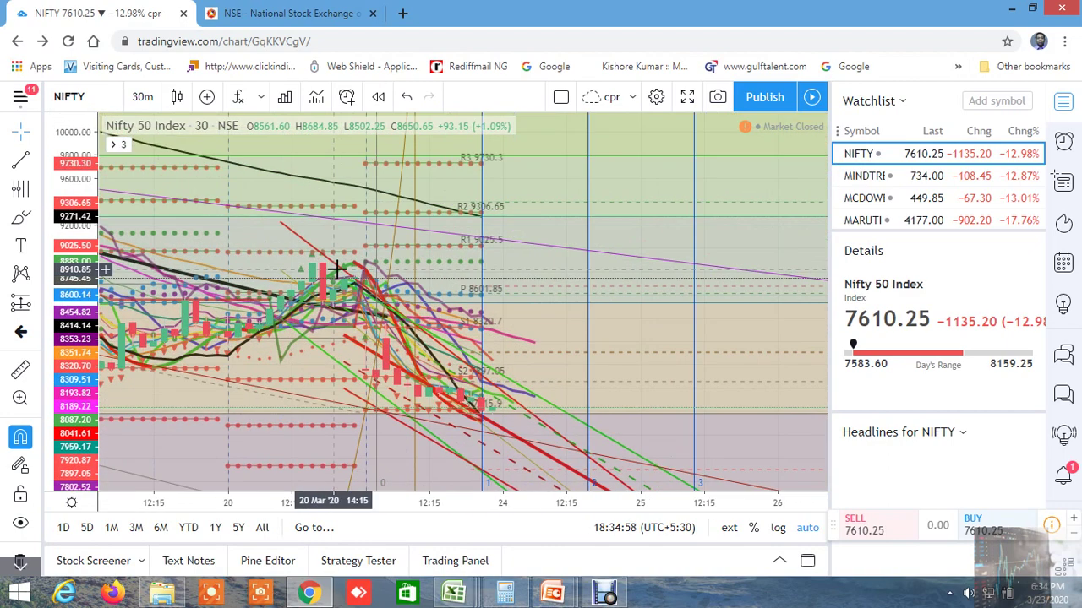
scroll(337, 269, "up", 1)
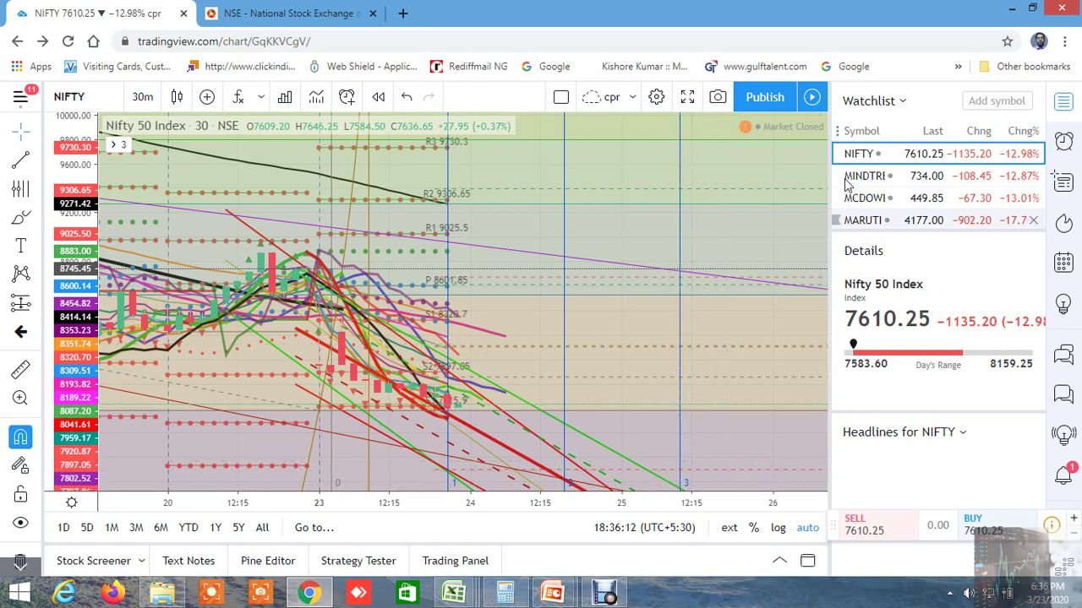
- Return to BANKNIFTY in the watchlist and load its 30-minute chart
scroll(875, 187, "down", 3)
scroll(872, 182, "down", 5)
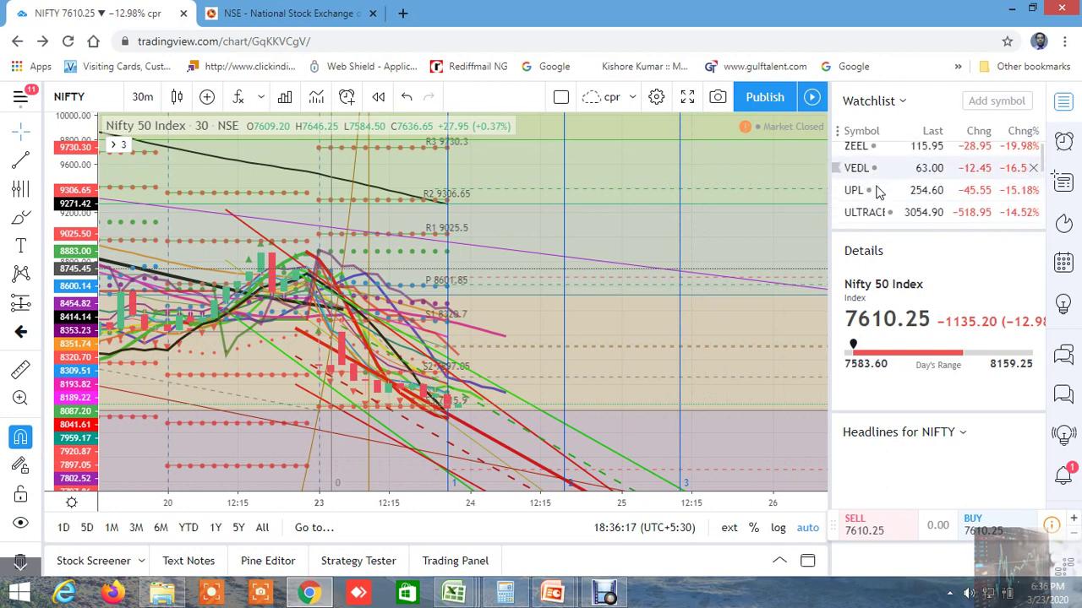
scroll(875, 187, "up", 3)
scroll(879, 193, "down", 8)
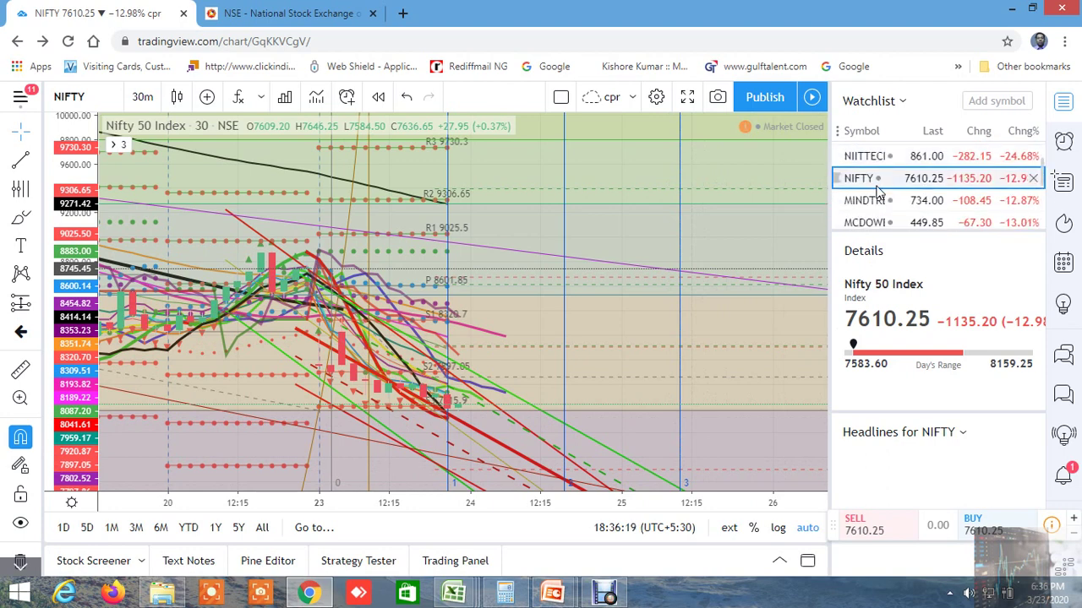
scroll(878, 193, "down", 2)
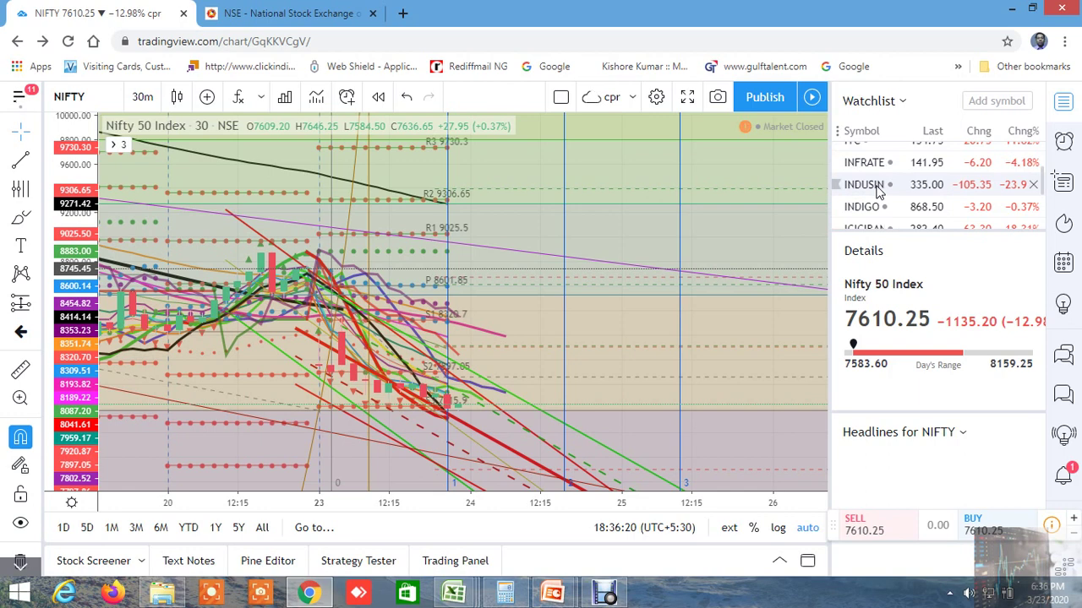
scroll(879, 191, "down", 3)
scroll(878, 193, "down", 6)
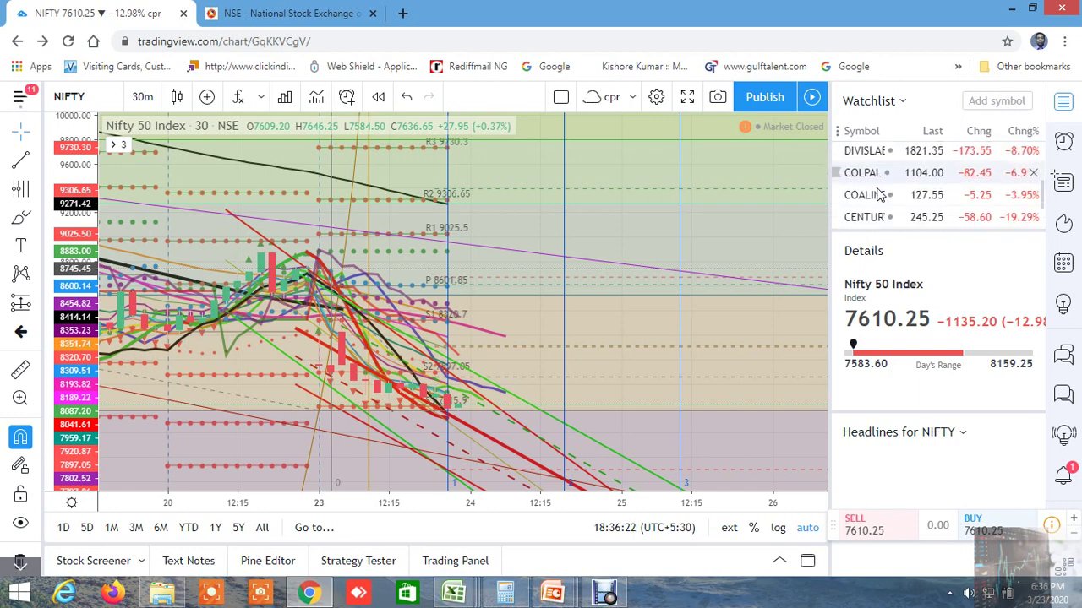
scroll(879, 193, "down", 2)
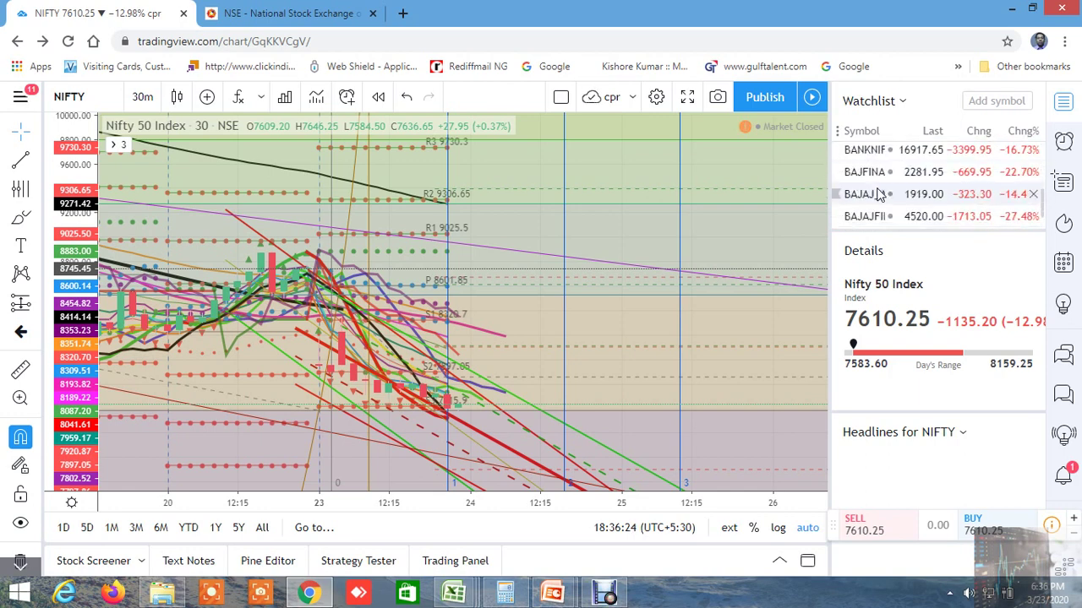
left_click(882, 152)
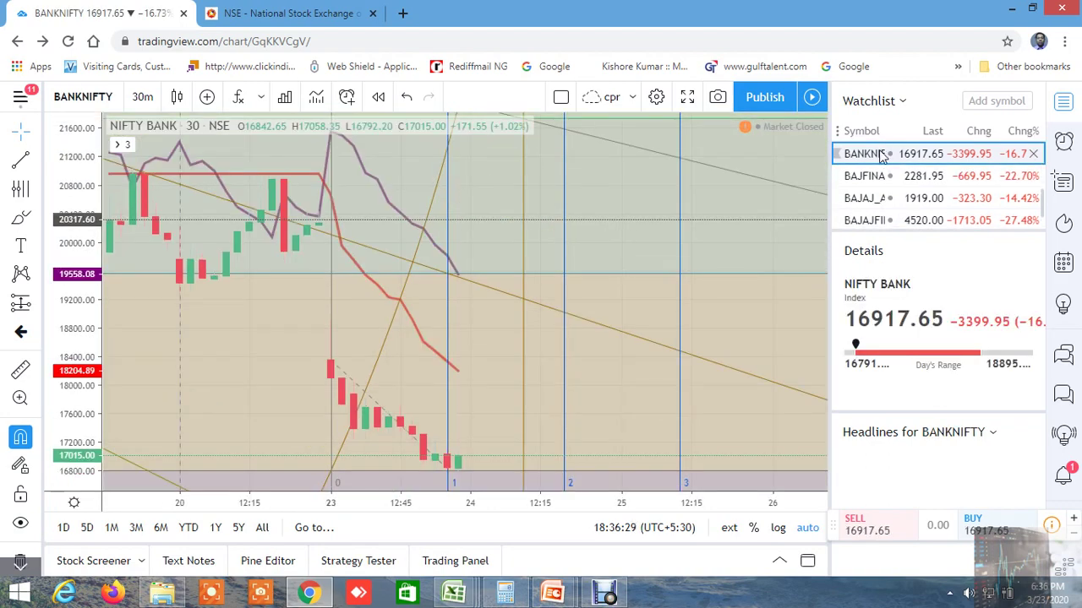
- Change the Nifty Bank interval to 1 day and examine the March fall against the retracement levels and trend lines
left_click(143, 99)
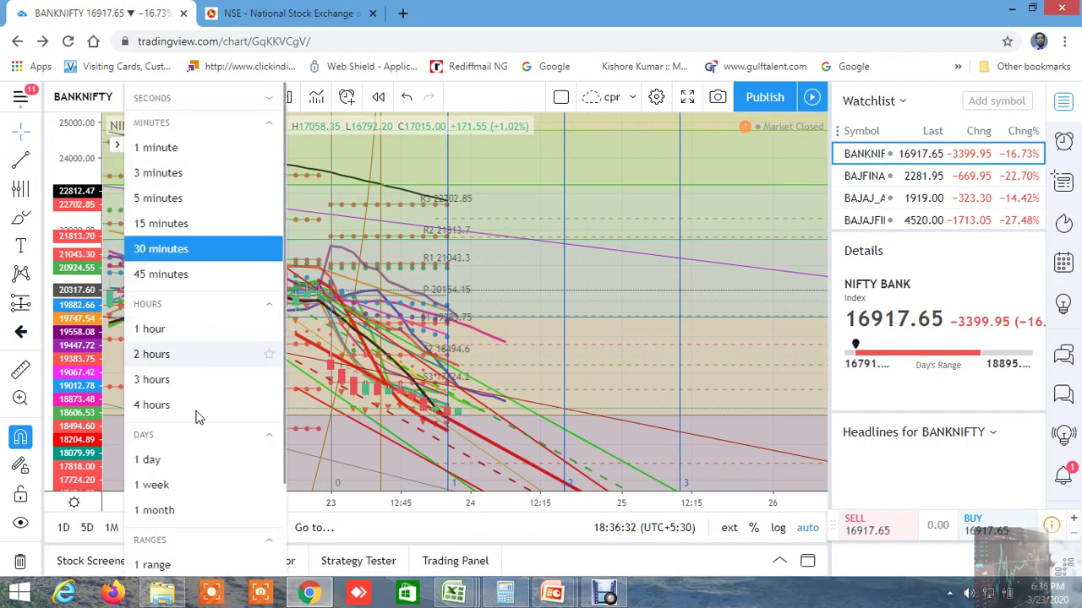
left_click(172, 462)
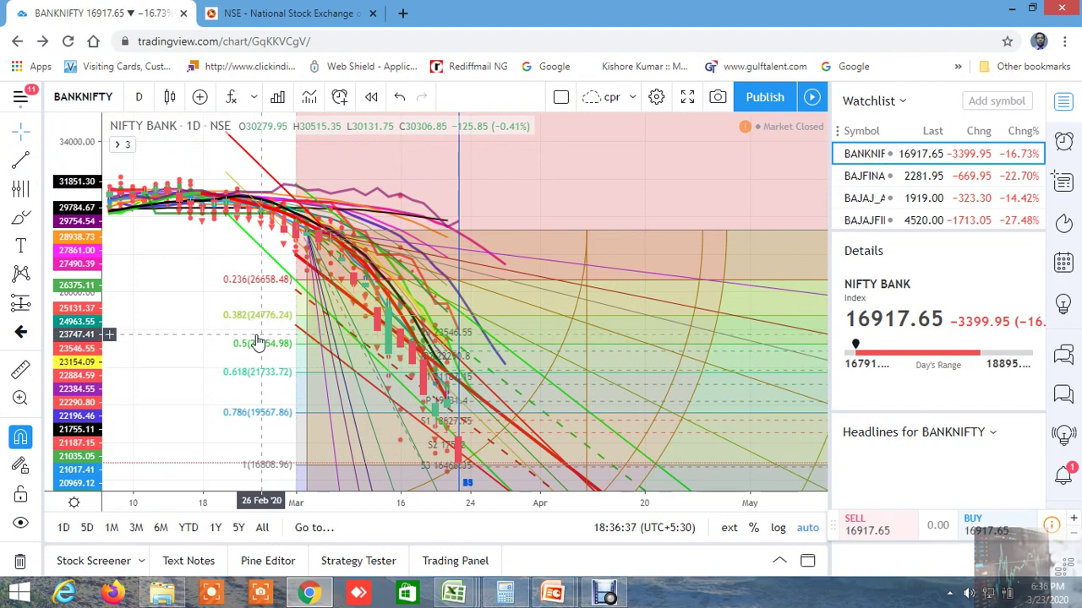
scroll(224, 301, "up", 5)
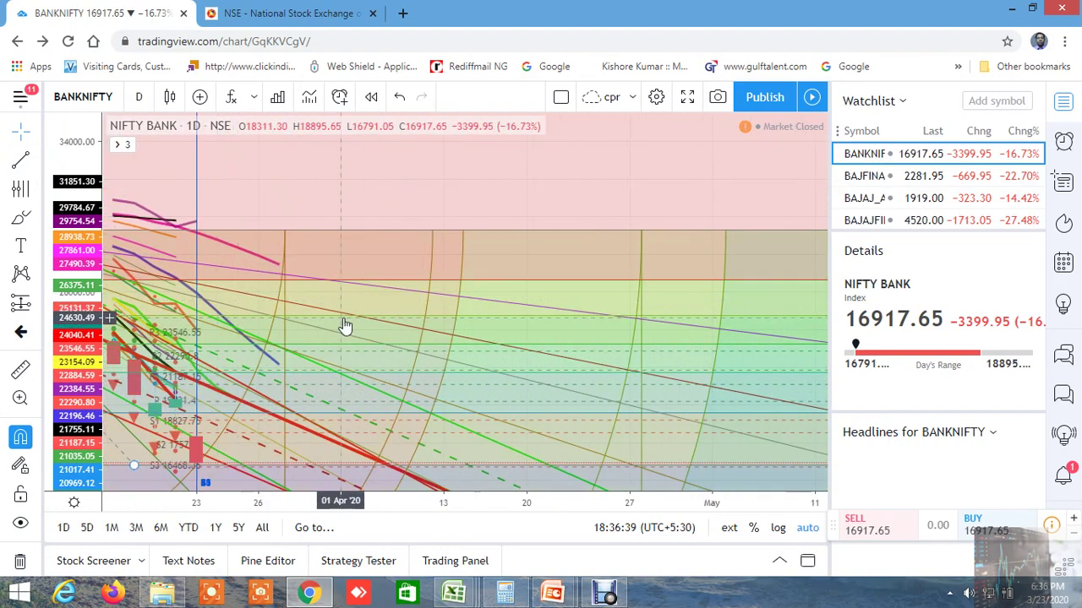
left_click_drag(316, 210, 726, 209)
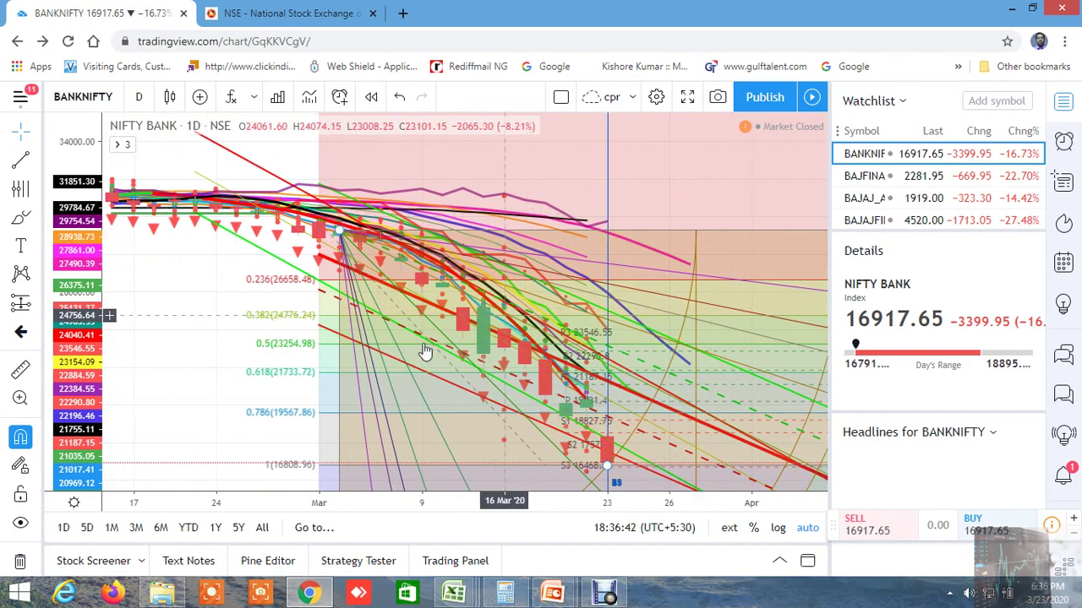
left_click_drag(215, 331, 221, 335)
scroll(228, 372, "up", 3)
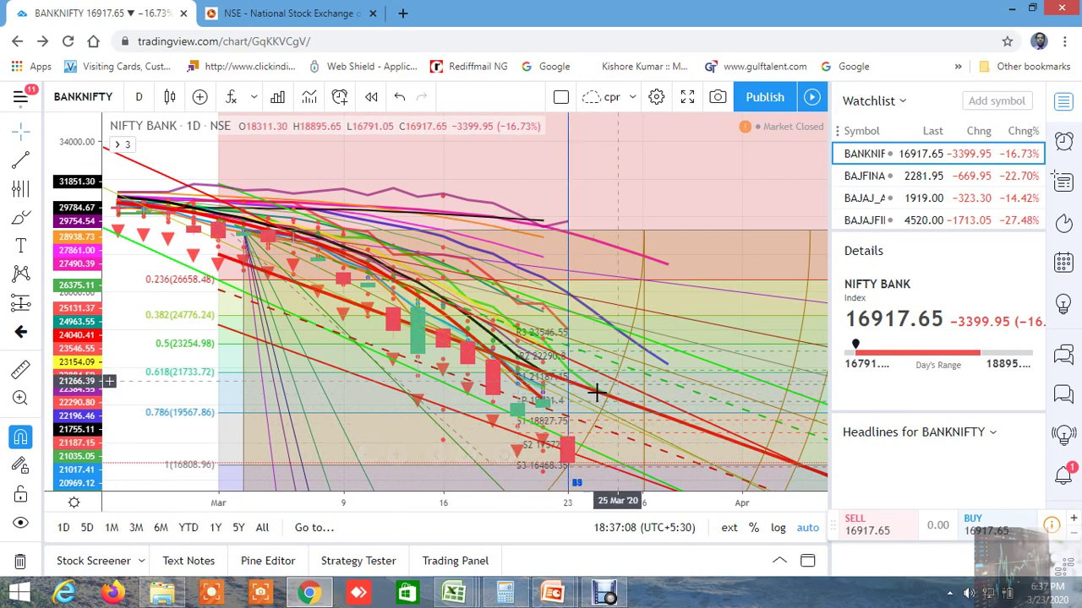
- Inspect the latest daily Nifty Bank candles, then load NIFTY from the watchlist on the daily chart
left_click(581, 451)
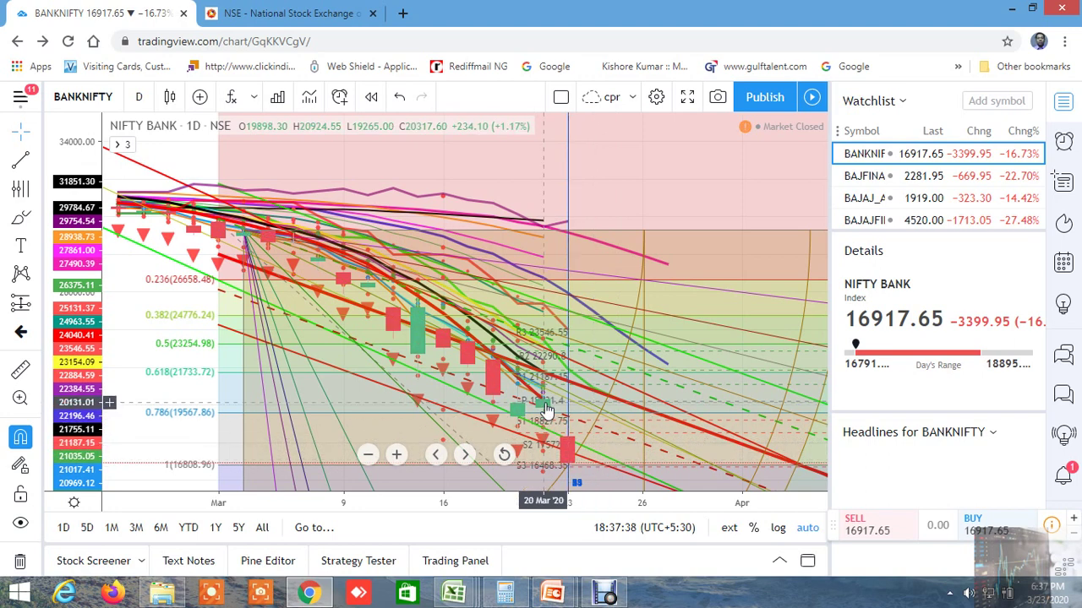
left_click(567, 465)
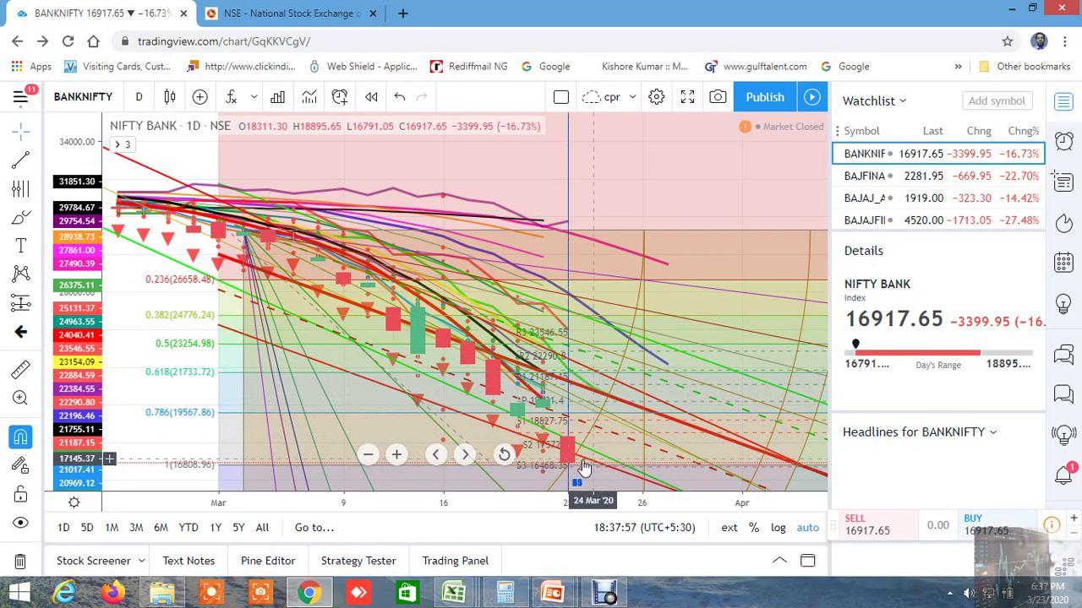
scroll(870, 187, "up", 1)
scroll(870, 188, "up", 15)
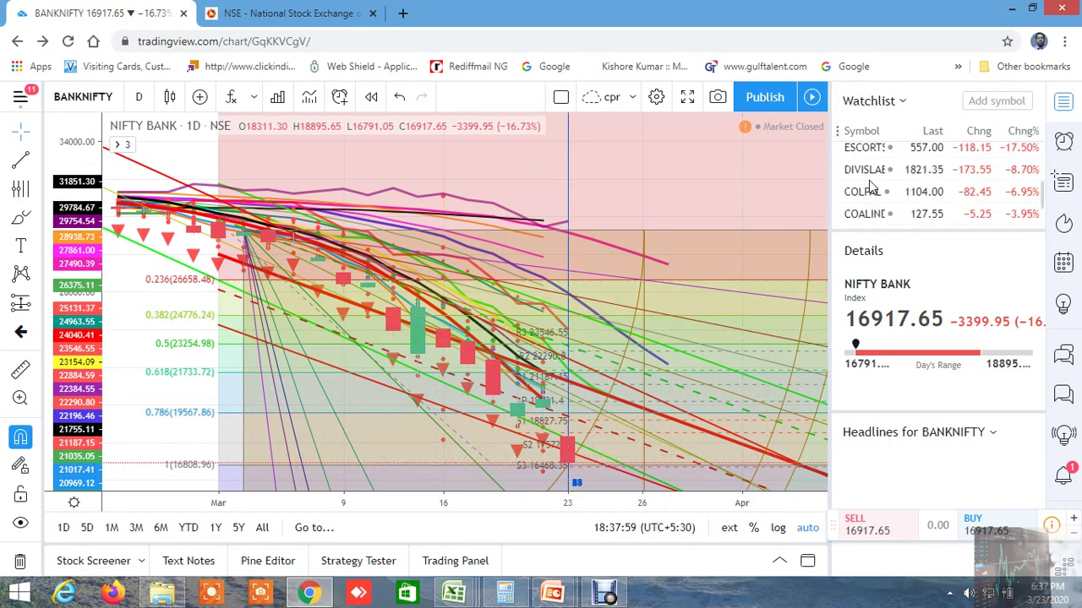
scroll(871, 188, "up", 10)
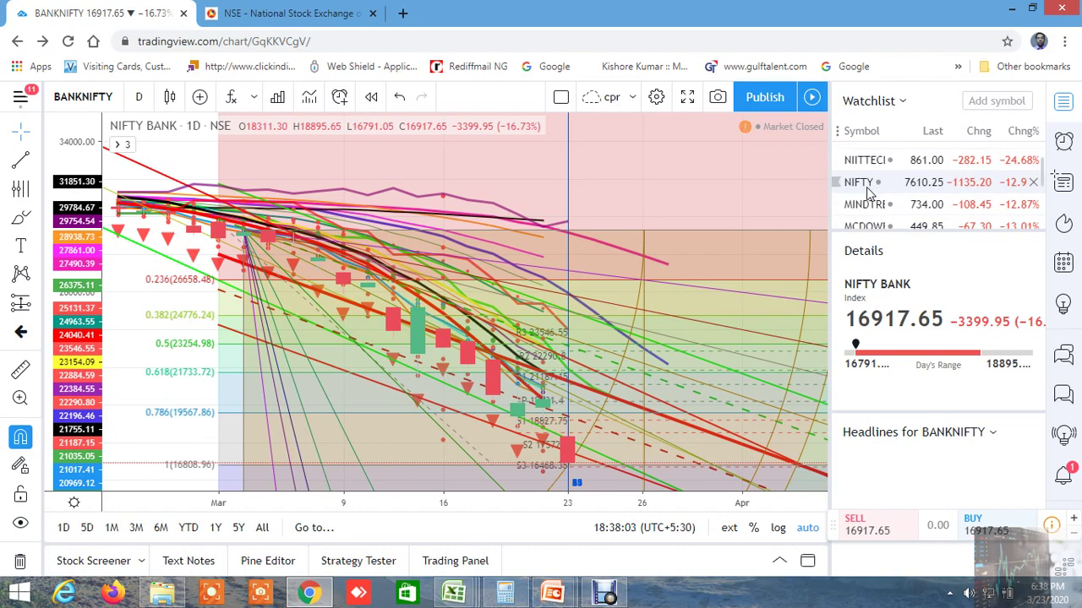
left_click(871, 188)
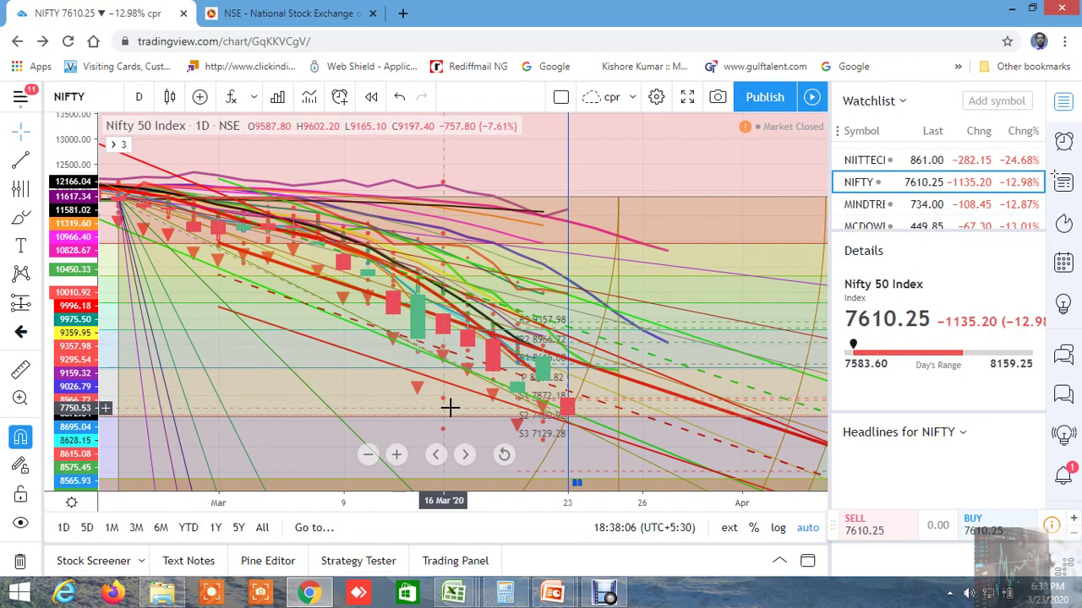
scroll(473, 414, "right", 2)
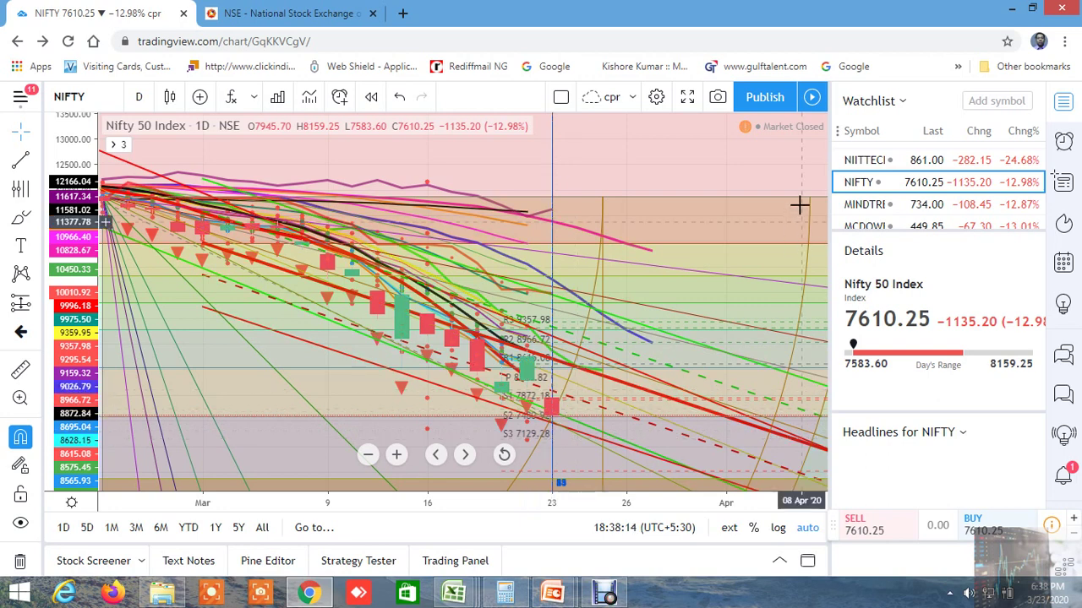
scroll(879, 186, "up", 10)
scroll(879, 191, "down", 5)
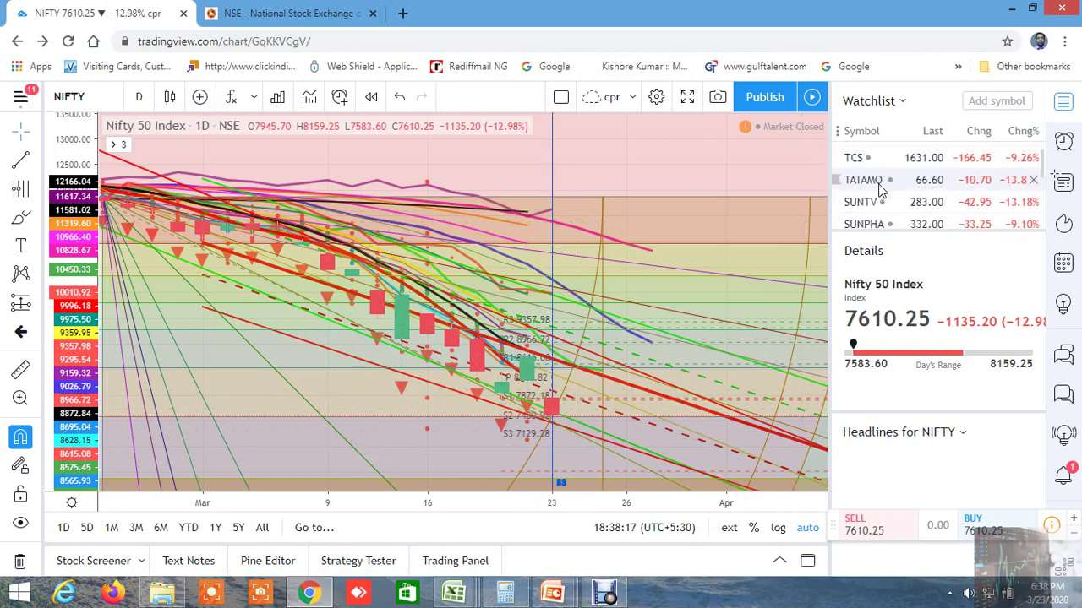
scroll(879, 191, "down", 8)
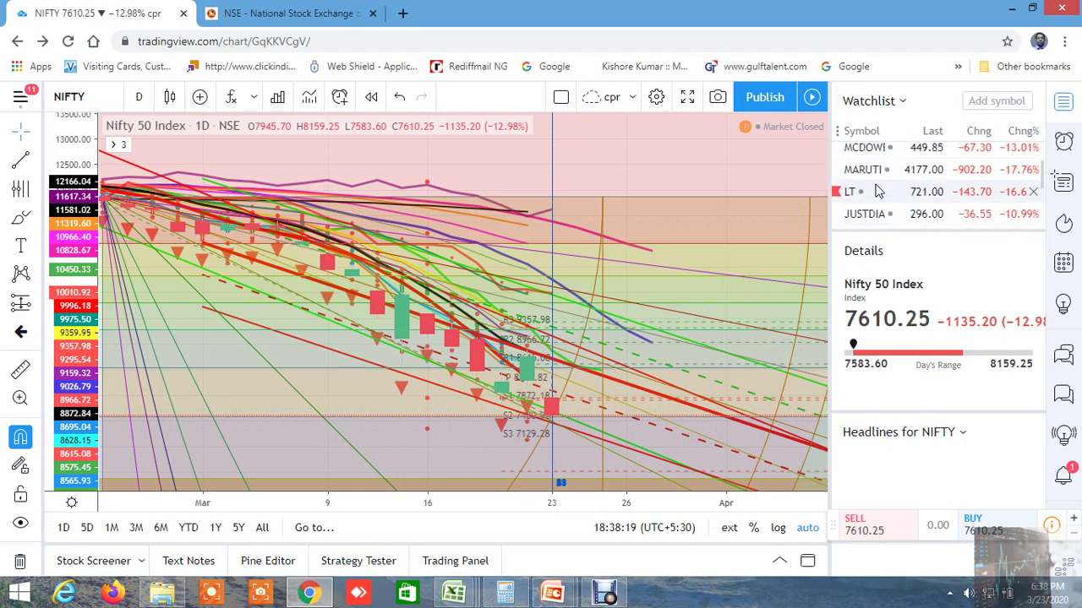
scroll(879, 191, "down", 5)
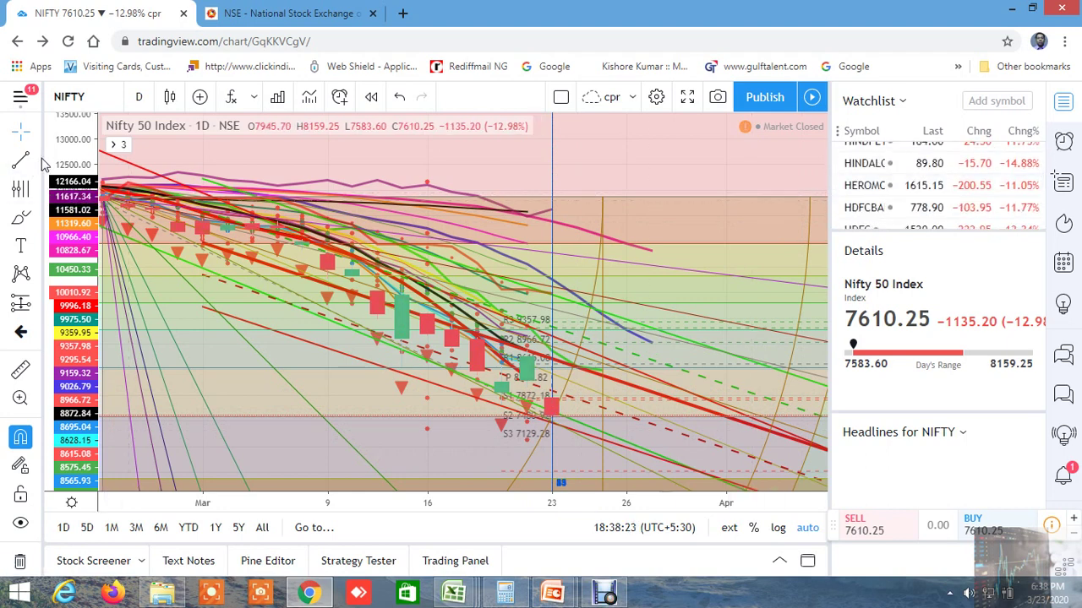
- Draw a Regression Trend on the daily Nifty 50 chart from 28 Feb to 23 Mar 2020
left_click(37, 164)
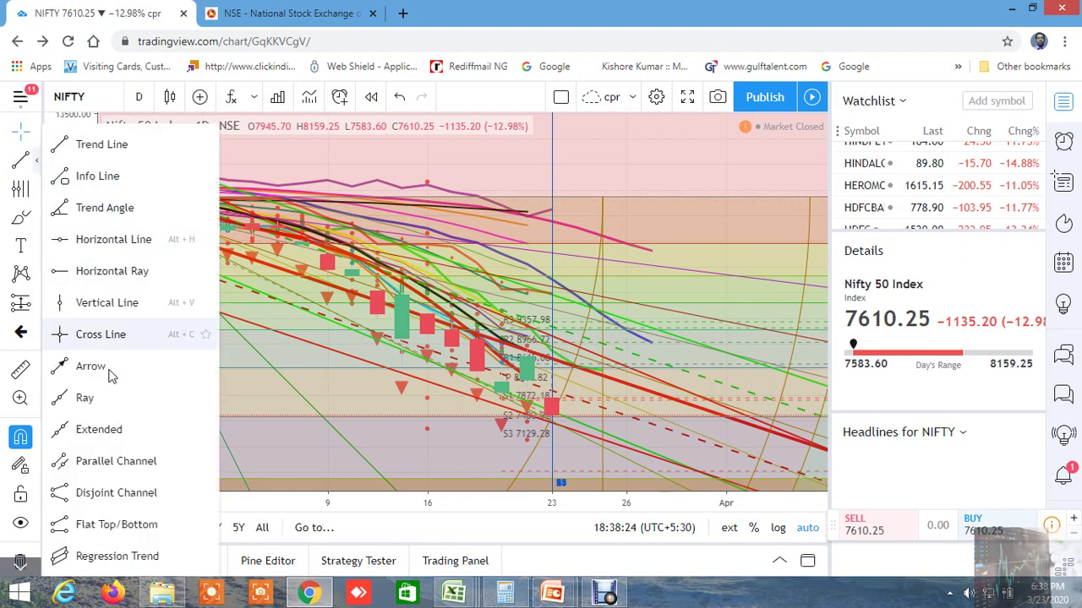
left_click(105, 557)
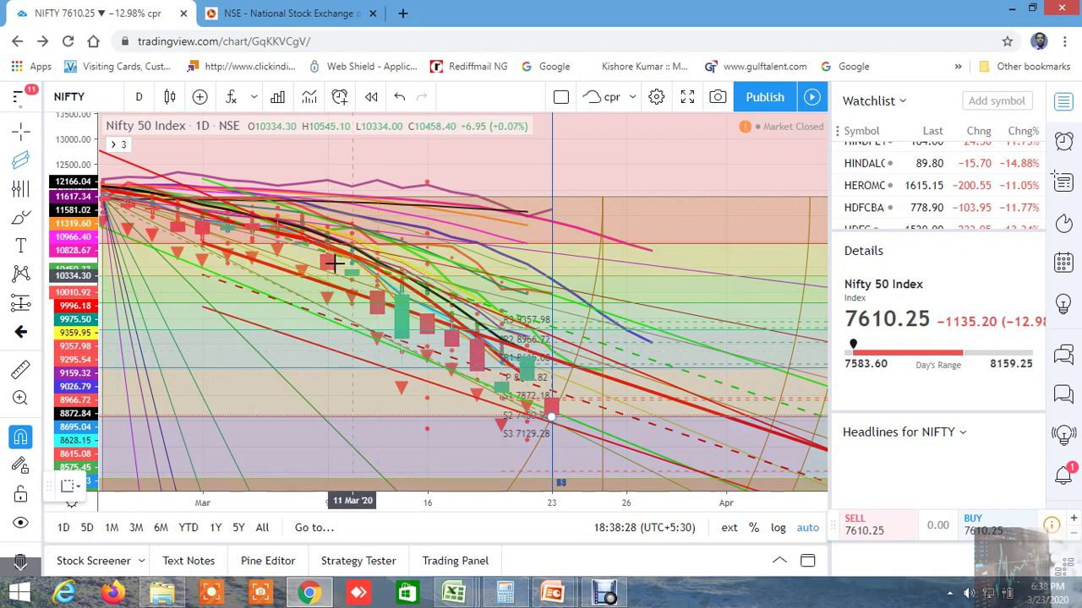
left_click(178, 220)
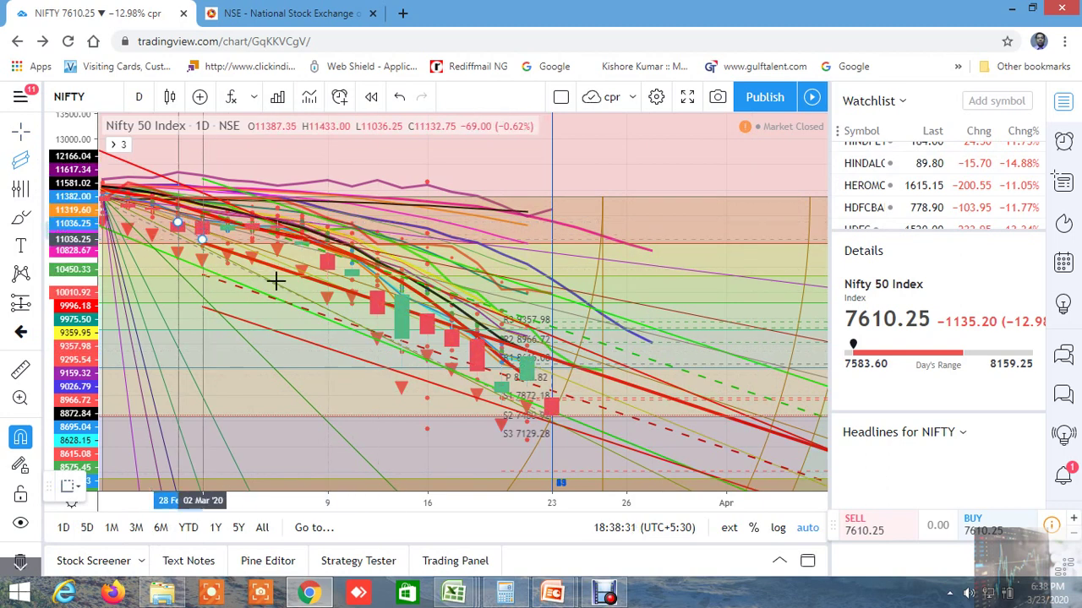
left_click(551, 429)
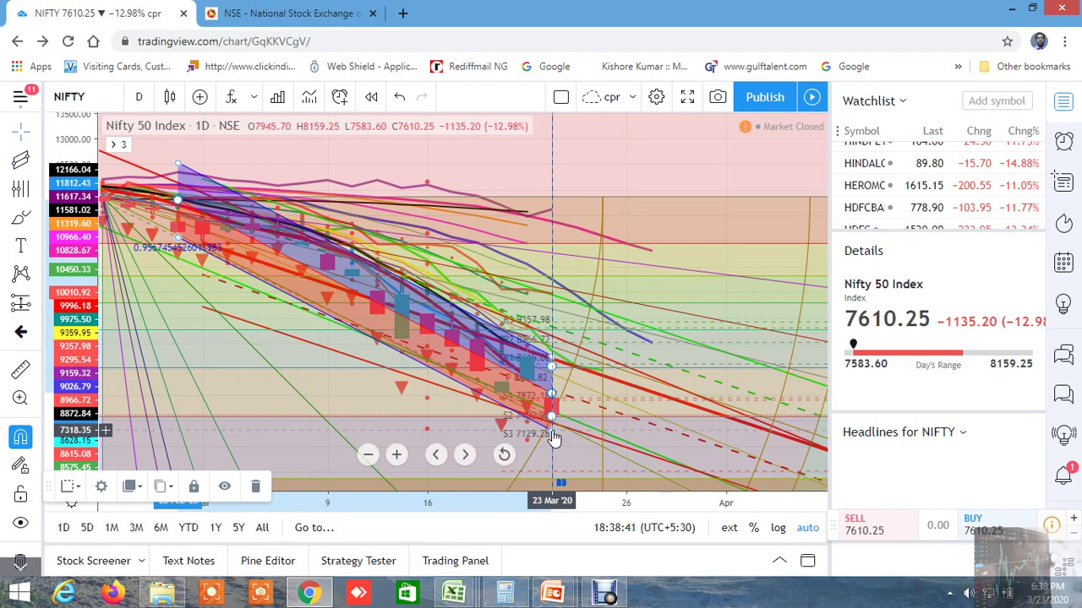
- Extend the regression trend's lines and set its upper deviation to 1.5 and lower deviation to -1.5
left_click(101, 487)
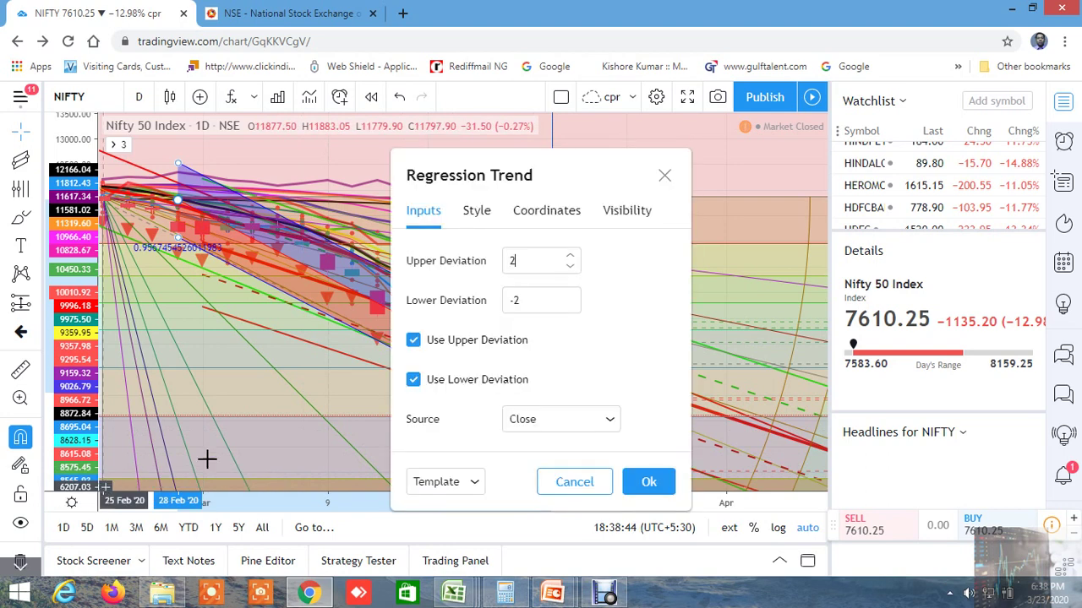
left_click(474, 213)
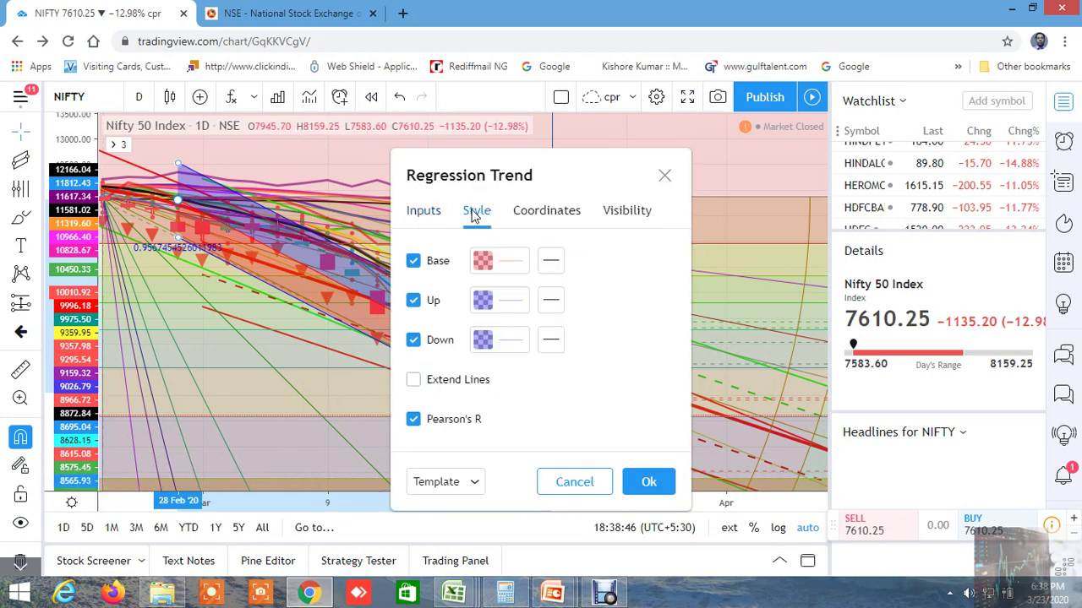
left_click(414, 382)
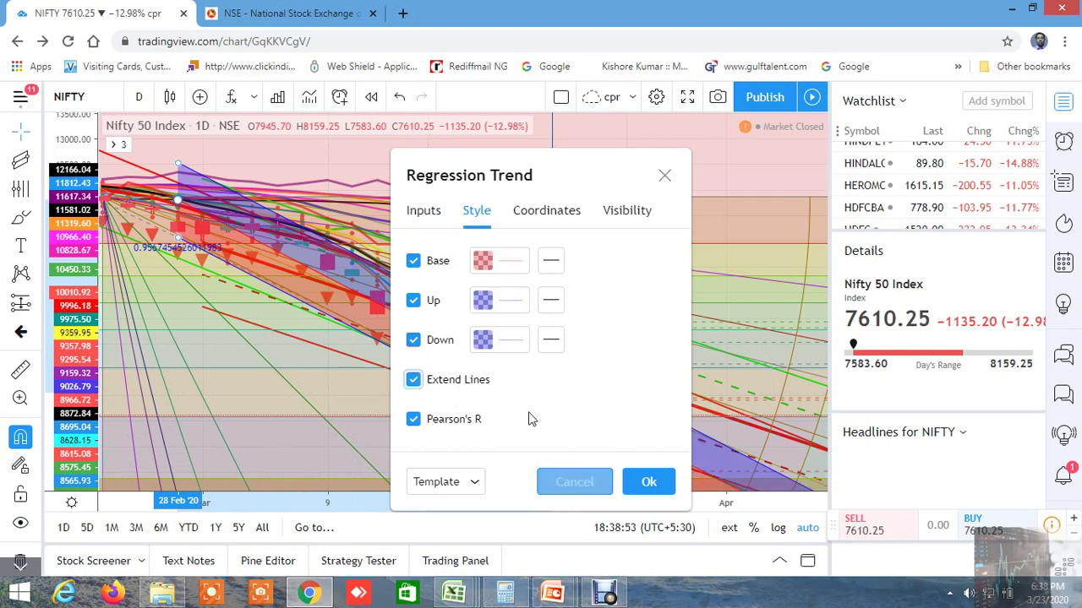
left_click(547, 215)
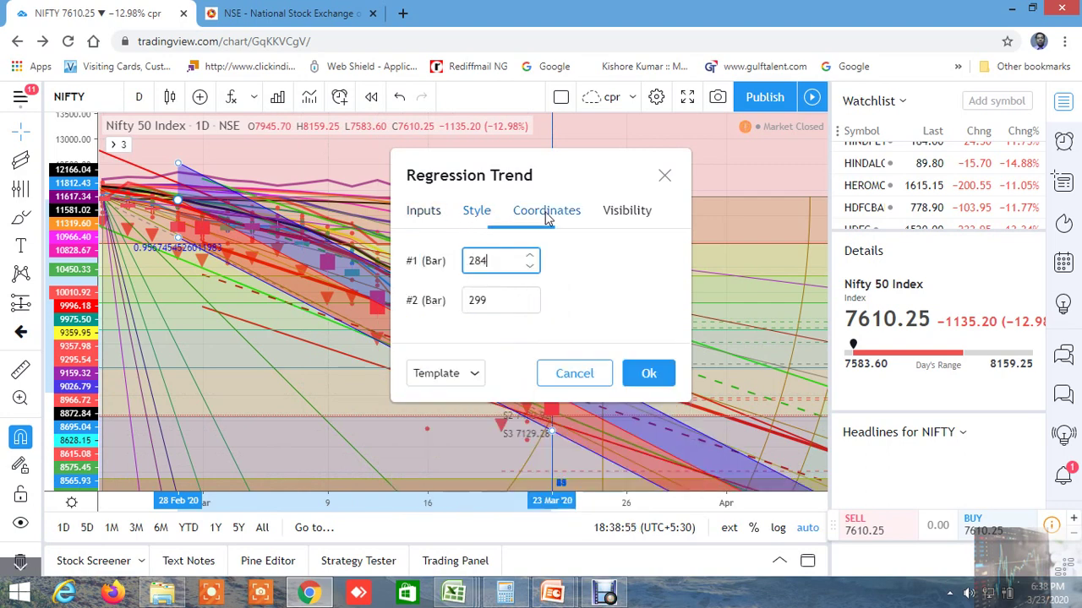
left_click(427, 215)
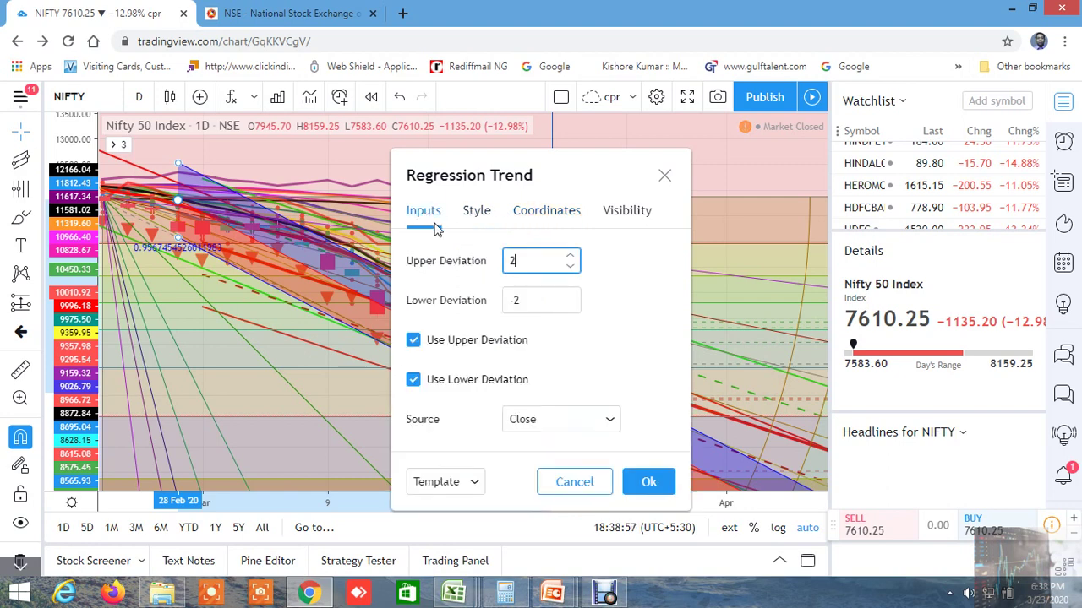
left_click(529, 297)
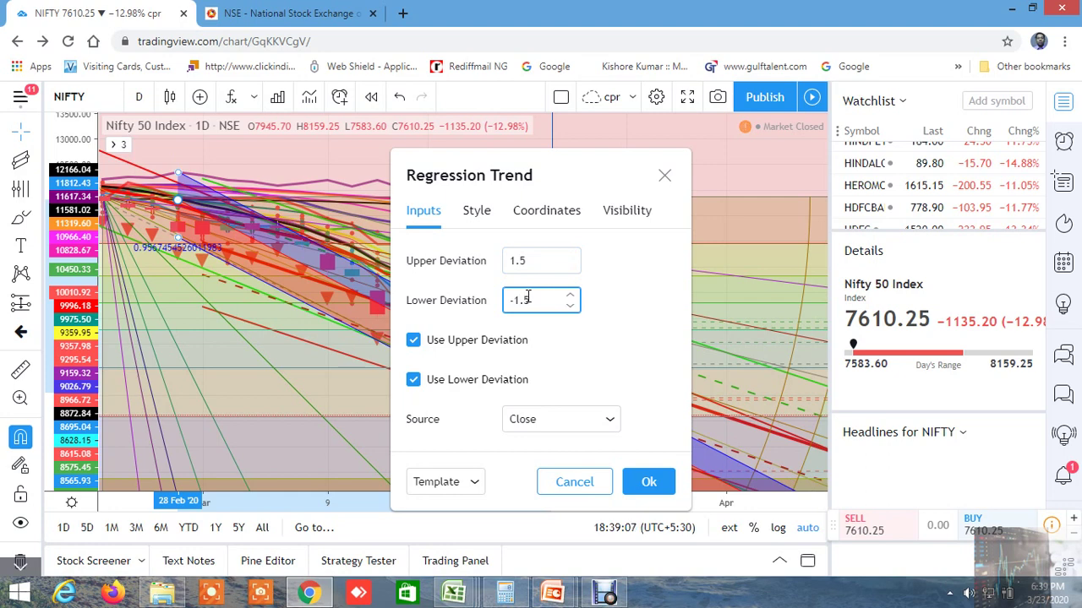
left_click(647, 482)
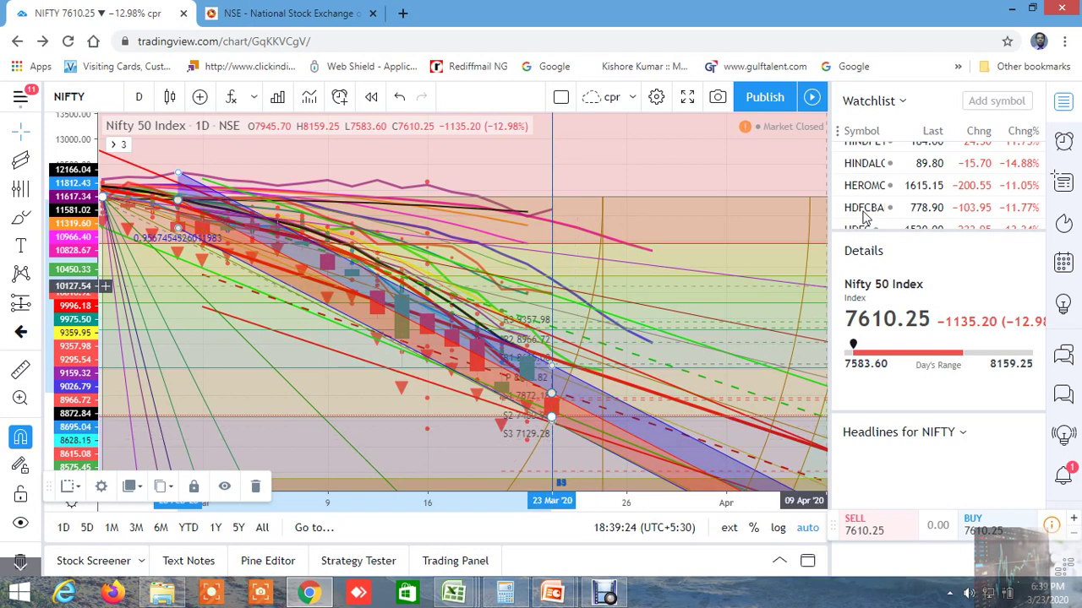
- Load the daily Nifty Bank chart from the watchlist and move its Fibonacci retracement up, placing level 1 at 20383.32
scroll(868, 203, "up", 5)
scroll(868, 202, "down", 1)
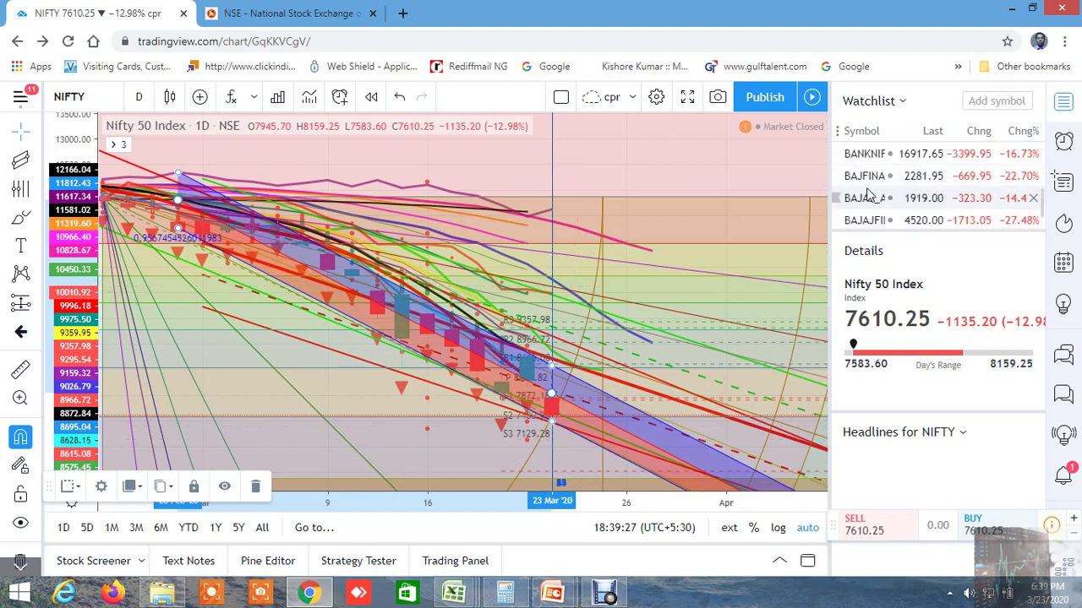
left_click(868, 160)
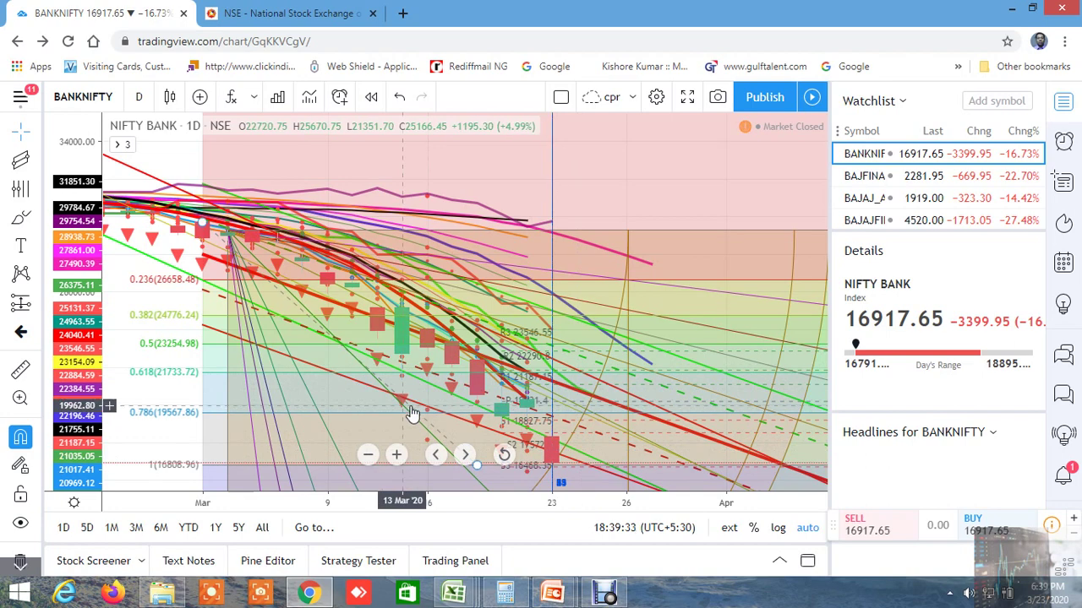
left_click_drag(411, 415, 391, 374)
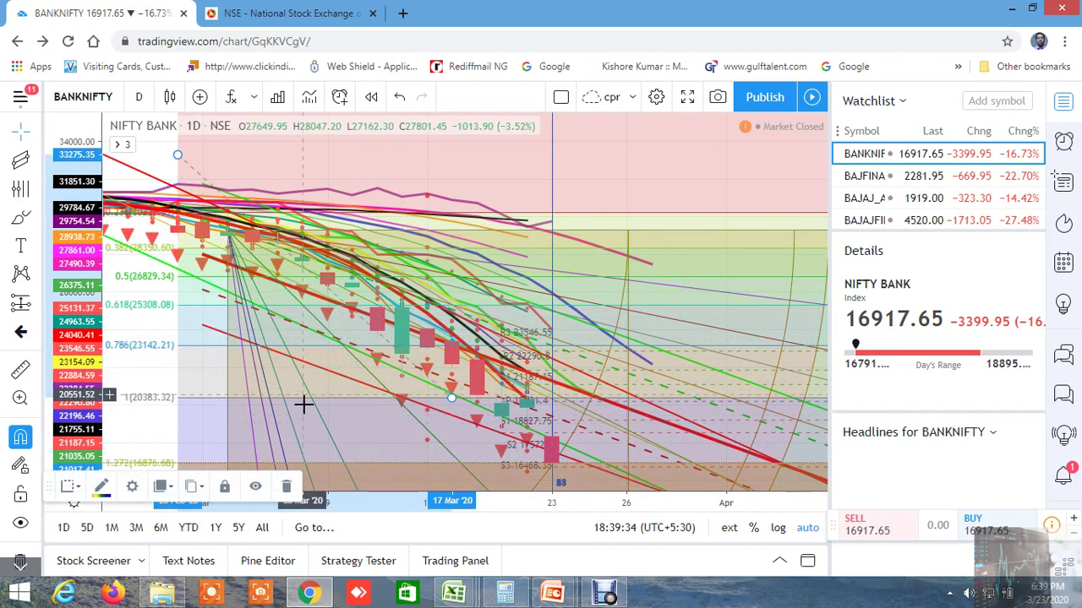
left_click(156, 338)
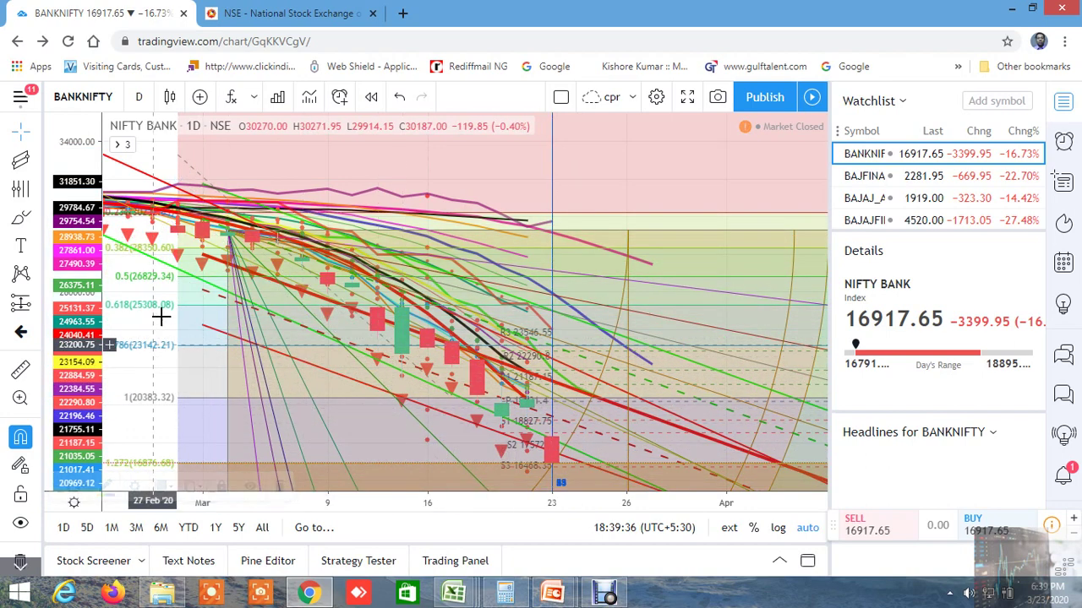
- Examine the daily Nifty Bank price action from December 2019 to 23 March 2020 against the retracement levels and moving averages
scroll(169, 303, "down", 2)
scroll(461, 316, "down", 1)
scroll(461, 316, "down", 2)
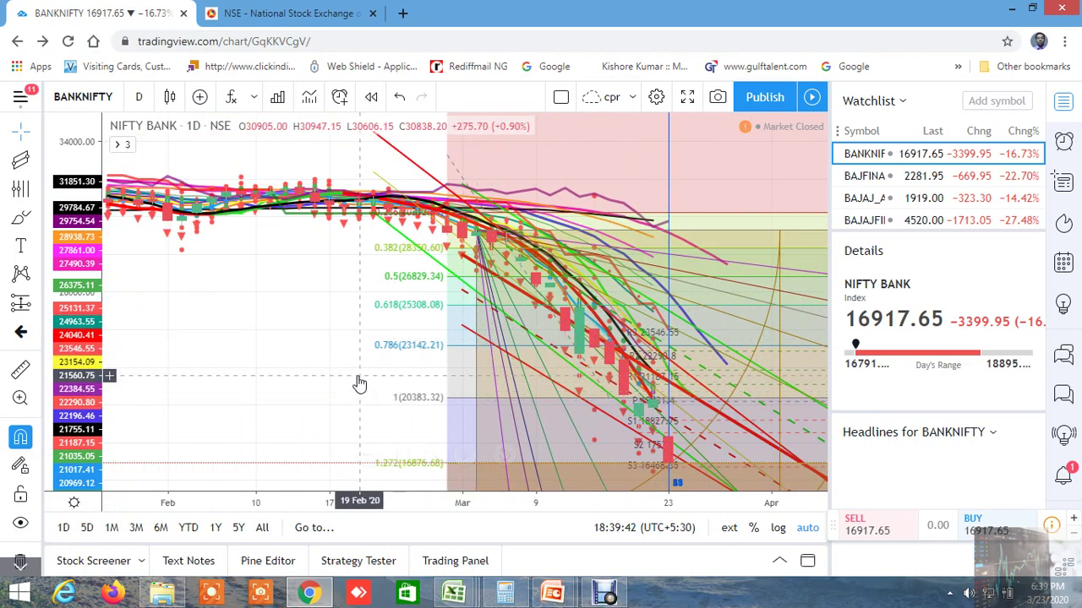
scroll(359, 384, "down", 2)
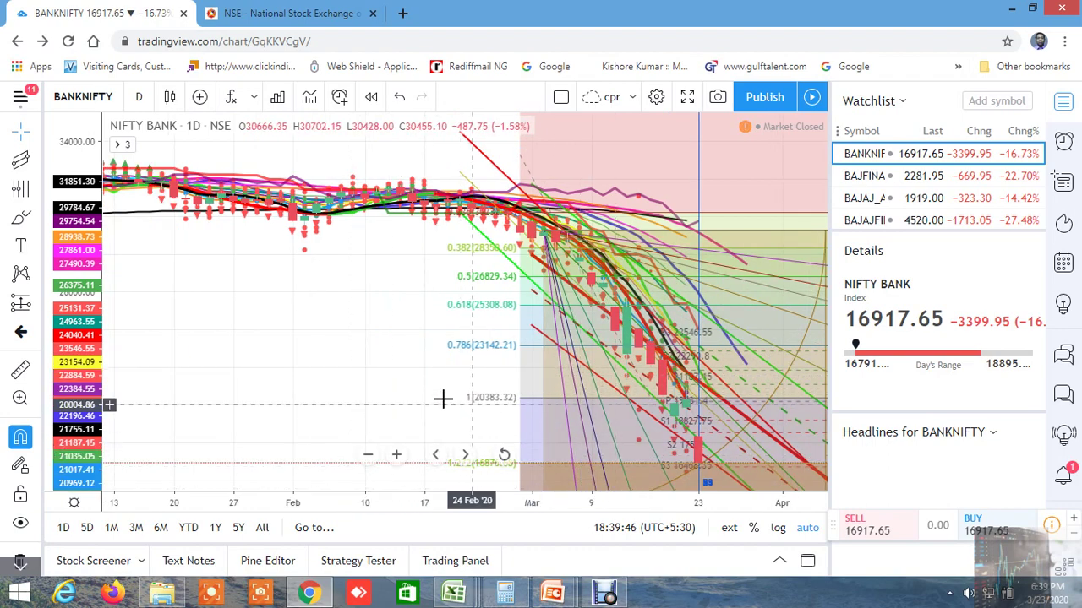
scroll(441, 398, "up", 3)
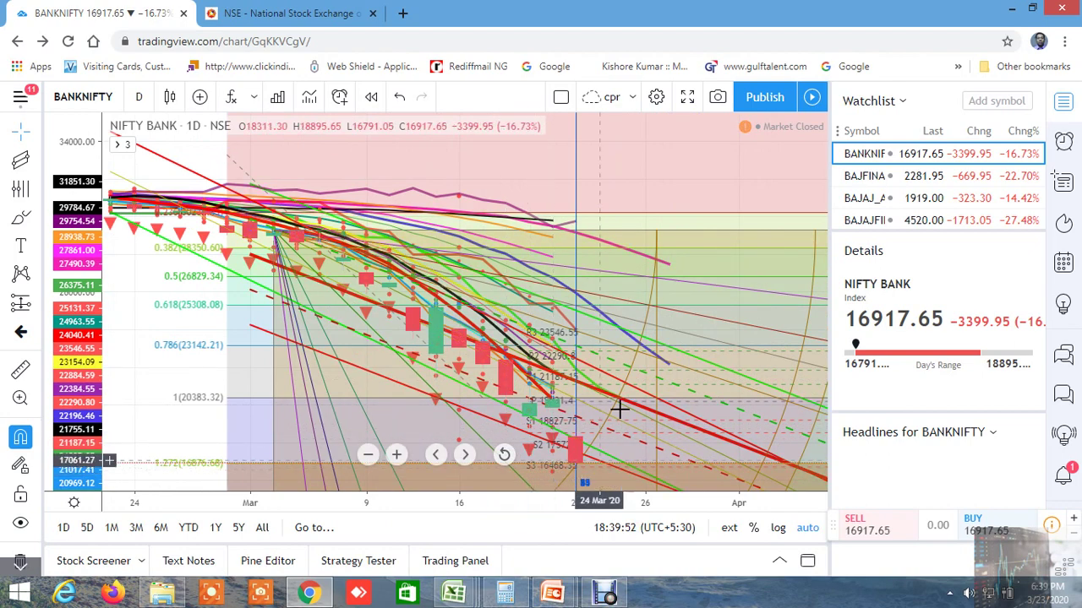
scroll(610, 389, "down", 3)
scroll(610, 389, "down", 2)
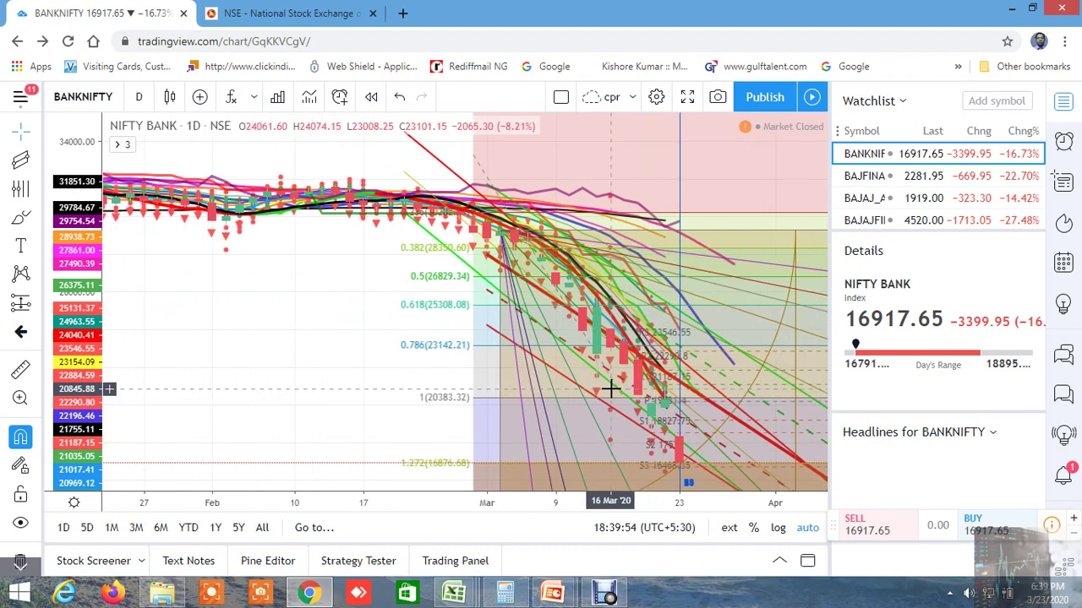
scroll(610, 389, "down", 3)
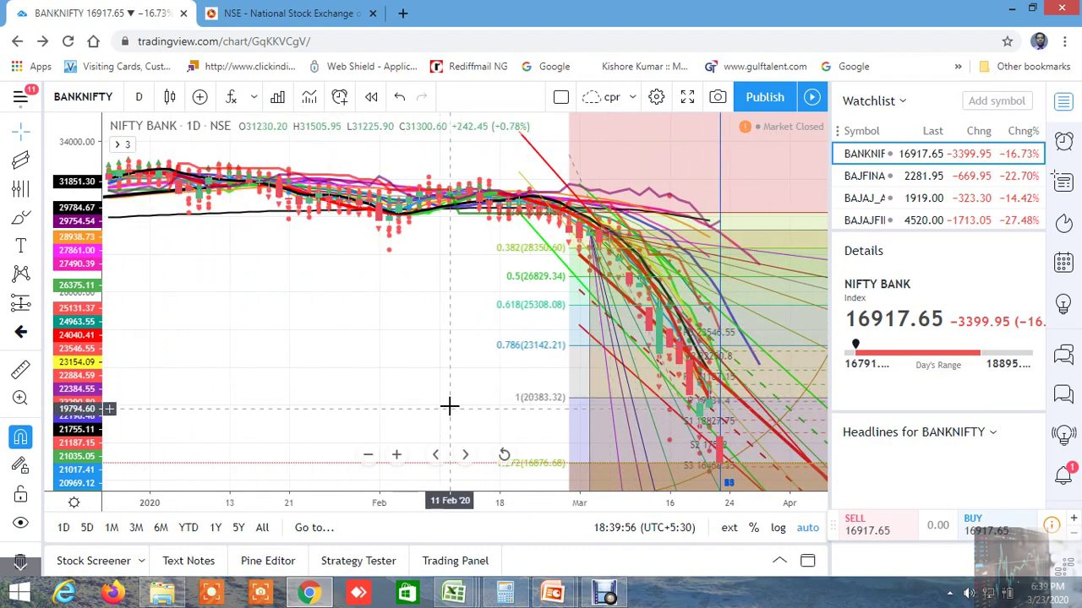
scroll(437, 377, "down", 2)
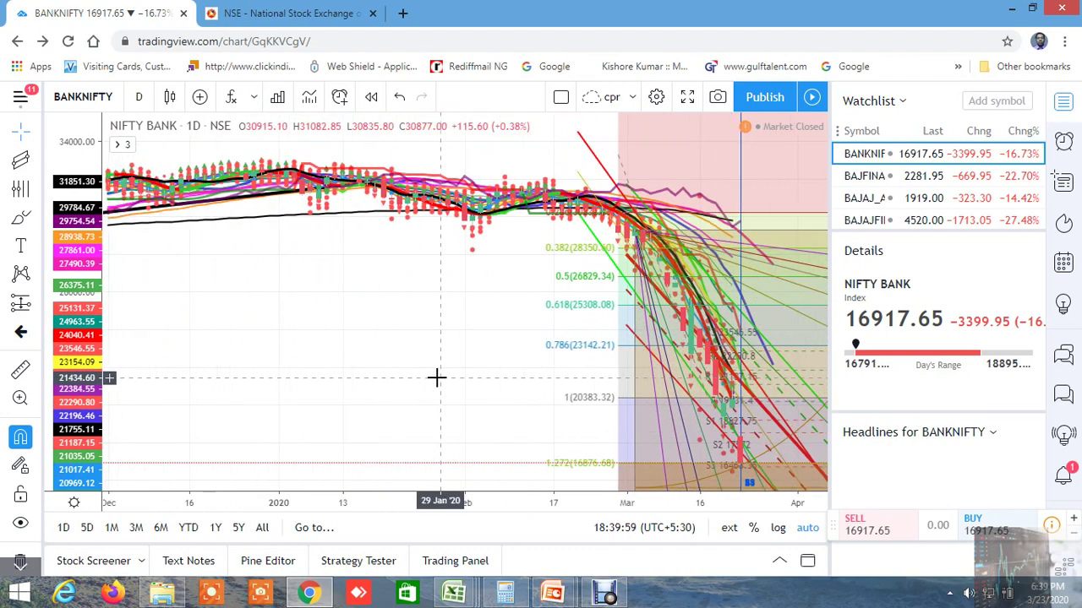
left_click_drag(475, 338, 462, 332)
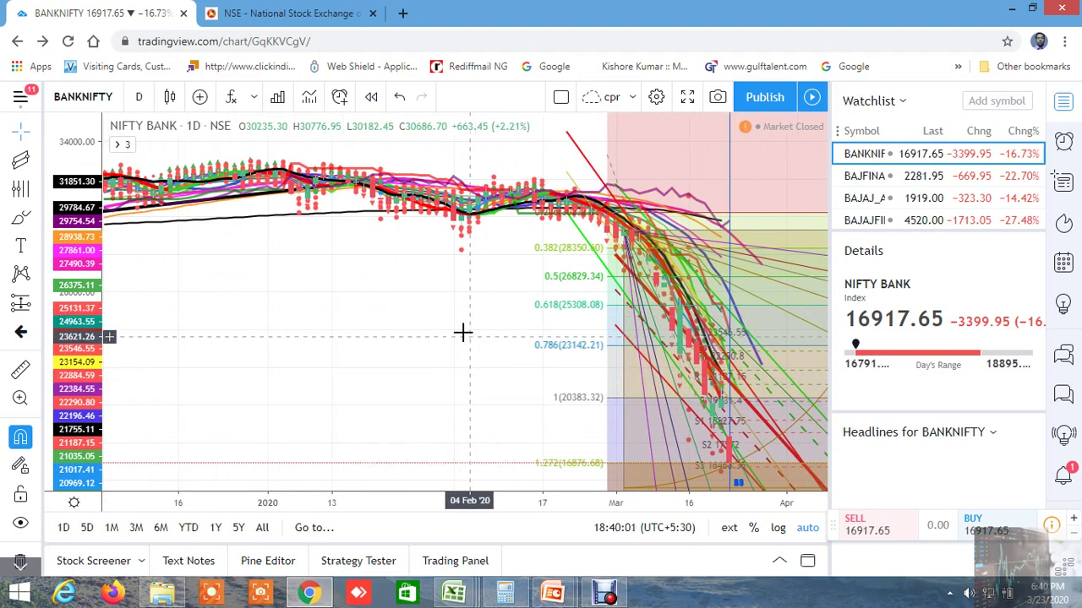
- Change the Nifty Bank chart's interval from daily to 1 week
left_click(139, 100)
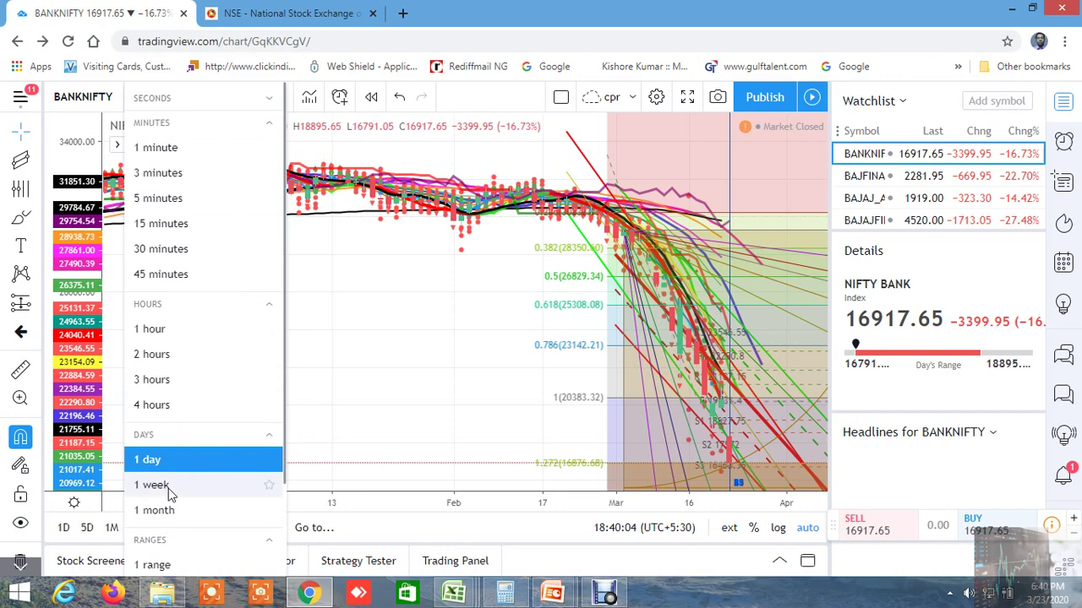
scroll(458, 403, "up", 2)
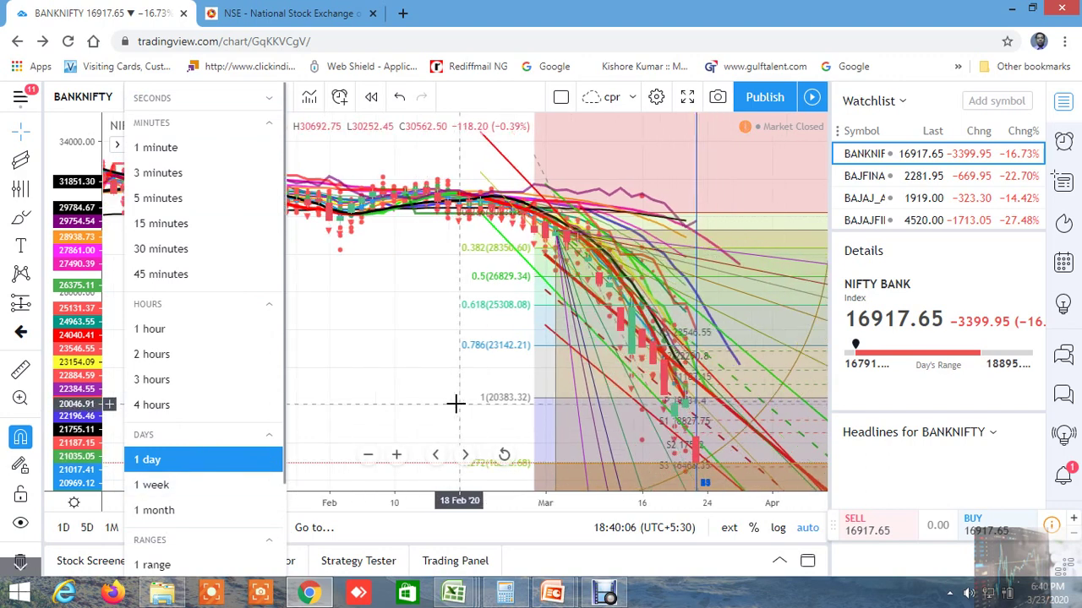
scroll(617, 452, "up", 2)
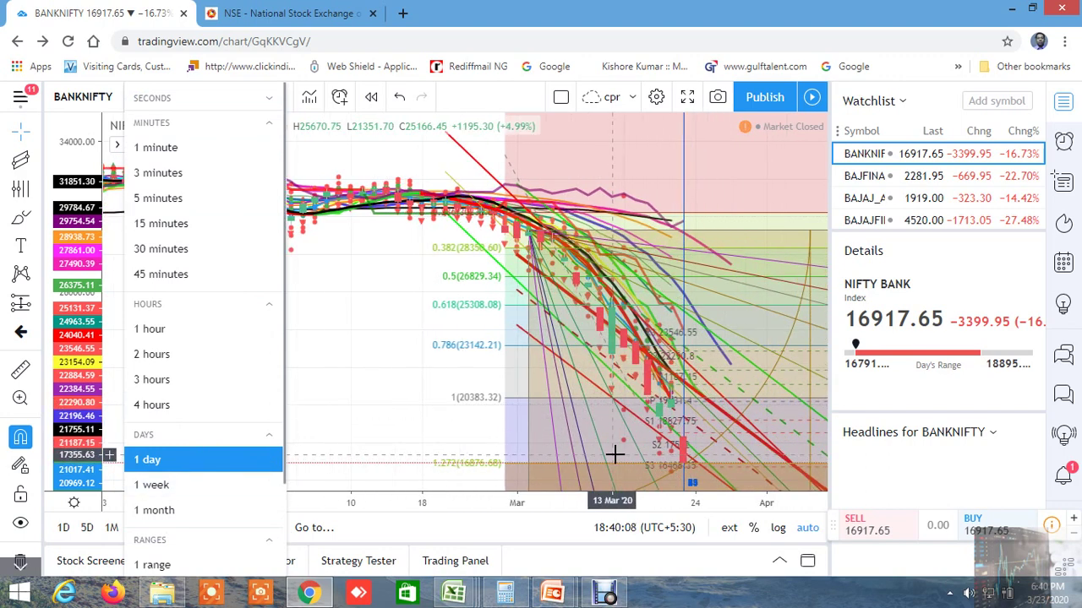
scroll(598, 449, "up", 2)
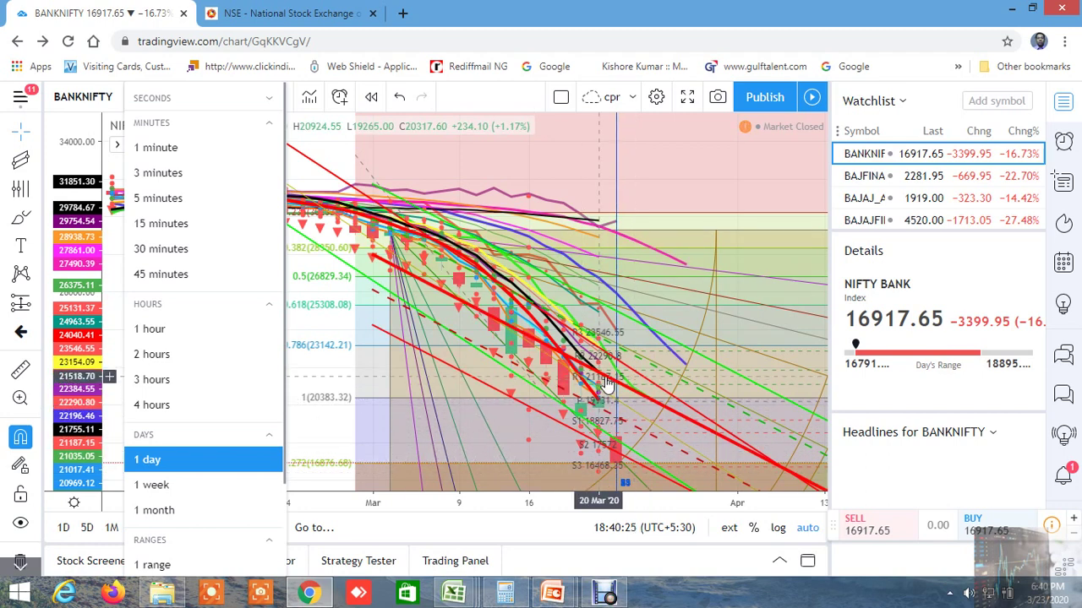
left_click(165, 489)
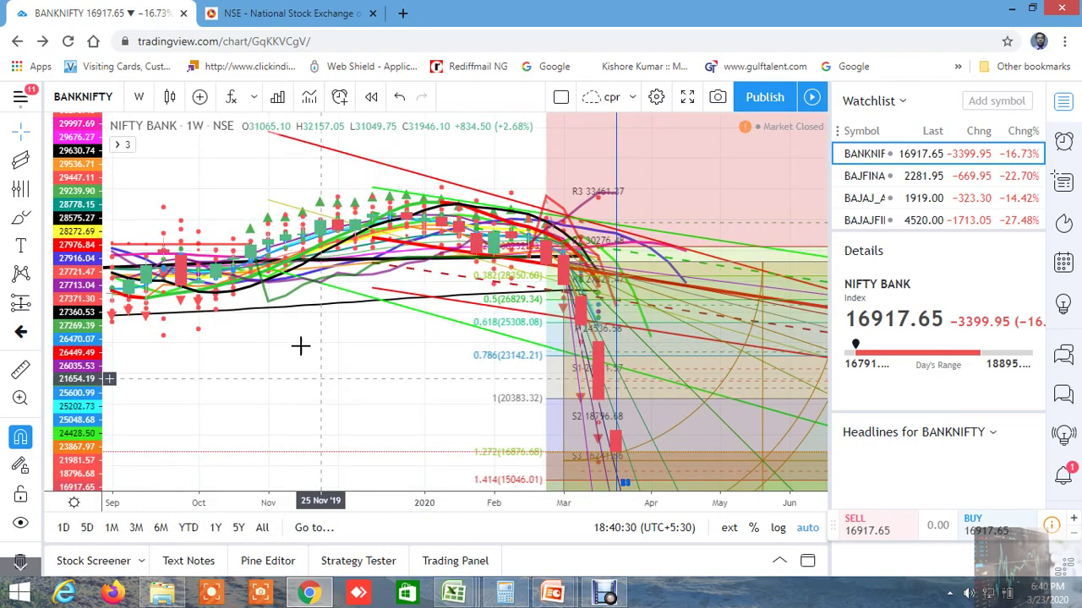
- Examine the weekly Nifty Bank trend from 2012 to March 2020 against the long-term moving average and Fibonacci levels
left_click_drag(299, 344, 283, 321)
scroll(372, 317, "down", 5)
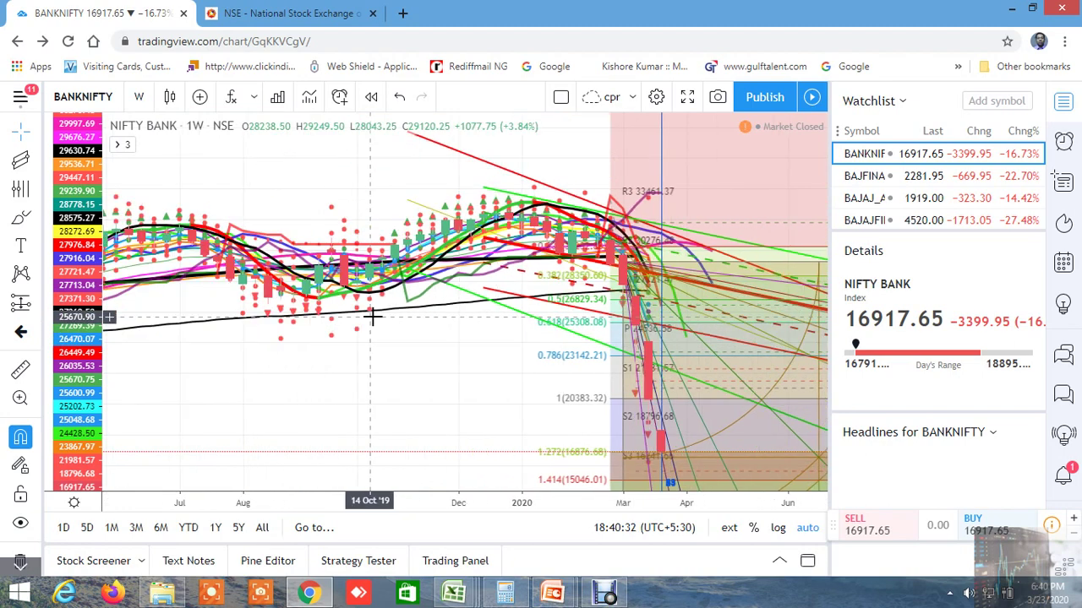
scroll(450, 361, "down", 5)
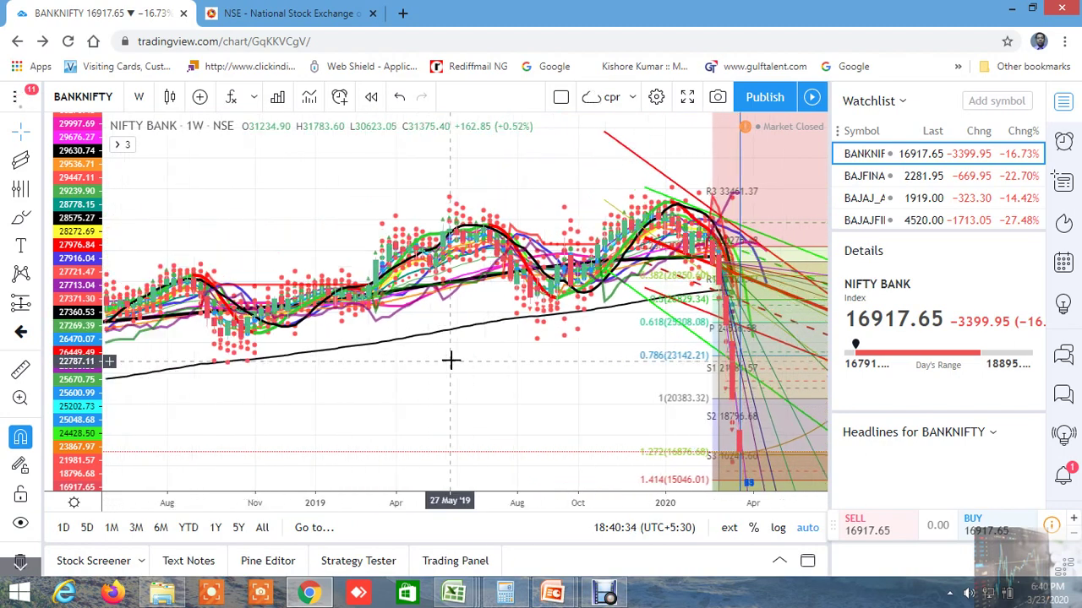
scroll(482, 372, "down", 3)
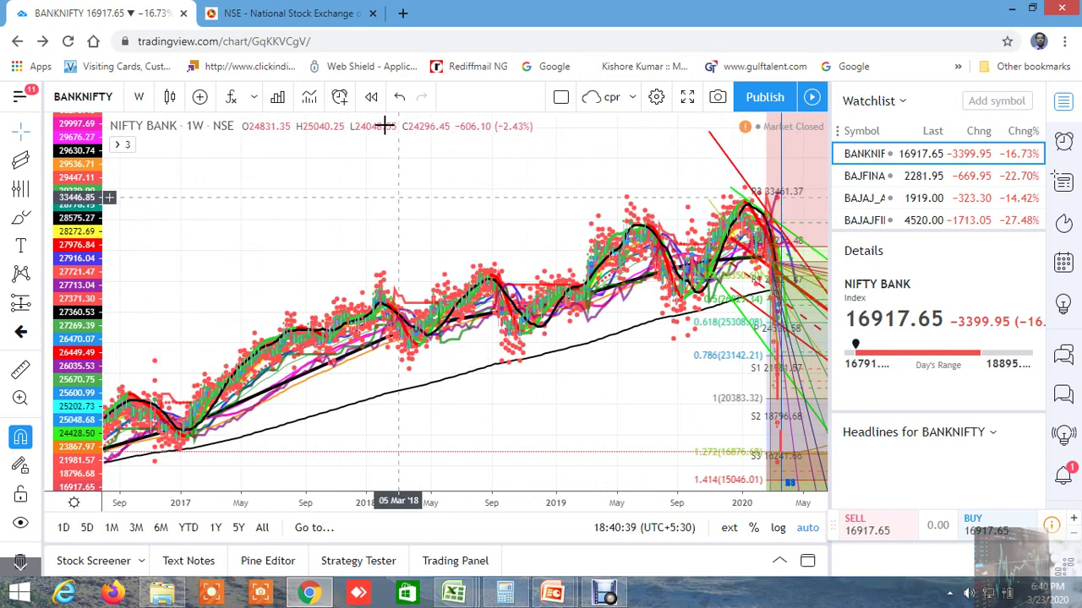
left_click_drag(615, 428, 601, 430)
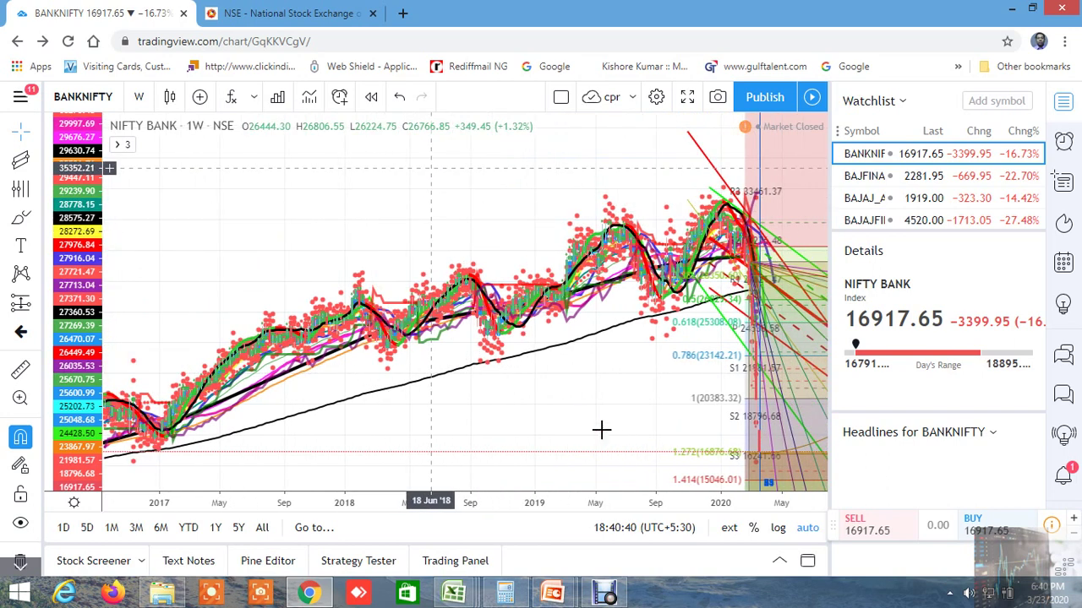
left_click_drag(565, 369, 553, 373)
scroll(553, 372, "down", 5)
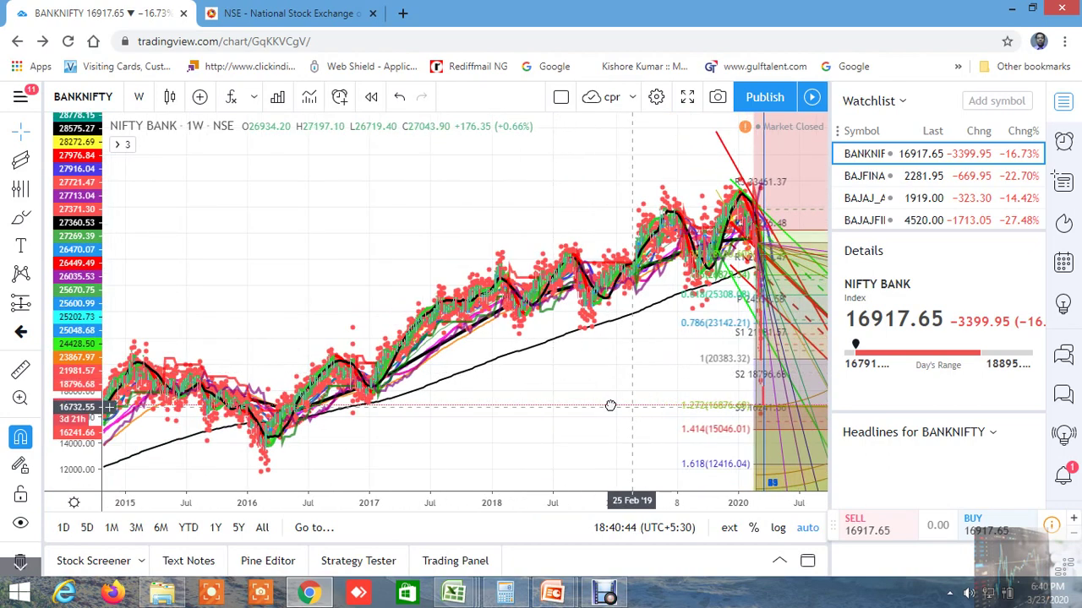
left_click_drag(584, 400, 571, 396)
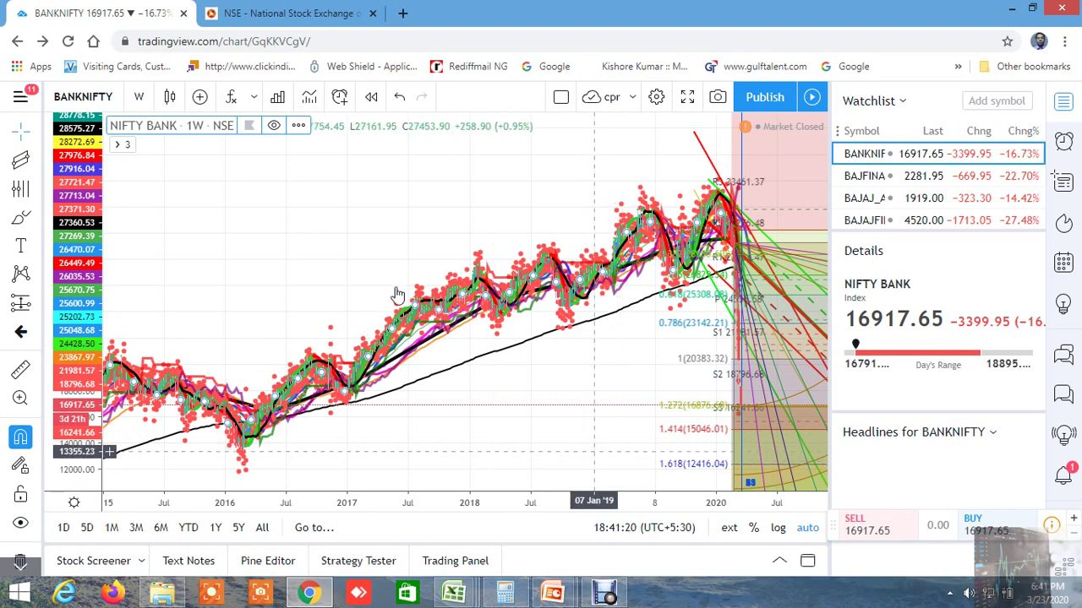
scroll(387, 283, "down", 2)
scroll(386, 283, "down", 1)
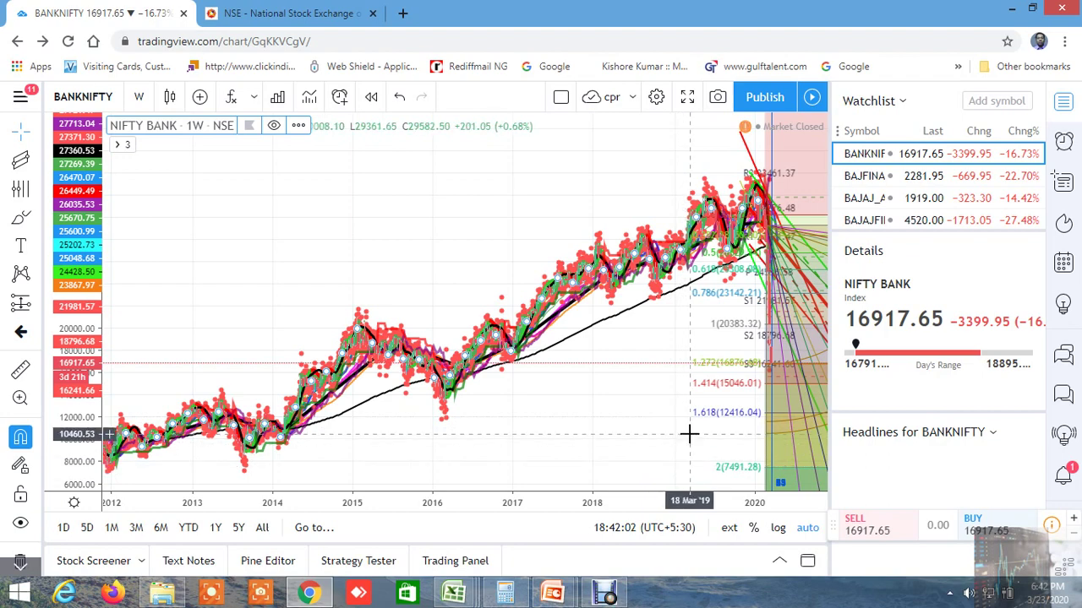
left_click_drag(524, 361, 476, 346)
scroll(476, 346, "up", 5)
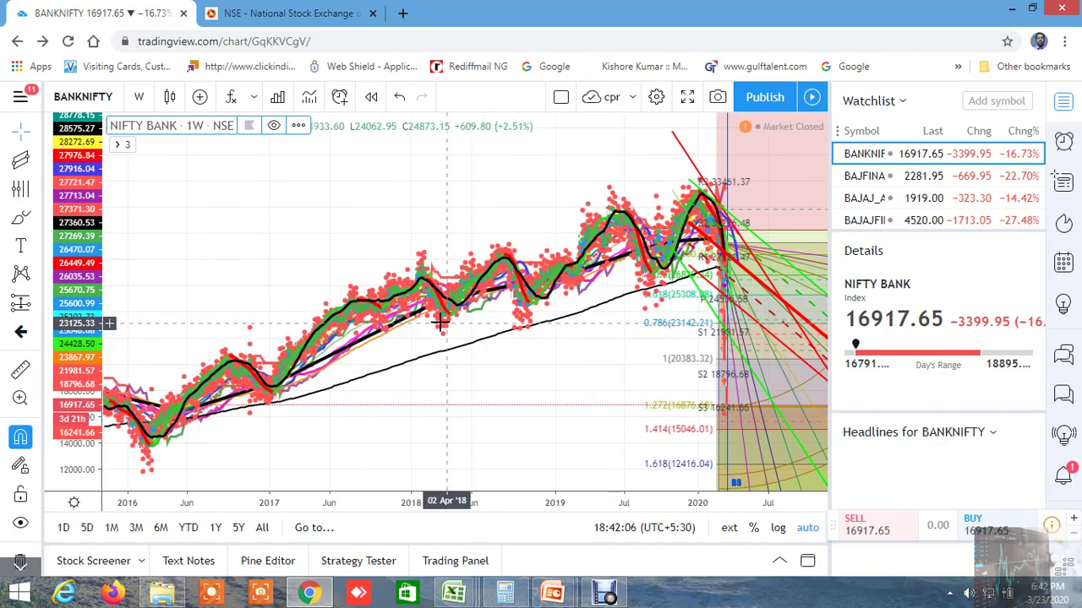
scroll(428, 331, "up", 4)
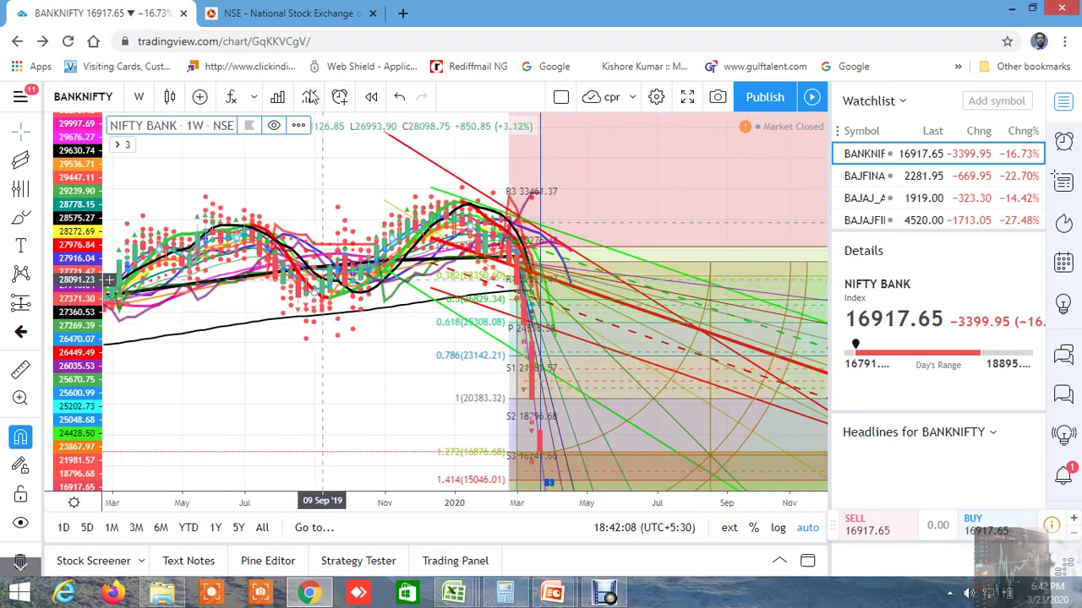
- Switch to the NSE option chain page and examine the BANKNIFTY calls for the 26MAR2020 expiry across all strikes
left_click(290, 16)
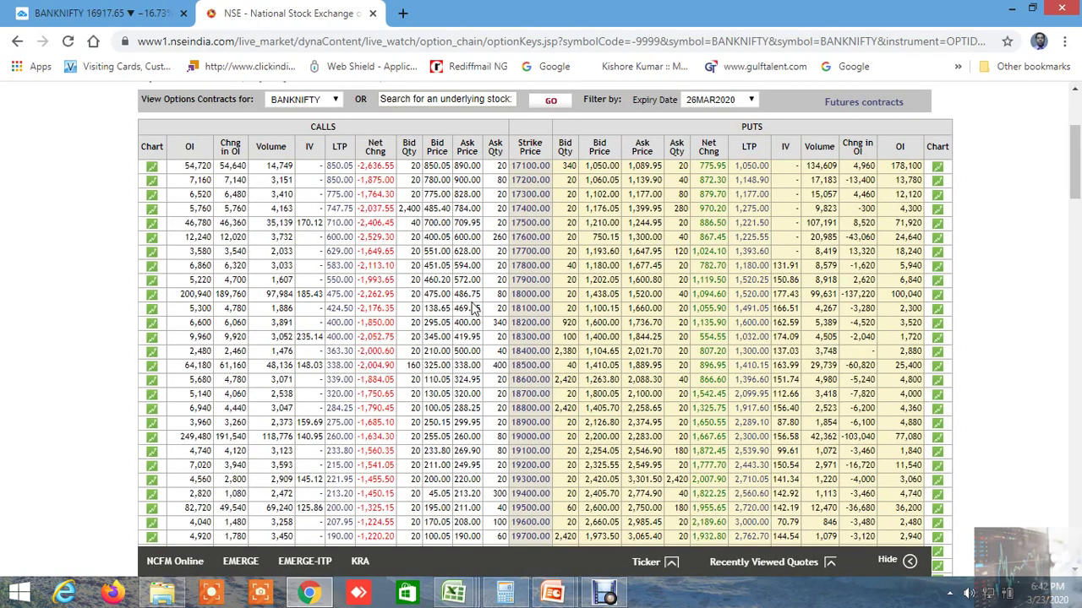
scroll(472, 311, "up", 2)
scroll(469, 325, "down", 10)
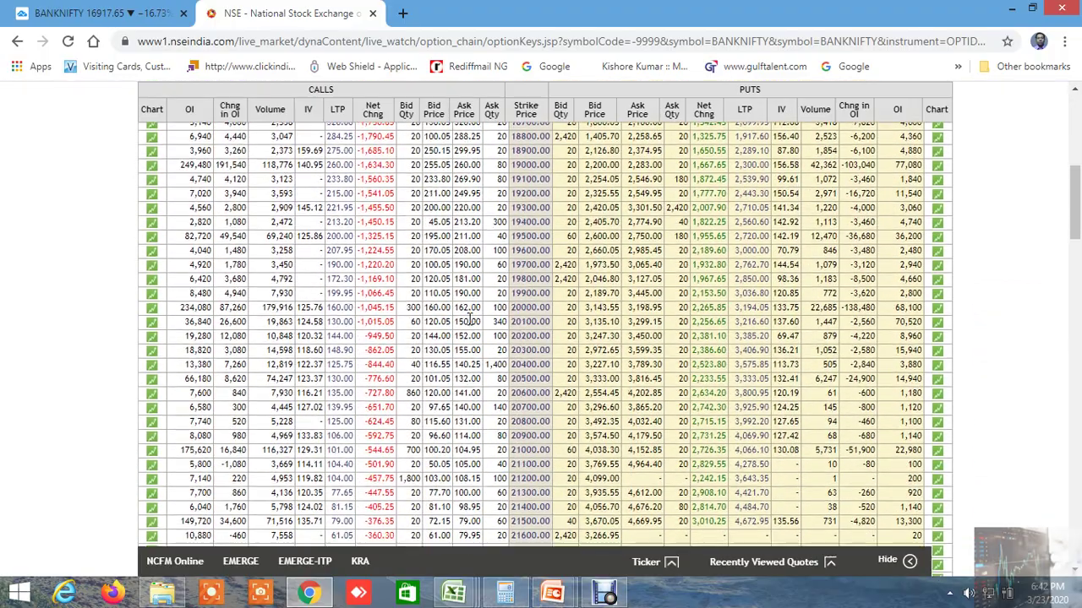
scroll(457, 432, "down", 5)
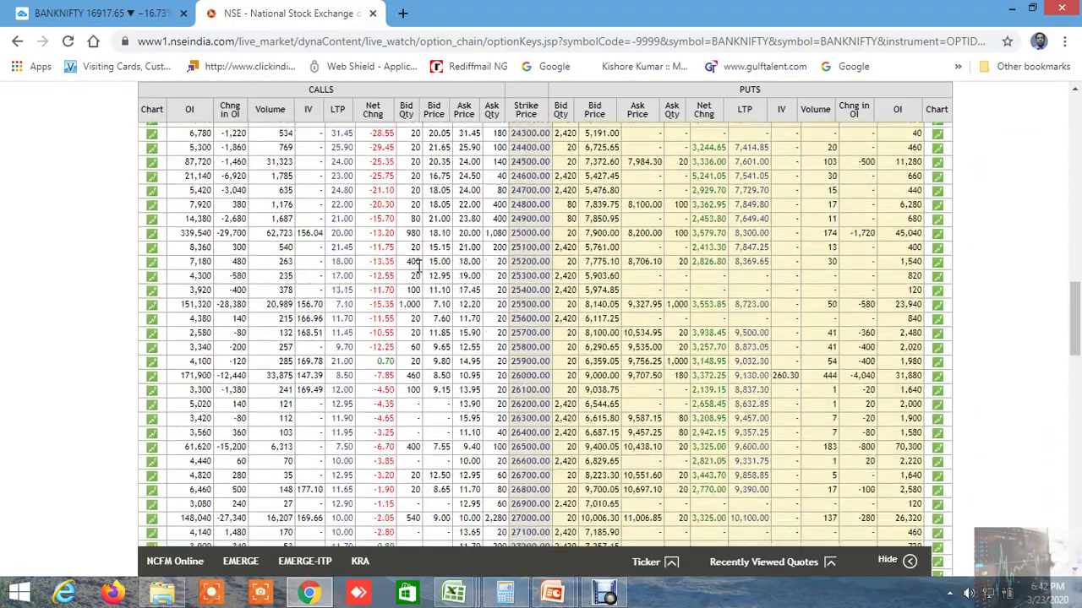
scroll(417, 334, "down", 10)
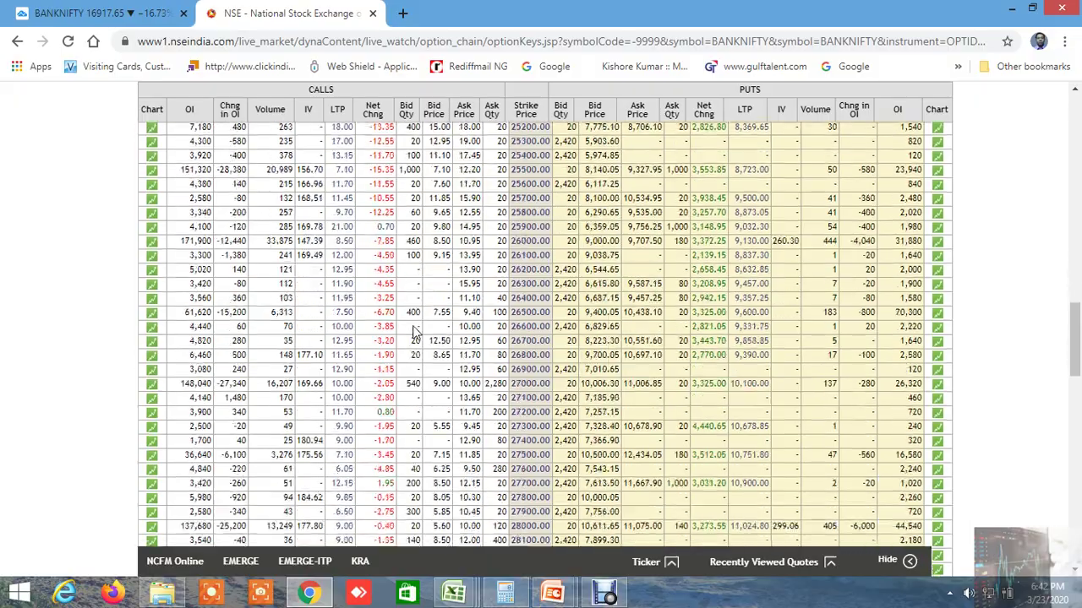
scroll(414, 333, "down", 3)
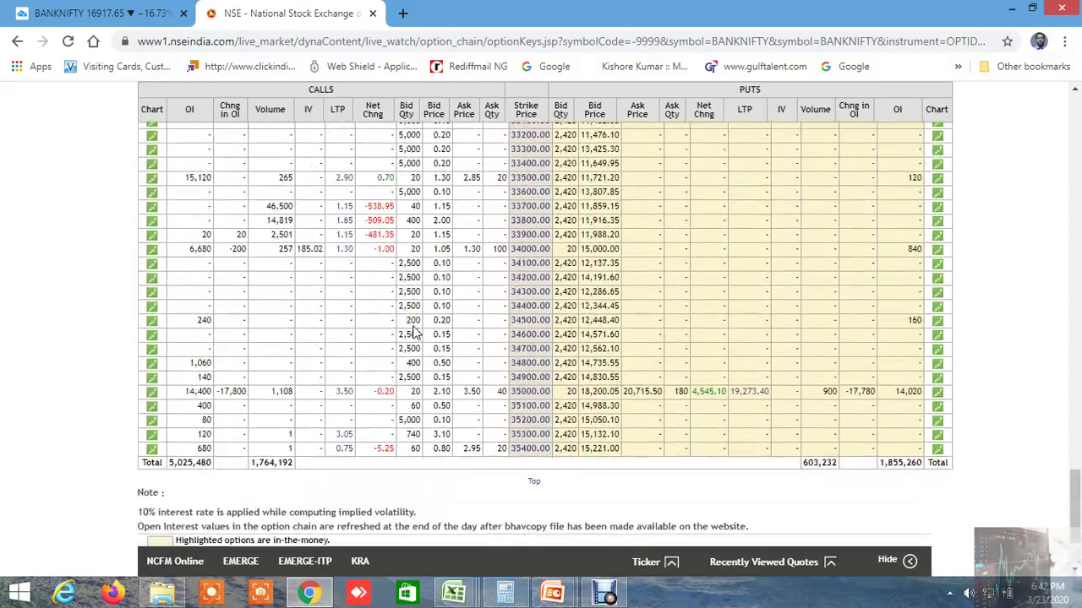
scroll(414, 334, "up", 6)
scroll(414, 334, "up", 19)
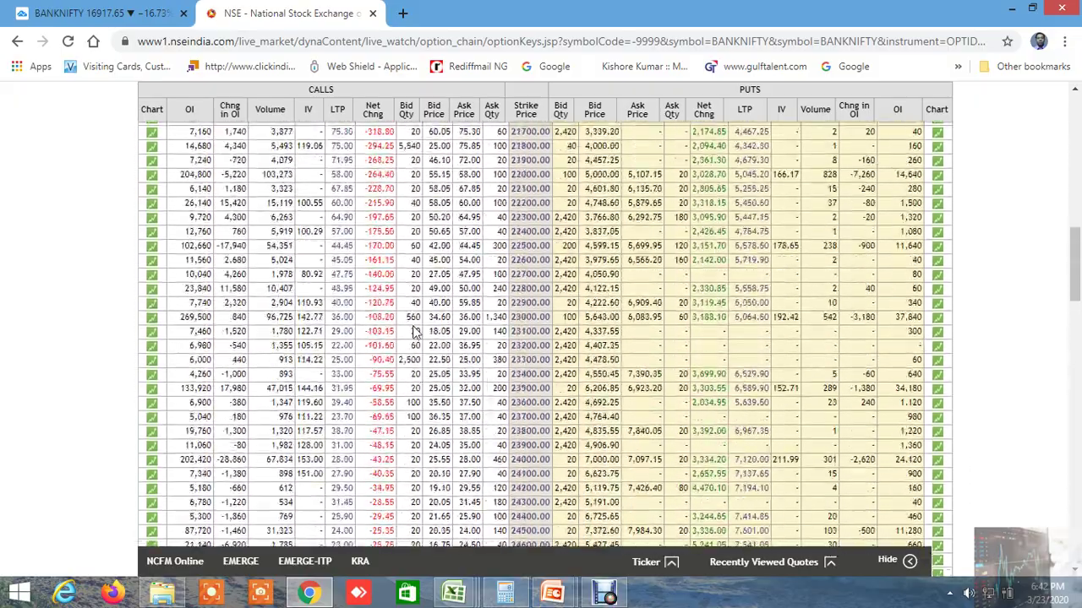
scroll(414, 334, "up", 3)
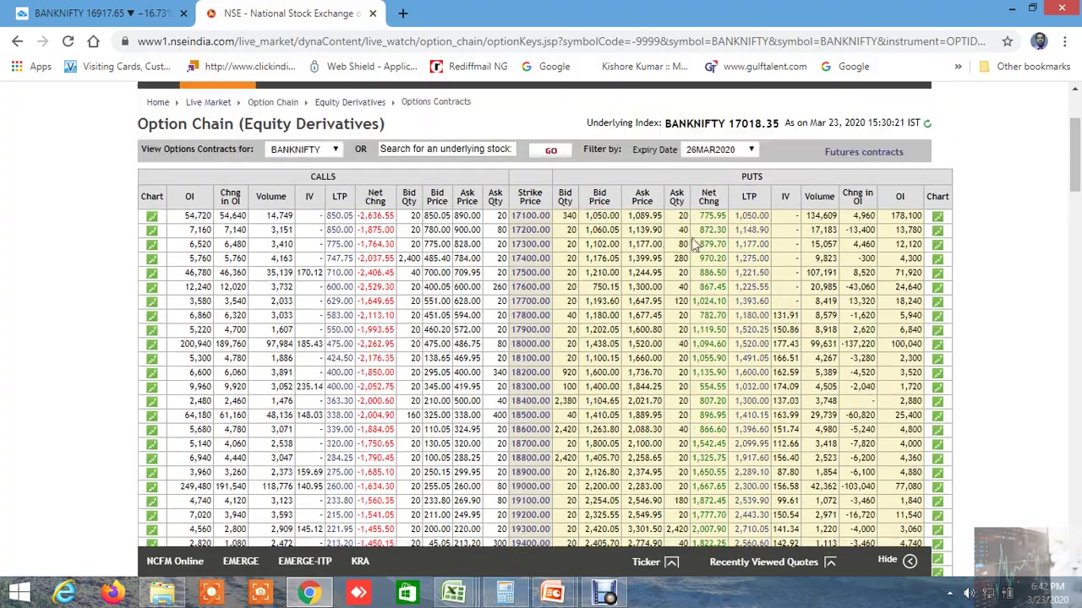
- Review the BANKNIFTY puts across the strikes and read the total open interest of calls and puts
scroll(685, 297, "down", 20)
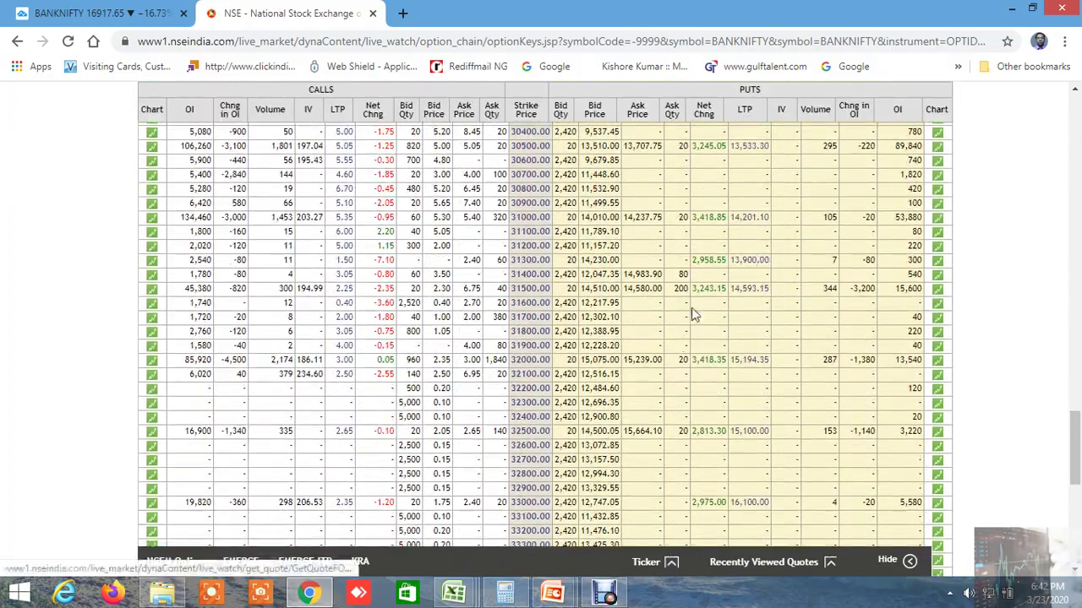
scroll(679, 330, "down", 5)
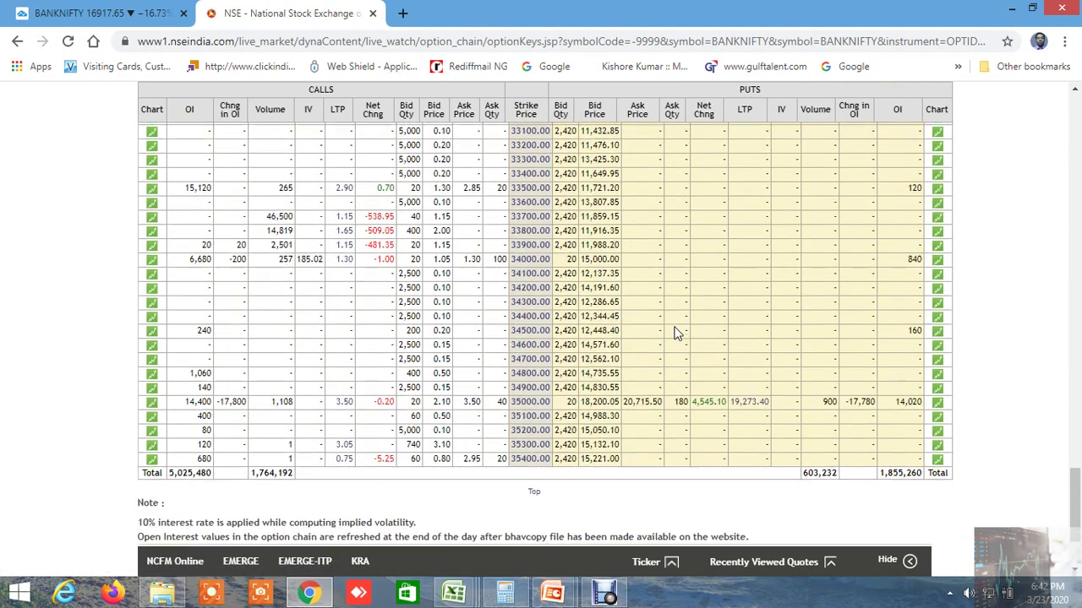
scroll(676, 332, "up", 1)
scroll(676, 332, "up", 3)
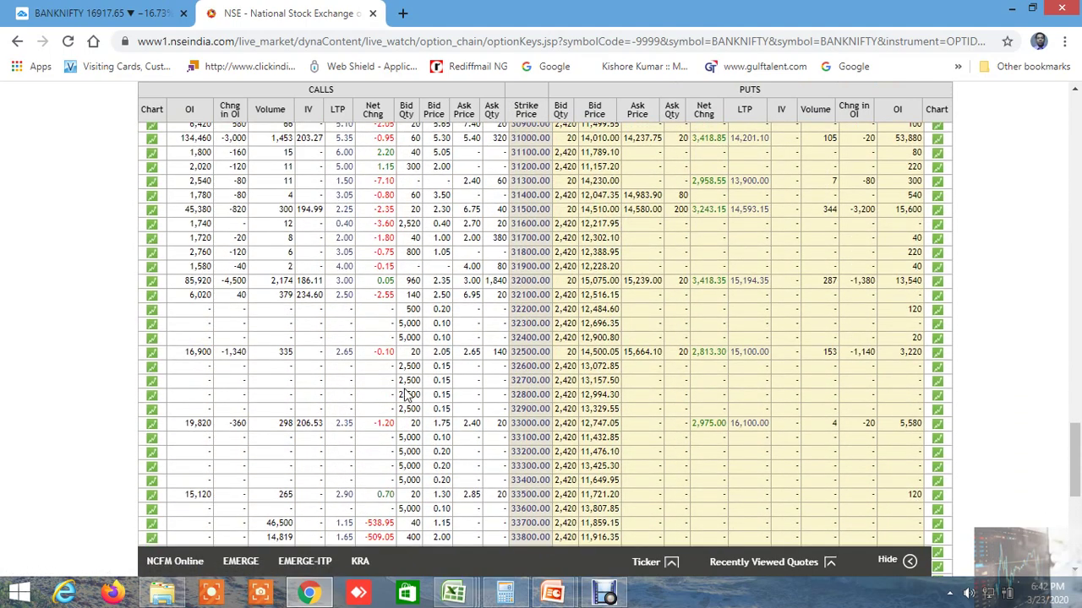
scroll(347, 212, "up", 8)
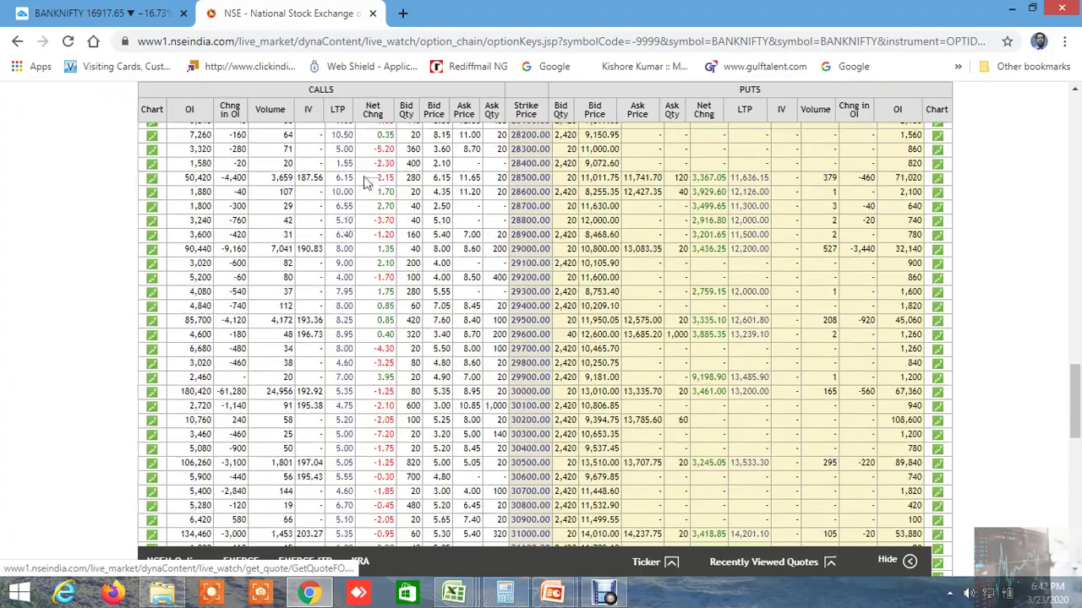
scroll(338, 194, "up", 10)
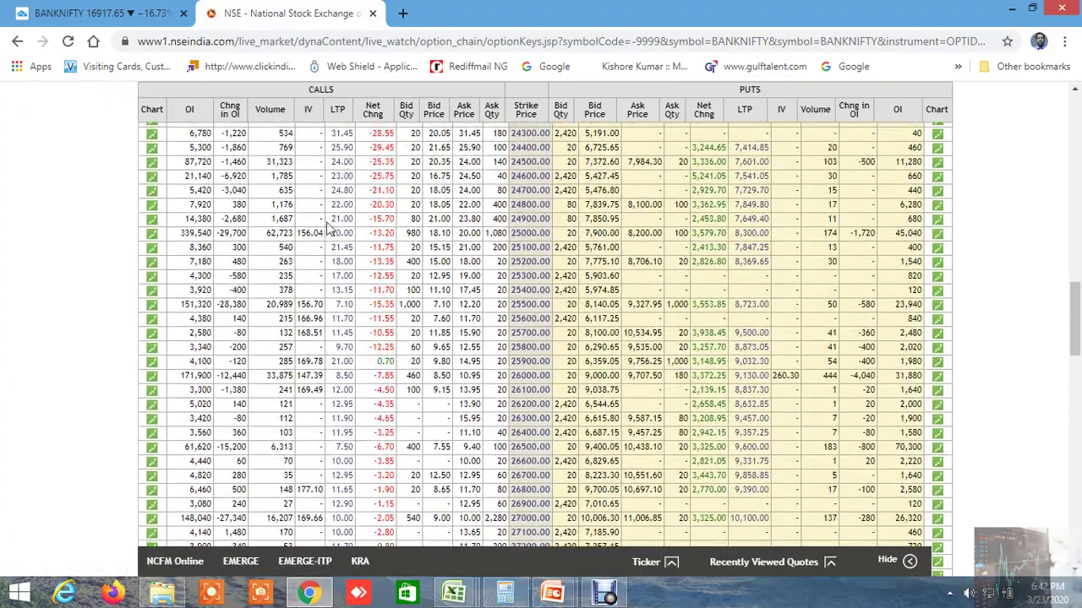
scroll(341, 207, "up", 8)
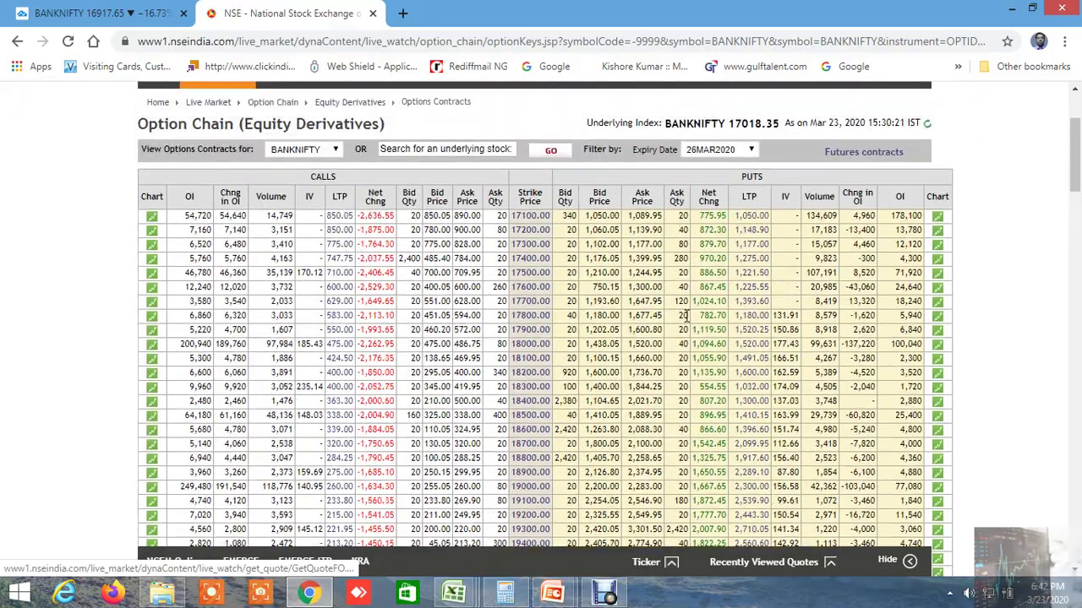
scroll(680, 319, "down", 4)
scroll(674, 323, "down", 4)
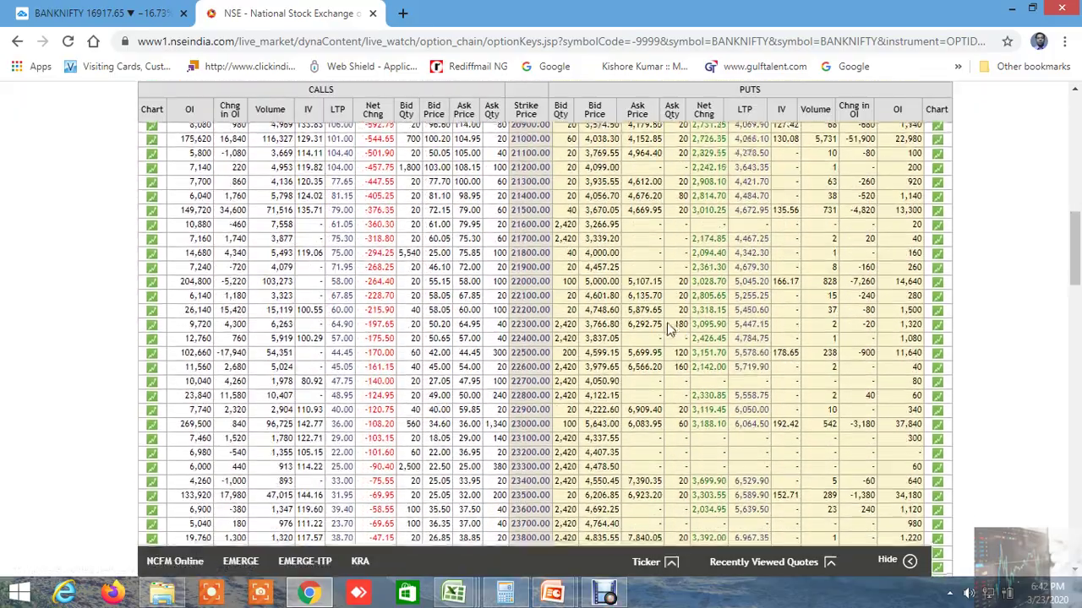
scroll(671, 326, "up", 3)
scroll(671, 330, "down", 5)
scroll(666, 330, "down", 18)
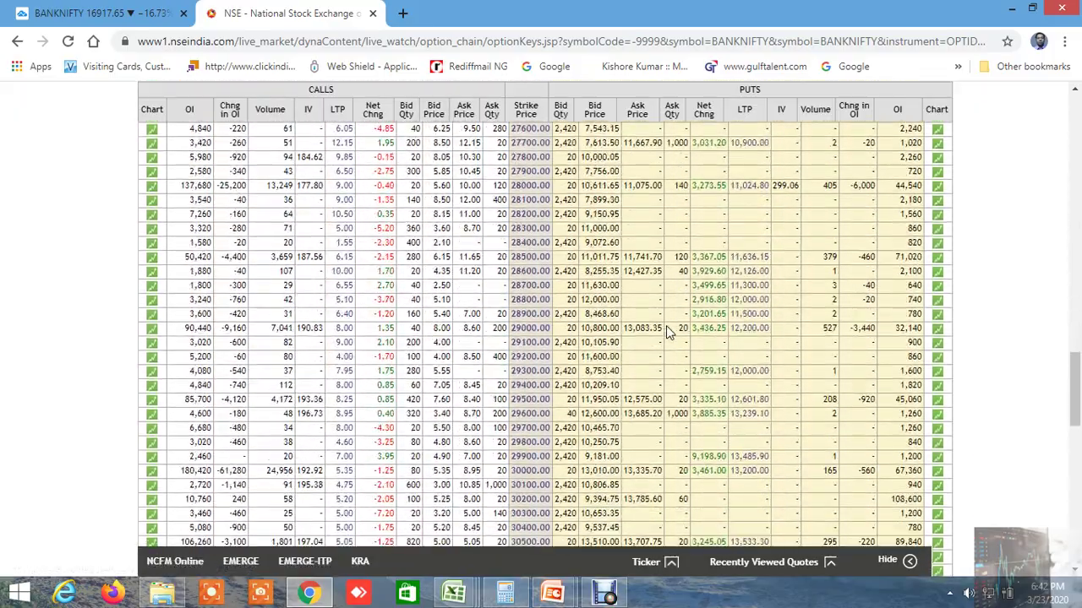
scroll(666, 325, "down", 3)
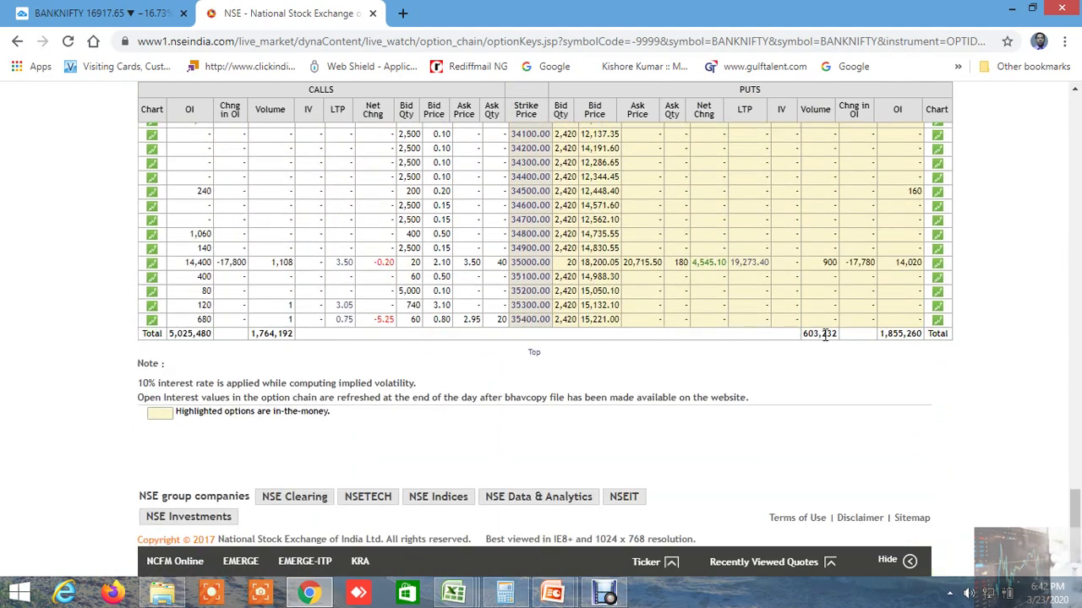
- Compute the BANKNIFTY put-call ratio in Calculator by clearing the old result and dividing 1855 by 5025, then put Calculator away
left_click(522, 594)
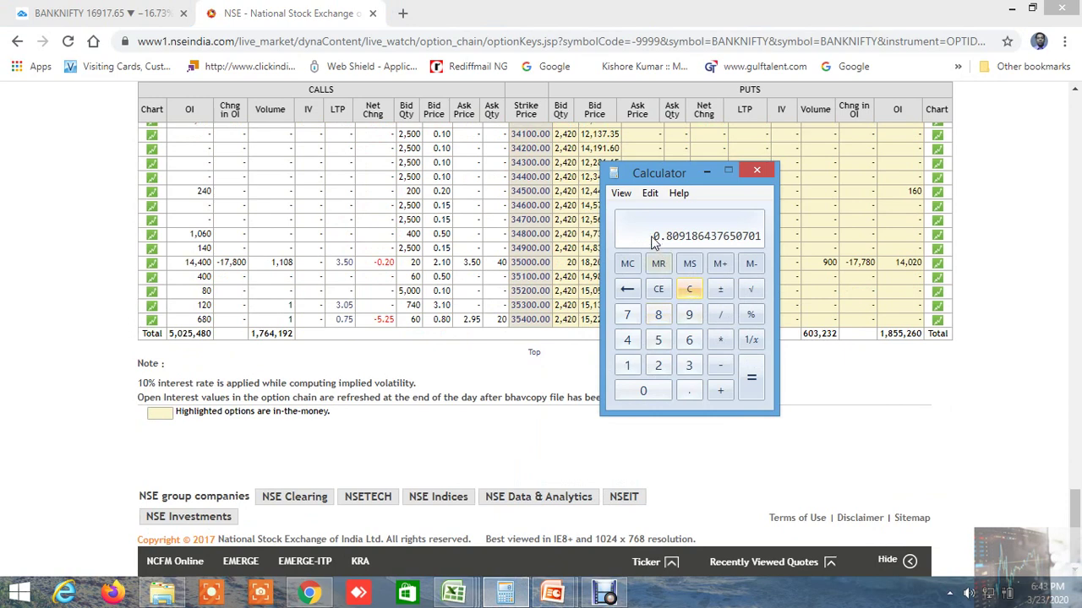
left_click(688, 290)
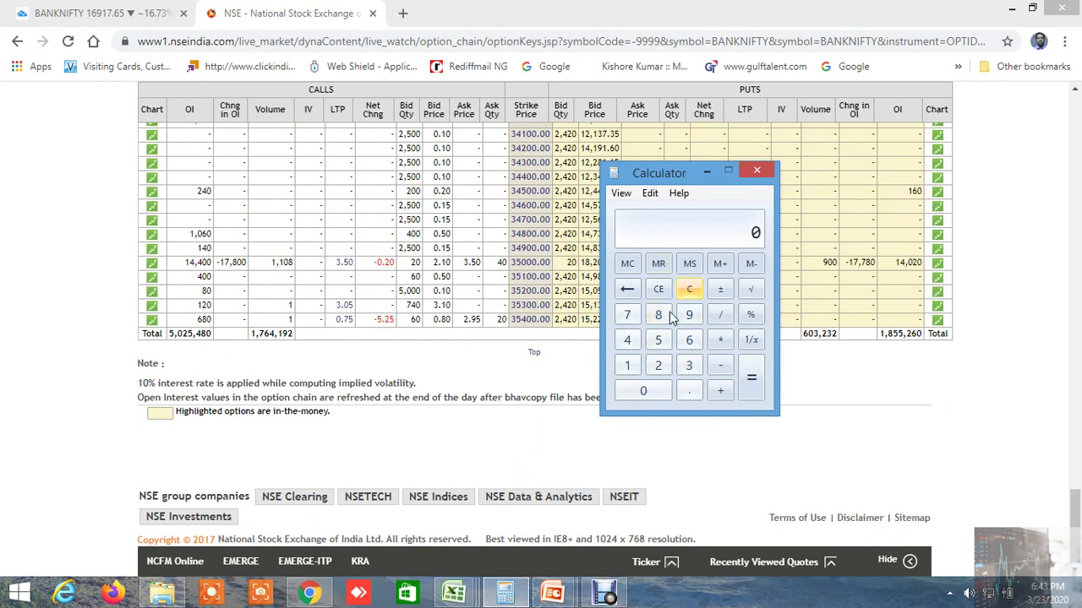
left_click(633, 363)
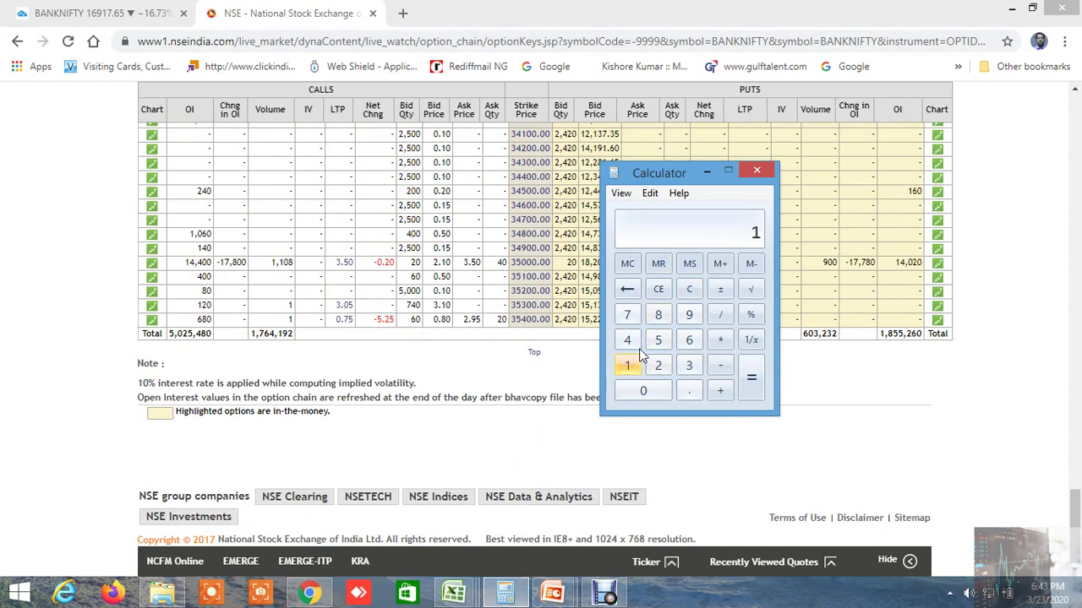
left_click(659, 316)
double_click(659, 340)
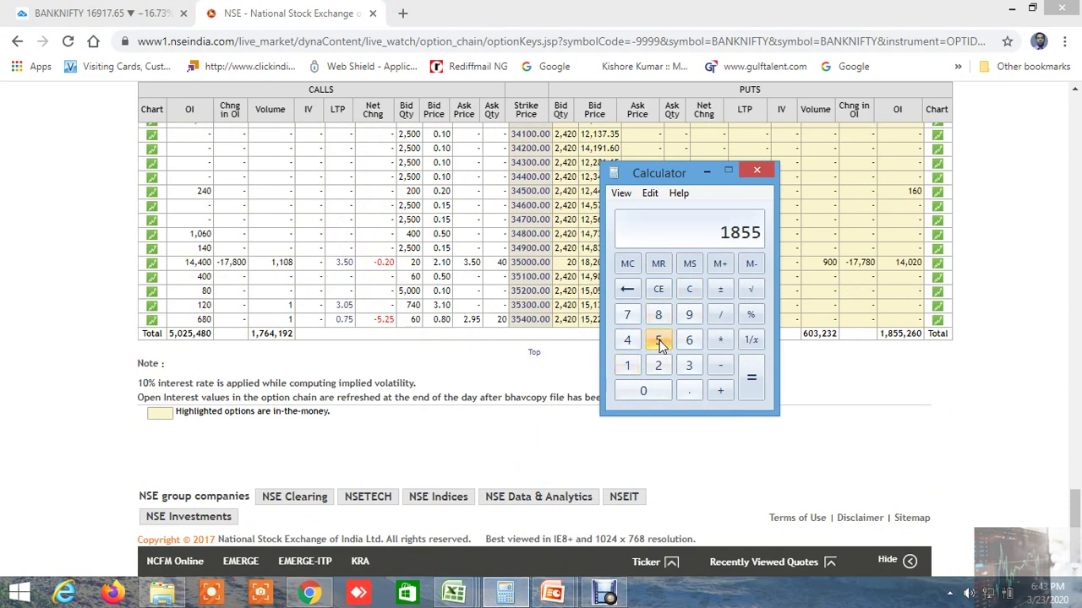
left_click(720, 314)
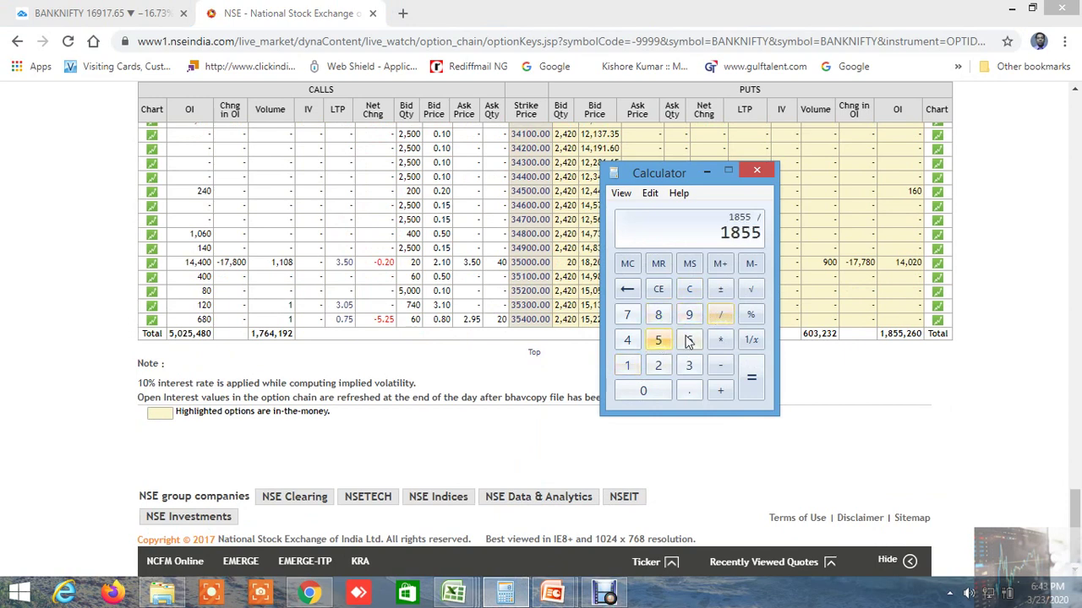
left_click(658, 340)
left_click(659, 391)
left_click(658, 366)
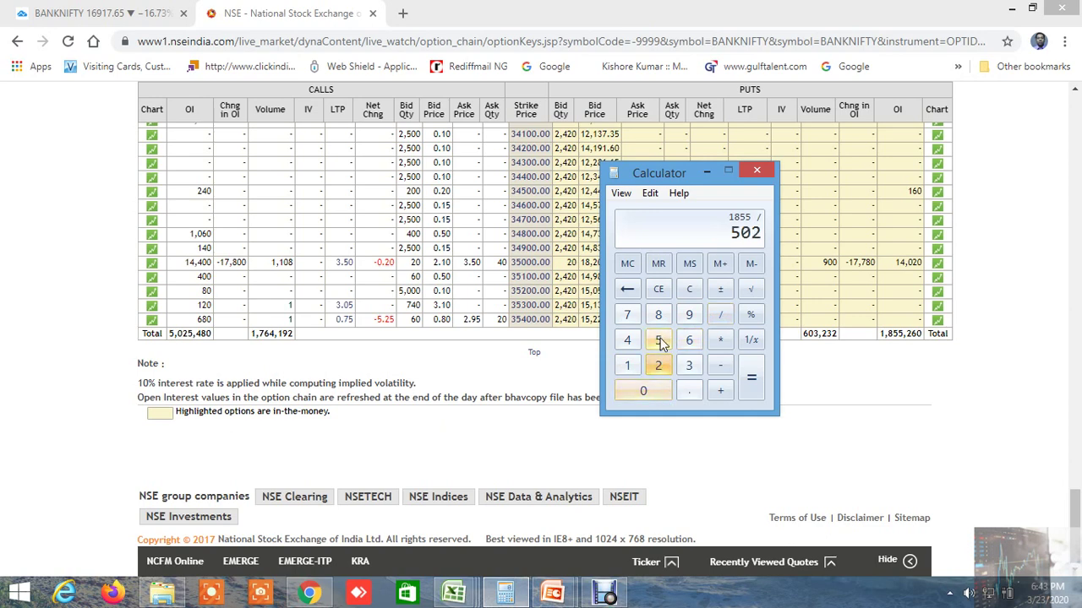
left_click(658, 339)
left_click(754, 387)
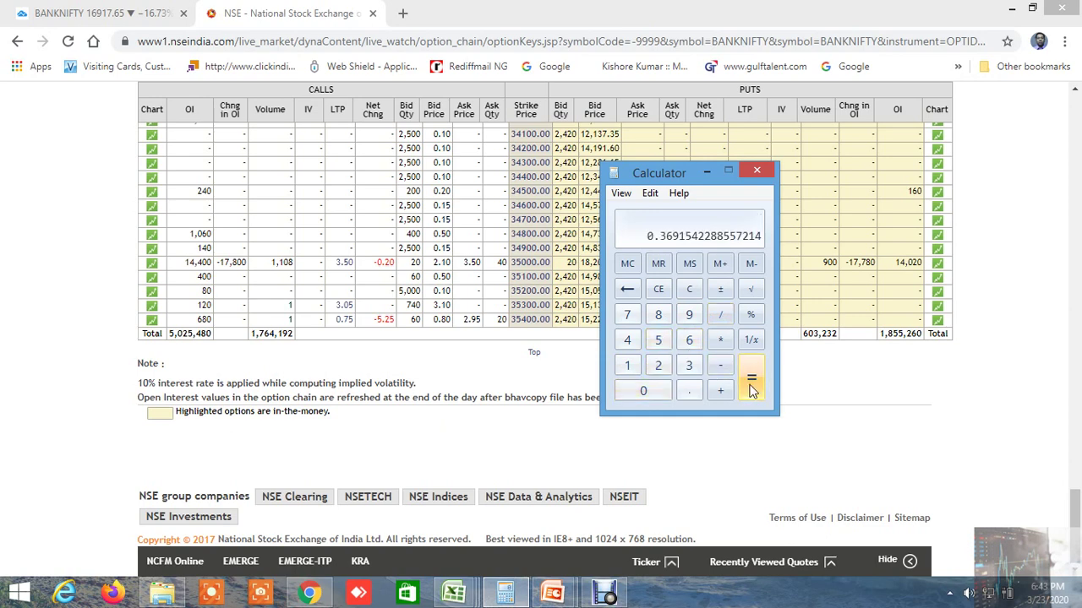
left_click(704, 173)
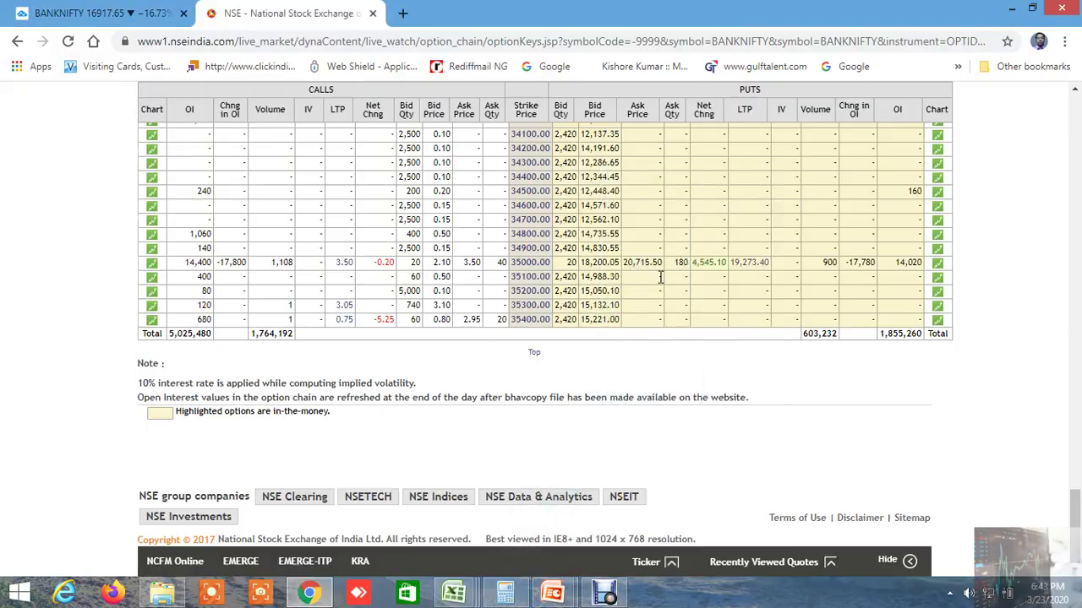
- Return to the start of the BANKNIFTY option chain and examine calls and puts at the strikes from 17100 upward
scroll(604, 359, "up", 3)
scroll(604, 359, "up", 20)
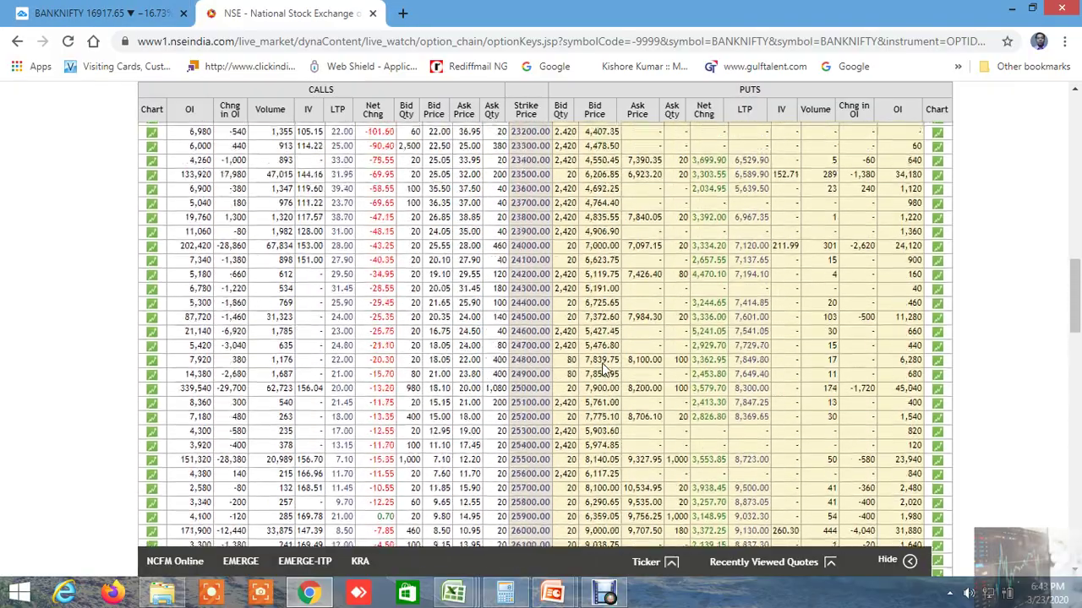
scroll(604, 365, "up", 5)
scroll(606, 372, "down", 1)
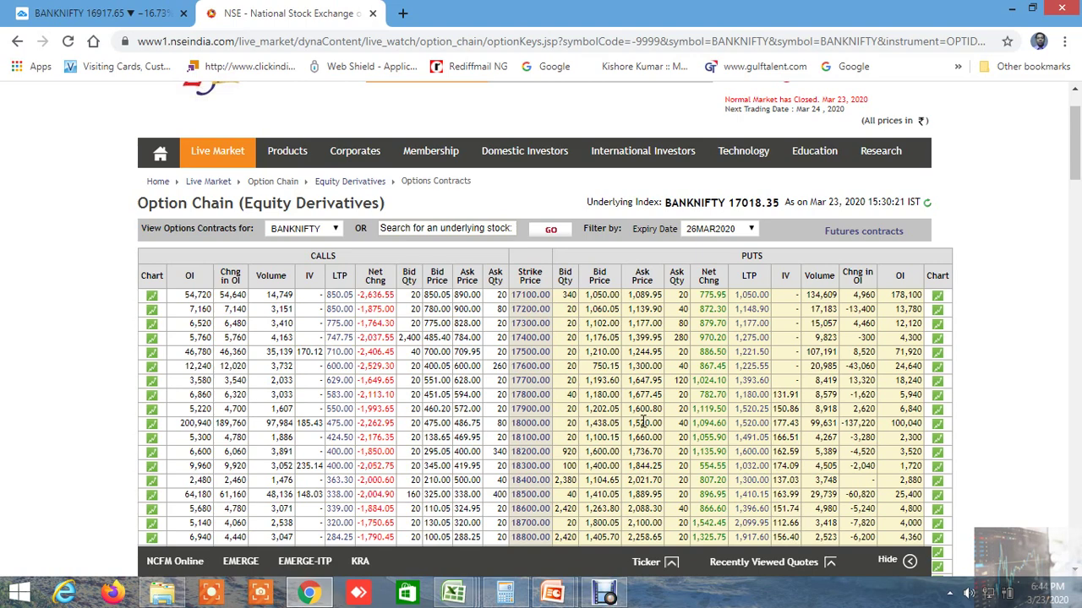
scroll(644, 420, "down", 1)
scroll(644, 420, "up", 2)
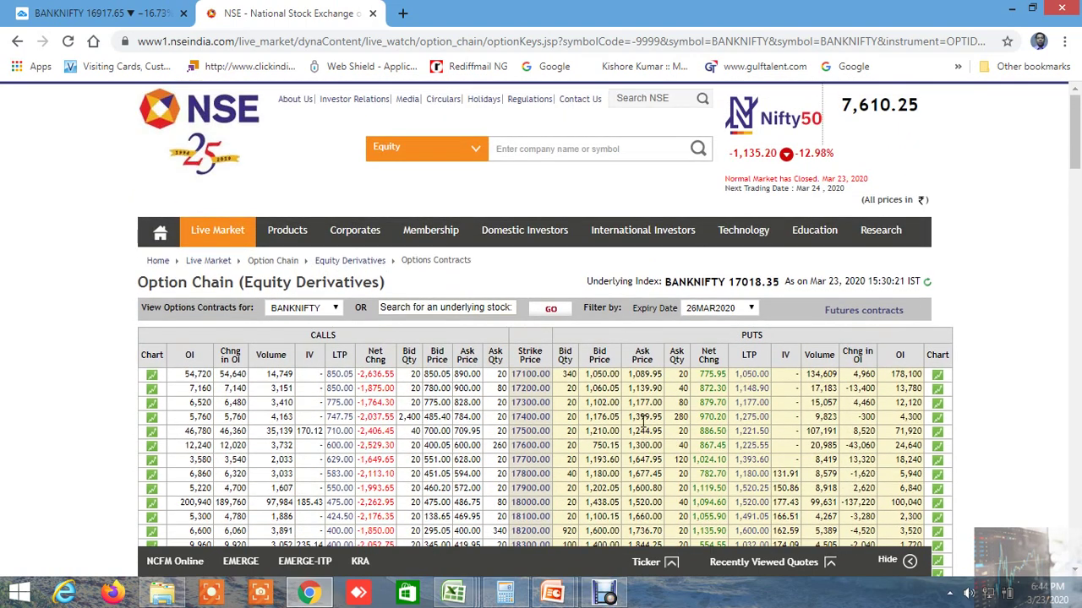
scroll(643, 420, "down", 1)
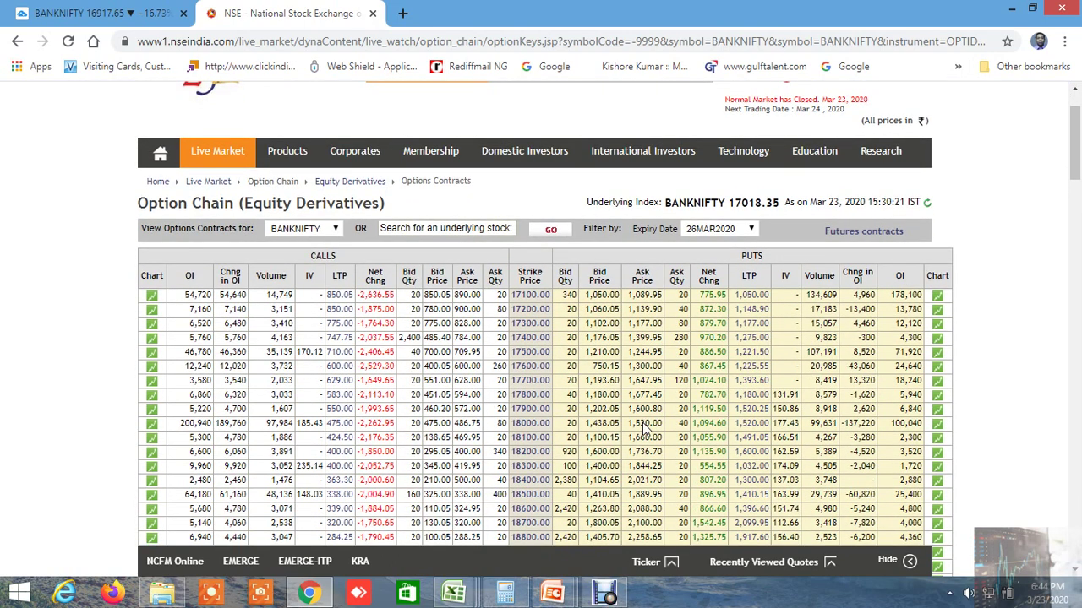
scroll(644, 428, "up", 1)
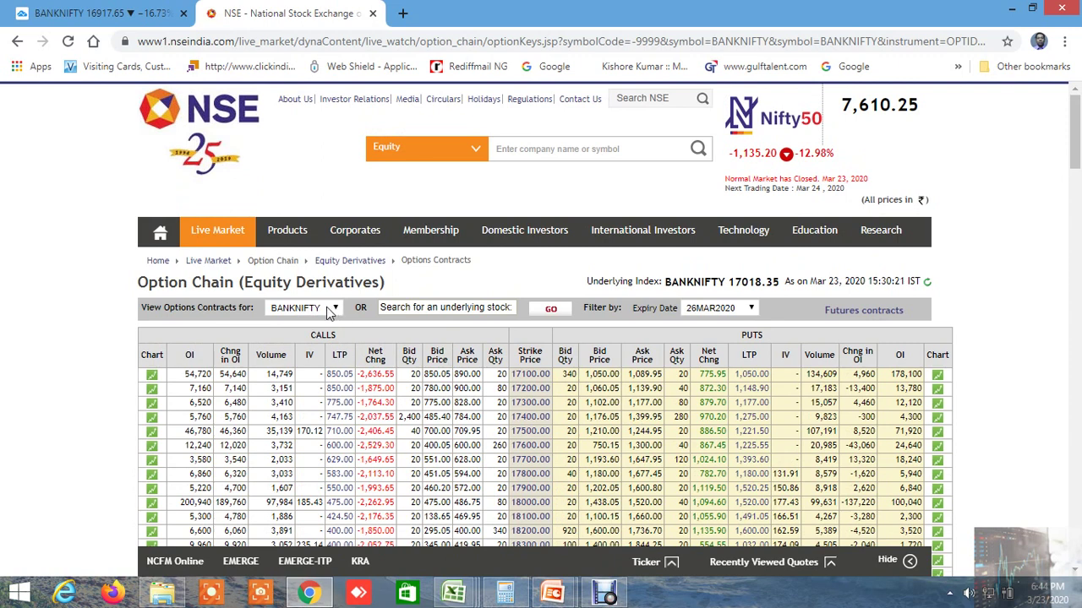
- Load the NIFTY option chain and review its calls and puts through to the total open interest row
left_click(330, 309)
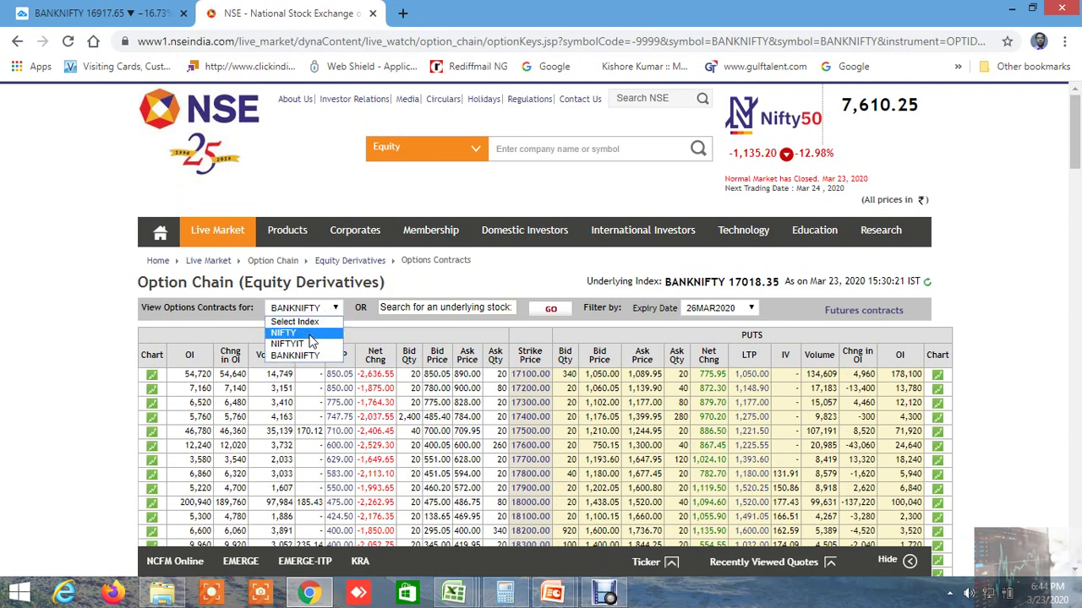
left_click(310, 334)
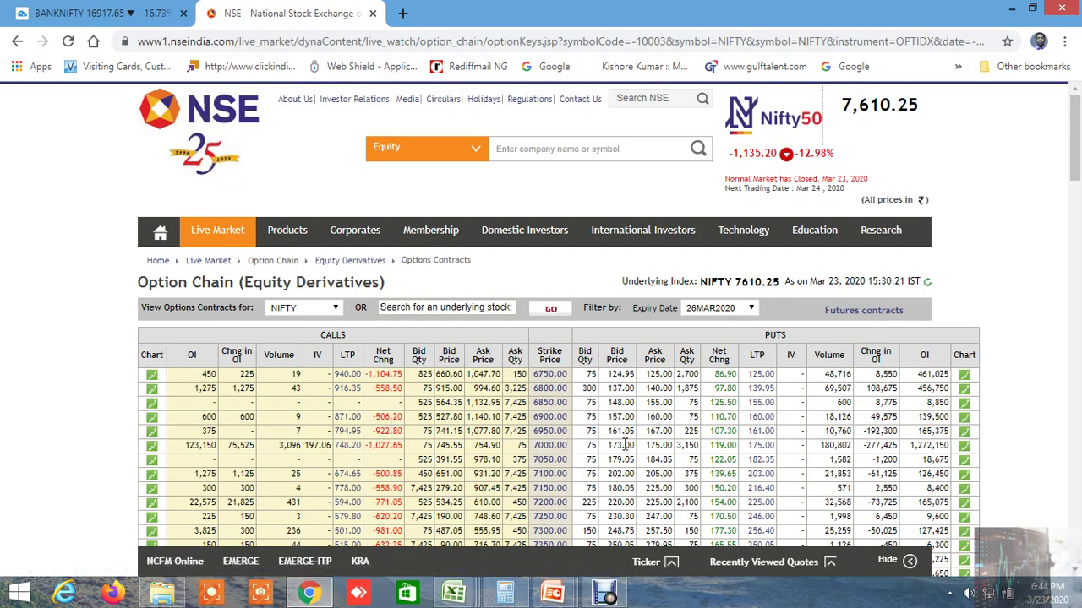
scroll(625, 445, "down", 3)
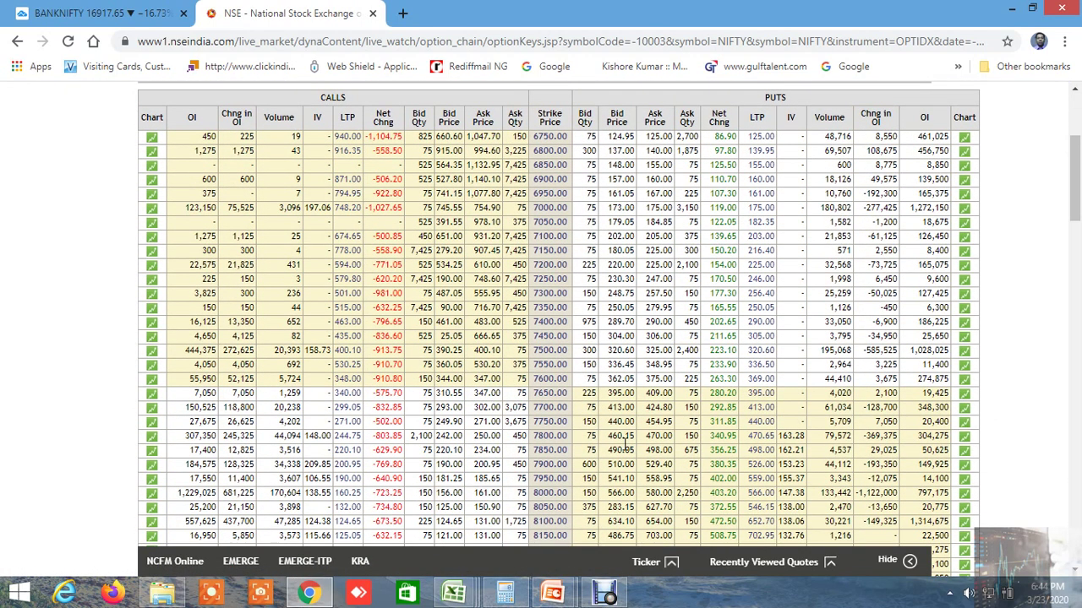
scroll(625, 445, "down", 8)
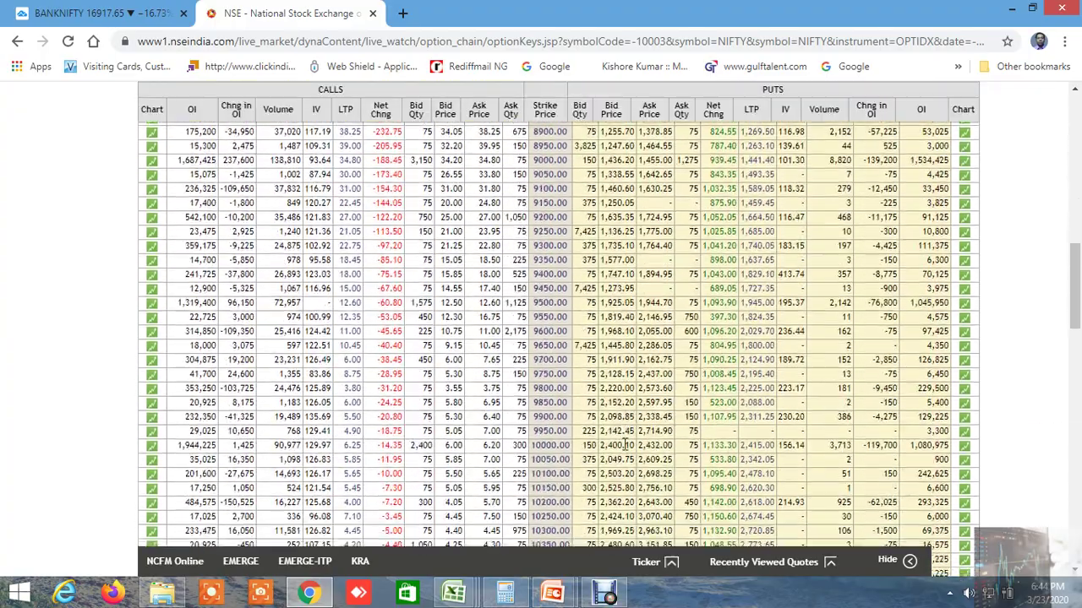
scroll(625, 446, "down", 15)
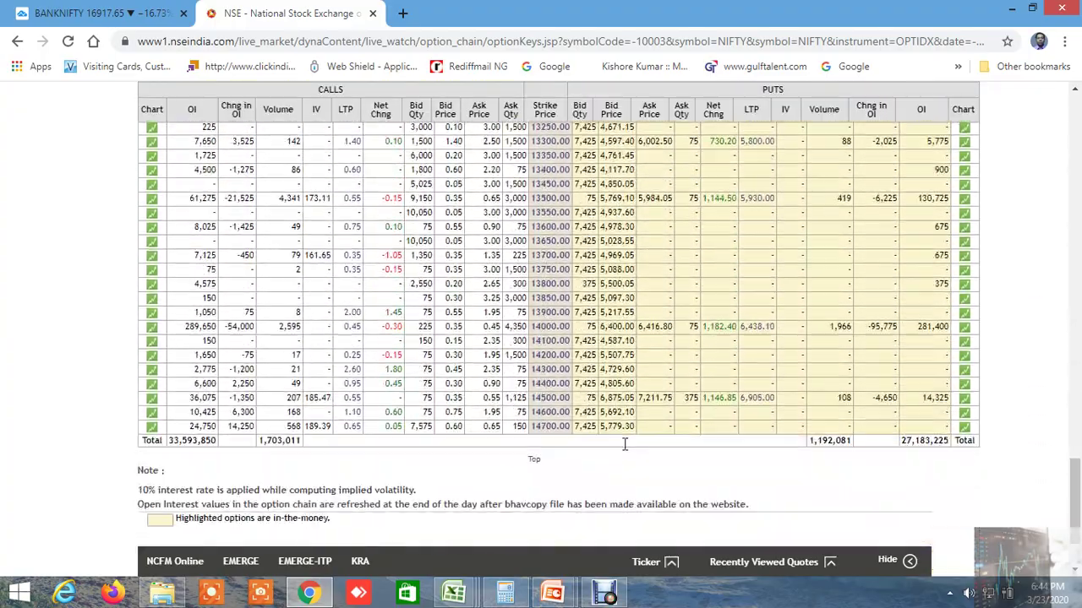
scroll(625, 444, "down", 3)
- Examine the NIFTY calls and puts for 26MAR2020 around the 7000 to 8500 strikes, comparing open interest and implied volatility
scroll(678, 369, "up", 15)
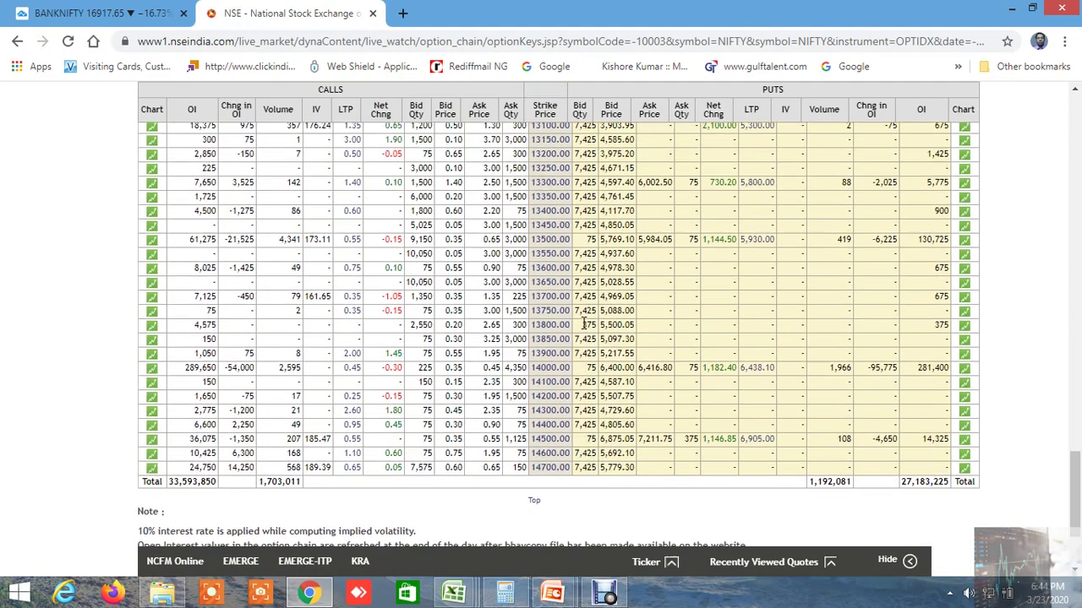
scroll(581, 324, "up", 10)
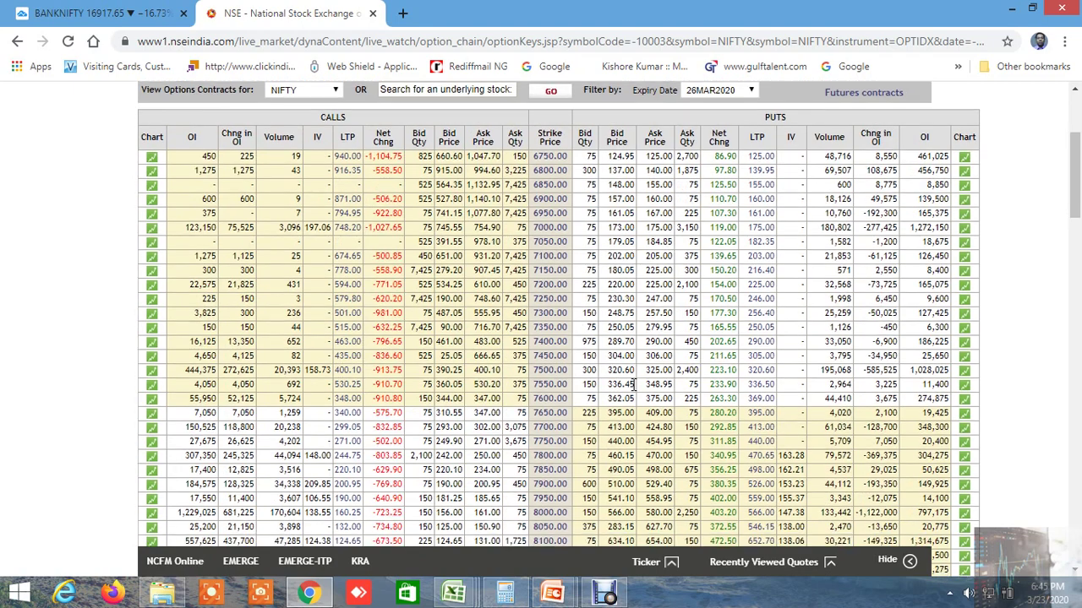
scroll(634, 386, "up", 1)
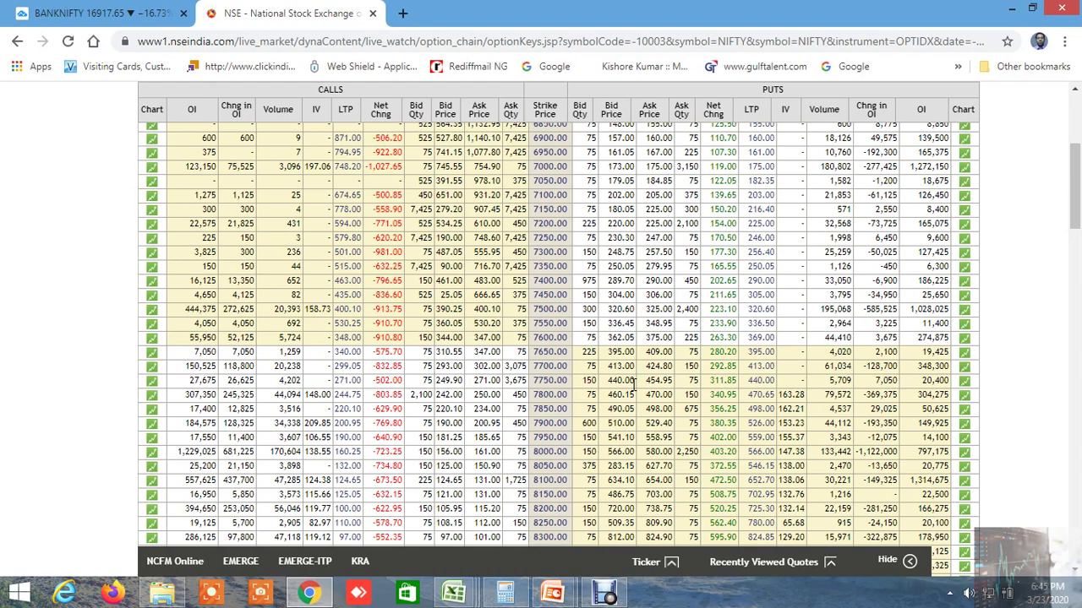
scroll(634, 384, "down", 1)
scroll(634, 386, "up", 1)
scroll(634, 387, "down", 1)
scroll(634, 387, "up", 1)
scroll(633, 386, "down", 1)
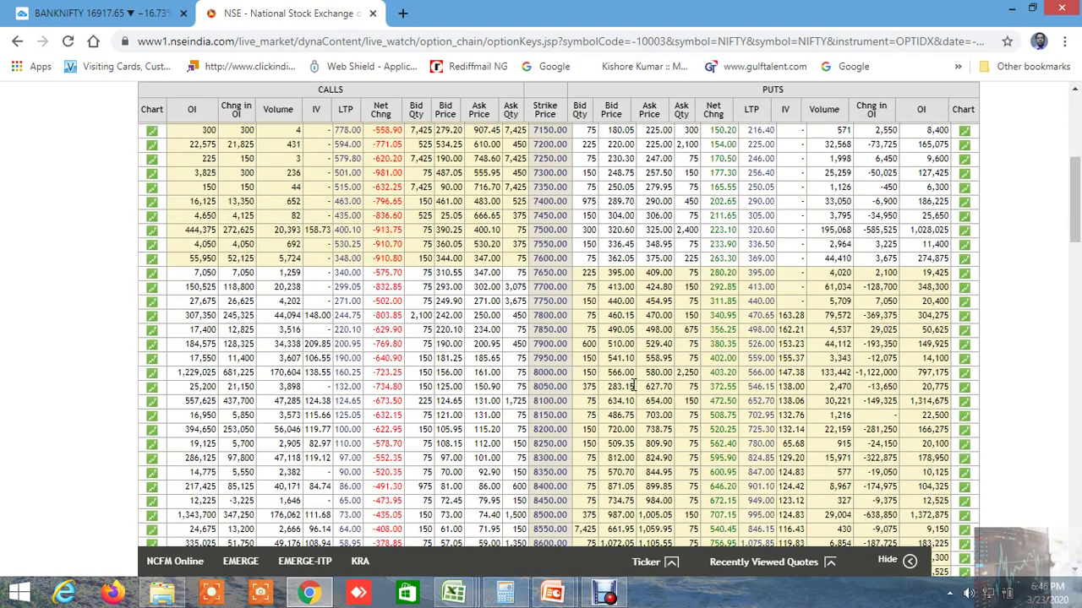
scroll(634, 386, "up", 1)
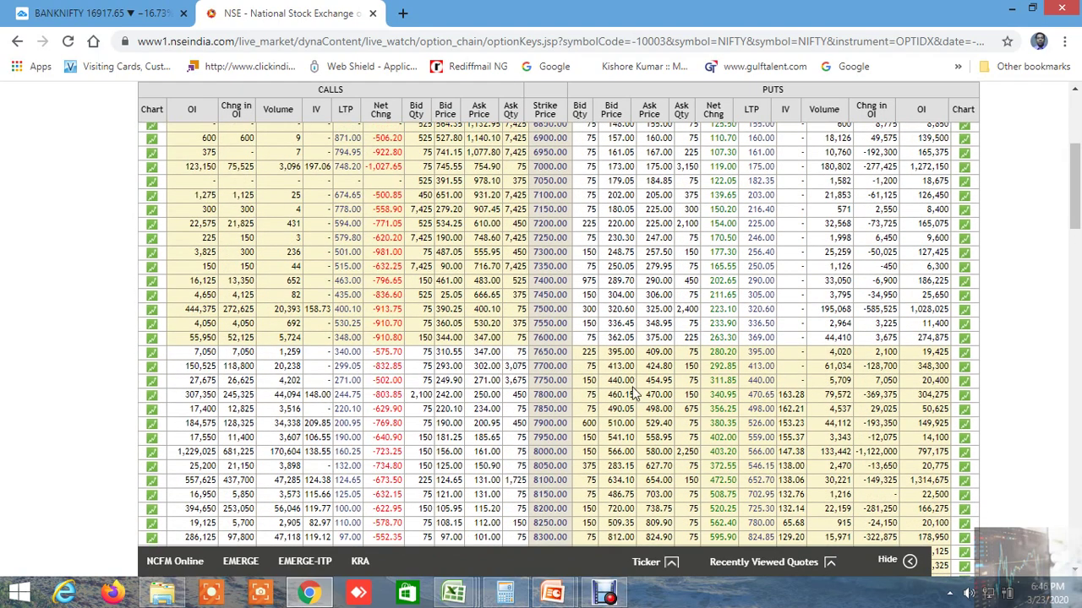
scroll(633, 393, "down", 1)
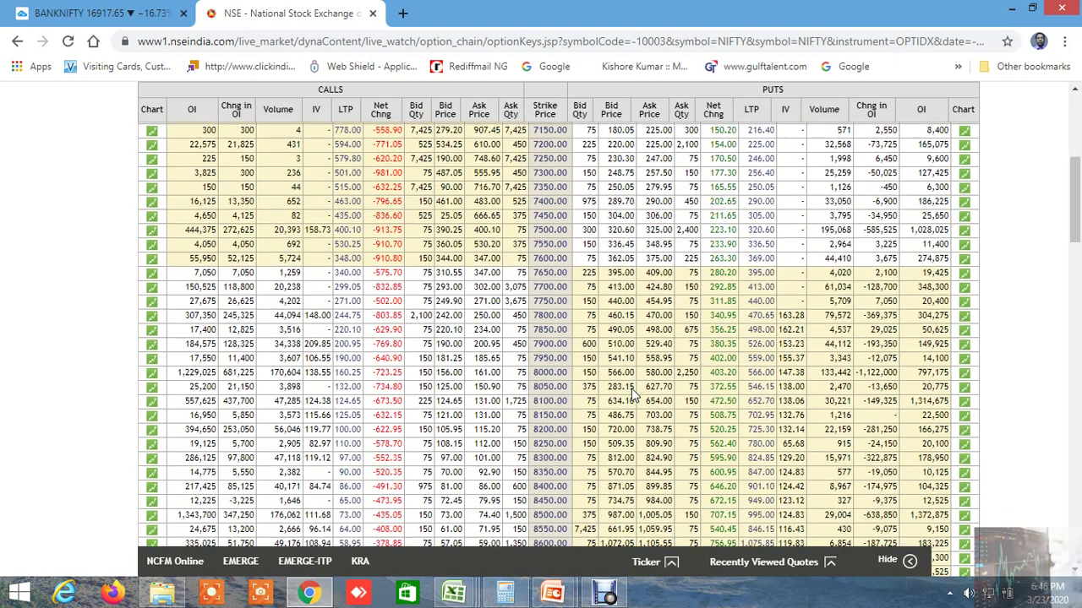
scroll(634, 392, "up", 1)
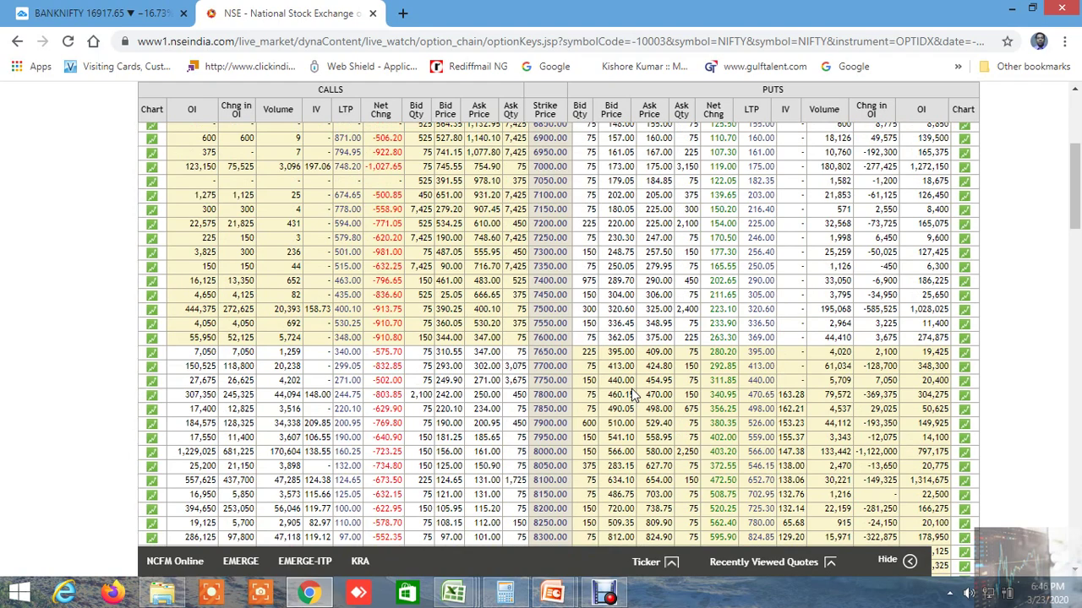
scroll(634, 393, "down", 1)
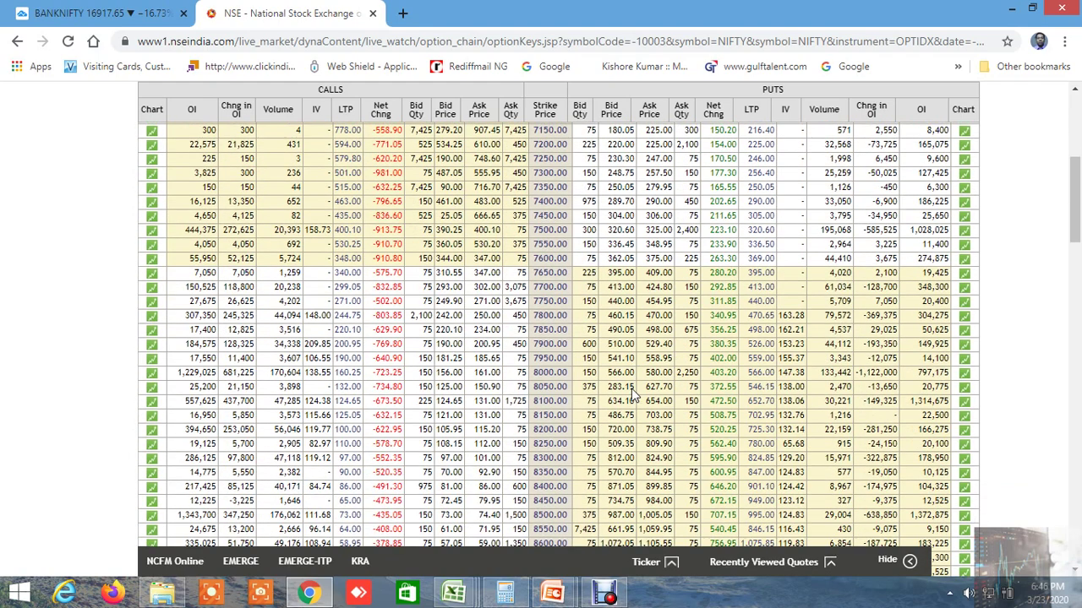
scroll(634, 393, "up", 1)
scroll(633, 393, "down", 1)
scroll(634, 393, "up", 1)
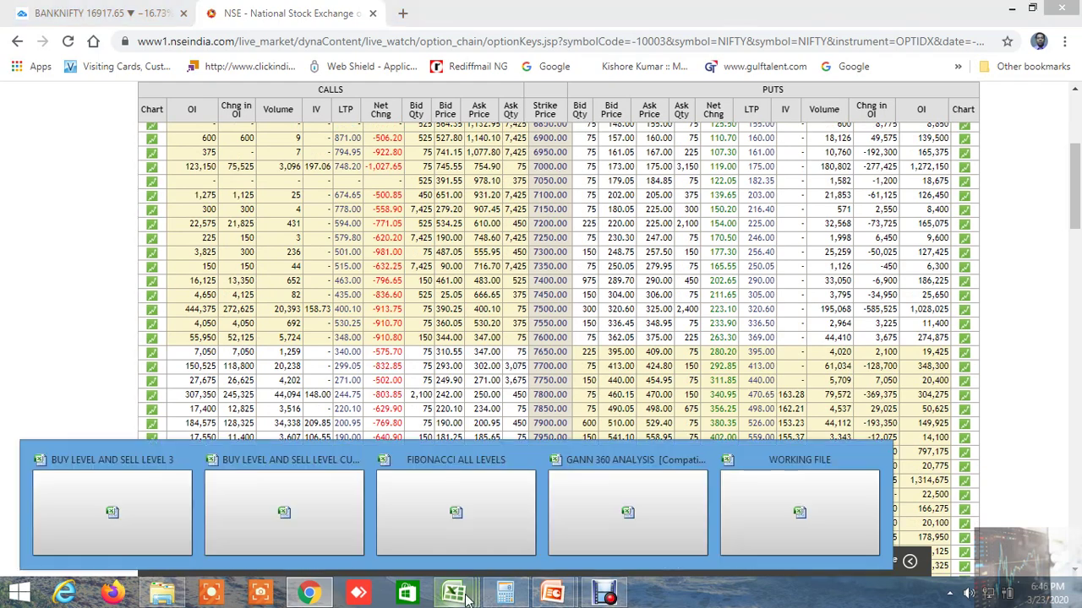
- Switch to the WORKING FILE workbook in Excel and inspect the BANKNIFTY implied volatilities, days to expiration and target prices on OPTION CHAIN IV
left_click(833, 508)
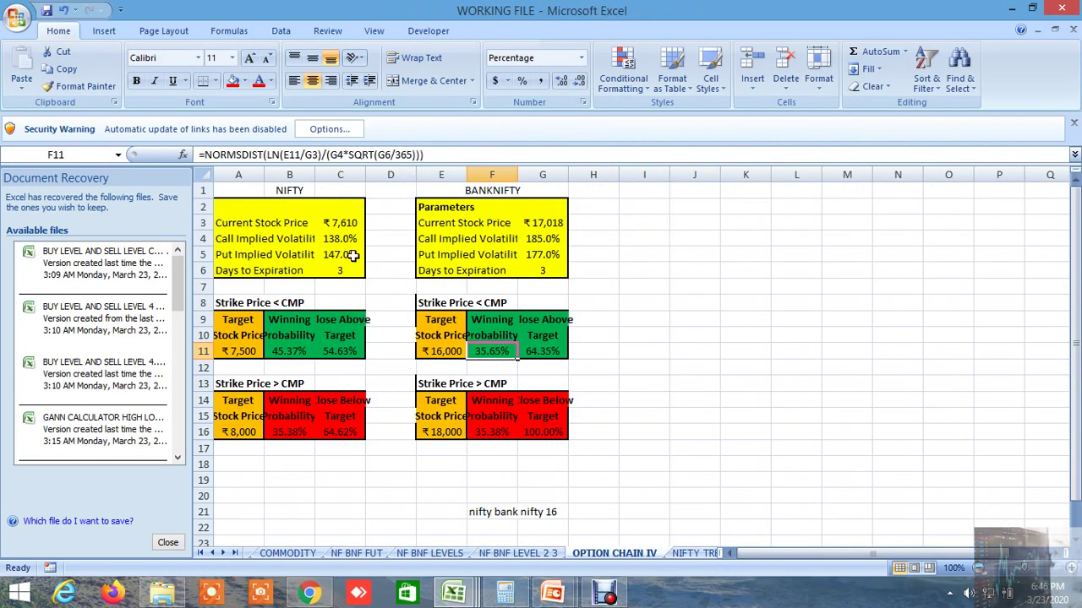
left_click(548, 239)
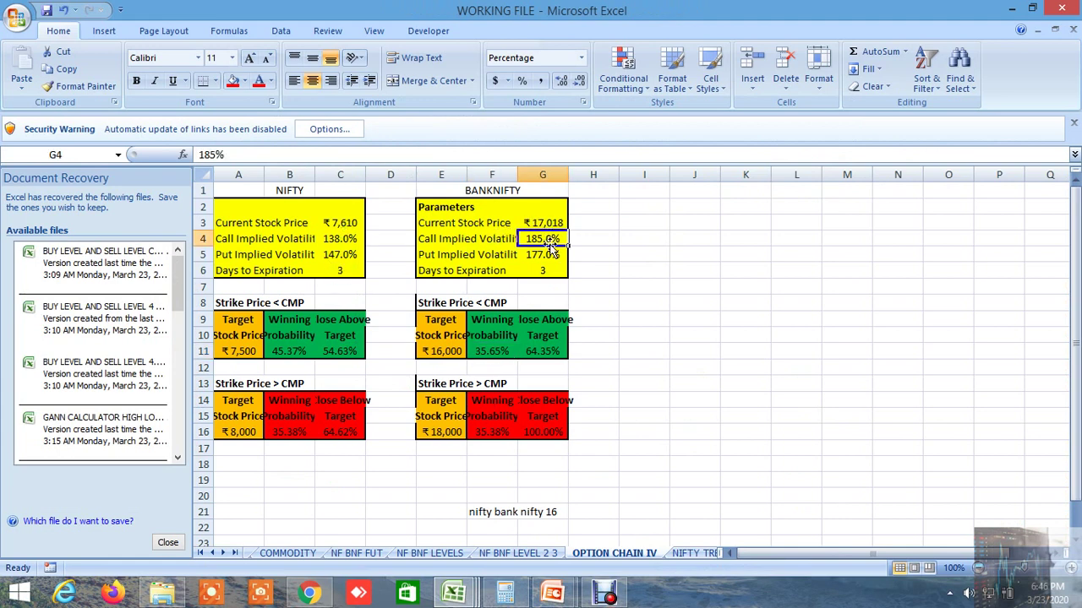
left_click(549, 253)
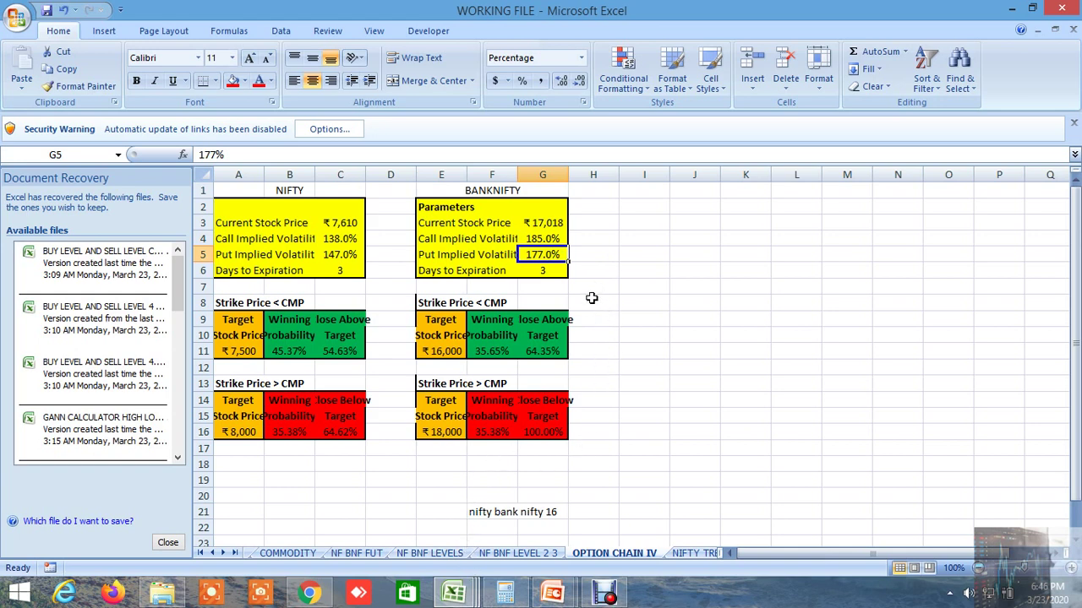
left_click(448, 432)
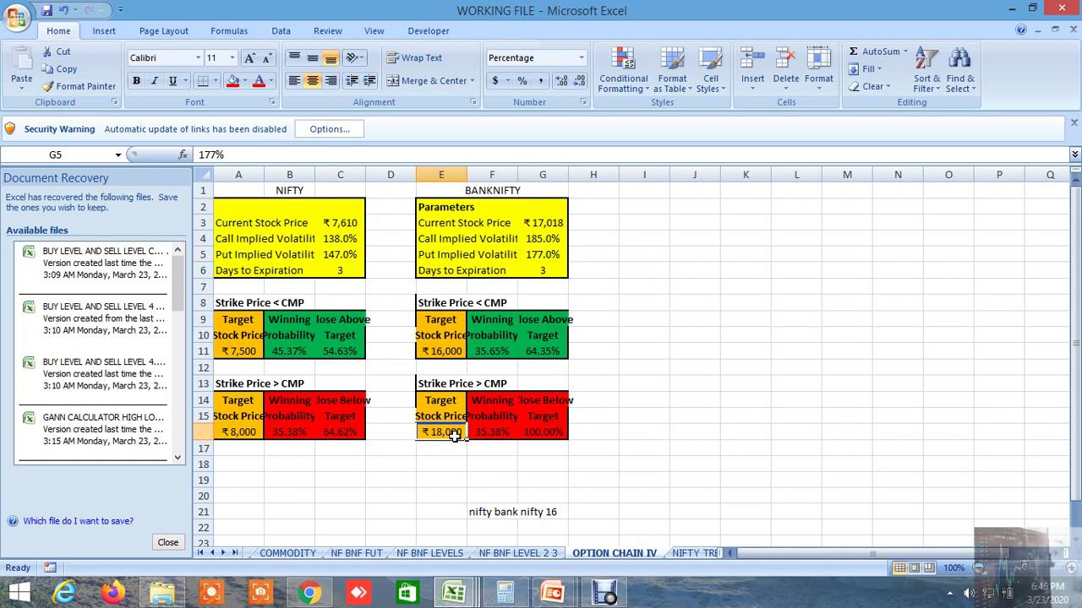
left_click(547, 271)
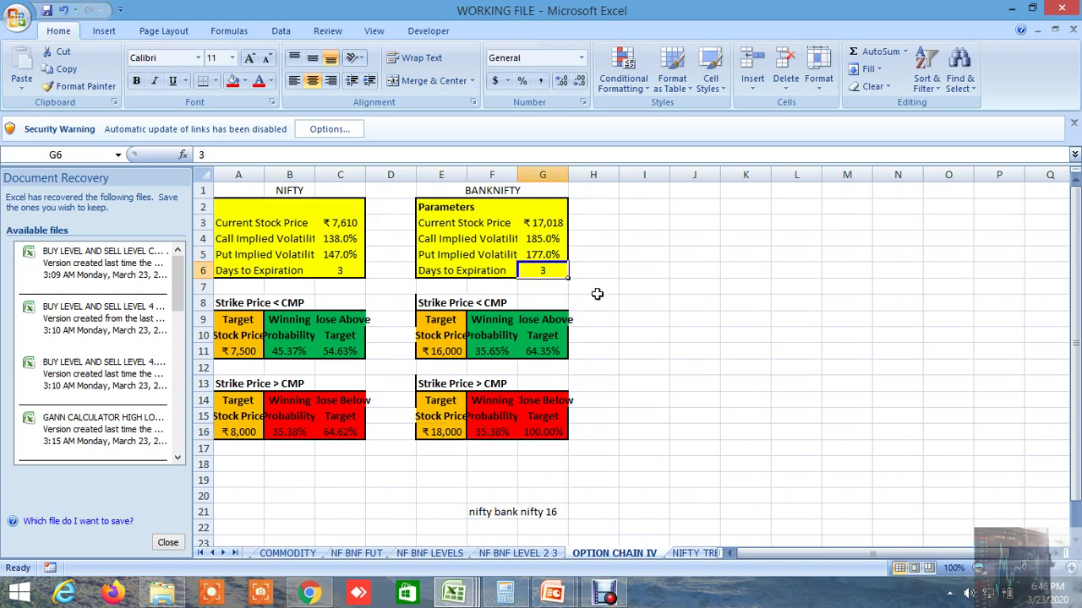
left_click(448, 434)
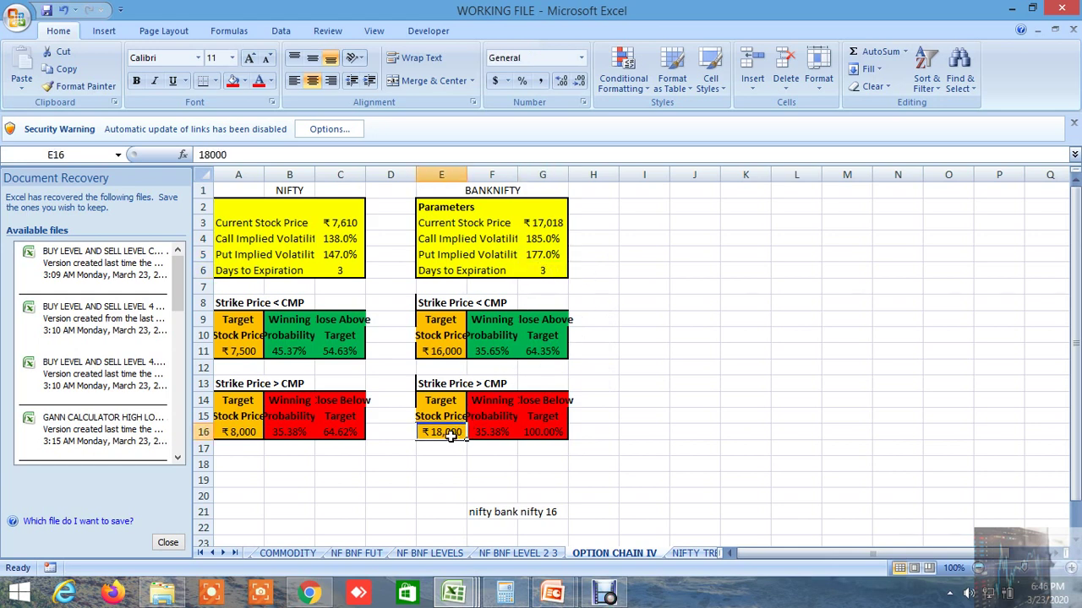
left_click(448, 357)
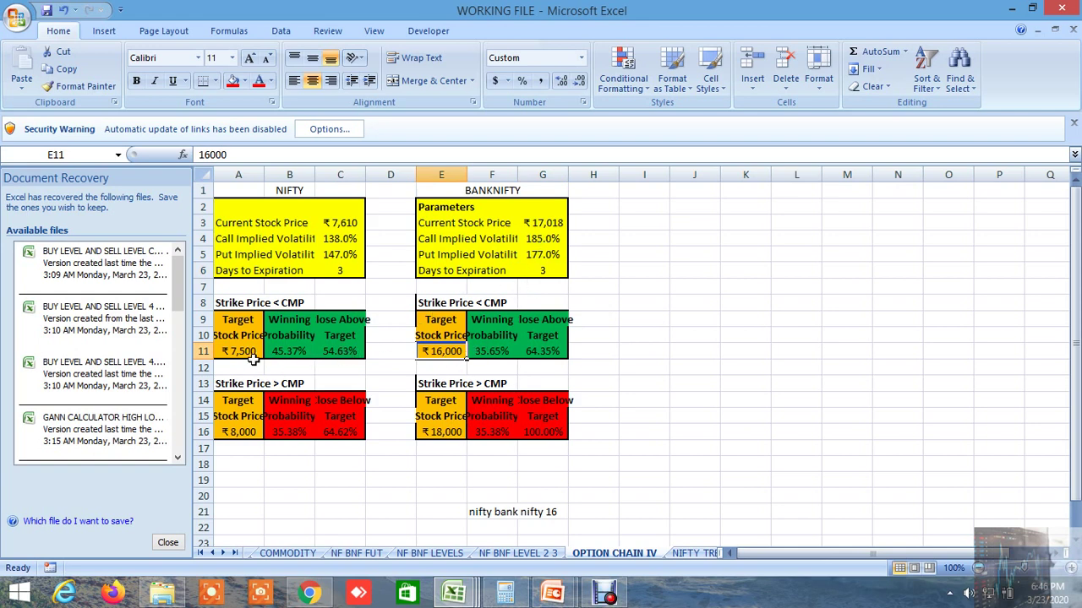
left_click(442, 437)
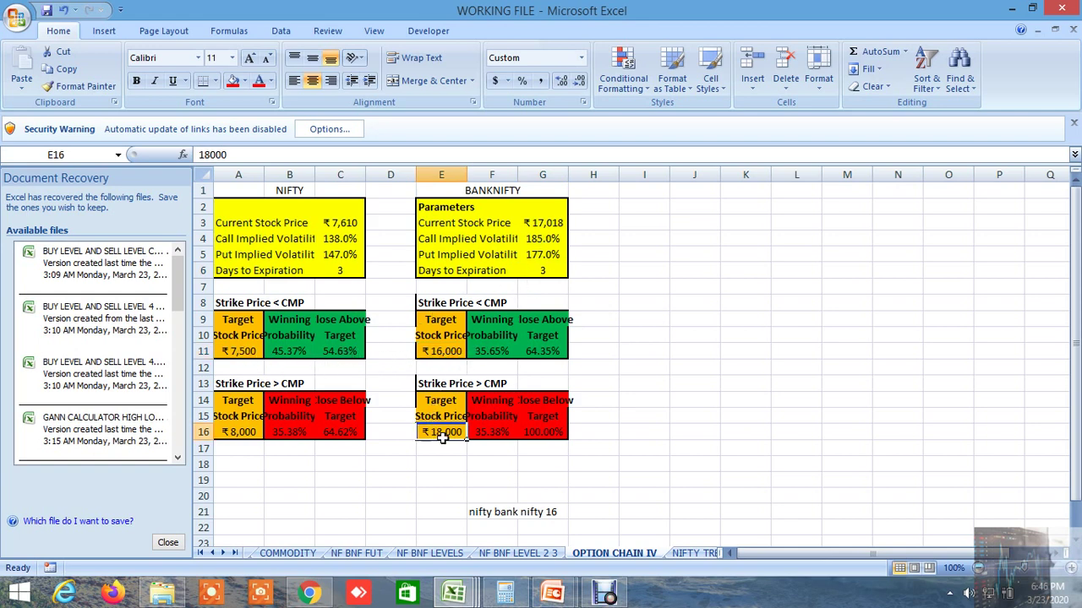
- Check the BANKNIFTY target price below CMP and both NIFTY target prices against their winning probabilities
left_click(445, 351)
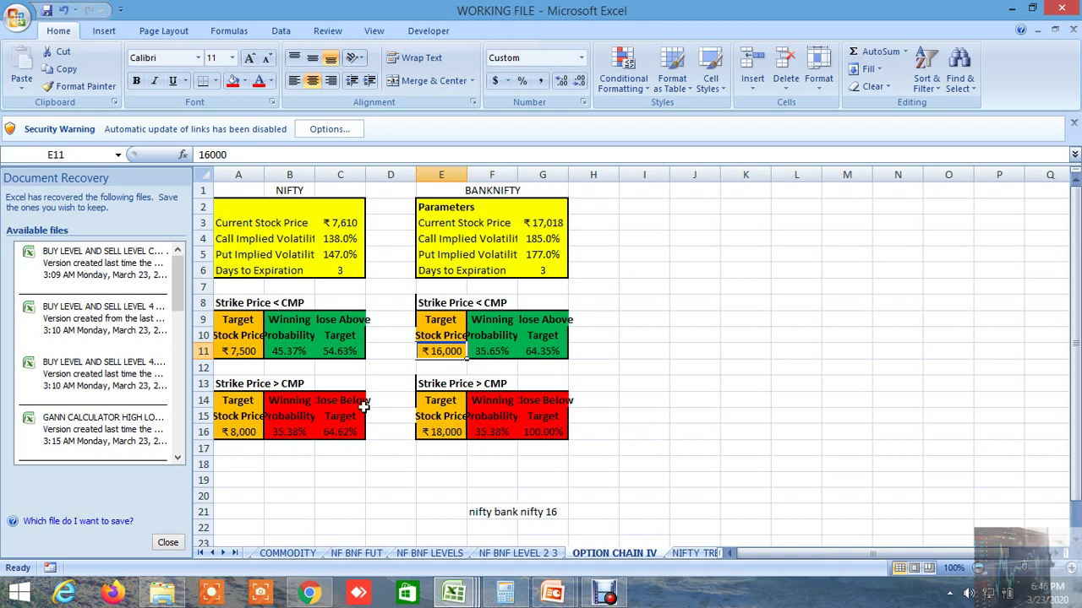
left_click(241, 353)
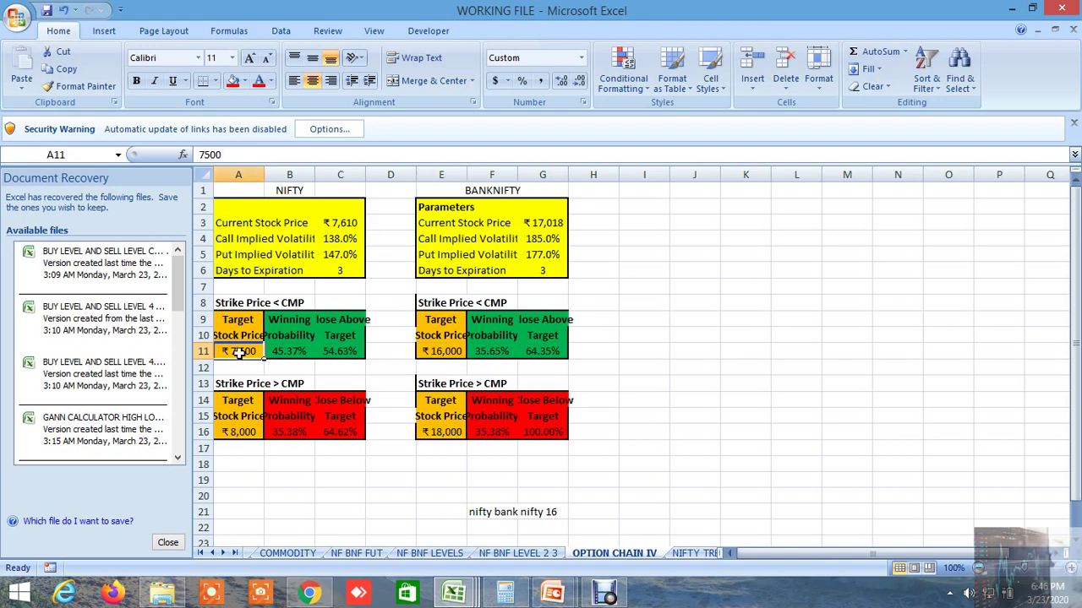
left_click(242, 436)
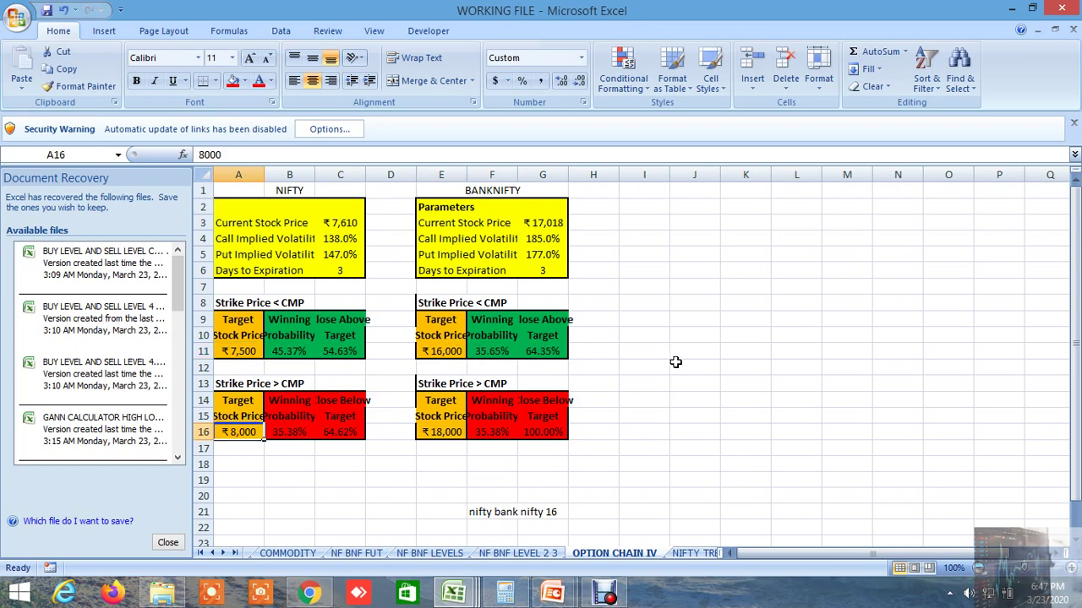
- Switch to the FIBONACCI ALL LEVELS workbook and find the BANKNIFTY and NIFTY rows 151 to 154 on Sheet1
mouse_move(463, 600)
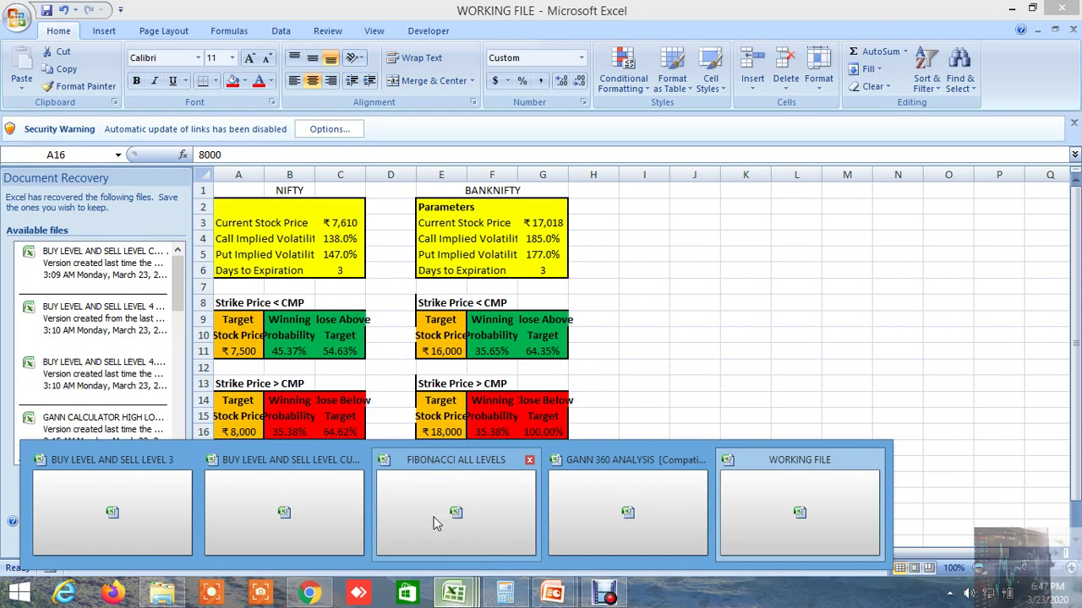
left_click(473, 523)
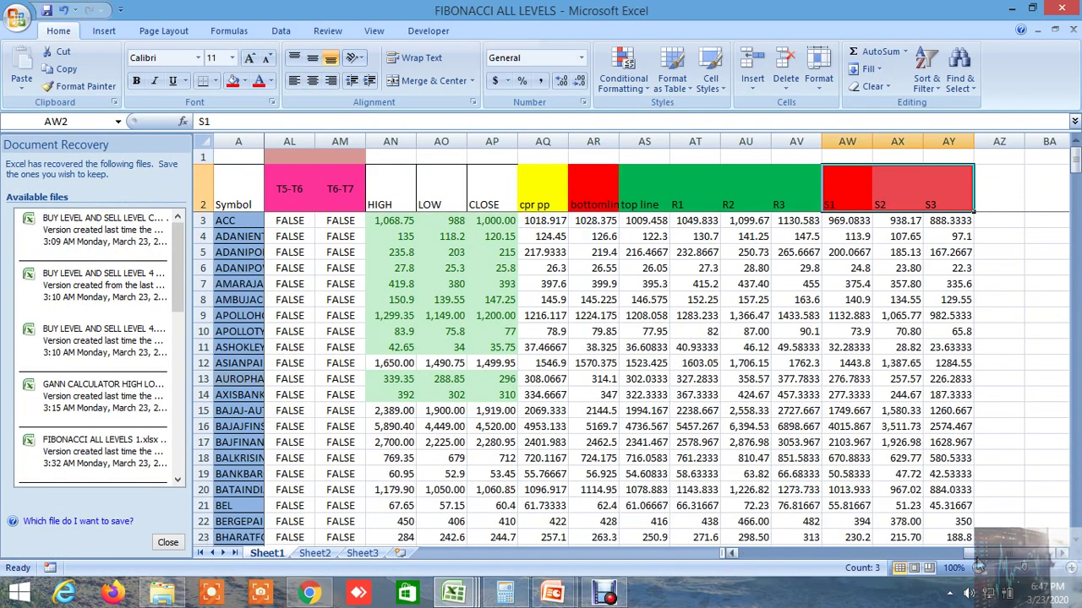
left_click_drag(978, 557, 705, 557)
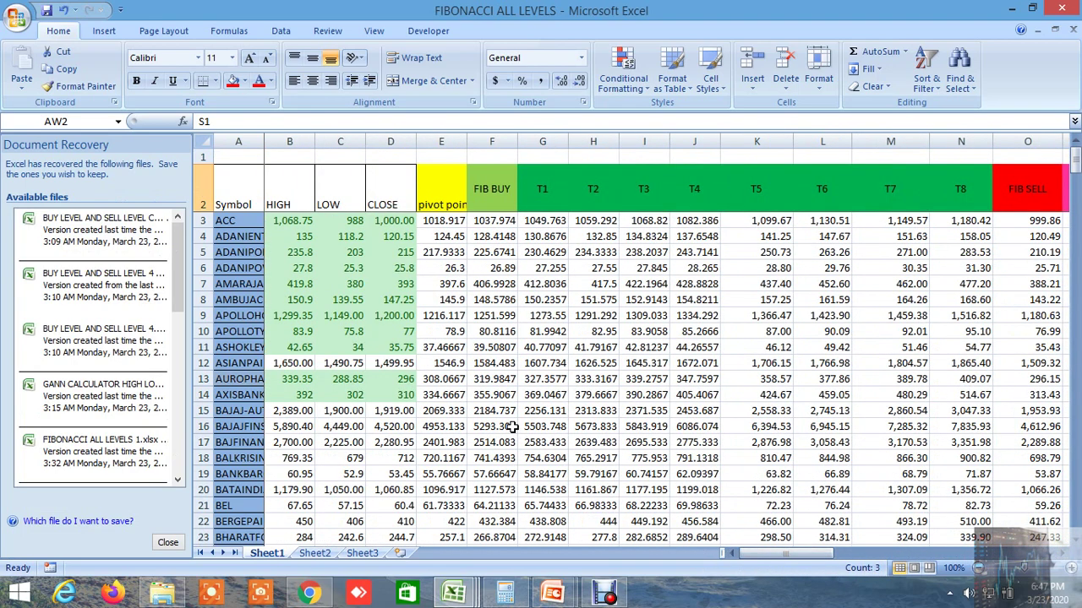
scroll(512, 427, "down", 20)
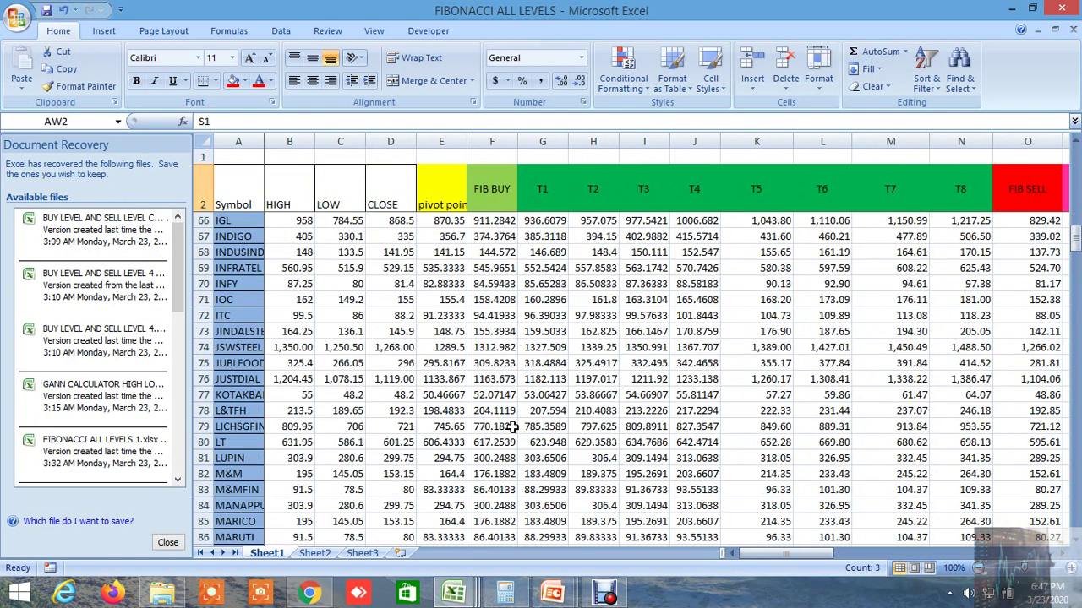
scroll(512, 427, "down", 20)
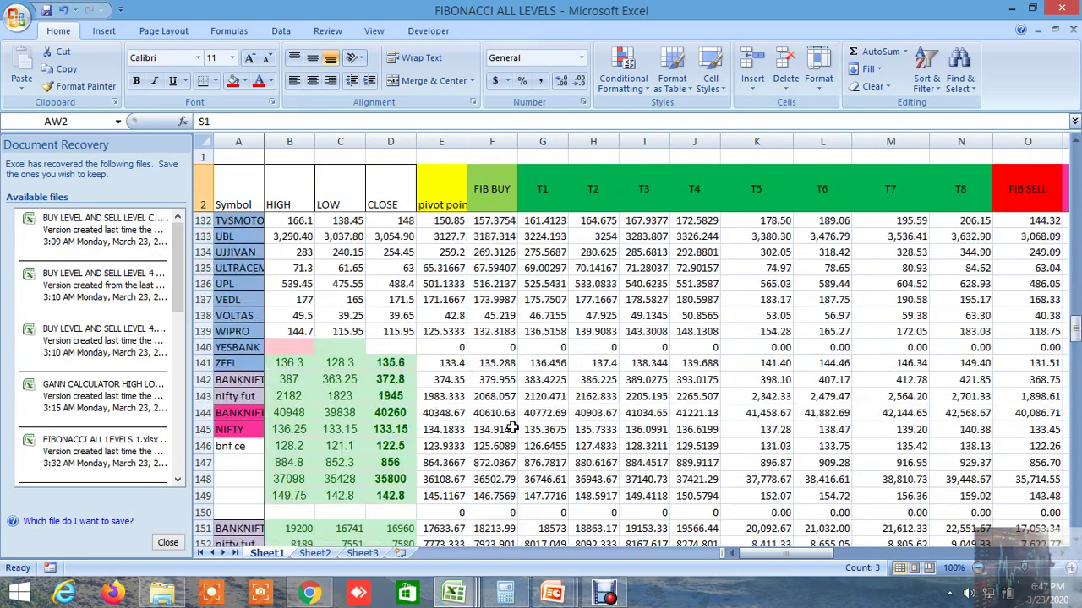
scroll(512, 427, "down", 3)
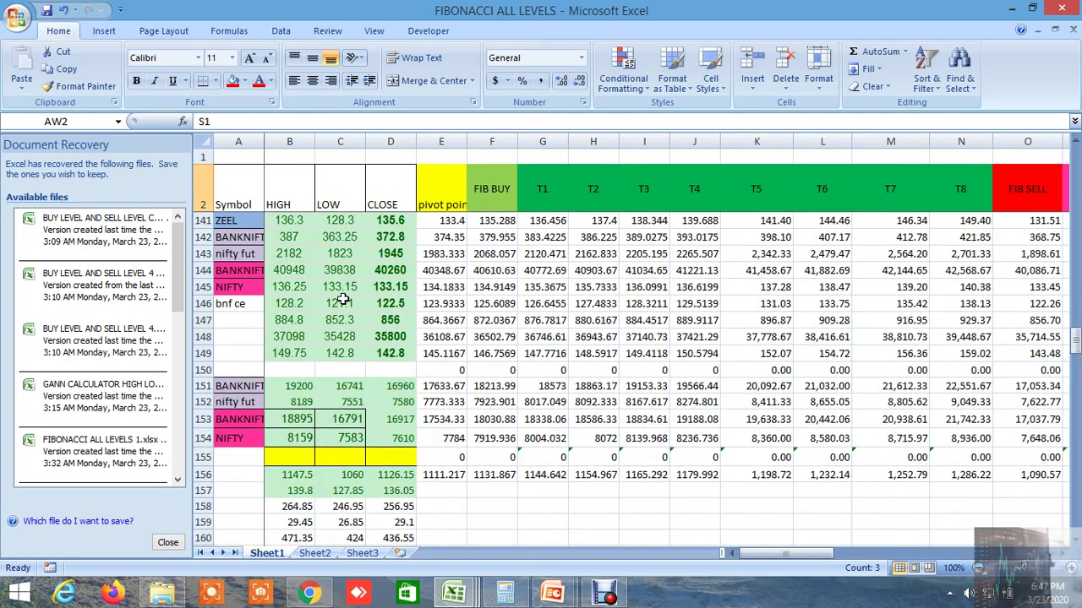
- Inspect the pivot points of the BANKNIFTY and NIFTY rows and review BANKNIFTY's Fibonacci buy level and targets in row 153
left_click(439, 386)
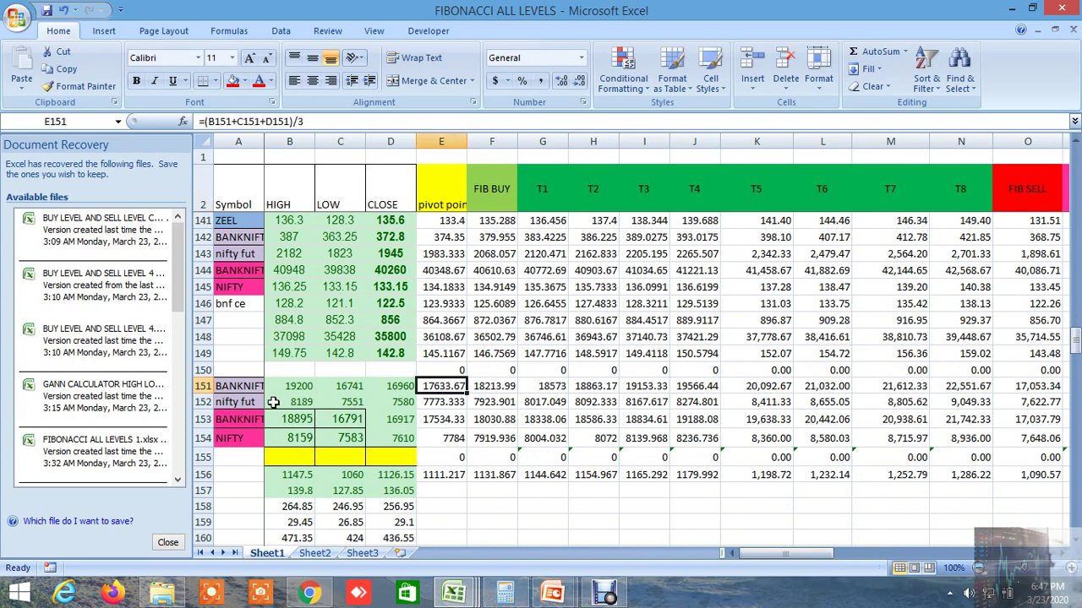
left_click(441, 418)
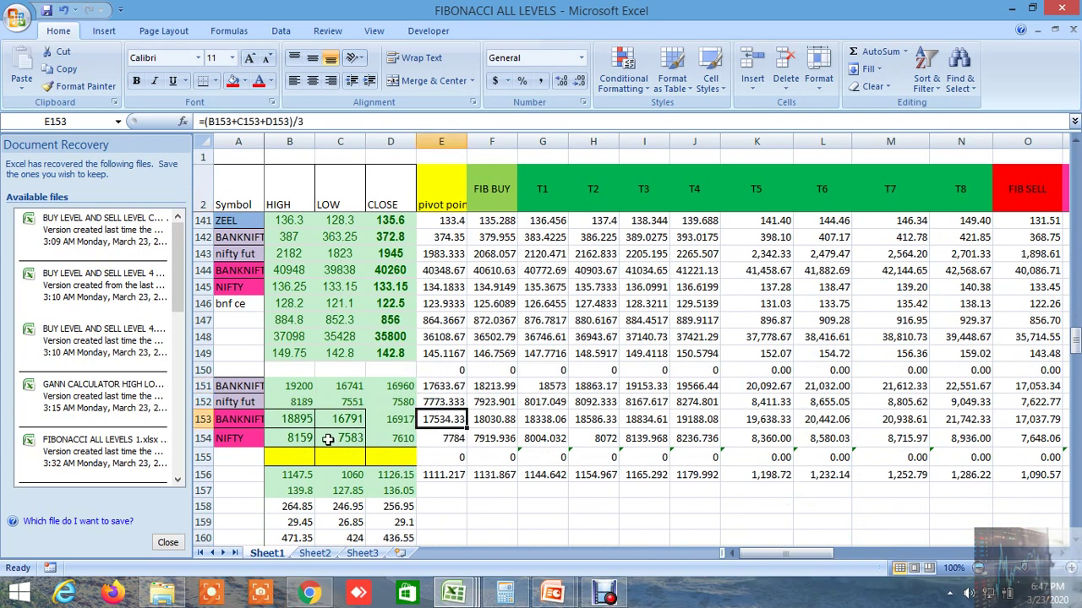
left_click(444, 439)
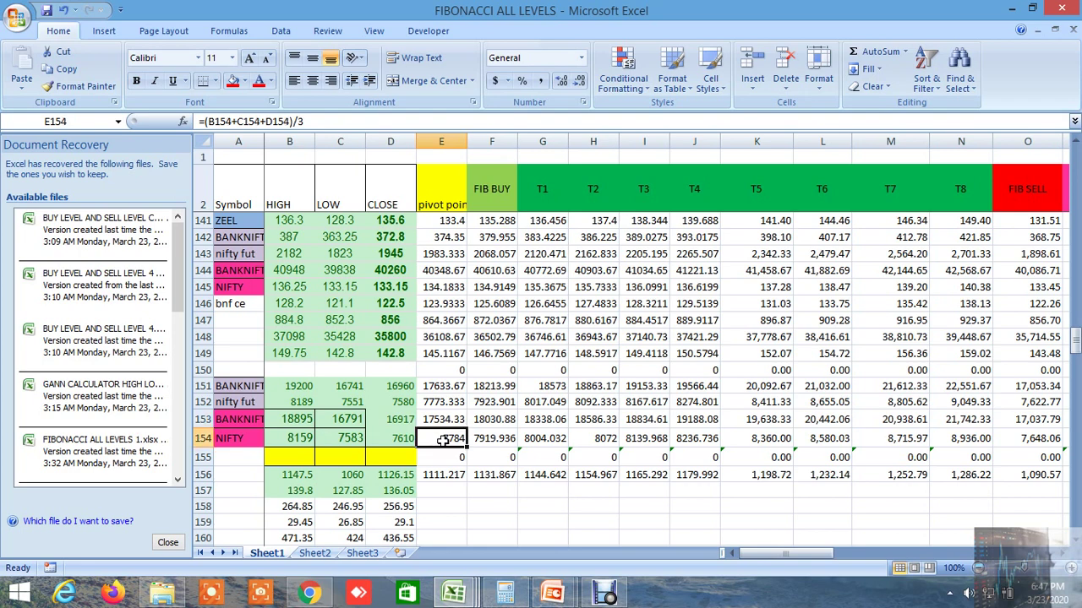
left_click(235, 421)
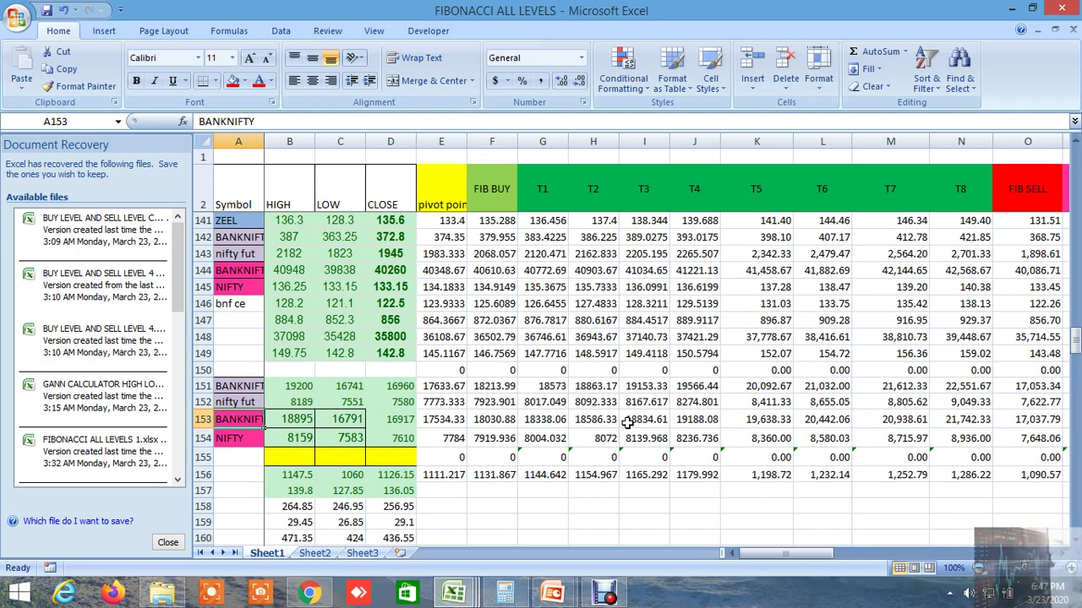
- Review the FIB SELL levels and their downside targets T1 to T8 for BANKNIFTY and NIFTY
left_click_drag(755, 559, 858, 563)
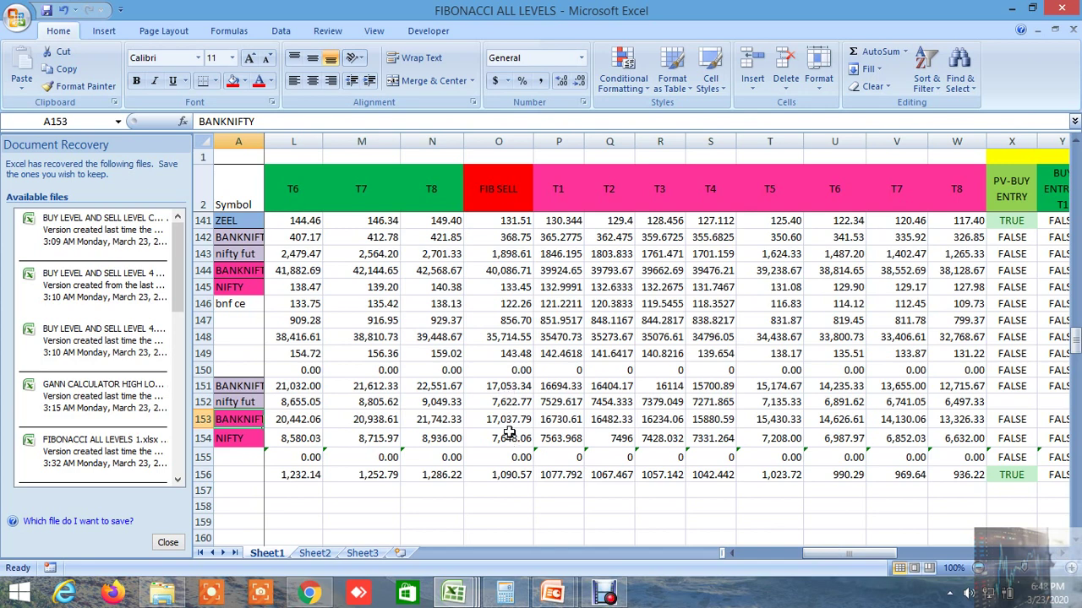
left_click(832, 545)
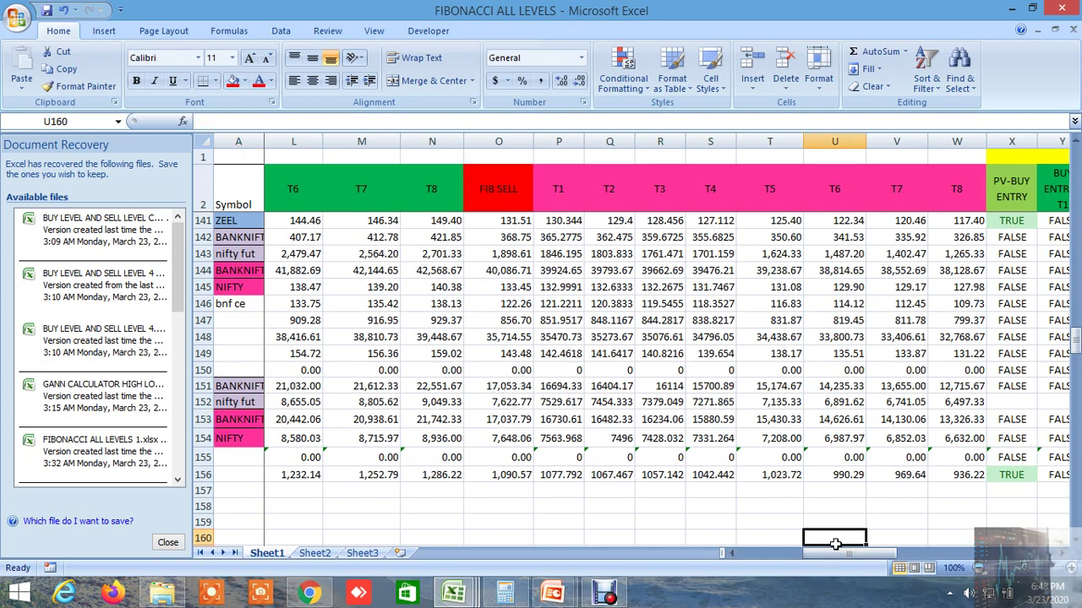
mouse_move(847, 555)
left_mouse_down()
mouse_move(853, 565)
mouse_move(840, 565)
left_mouse_up()
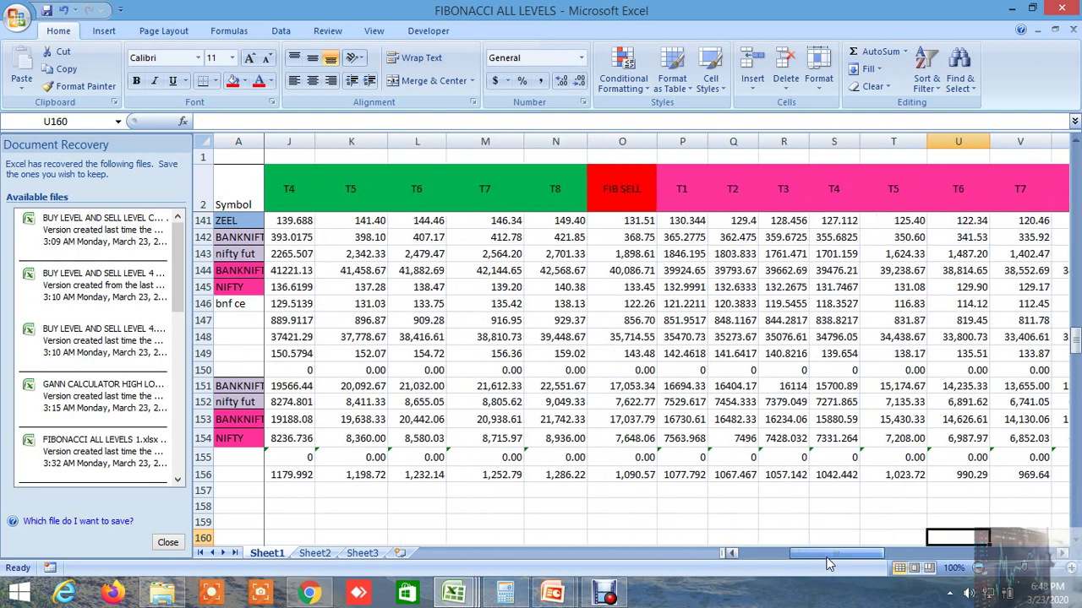
- Switch to the GANN 360 ANALYSIS workbook and inspect the low and high prices entered in row 3
mouse_move(454, 594)
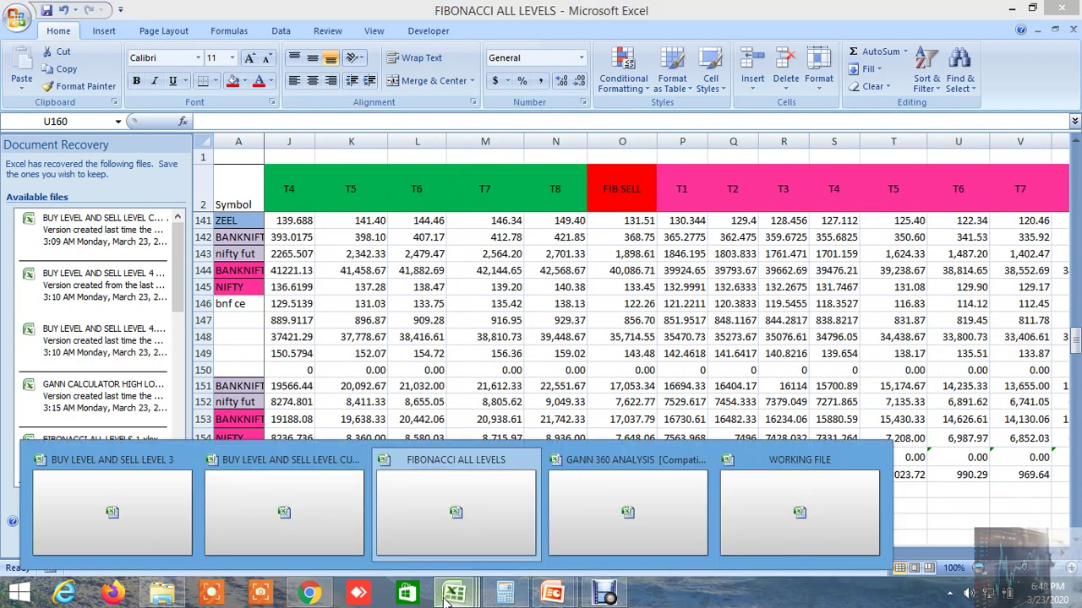
left_click(658, 508)
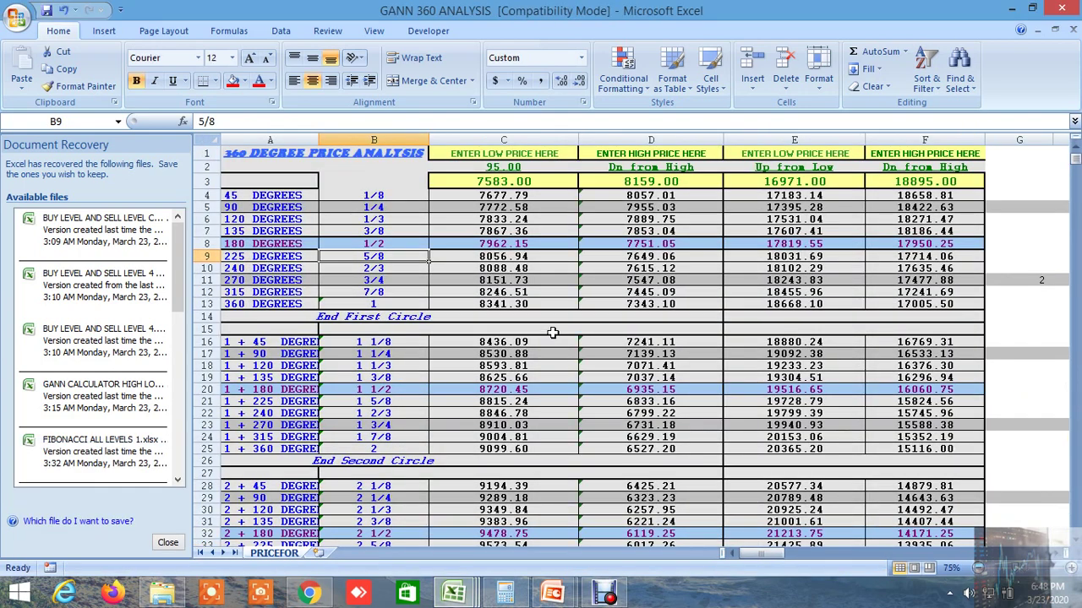
left_click(655, 181)
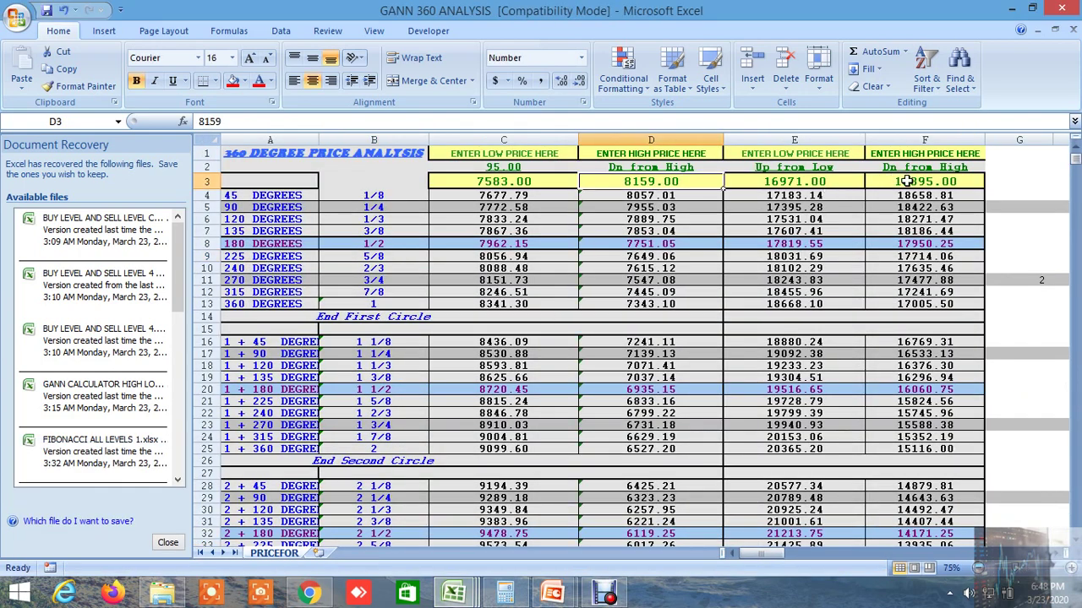
left_click(905, 181)
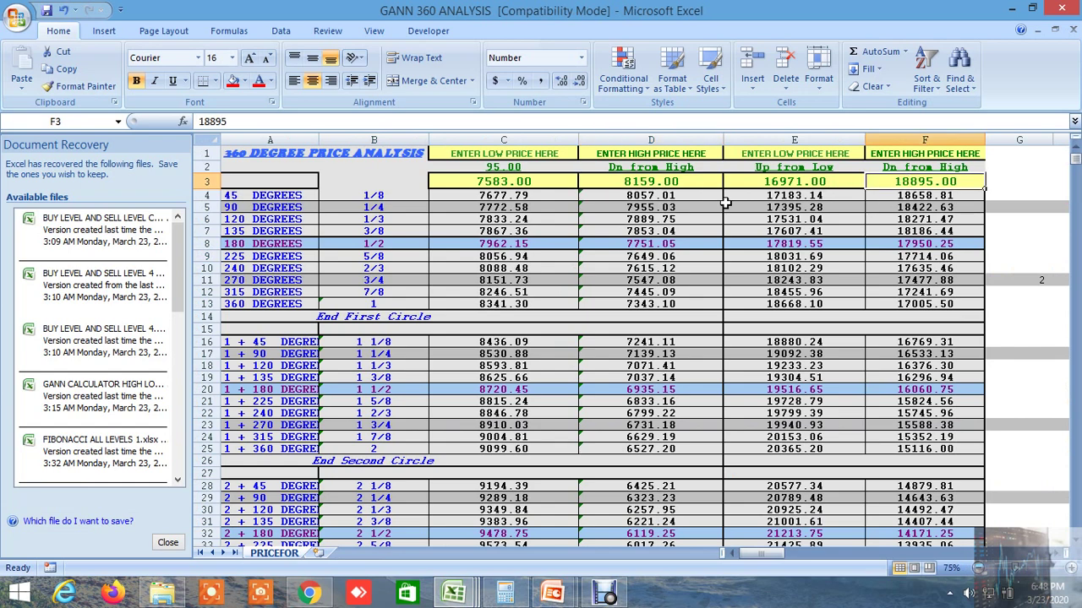
left_click(504, 181)
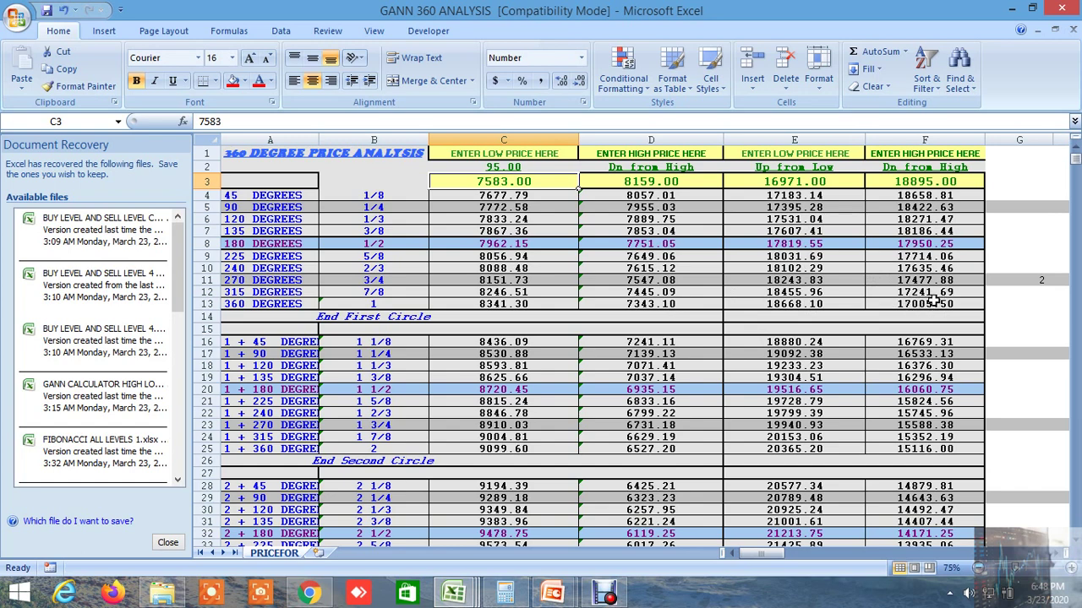
- Examine the Gann degree levels through the third circle, checking the 2 + 360 degree formulas in row 37 for each price column
scroll(919, 292, "down", 1)
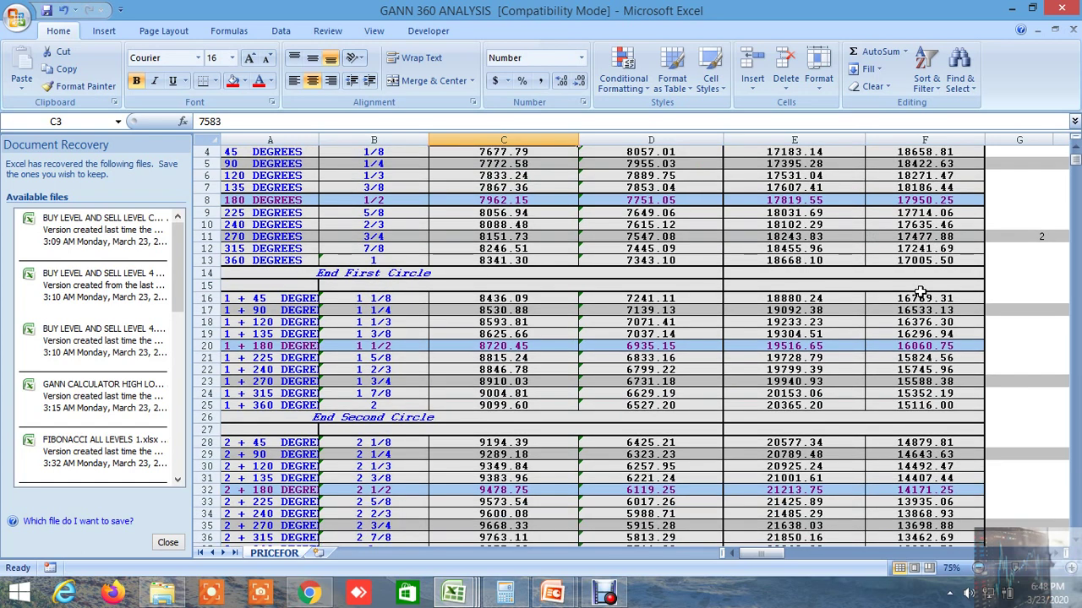
scroll(920, 292, "up", 1)
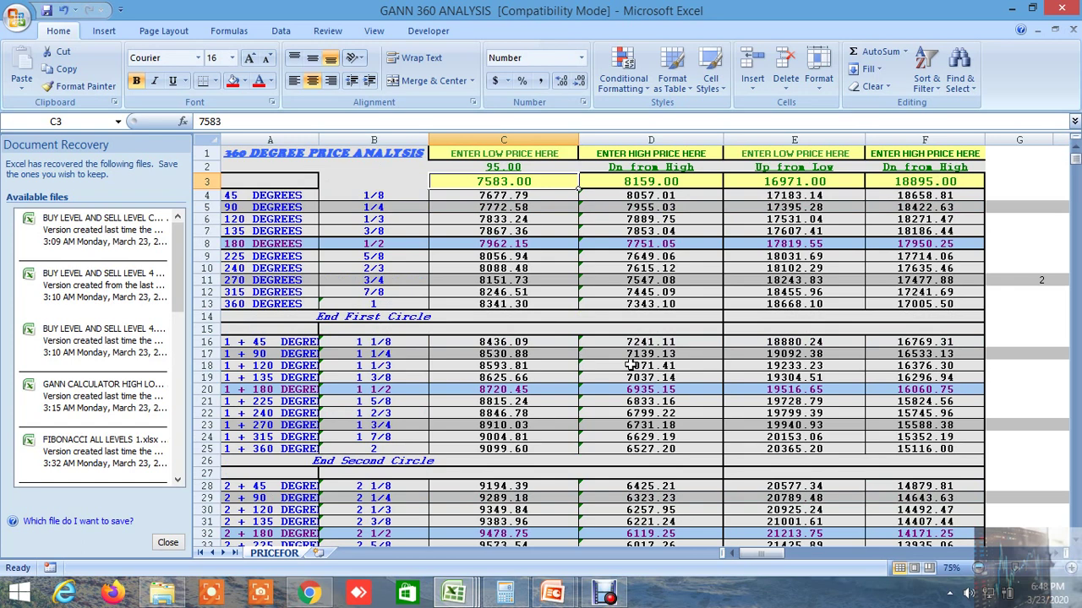
scroll(530, 365, "down", 1)
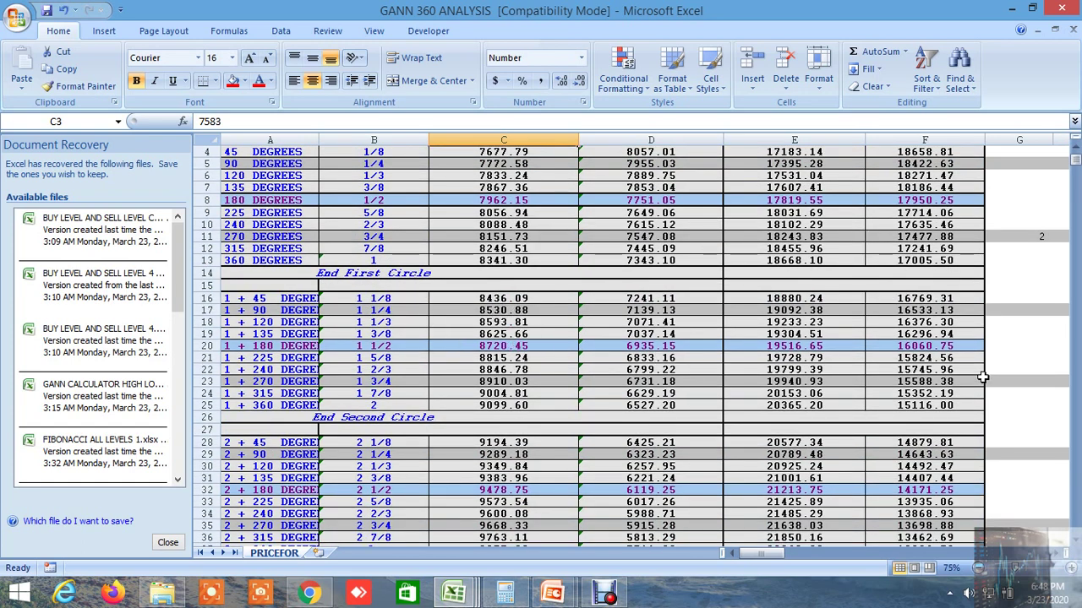
scroll(871, 385, "down", 1)
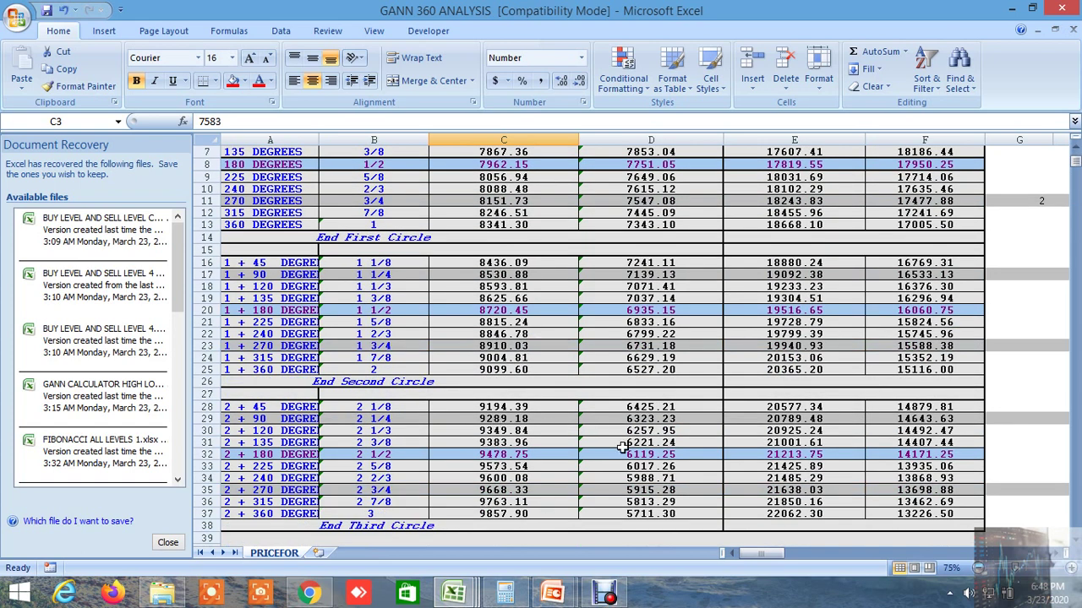
left_click(629, 515)
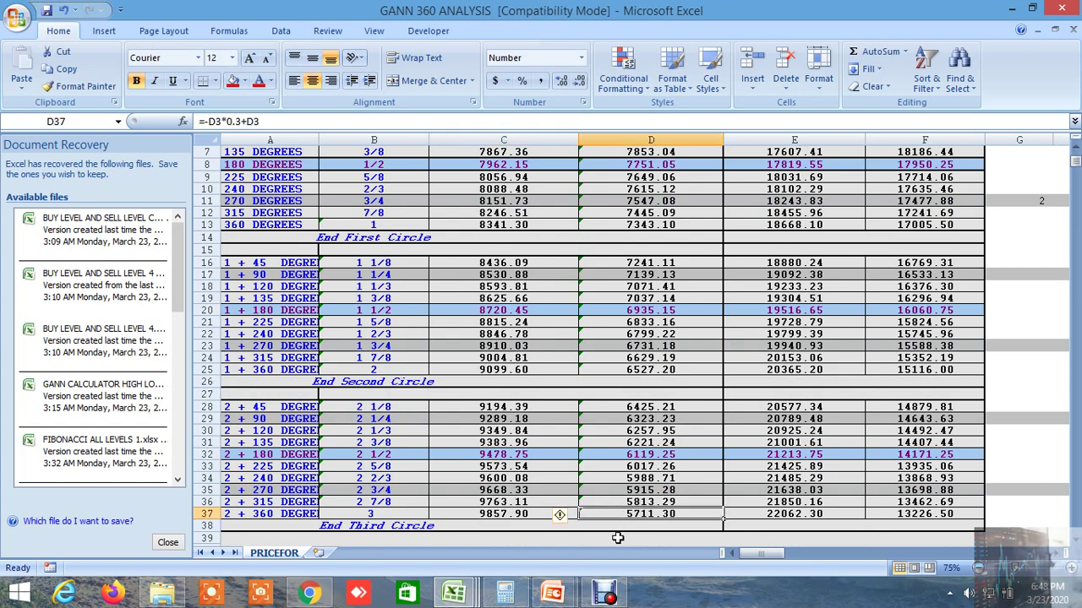
left_click(512, 517)
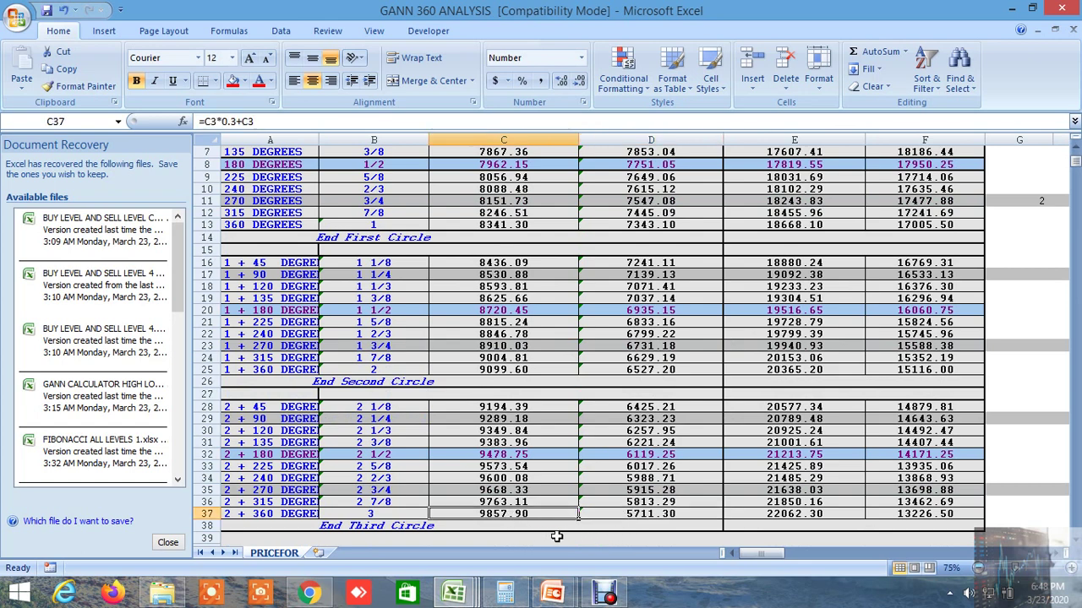
left_click(914, 512)
left_click(792, 513)
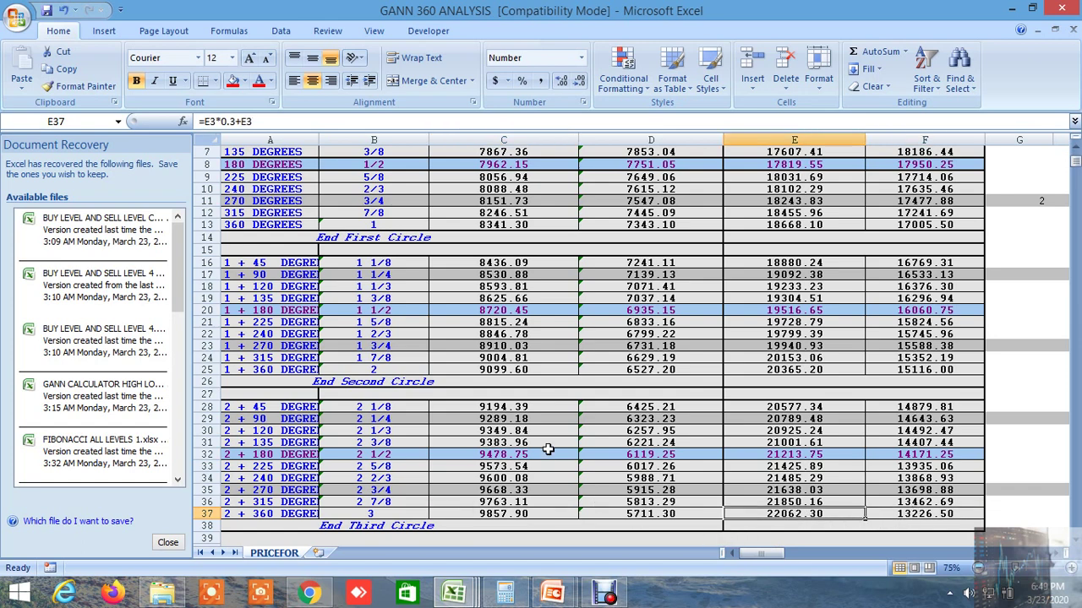
scroll(547, 448, "up", 2)
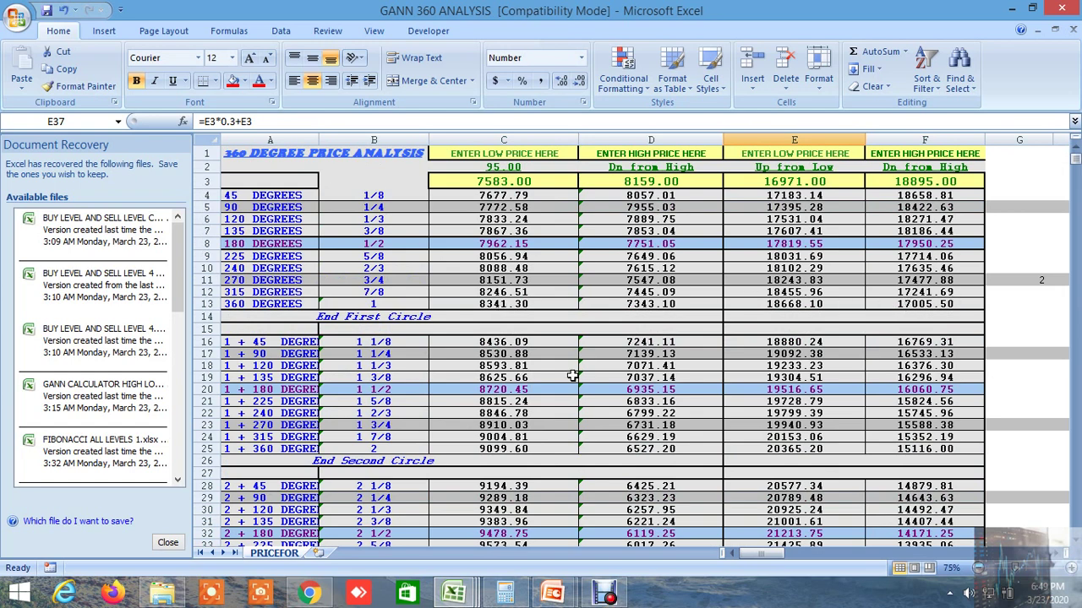
- Switch to Chrome and load web.whatsapp.com in place of the NSE option chain page
left_click(454, 594)
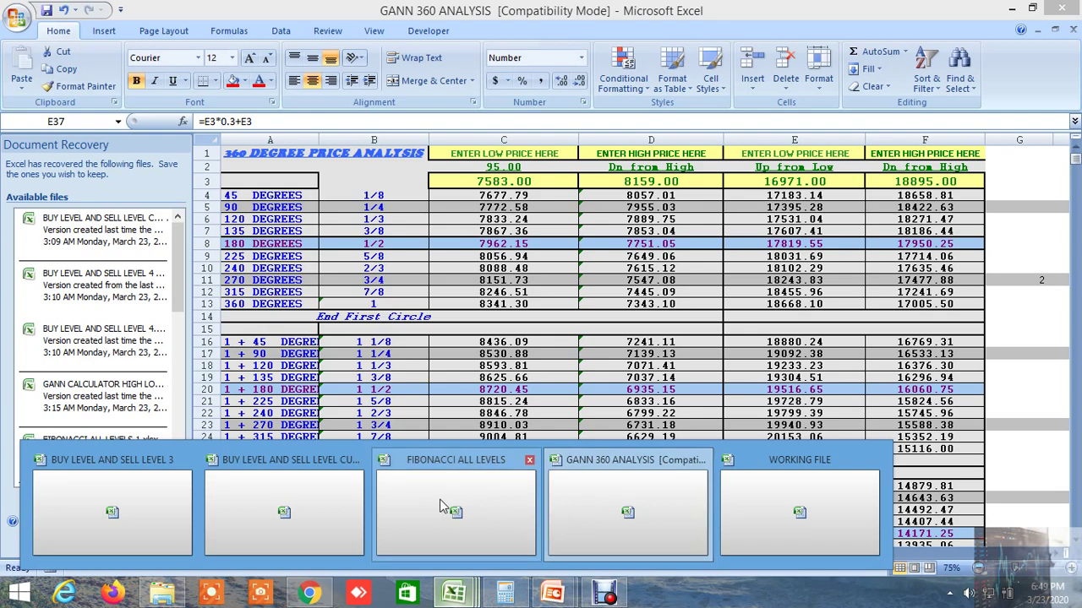
left_click(328, 594)
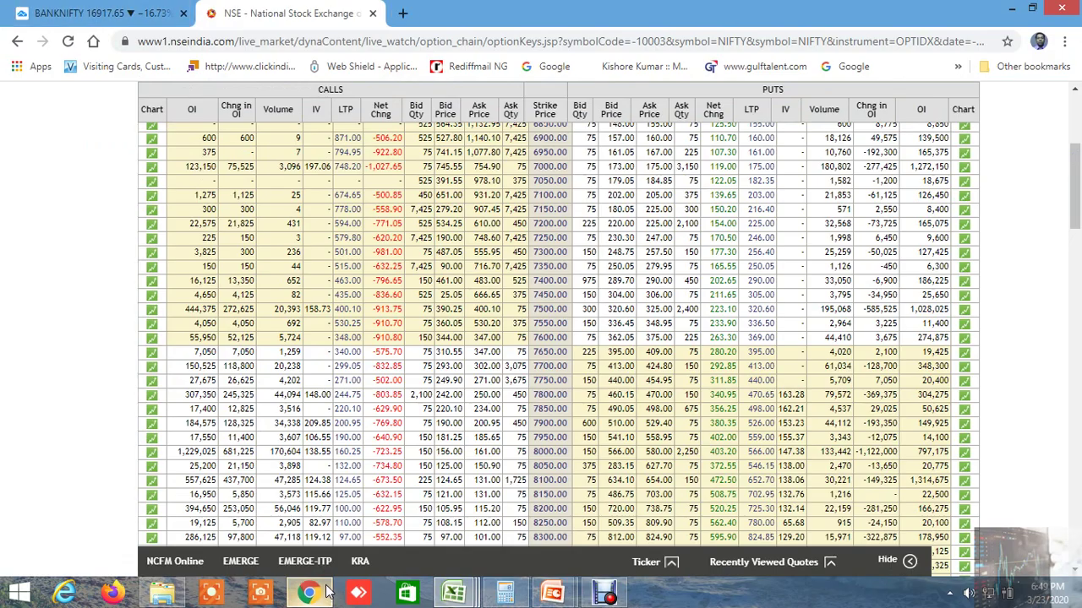
left_click(370, 43)
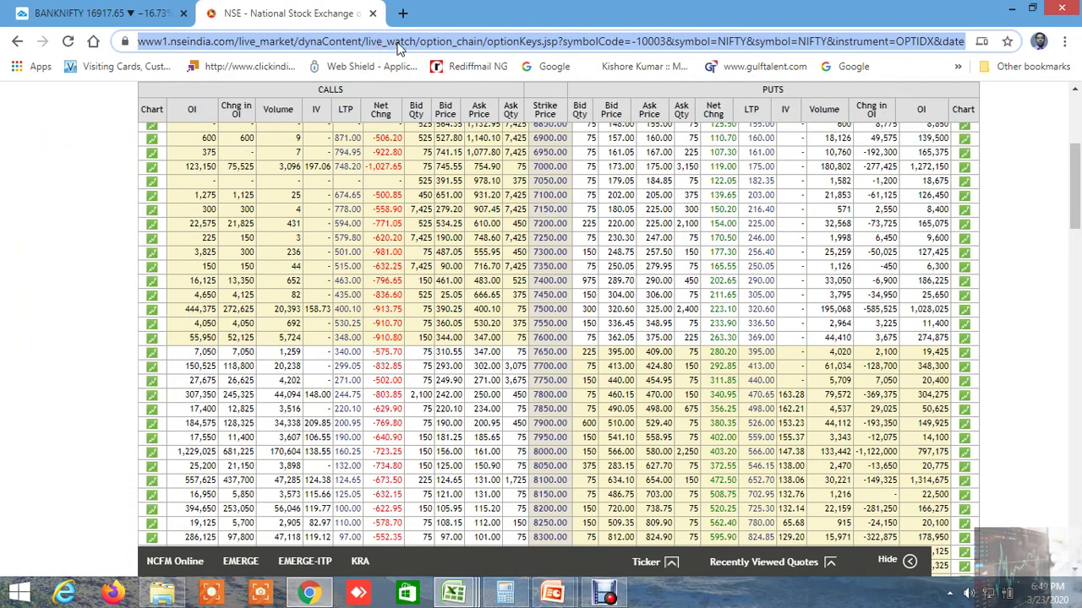
type("w")
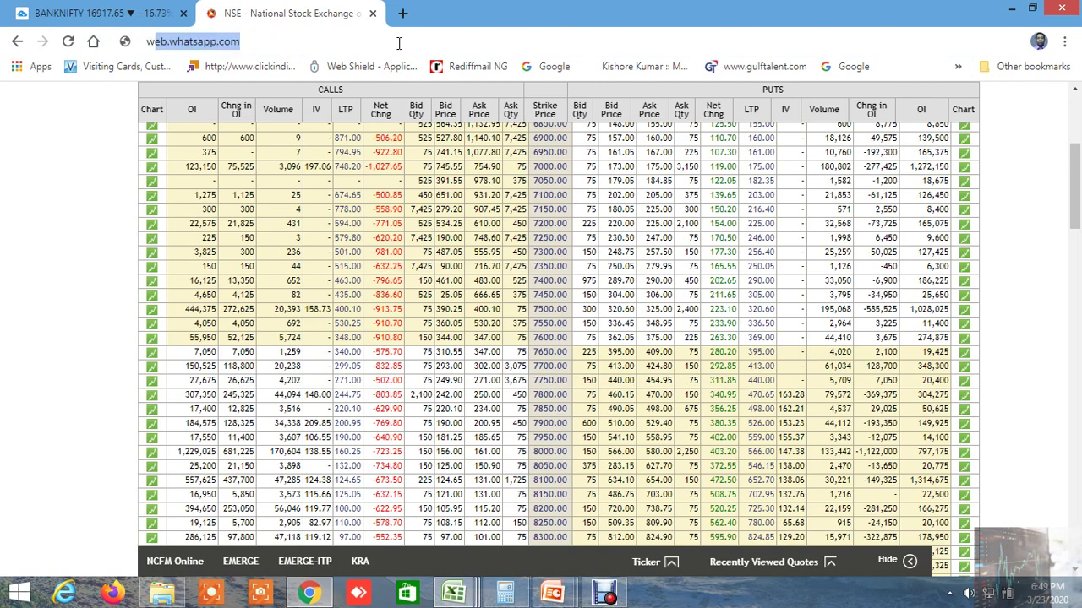
type("eb")
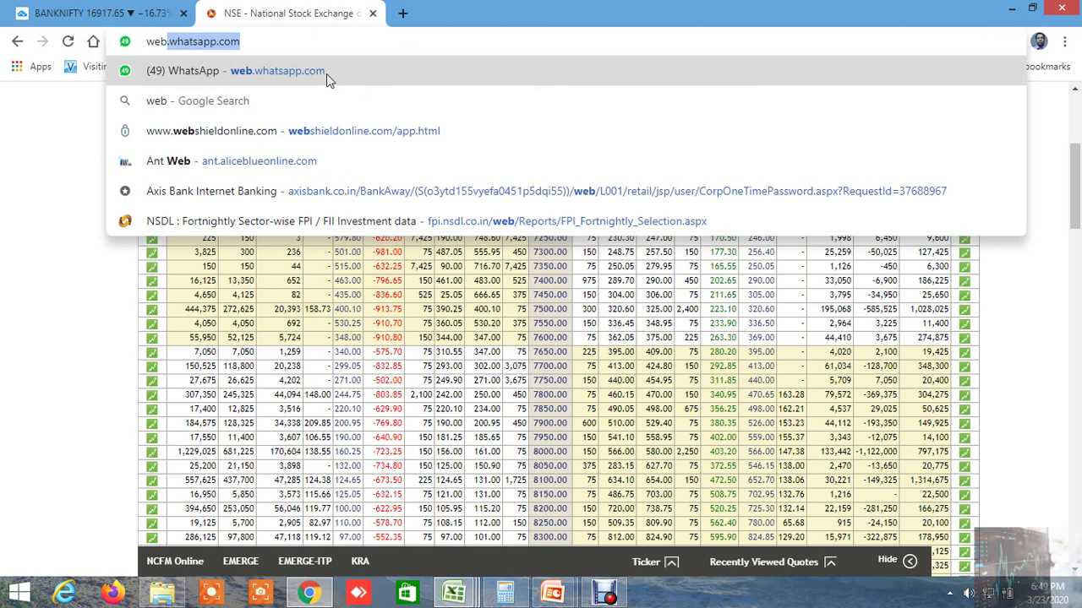
left_click(326, 74)
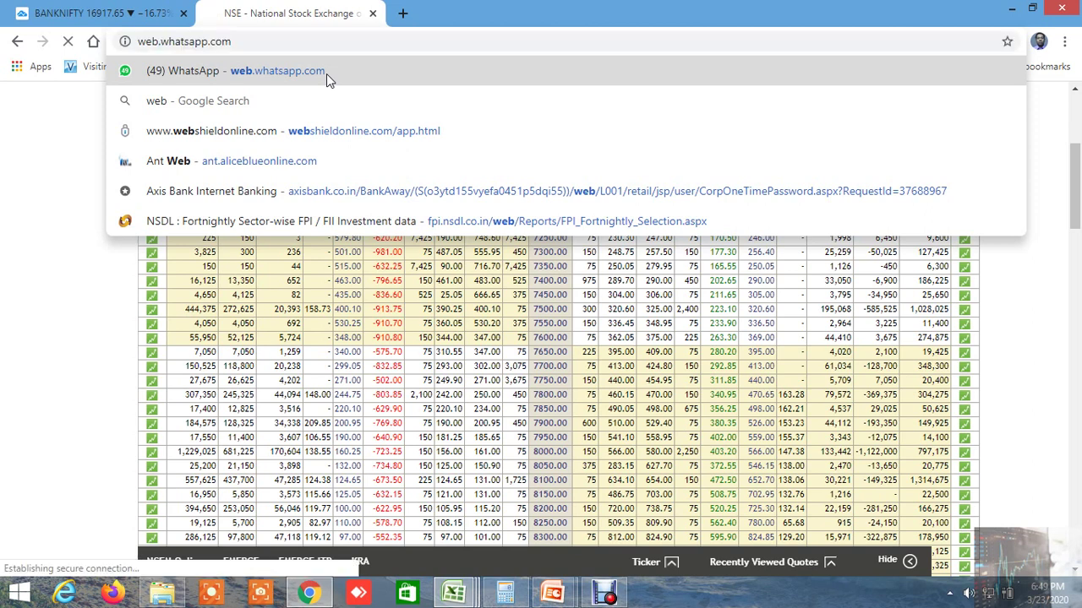
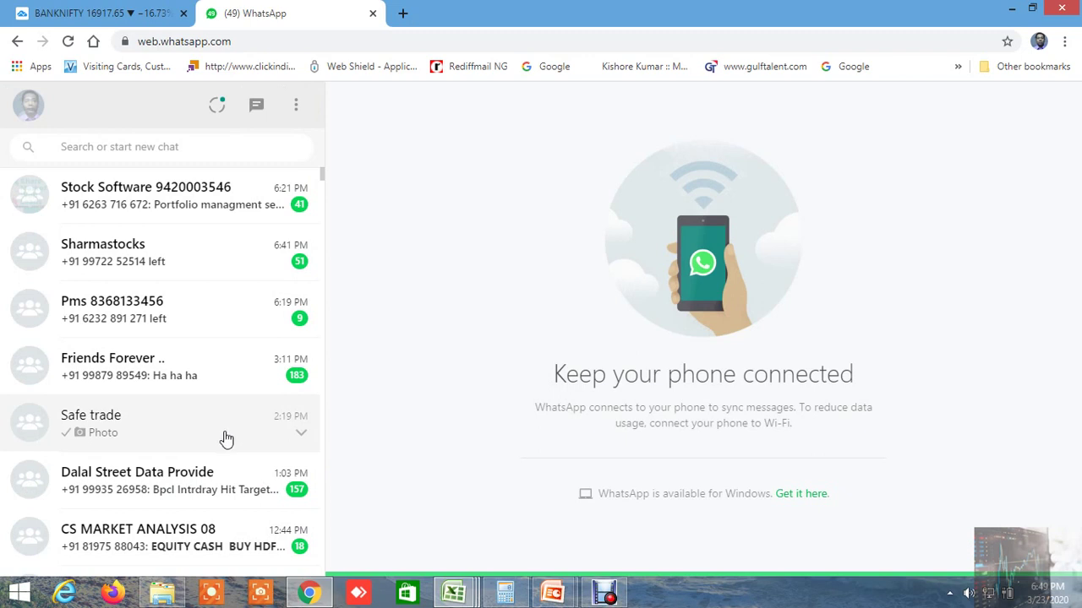
- Open the Safe trade group chat in the WhatsApp chat list
left_click(225, 434)
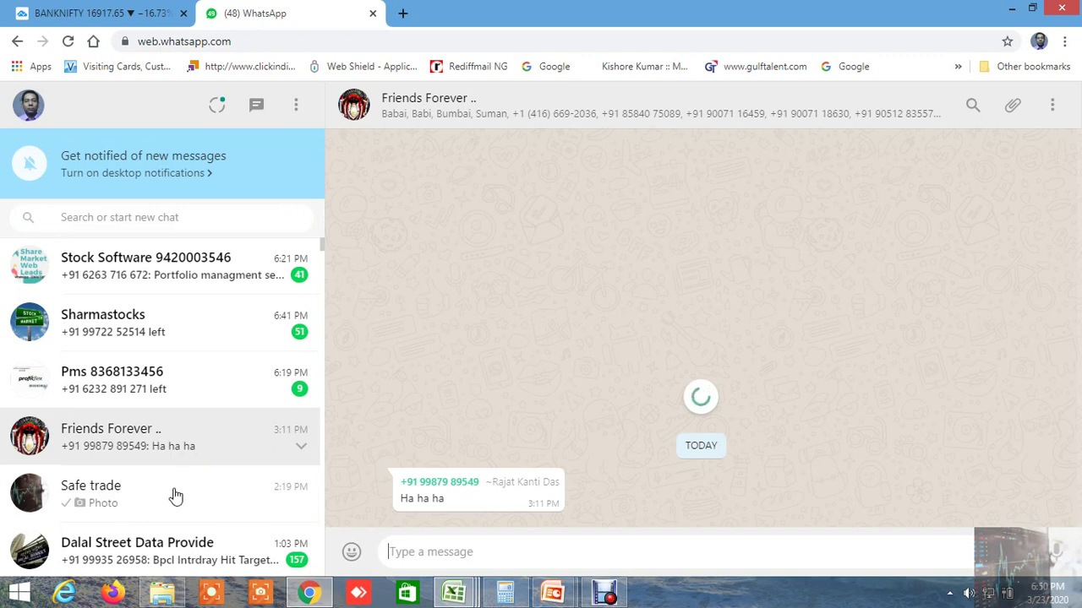
left_click(230, 496)
scroll(234, 496, "down", 5)
left_click(235, 497)
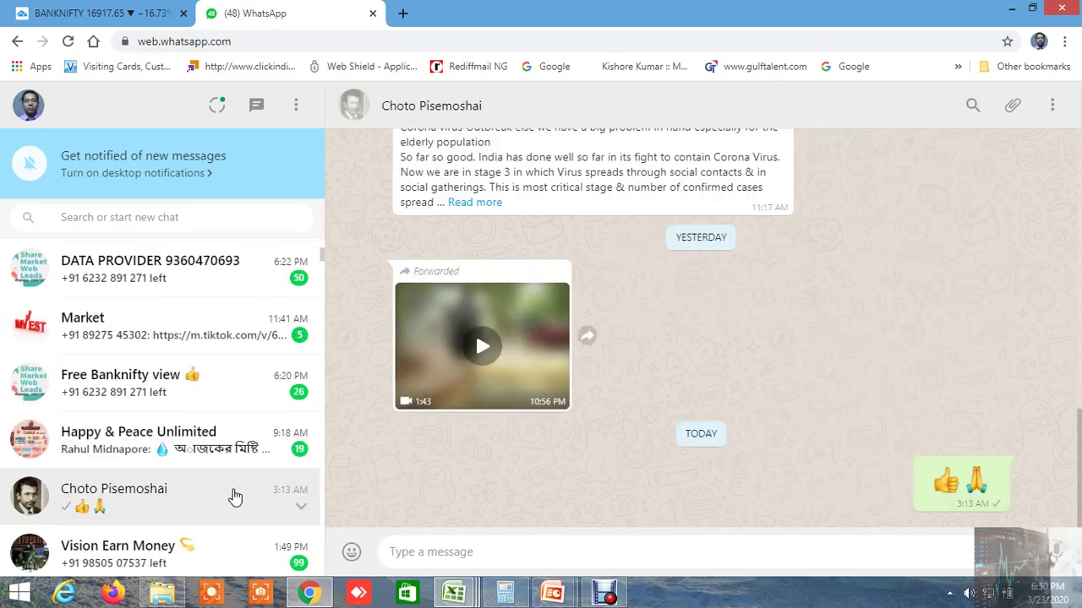
scroll(177, 365, "up", 4)
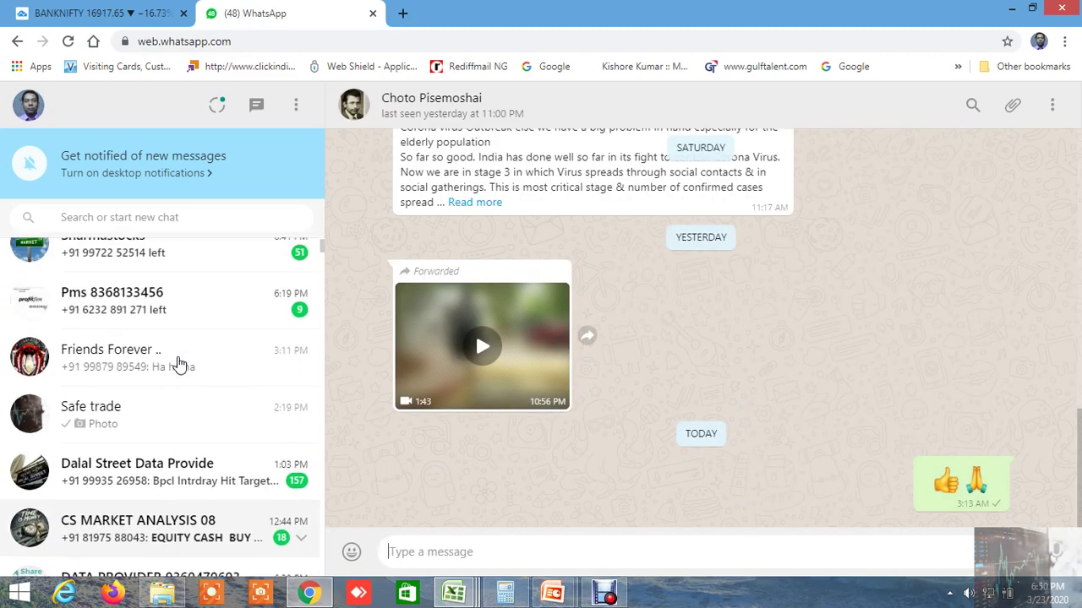
left_click(158, 411)
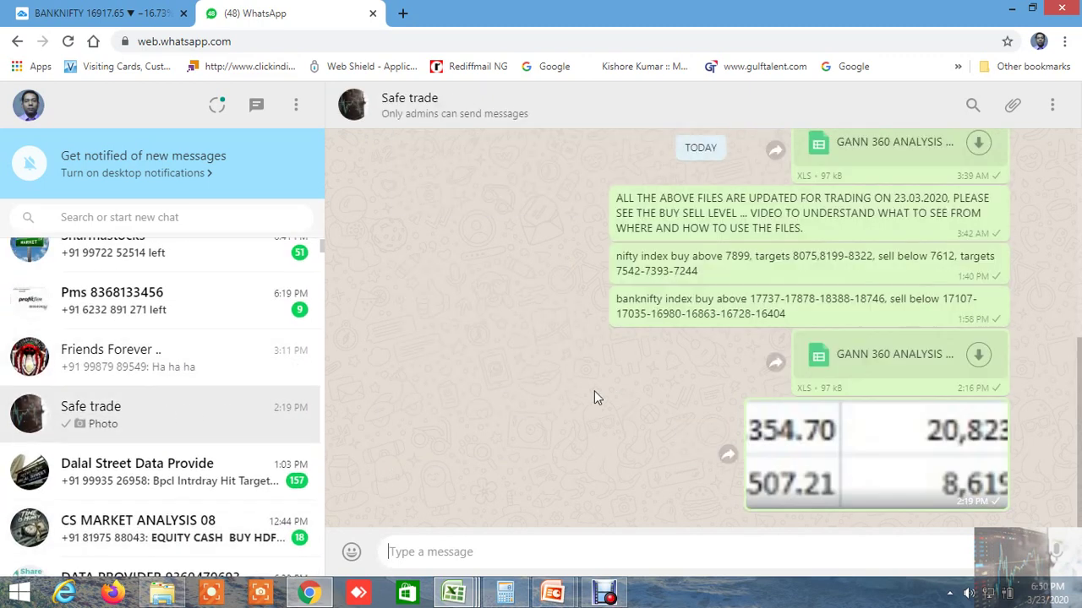
- Download the first BUY LEVEL AND SELL workbook (XLSX, 4 MB) shared today in the Safe trade chat
scroll(549, 388, "up", 3)
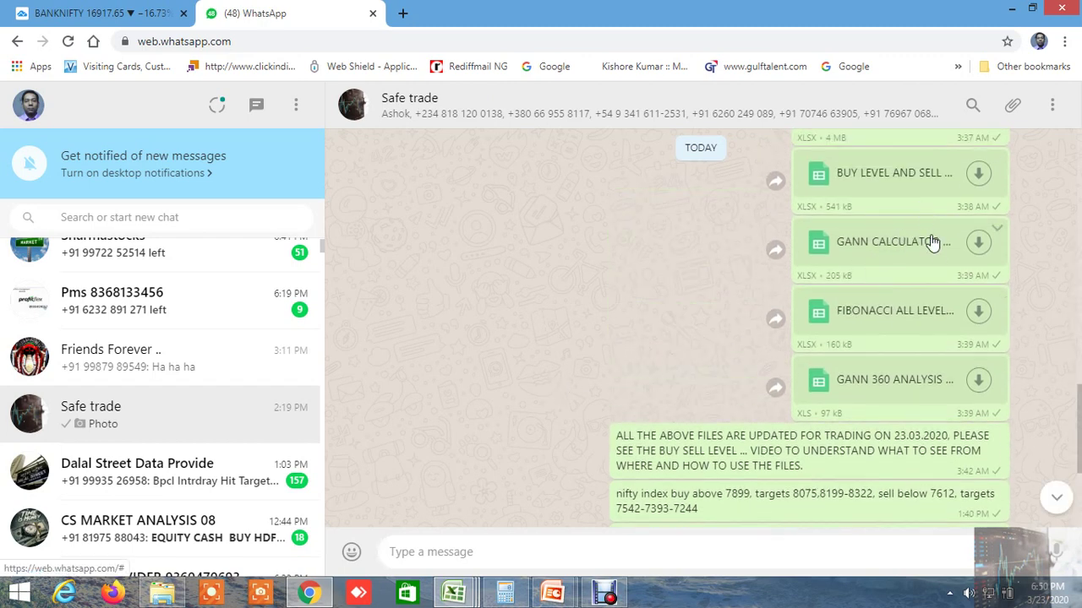
scroll(655, 275, "up", 2)
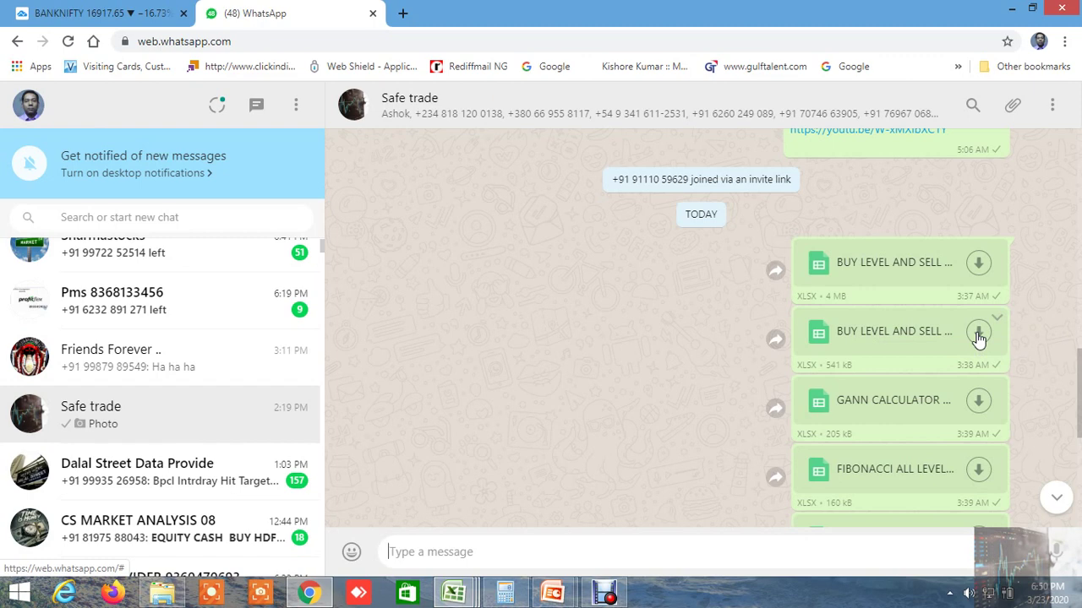
left_click(978, 266)
- Try to close the WORKING FILE workbook in Excel, choosing to save its changes
mouse_move(456, 594)
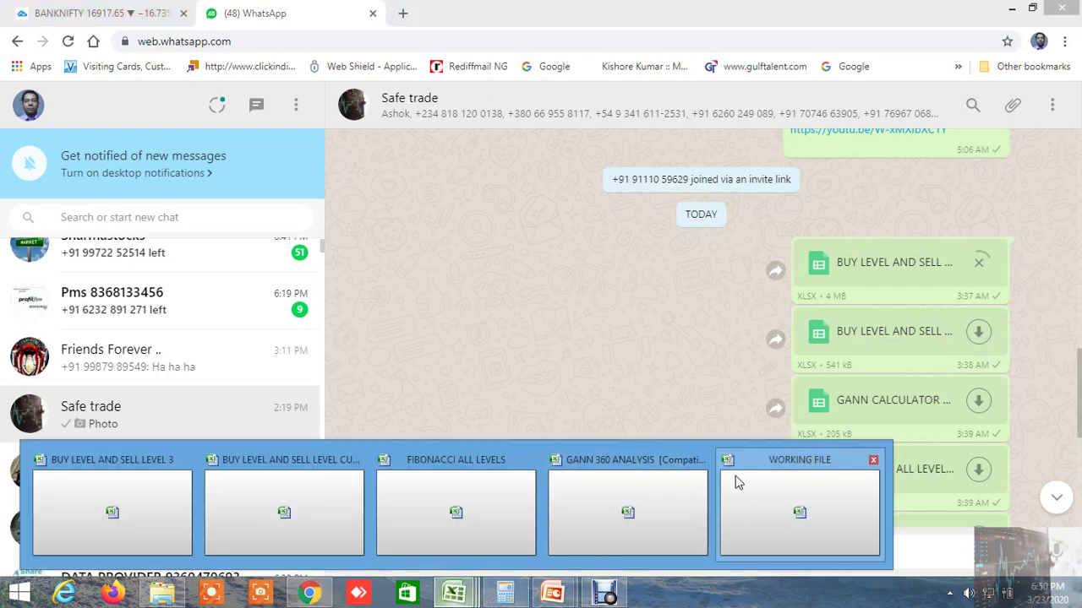
left_click(875, 465)
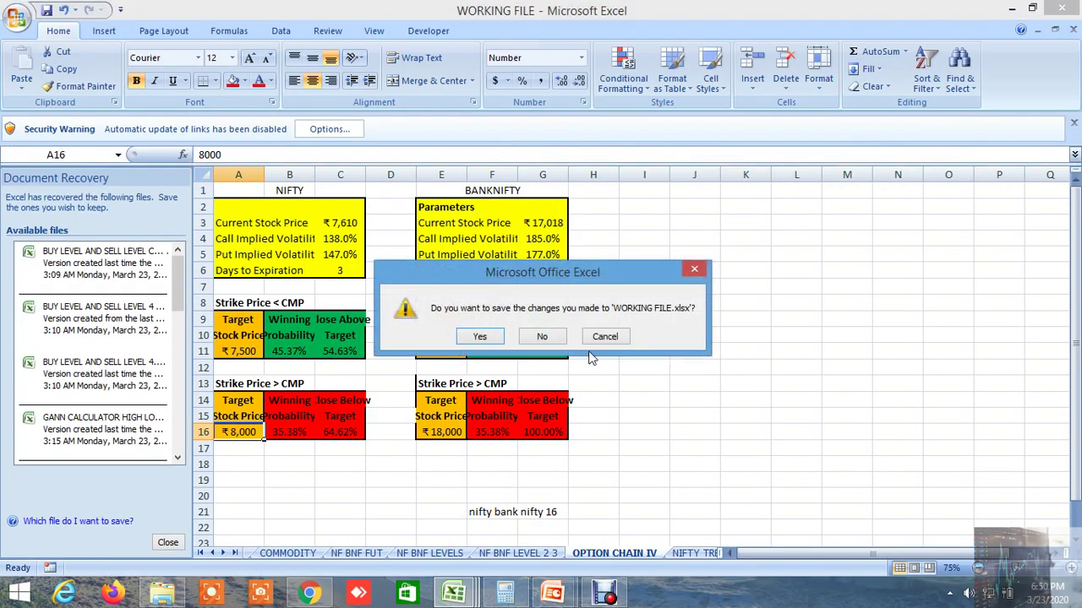
left_click(479, 337)
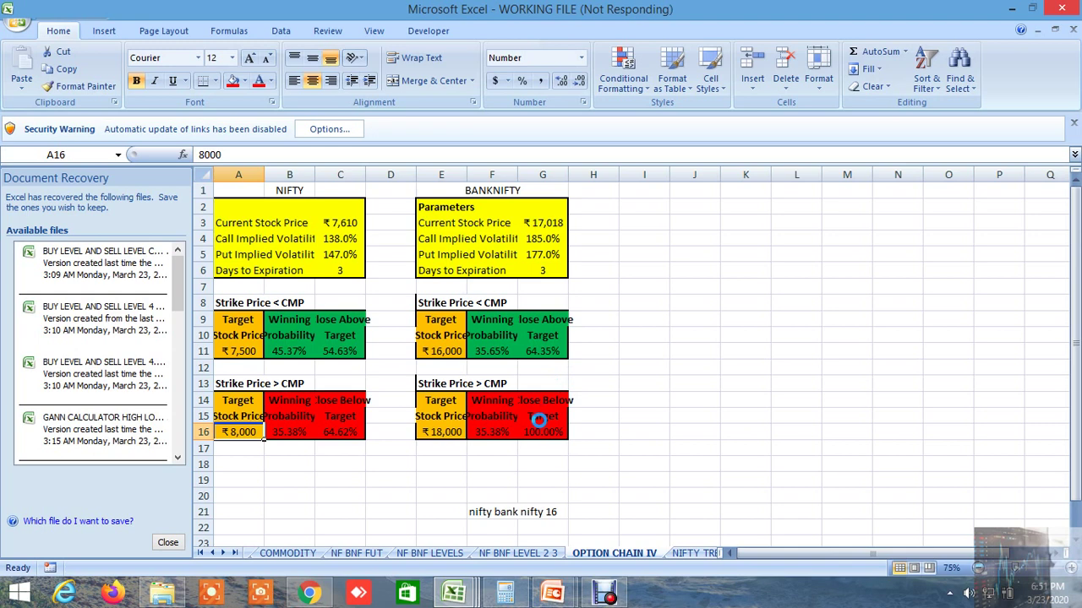
- Retry closing the unresponsive WORKING FILE workbook and decline to save its changes
mouse_move(454, 594)
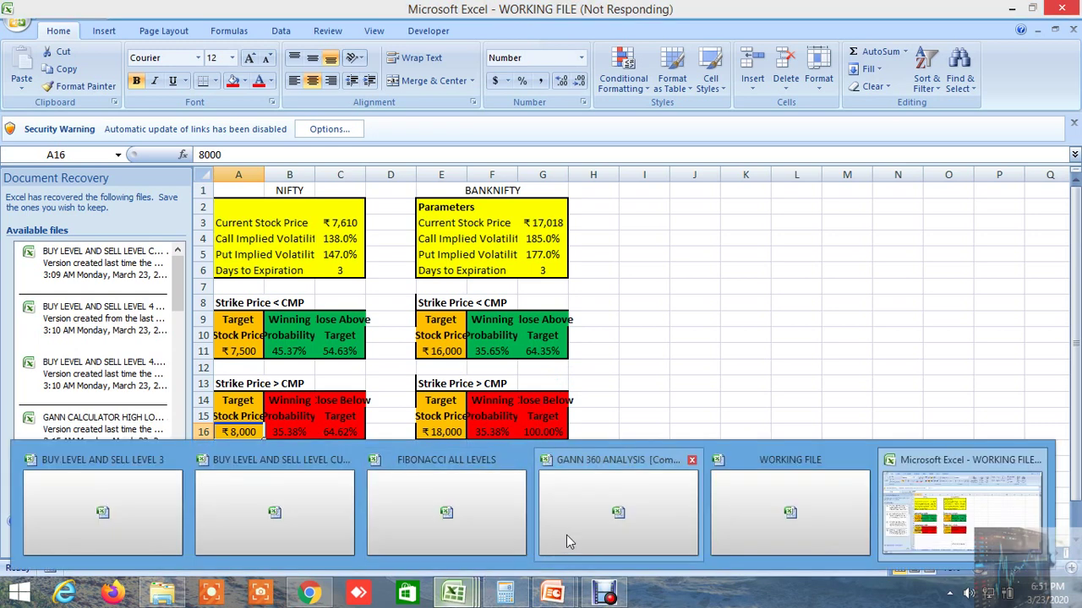
left_click(790, 524)
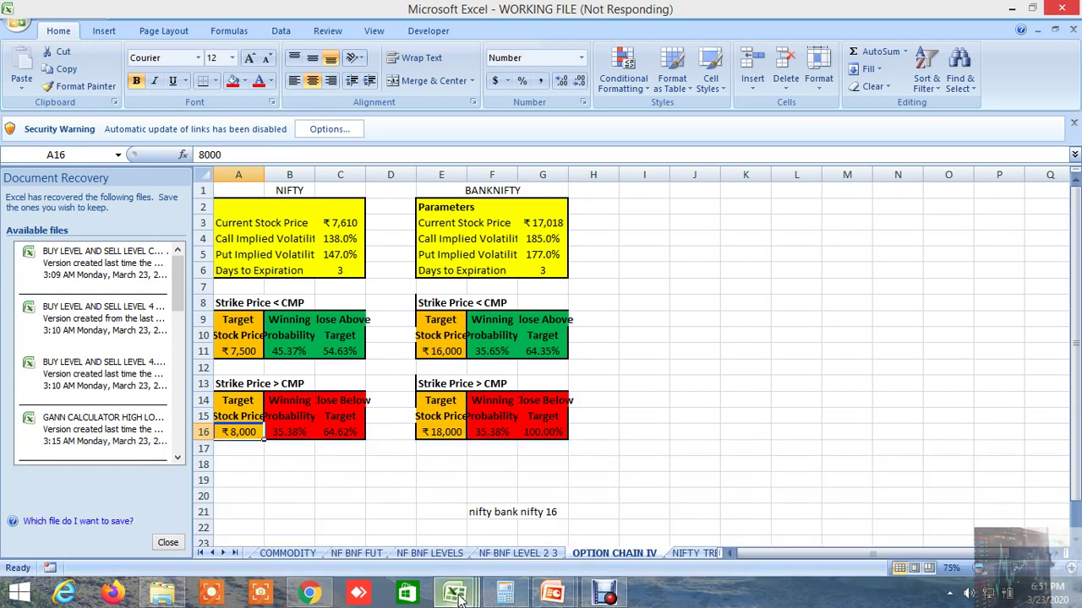
mouse_move(456, 596)
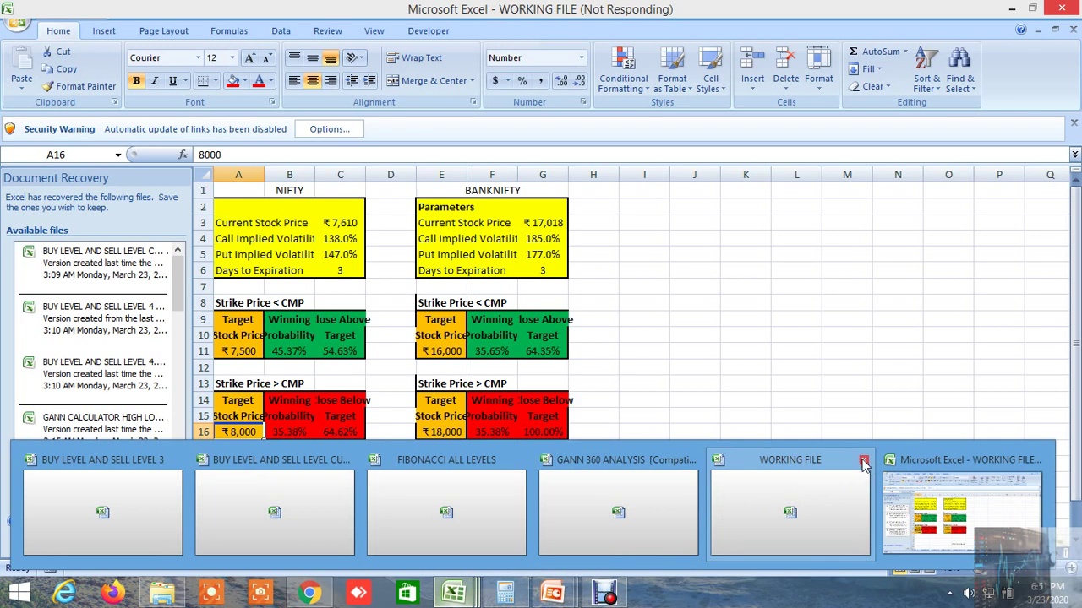
left_click(863, 462)
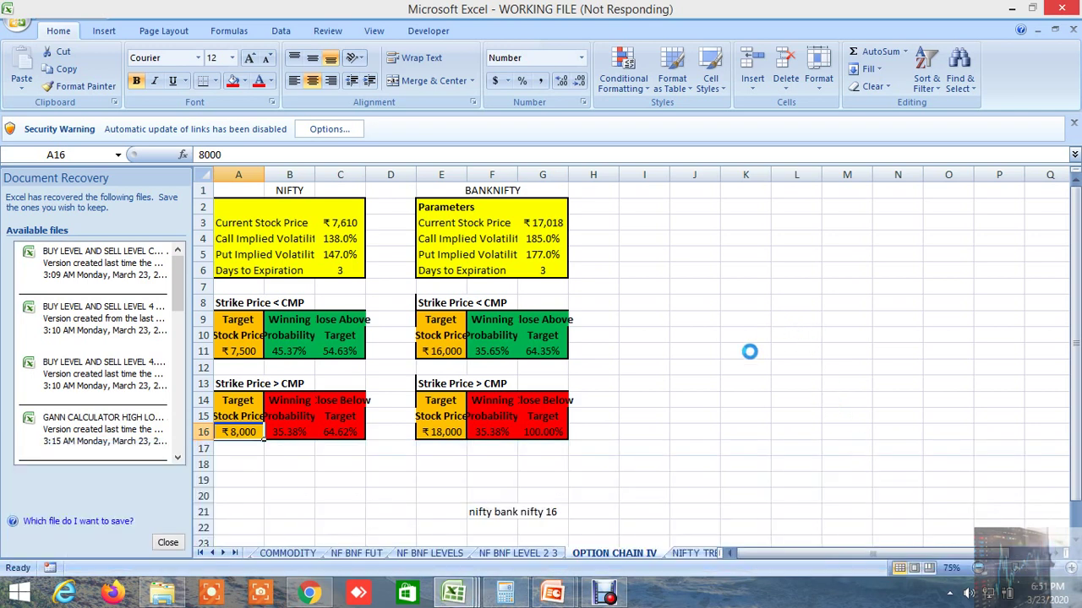
mouse_move(469, 596)
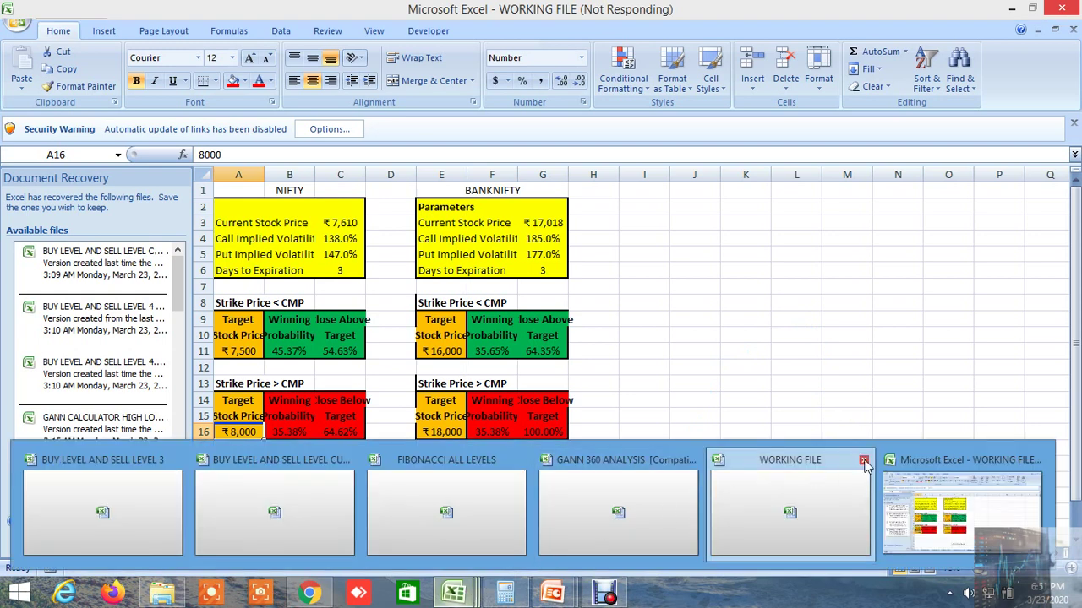
left_click(863, 462)
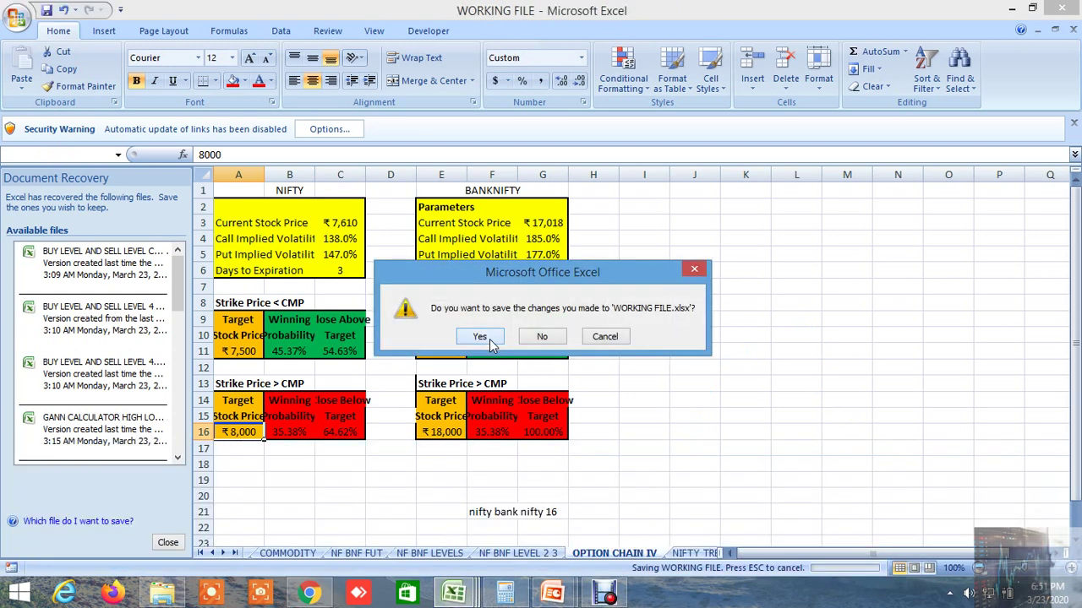
left_click(489, 339)
left_click(543, 352)
left_click(499, 341)
left_click(542, 352)
left_click(542, 336)
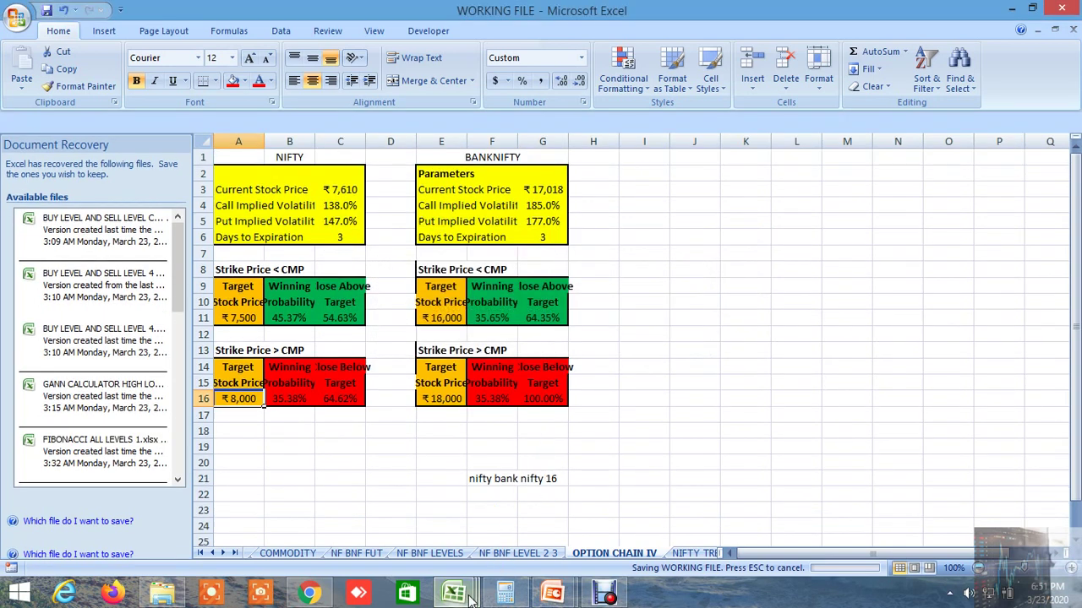
- Try to close the GANN 360 ANALYSIS and WORKING FILE workbook windows during the ongoing save
mouse_move(471, 598)
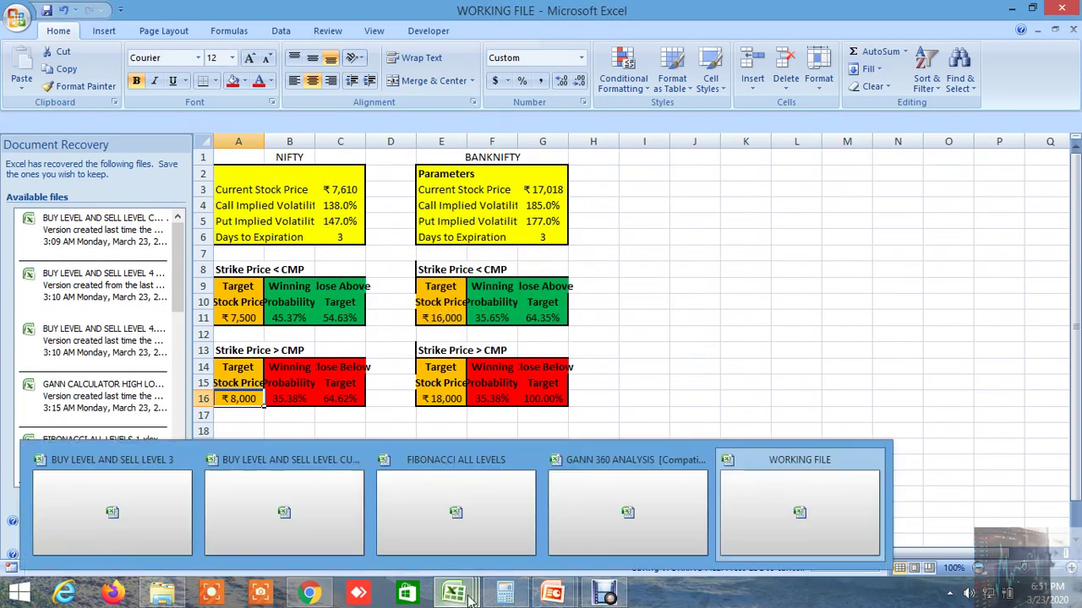
left_click(700, 466)
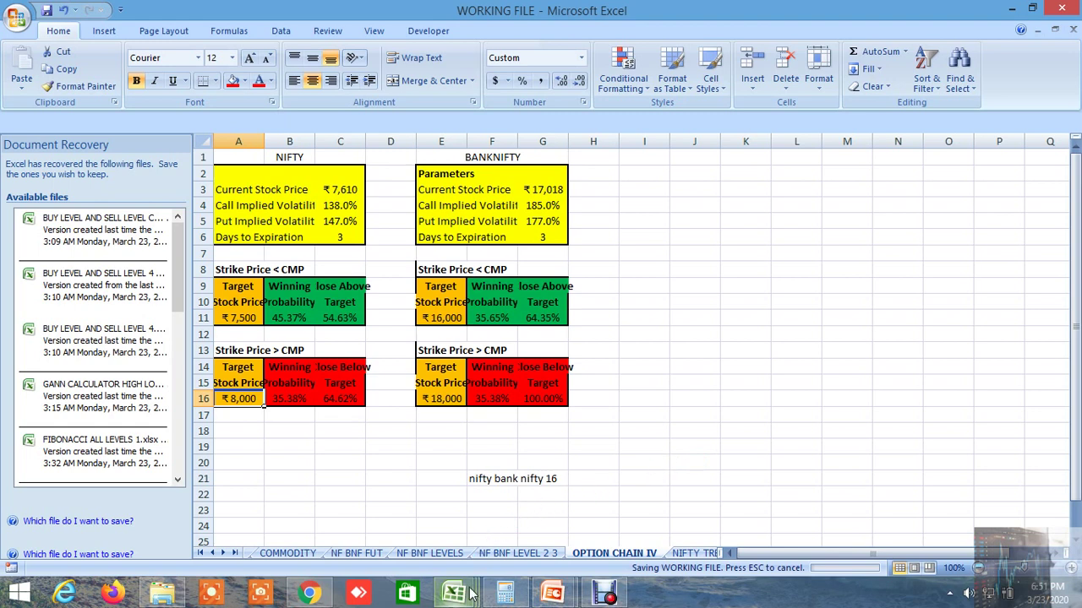
mouse_move(477, 587)
left_click(866, 467)
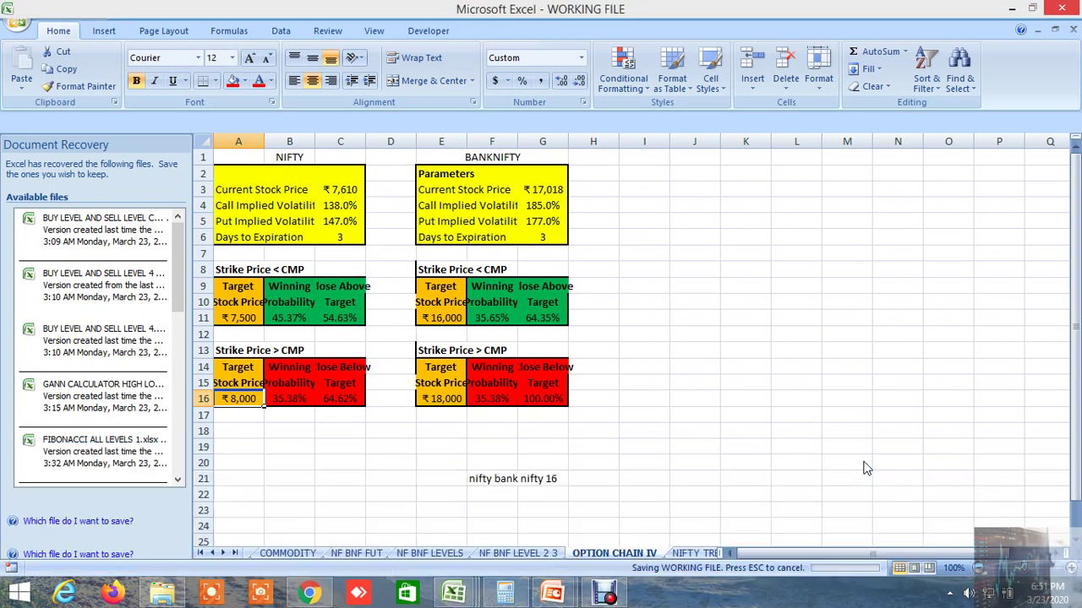
mouse_move(469, 595)
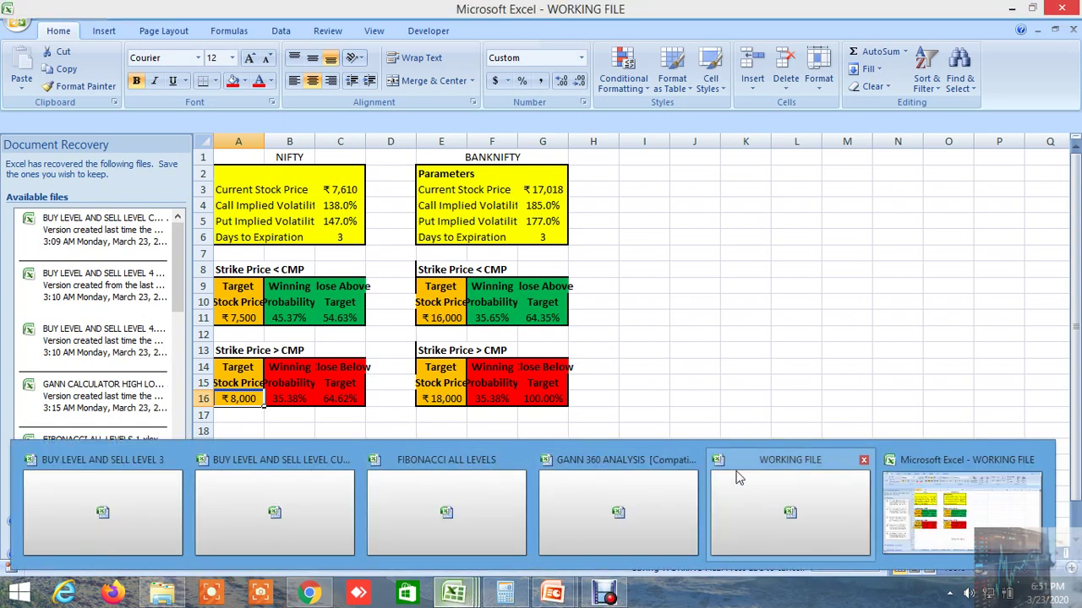
left_click(863, 463)
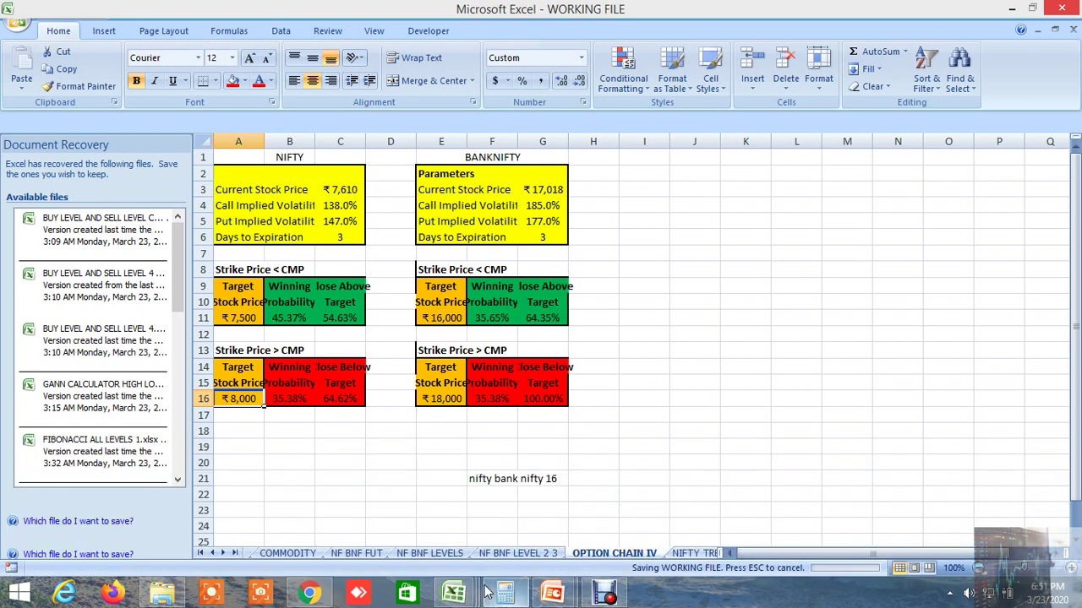
mouse_move(456, 594)
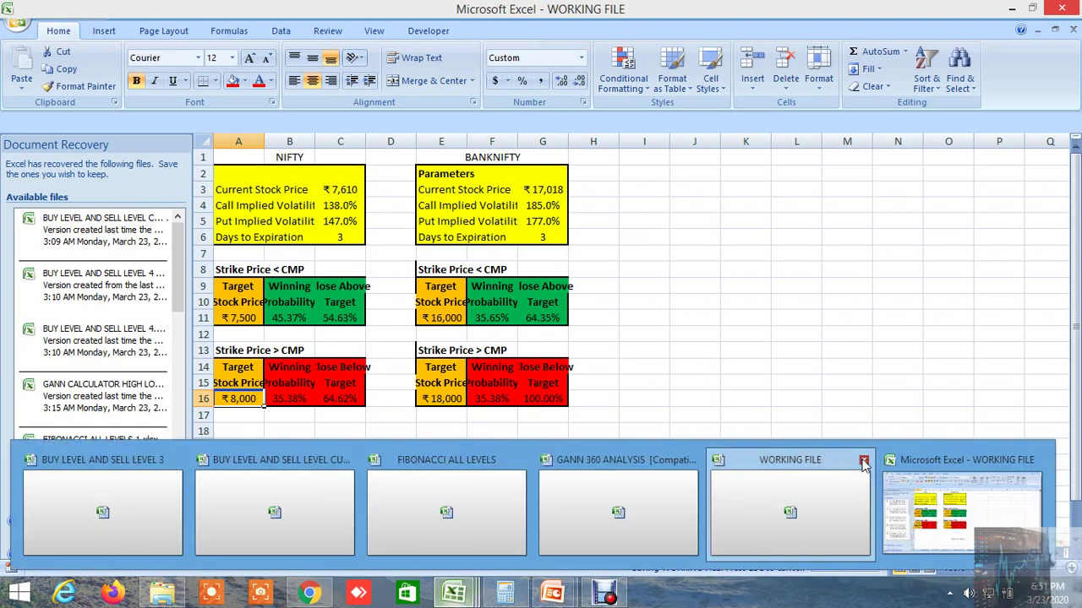
left_click(862, 463)
mouse_move(476, 594)
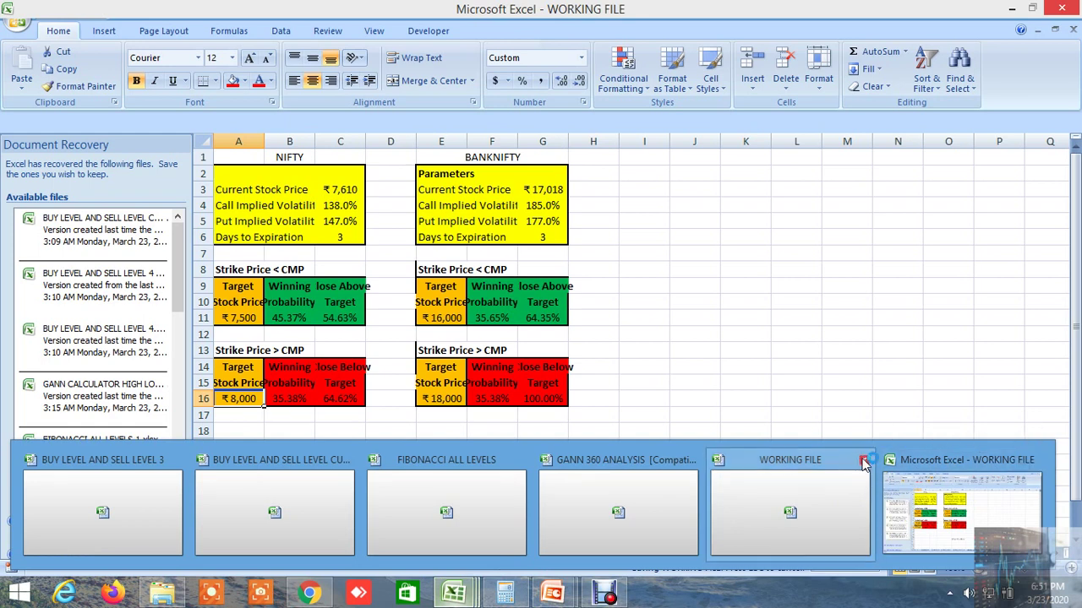
left_click(863, 462)
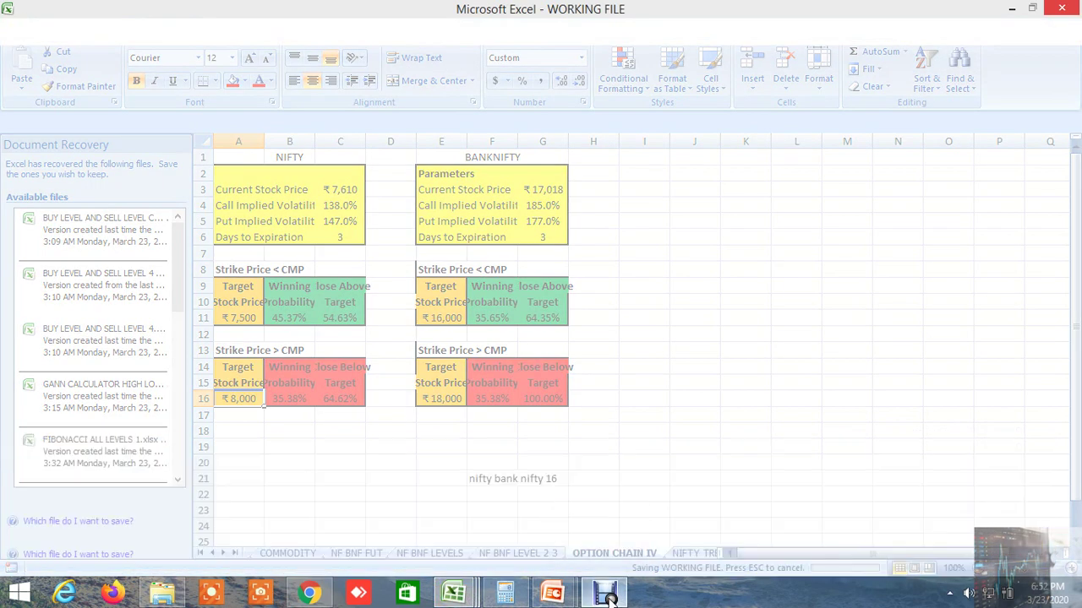
left_click(605, 594)
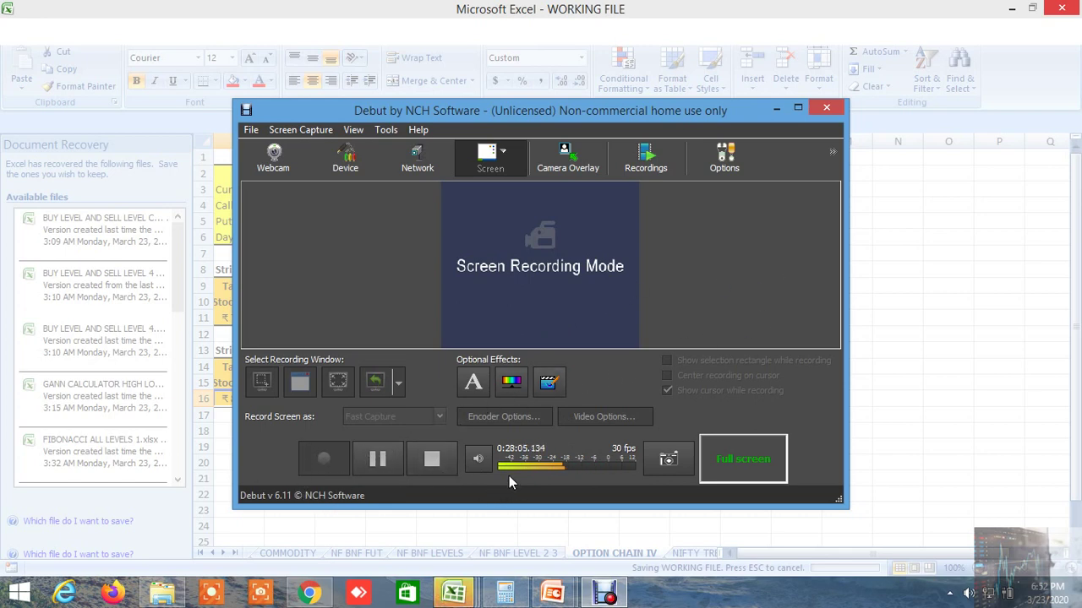
left_click(777, 109)
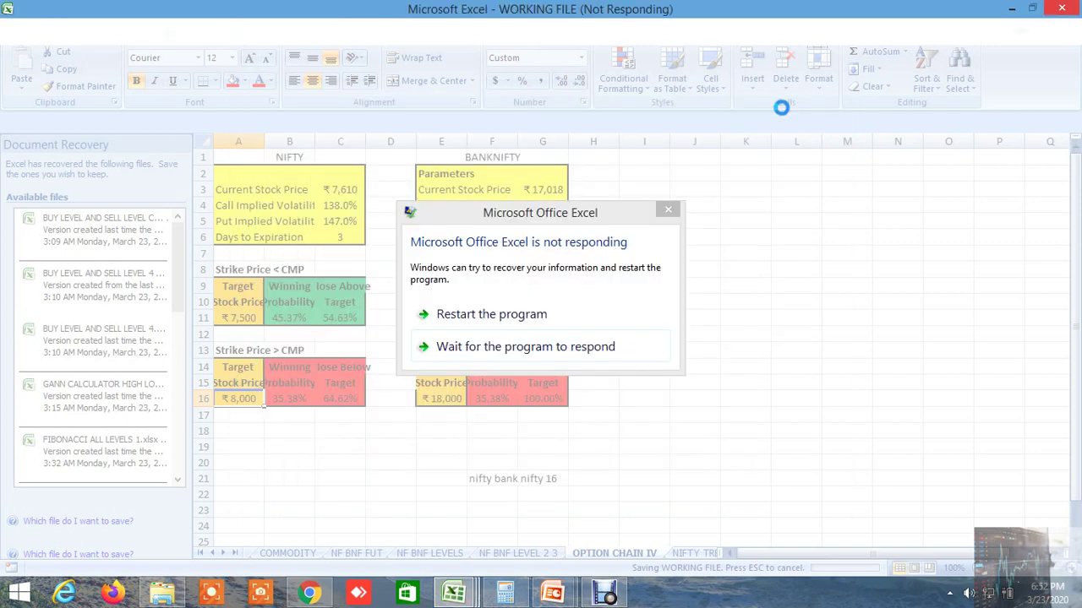
- Restart the unresponsive Excel, close it again and remove the unopened recovered files
left_click(526, 317)
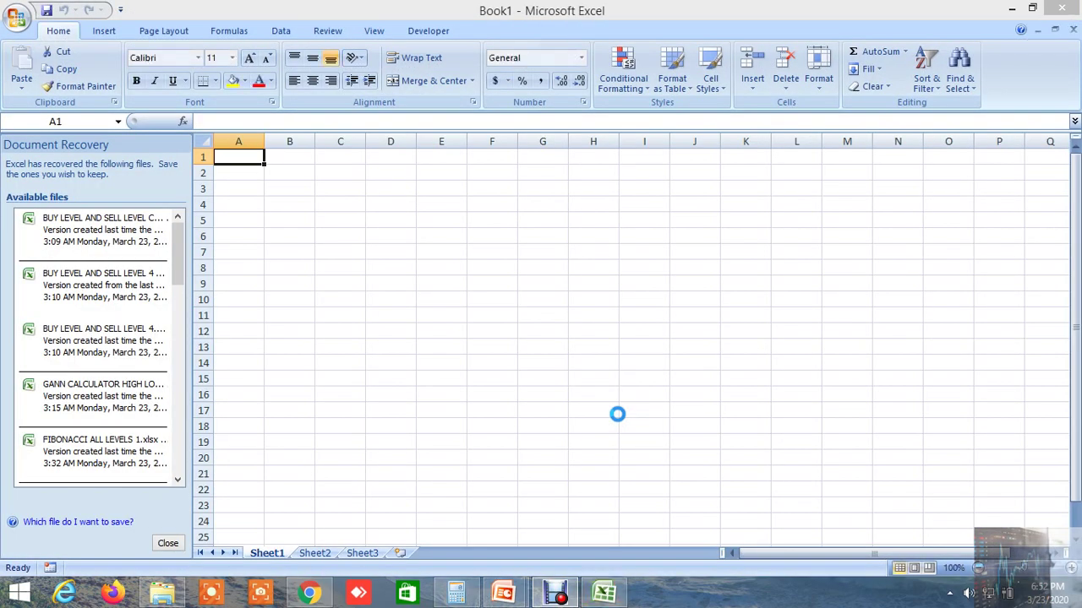
left_click(1063, 10)
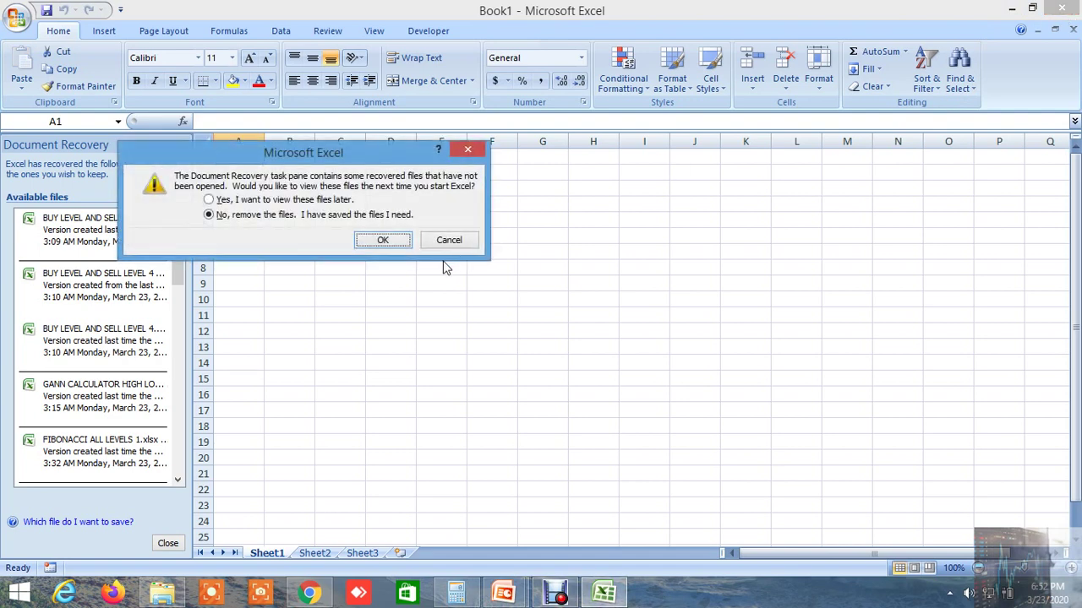
left_click(399, 244)
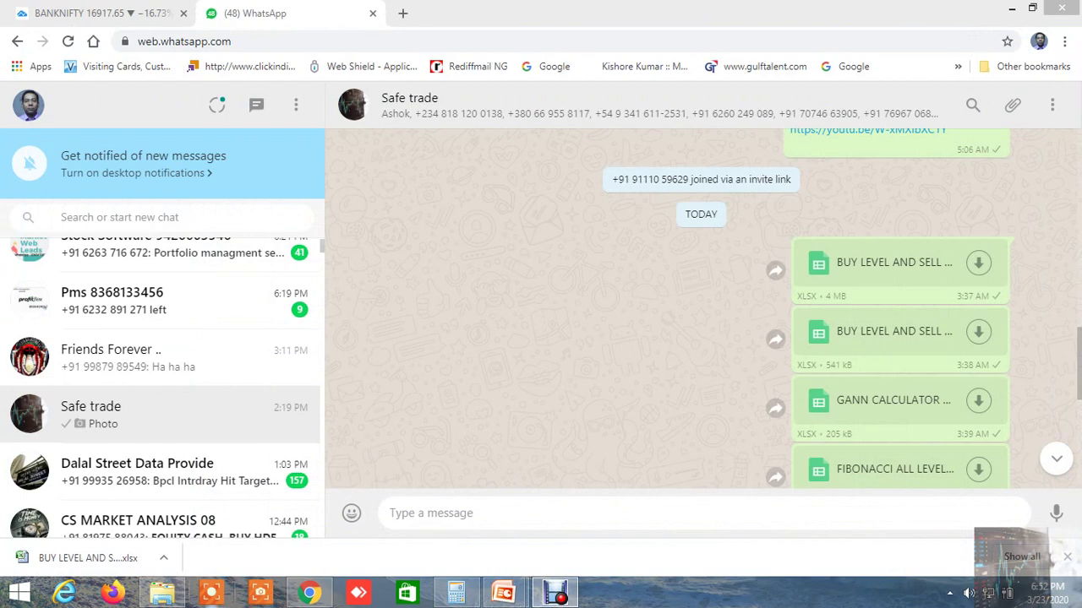
- Switch to File Explorer, rename the WORKING FILE workbook on DATA (D:) as bb and close the folder window
left_click(168, 594)
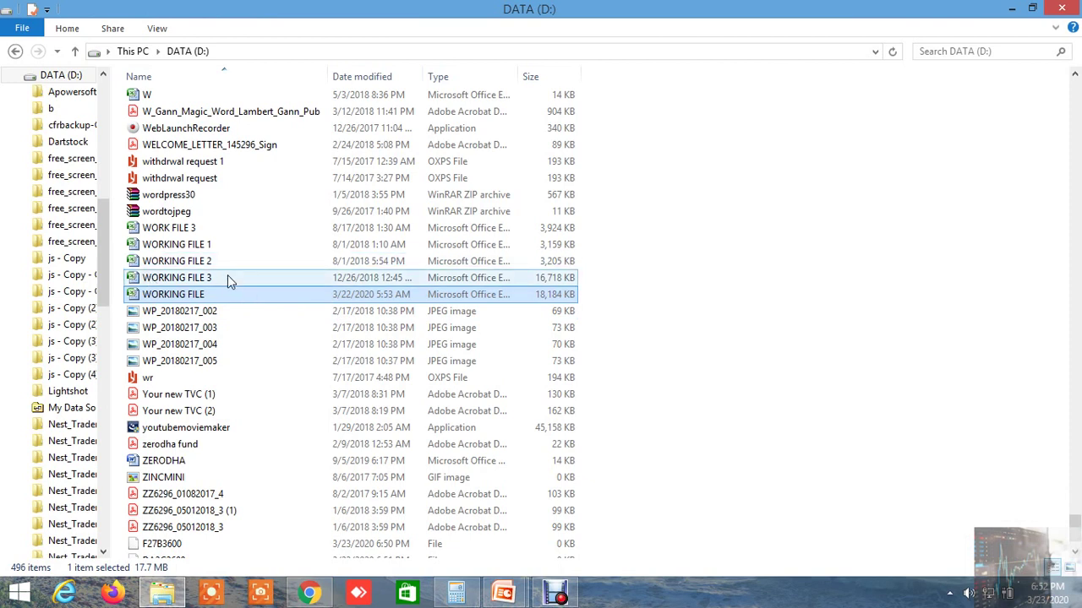
key("F2")
type("bb")
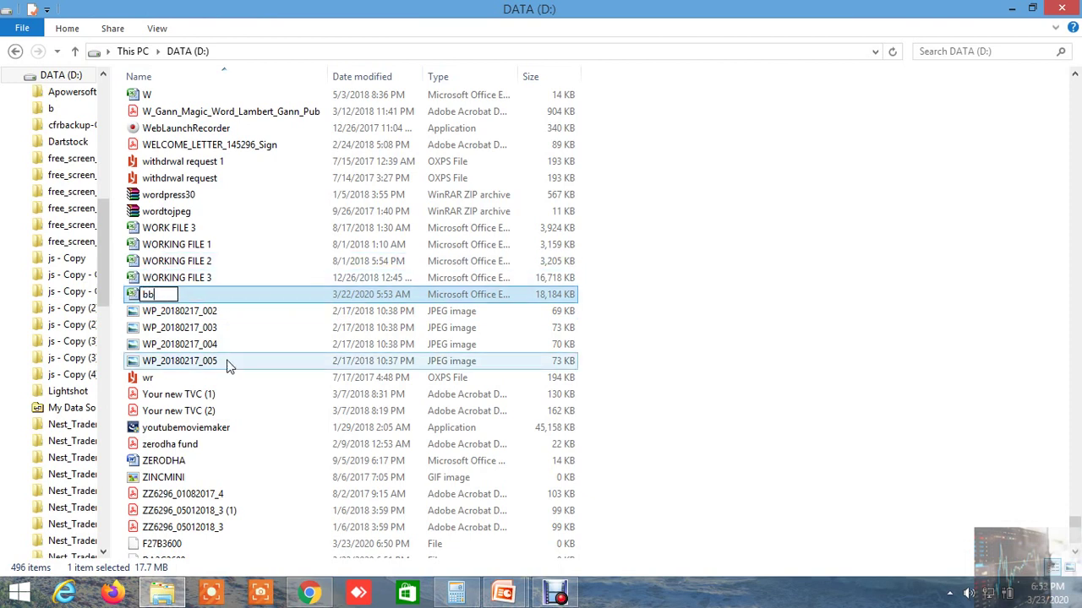
left_click(1076, 8)
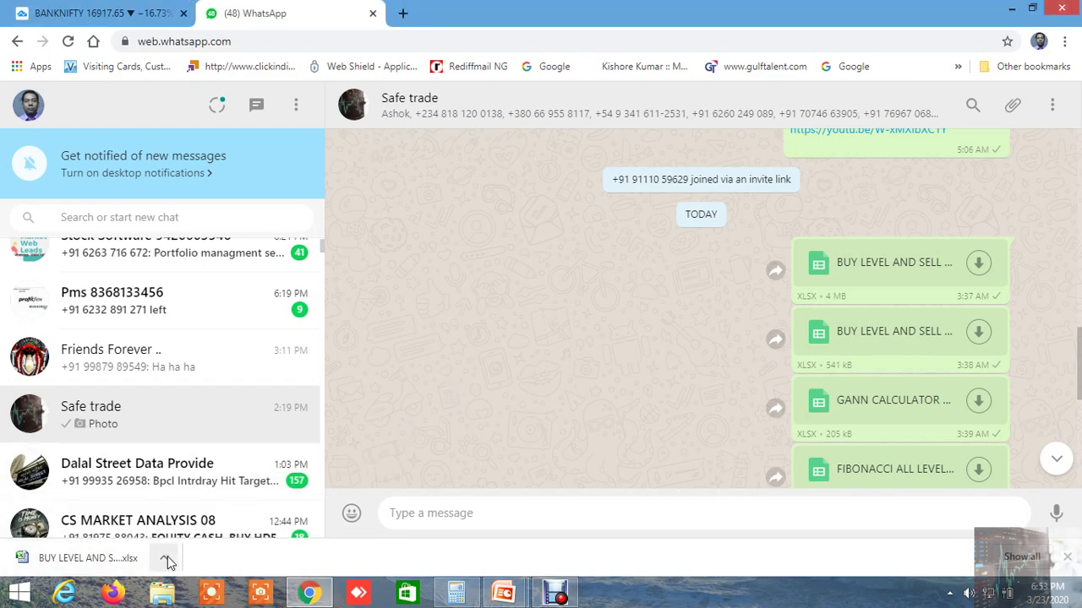
- Open the DATA (D:) drive in a new File Explorer window
key("super+e")
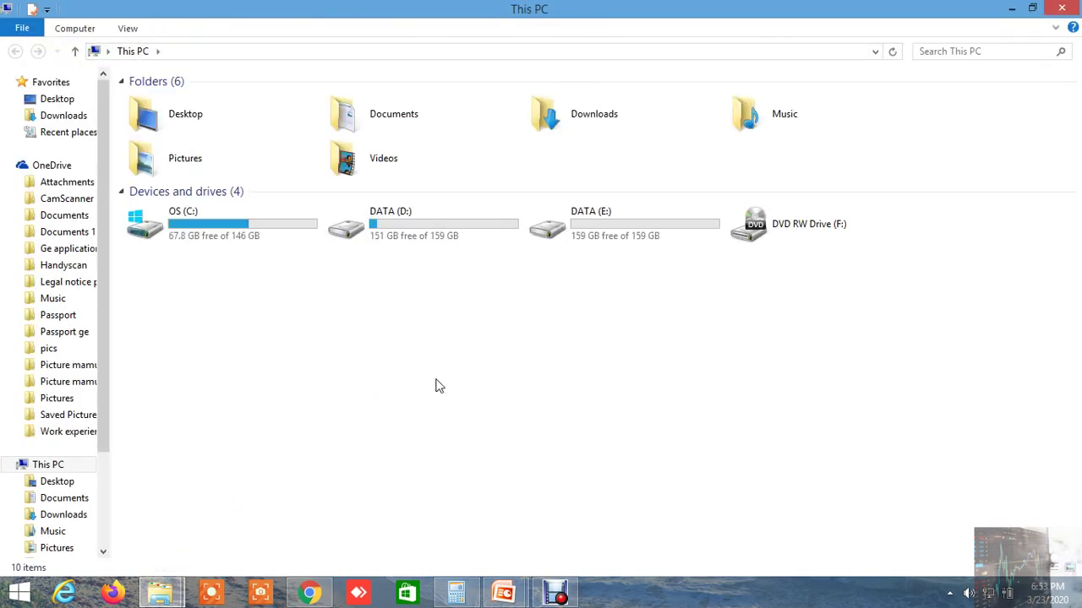
double_click(449, 228)
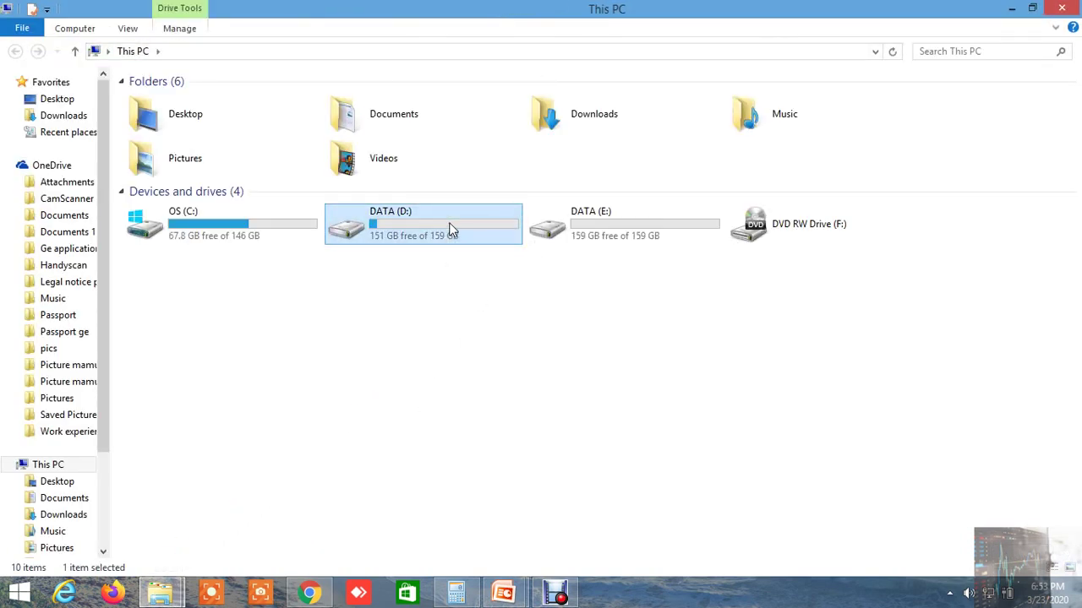
- Open the BUY LEVEL AND SELL LEVEL CUM SCREENER workbook dated 3/23/2020 6:06 PM from the DATA (D:) drive
left_click(452, 231)
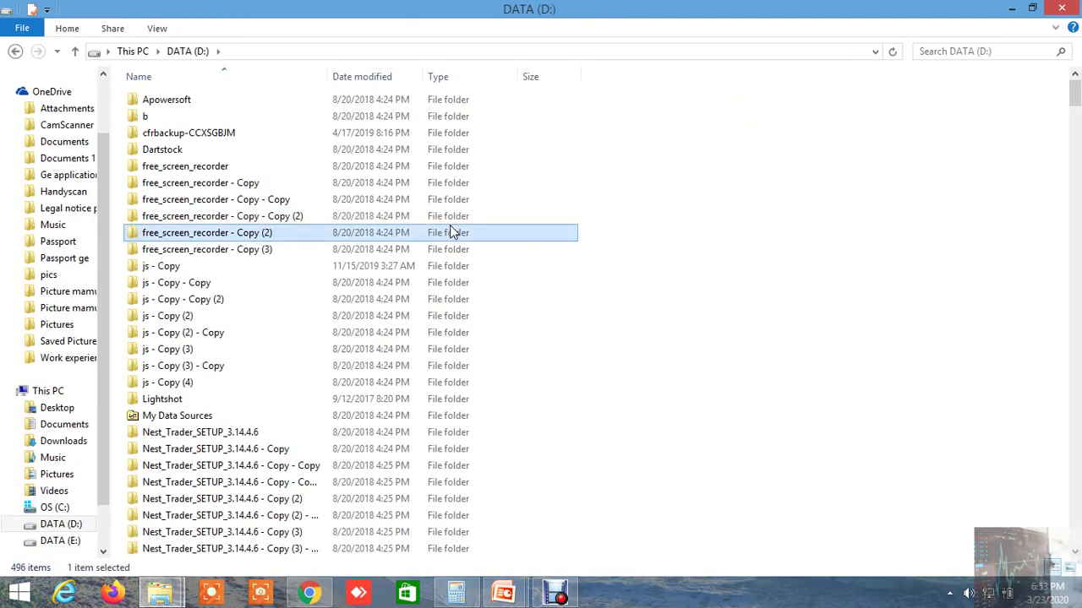
key("b")
key("a")
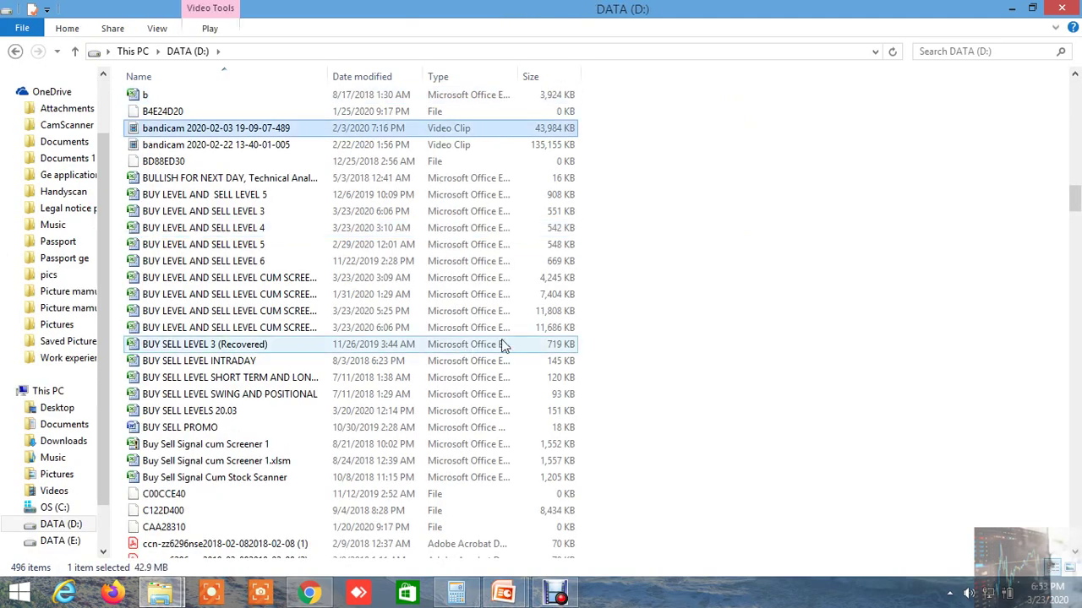
double_click(404, 331)
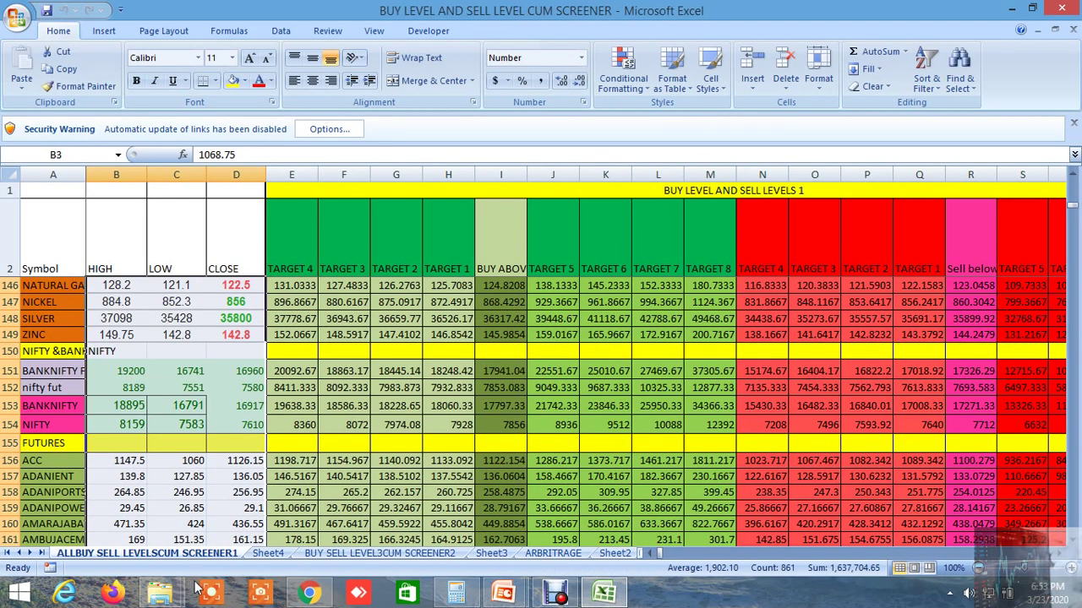
- Return to the DATA (D:) folder and open the BUY LEVEL AND SELL LEVEL 3 workbook
mouse_move(165, 592)
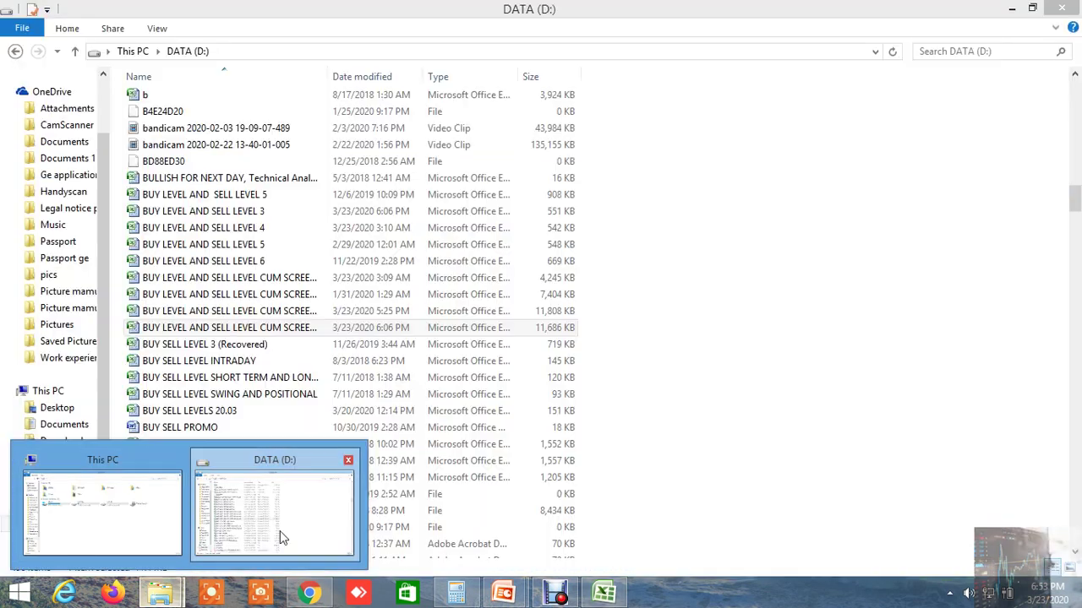
left_click(280, 530)
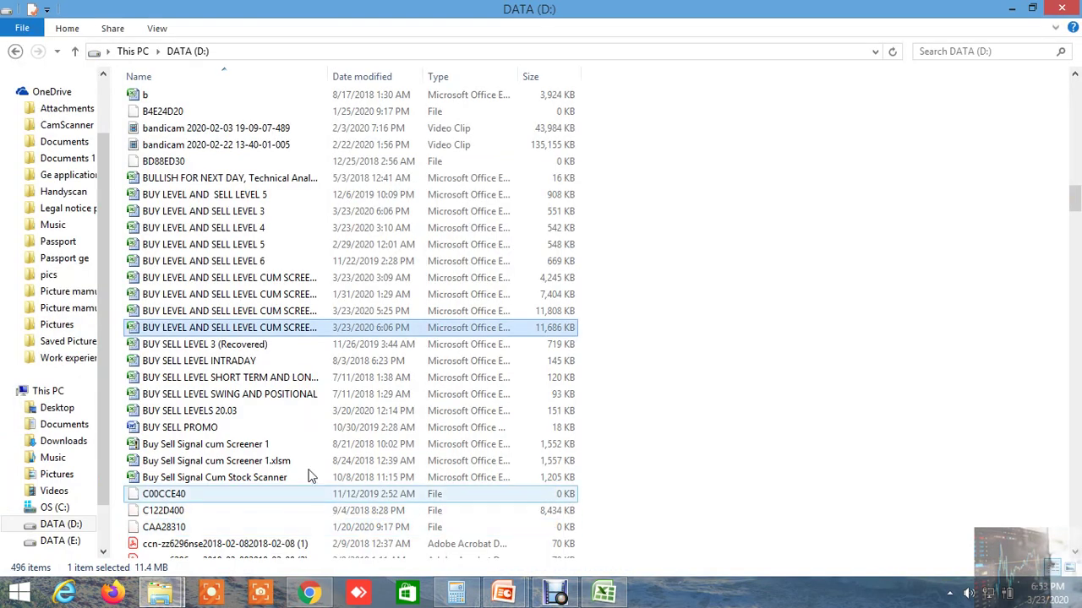
double_click(275, 211)
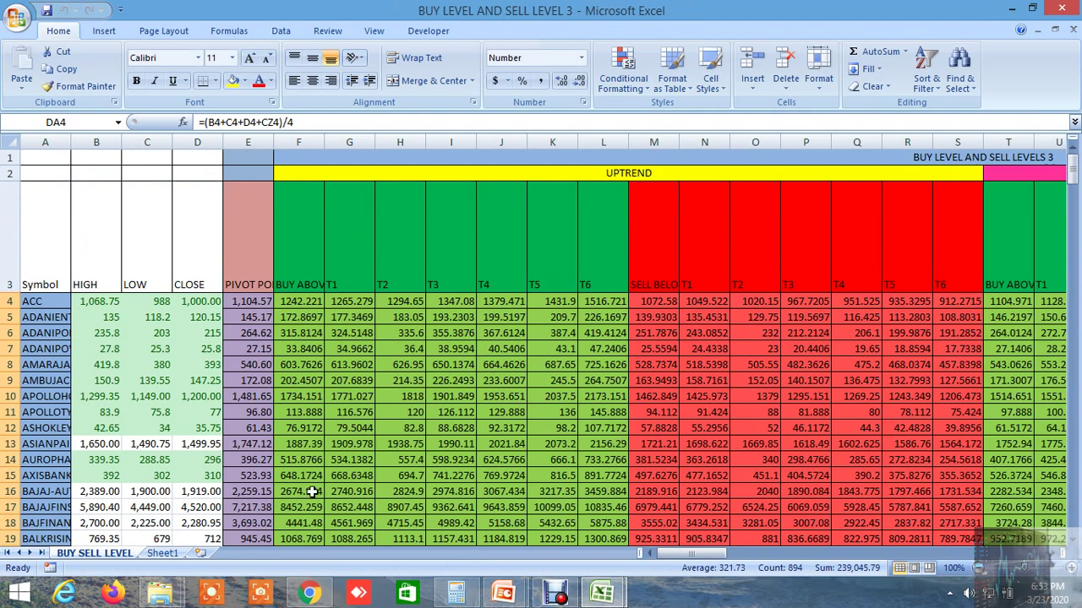
mouse_move(179, 590)
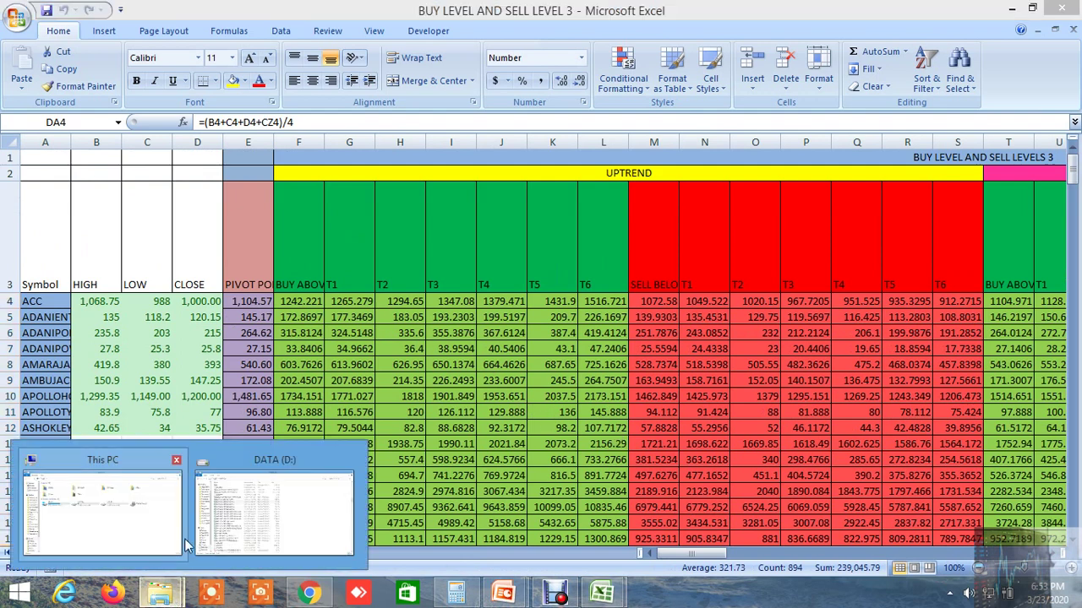
mouse_move(324, 517)
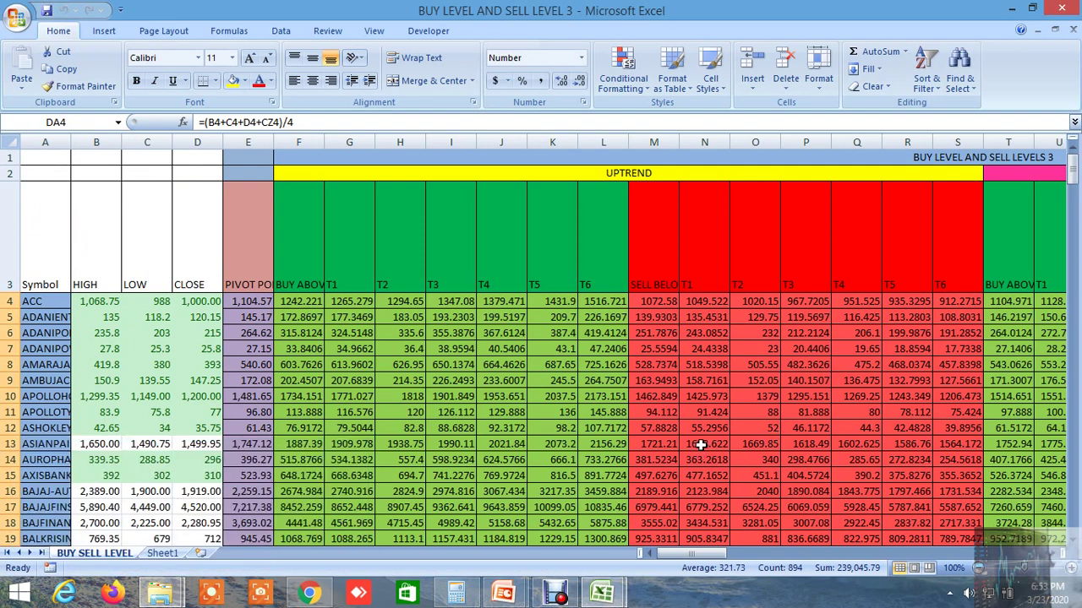
- Switch to WhatsApp Web and download the BUY LEVEL AND SELL LEVEL CUM SCREENER 1, GANN CALCULATOR, FIBONACCI ALL LEVELS and GANN 360 ANALYSIS files
left_click(310, 593)
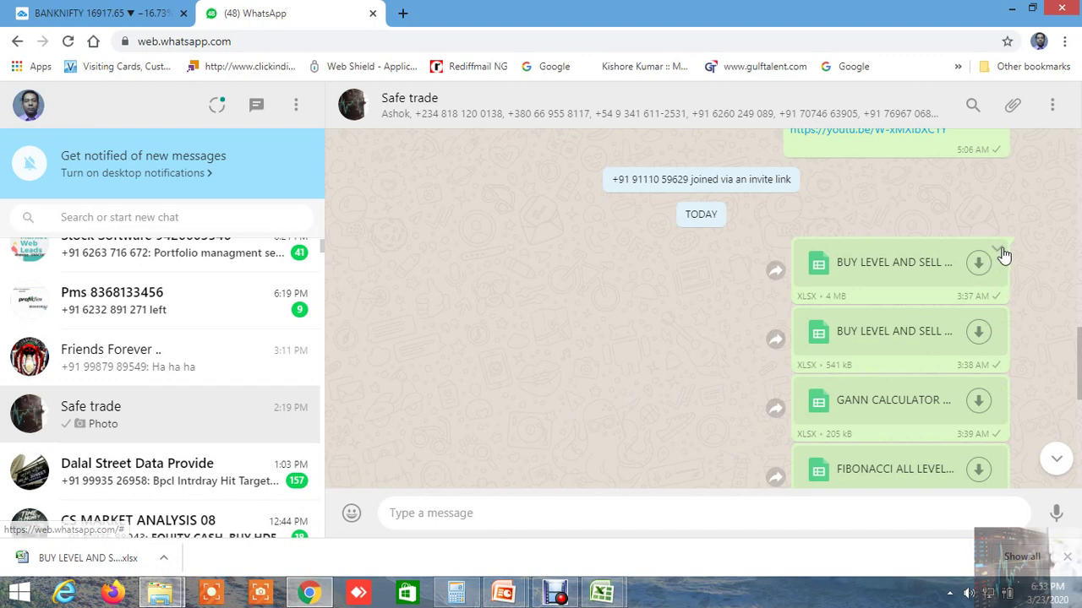
left_click(977, 265)
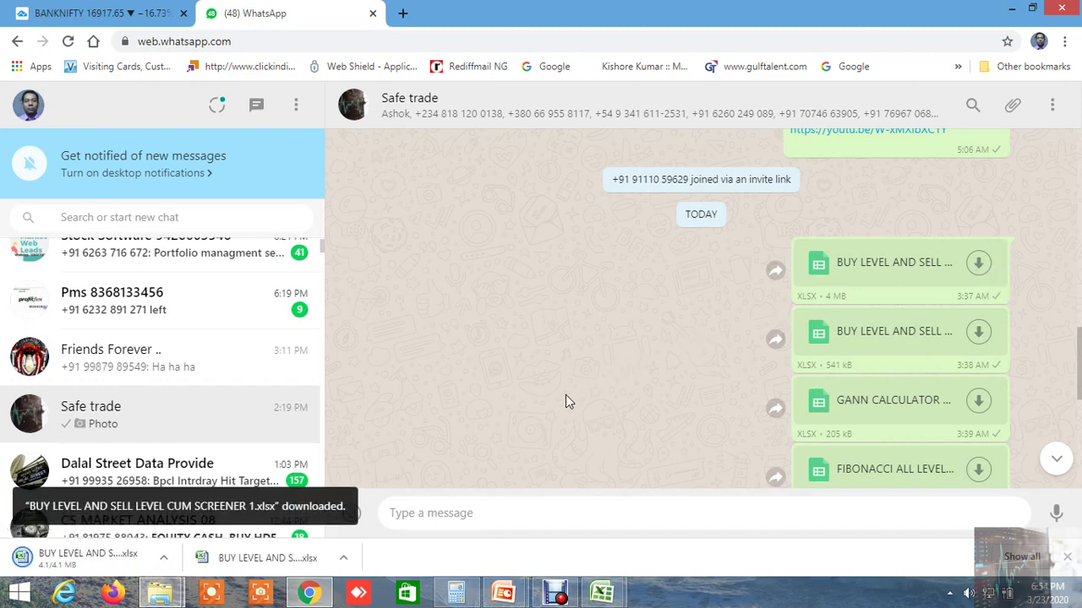
scroll(676, 372, "down", 1)
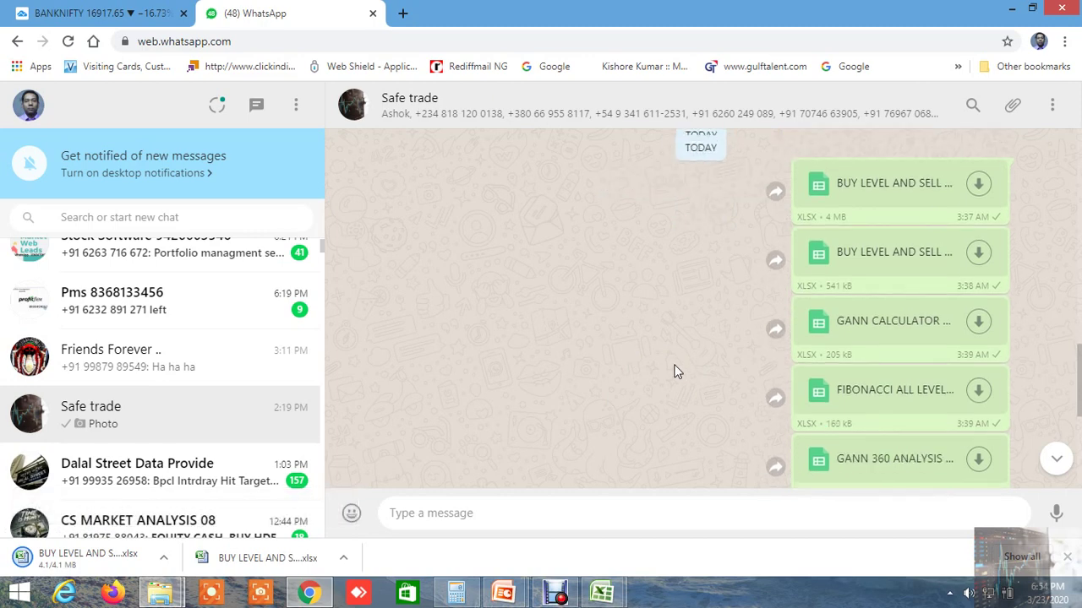
left_click(978, 324)
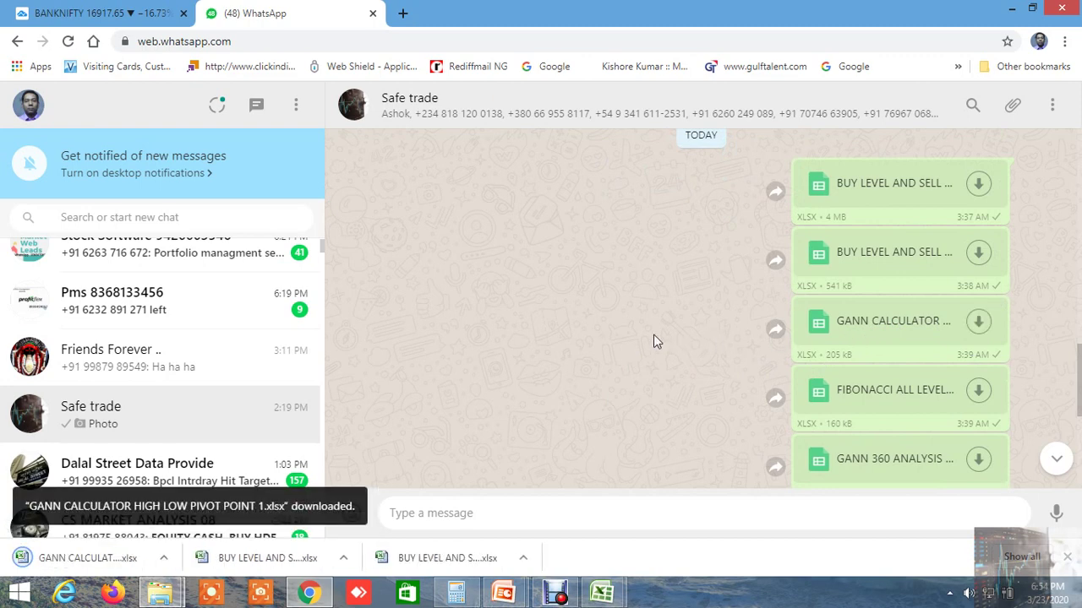
scroll(688, 375, "down", 1)
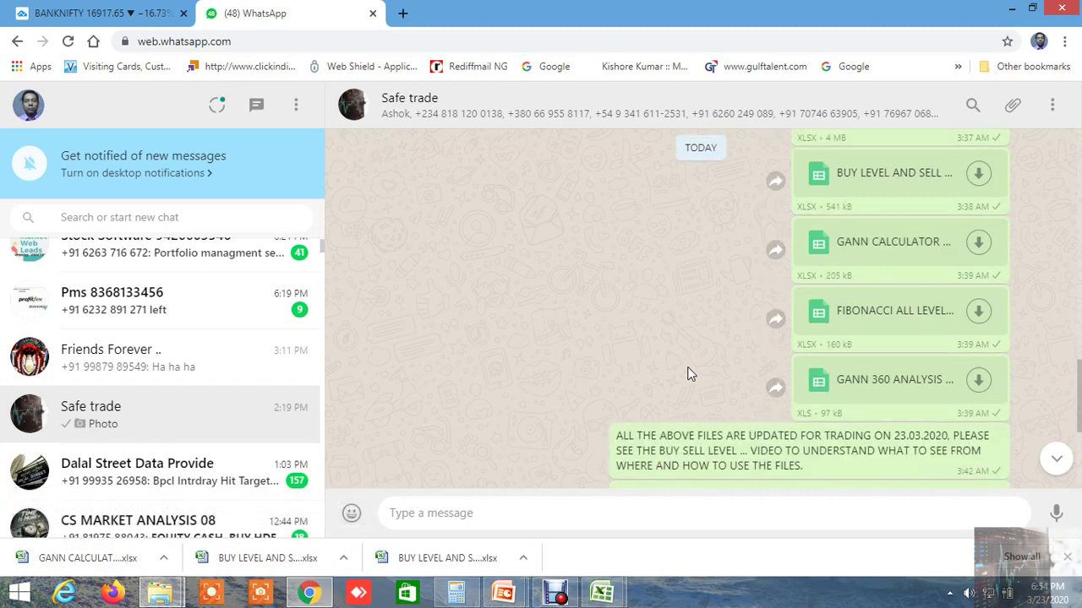
left_click(978, 311)
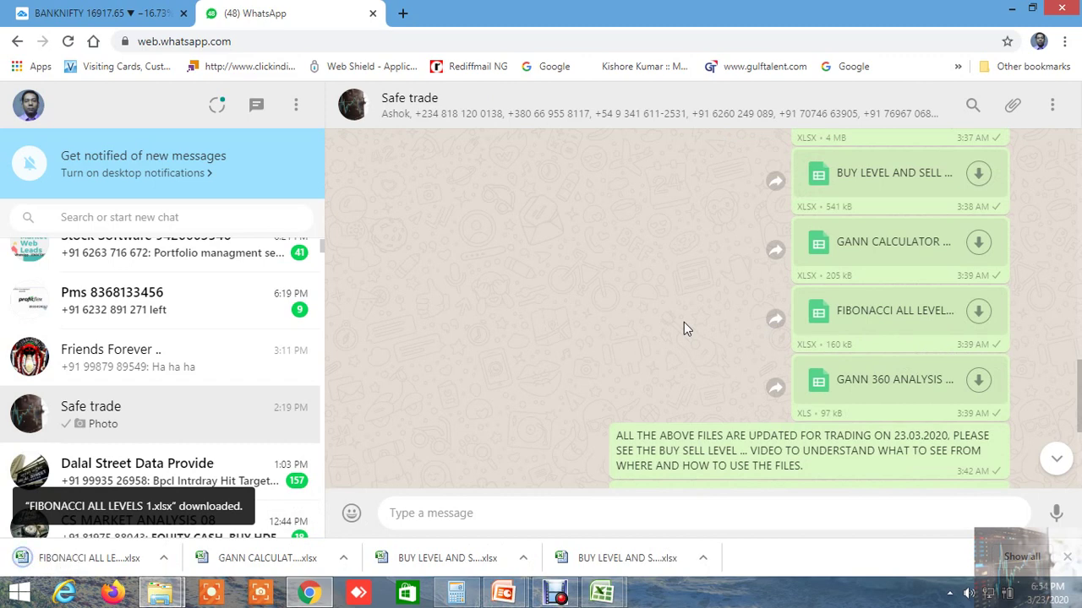
left_click(978, 381)
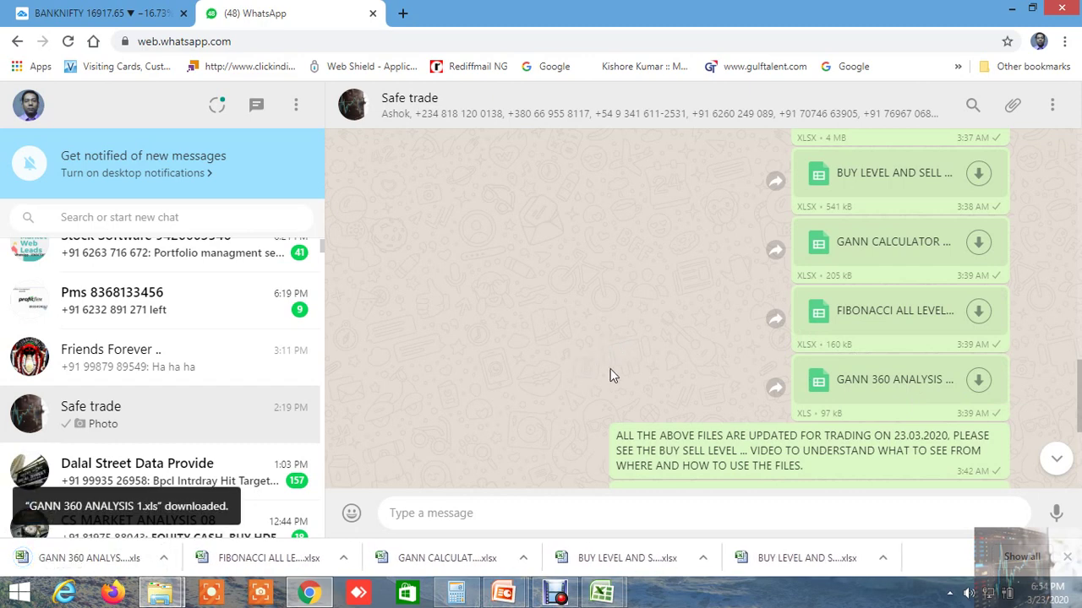
- Open the earliest downloaded workbook, BUY LEVEL AND SELL LEVEL CUM SCREENER 1, and bring it to the front in Excel
left_click(885, 558)
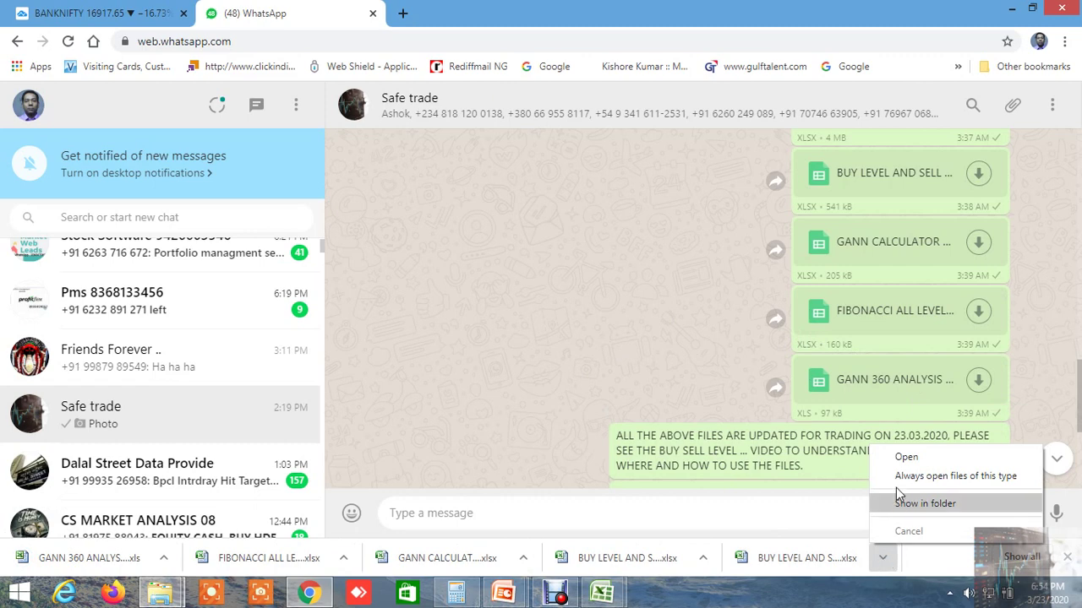
left_click(903, 456)
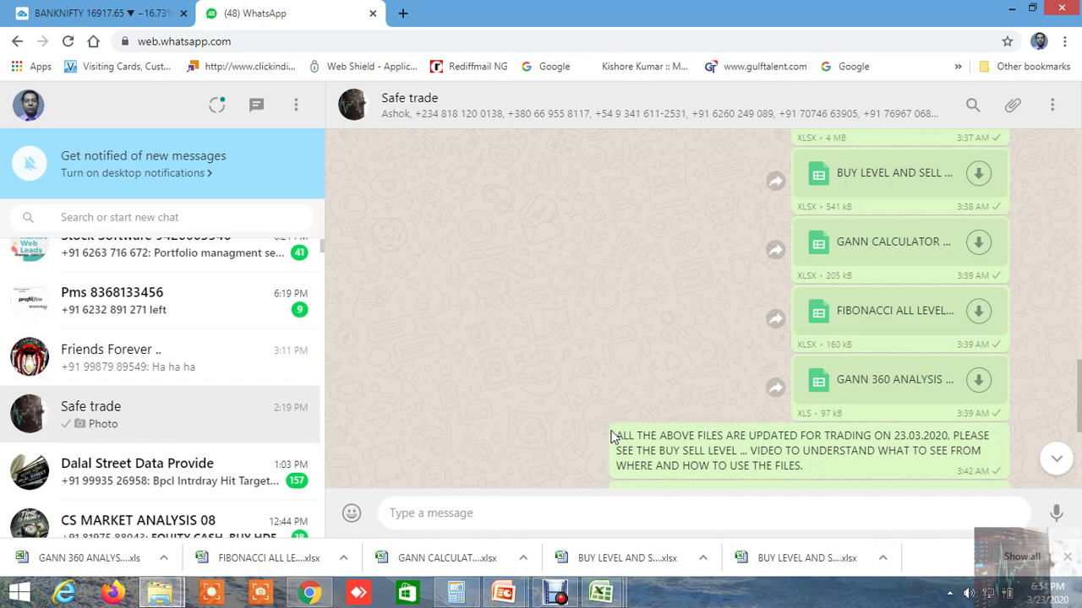
left_click(608, 593)
left_click(763, 503)
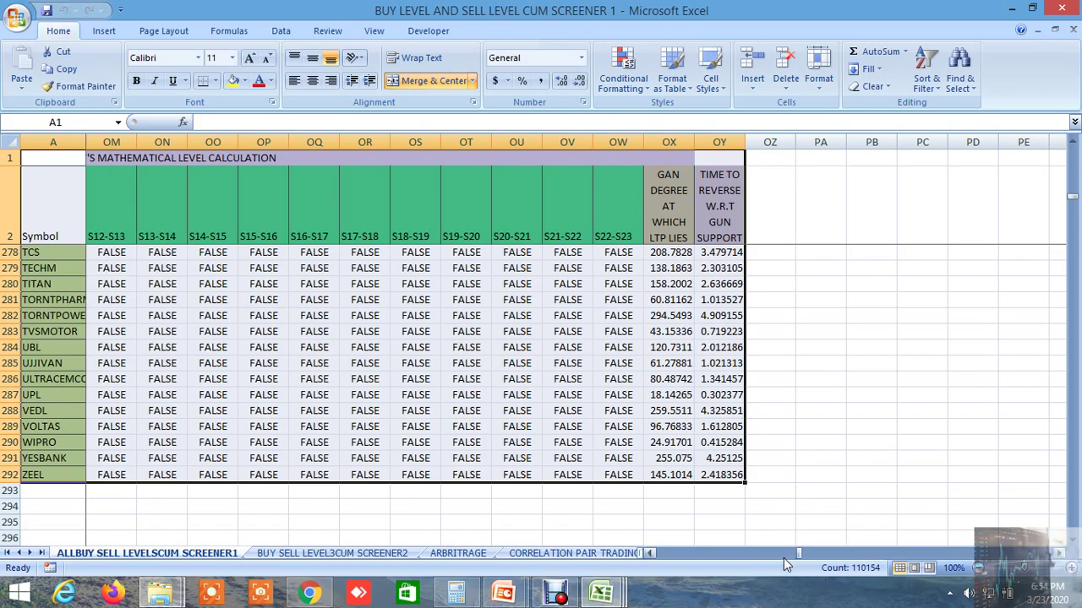
- Go to the start of the ALLBUY SELL LEVELSCUM SCREENER1 sheet and select ACC's buy-above value in cell I3
left_click_drag(783, 558, 644, 559)
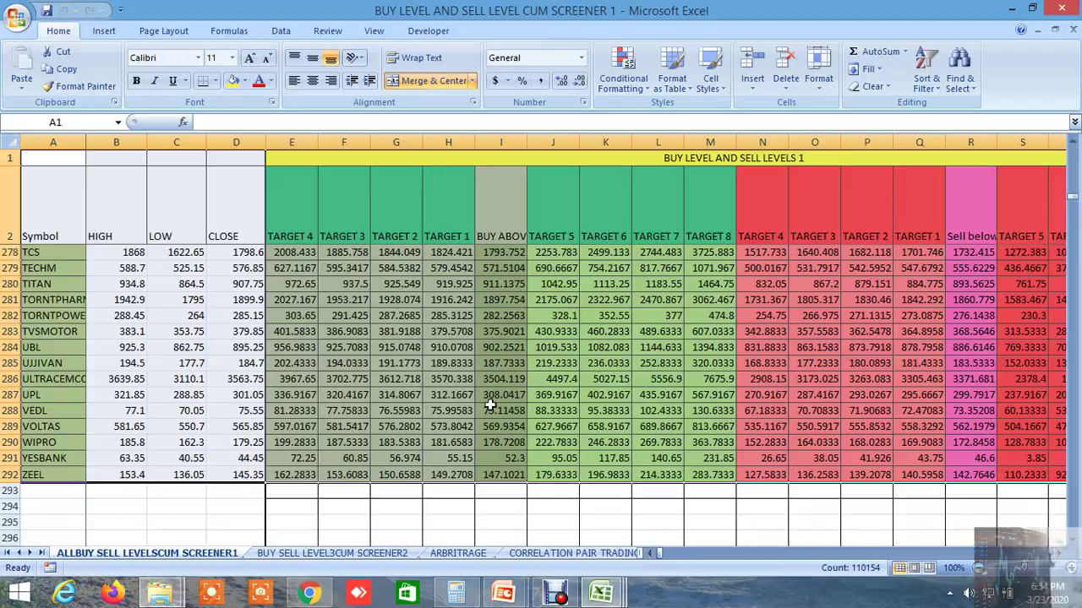
scroll(489, 407, "up", 20)
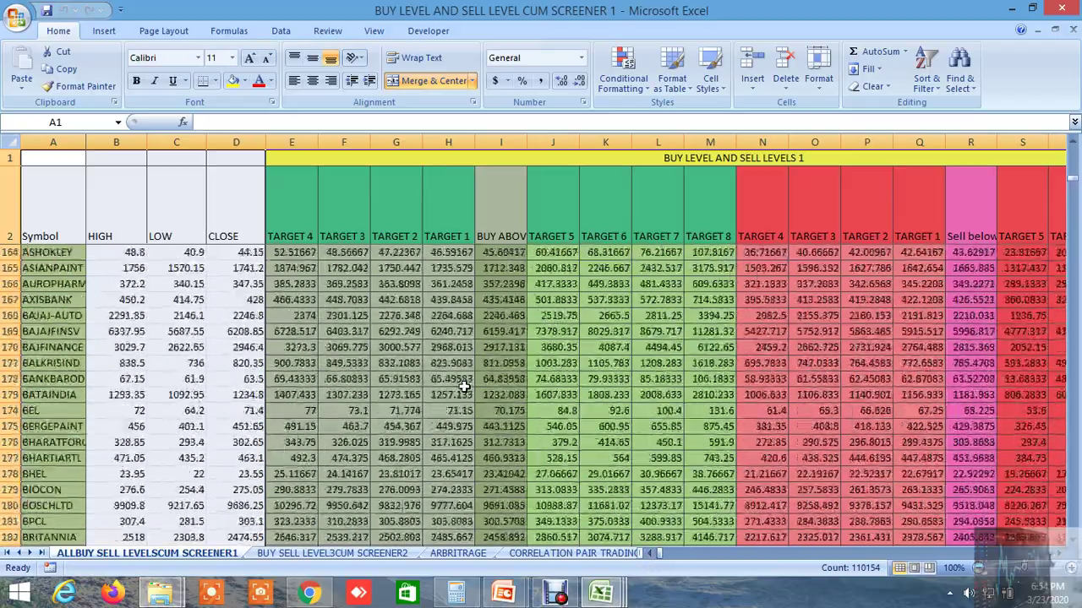
scroll(464, 386, "up", 20)
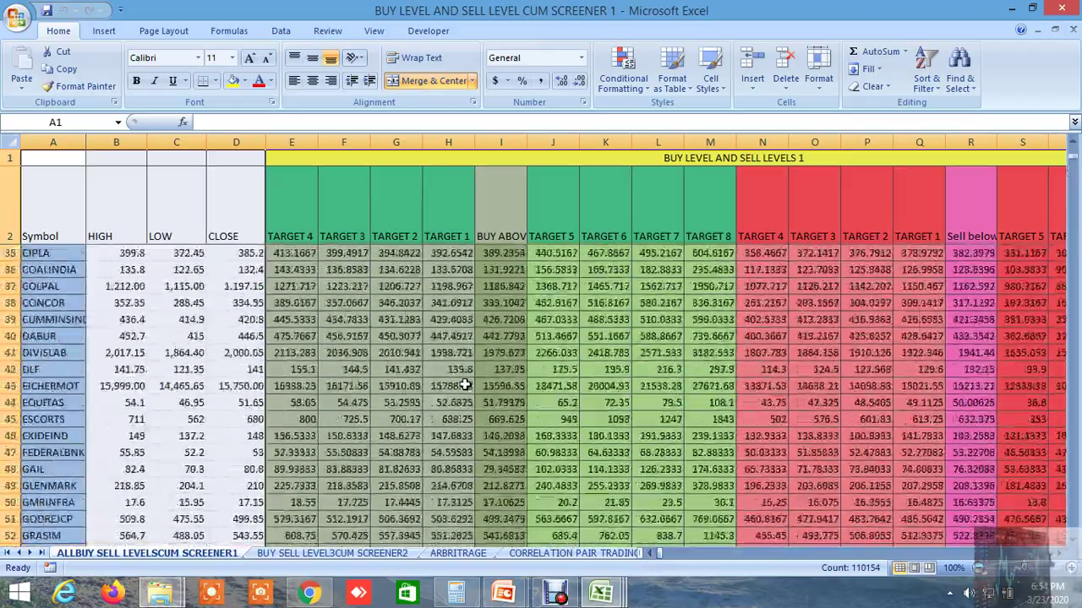
scroll(464, 386, "up", 11)
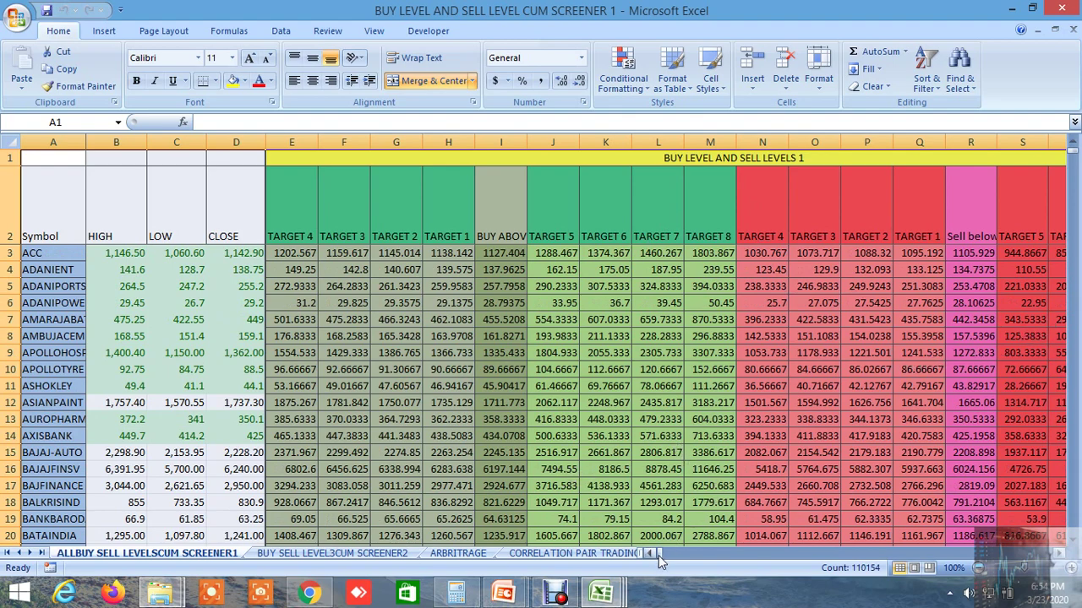
mouse_move(658, 555)
left_mouse_down()
mouse_move(714, 566)
mouse_move(656, 564)
left_mouse_up()
left_click(504, 256)
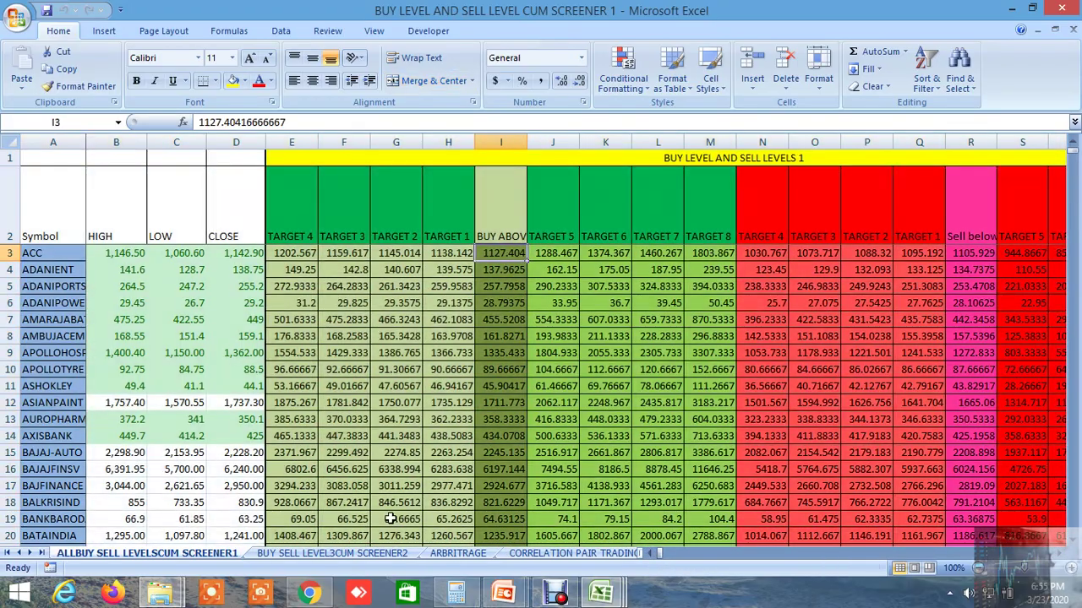
- Switch to the browser and open the second downloaded copy, BUY LEVEL AND SELL LEVEL CUM SCREENER 1 (1)
left_click(309, 593)
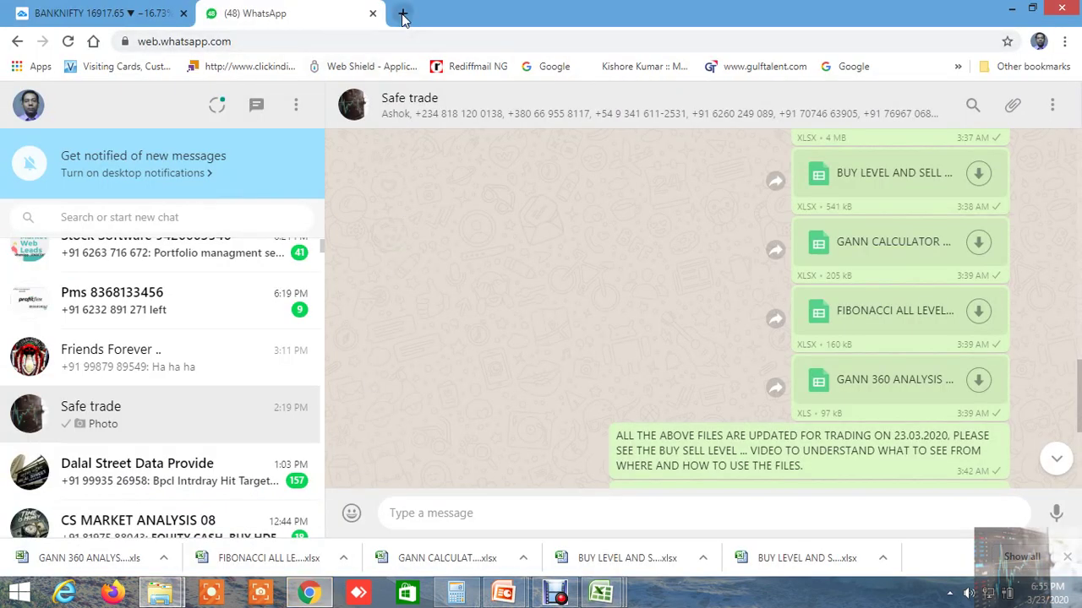
left_click(152, 17)
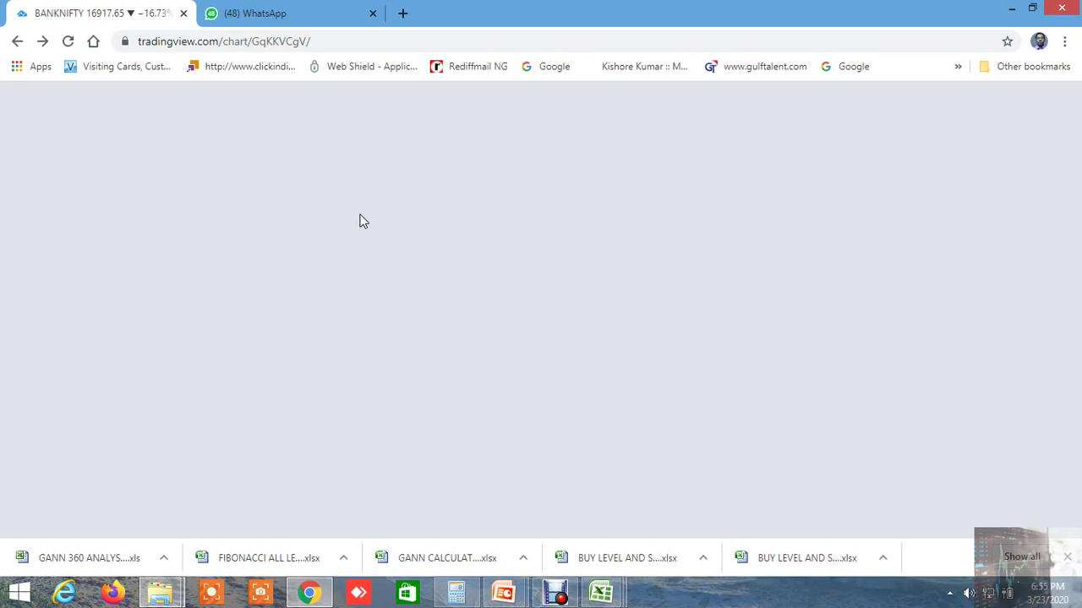
left_click(705, 559)
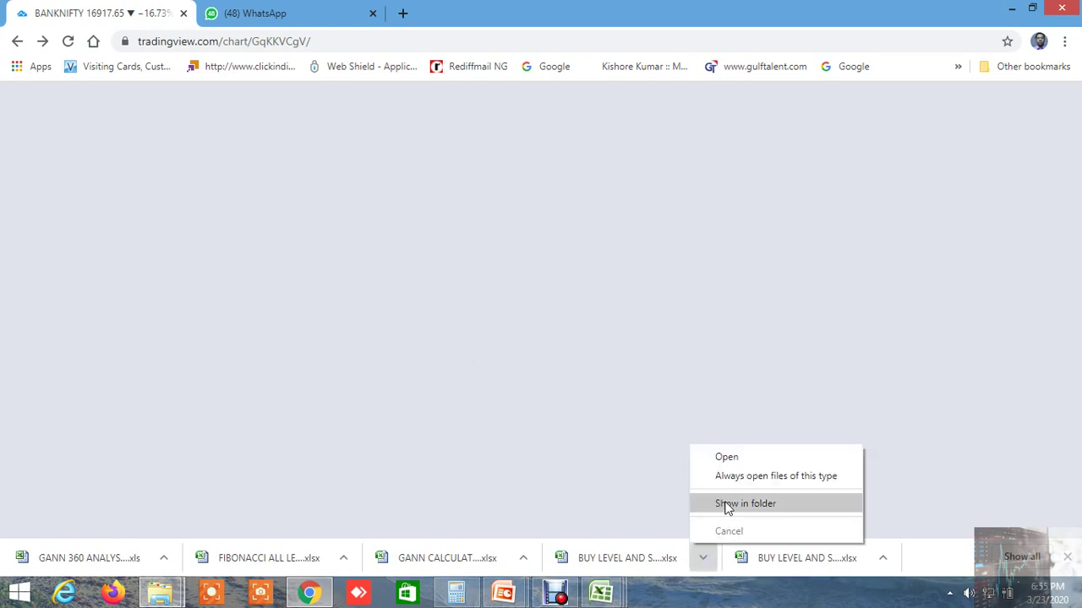
left_click(734, 458)
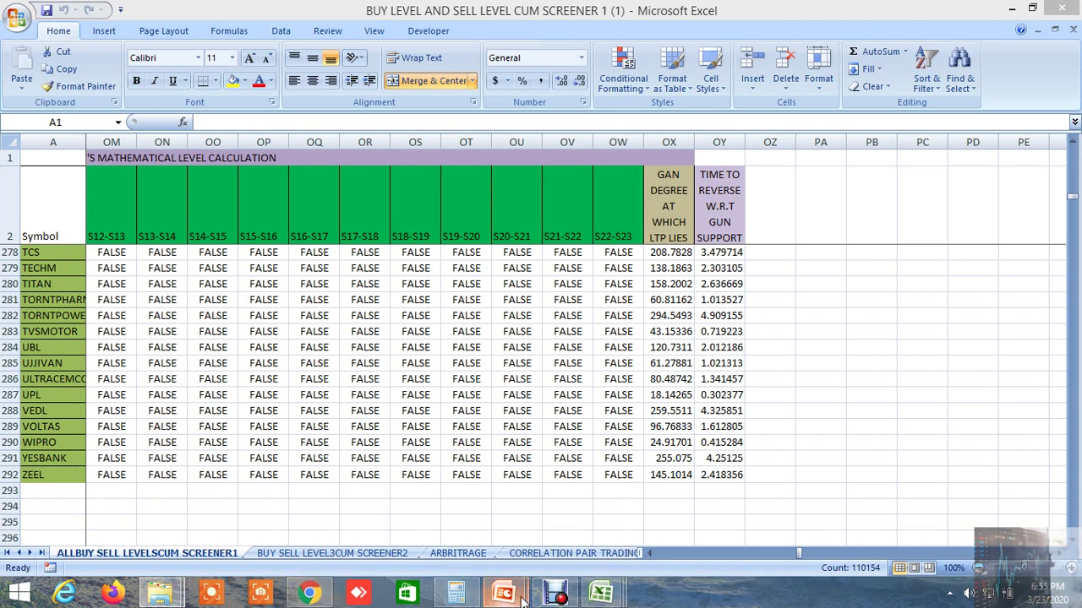
- Compare the open BUY LEVEL AND SELL LEVEL CUM SCREENER and CUM SCREENER 1 workbooks by switching between their Excel windows
mouse_move(601, 593)
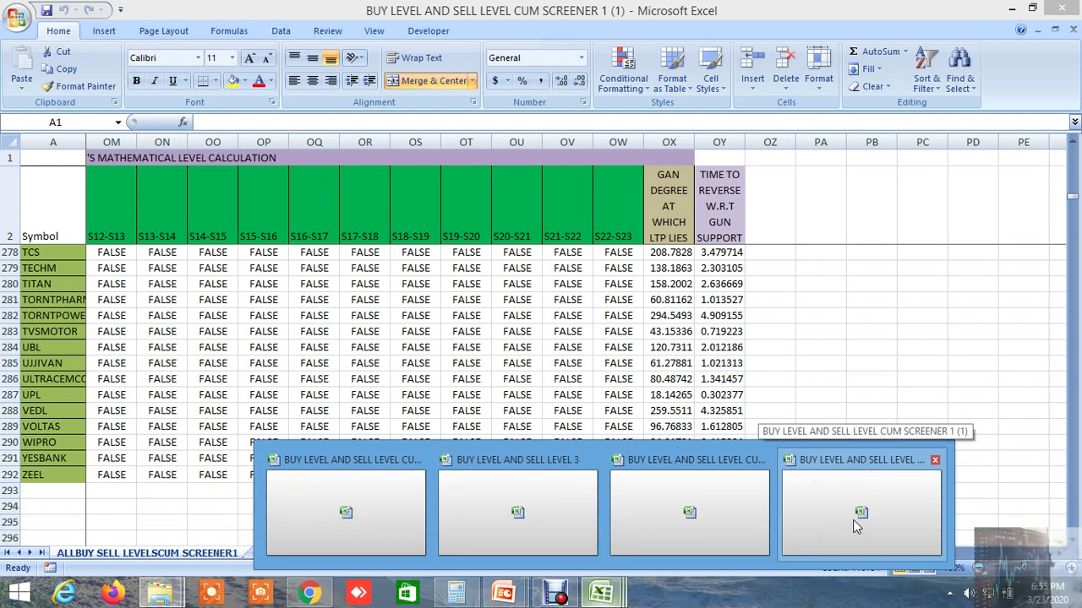
left_click(730, 505)
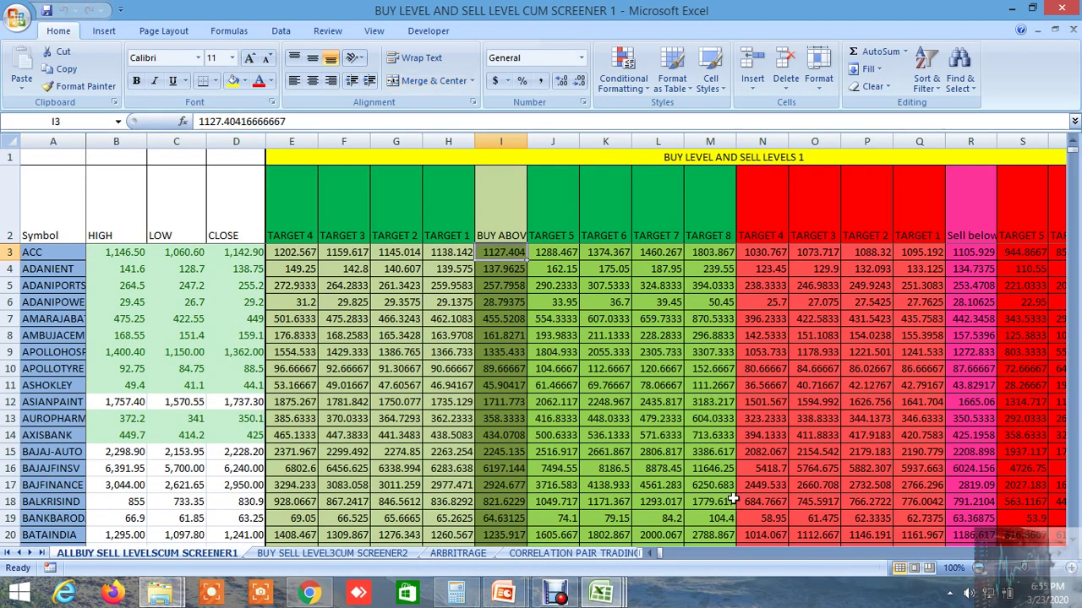
mouse_move(621, 586)
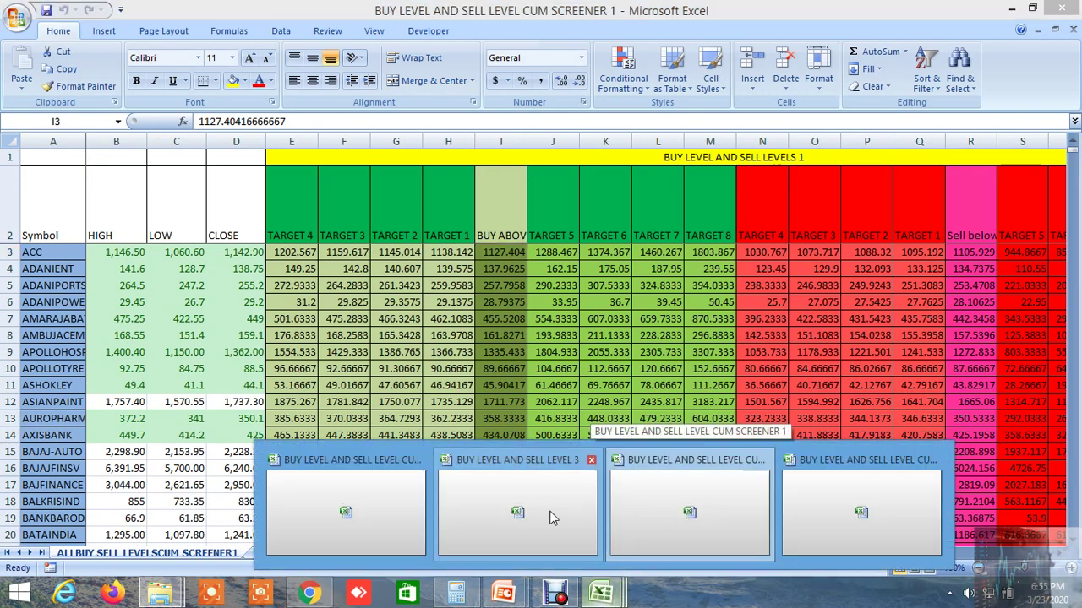
left_click(362, 492)
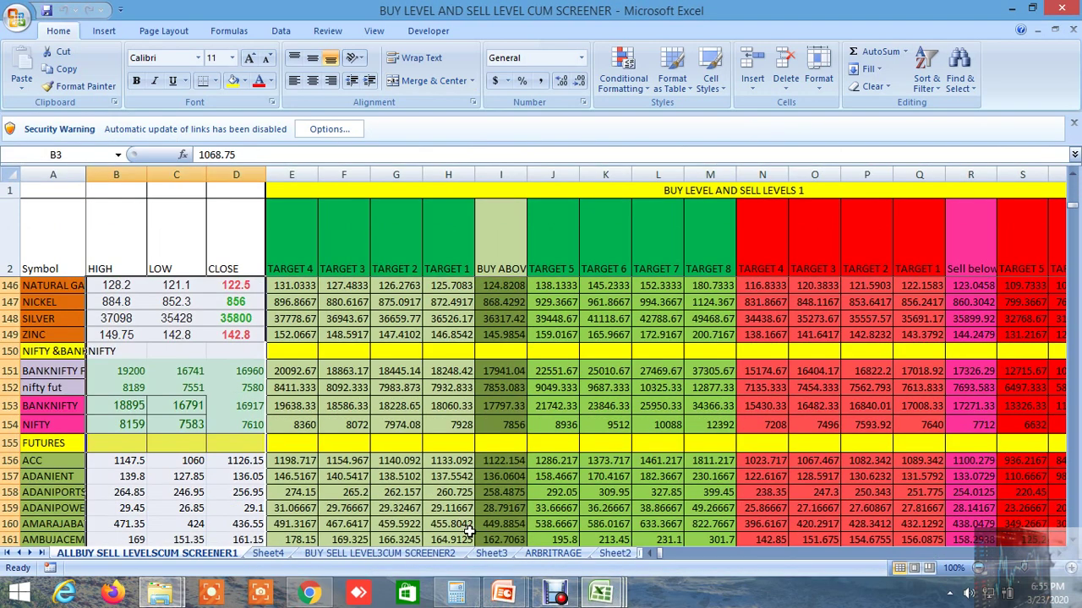
mouse_move(601, 592)
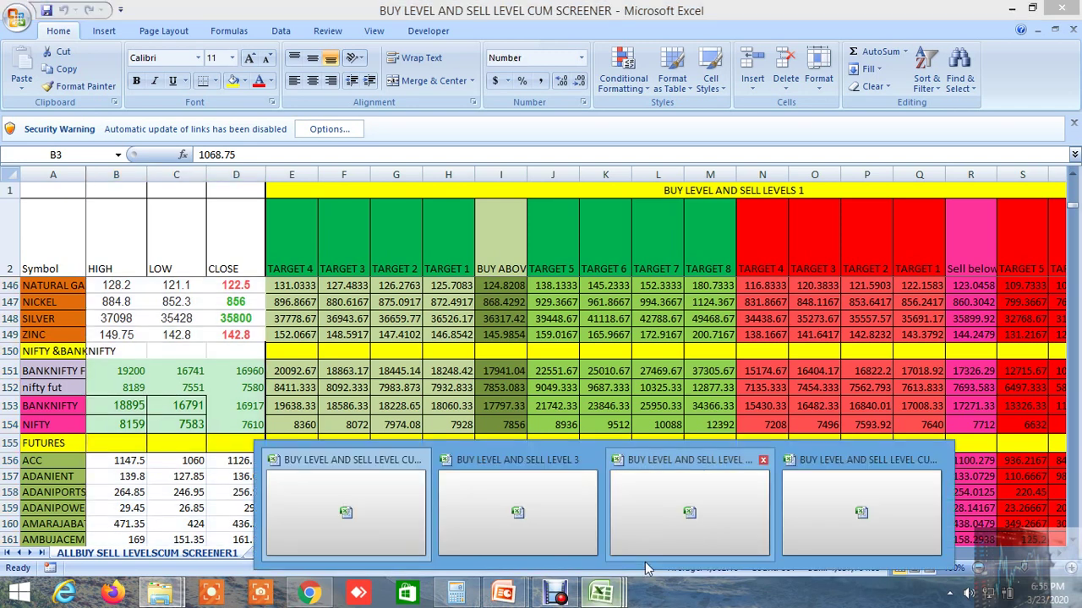
left_click(839, 519)
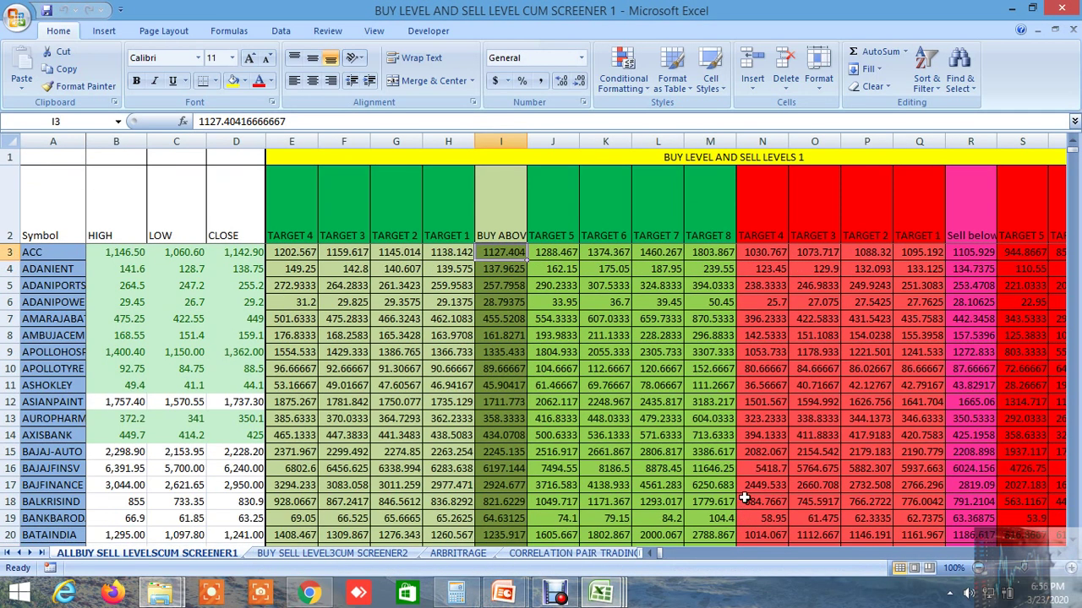
mouse_move(601, 592)
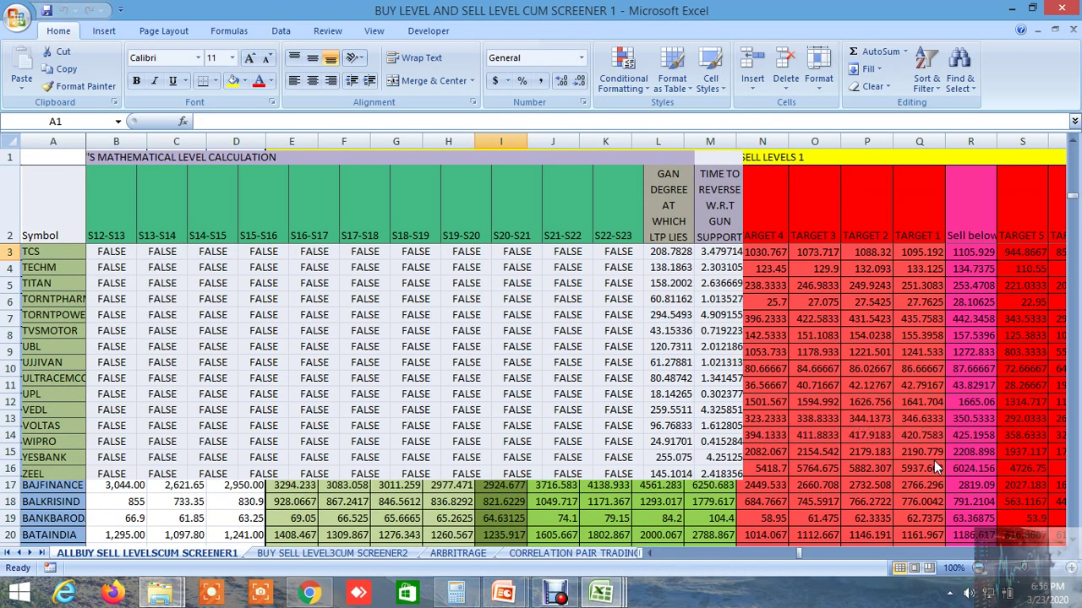
left_click(935, 462)
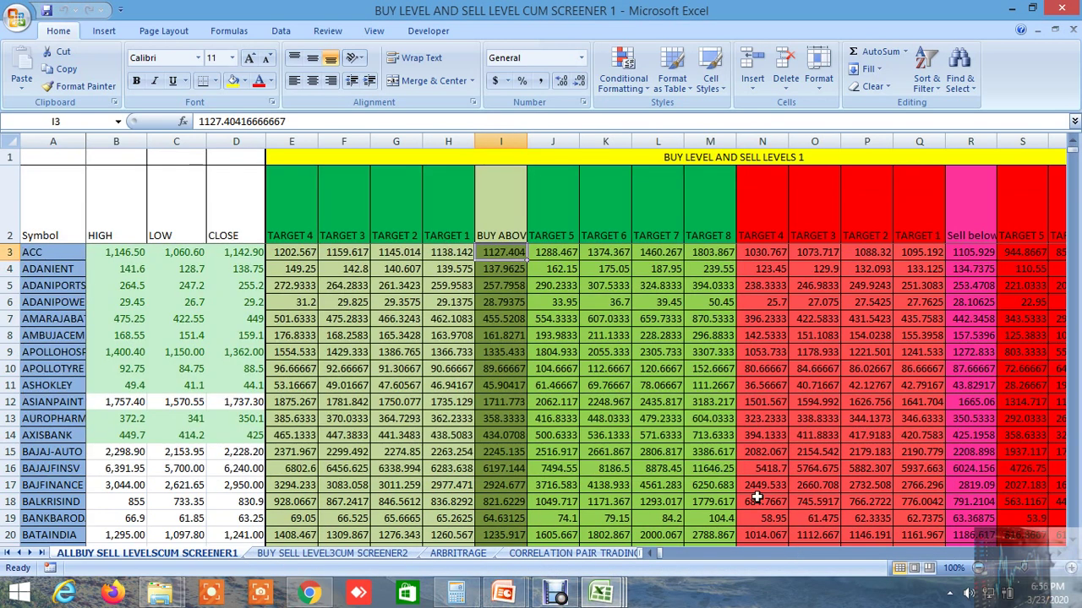
- Open the duplicate download BUY LEVEL AND SELL LEVEL CUM SCREENER 1 (1) from the browser, view it in Excel and close it
left_click(309, 593)
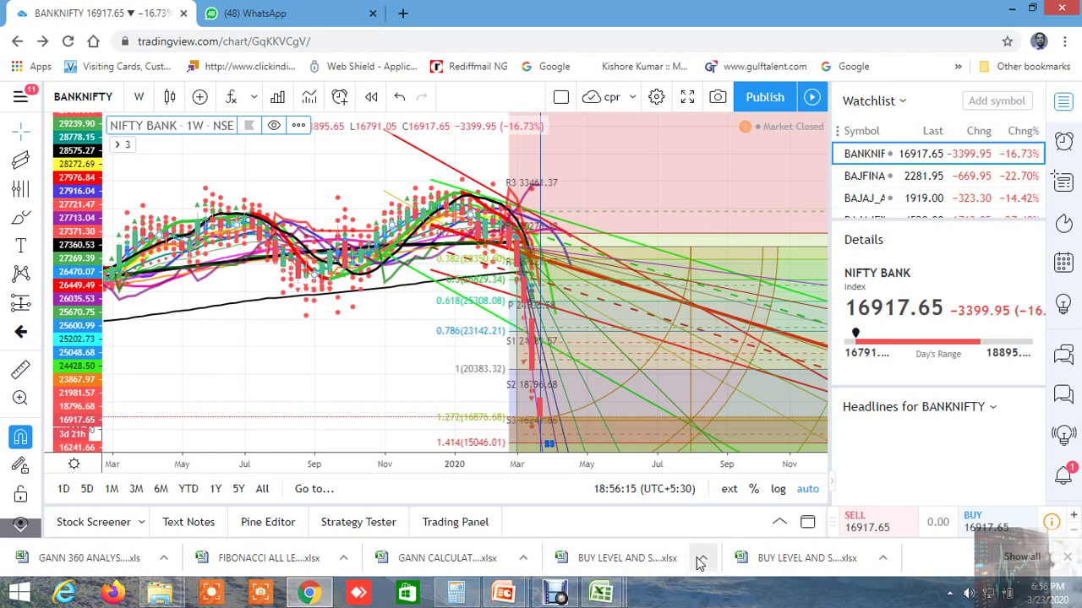
left_click(699, 561)
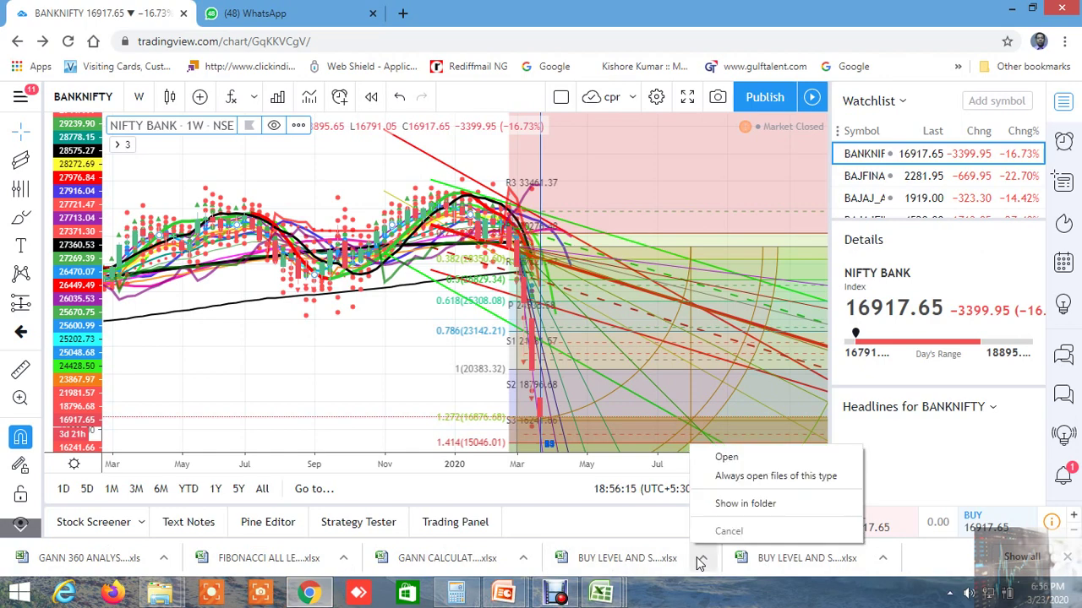
left_click(728, 454)
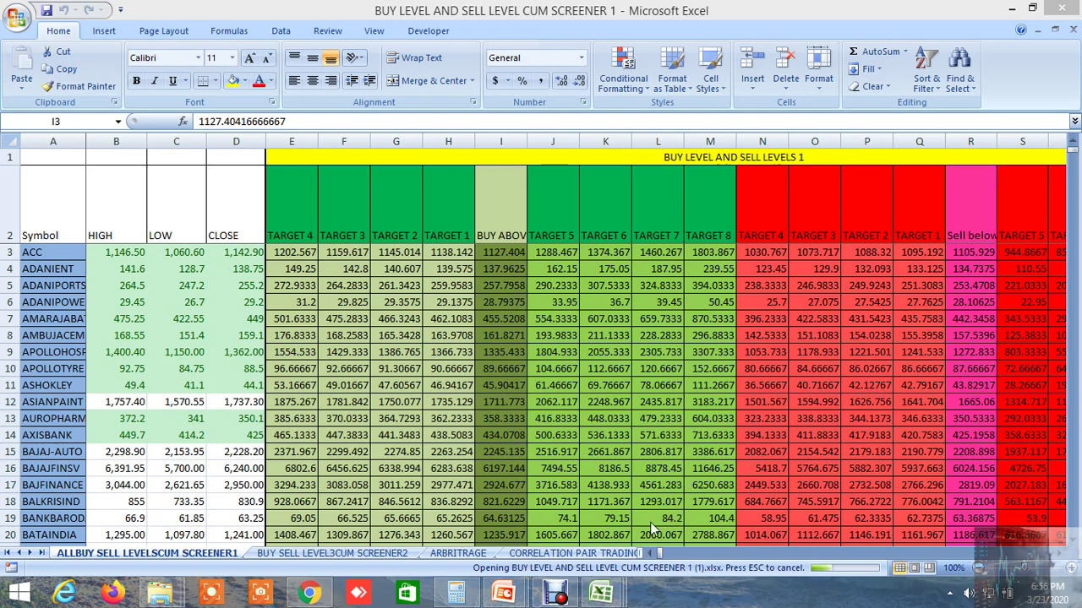
mouse_move(601, 592)
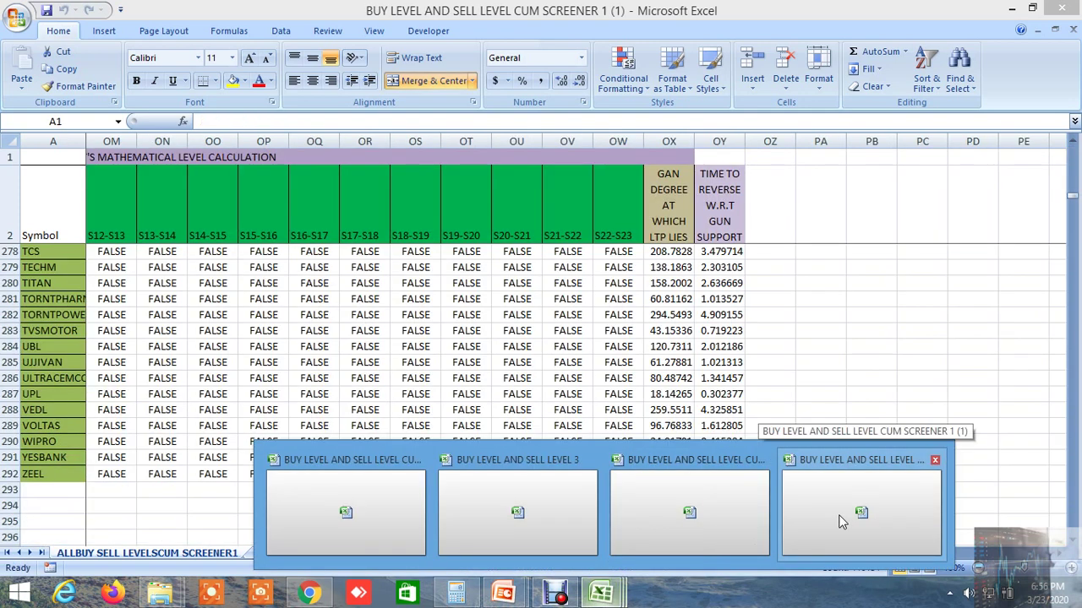
left_click(840, 521)
left_click(1063, 7)
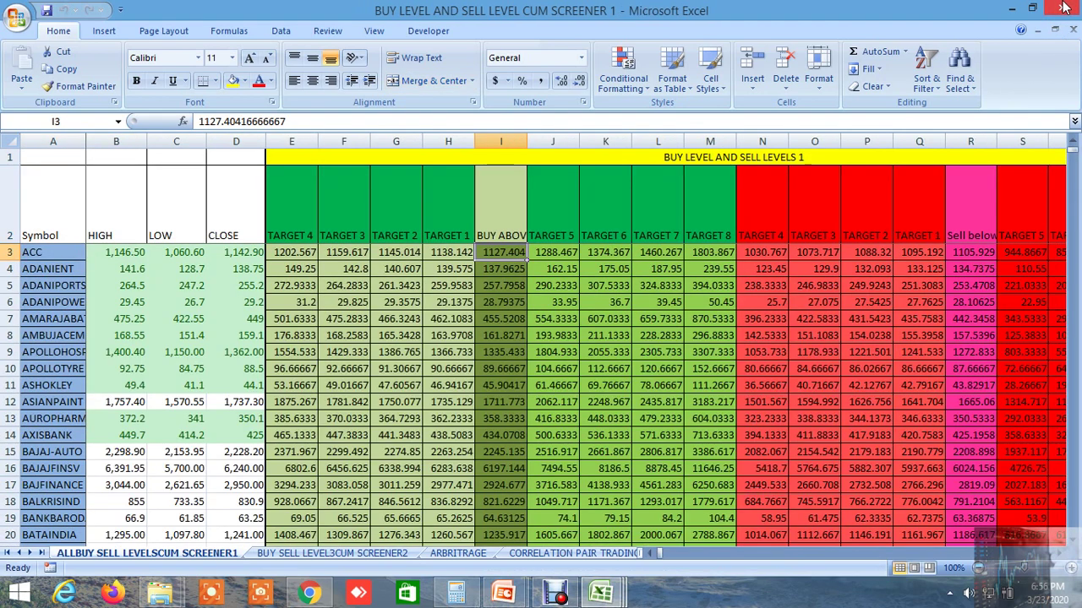
- Return to the Safe trade chat in WhatsApp Web and download the 541 kB BUY LEVEL AND SELL LEVEL 4 workbook
left_click(310, 593)
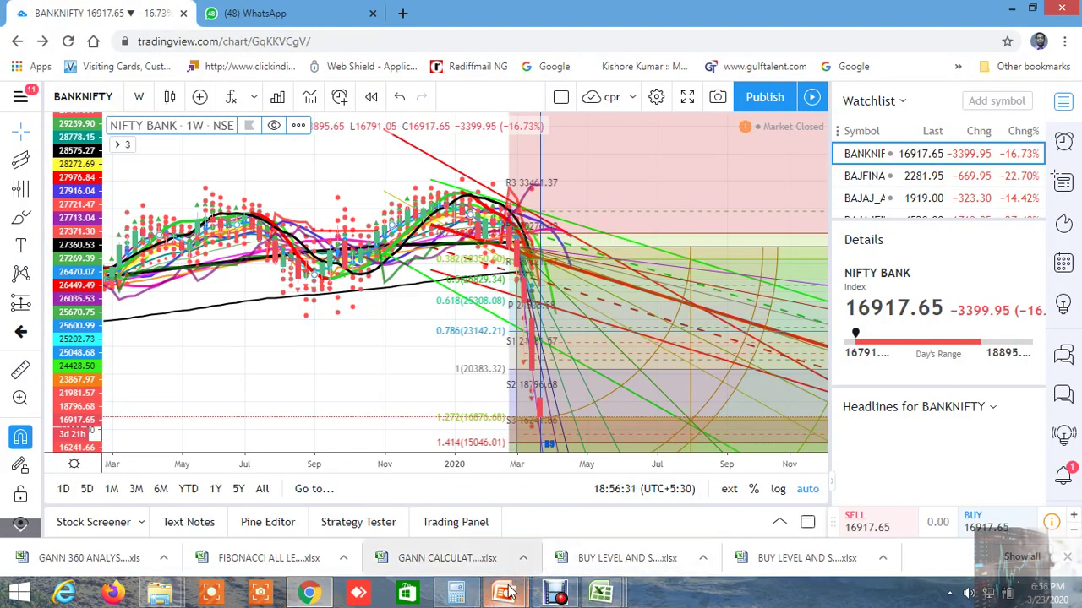
left_click(304, 17)
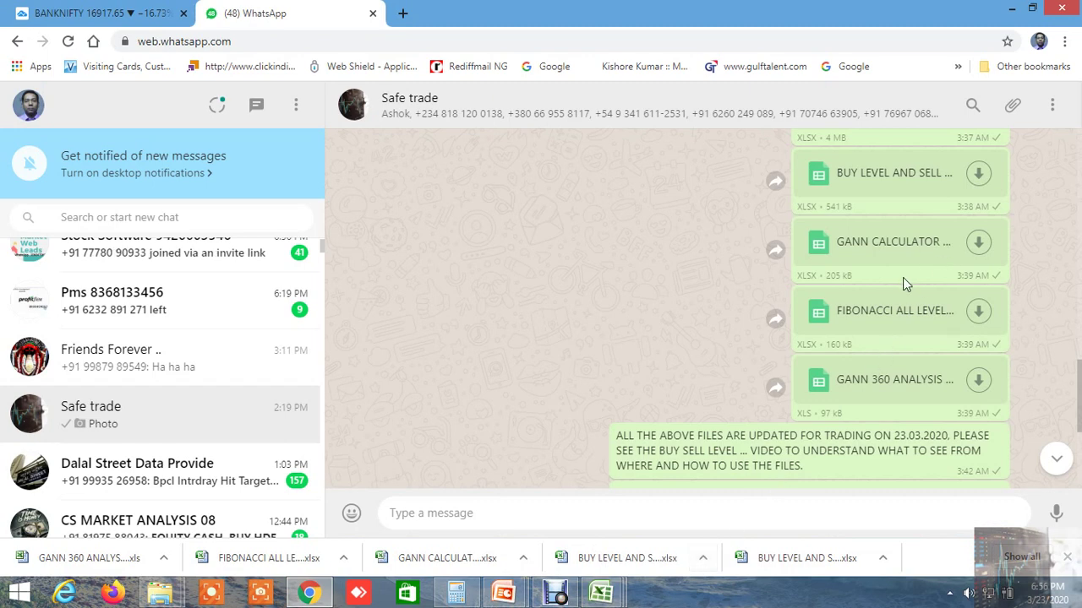
scroll(879, 292, "up", 3)
scroll(664, 333, "up", 1)
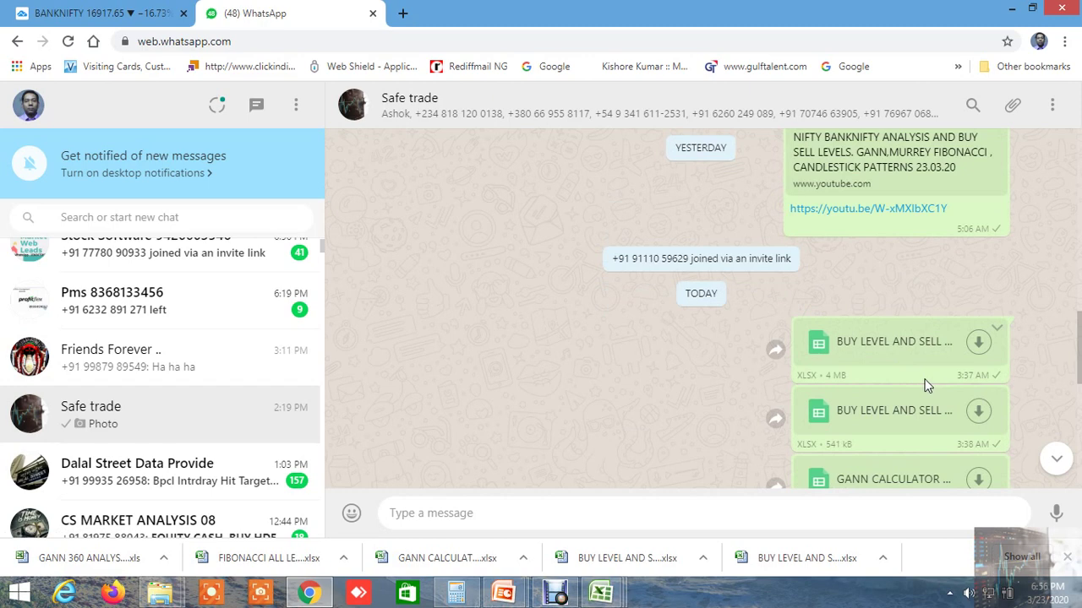
scroll(925, 381, "down", 1)
scroll(947, 355, "down", 1)
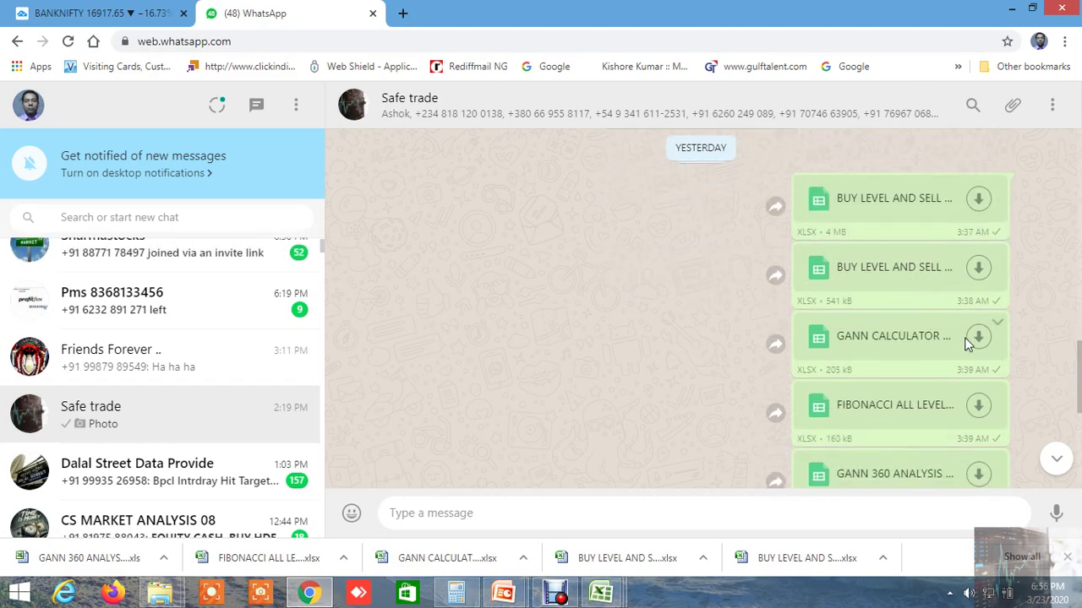
left_click(971, 257)
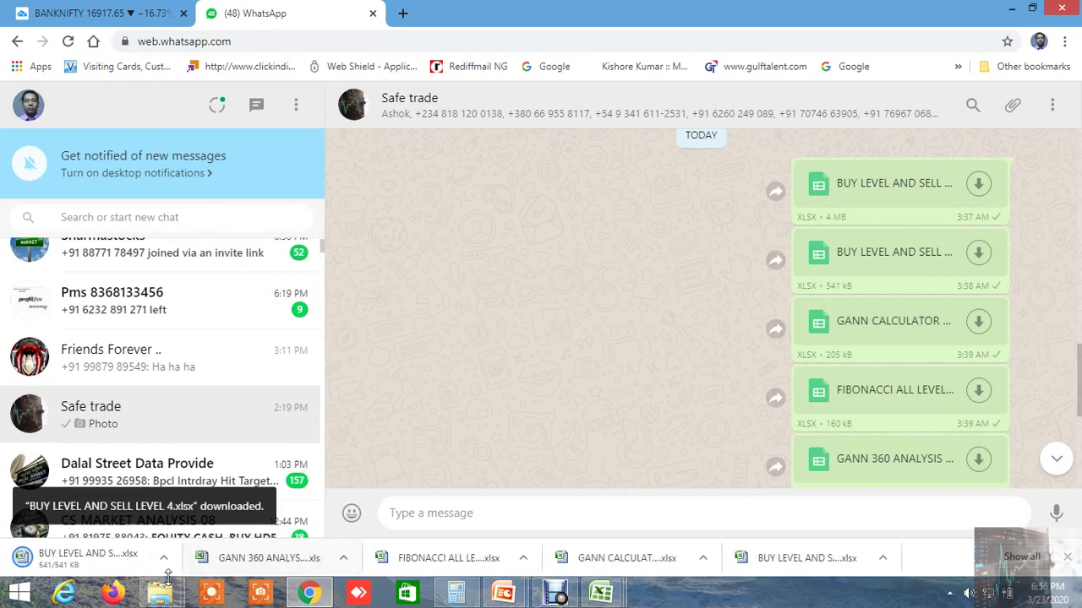
- Open the downloaded BUY LEVEL AND SELL LEVEL 4 workbook in Excel and select APOLLOTYRE's uptrend T3 value in cell I11
left_click(164, 557)
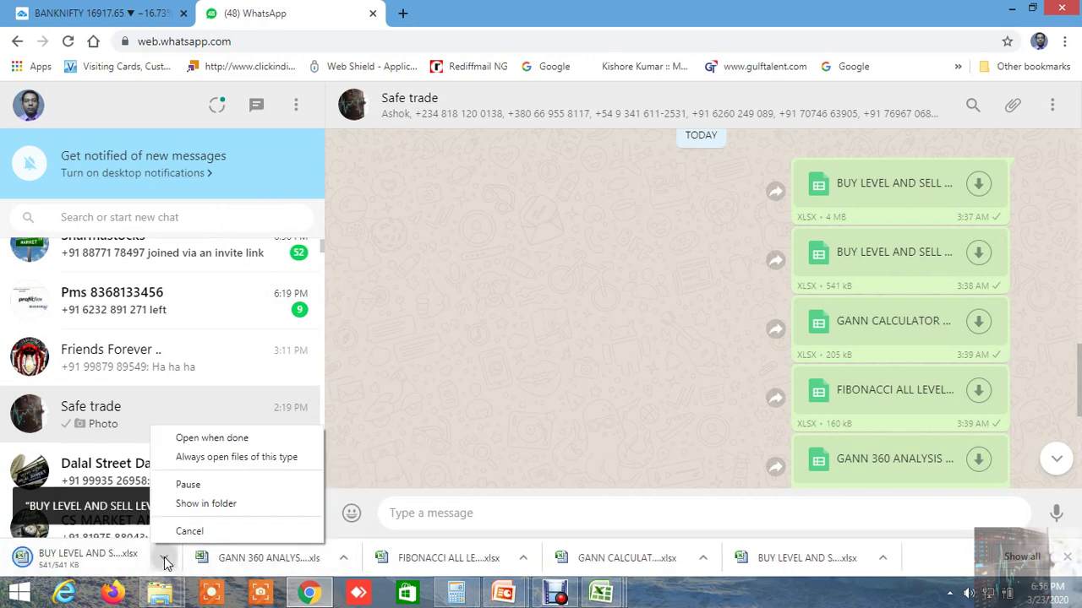
left_click(427, 377)
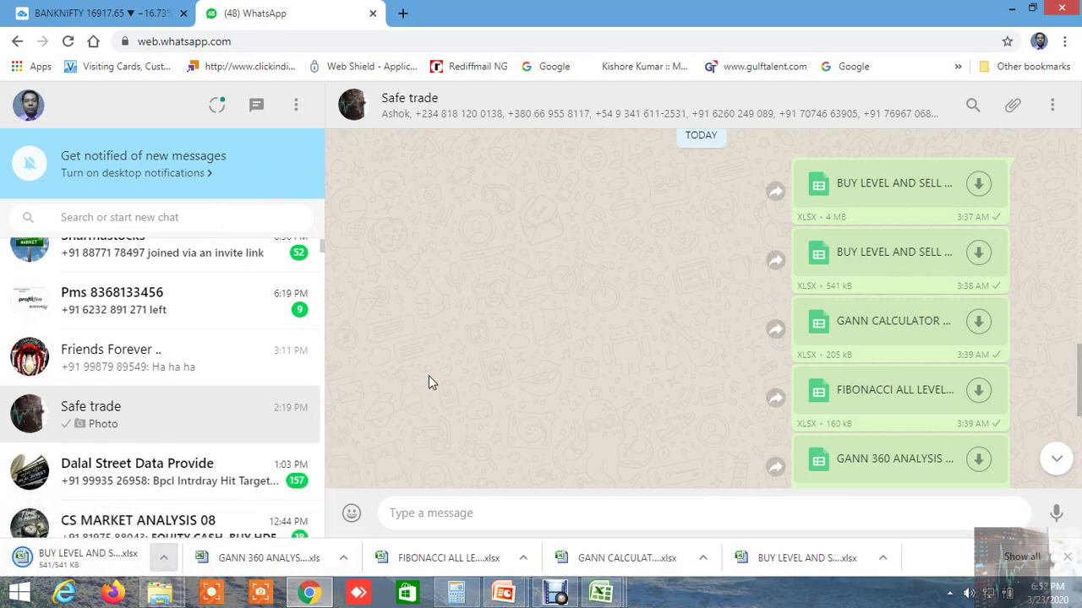
left_click(164, 558)
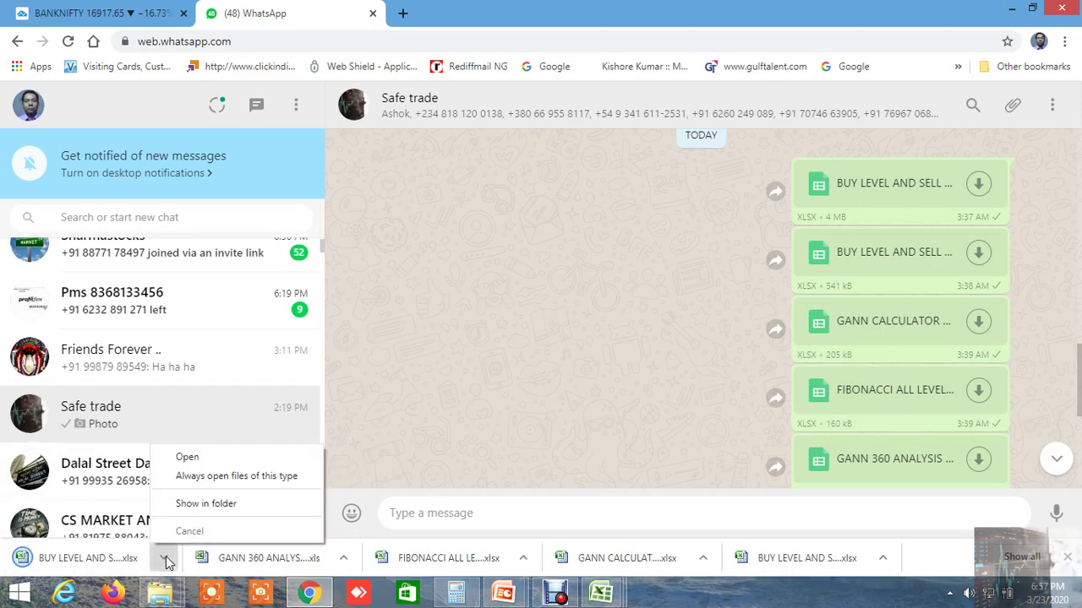
left_click(201, 466)
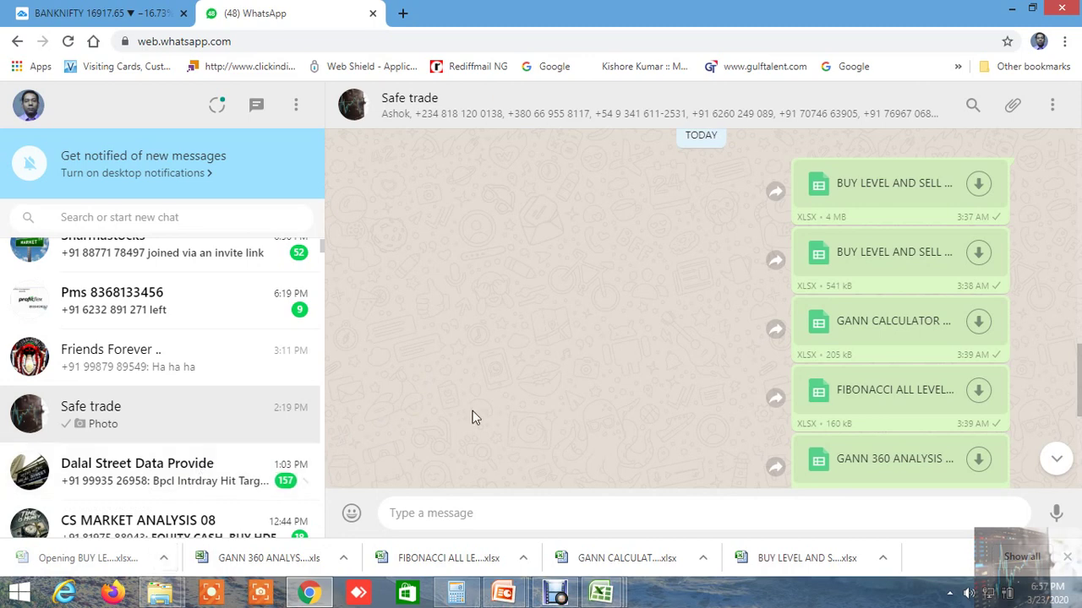
mouse_move(601, 594)
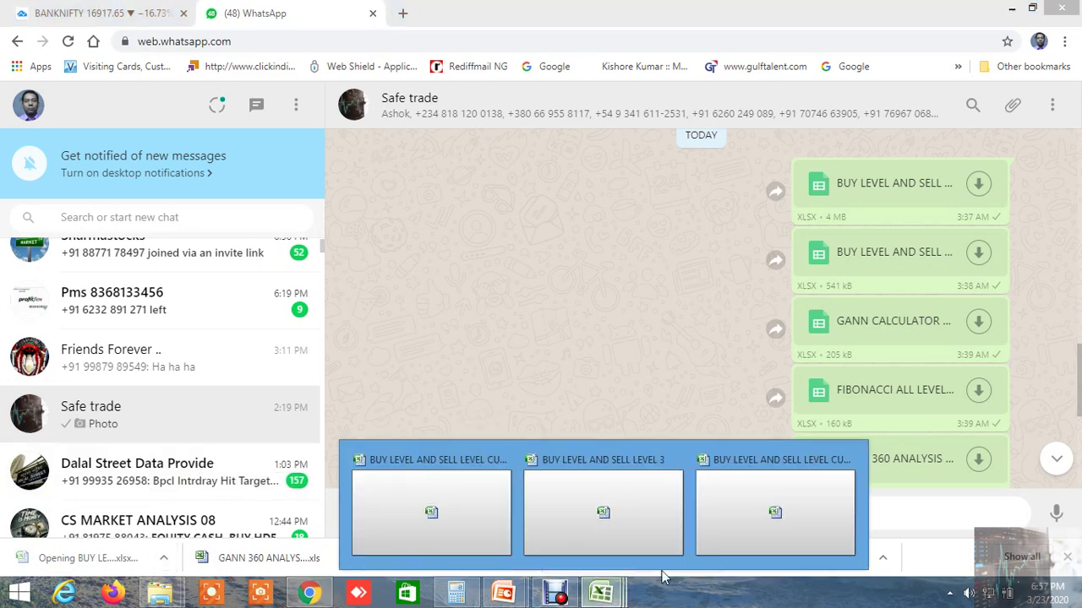
left_click(760, 508)
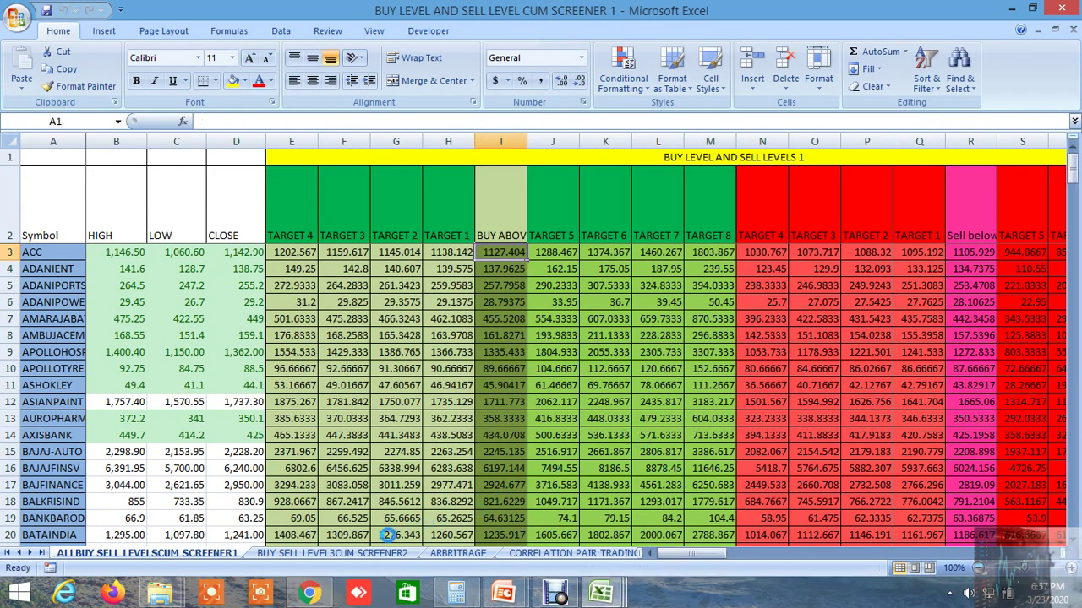
key("ctrl+Tab")
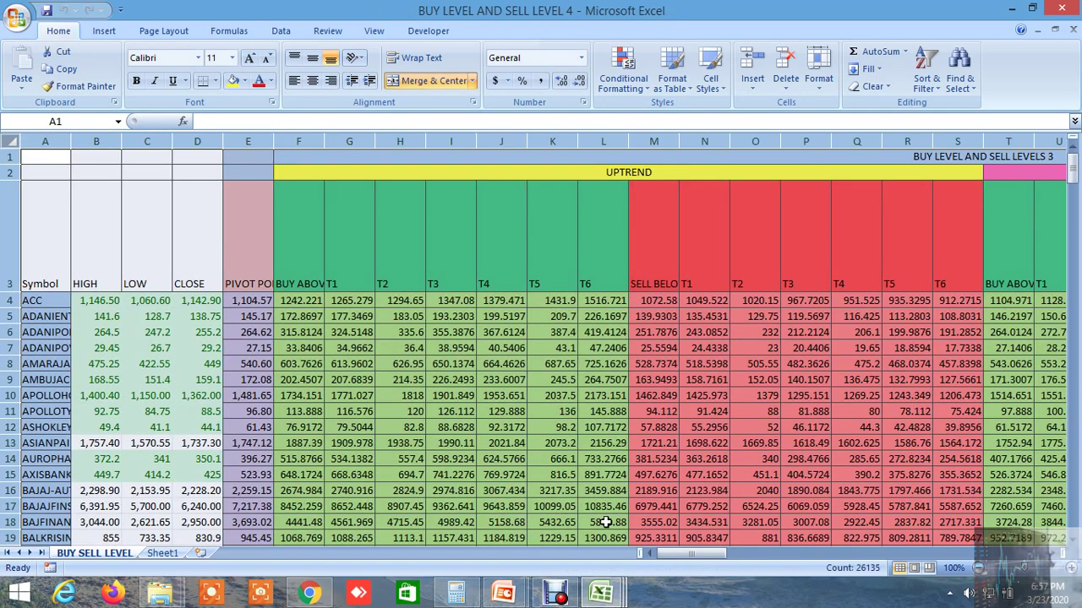
left_click(431, 412)
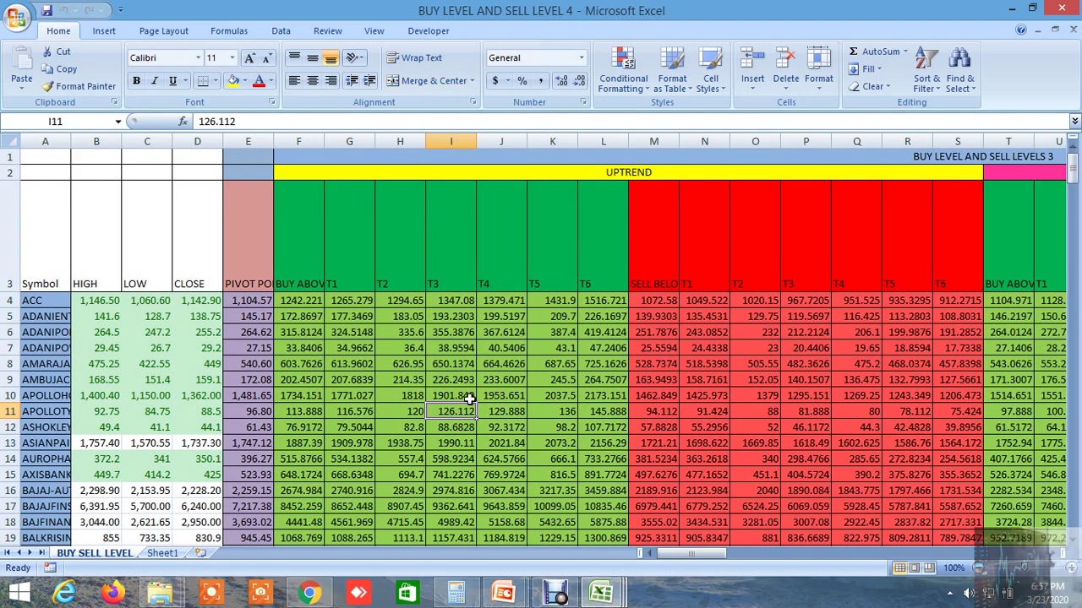
- Switch back to the Safe trade chat and the downloaded workbooks in the browser
left_click(322, 588)
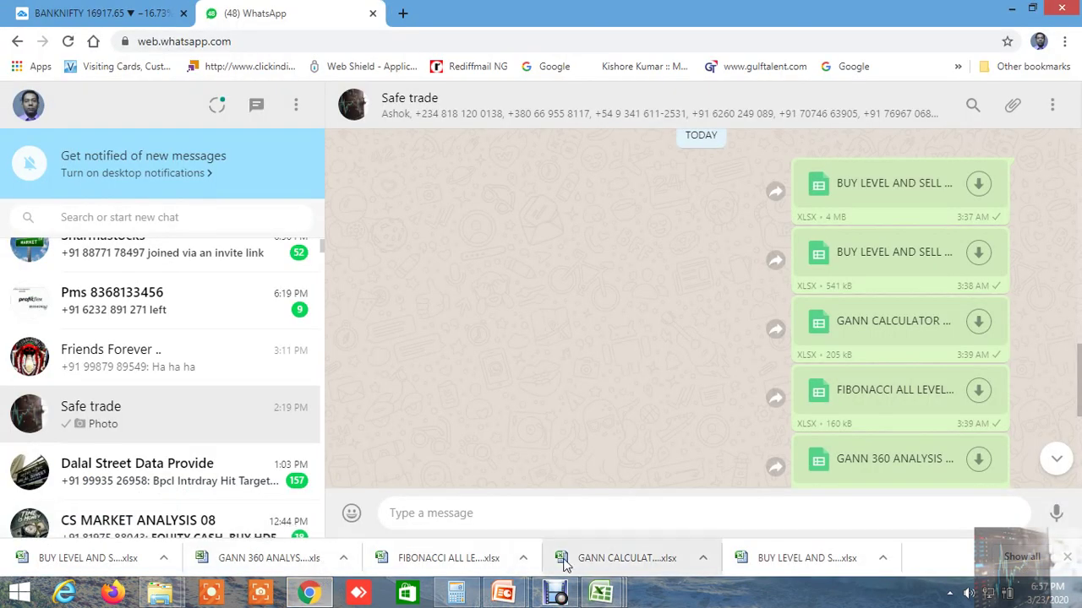
- Open the downloaded GANN CALCULATOR workbook and look over the Gann angle levels from its first columns
left_click(702, 557)
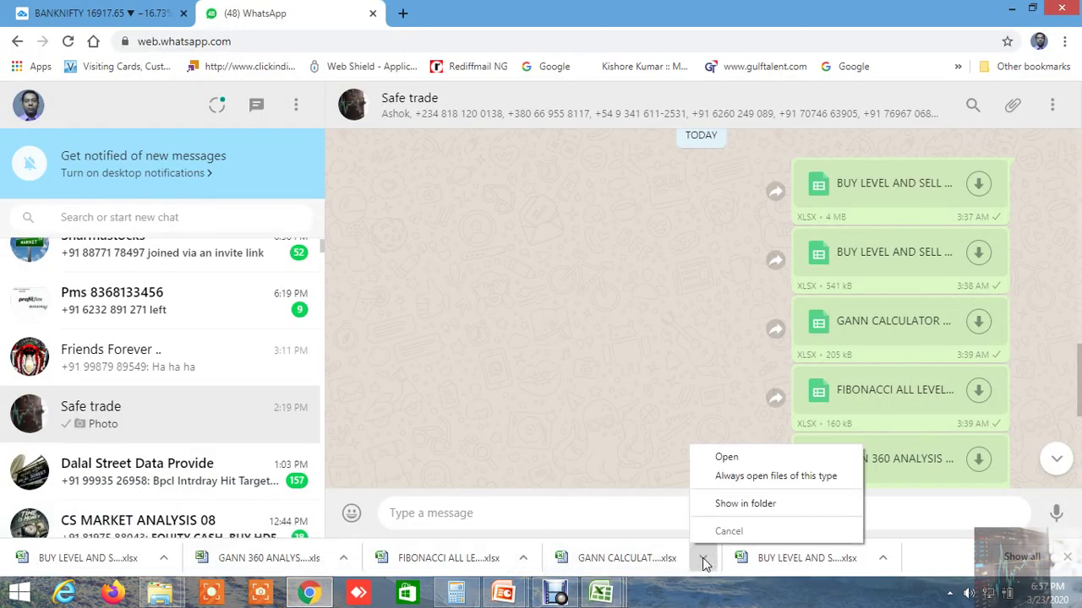
left_click(724, 457)
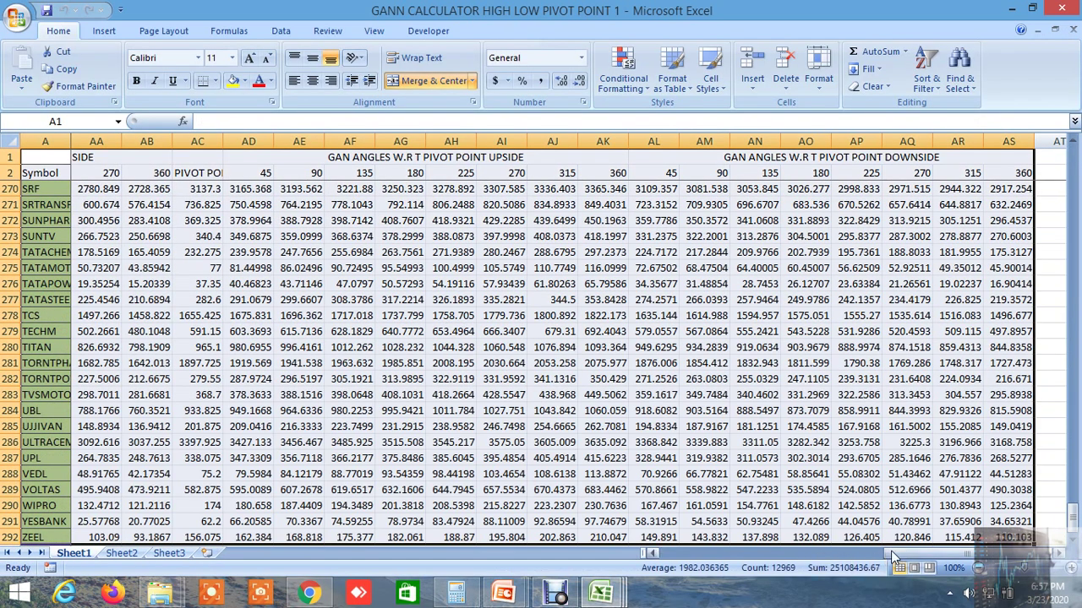
left_click_drag(890, 550, 655, 551)
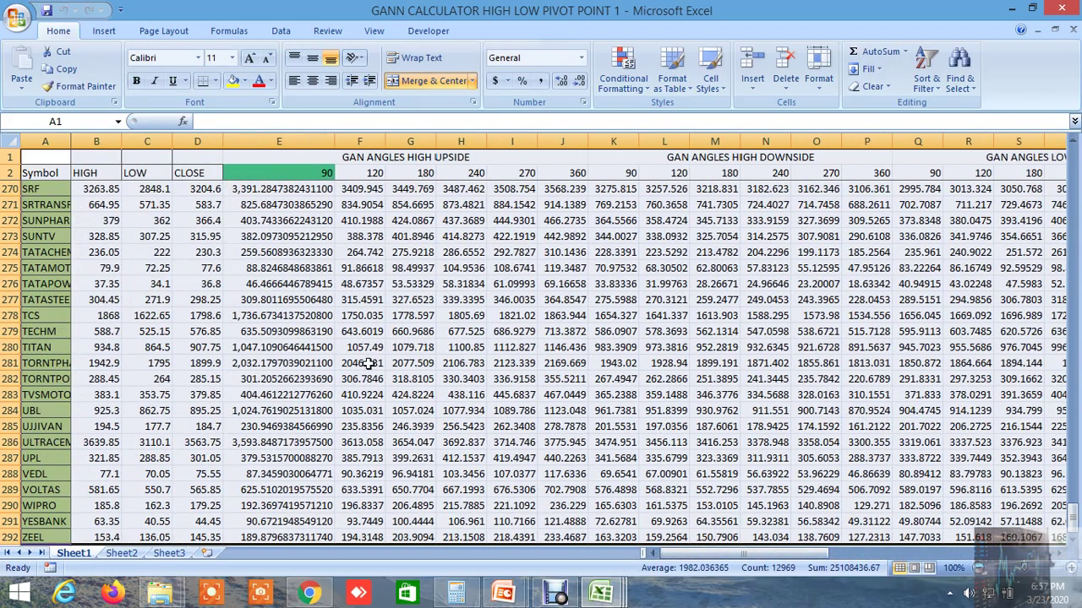
scroll(350, 427, "down", 5)
scroll(349, 426, "up", 5)
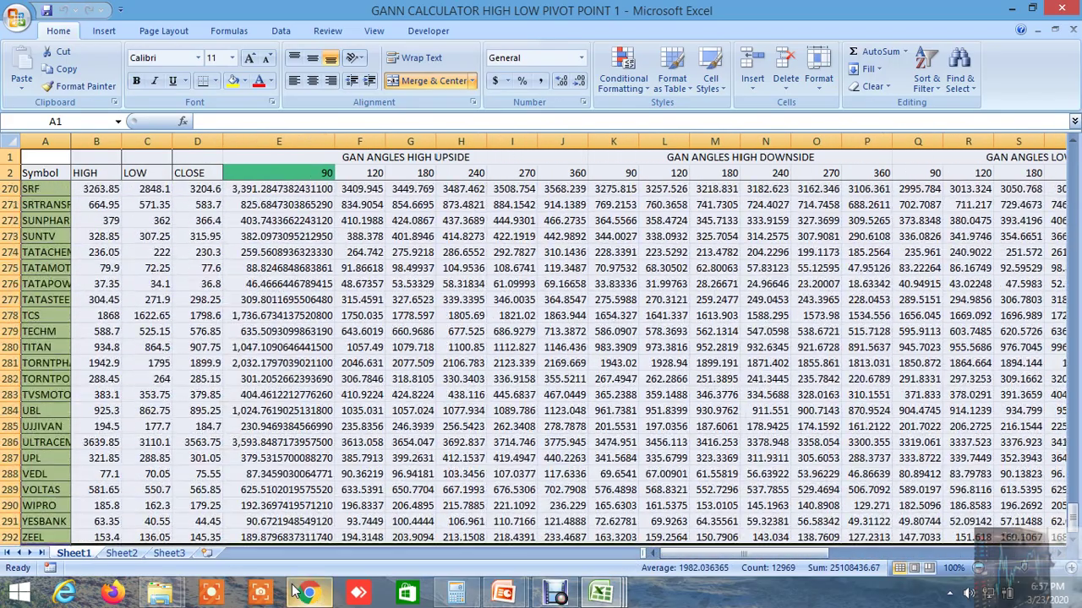
- Return to the browser and open the downloaded FIBONACCI ALL LEVELS workbook
left_click(307, 593)
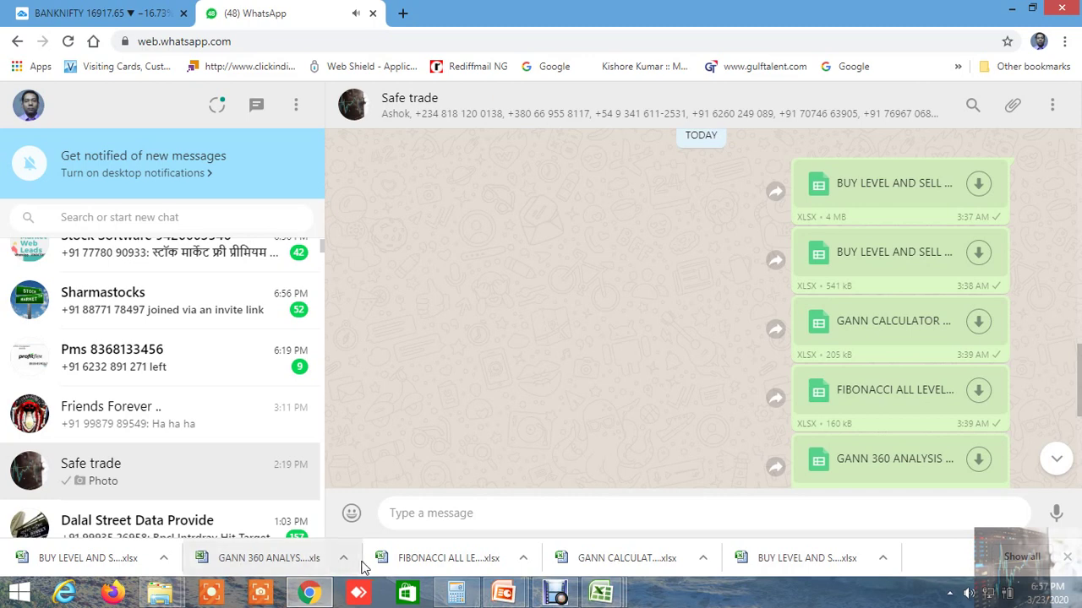
left_click(525, 559)
left_click(547, 456)
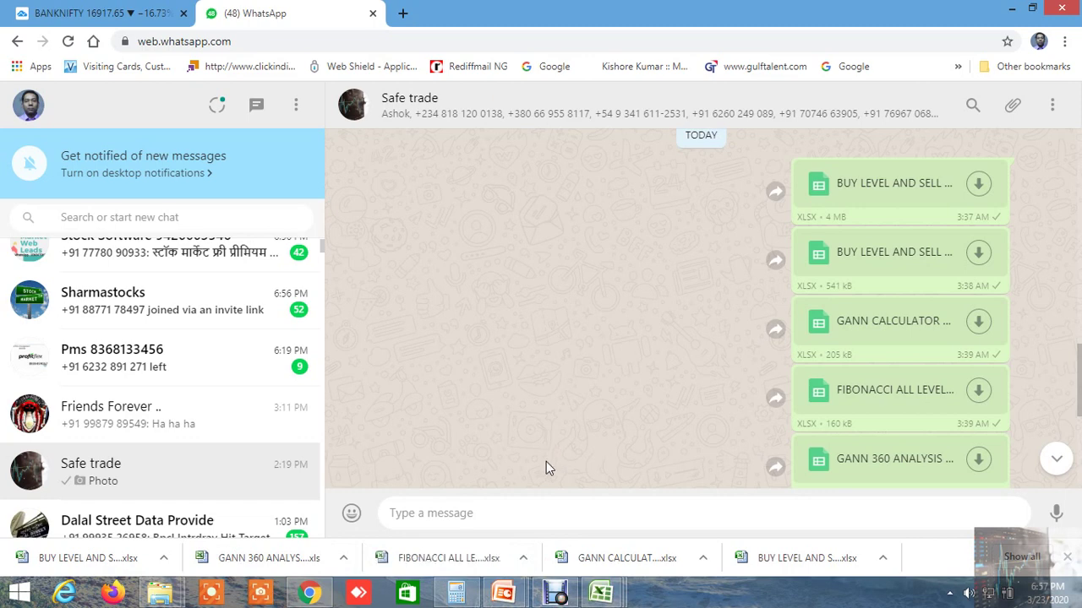
left_click(601, 593)
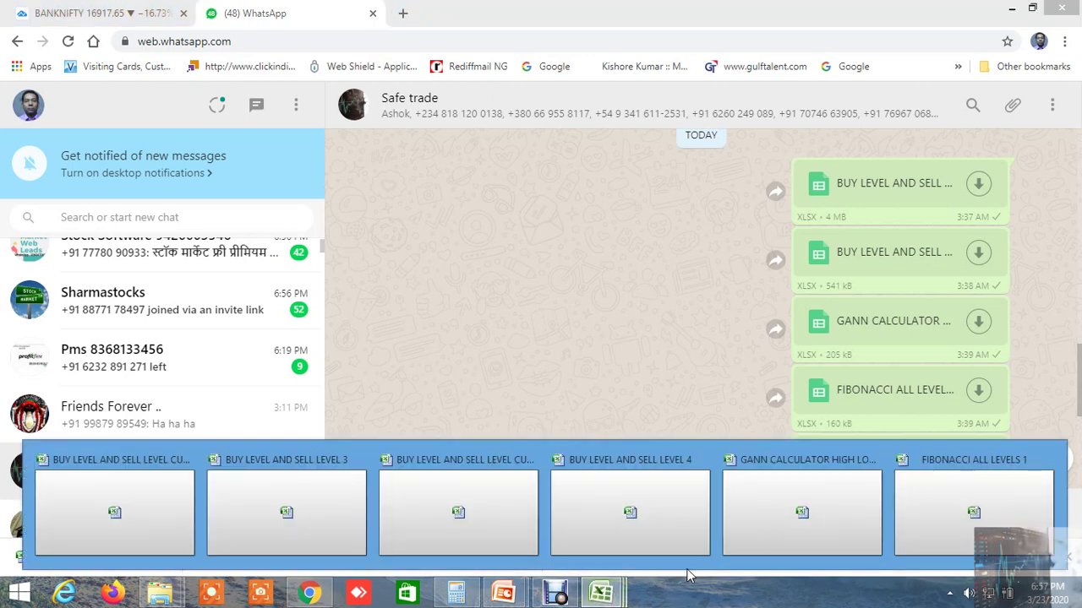
left_click(474, 388)
- Open the downloaded GANN 360 ANALYSIS workbook and bring it to the front, viewing the CPR pivot points in FIBONACCI ALL LEVELS 1 on the way
left_click(344, 559)
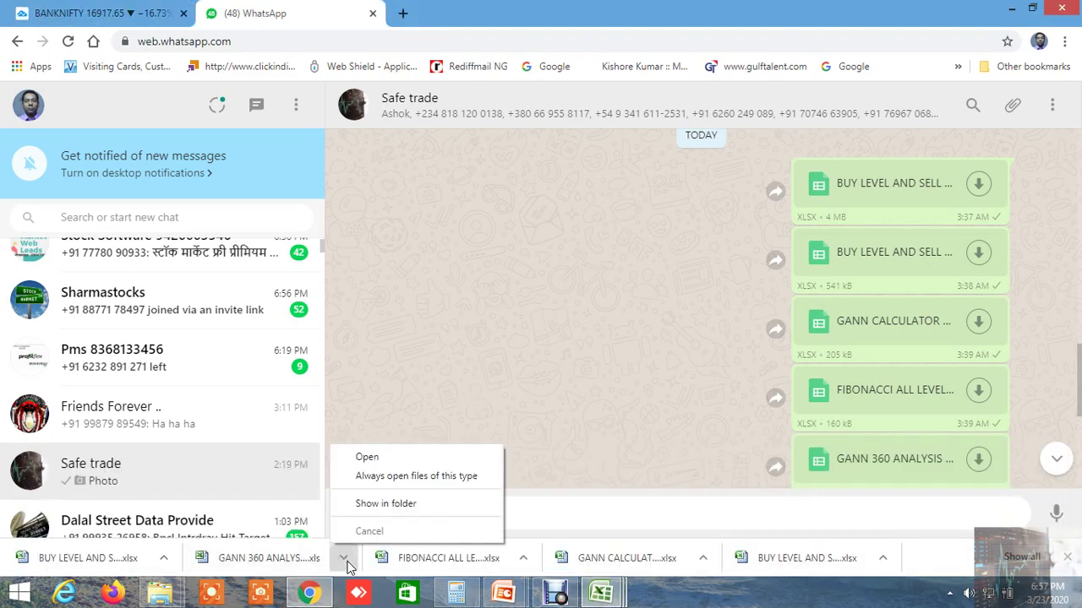
left_click(379, 458)
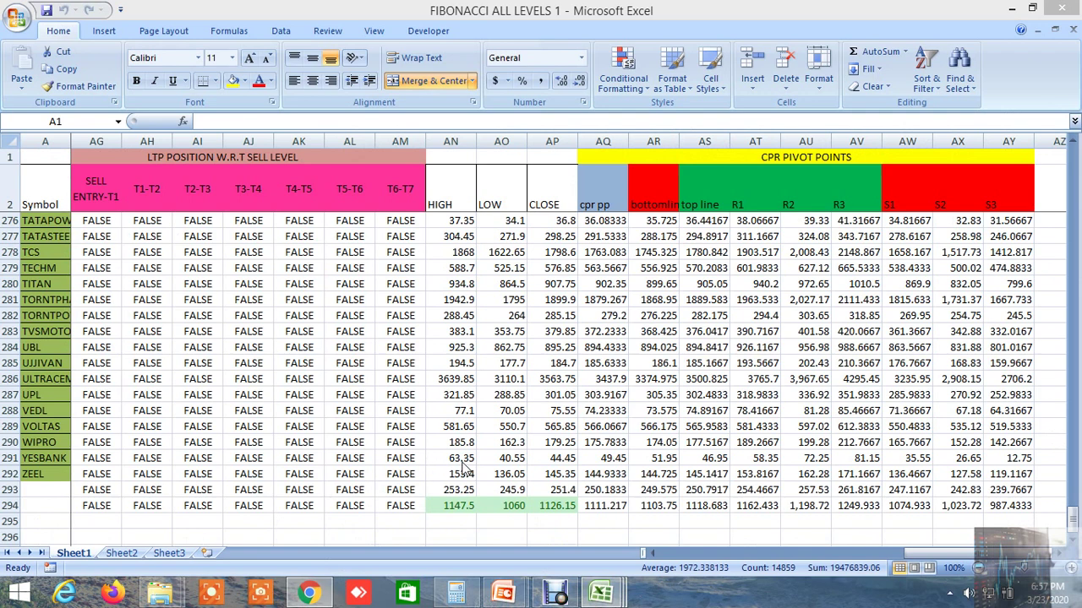
mouse_move(601, 593)
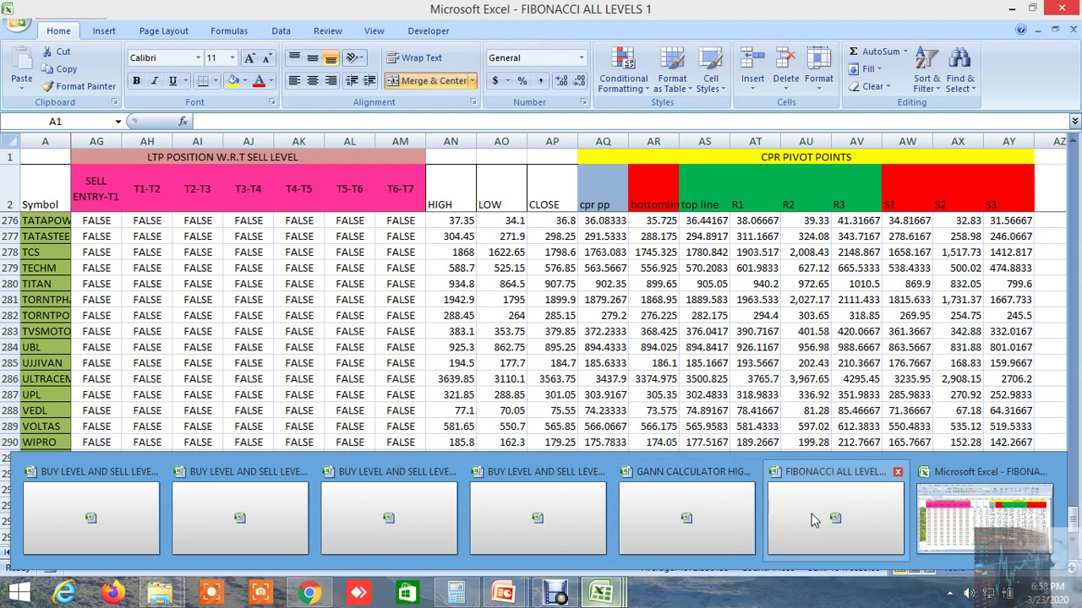
left_click(828, 516)
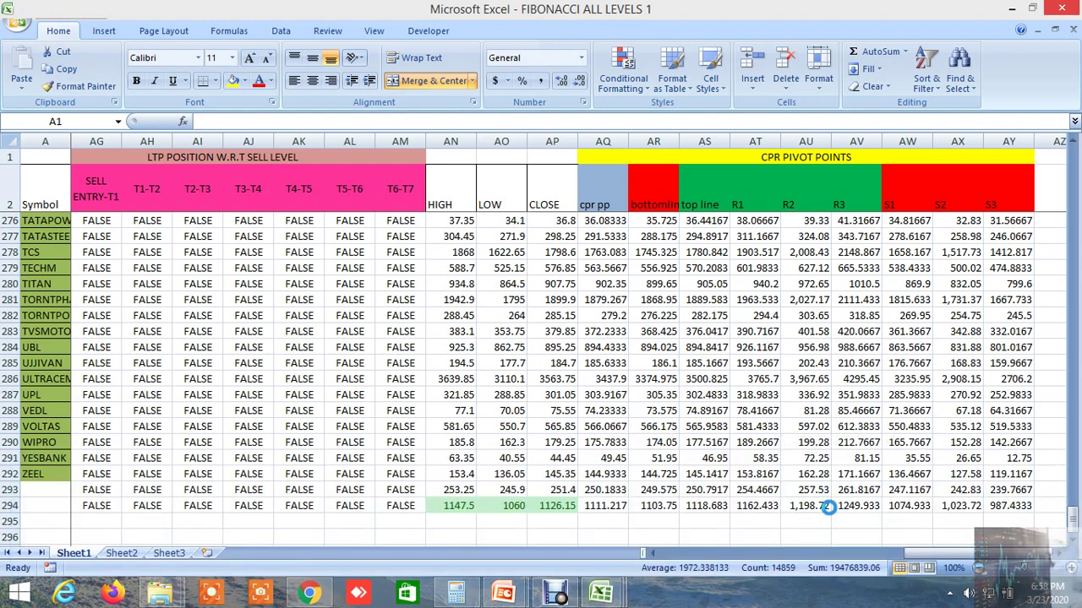
left_click(328, 594)
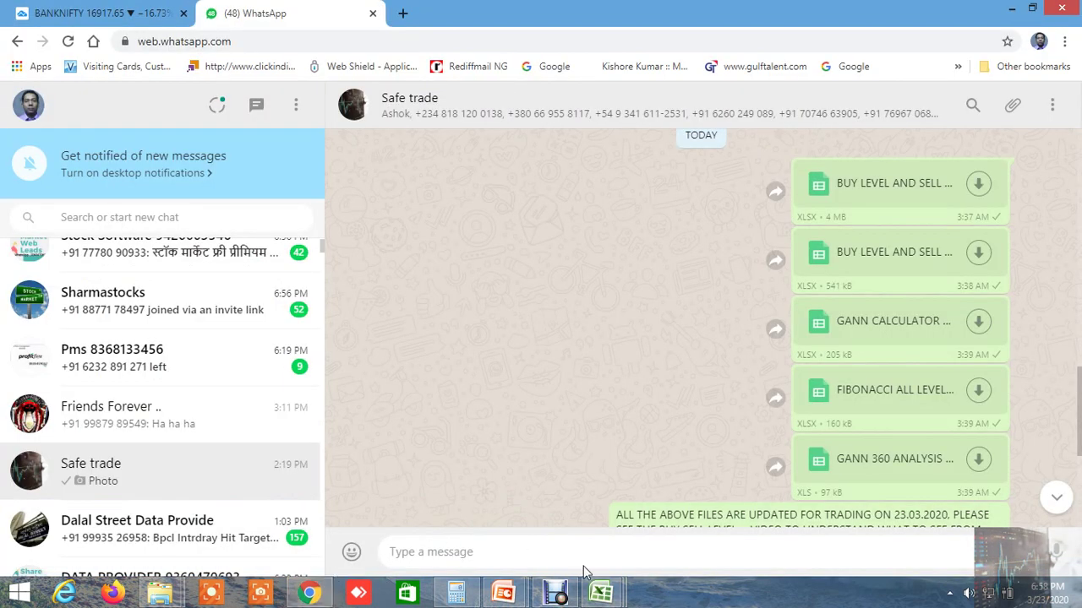
left_click(570, 594)
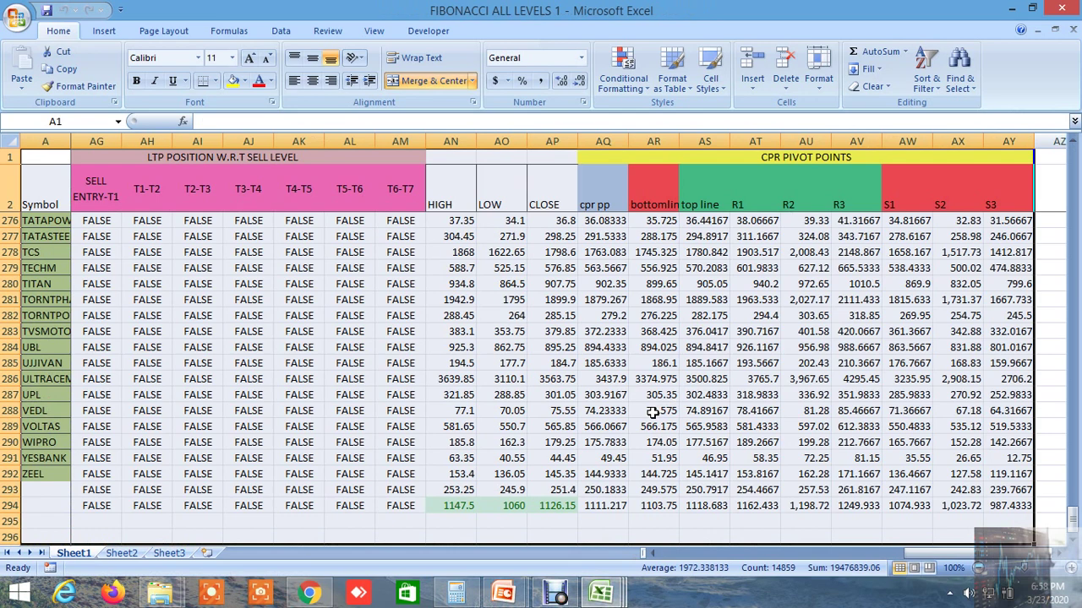
left_click(643, 436)
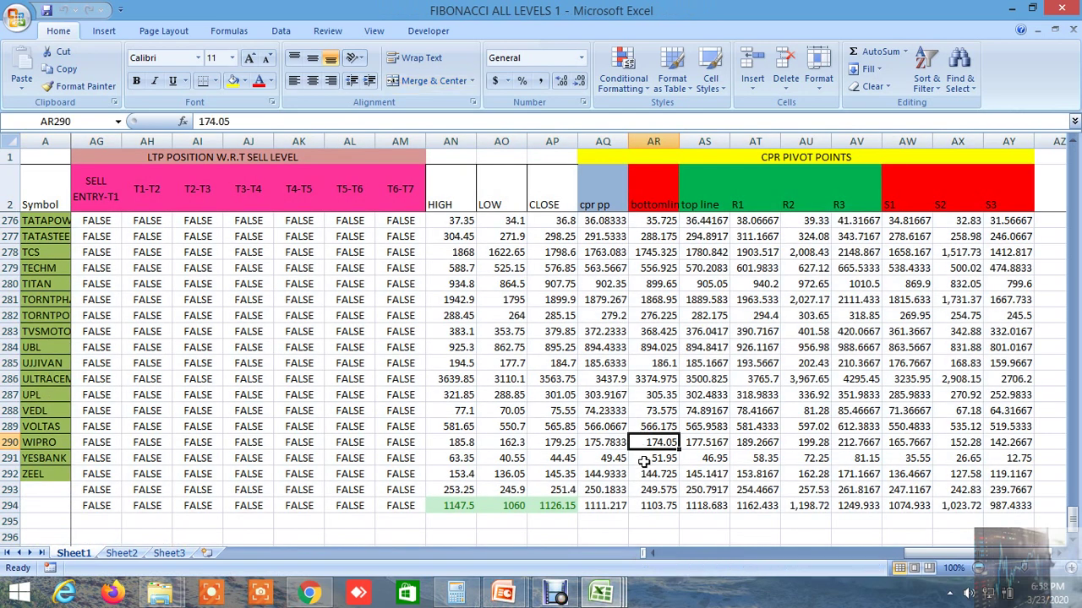
mouse_move(603, 592)
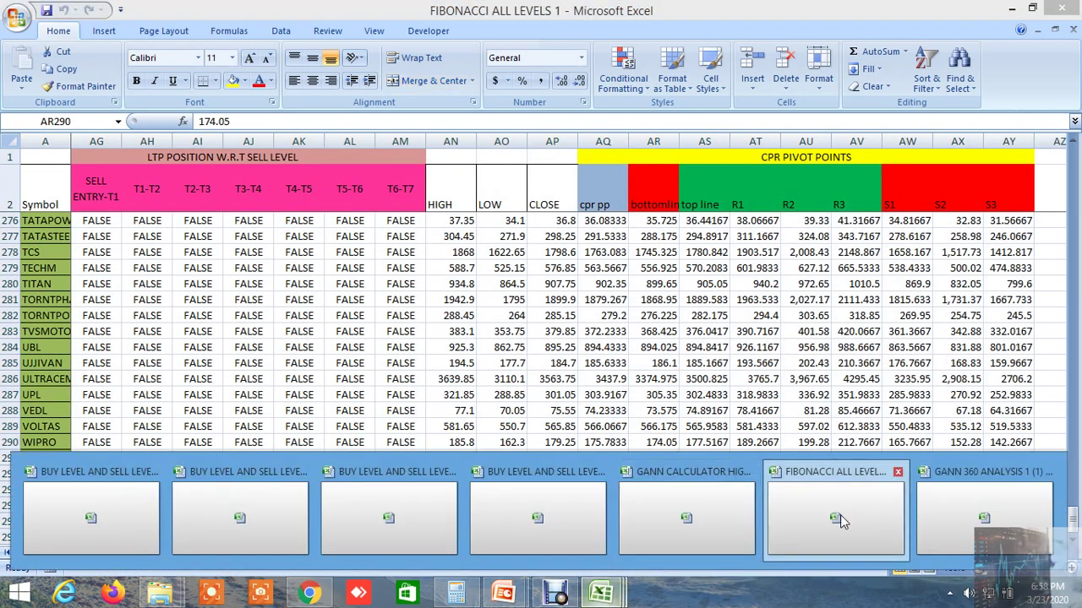
left_click(959, 517)
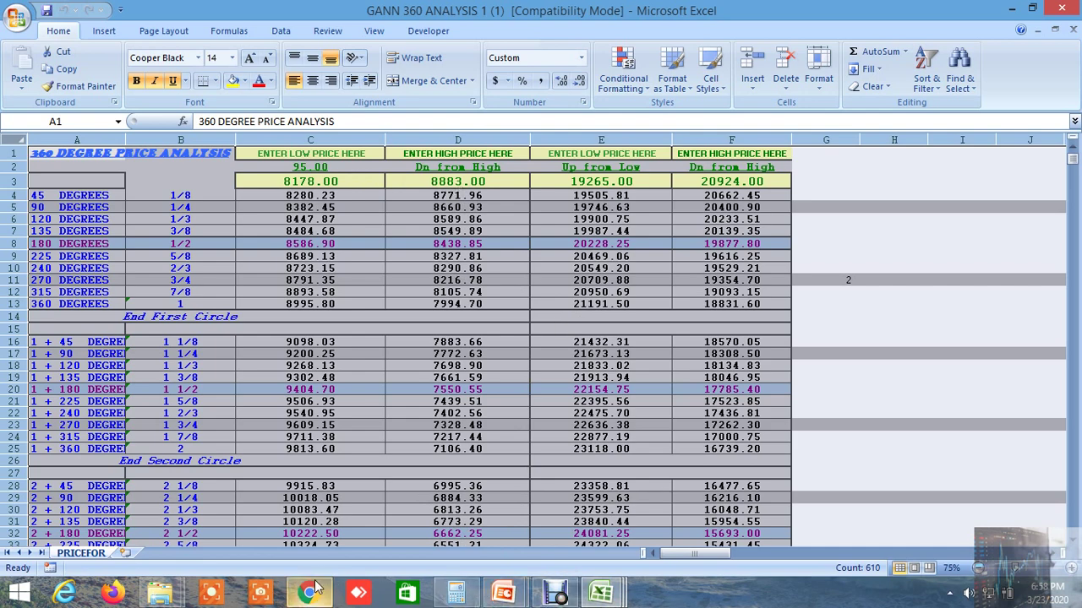
- Switch to the BUY LEVEL AND SELL LEVEL CUM SCREENER 1 workbook and look over its buy and sell levels
left_click(601, 594)
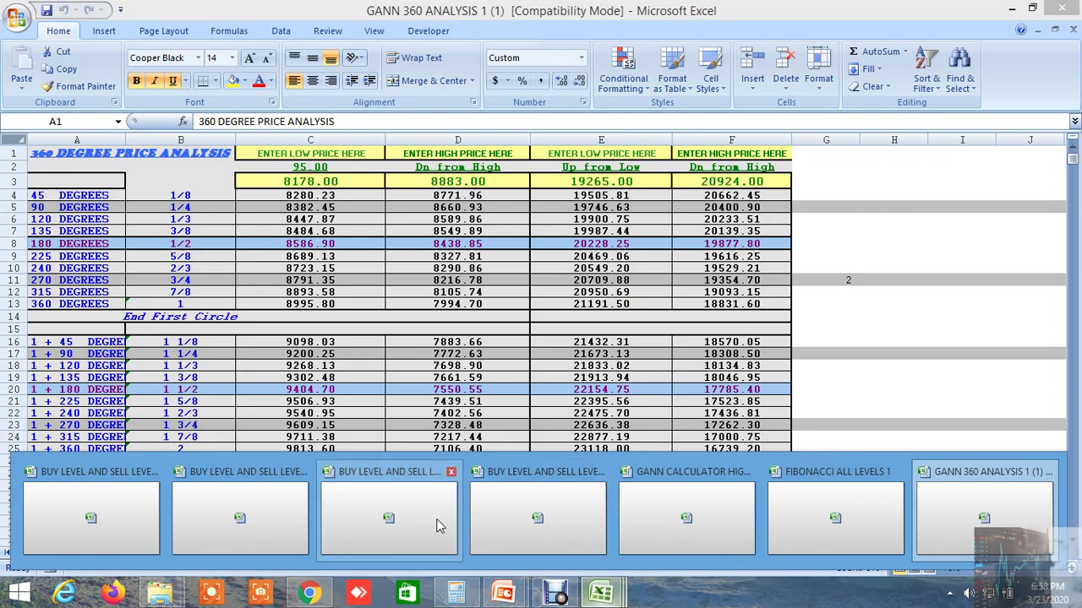
left_click(425, 524)
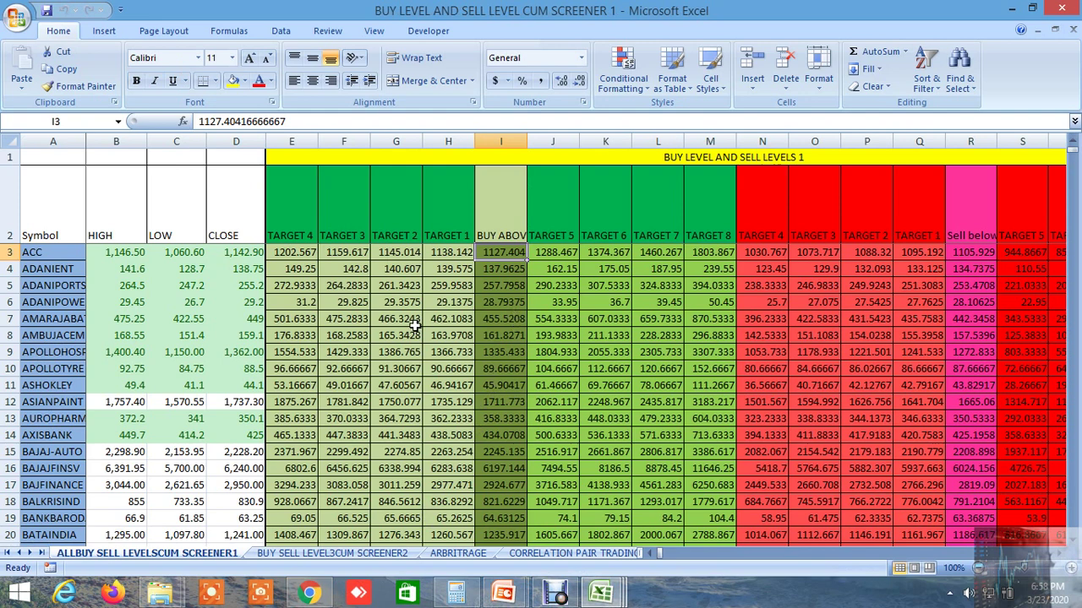
scroll(534, 319, "down", 2)
scroll(534, 319, "up", 2)
left_click(742, 157)
- Switch to the TradingView BANKNIFTY chart, set its interval to 5 minutes and remove all its drawings
left_click(314, 594)
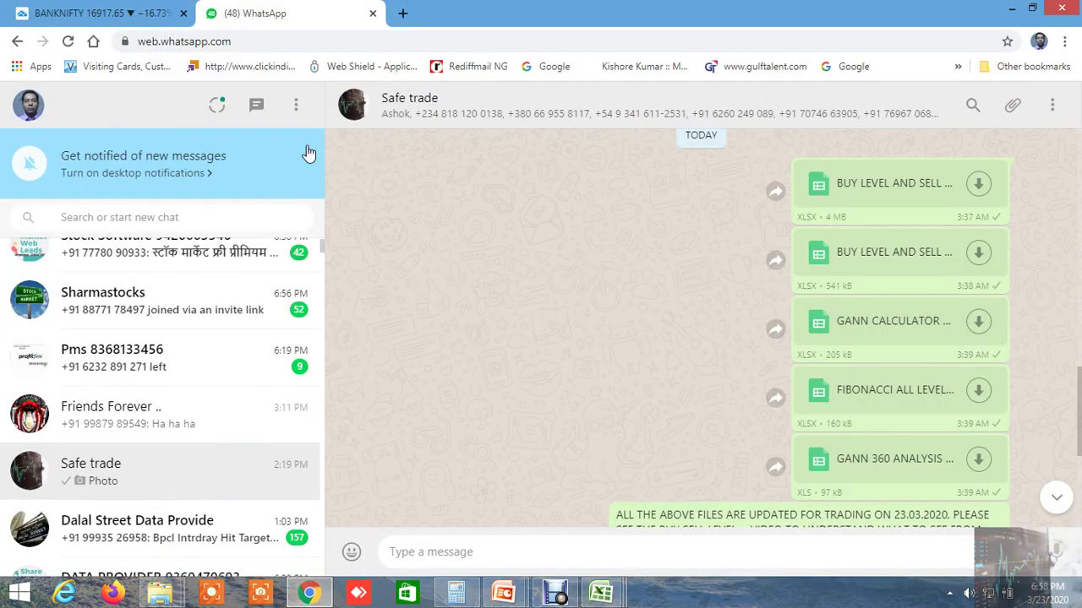
left_click(114, 15)
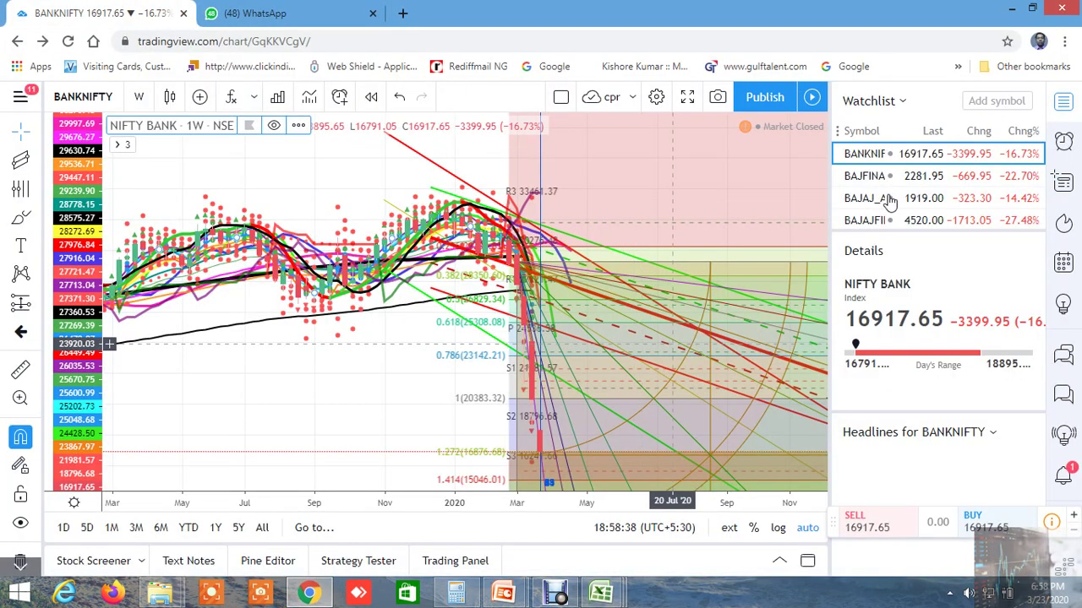
scroll(885, 207, "down", 2)
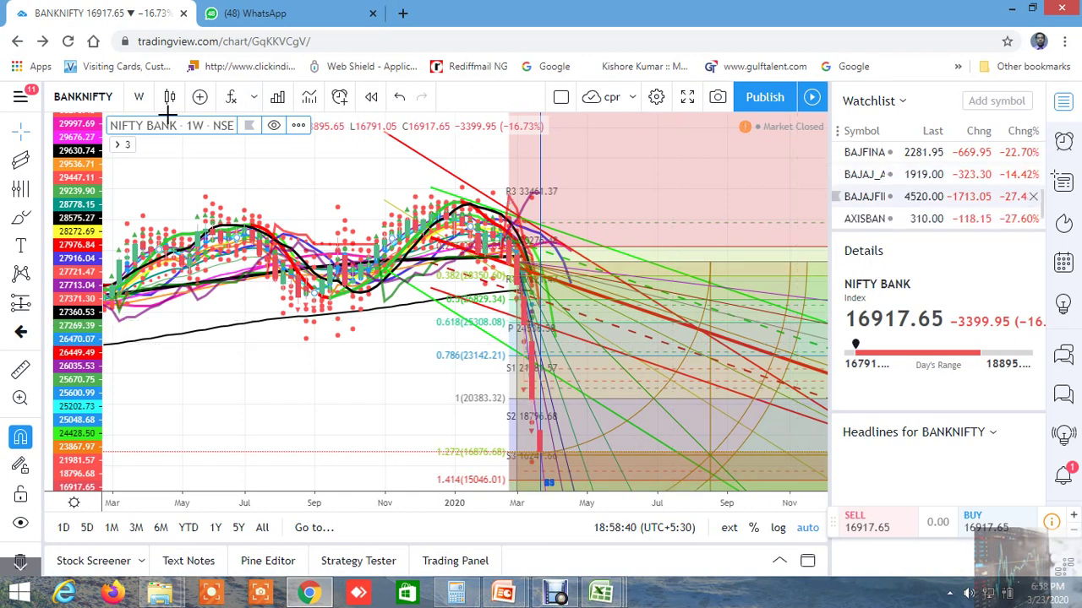
left_click(140, 99)
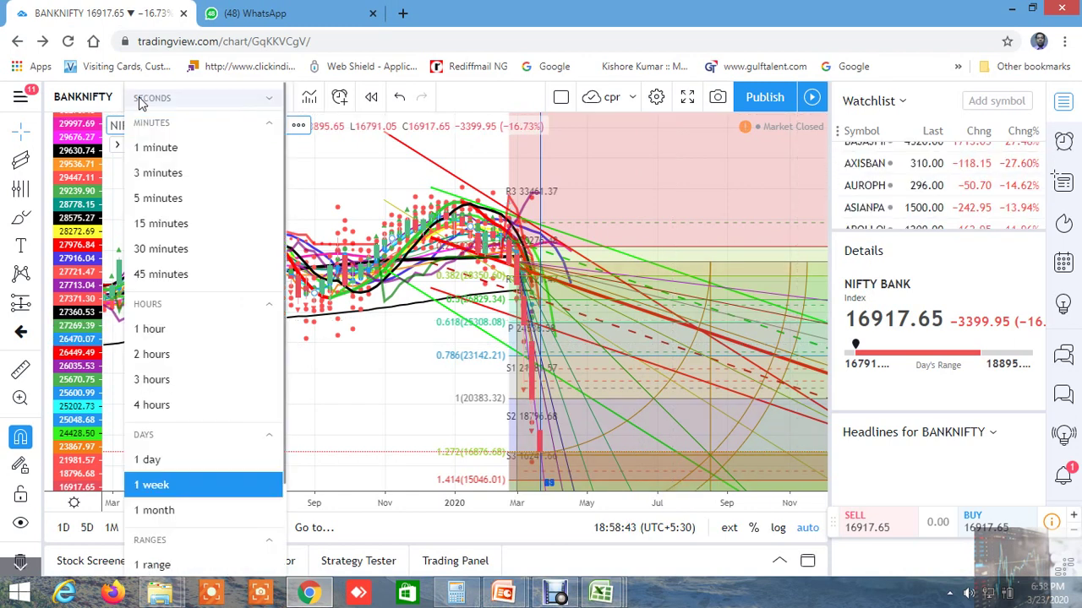
left_click(169, 200)
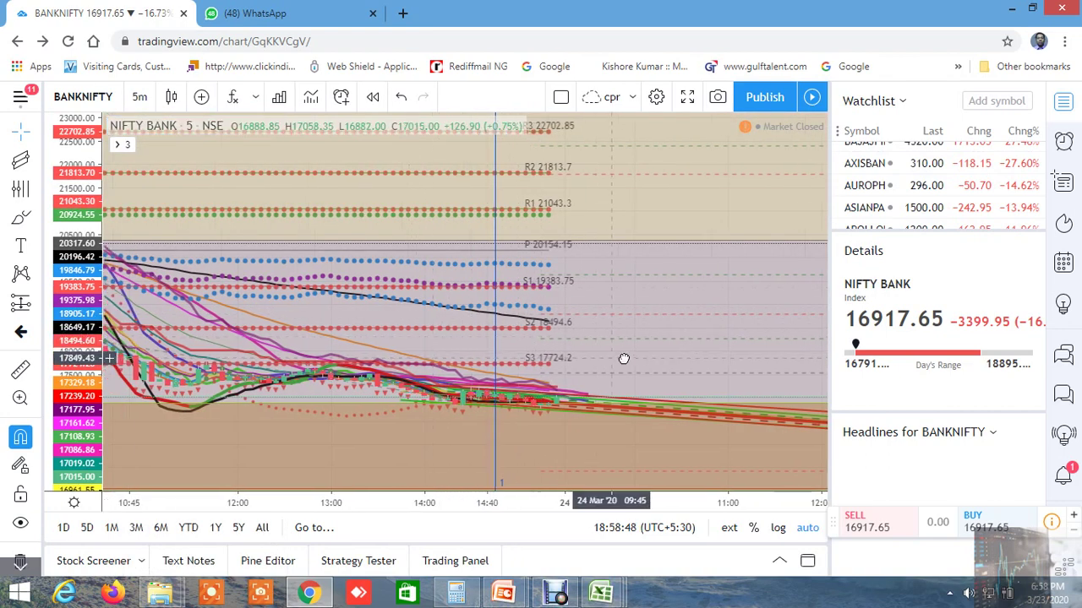
right_click(444, 349)
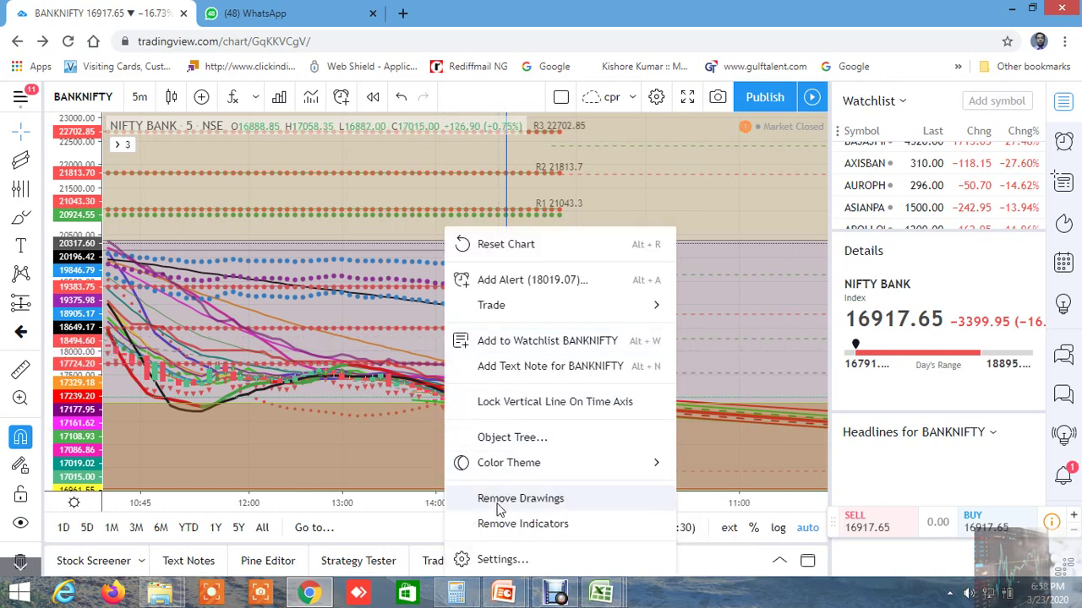
left_click(504, 500)
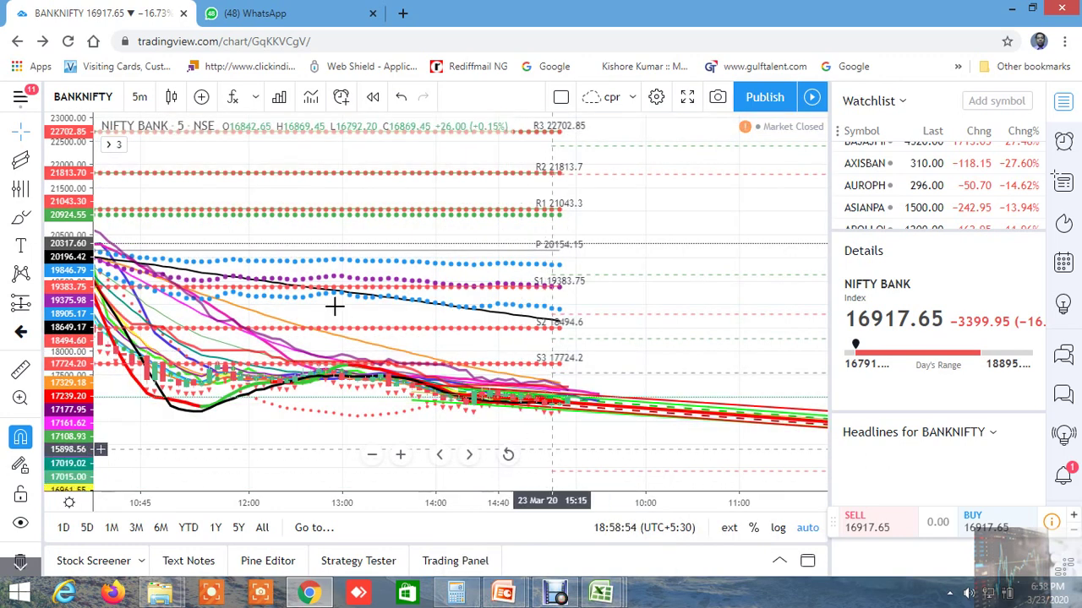
- Examine the last 23 March candles on the BANKNIFTY chart against the indicator lines and pivot levels
left_click_drag(324, 309, 644, 311)
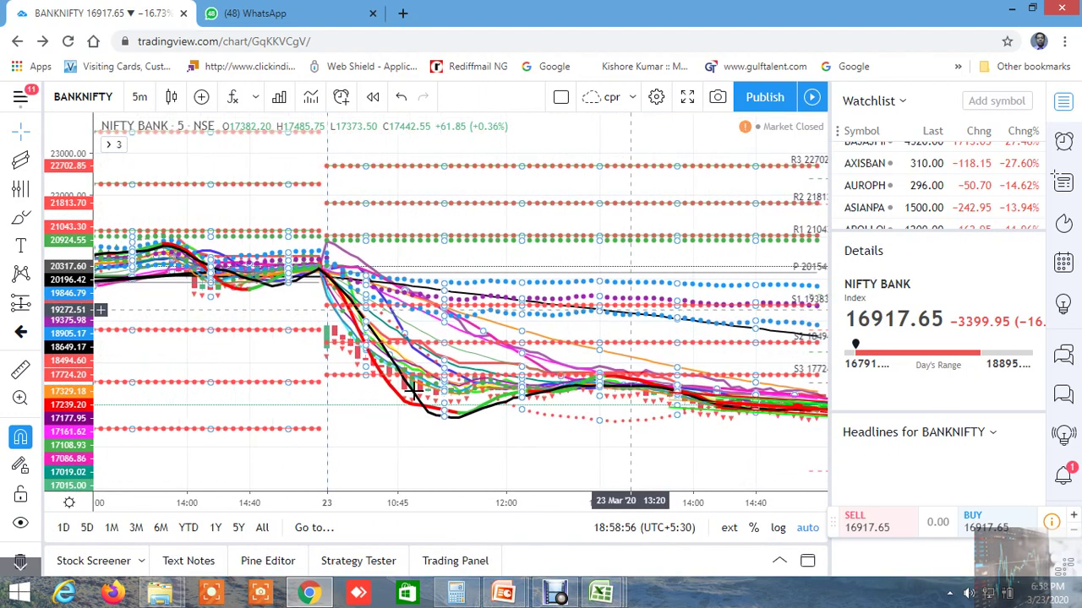
left_click_drag(72, 338, 47, 266)
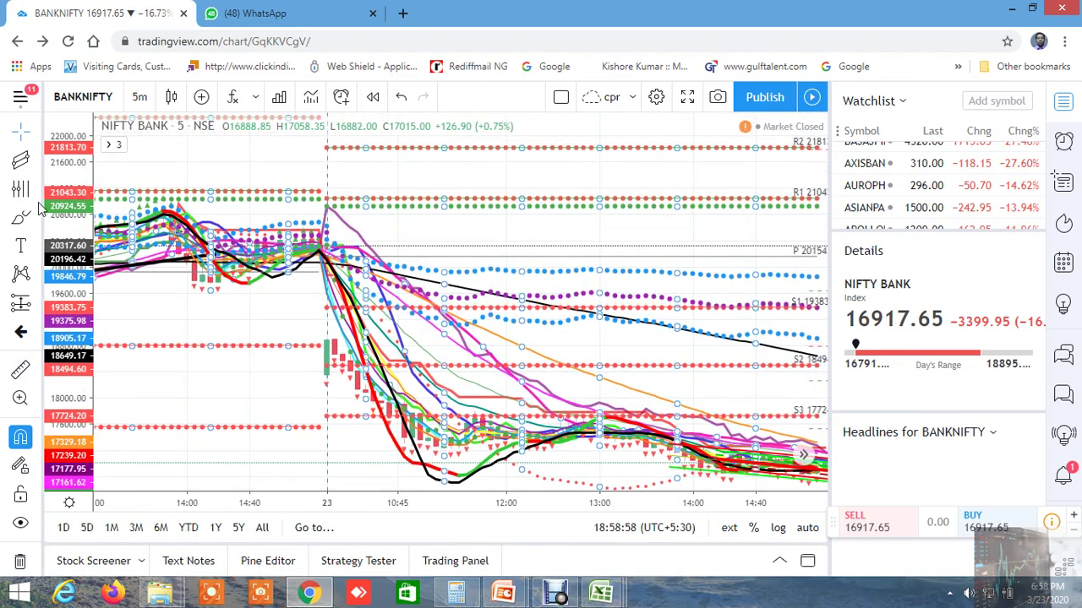
scroll(549, 333, "up", 5)
scroll(550, 334, "up", 5)
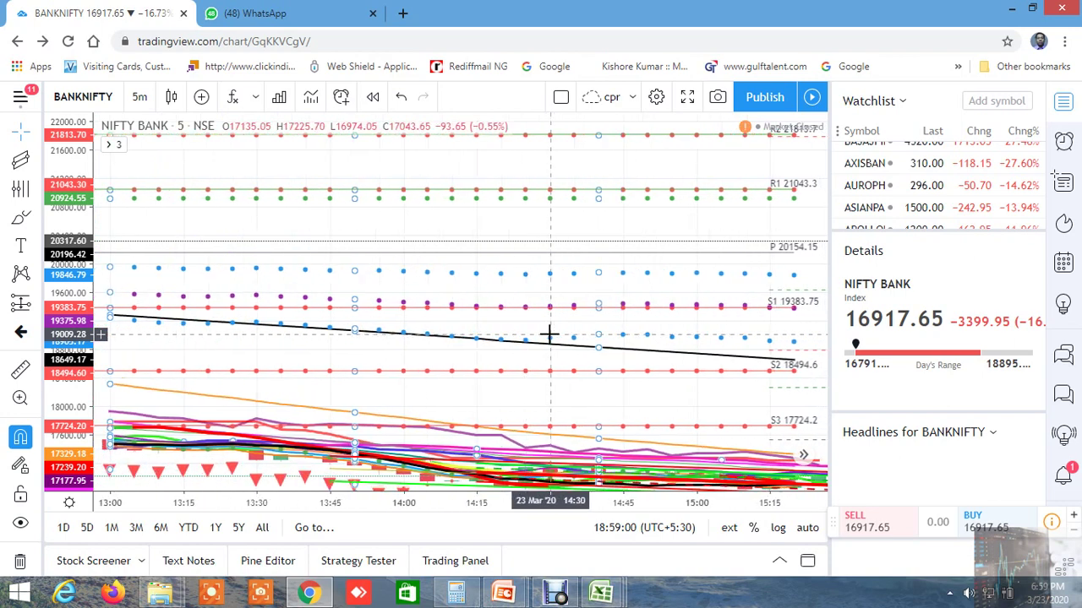
left_click_drag(531, 357, 509, 159)
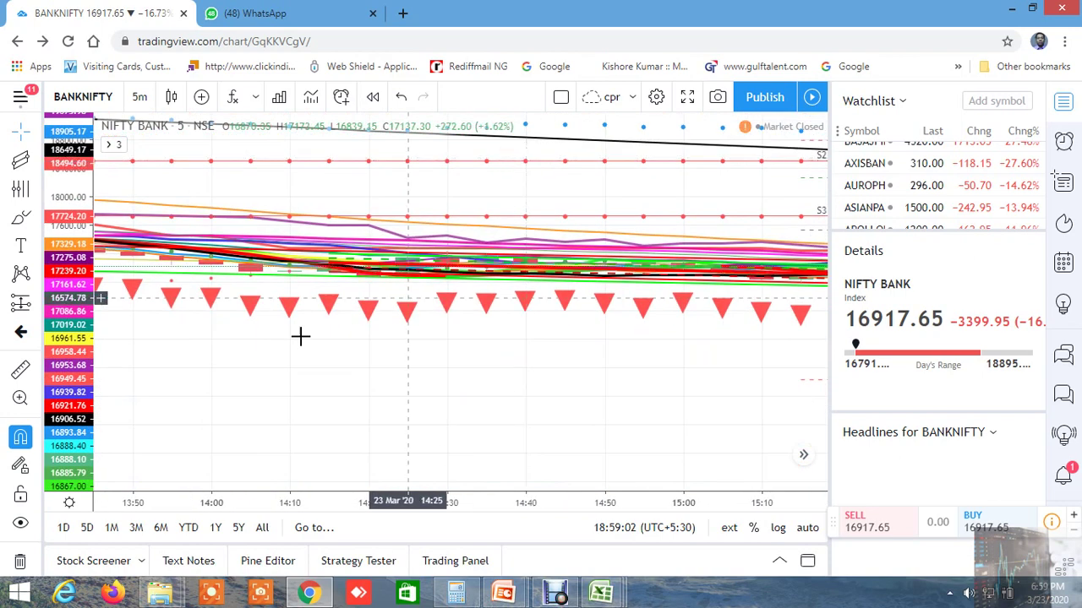
left_click_drag(82, 279, 101, 42)
left_click_drag(591, 387, 459, 435)
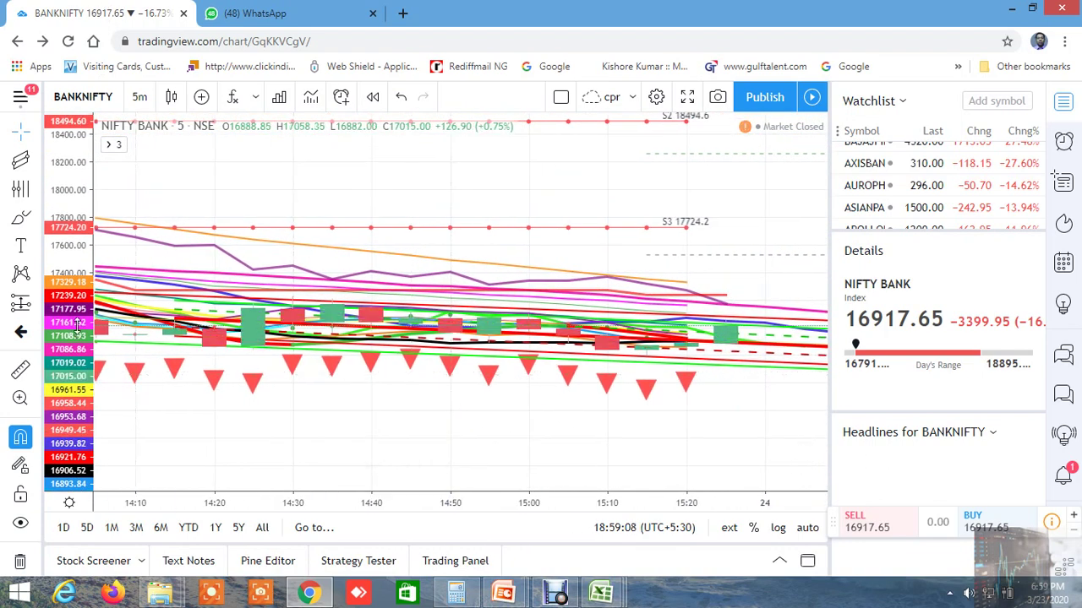
left_click_drag(92, 350, 93, 401)
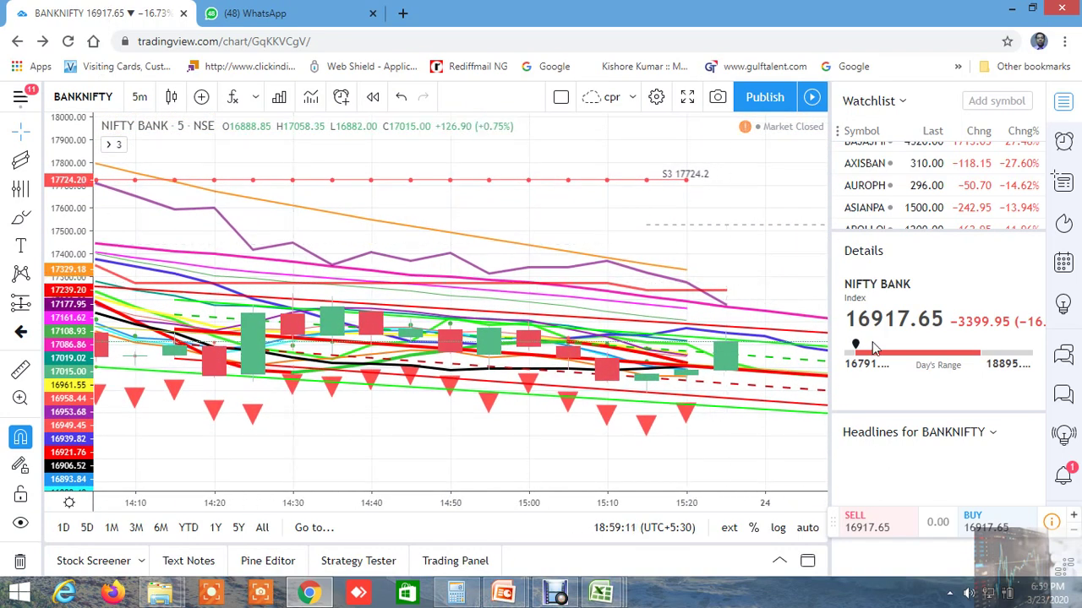
- Load the ICICIBANK chart from the watchlist and fit its price scale to show the candles with the S2 and S3 pivot levels
scroll(925, 186, "down", 5)
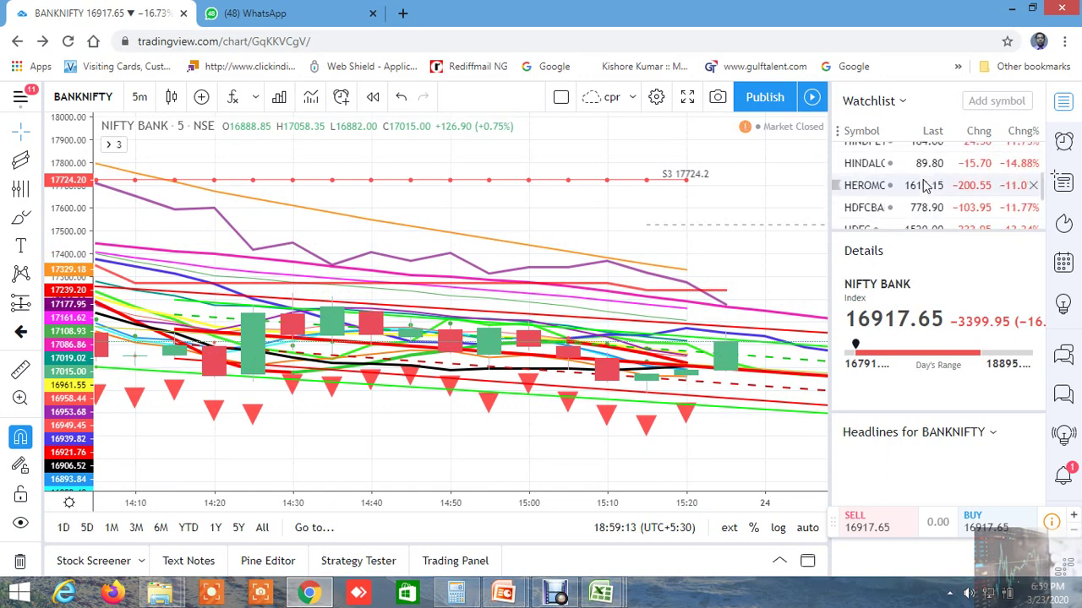
scroll(925, 186, "up", 3)
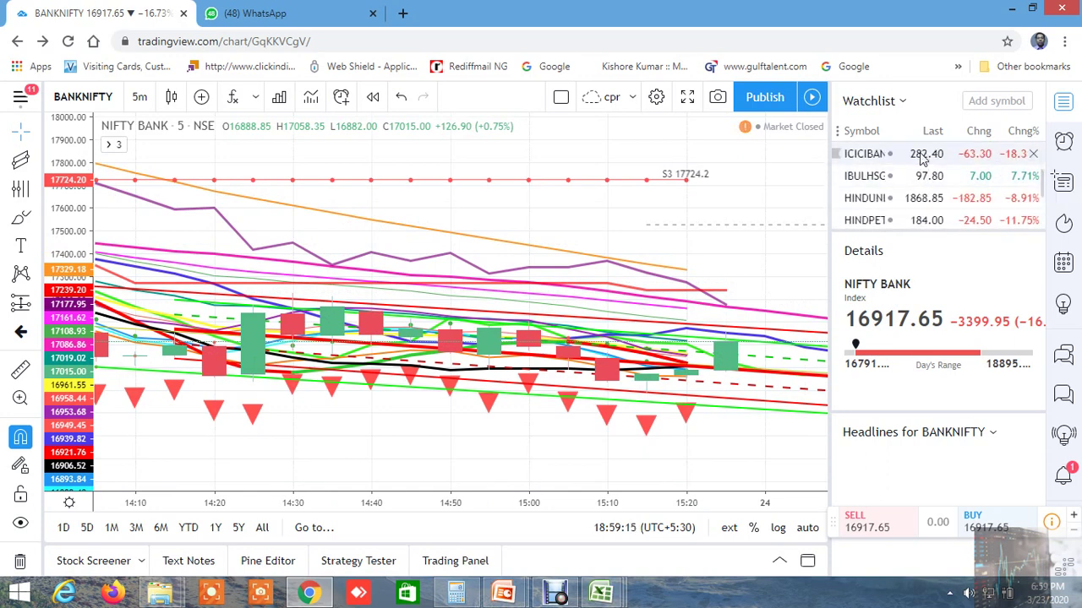
left_click(910, 160)
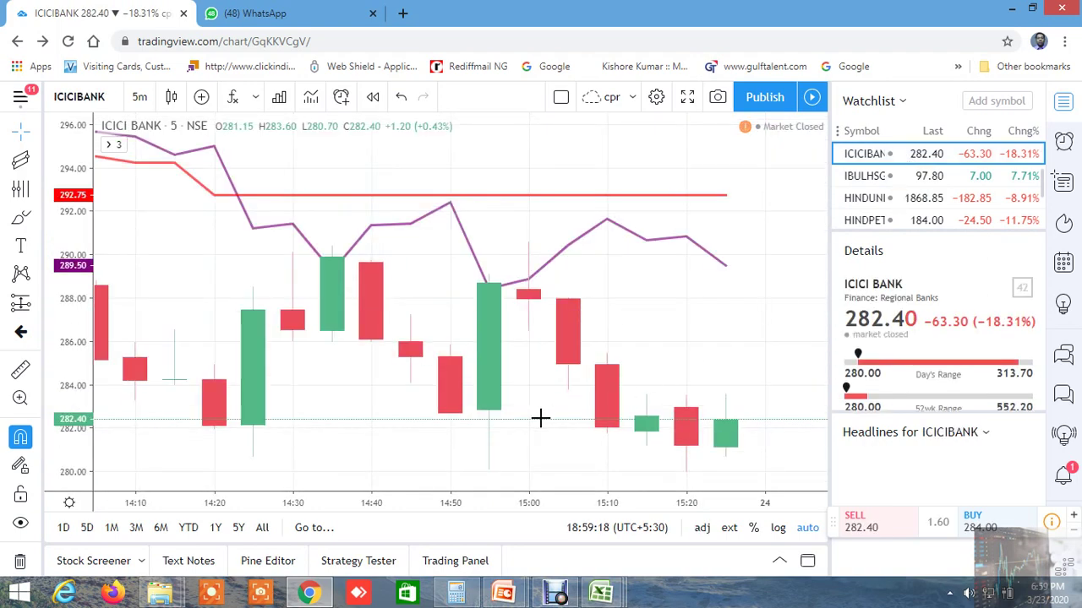
left_click_drag(59, 412, 64, 346)
left_click_drag(386, 431, 403, 186)
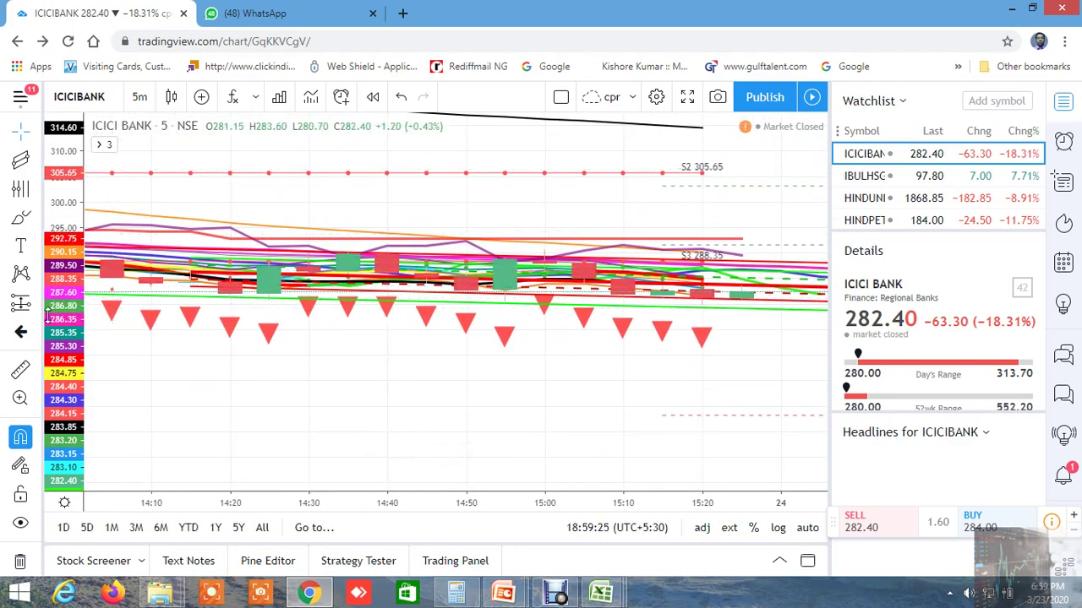
- Examine the 23 March 5-minute ICICIBANK candles from the close back to the morning session against the indicator lines
left_click_drag(71, 279, 71, 330)
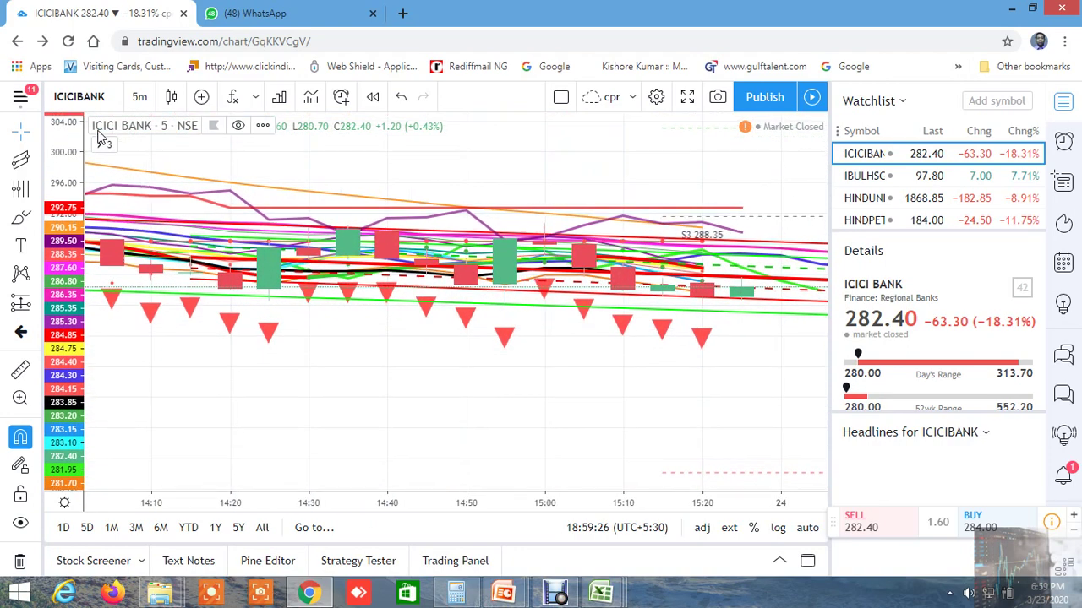
left_click_drag(457, 394, 661, 364)
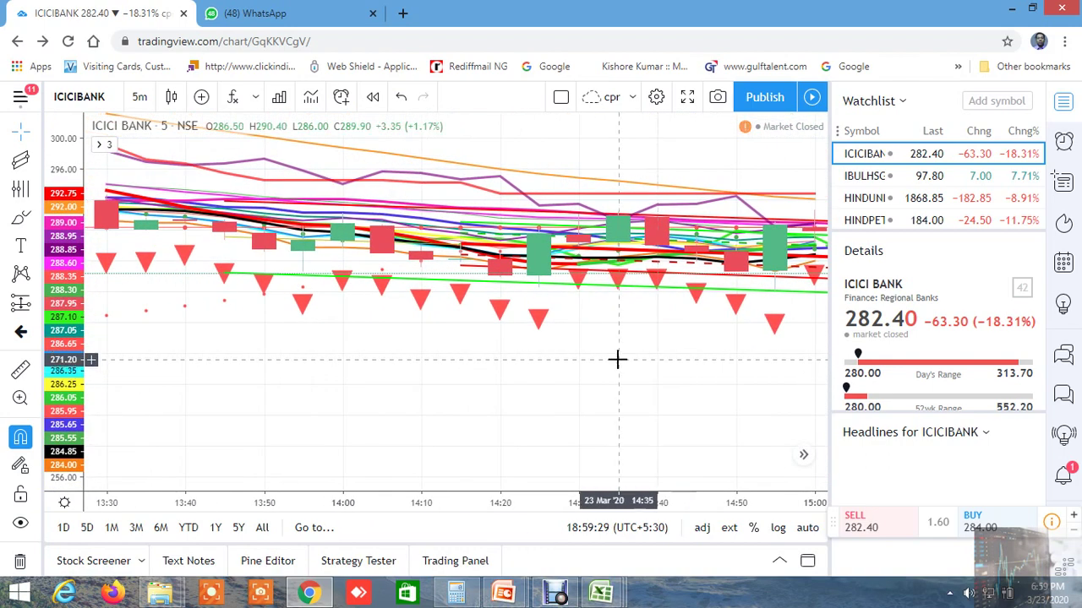
scroll(617, 360, "down", 2)
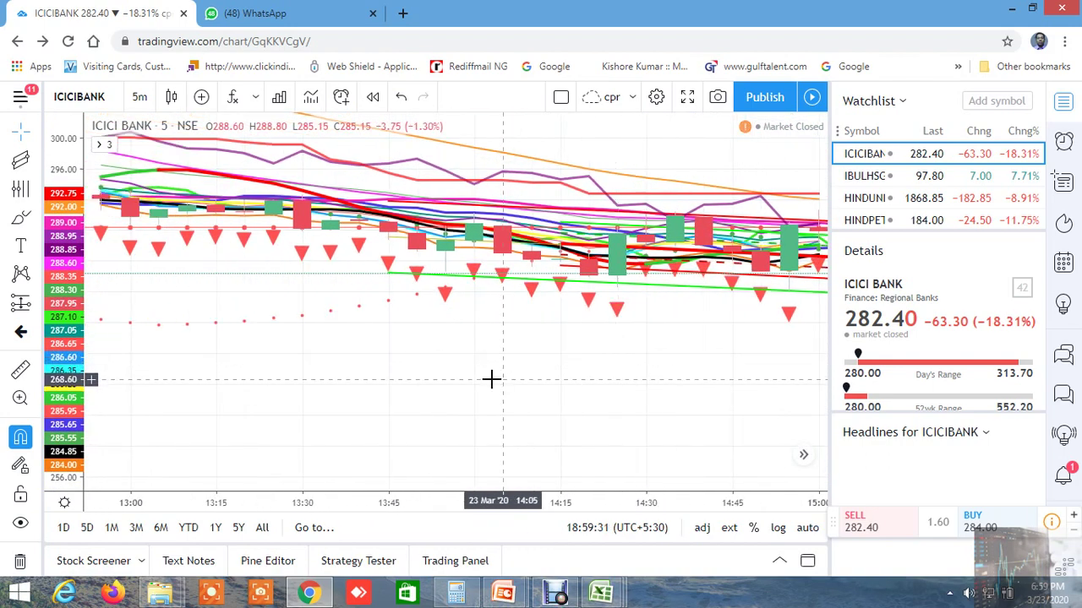
left_click_drag(527, 391, 360, 378)
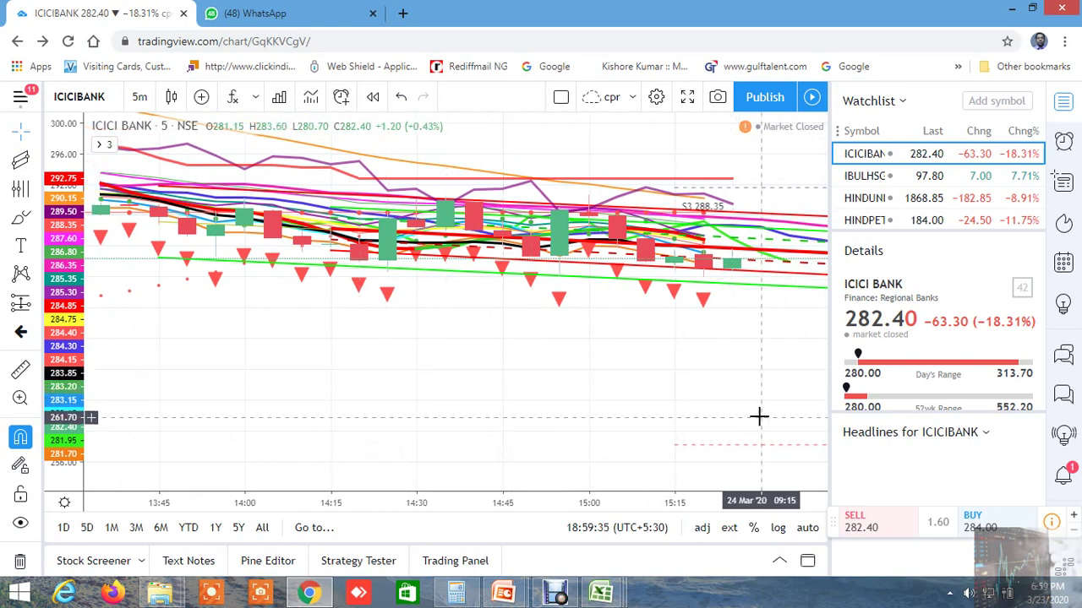
left_click_drag(440, 379, 755, 391)
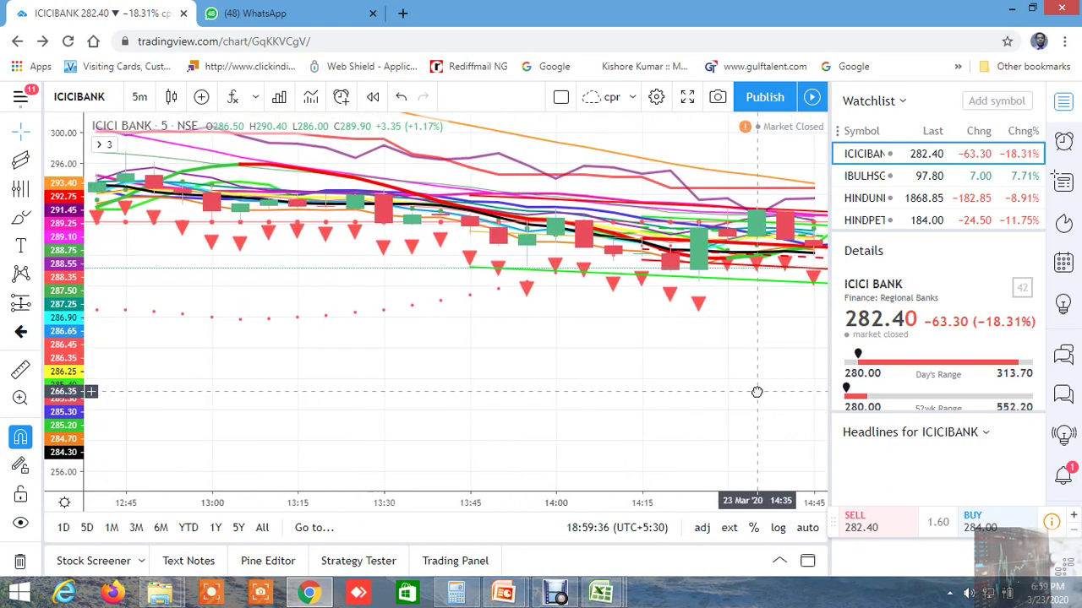
left_click_drag(389, 369, 589, 367)
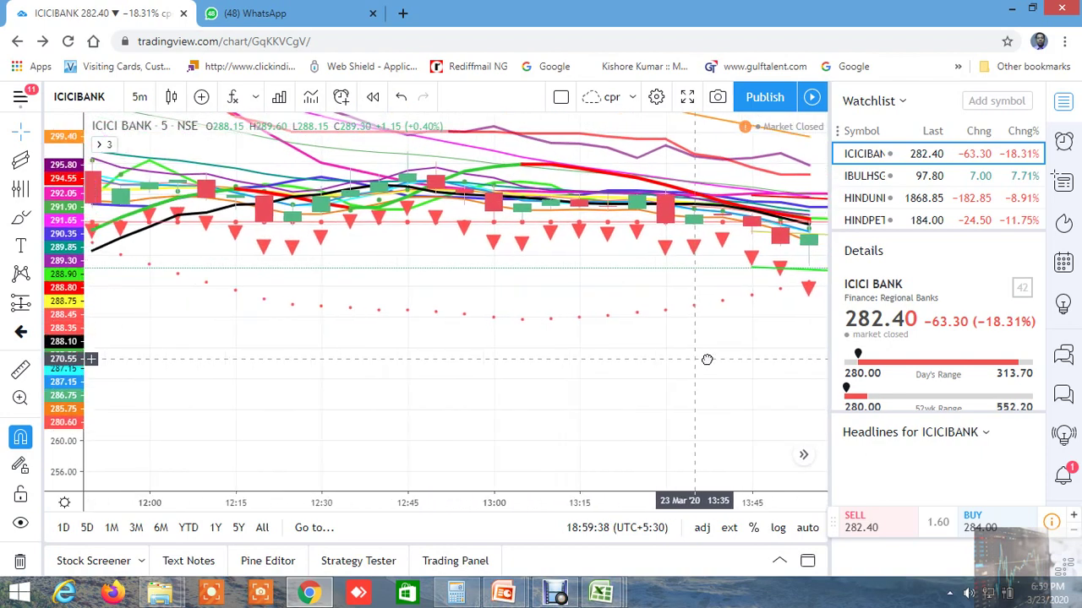
scroll(589, 366, "down", 5)
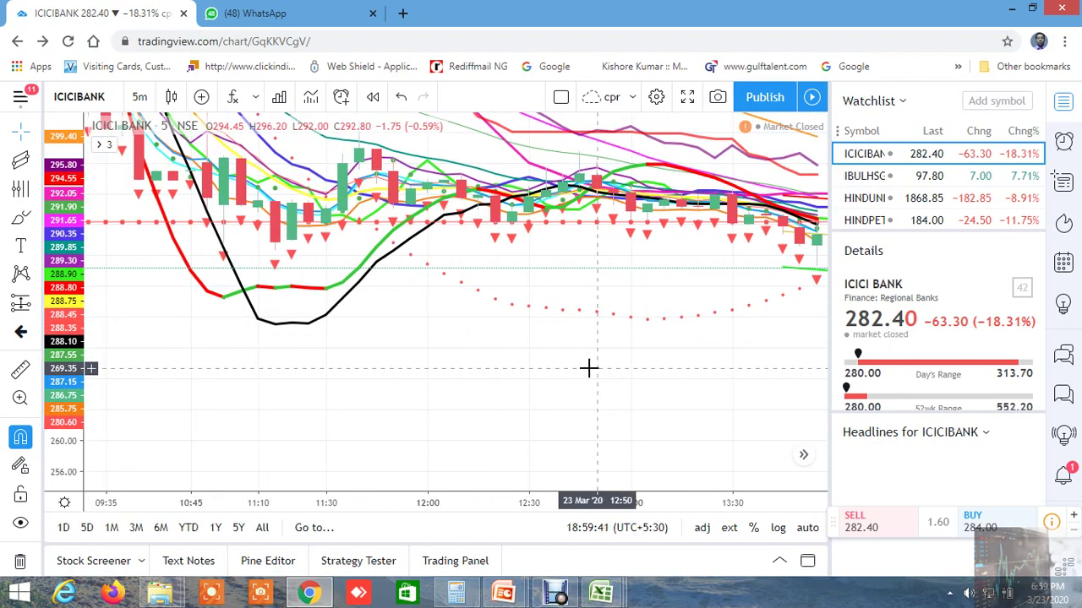
scroll(554, 362, "down", 1)
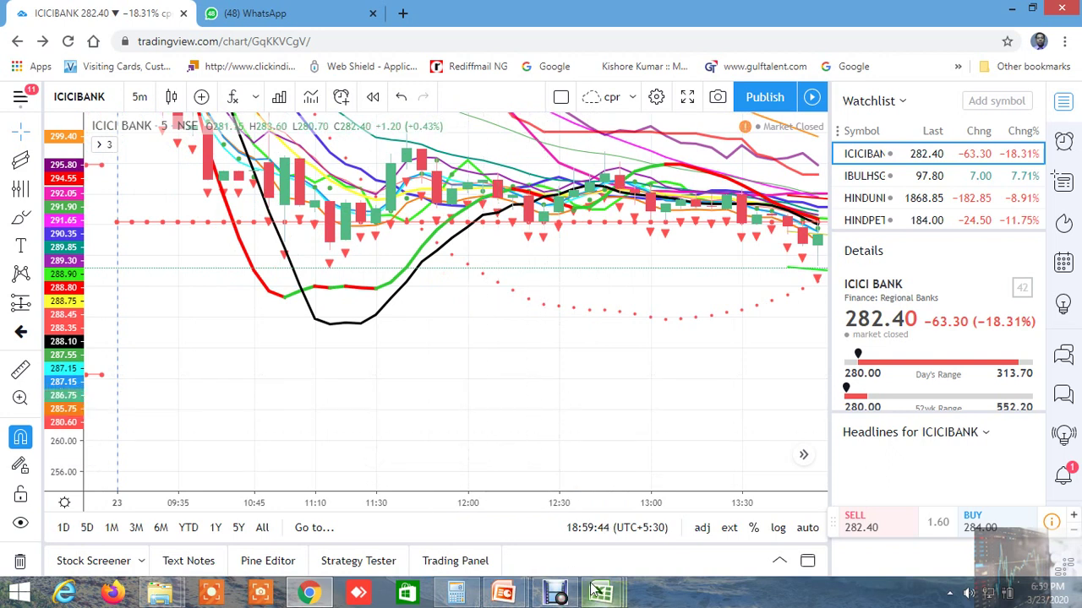
- Switch to the BUY LEVEL AND SELL LEVEL CUM SCREENER 1 workbook and check ICICIBANK's buy-above and sell-below levels
mouse_move(601, 594)
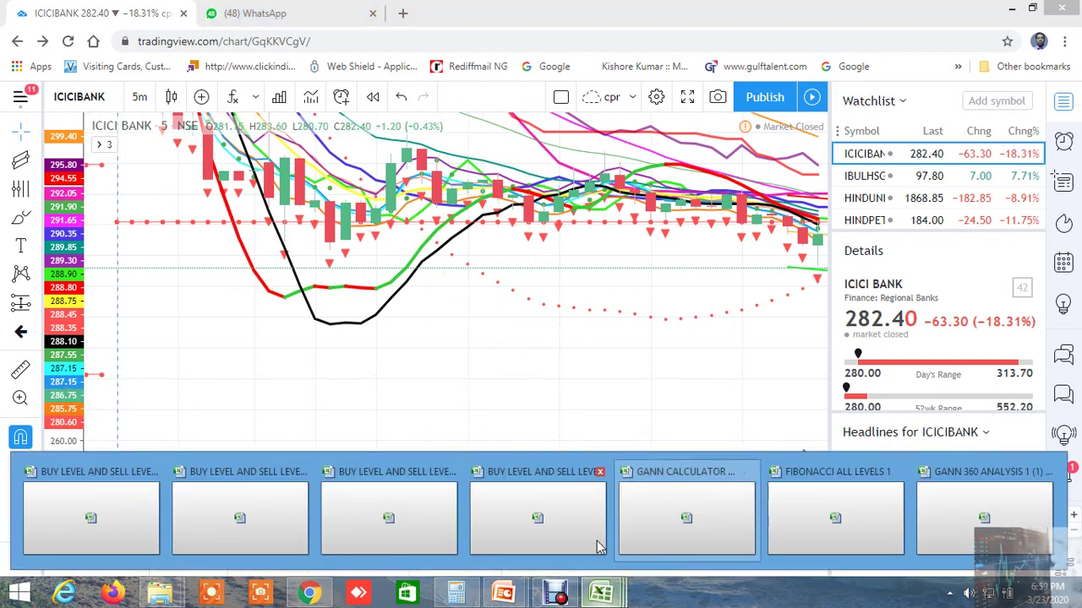
left_click(365, 511)
scroll(537, 368, "down", 4)
scroll(537, 369, "down", 12)
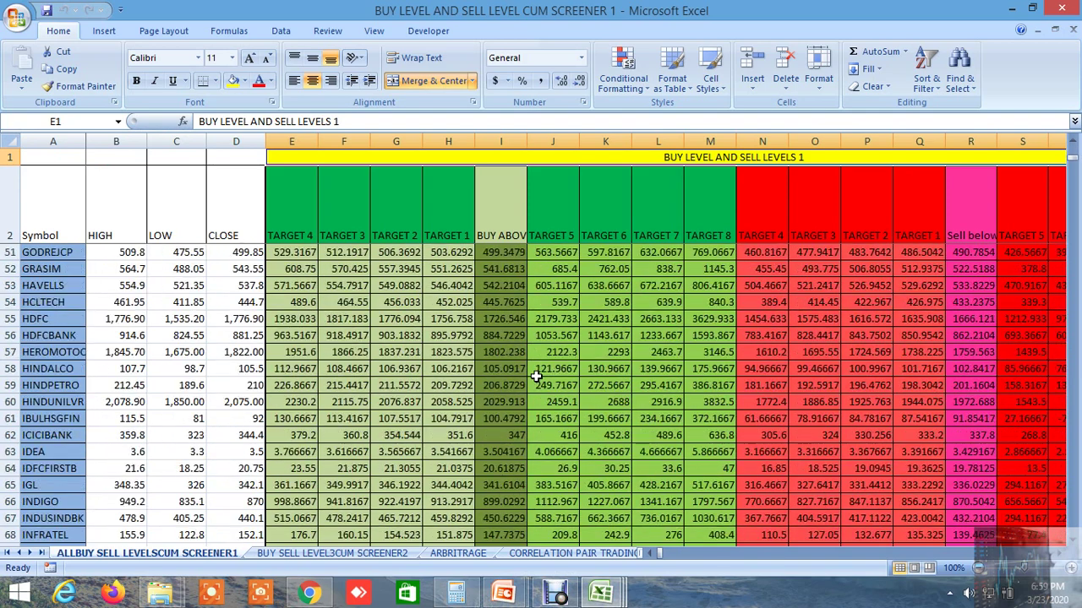
left_click(520, 436)
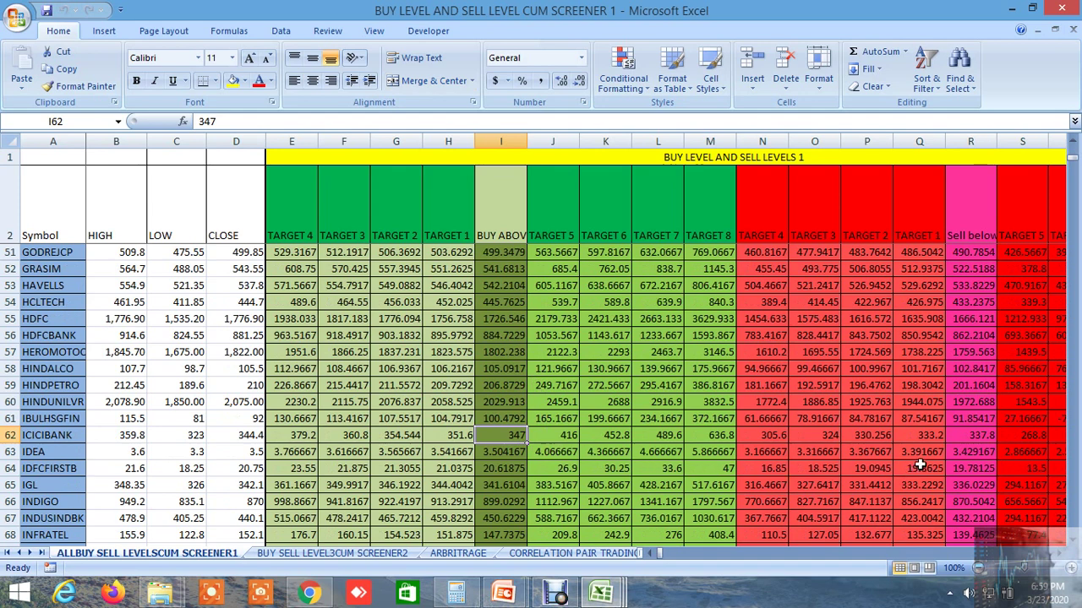
left_click(972, 436)
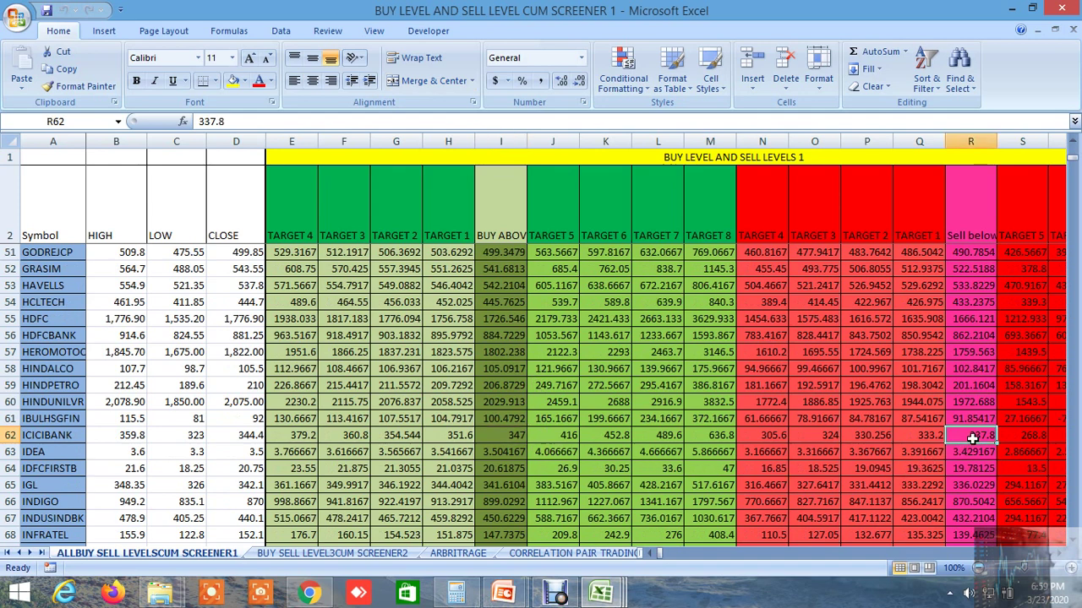
- Switch to the TradingView ICICIBANK chart, set its interval to 1 day and inspect the daily candles around 19 to 23 March
left_click(310, 593)
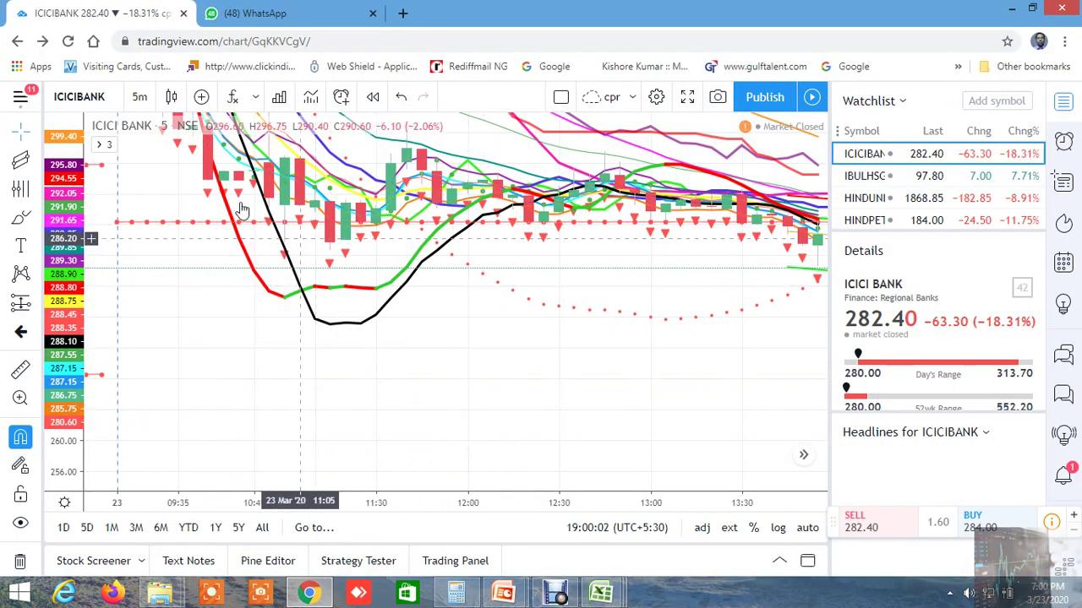
left_click(140, 98)
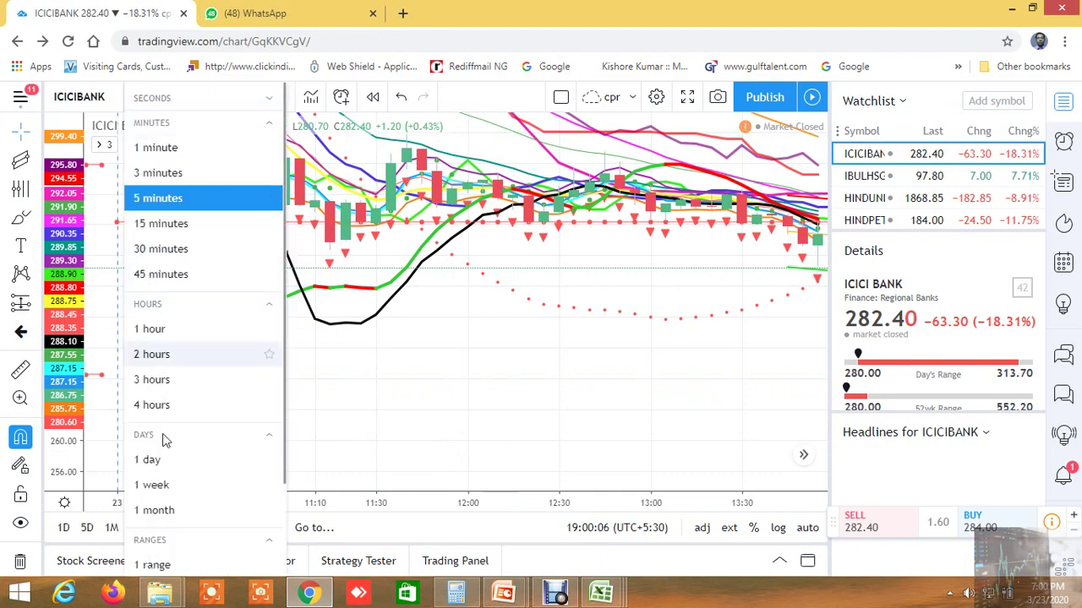
left_click(163, 457)
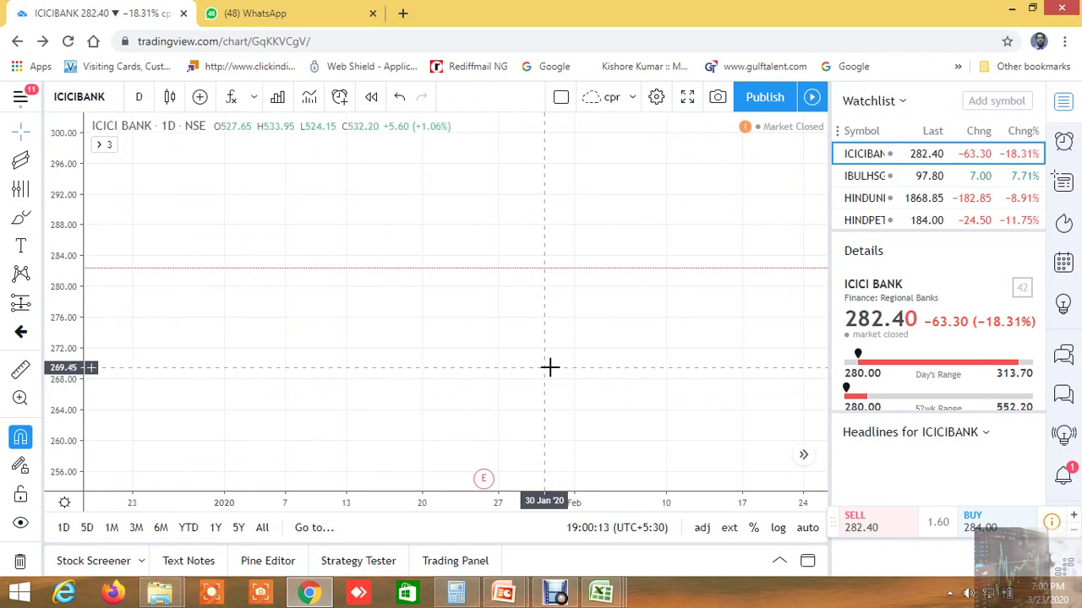
left_click_drag(563, 302, 299, 316)
left_click_drag(574, 352, 274, 440)
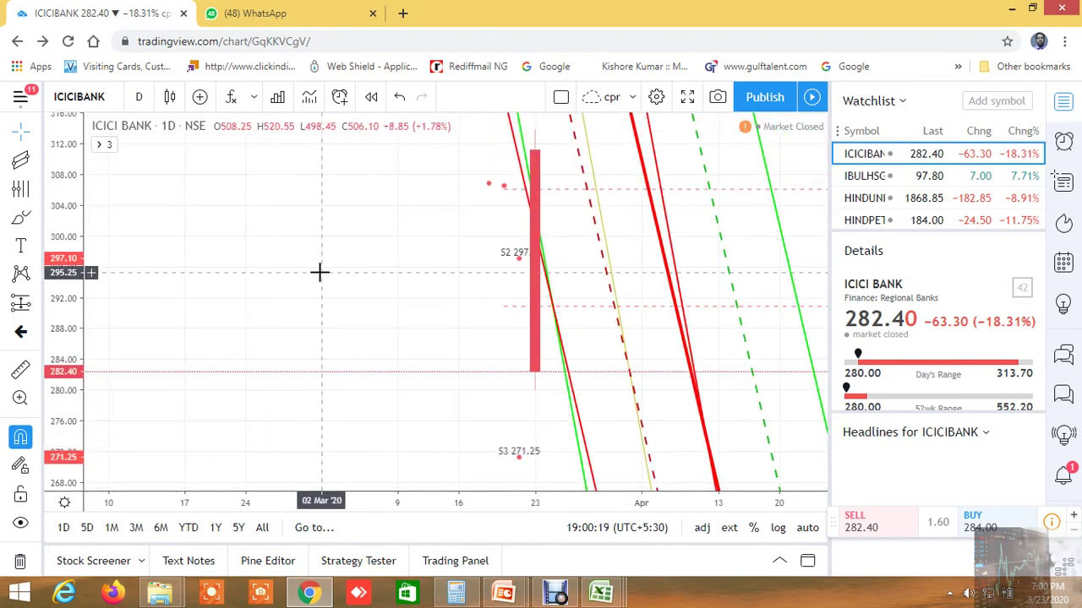
left_click_drag(321, 273, 352, 447)
left_click_drag(357, 269, 386, 391)
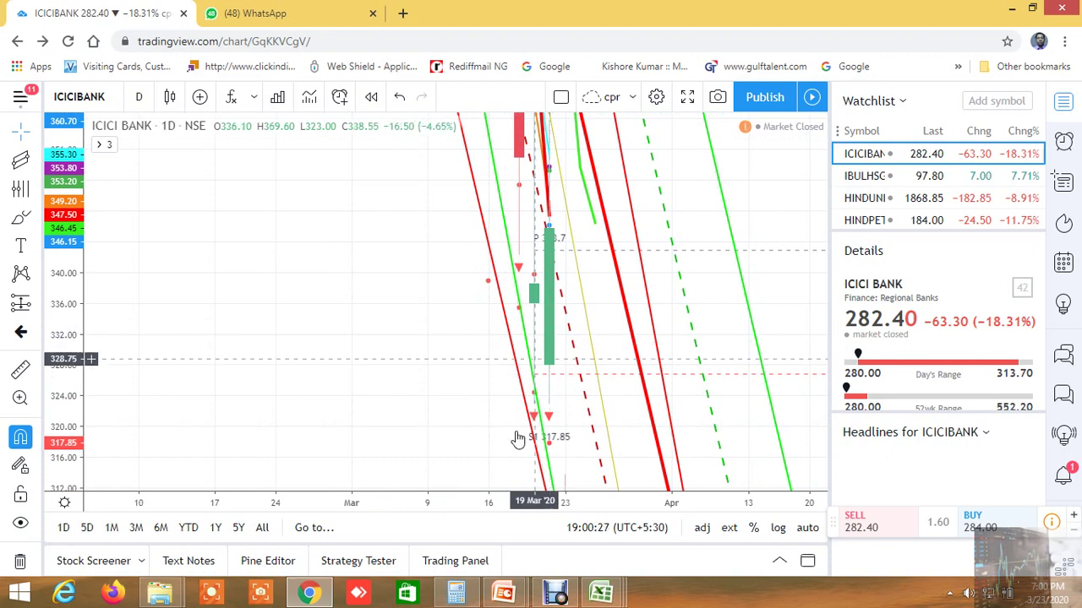
- Return to the BUY LEVEL AND SELL LEVEL CUM SCREENER 1 workbook and compare ICICIBANK's buy-above and sell-below cells again
left_click(599, 585)
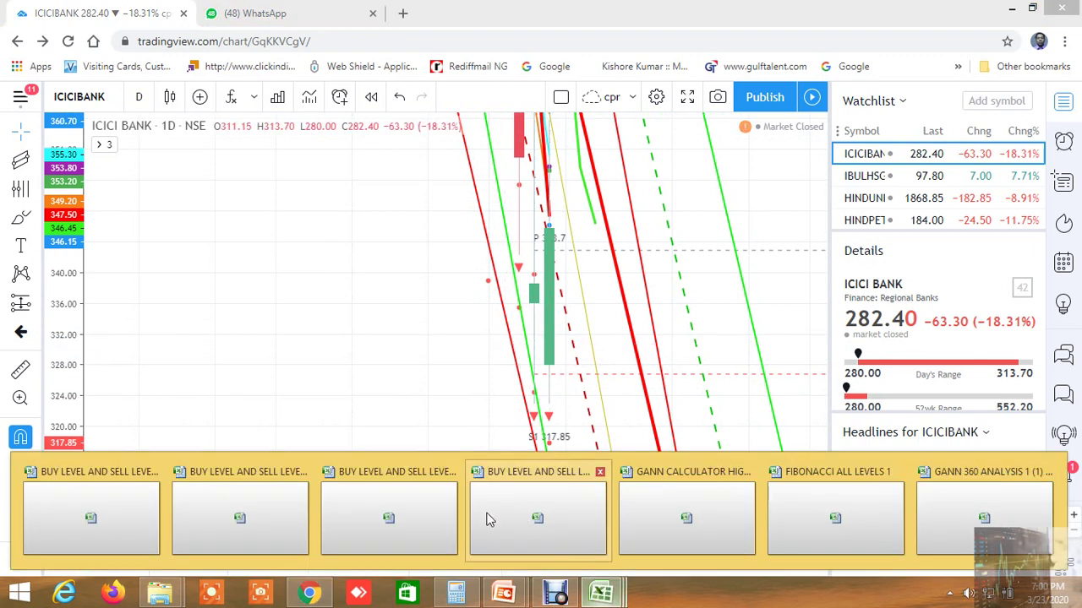
left_click(433, 518)
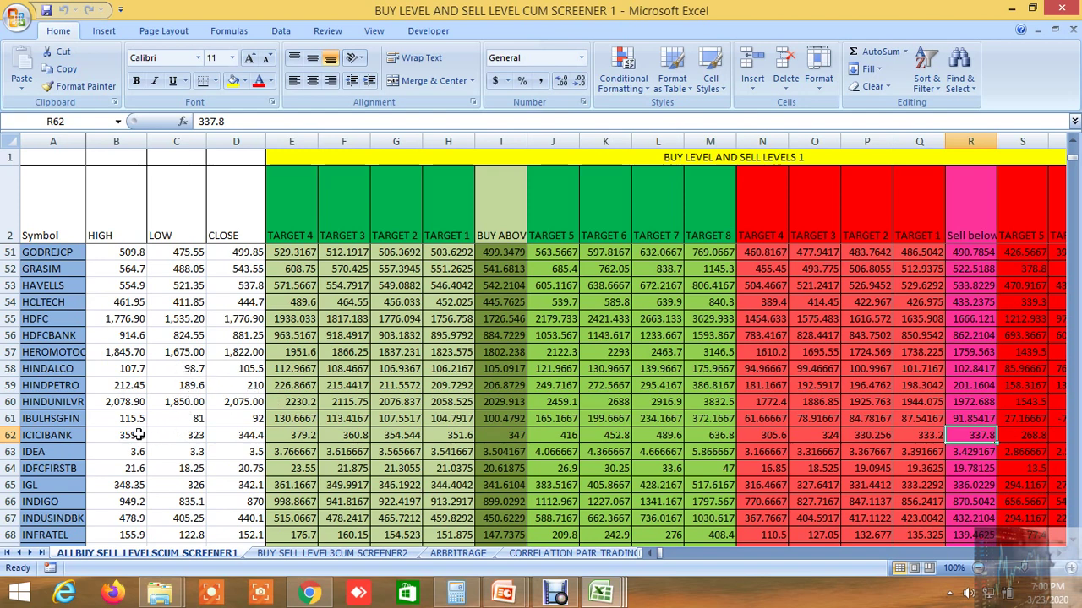
left_click(517, 437)
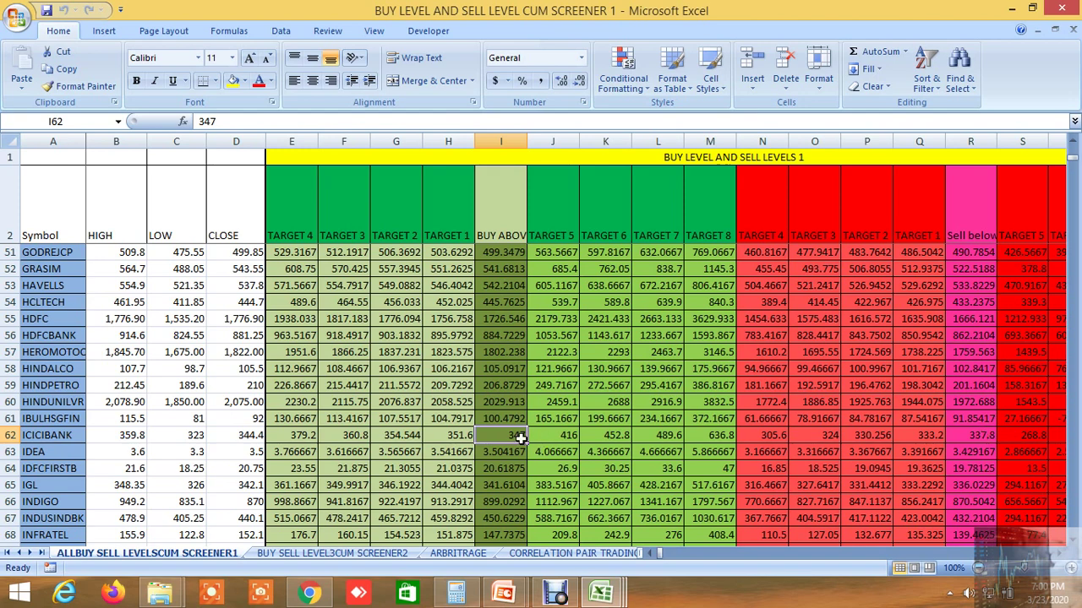
left_click(978, 437)
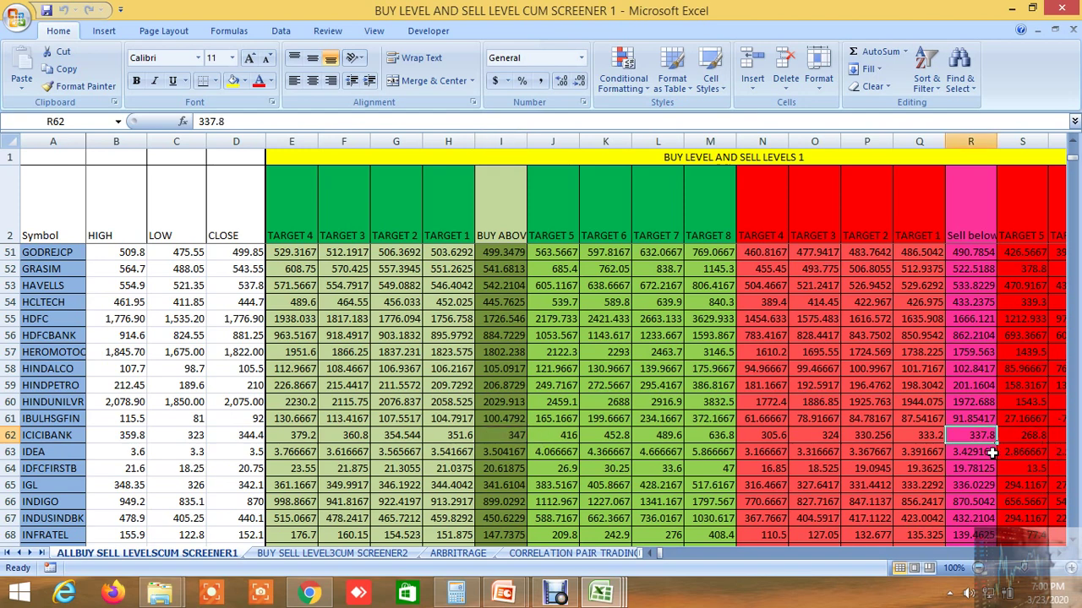
- Switch back to the TradingView ICICIBANK chart and set its interval to 5 minutes
left_click(310, 594)
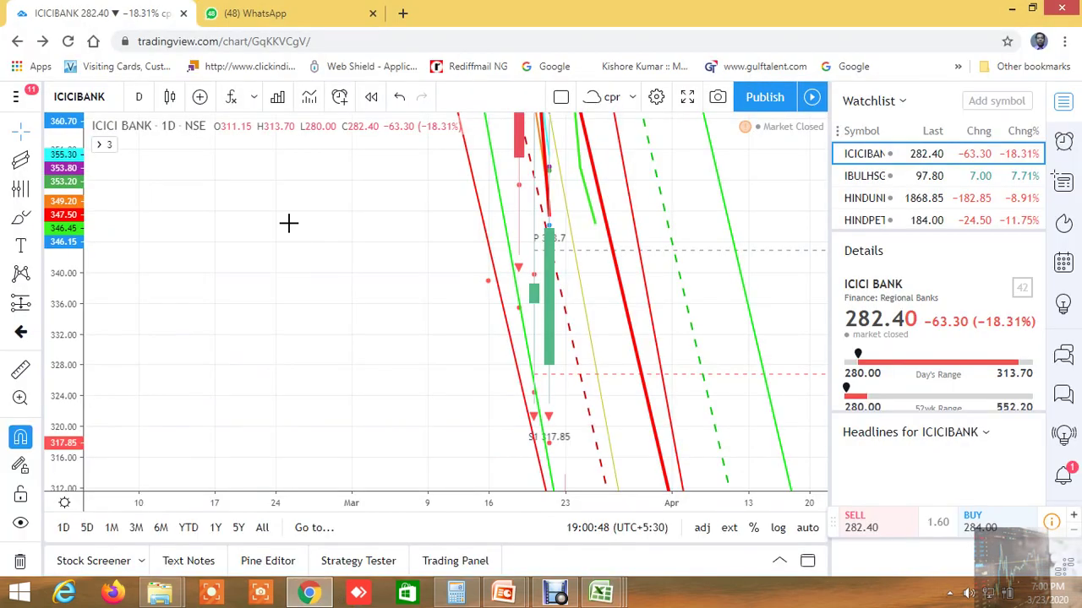
left_click(144, 102)
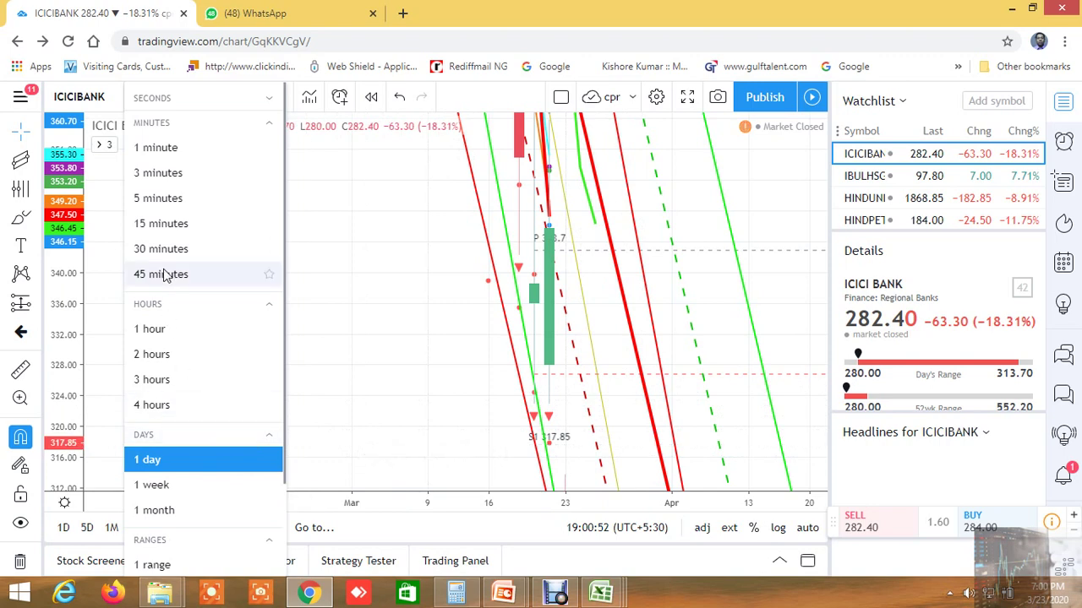
left_click(157, 199)
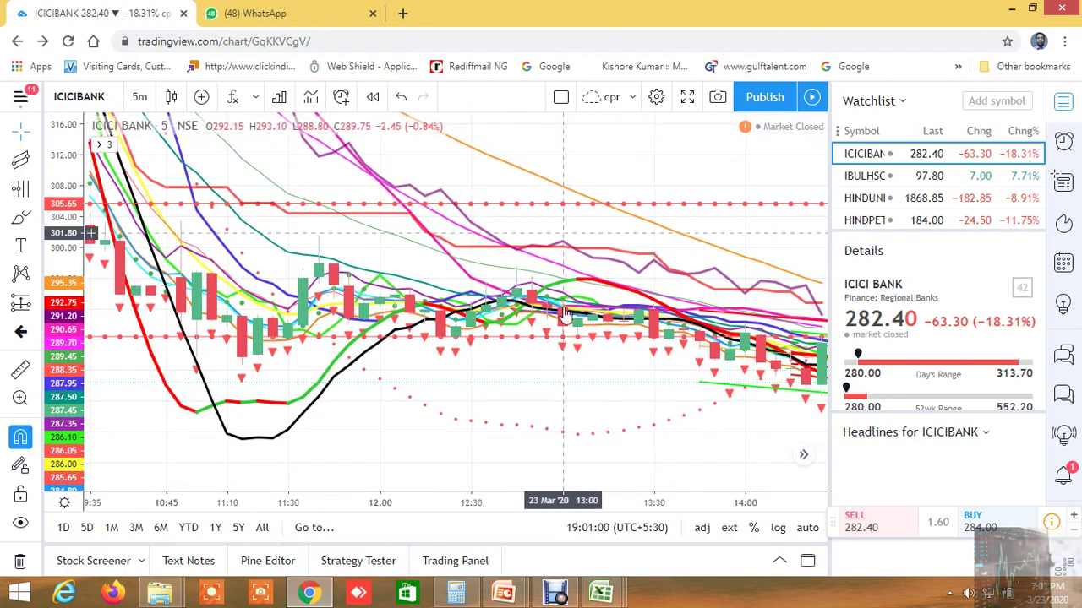
- Examine ICICIBANK's 23 March opening candles and the morning price move against the previous session and the pivot levels
scroll(473, 297, "down", 3)
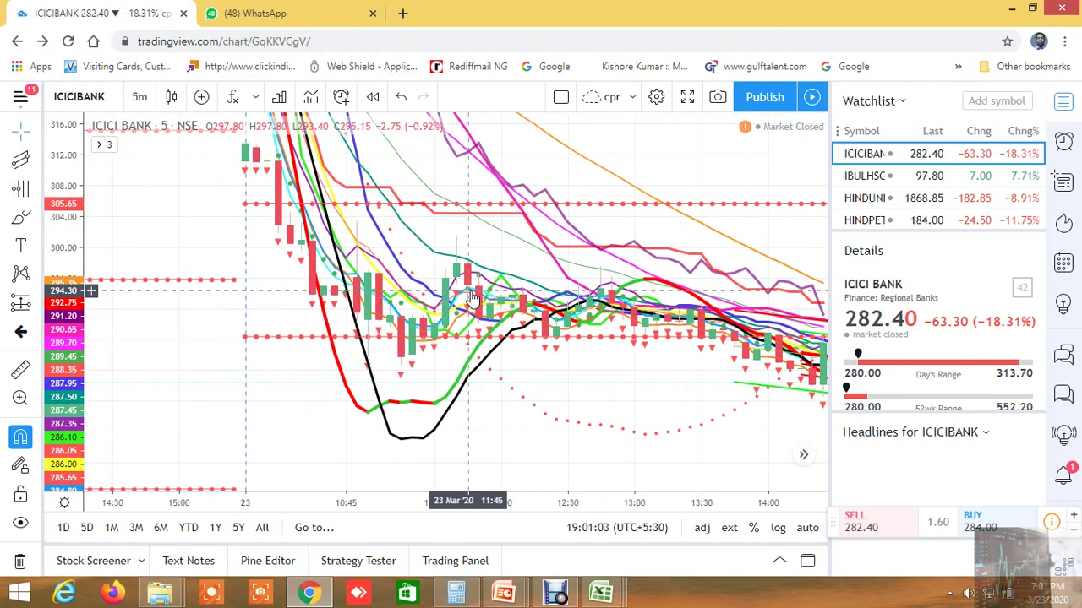
left_click_drag(273, 451, 299, 558)
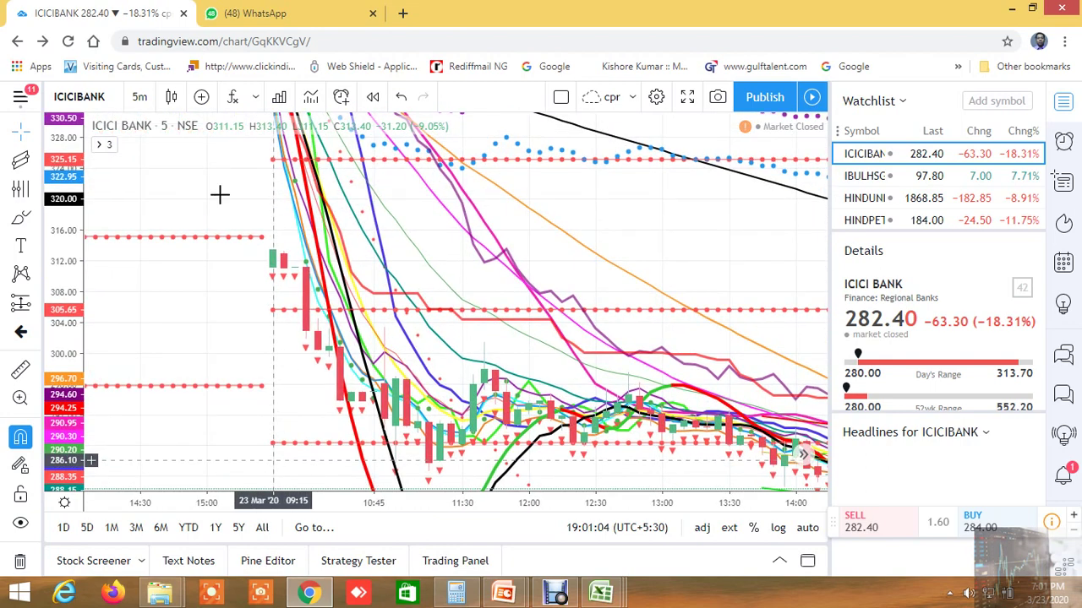
left_click_drag(219, 194, 259, 391)
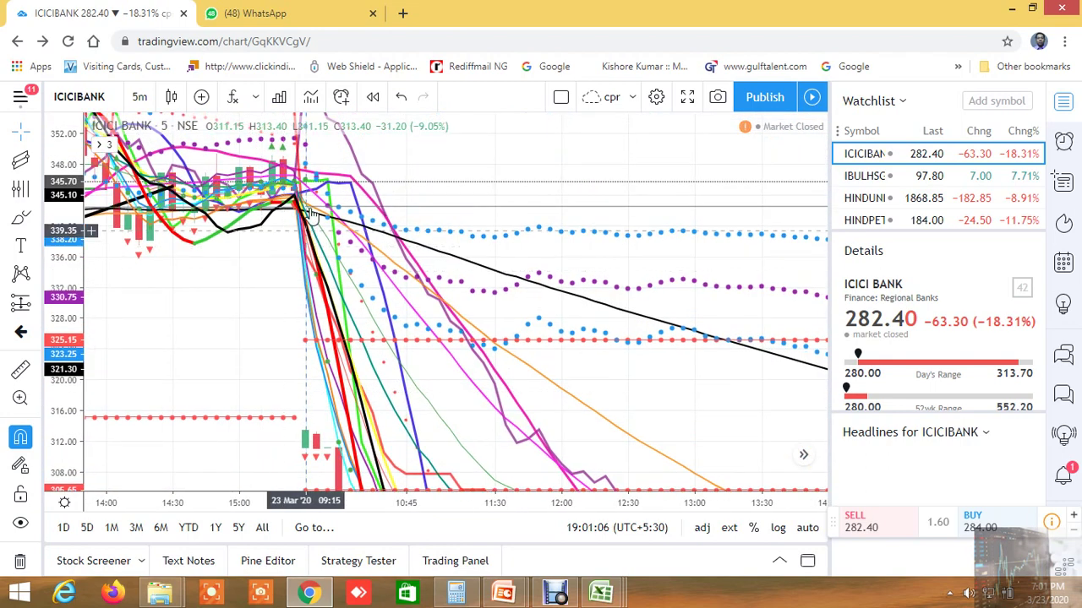
left_click(473, 328)
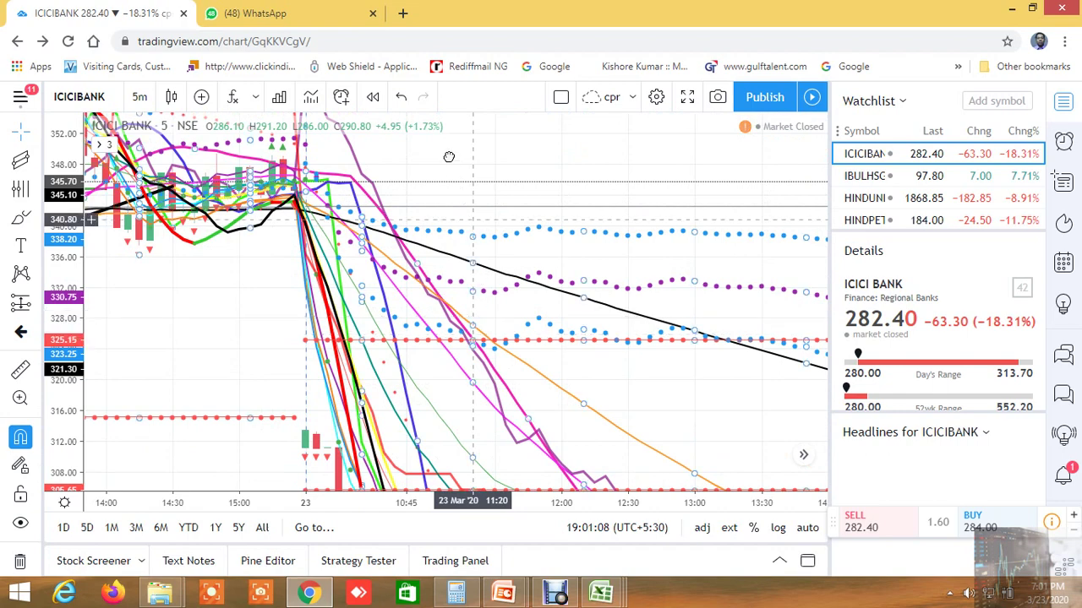
left_click_drag(515, 434, 488, 306)
left_click_drag(467, 169, 452, 114)
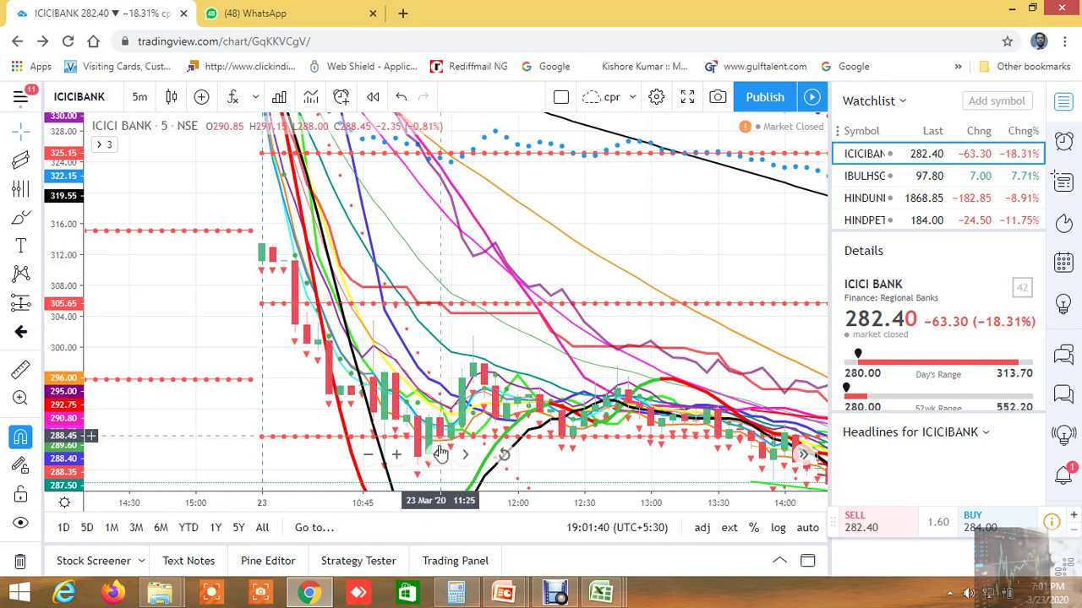
- Switch to the BUY LEVEL AND SELL LEVEL CUM SCREENER 1 workbook and go through ICICIBANK's sell targets 1 to 4
left_click(608, 594)
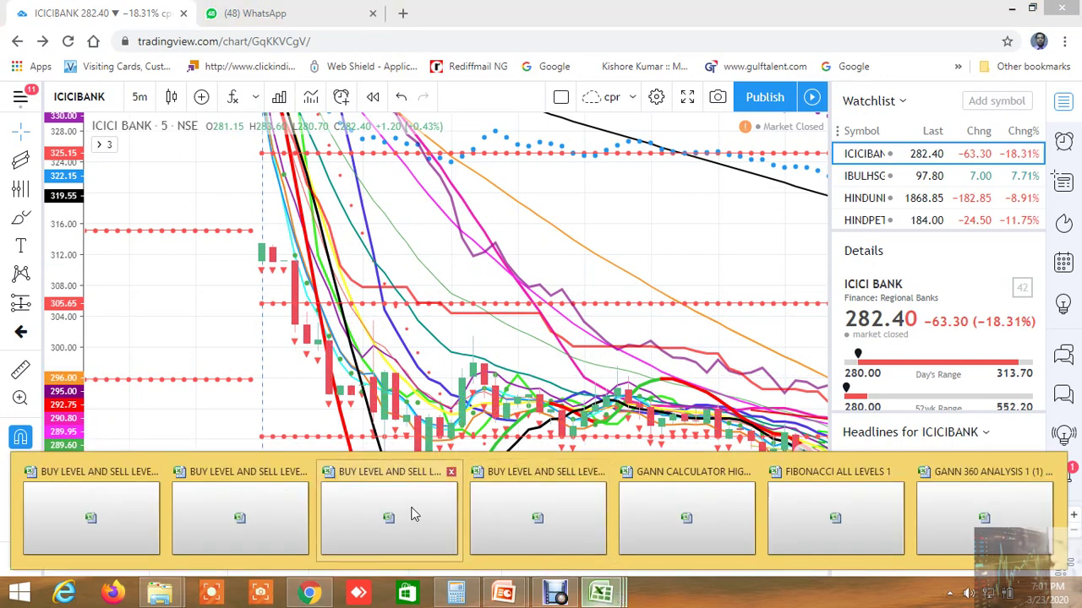
left_click(414, 514)
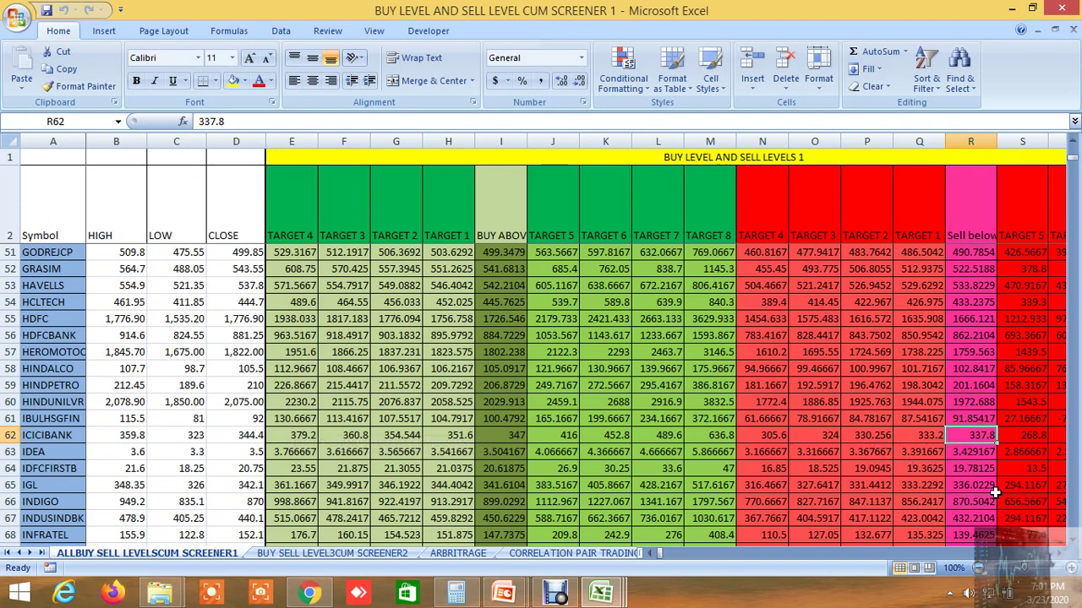
left_click(932, 436)
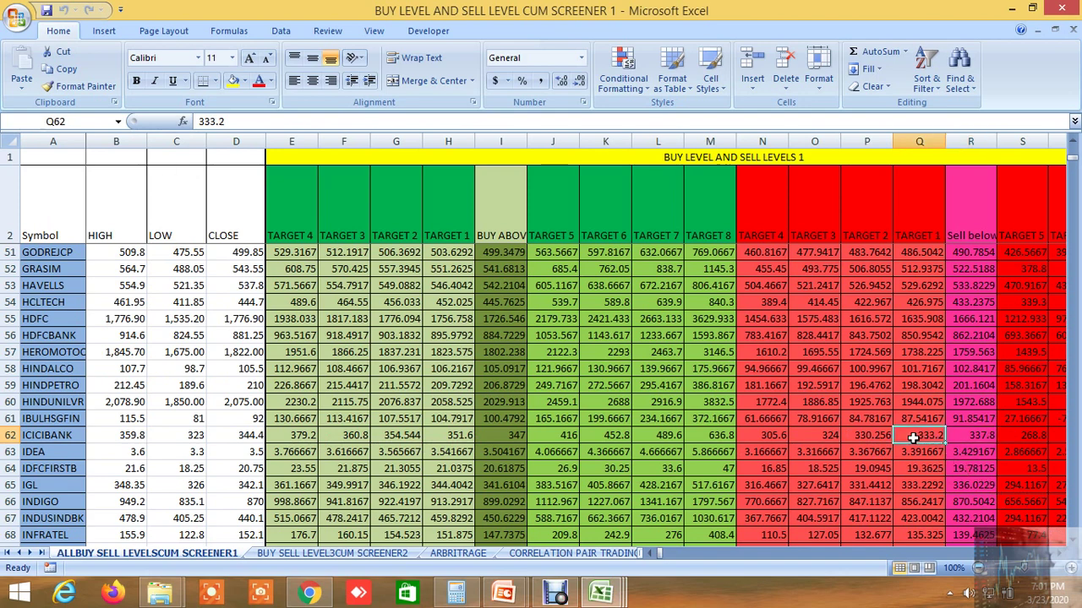
left_click(875, 440)
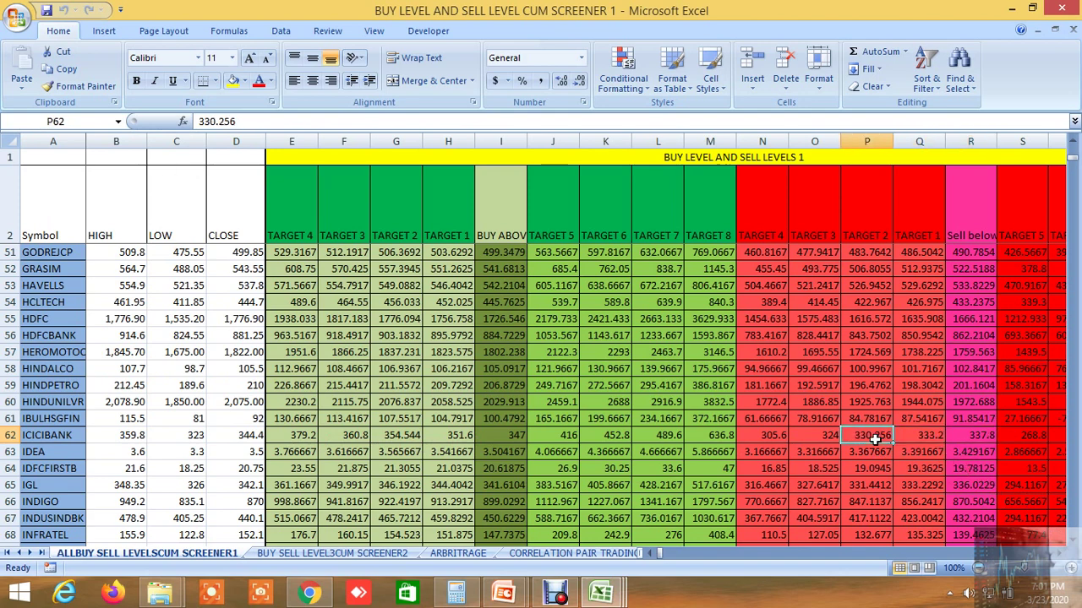
left_click(826, 438)
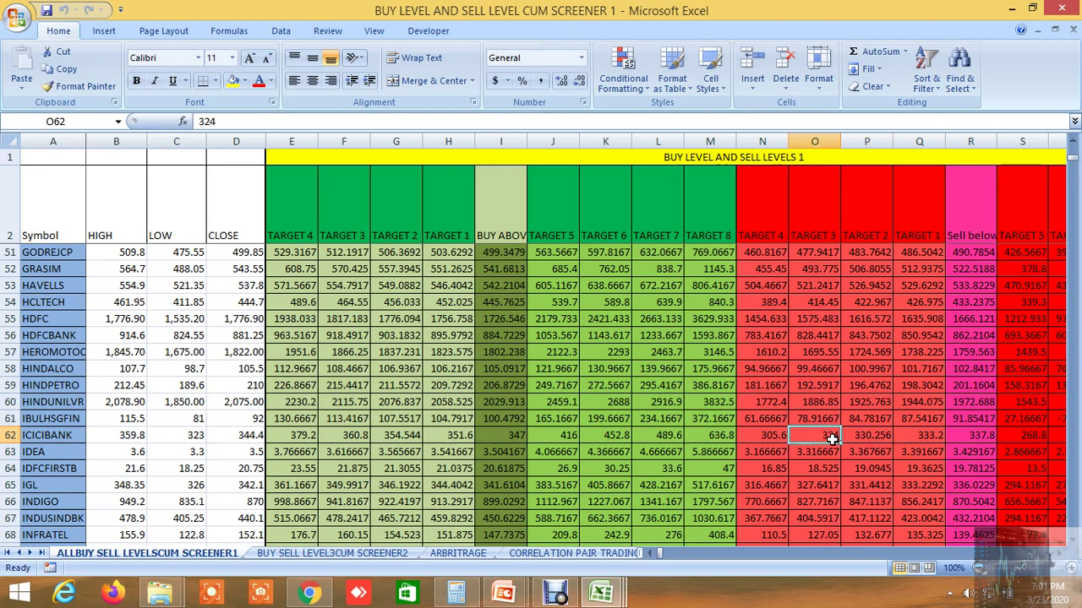
left_click(773, 435)
key("Right")
left_click(778, 436)
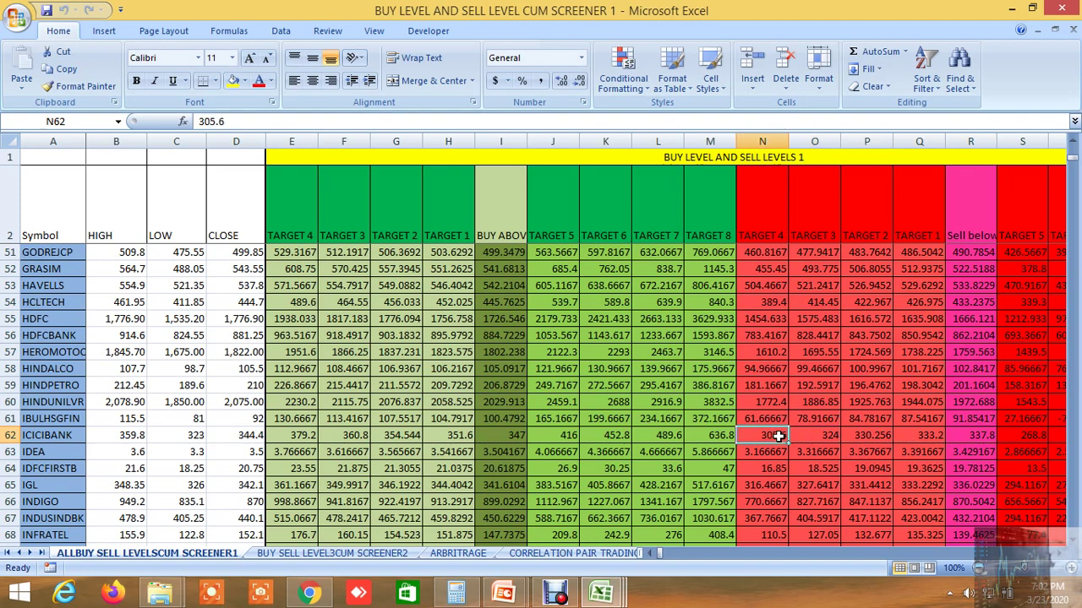
- Review ICICIBANK's sell targets 5 to 8, and switch to the TradingView chart to compare them with the day's price move
left_click(1058, 554)
double_click(1057, 554)
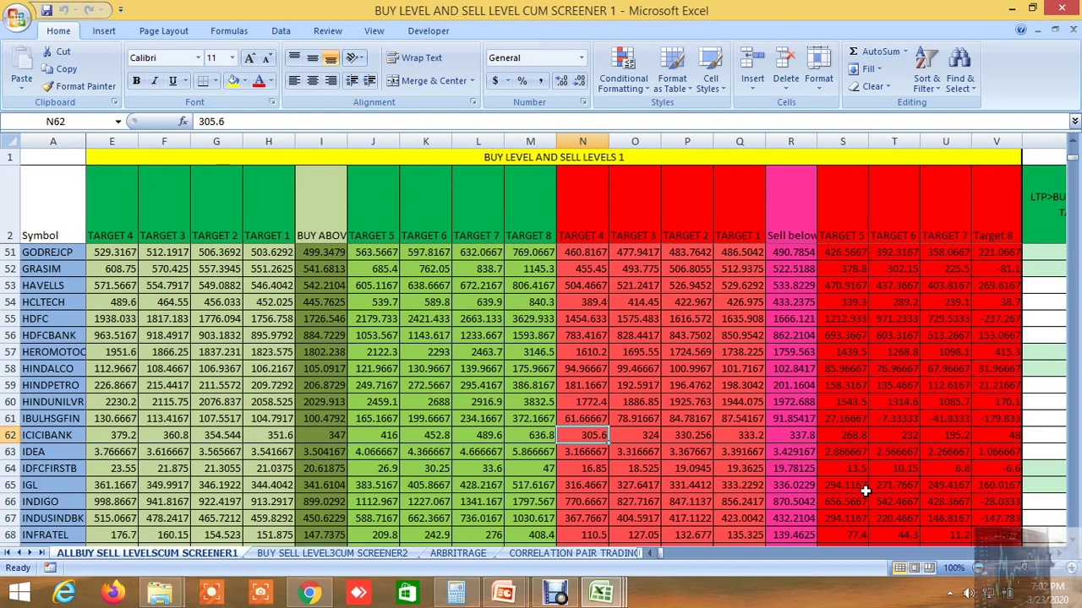
left_click(309, 594)
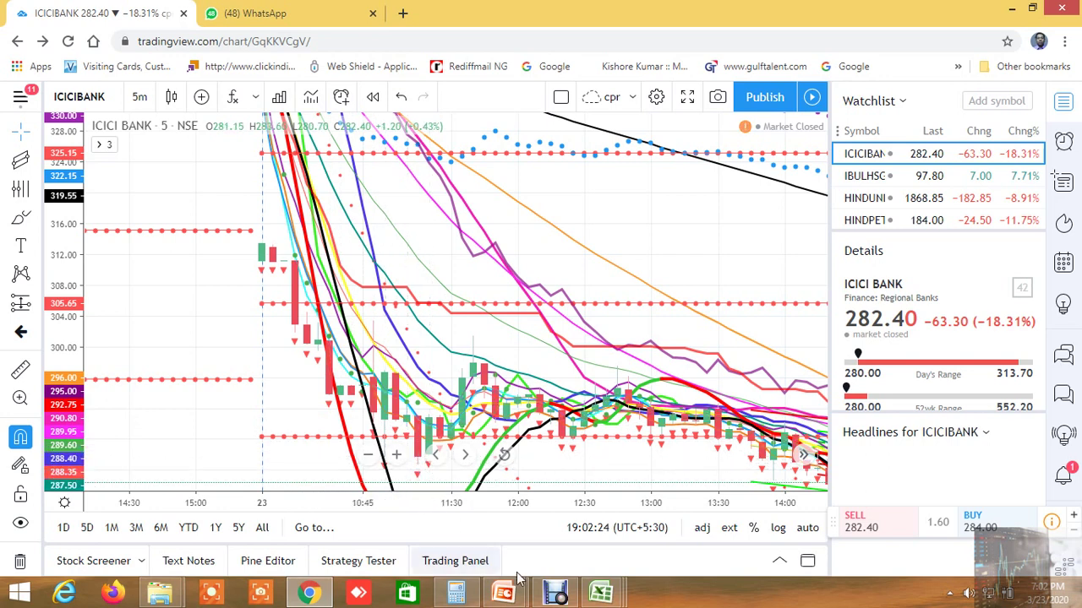
- Return to the BUY LEVEL AND SELL LEVEL CUM SCREENER 1 workbook and check ICICIBANK's buy-above level and buy targets under BUY LEVEL AND SELL LEVELS 2
mouse_move(601, 594)
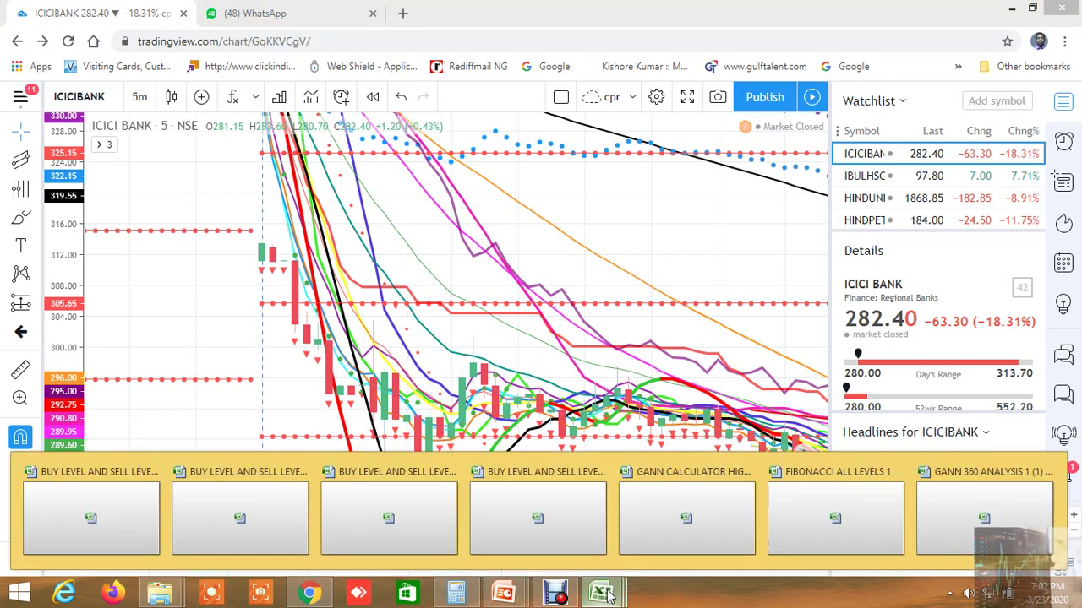
left_click(393, 510)
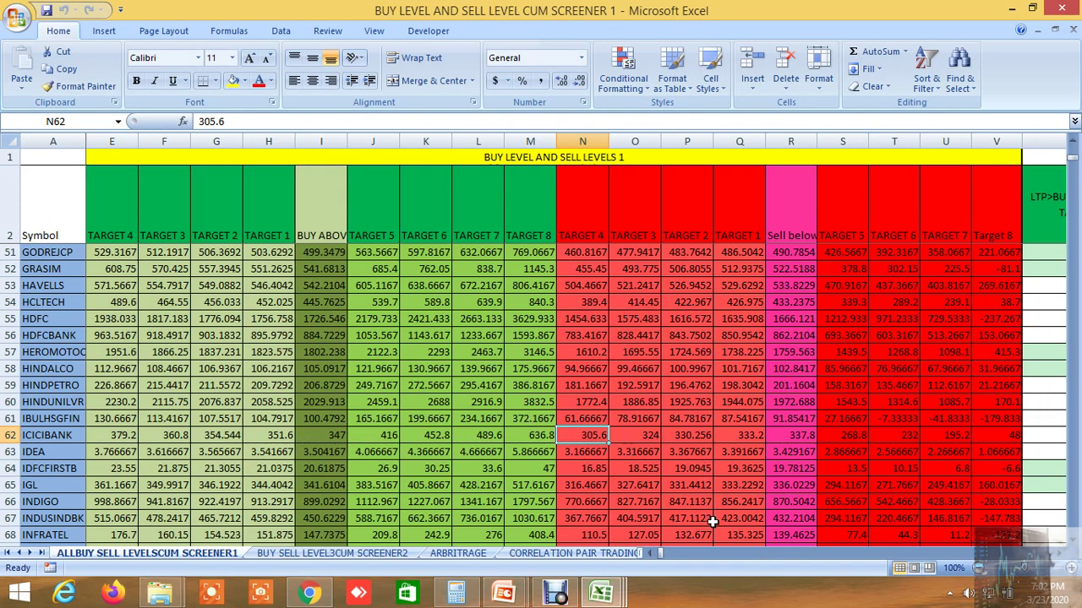
left_click_drag(666, 552, 670, 551)
left_click(445, 435)
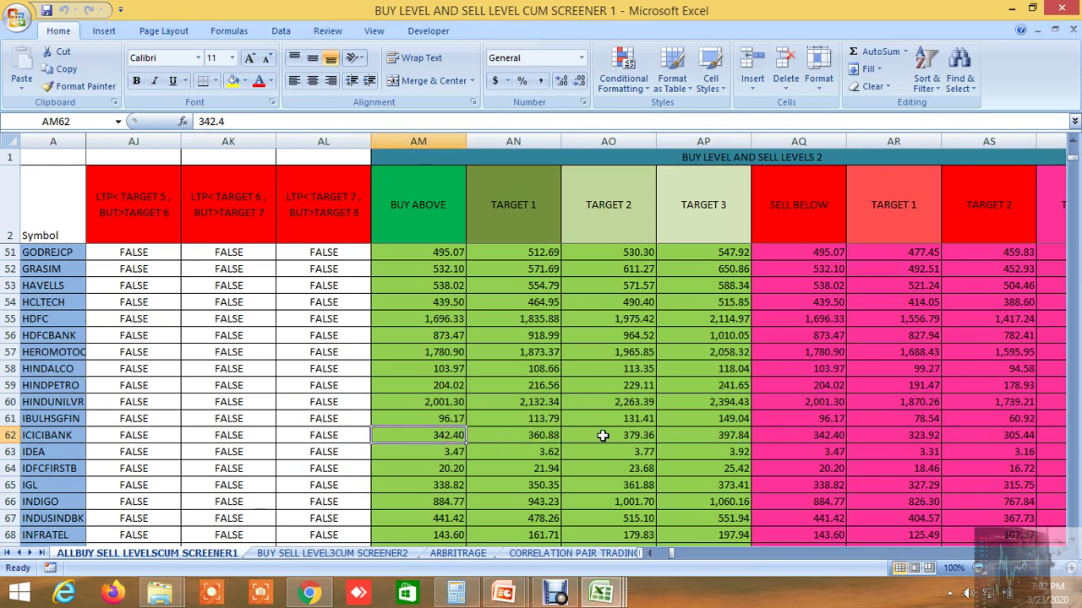
left_click(708, 436)
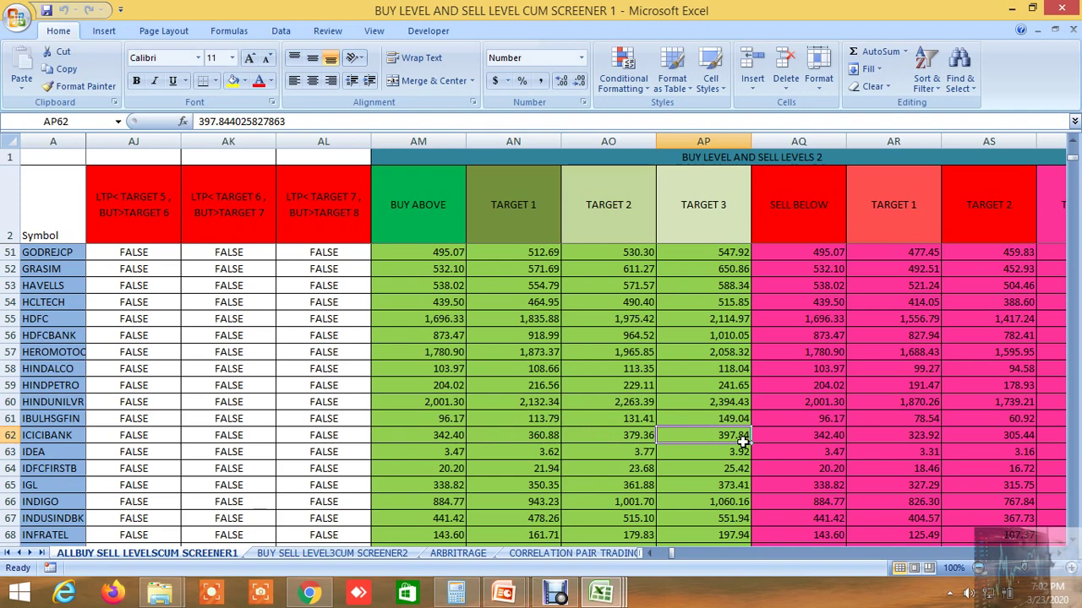
- Go through ICICIBANK's sell targets 1 to 3 in the BUY LEVEL AND SELL LEVELS 2 section, comparing targets 1 and 2
left_click(921, 435)
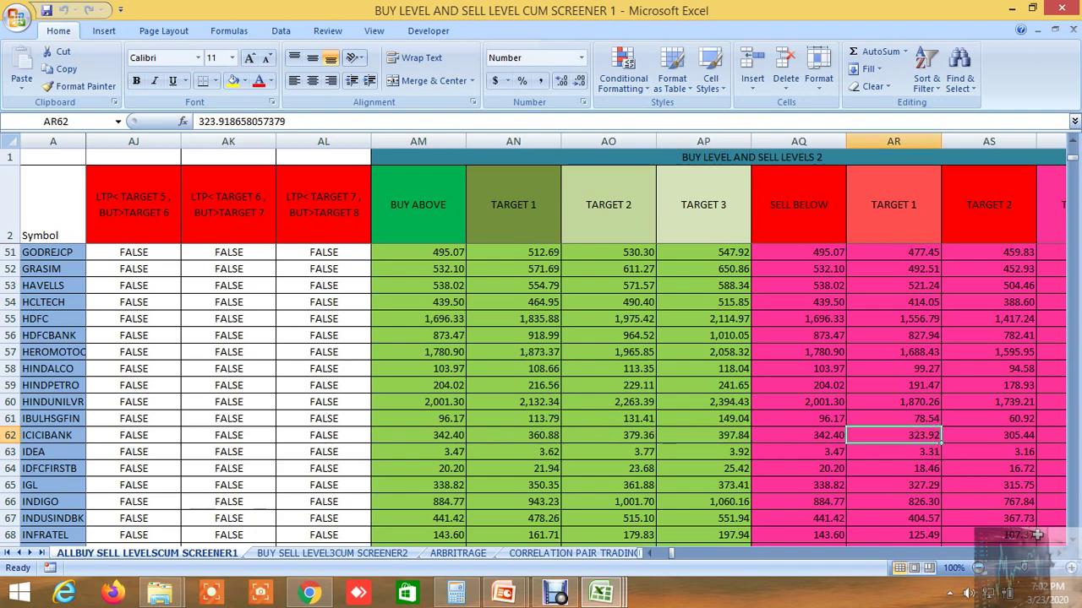
scroll(874, 518, "right", 3)
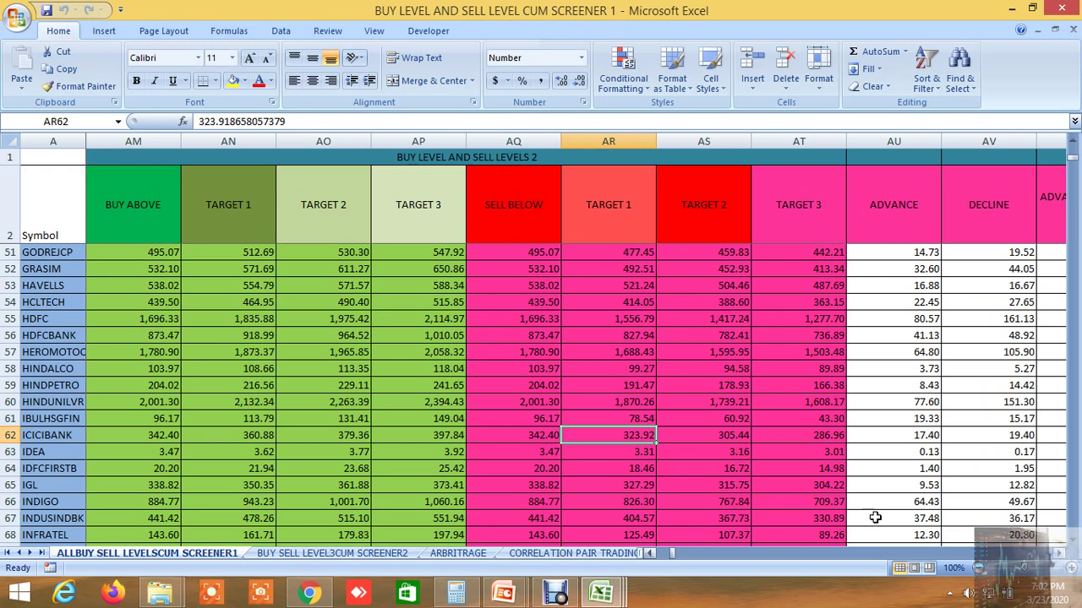
left_click(727, 435)
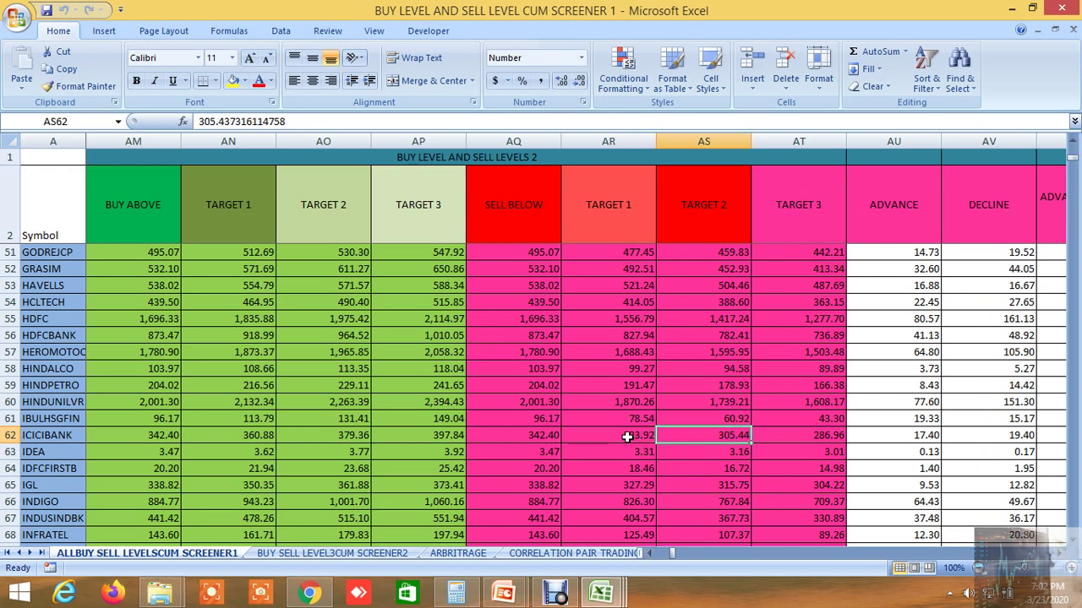
left_click(627, 437)
left_click(679, 435)
left_click(623, 435)
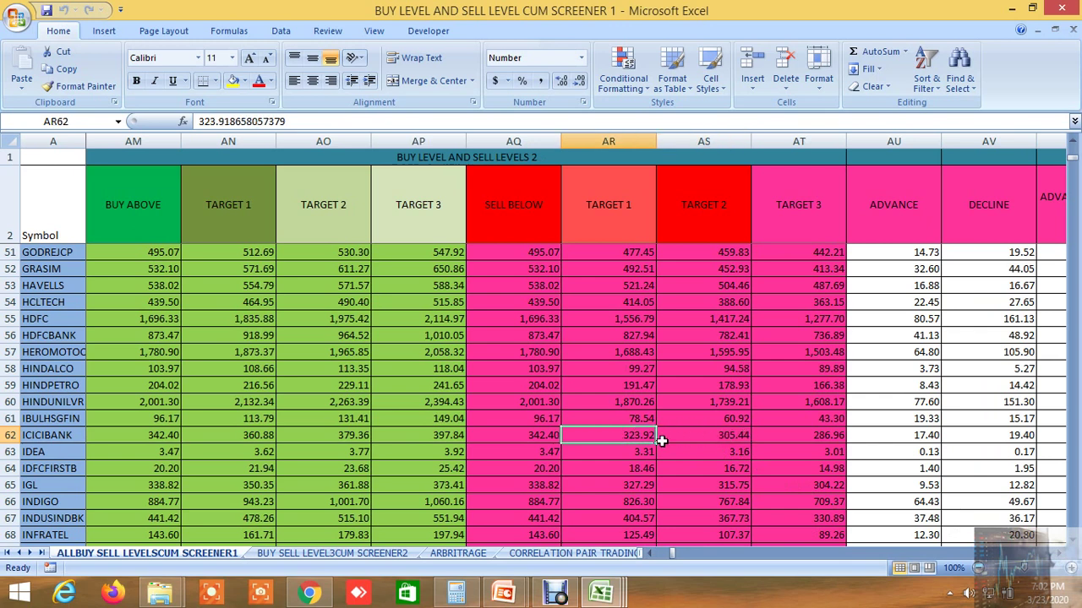
left_click(686, 436)
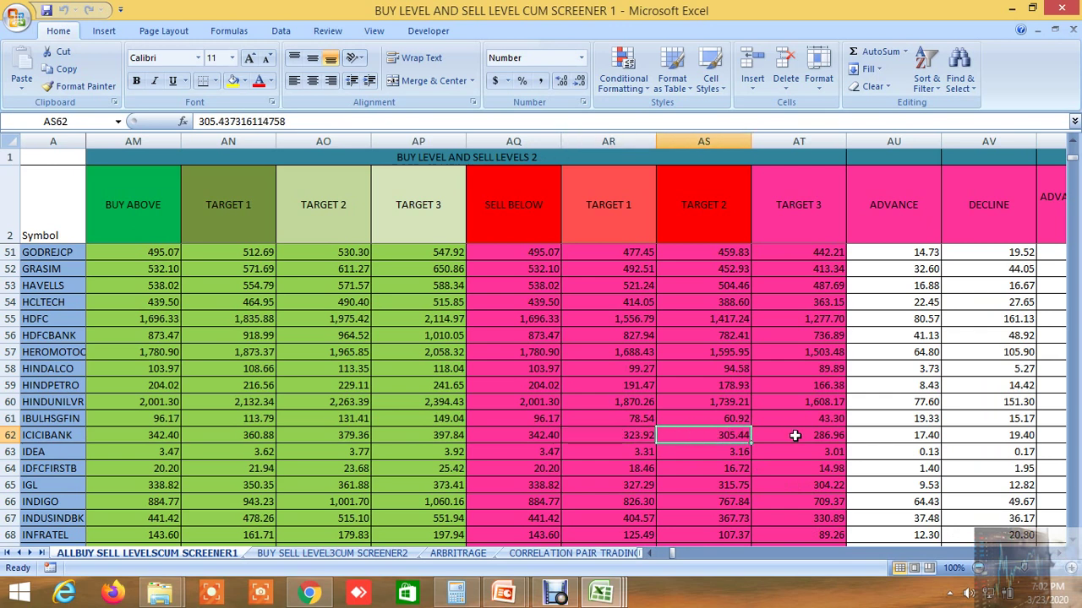
left_click(807, 436)
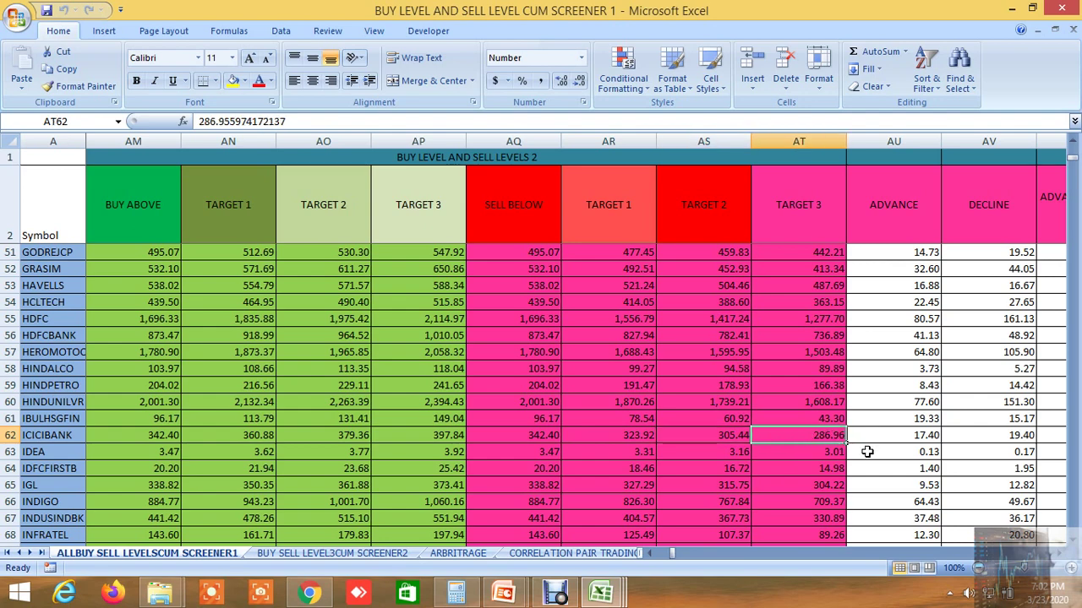
- Find the GANN ANGLES section and examine ICICIBANK's support levels at the 180, 225, 270 and 315 angles
left_click_drag(1062, 554, 1063, 558)
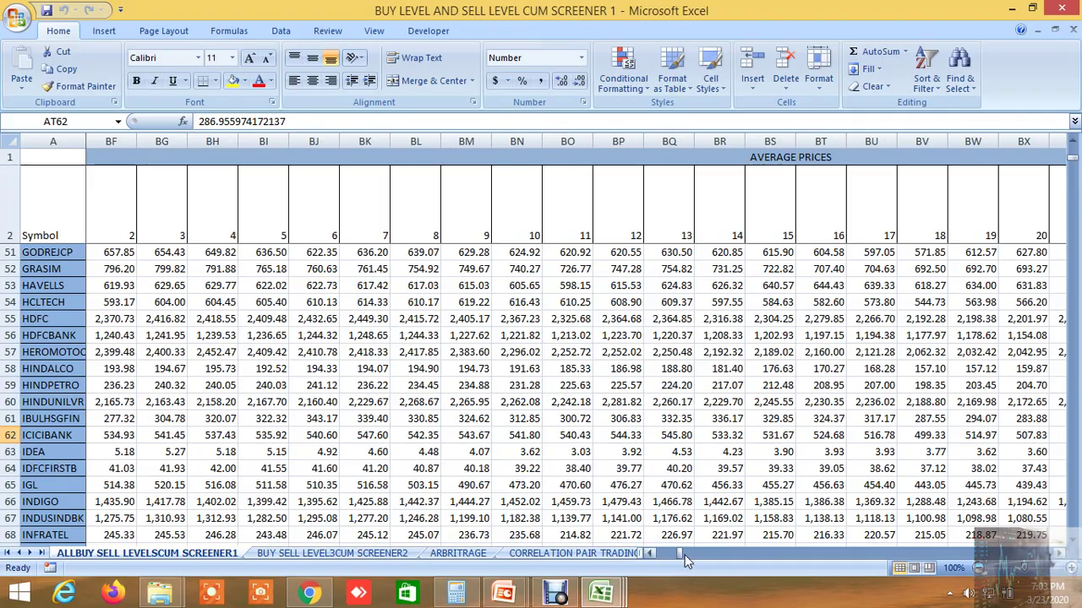
left_click_drag(681, 553, 760, 575)
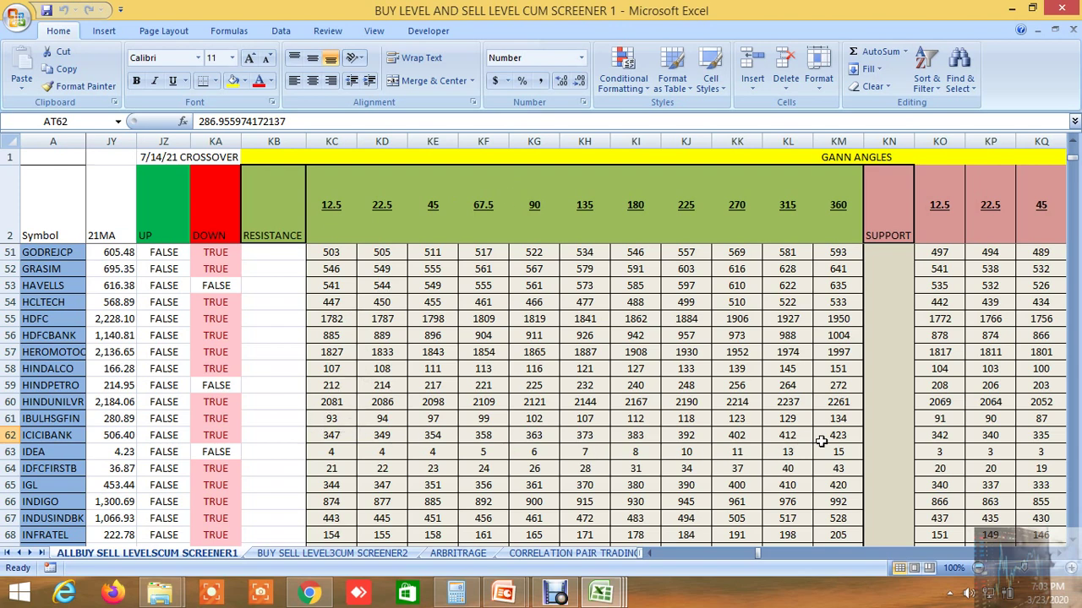
left_click(1061, 553)
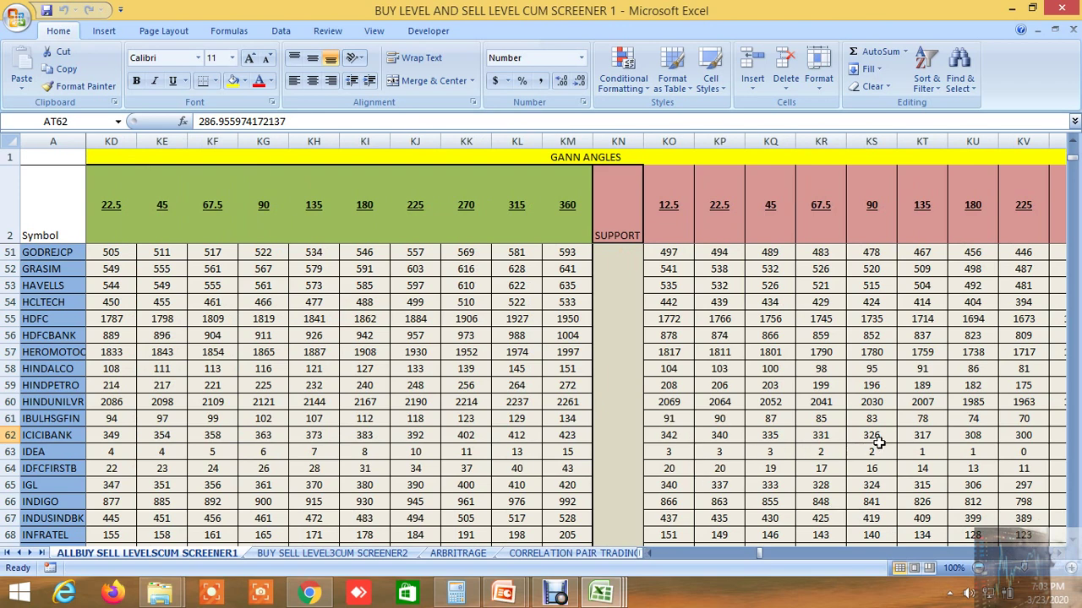
left_click(972, 435)
left_click(1061, 554)
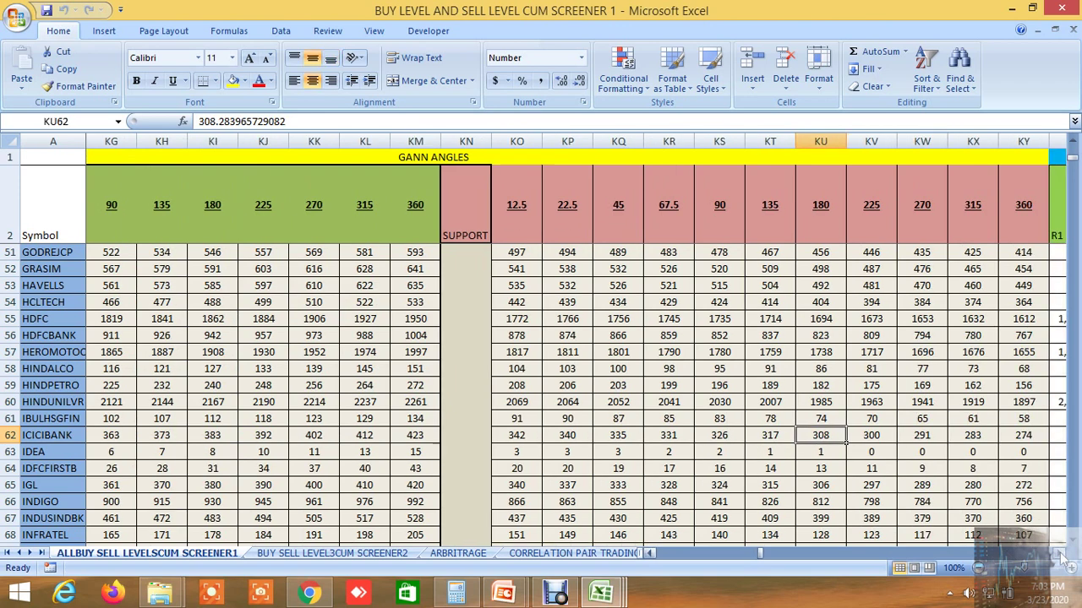
left_click(820, 434)
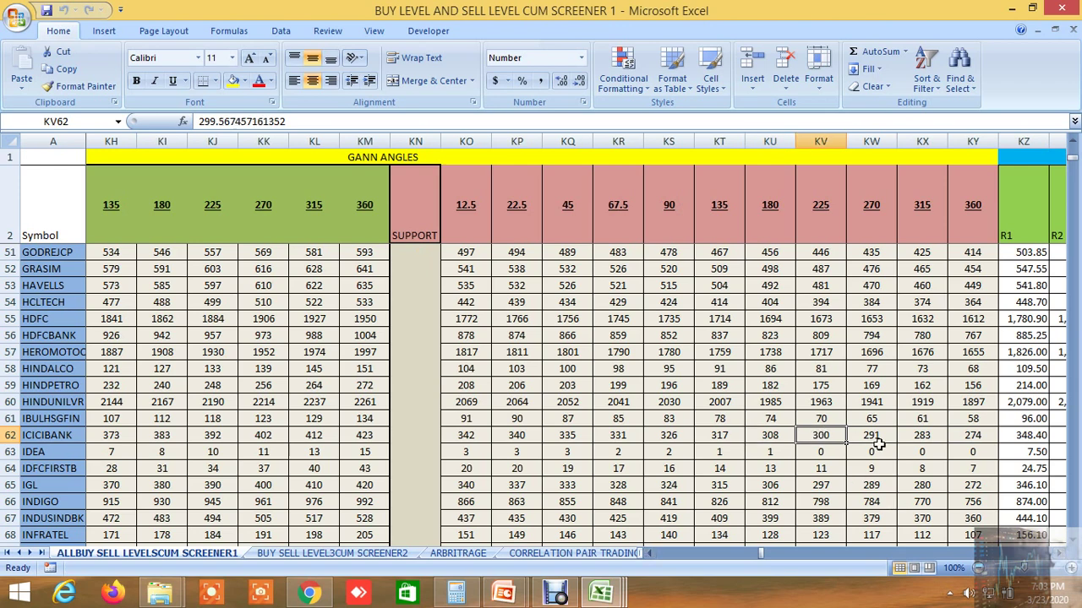
left_click(878, 436)
left_click(923, 436)
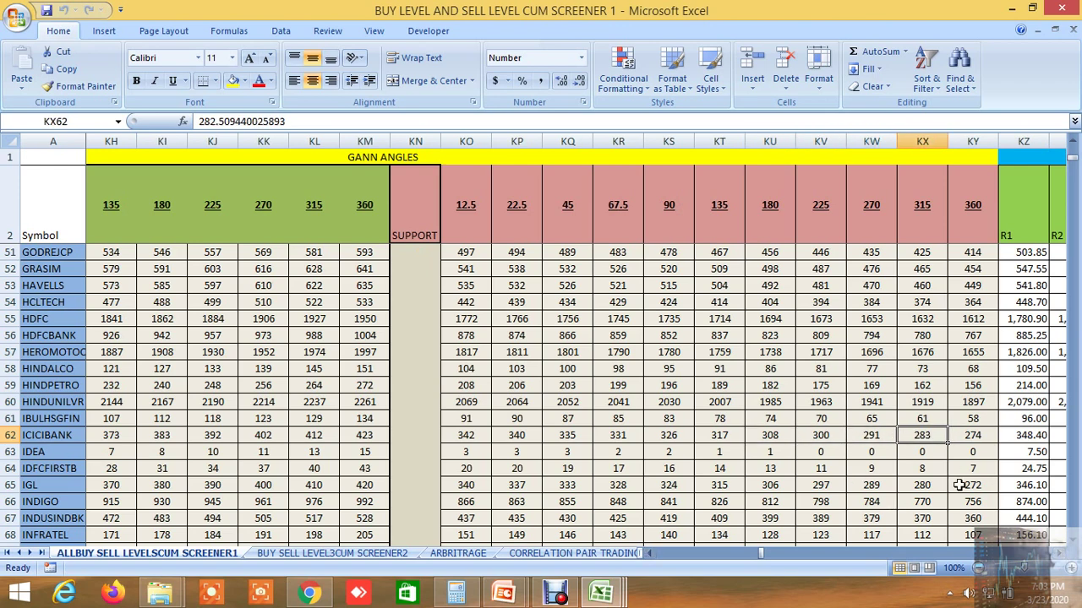
- Examine ICICIBANK's s6 and s8 support levels in the GANN SQUARE OF 9 section
left_click(1058, 553)
left_click(1058, 554)
left_click(1058, 553)
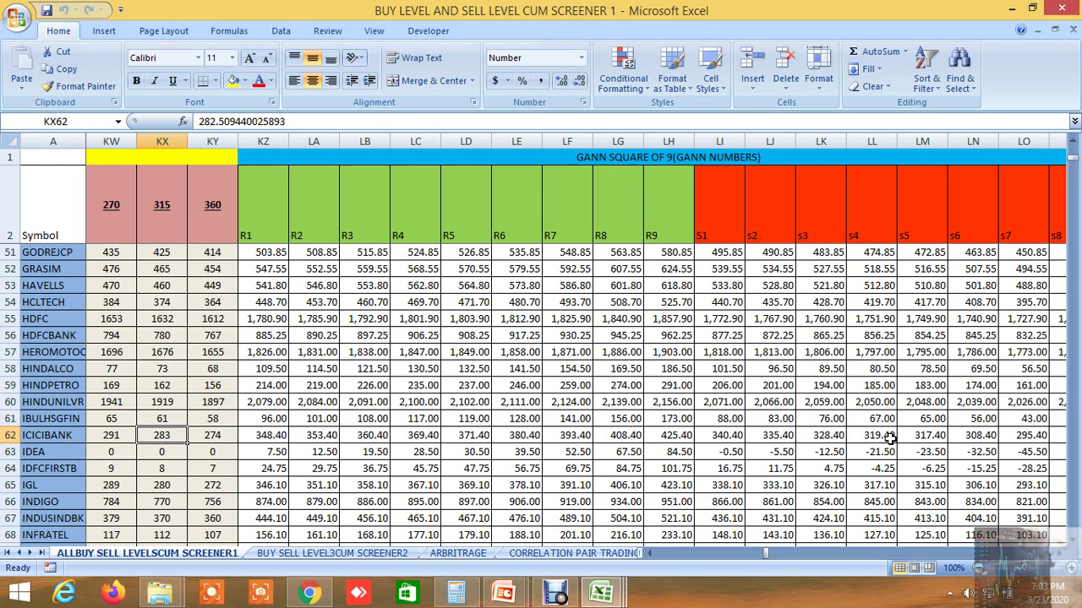
left_click(974, 433)
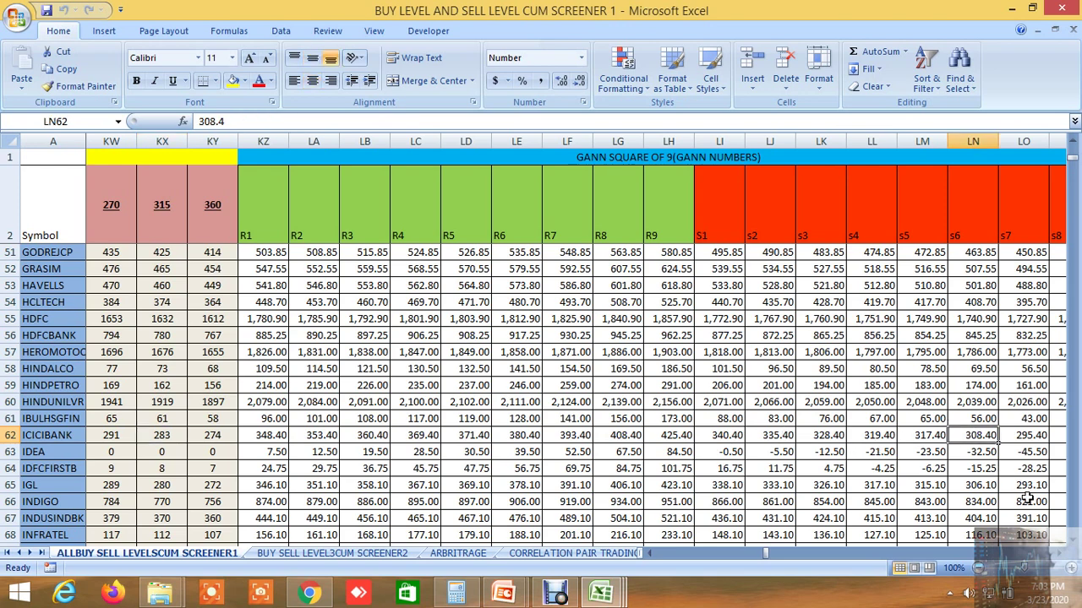
scroll(1046, 545, "right", 5)
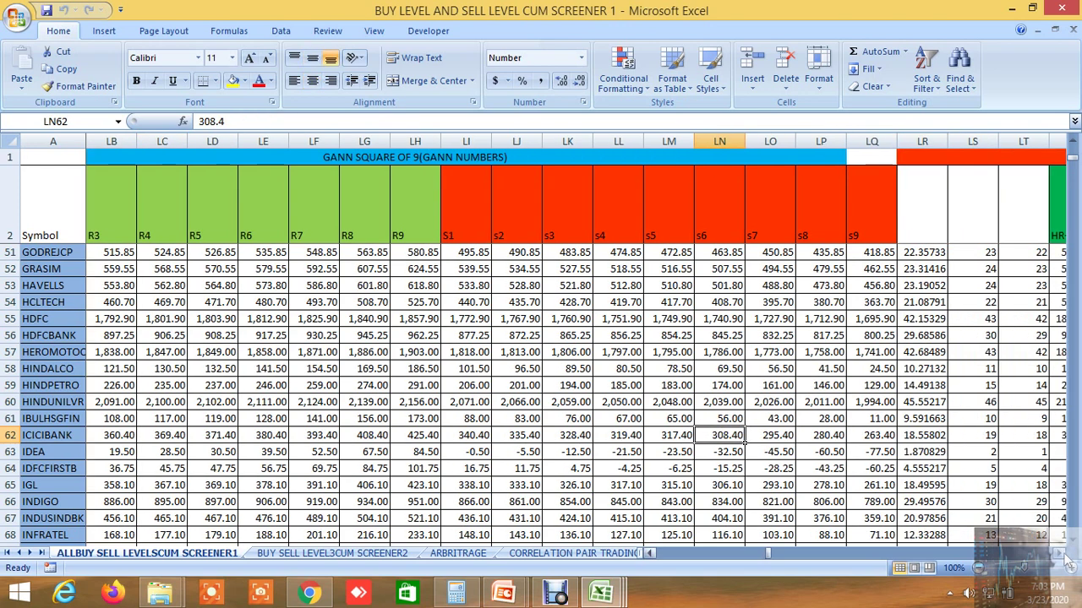
left_click(820, 435)
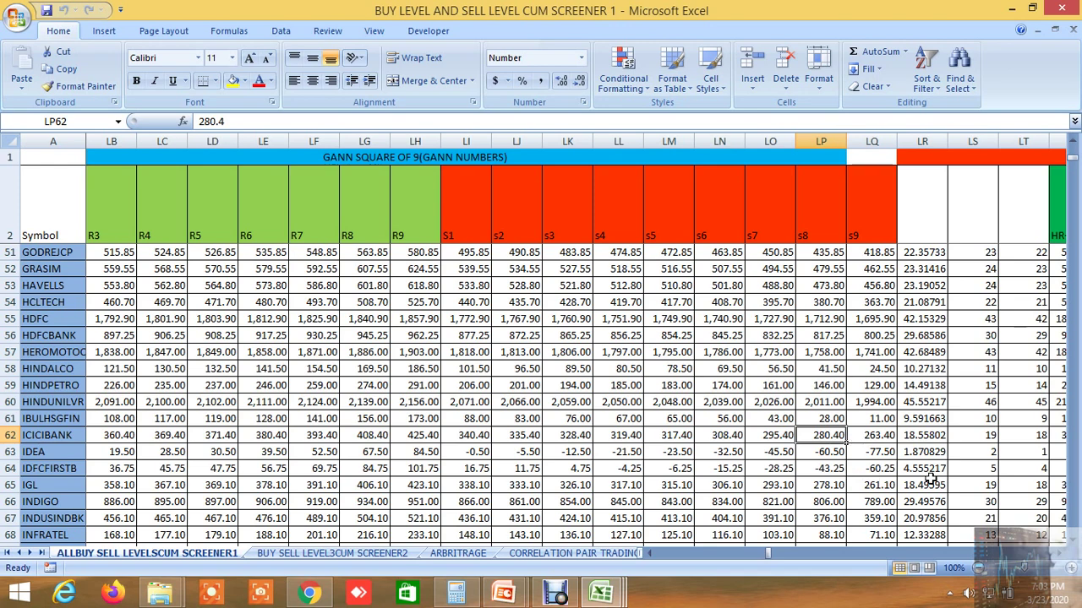
- Find the MURREY'S MATHEMATICAL LEVEL CALCULATION section and go through the S10 to S17 support levels in the IGL row
left_click(1054, 553)
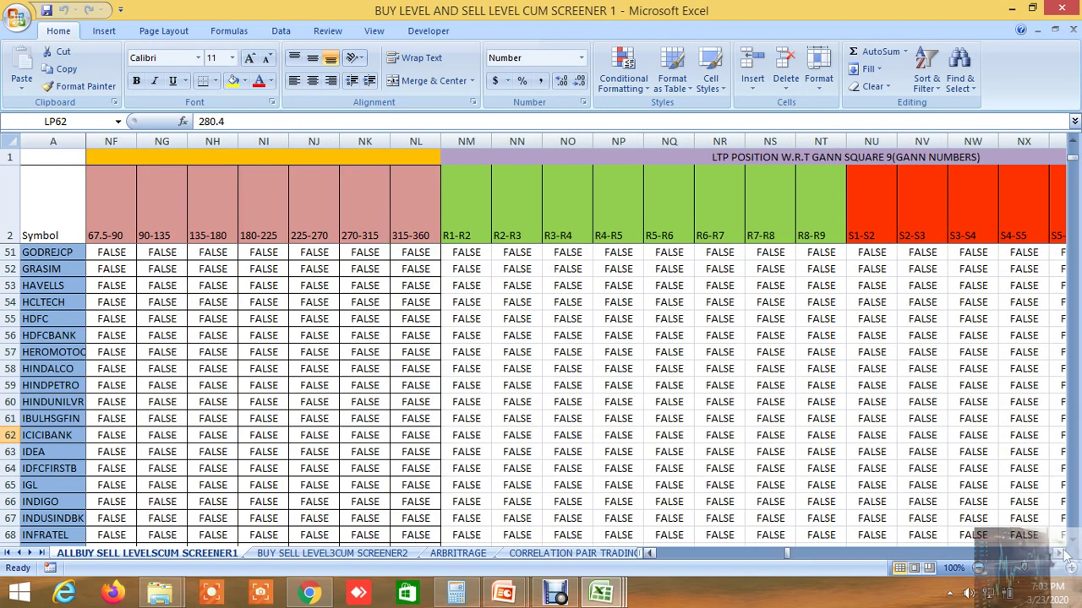
left_click(649, 554)
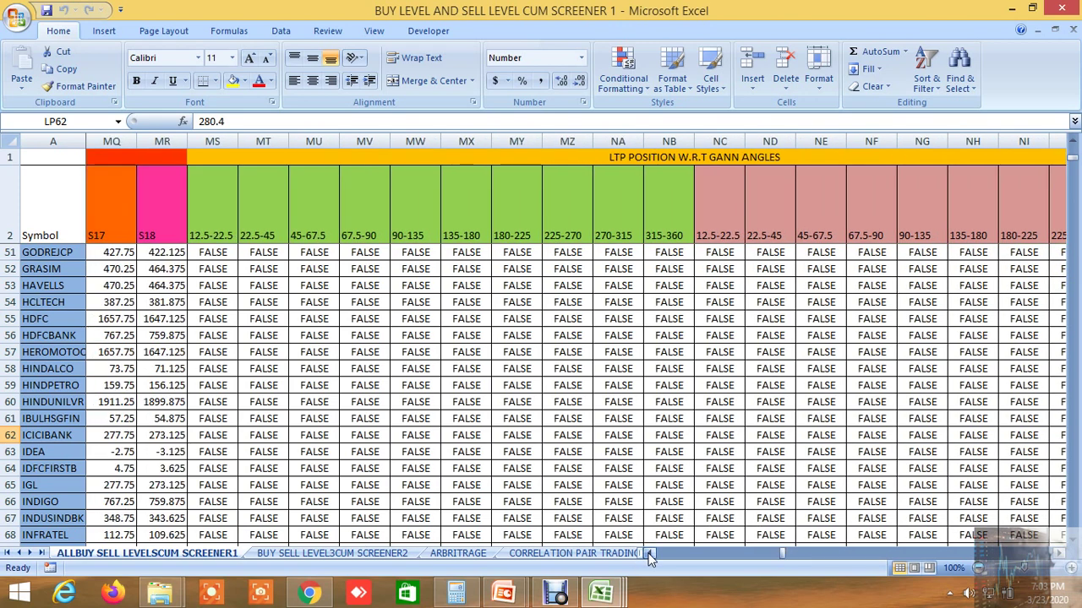
left_click_drag(649, 553, 649, 553)
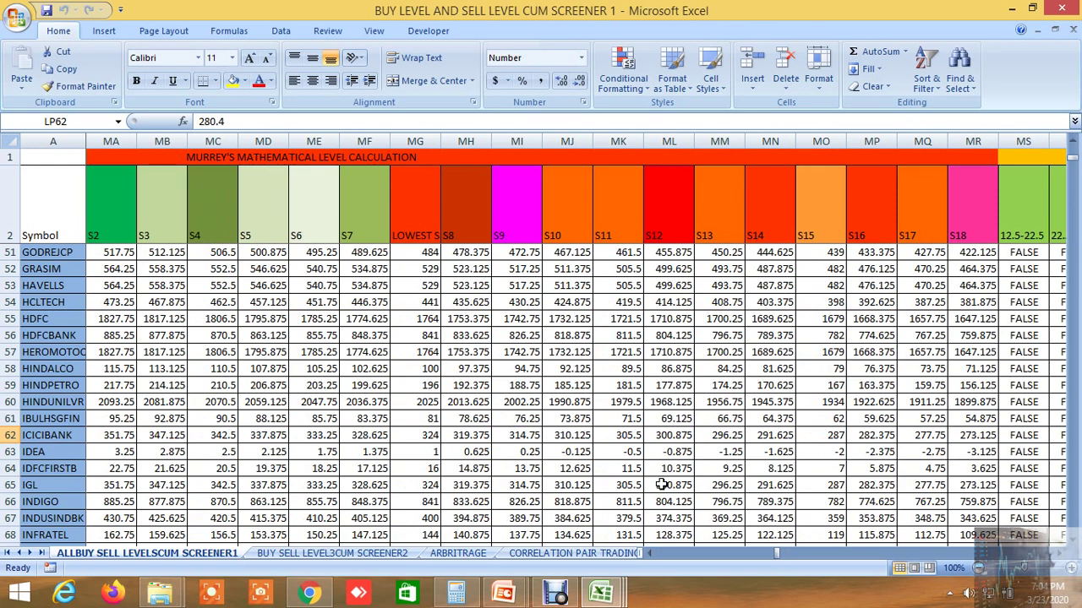
left_click(571, 487)
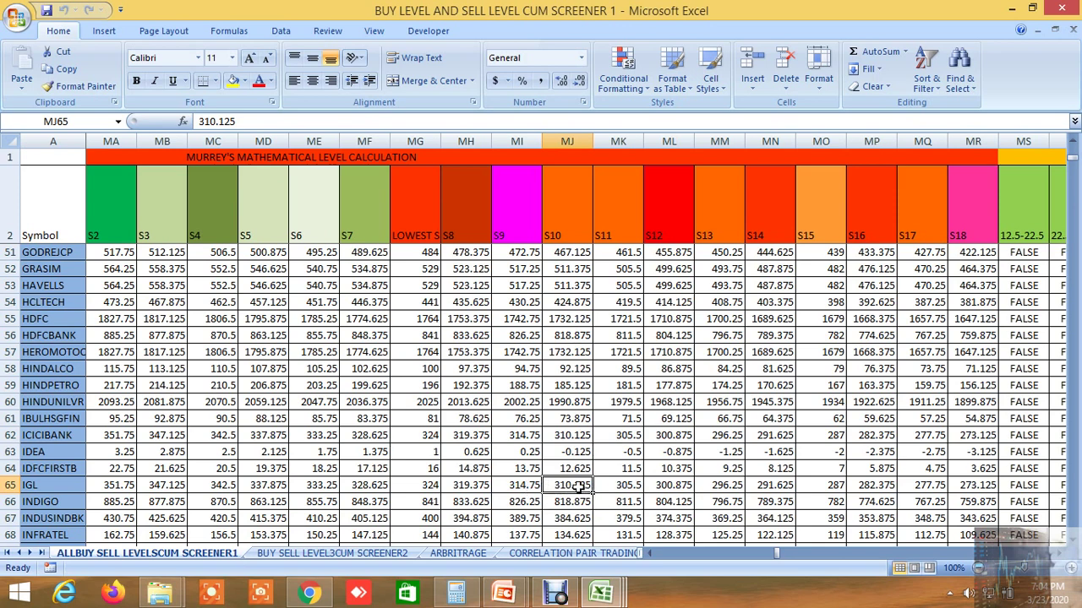
left_click(622, 486)
left_click(669, 484)
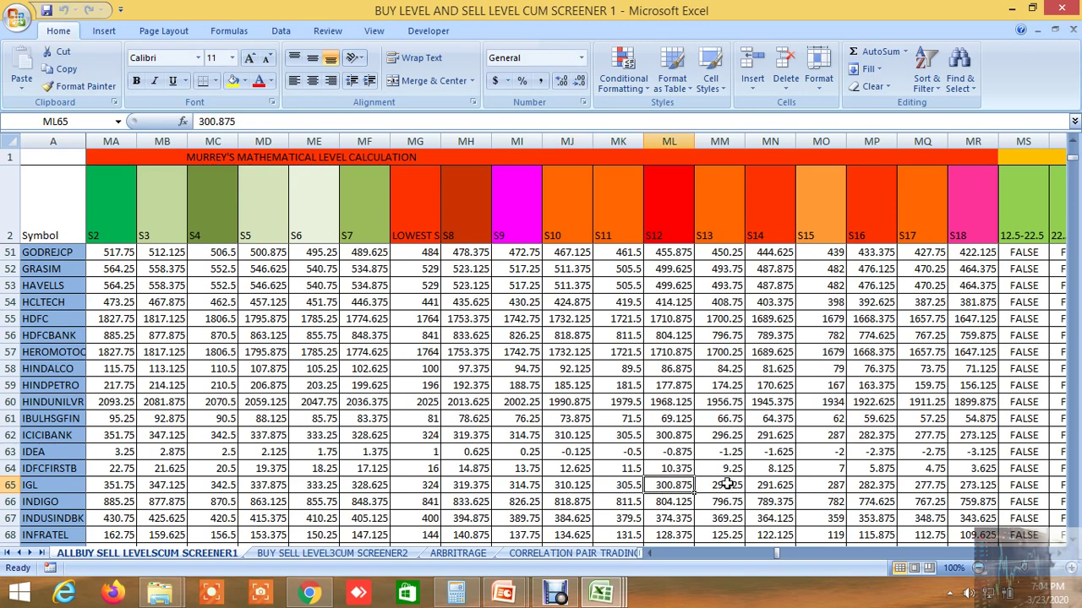
left_click(727, 484)
left_click(760, 488)
left_click(823, 488)
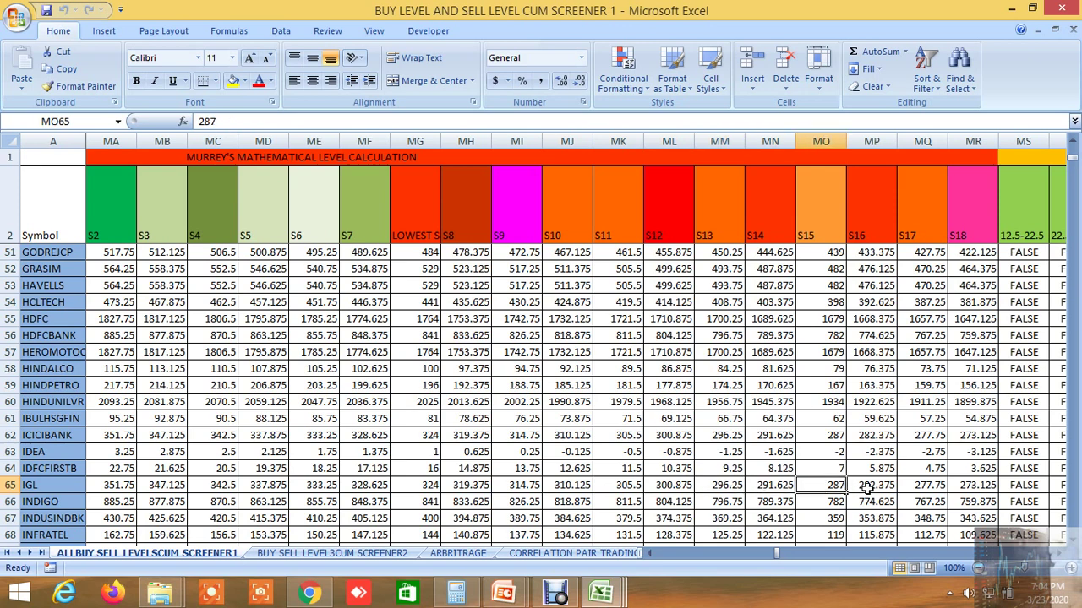
left_click(867, 489)
left_click(923, 488)
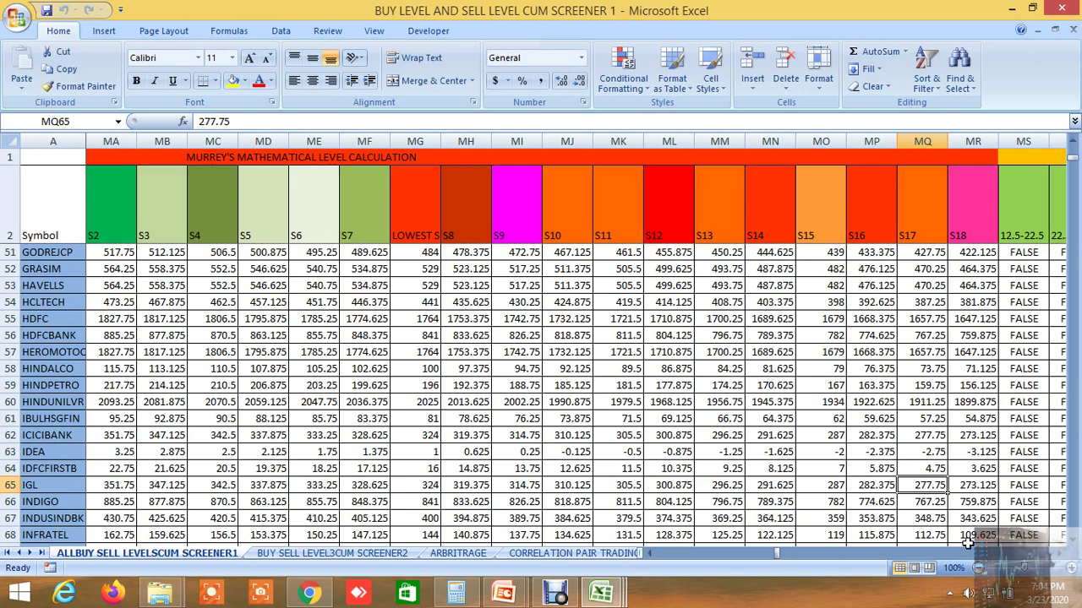
- Switch to the BUY LEVEL AND SELL LEVEL 4 workbook and look over the uptrend buy and sell levels of the listed symbols
mouse_move(601, 593)
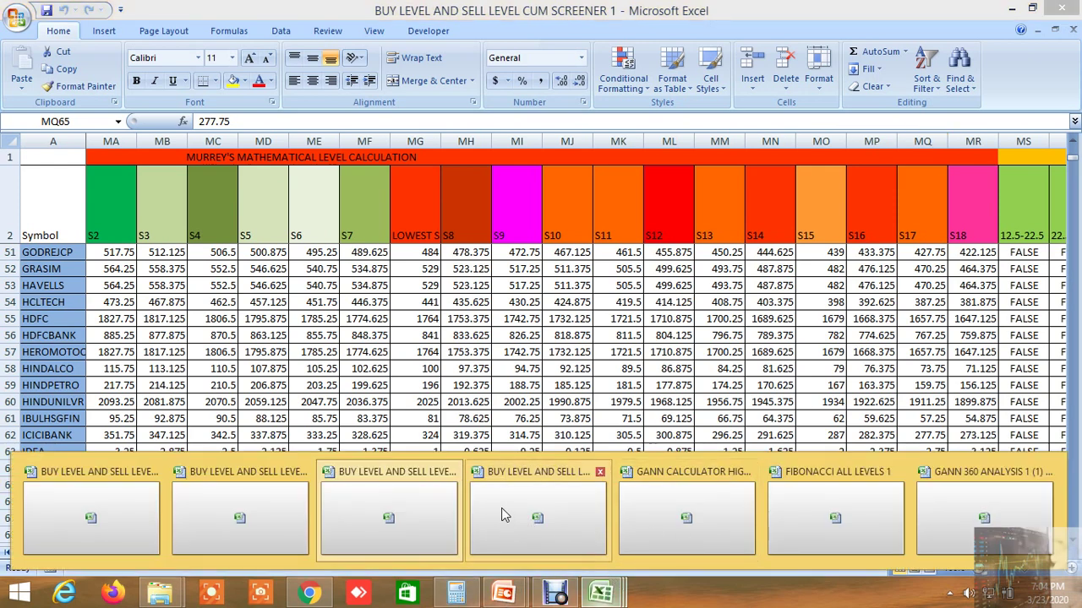
left_click(553, 514)
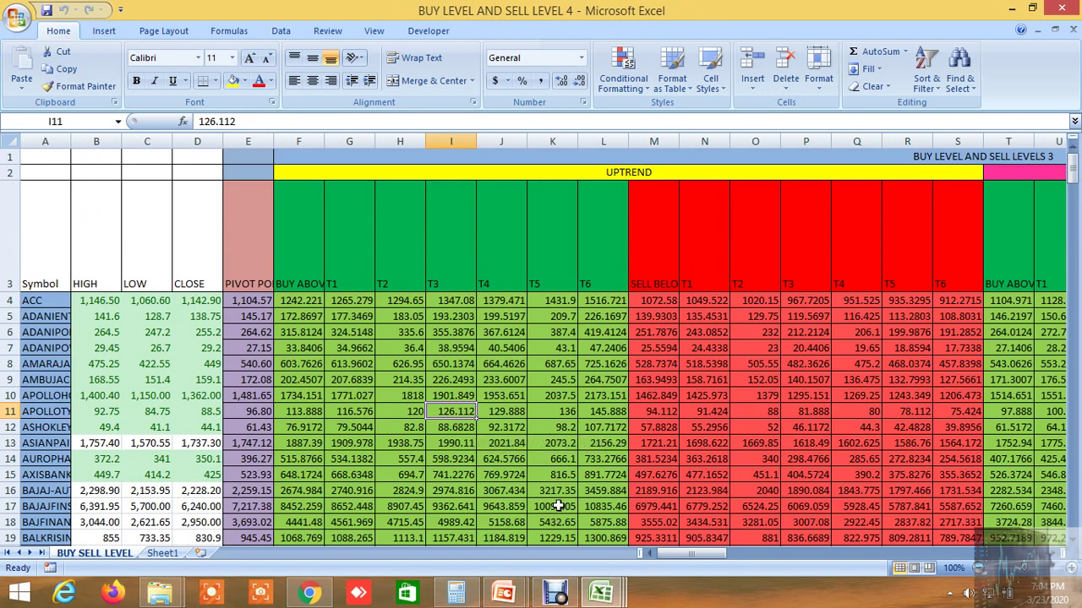
scroll(414, 408, "down", 3)
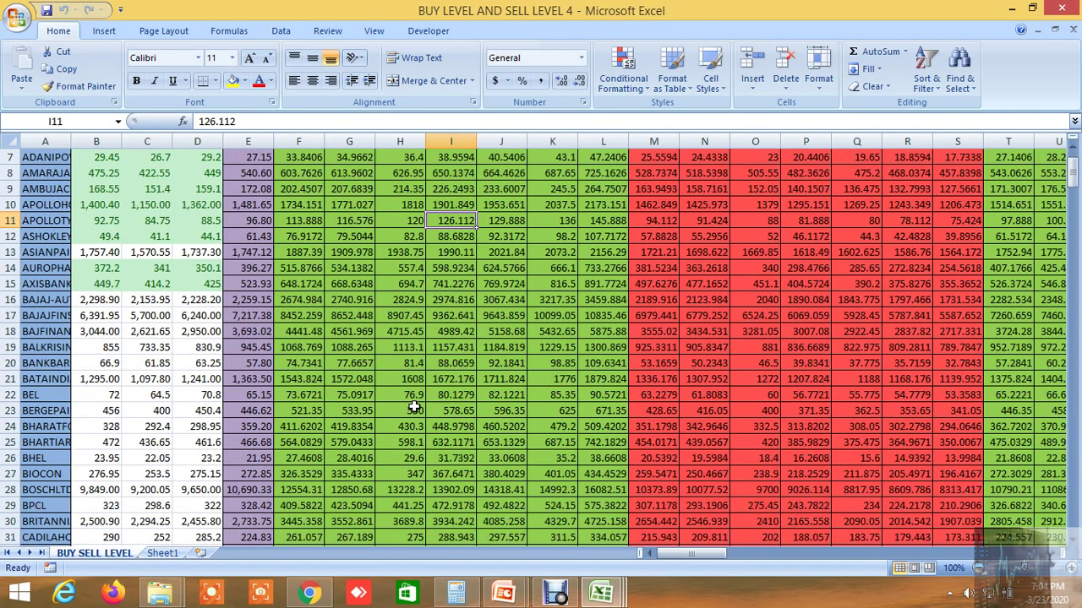
scroll(414, 408, "up", 3)
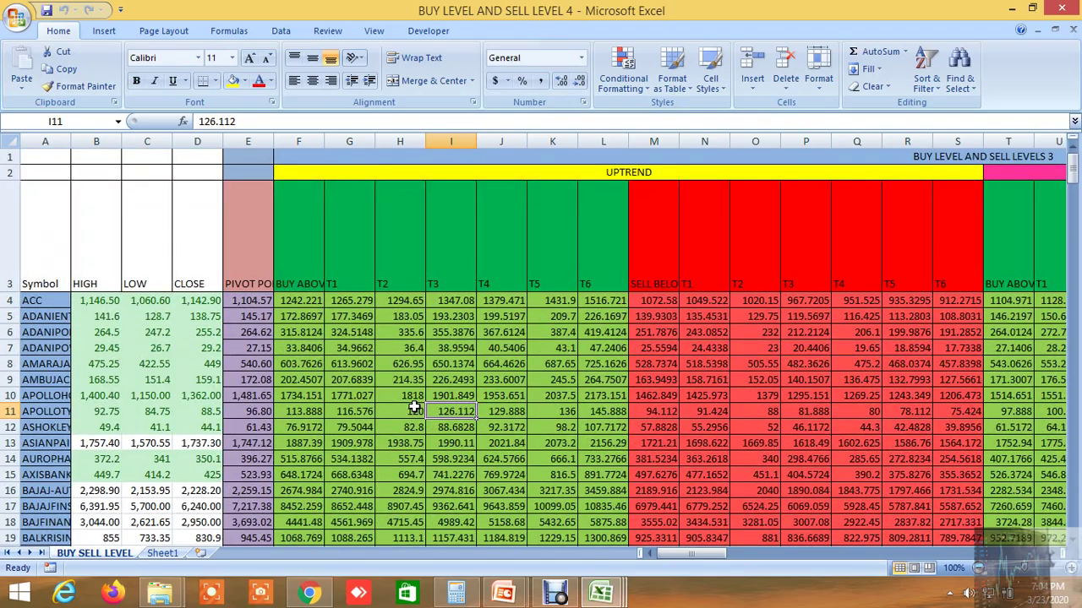
scroll(414, 408, "down", 2)
scroll(414, 408, "down", 6)
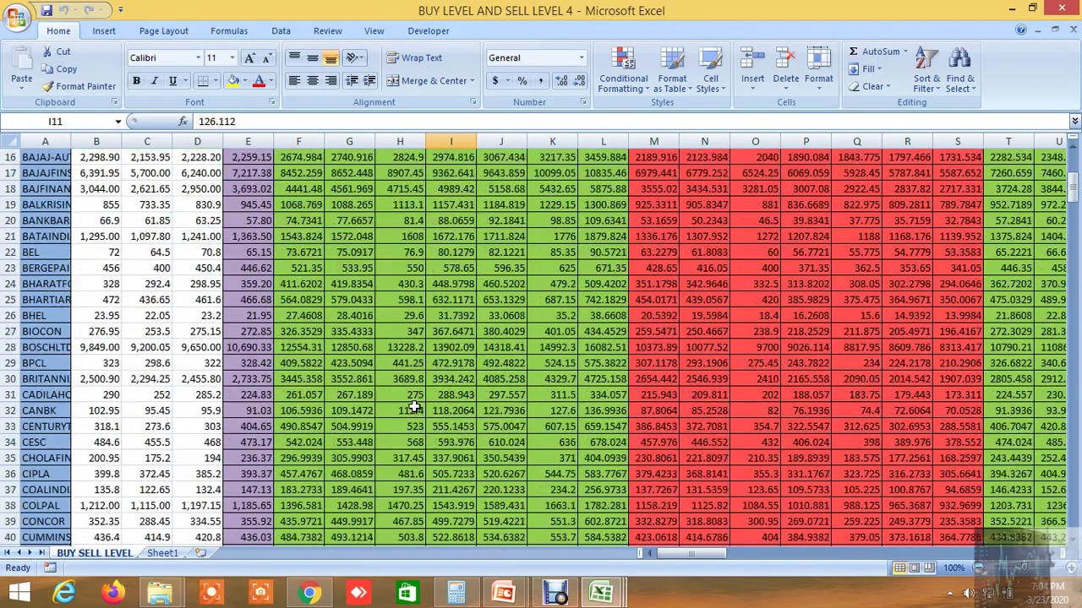
scroll(414, 408, "up", 12)
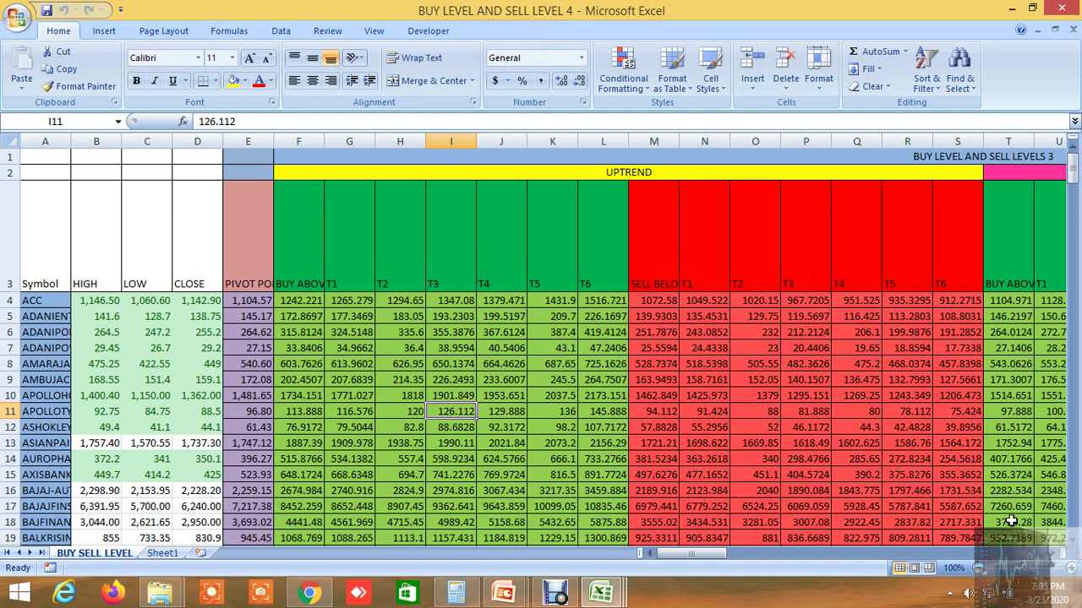
- Look across the UPTREND section's sell levels and examine ACC's sell-below level
left_click(1056, 553)
left_click(1057, 554)
left_click(1056, 553)
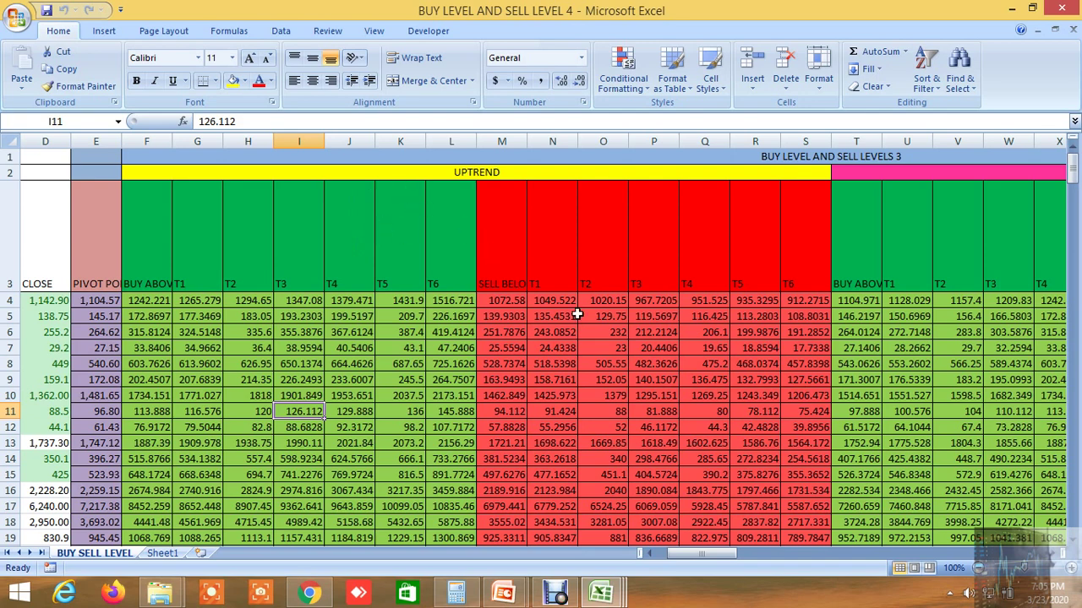
left_click(510, 305)
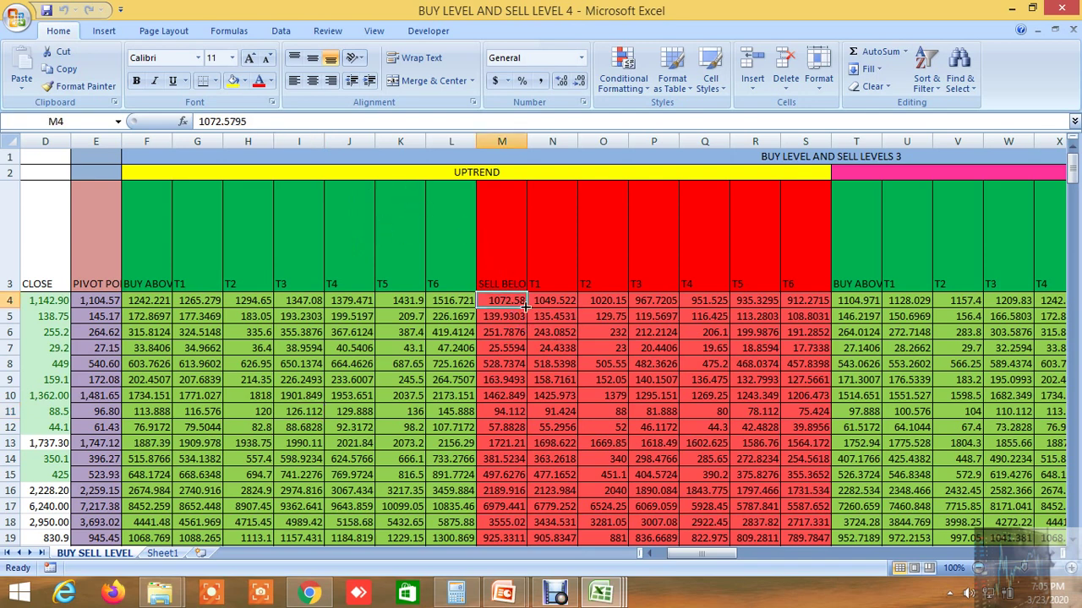
left_click(1053, 554)
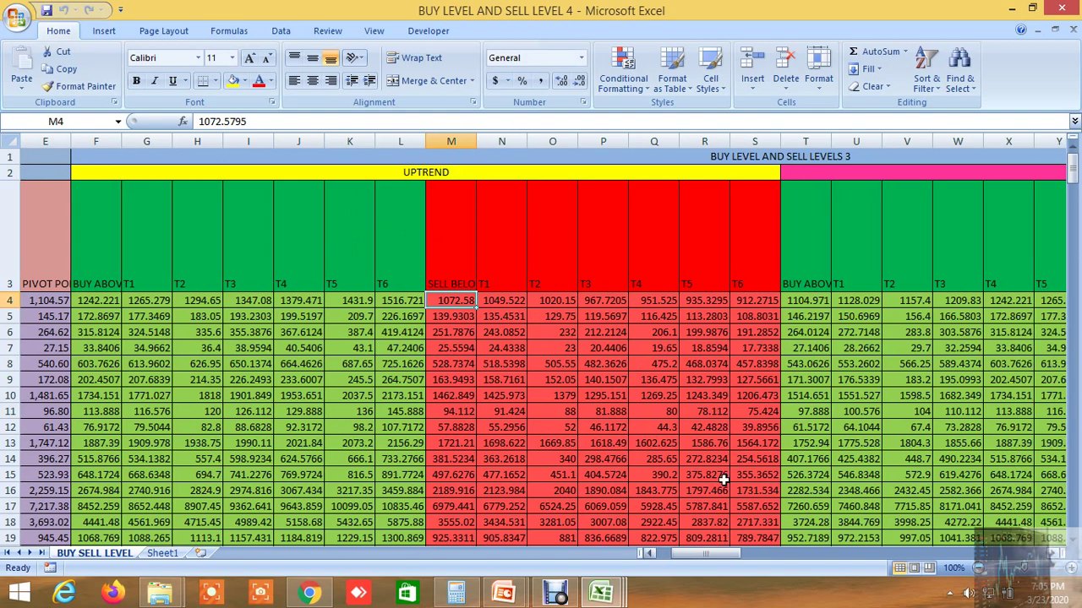
left_click_drag(718, 553, 676, 565)
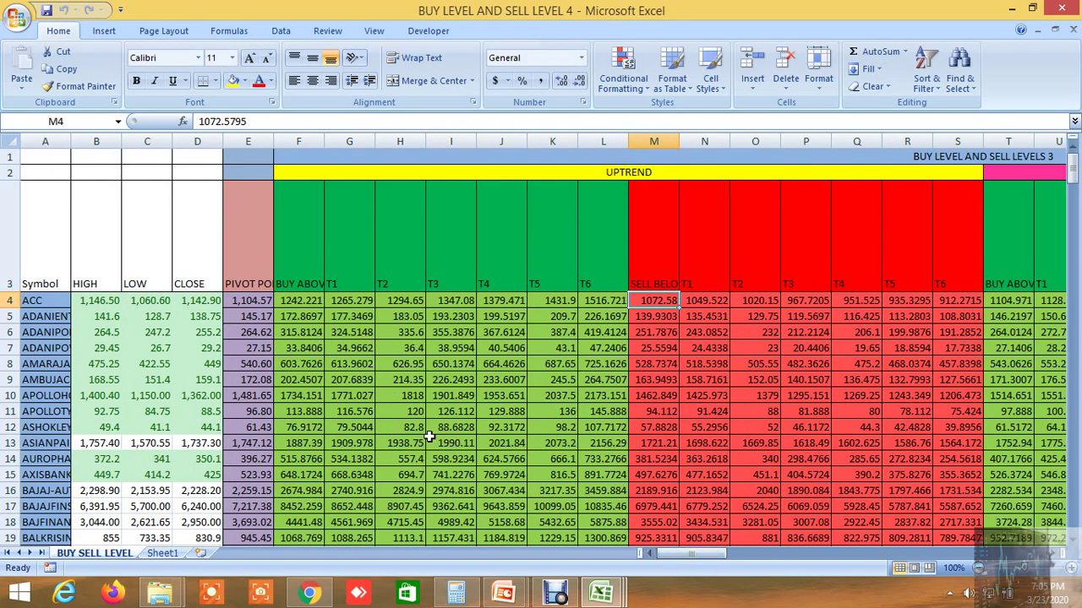
- Find the ICICIBANK row and examine its UPTREND buy-above and sell-below levels
scroll(428, 436, "down", 6)
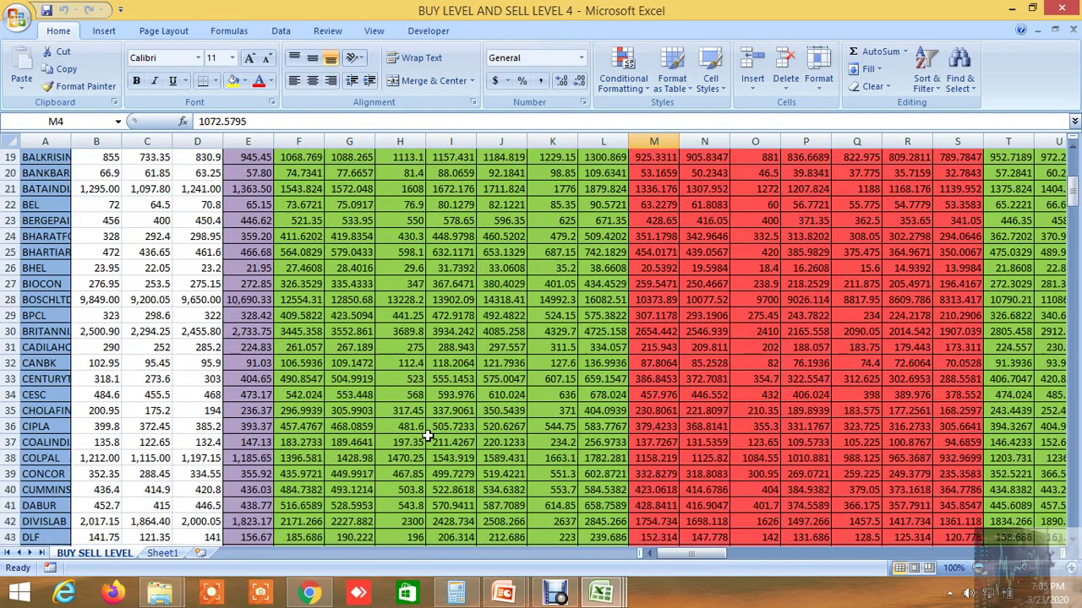
scroll(429, 436, "down", 8)
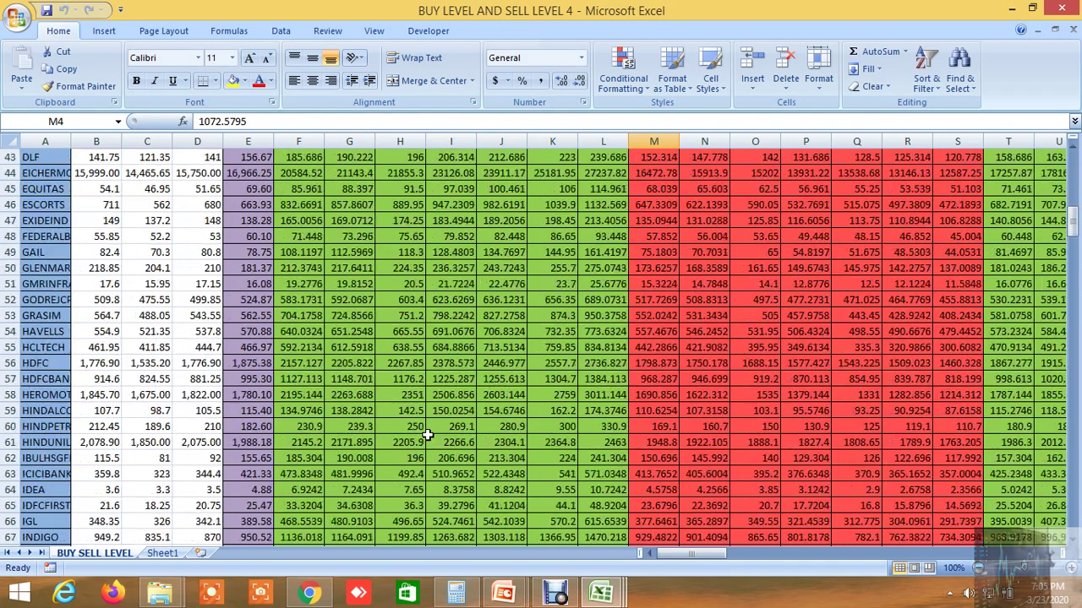
scroll(428, 436, "down", 2)
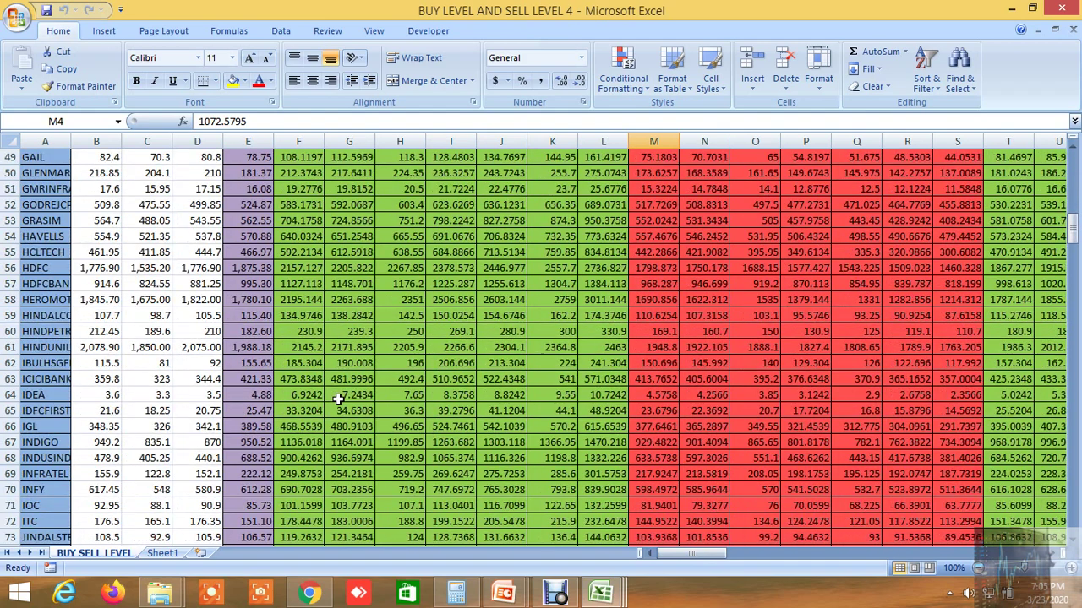
left_click(289, 379)
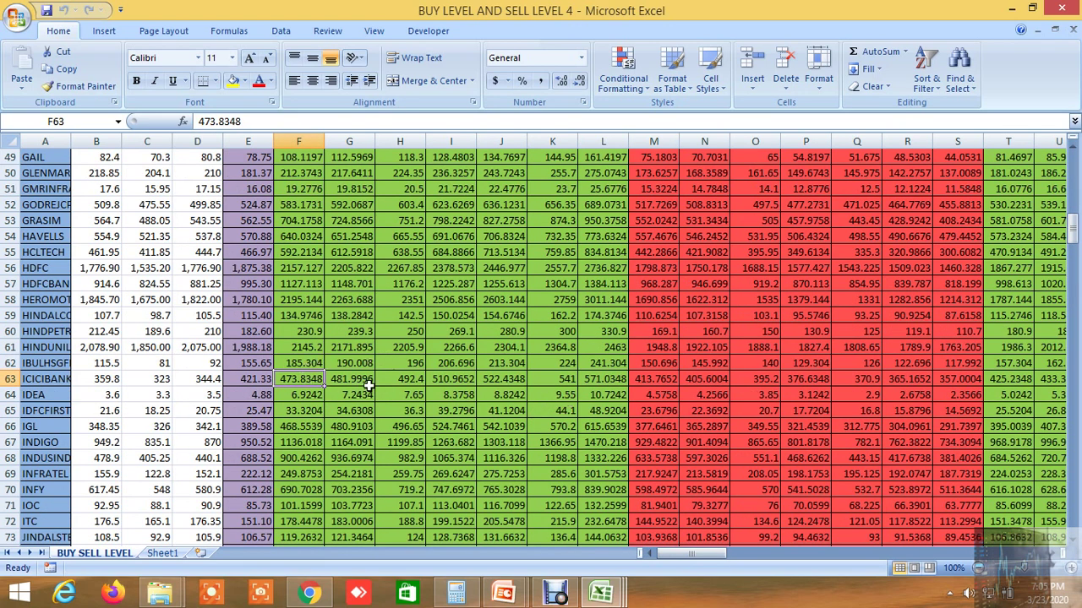
left_click(651, 377)
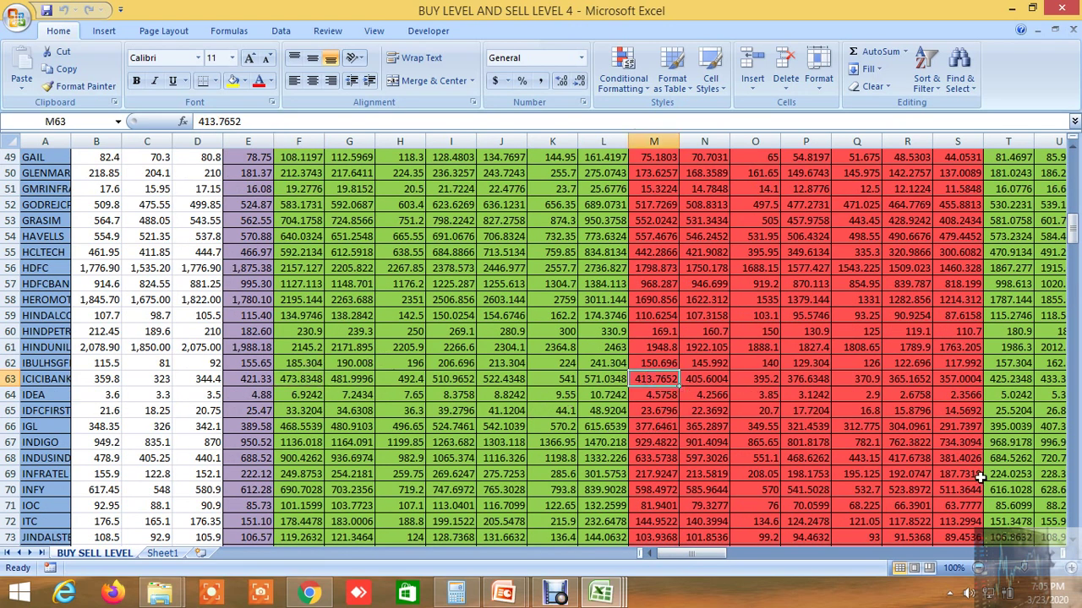
- Go through ICICIBANK's second set of sell levels in columns AA to AG, and return to the sheet's first columns
scroll(1057, 553, "right", 8)
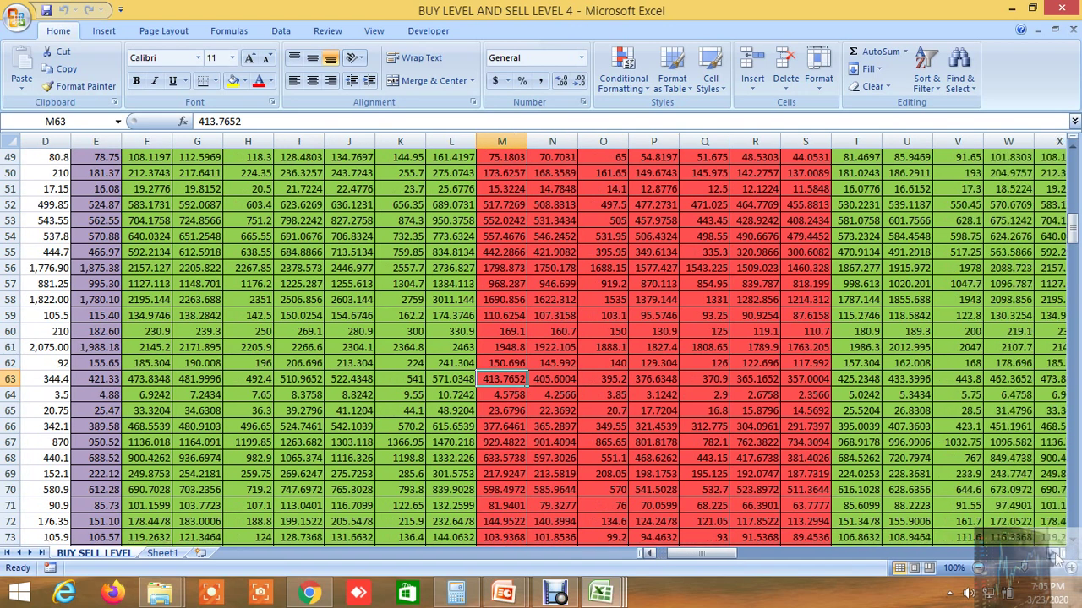
scroll(1056, 555, "right", 2)
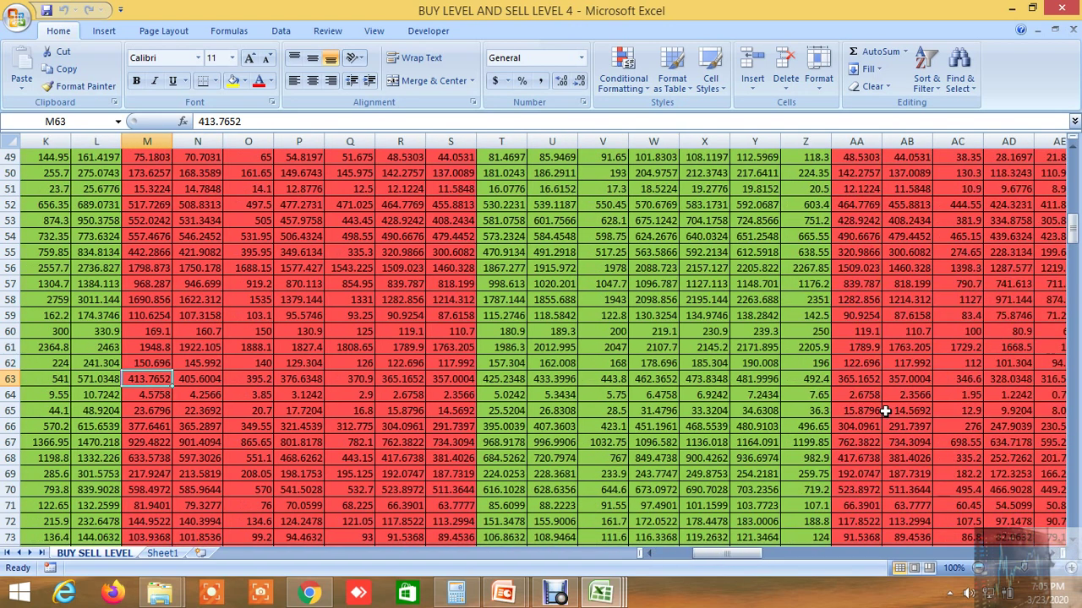
left_click(856, 379)
left_click(953, 380)
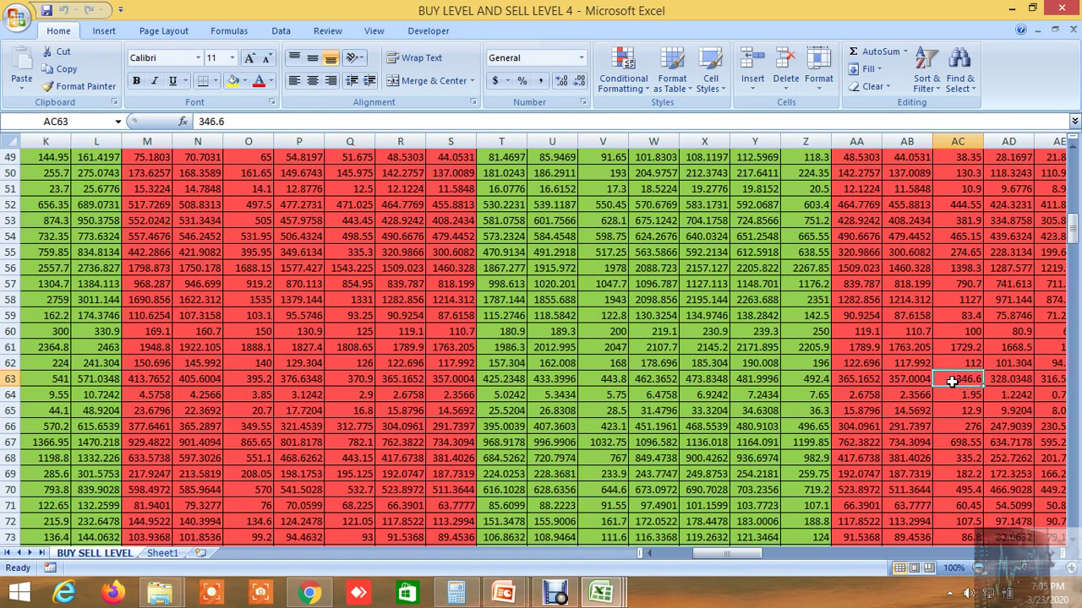
left_click(997, 380)
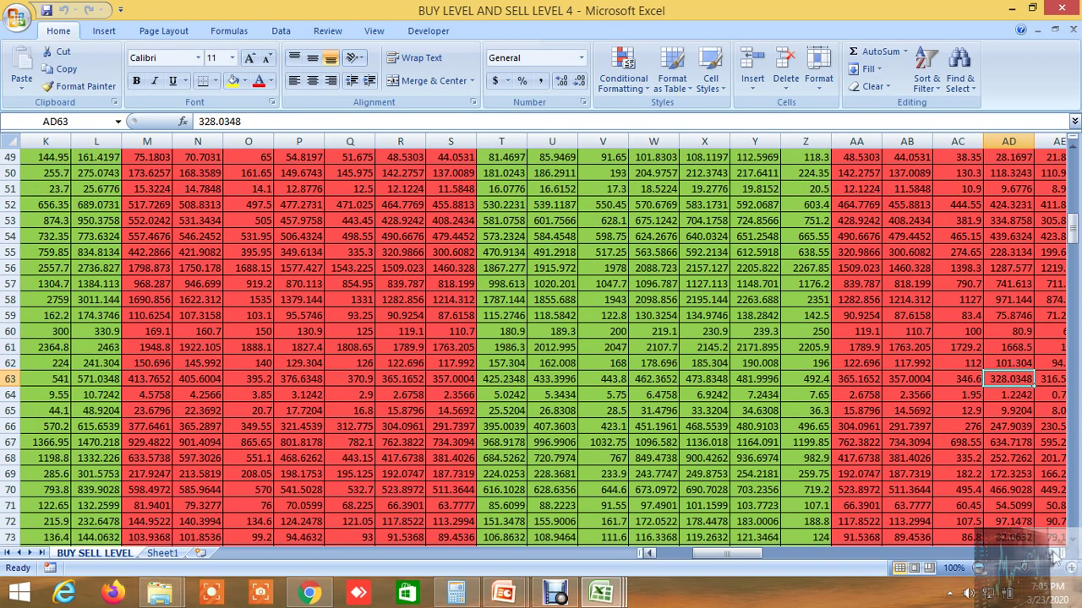
scroll(997, 499, "right", 4)
left_click(859, 382)
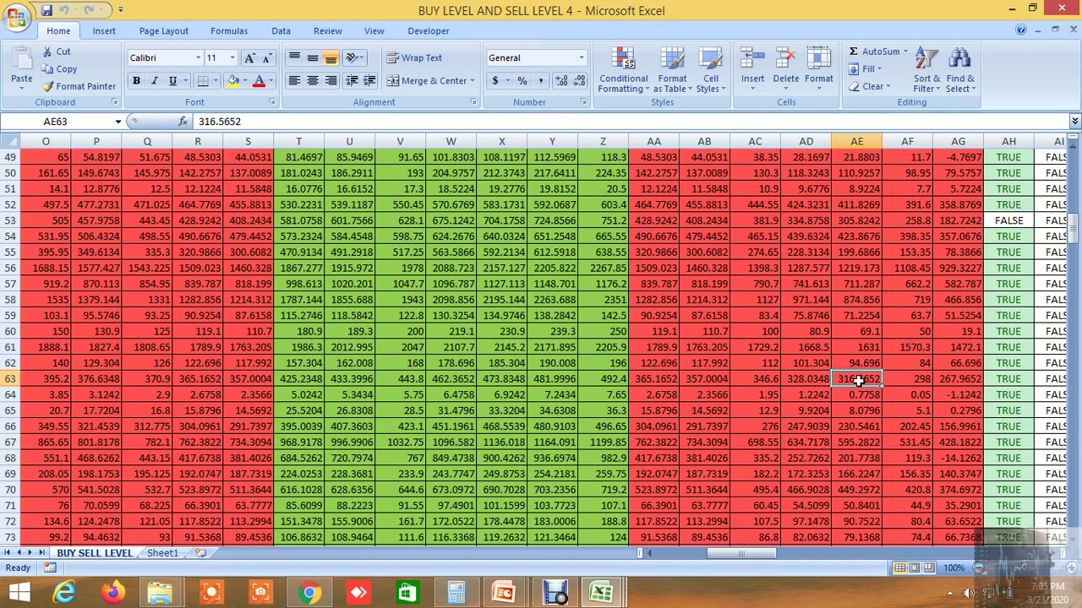
left_click(915, 381)
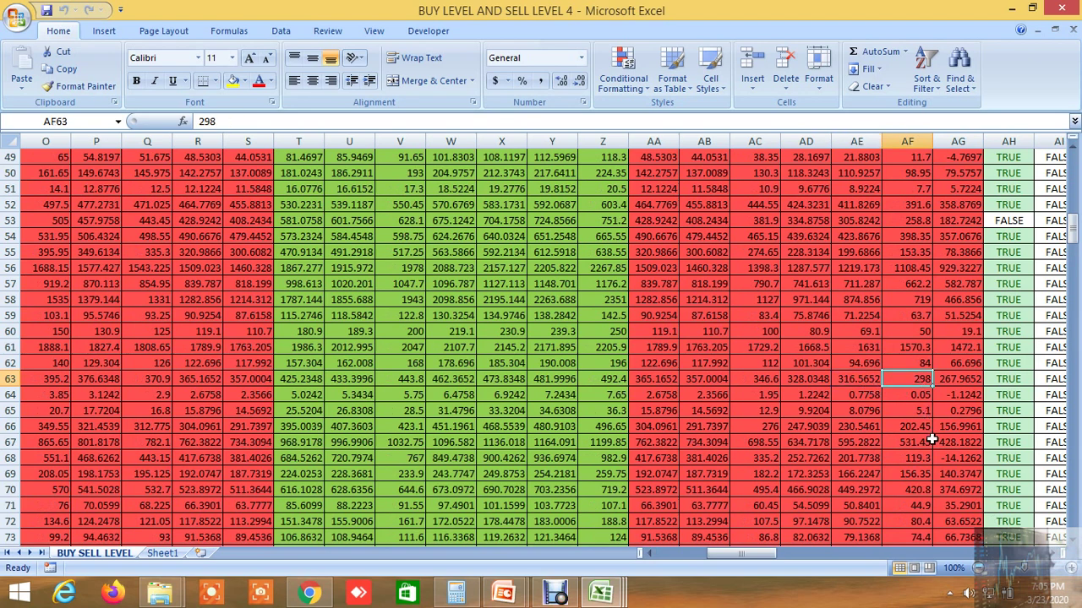
left_click(957, 382)
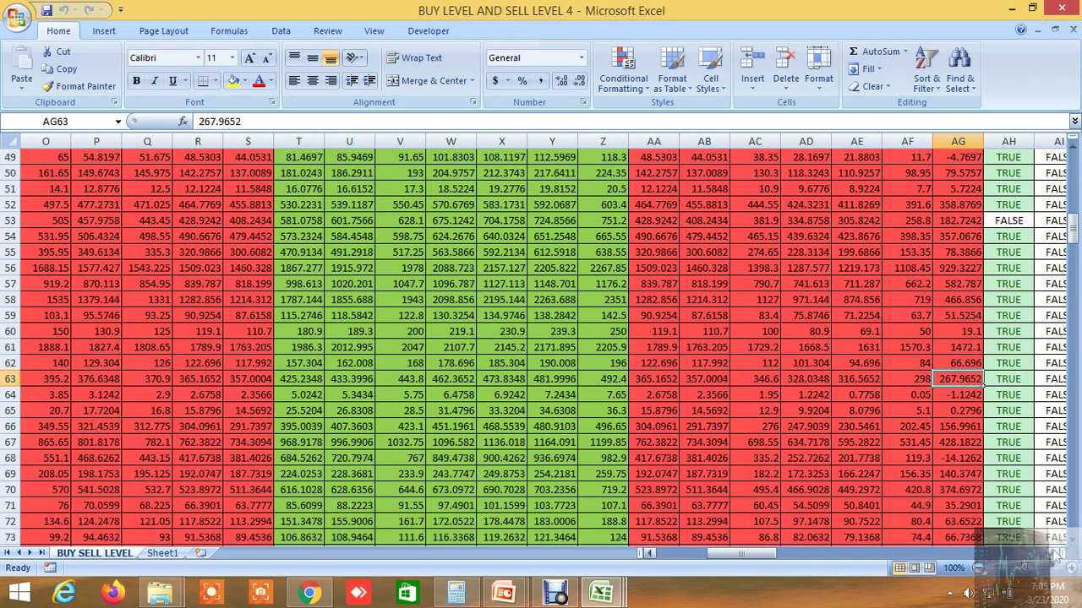
scroll(1054, 553, "right", 5)
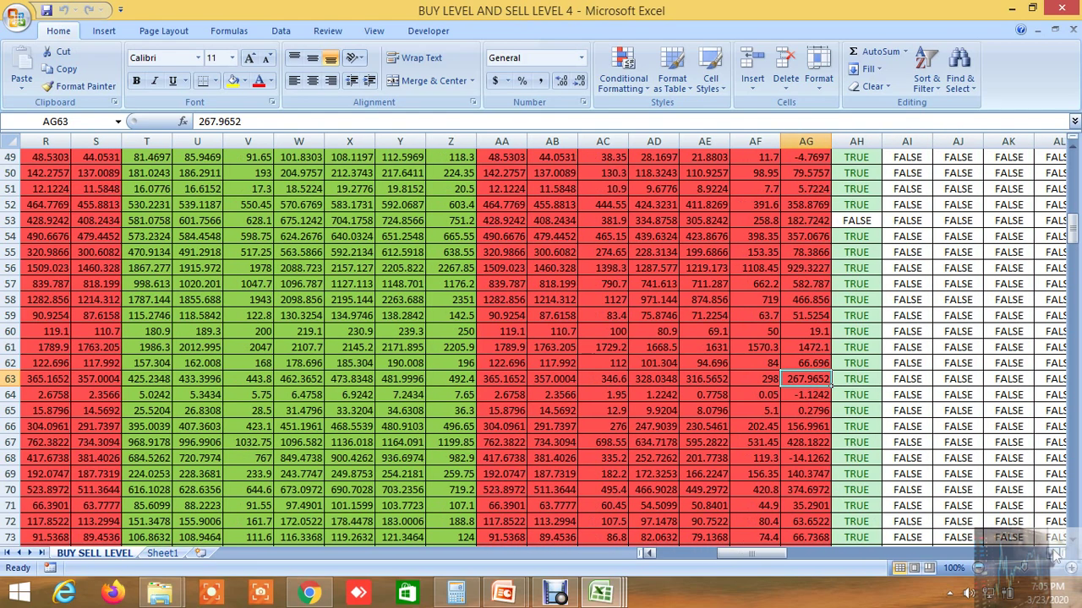
left_click_drag(772, 553, 657, 546)
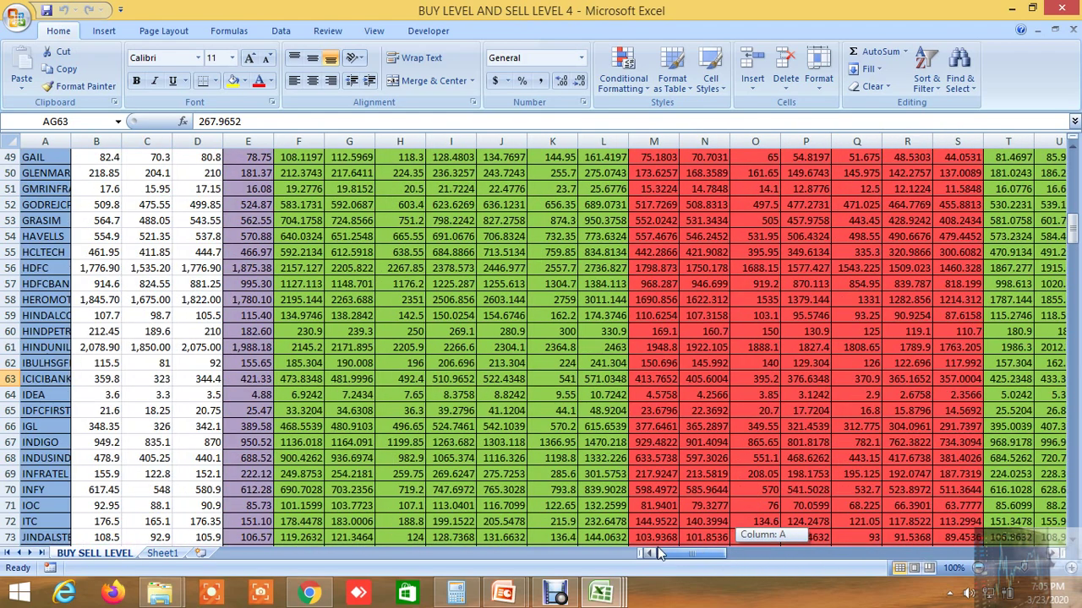
- Switch to the BUY LEVEL AND SELL LEVEL CUM SCREENER 1 workbook and view the UPTREND levels on the BUY SELL LEVEL3CUM SCREENER2 sheet
left_click(616, 598)
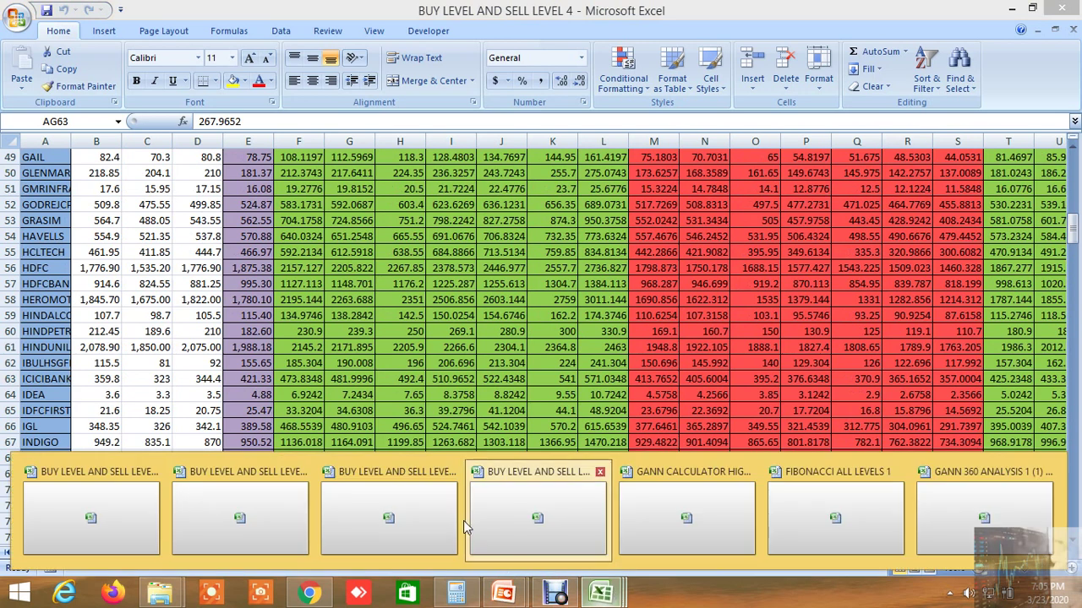
left_click(390, 513)
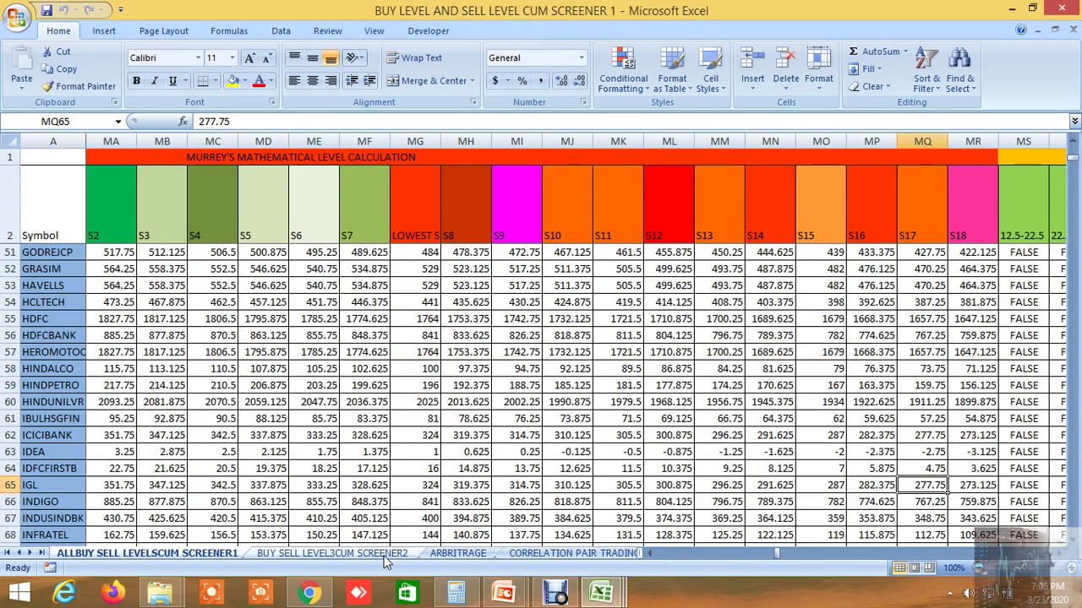
left_click(385, 554)
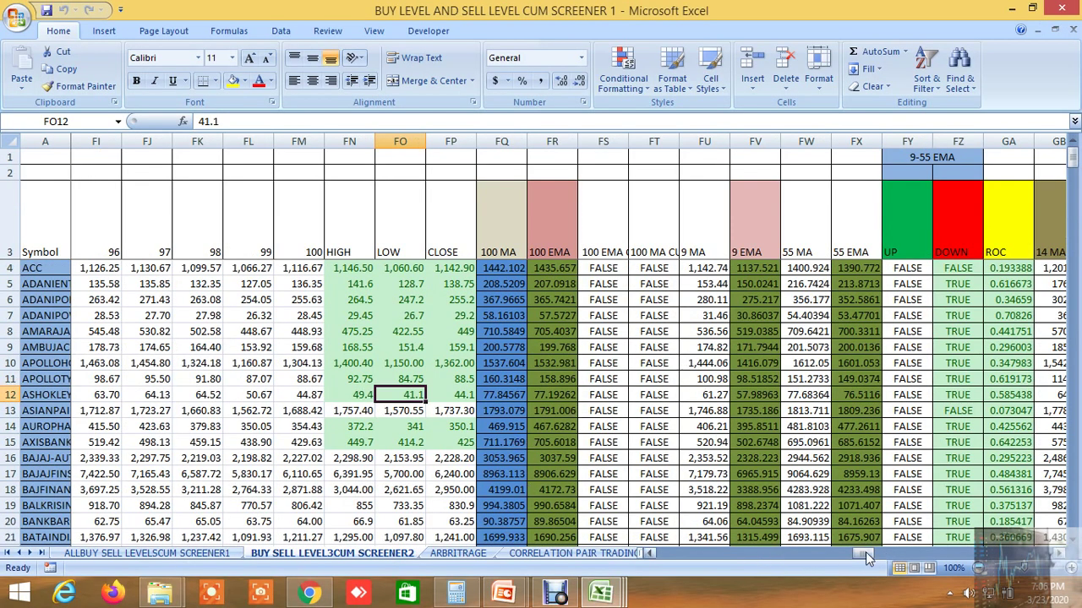
left_click_drag(865, 552, 668, 553)
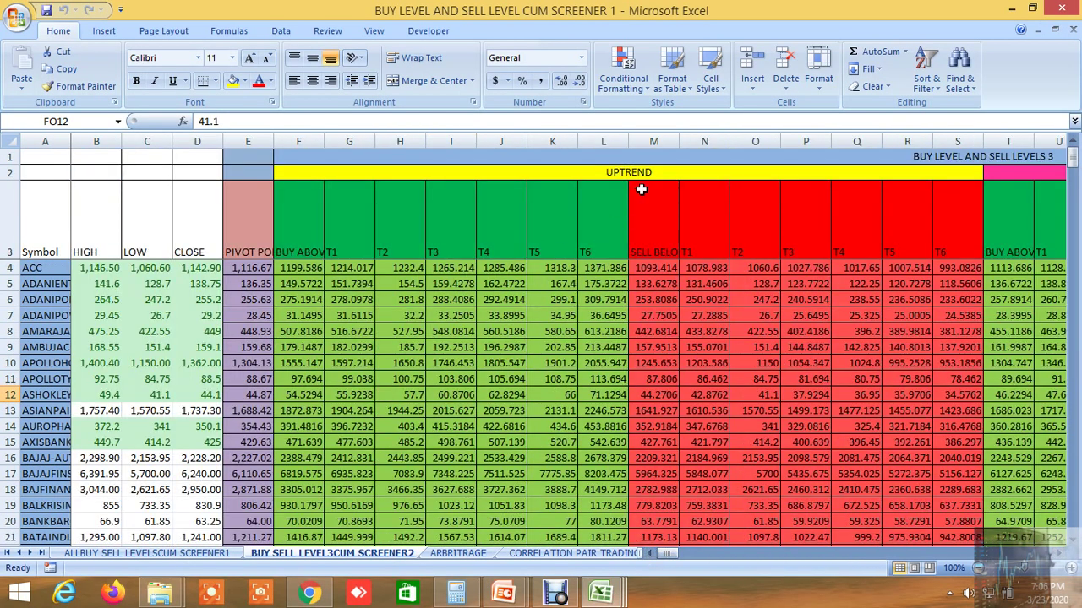
- Open the INSIDE THE BAR WITH NR7 sheet and show its INSIDE THE BAR columns from the first symbol
left_click(545, 555)
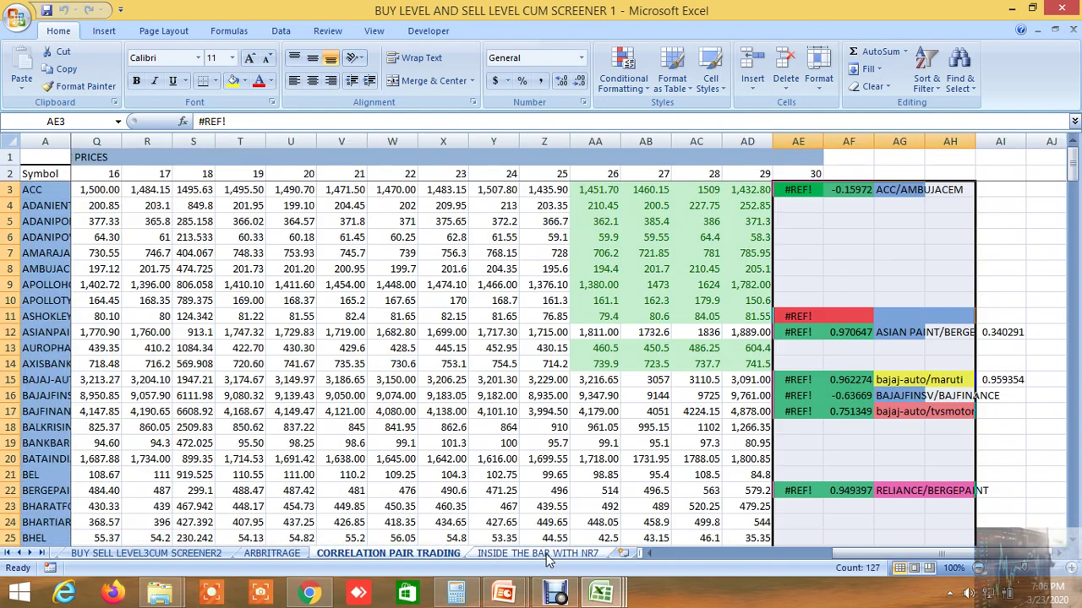
left_click(546, 555)
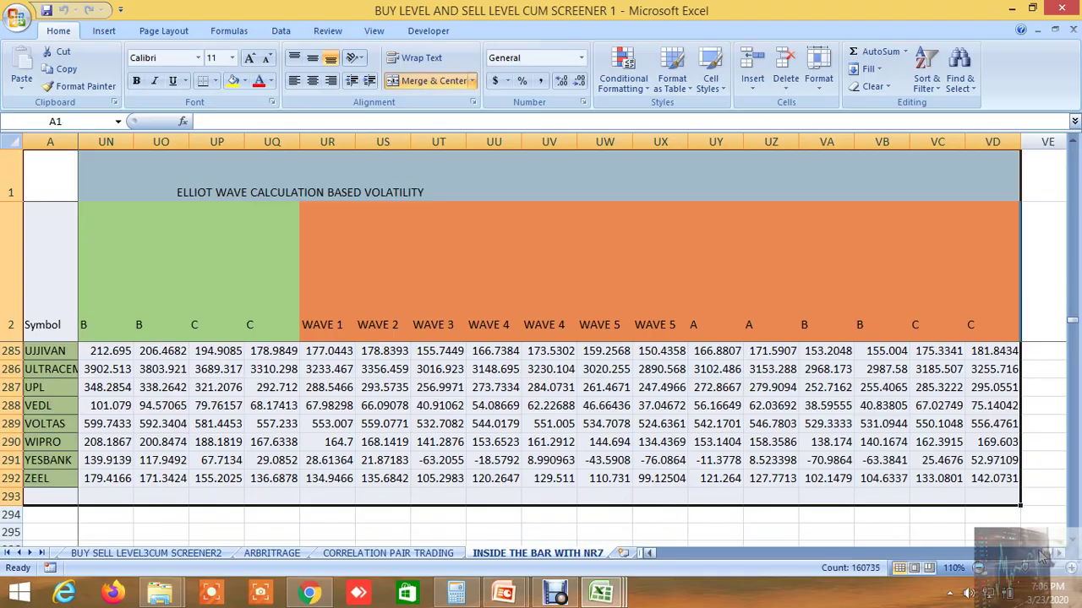
left_click_drag(963, 557, 680, 577)
scroll(651, 456, "up", 5)
scroll(651, 446, "up", 20)
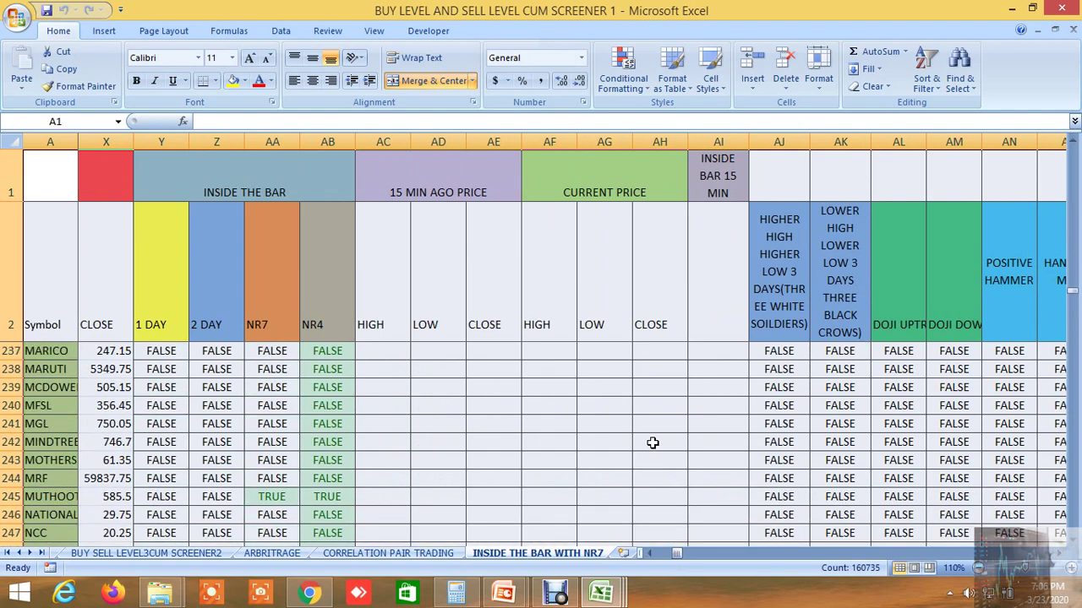
scroll(646, 438, "up", 20)
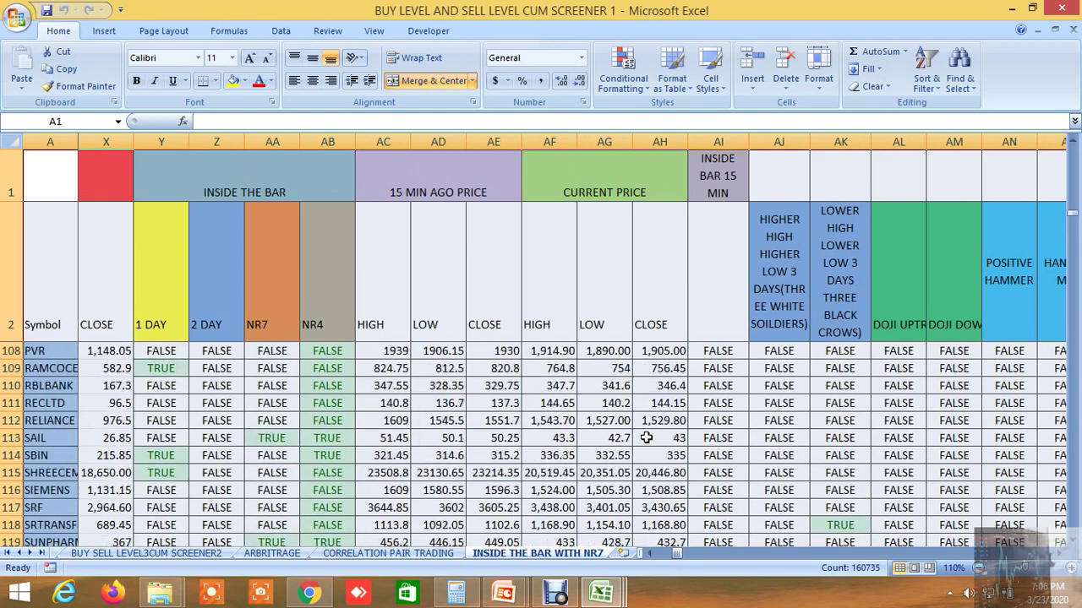
scroll(642, 435, "up", 5)
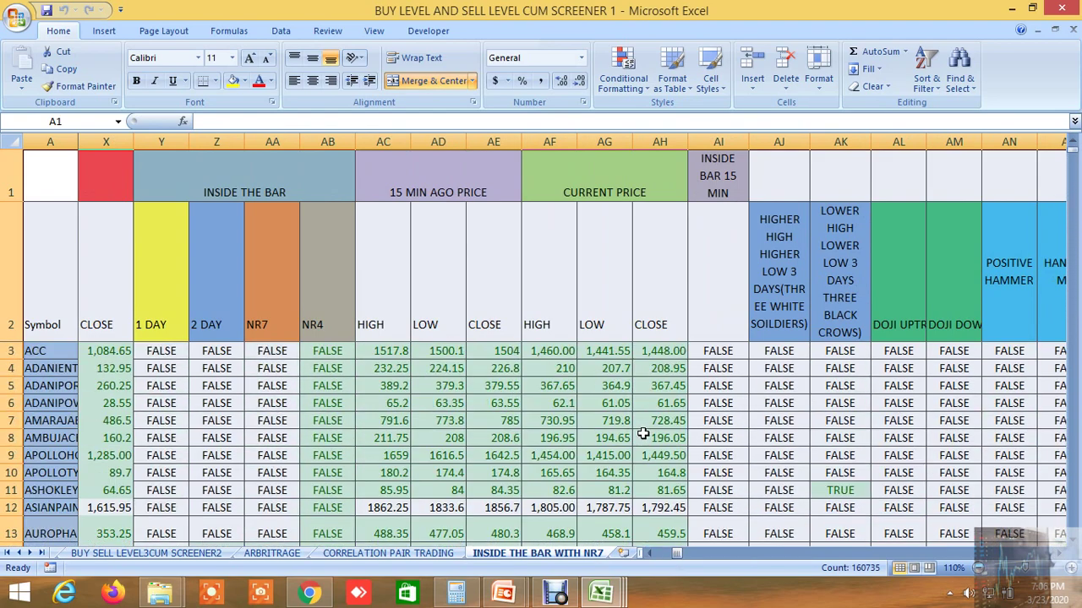
- Find the ICICIBANK row and check its INSIDE BAR 15 MIN and THREE BLACK CROWS signals
scroll(236, 414, "down", 4)
scroll(237, 448, "down", 14)
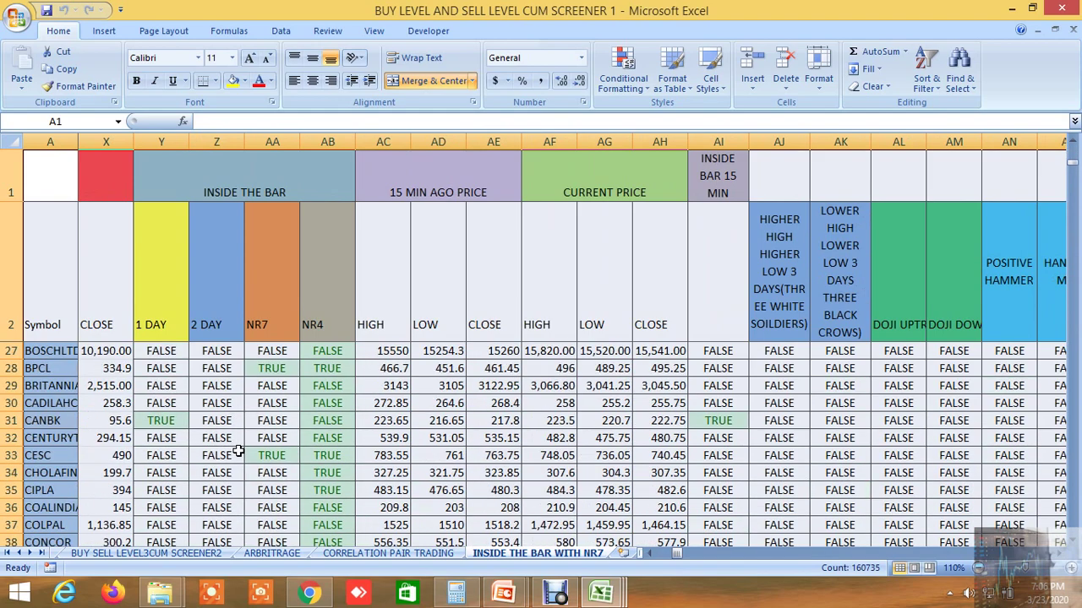
scroll(237, 453, "down", 3)
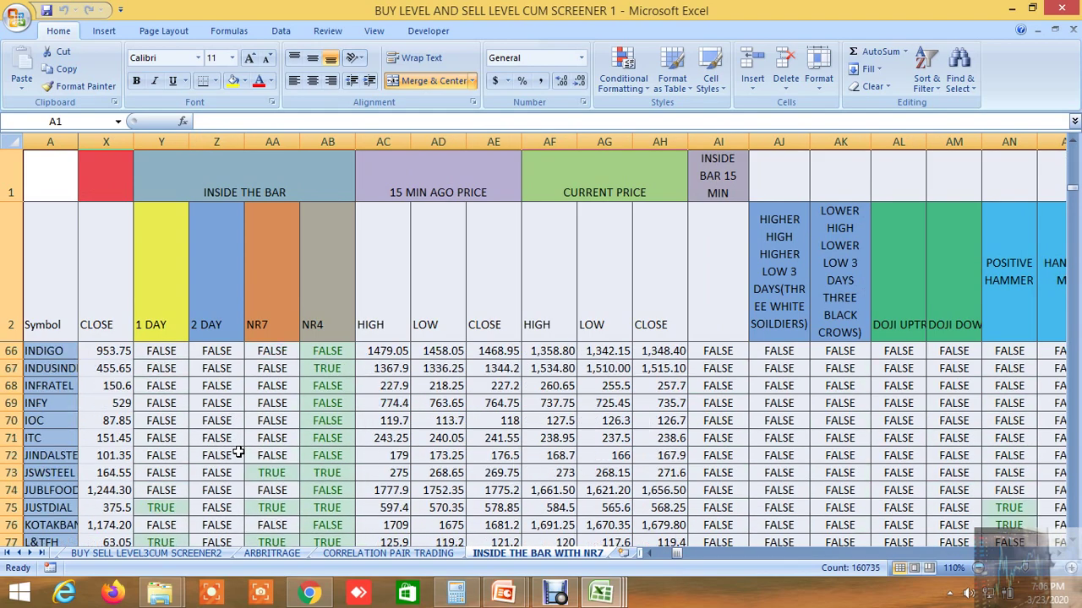
scroll(238, 454, "up", 1)
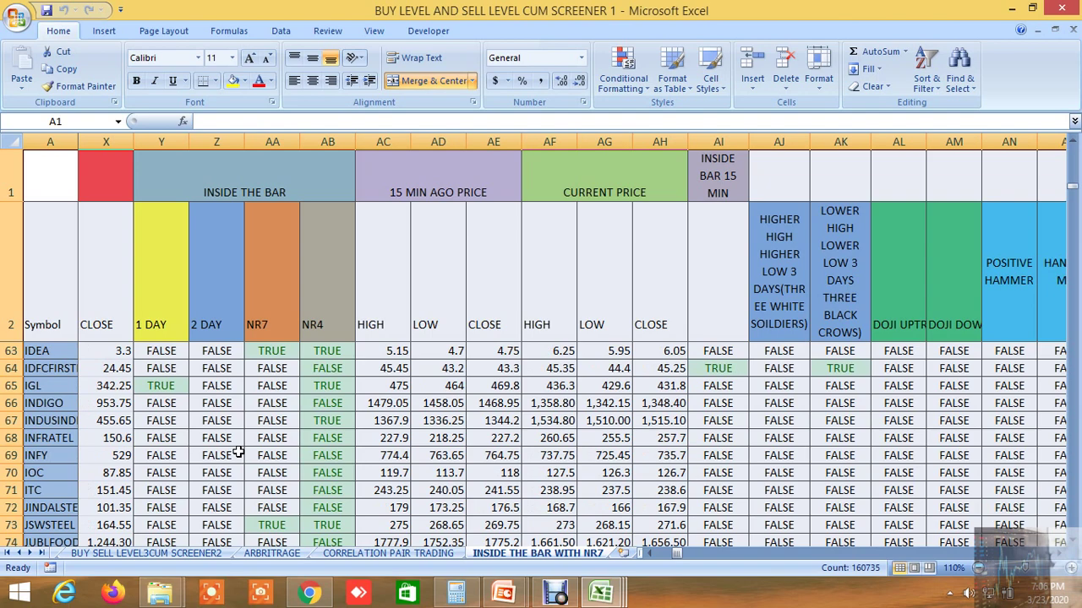
scroll(237, 454, "up", 1)
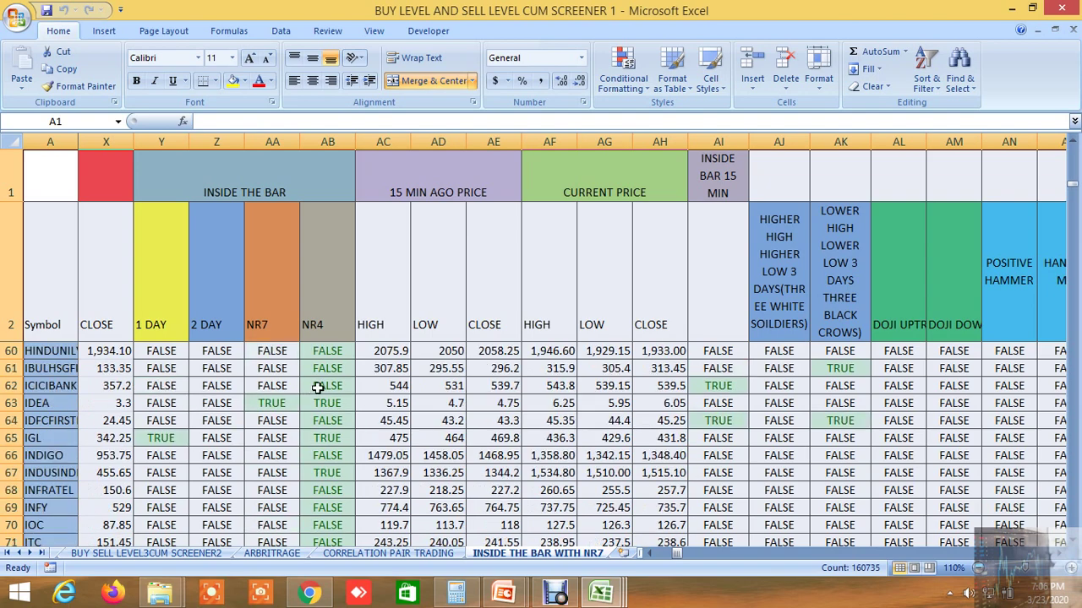
left_click(723, 388)
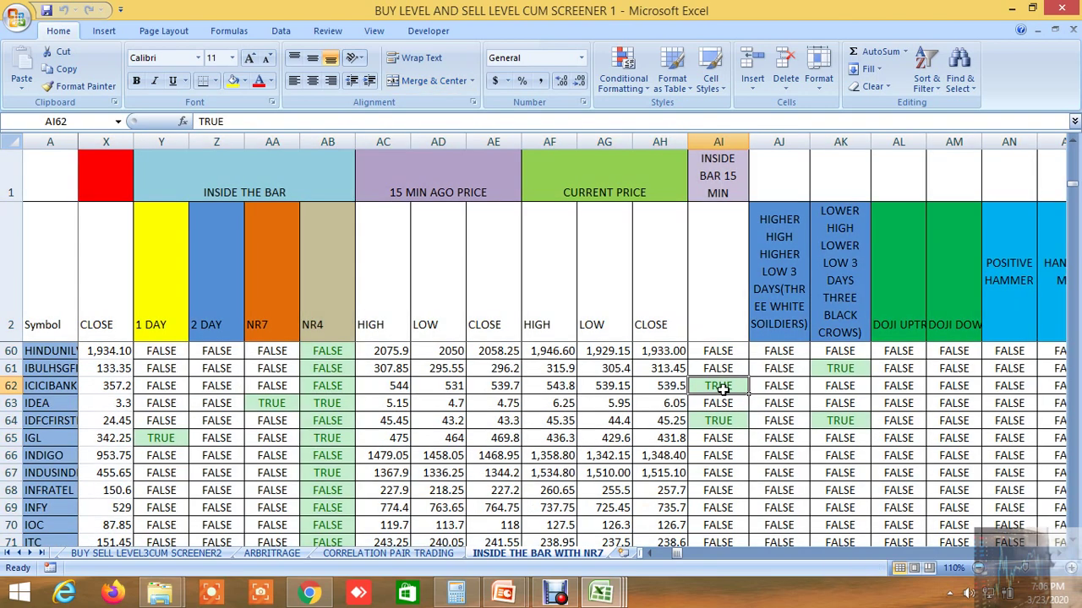
left_click(839, 387)
- Examine ICICIBANK's remaining candlestick signals and its SHAKEOUT signal in column AX
left_click_drag(1063, 556, 1063, 556)
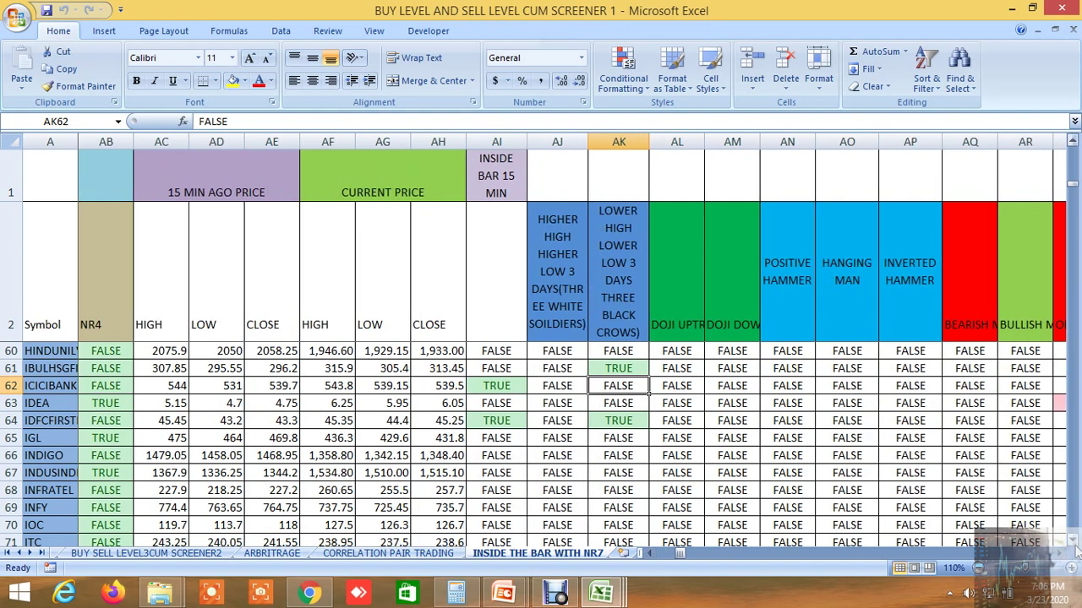
left_click_drag(1063, 555, 1062, 556)
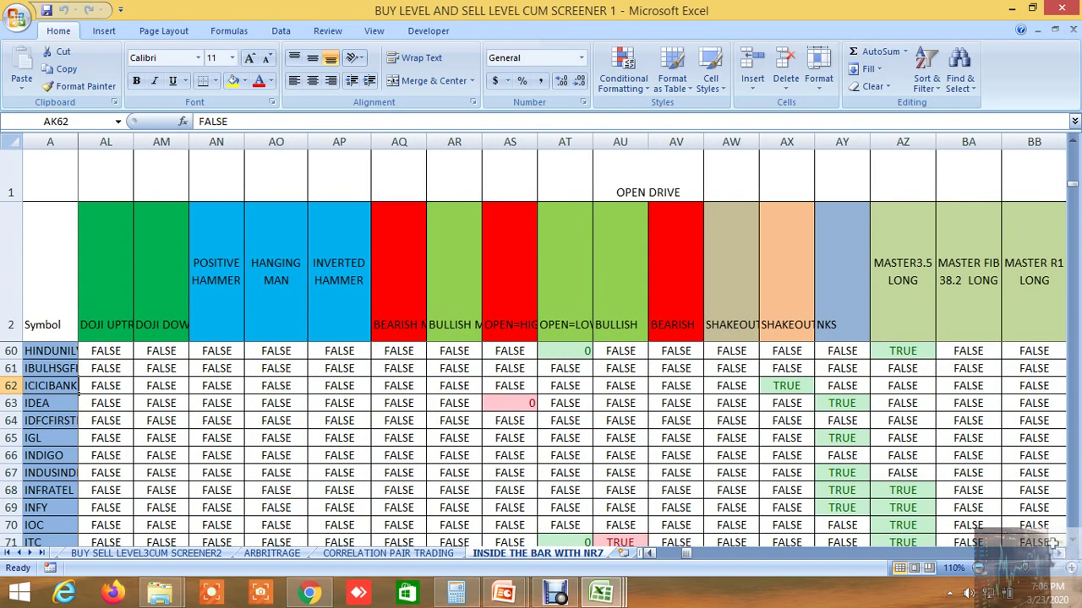
left_click(785, 384)
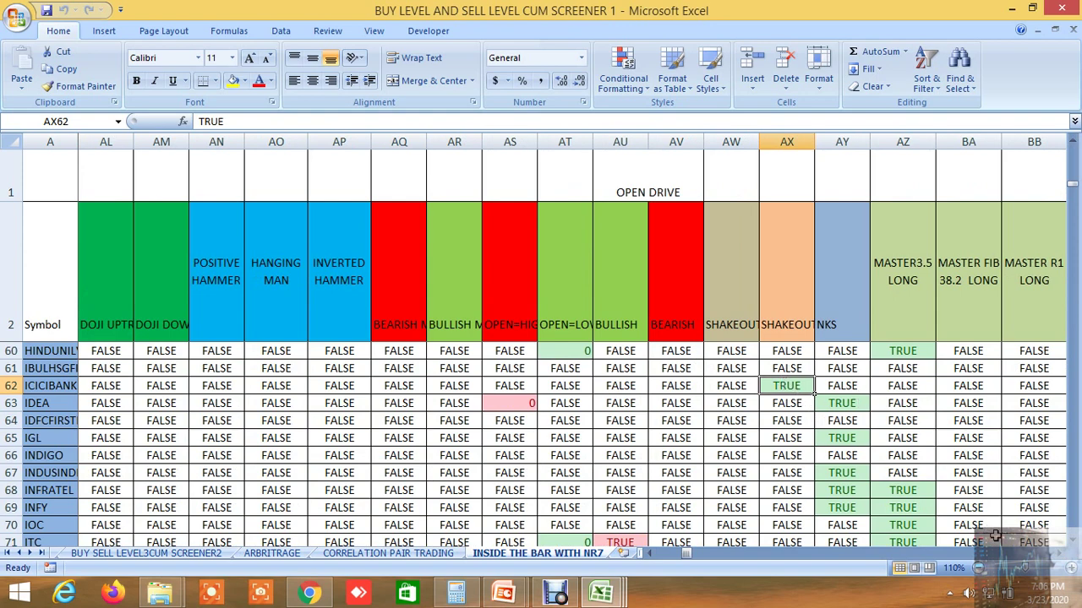
- Find ICICIBANK's SHAKEOUT 3 signal in column BH, past the MASTER LONG, MASTER SHORT and engulfing columns
left_click(1061, 556)
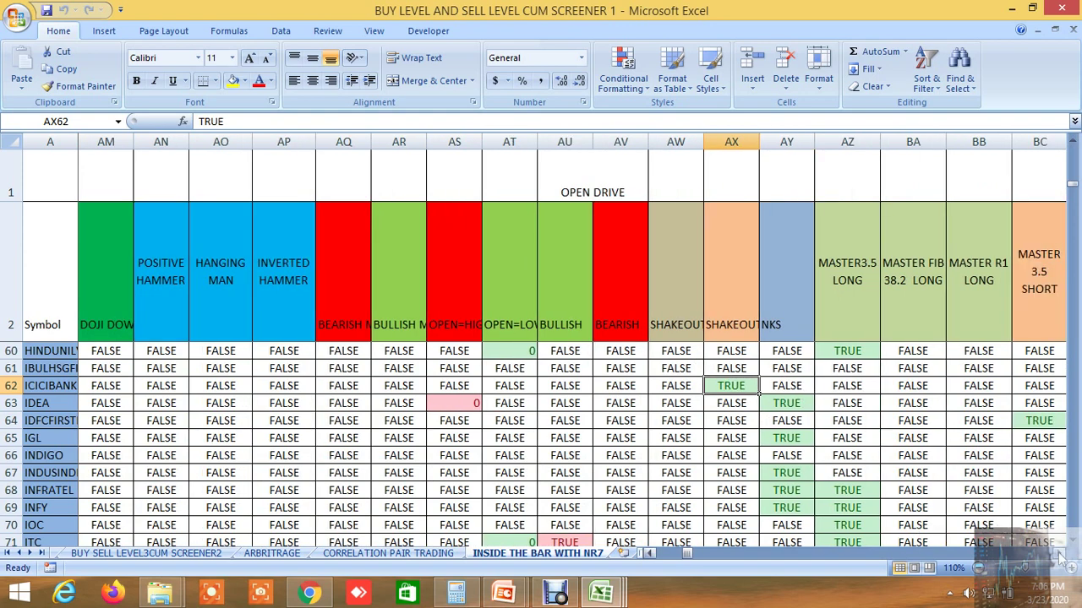
left_click(1062, 556)
left_click(1061, 556)
left_click(1061, 556)
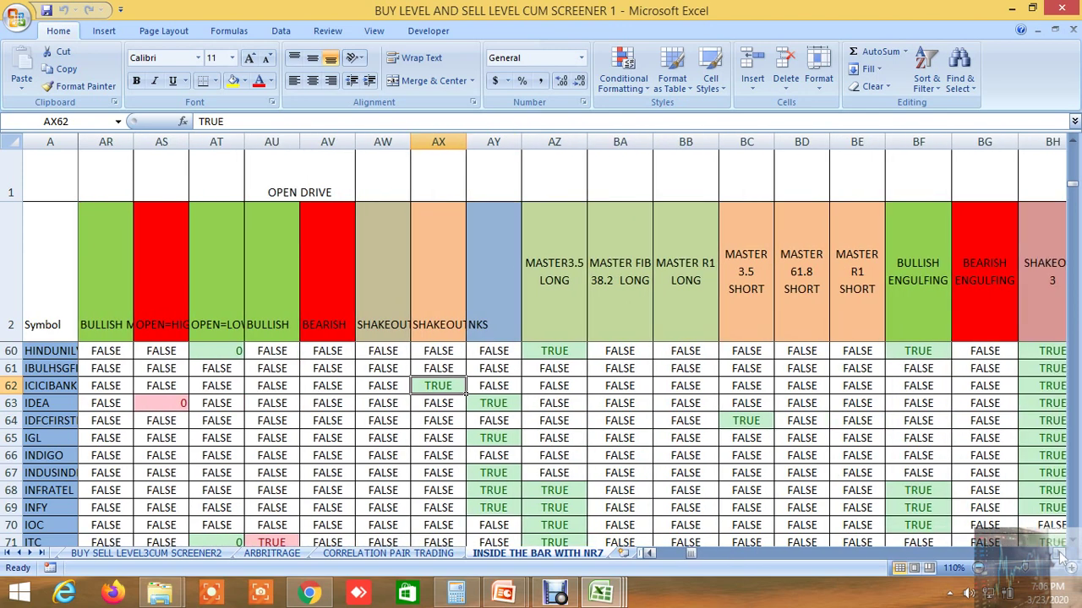
left_click(1061, 556)
left_click(1062, 555)
left_click(1061, 556)
left_click(1061, 556)
left_click(1062, 556)
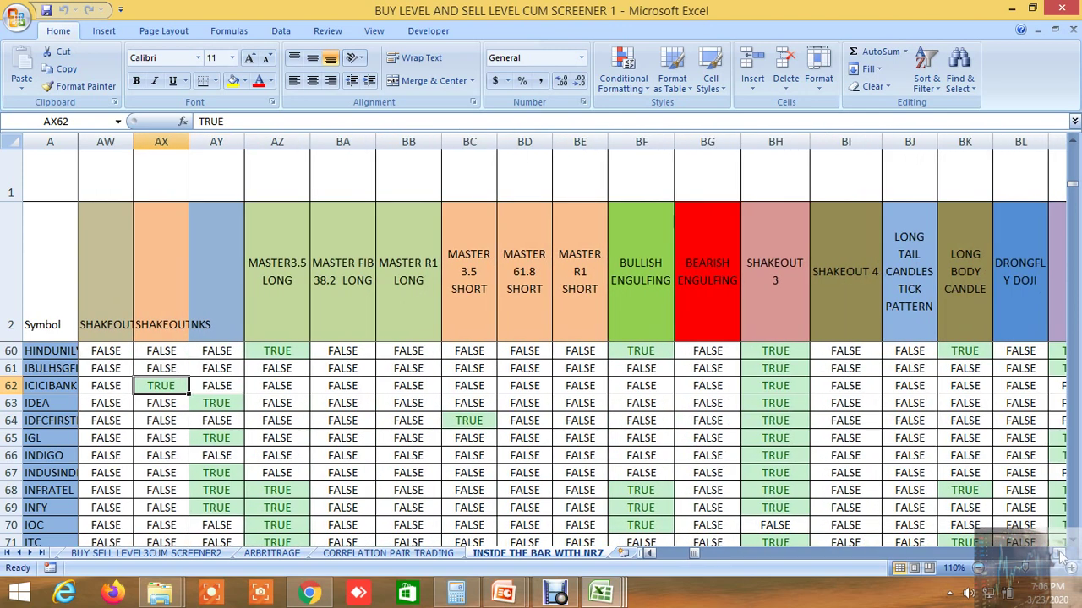
left_click(778, 384)
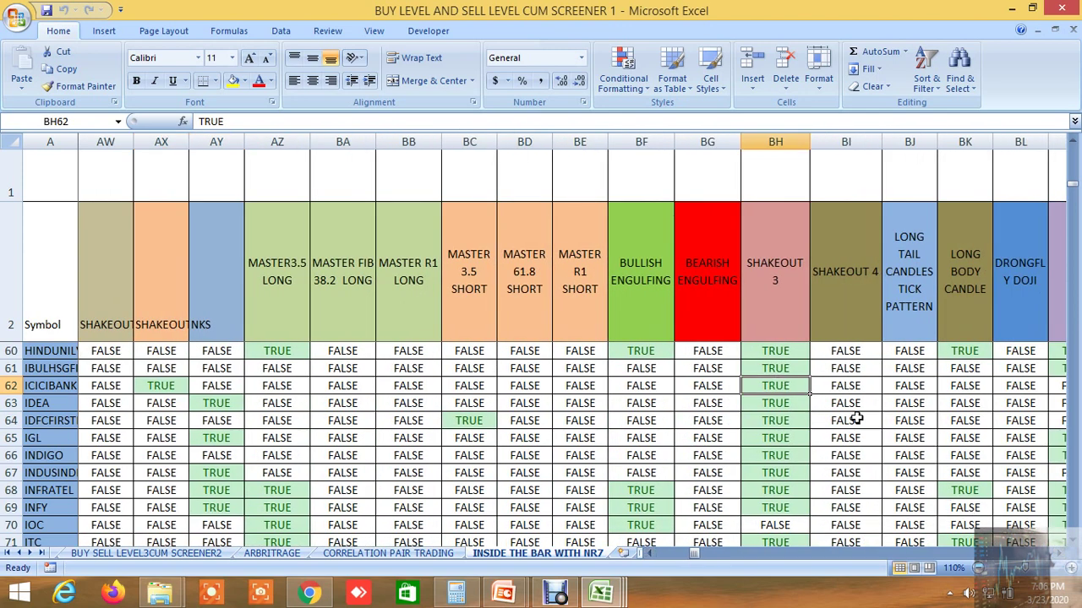
- Examine ICICIBANK's doji, star, reversal, triangle, trendline and double top columns through to its PIERCING PATTERN signal in column CR
left_click(1060, 556)
left_click(1060, 556)
left_click(1059, 556)
left_click(1060, 556)
left_click(1059, 556)
left_click(1059, 556)
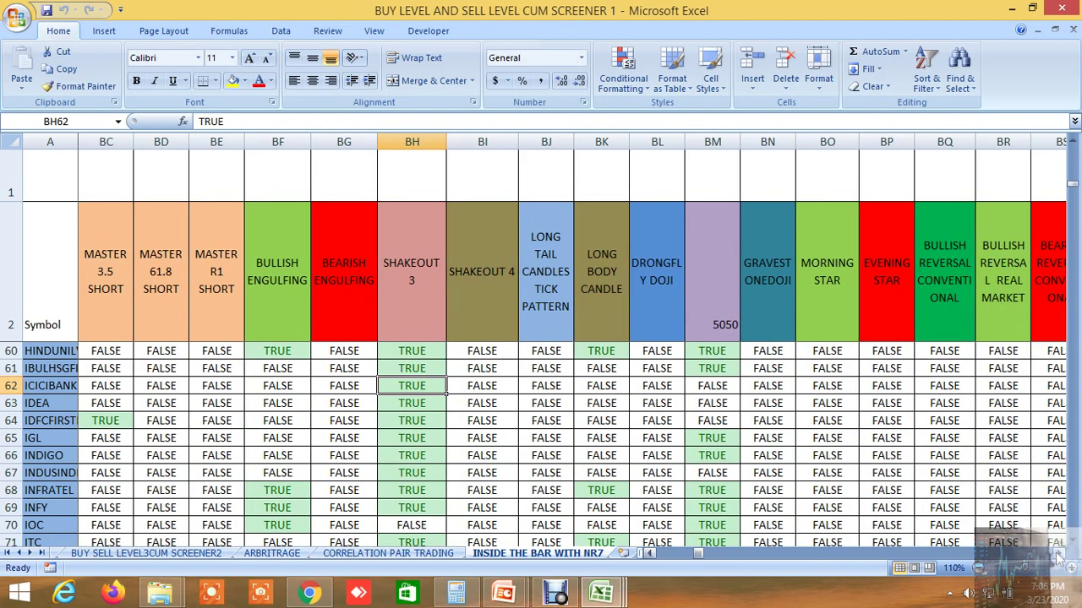
left_click(1059, 556)
left_click(1059, 557)
left_click(1059, 557)
left_click(1059, 557)
left_click(1059, 557)
left_click(1059, 557)
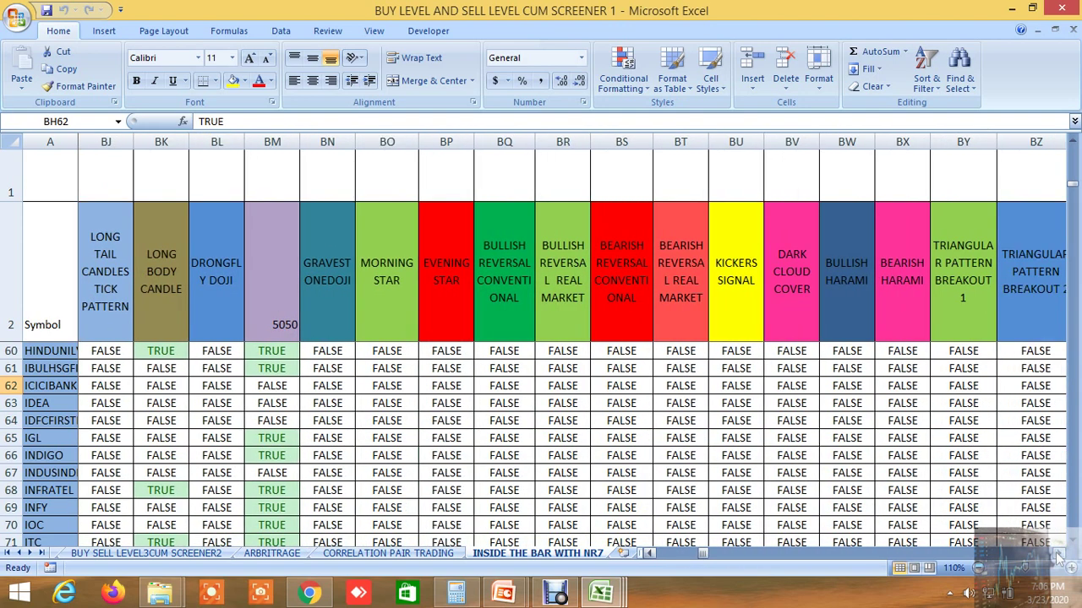
left_click(1059, 557)
left_click(1059, 557)
left_click(1059, 556)
left_click(1059, 557)
left_click(1059, 556)
left_click(1058, 557)
left_click(1059, 557)
left_click(1058, 556)
left_click(1059, 557)
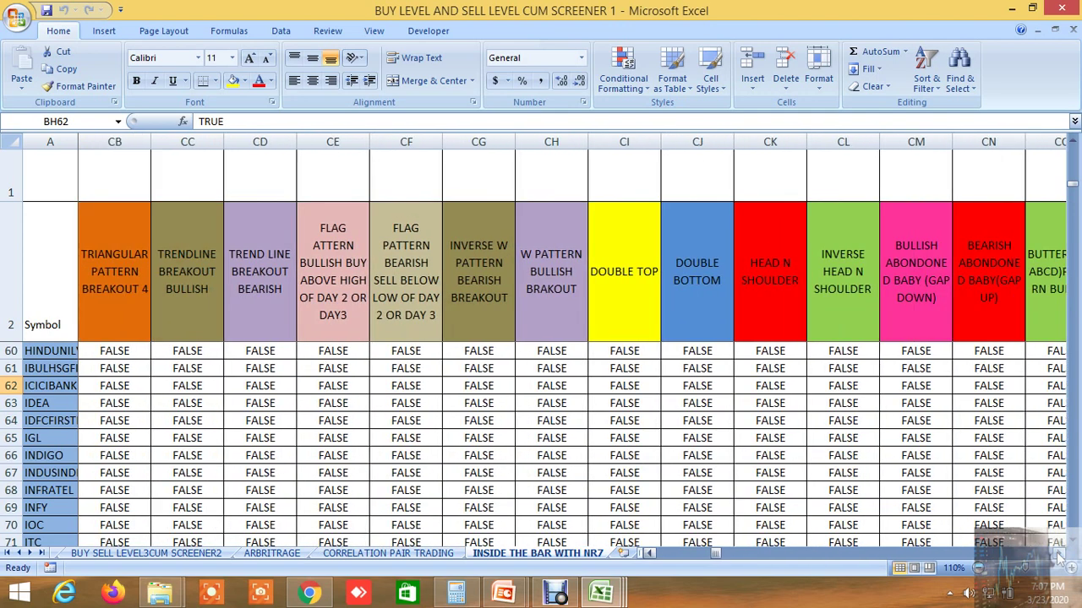
left_click(1059, 557)
left_click(1059, 557)
left_click(1058, 556)
left_click(1059, 556)
left_click(1059, 557)
left_click(1059, 556)
left_click(1059, 557)
left_click(1059, 557)
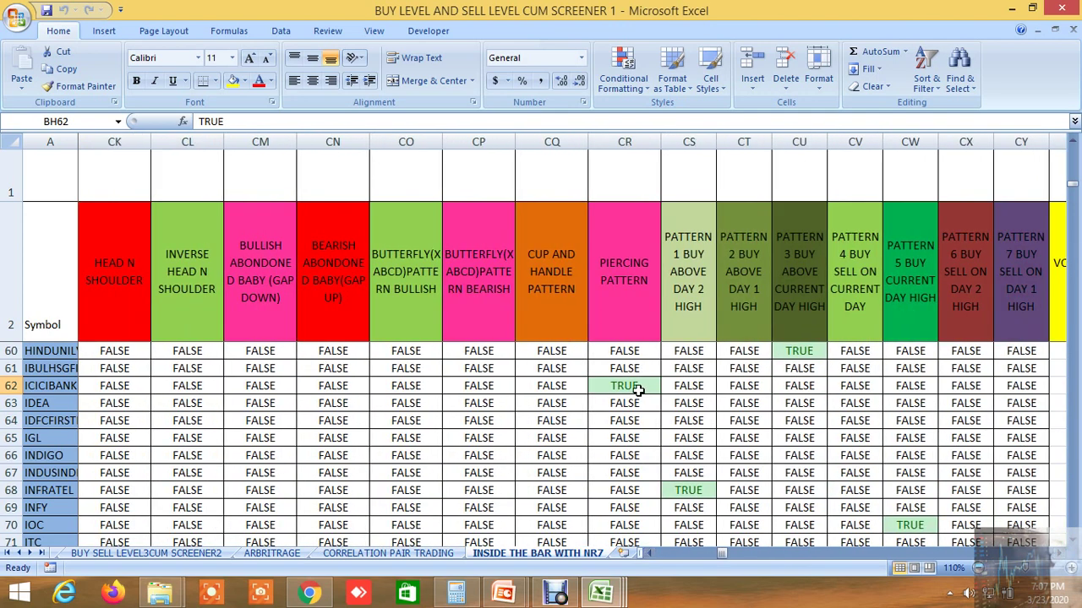
left_click(635, 385)
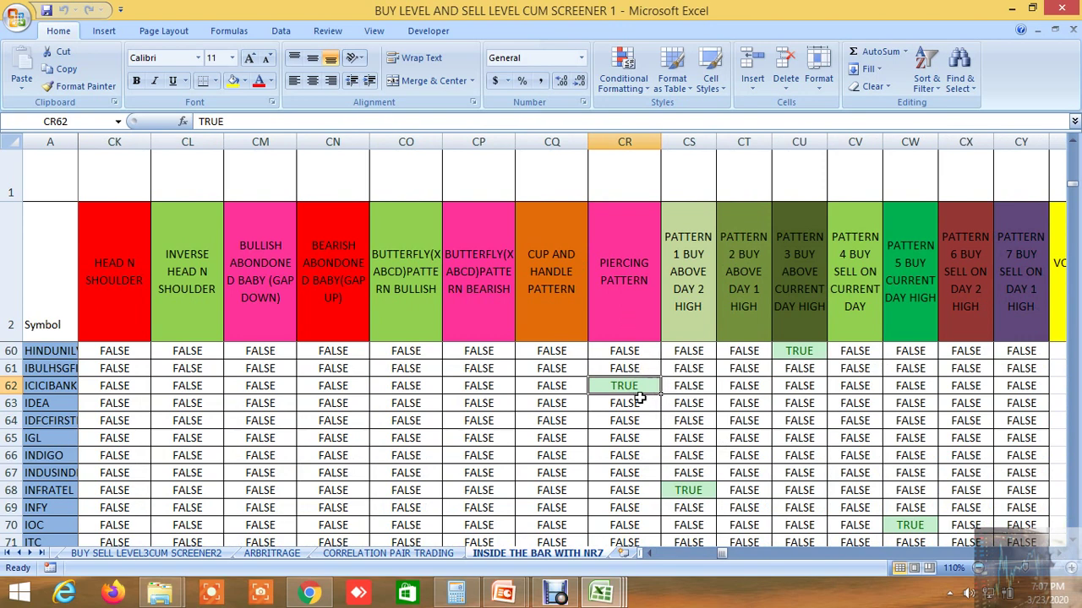
- Check ICICIBANK's FIB BUY 7 DAYS and FIB SELL 7 DAYS levels, including the sell targets T1 and T2
left_click(1058, 557)
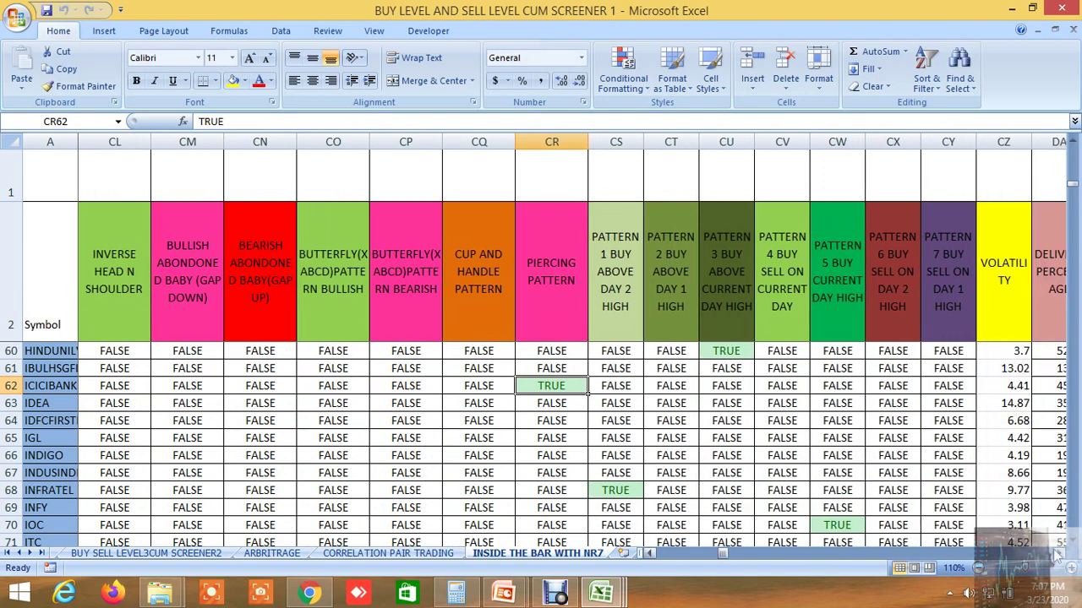
left_click(1059, 556)
left_click(1059, 557)
left_click(1059, 556)
left_click(1058, 557)
left_click_drag(1059, 557, 1059, 557)
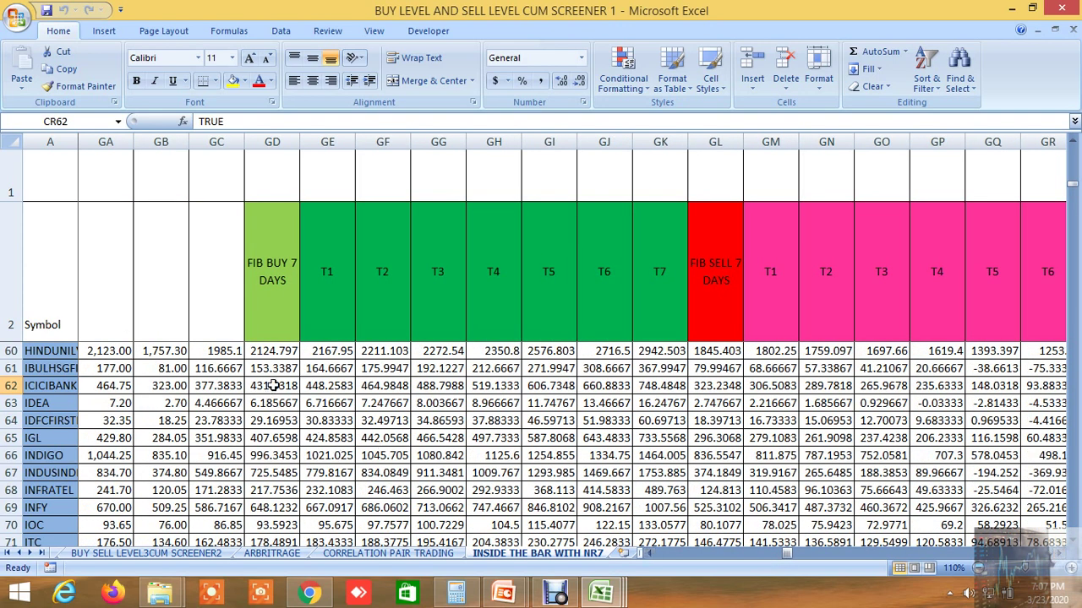
left_click(273, 385)
left_click(717, 388)
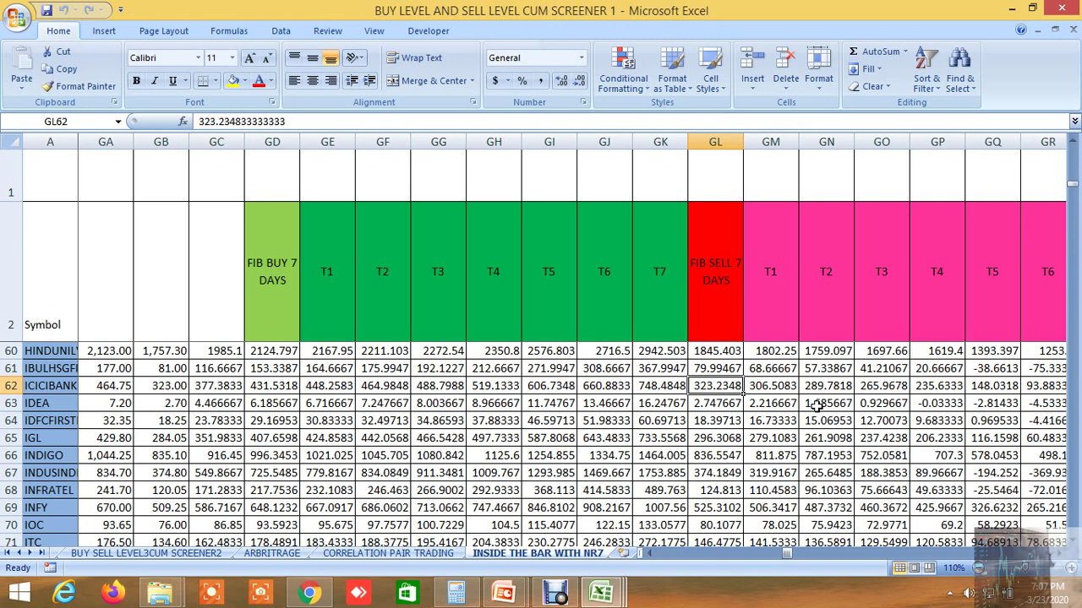
left_click(762, 384)
left_click(824, 384)
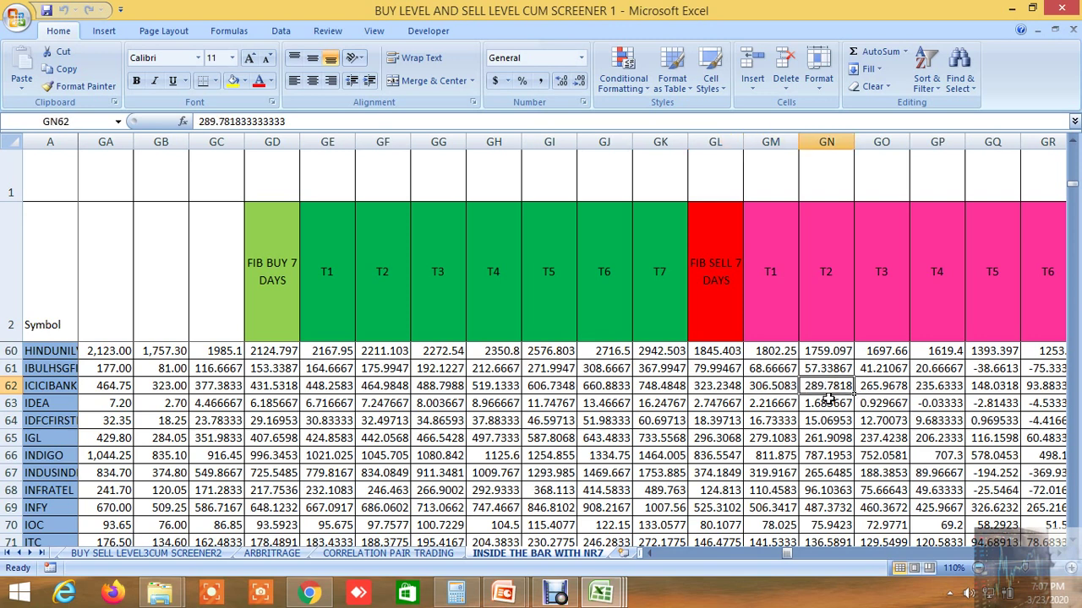
- Show the FIB SELL 1 DAYS section and check IGL's sell targets T1 and T3
left_click(1058, 554)
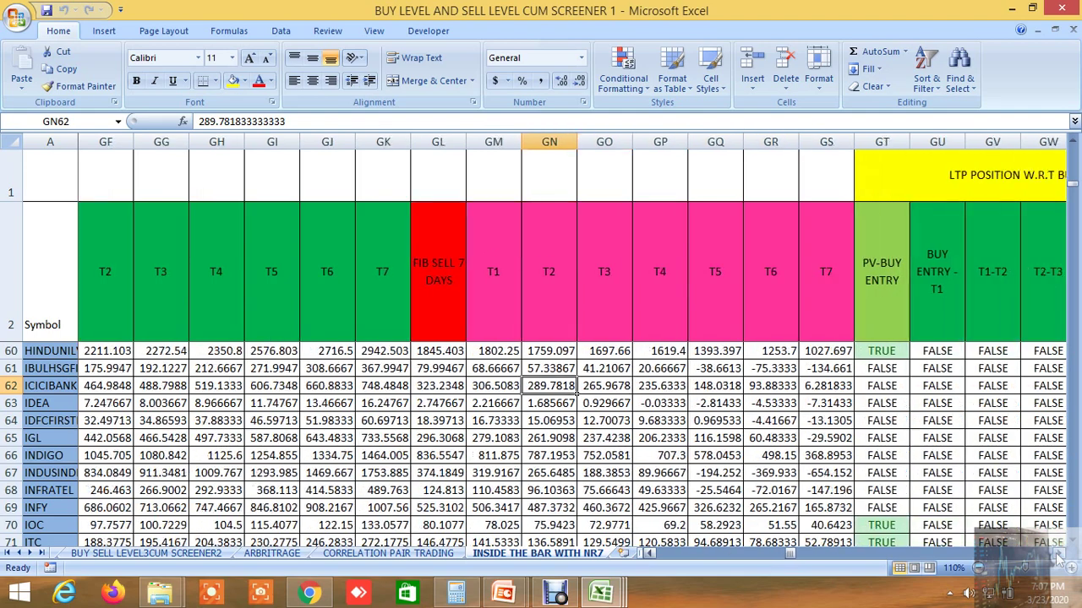
left_click_drag(1058, 554, 1058, 556)
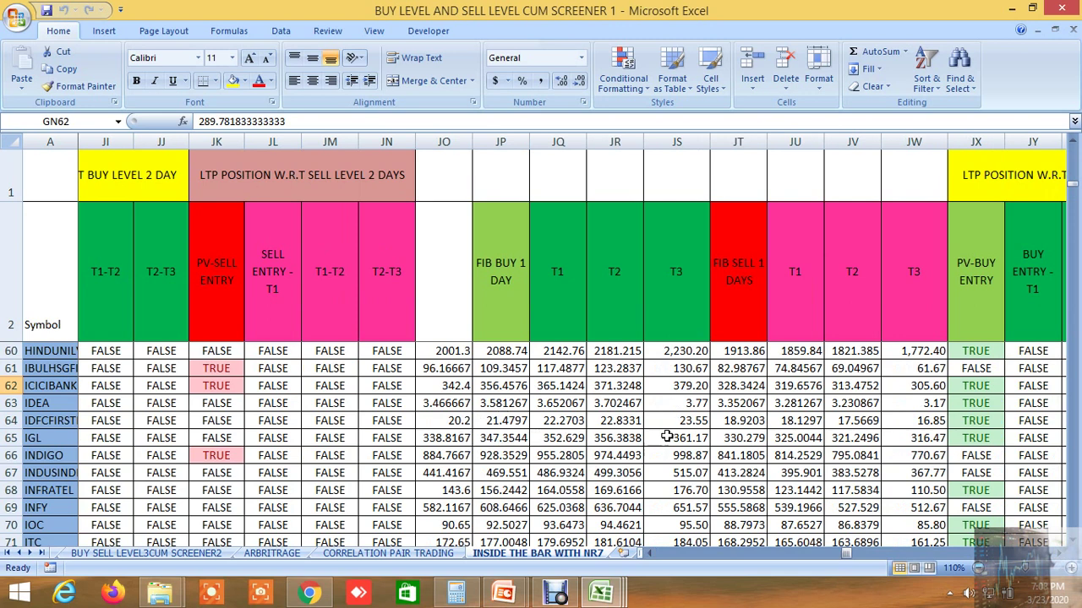
left_click(783, 440)
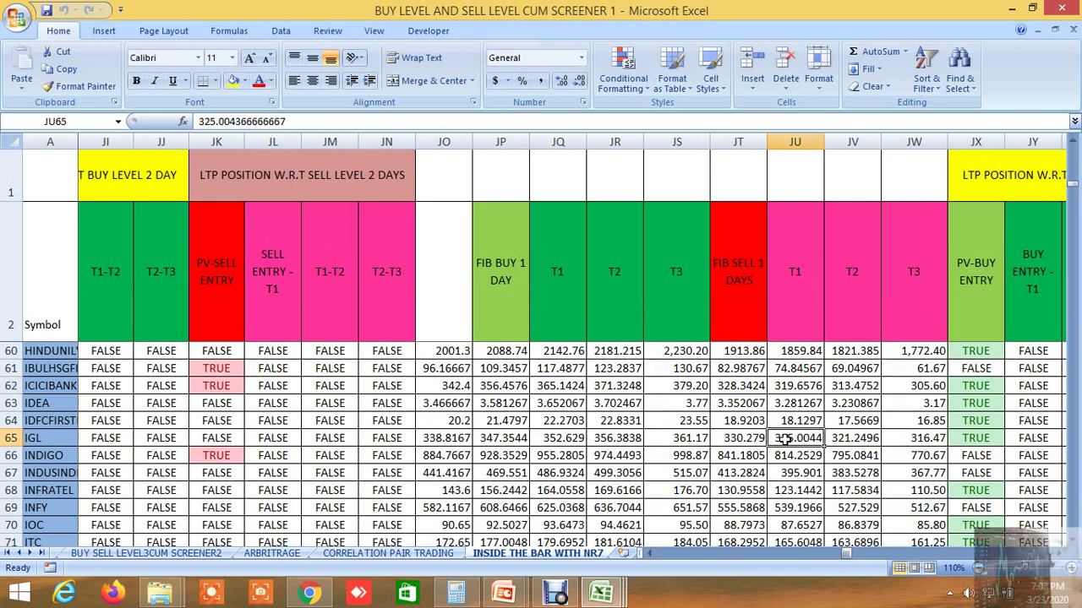
left_click(909, 439)
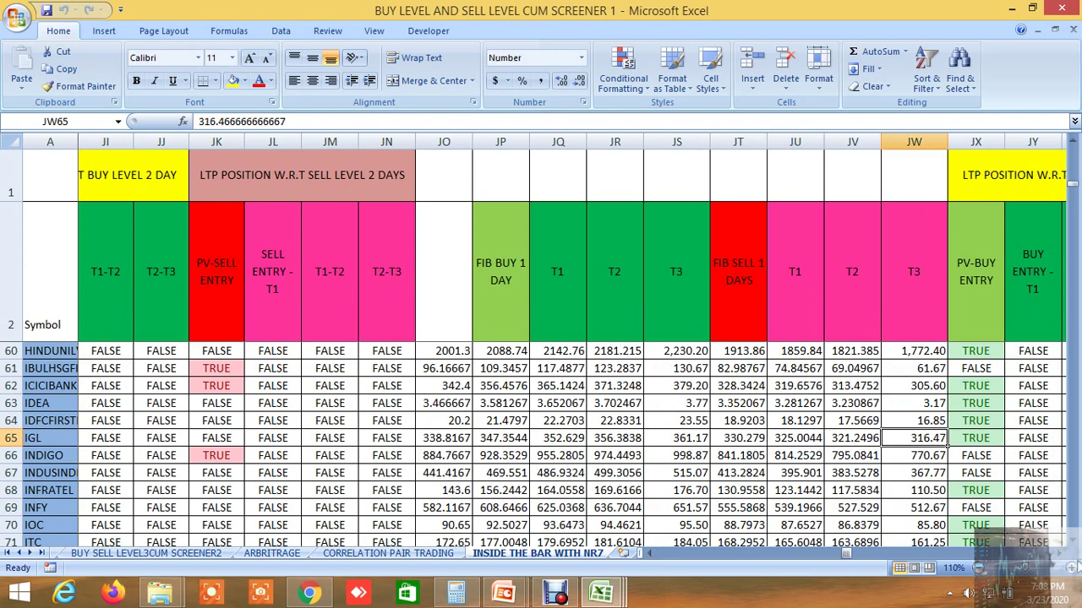
- View the 1-day LTP POSITION columns and check IGL's FIB SELL 15 DAYS level with its T1 and T2 targets
left_click(1063, 553)
left_click(1063, 553)
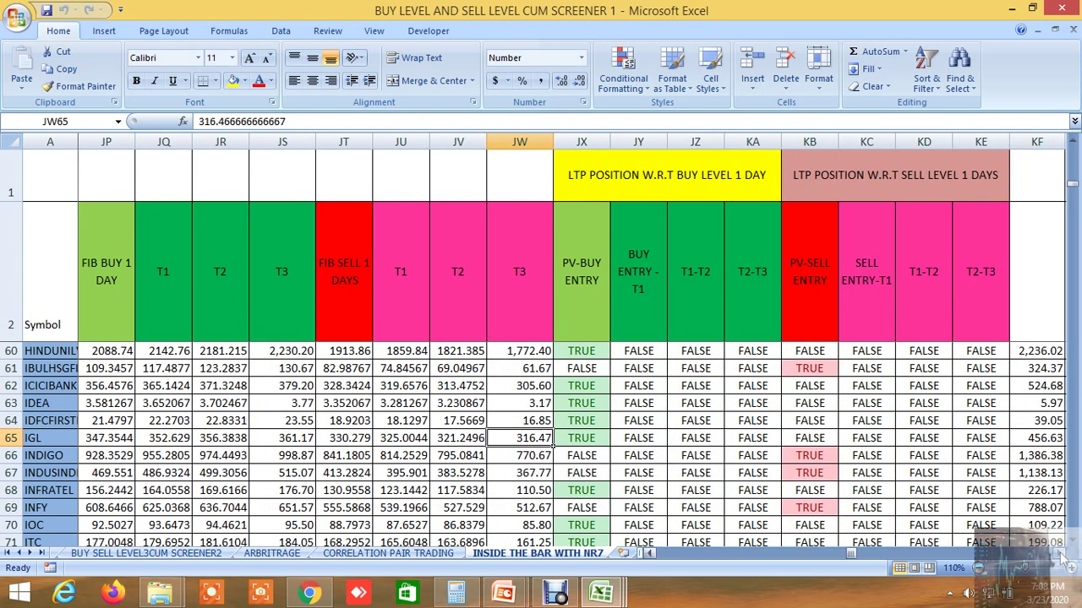
left_click(1062, 553)
left_click(1063, 554)
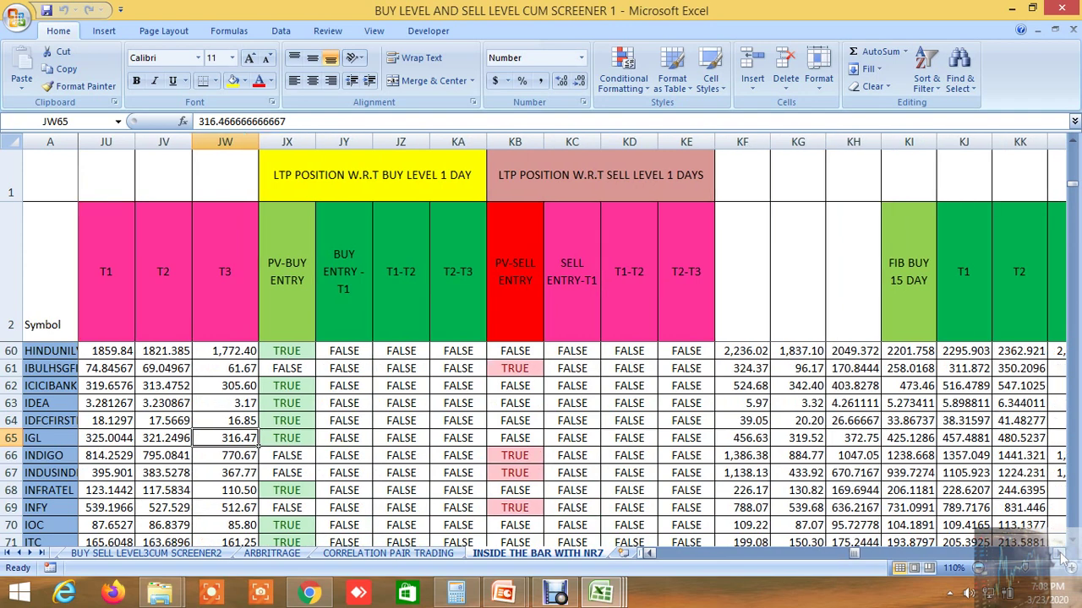
left_click(1063, 553)
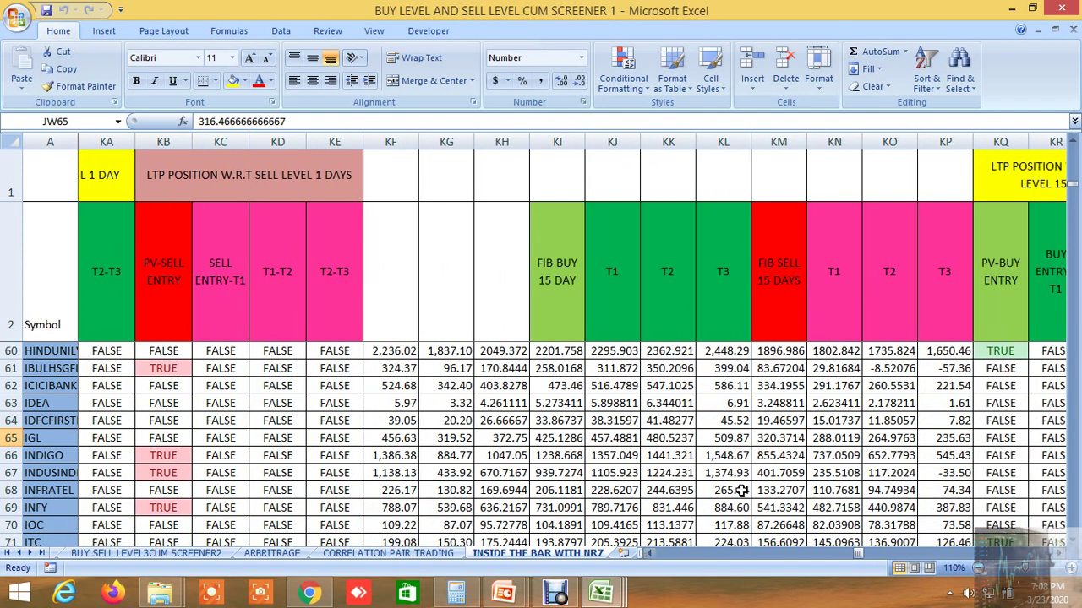
left_click(791, 442)
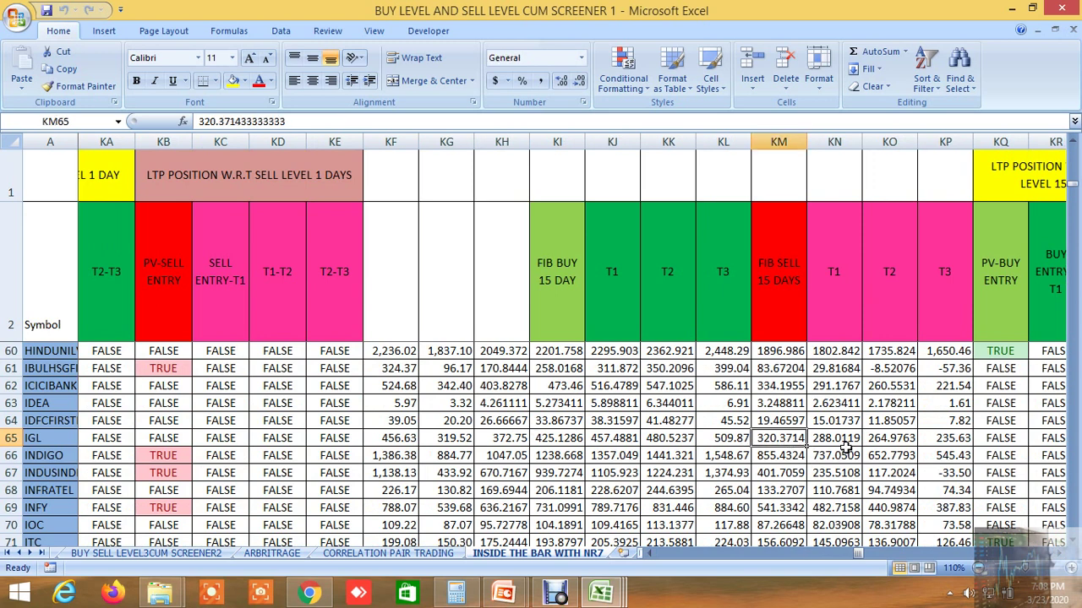
left_click(838, 441)
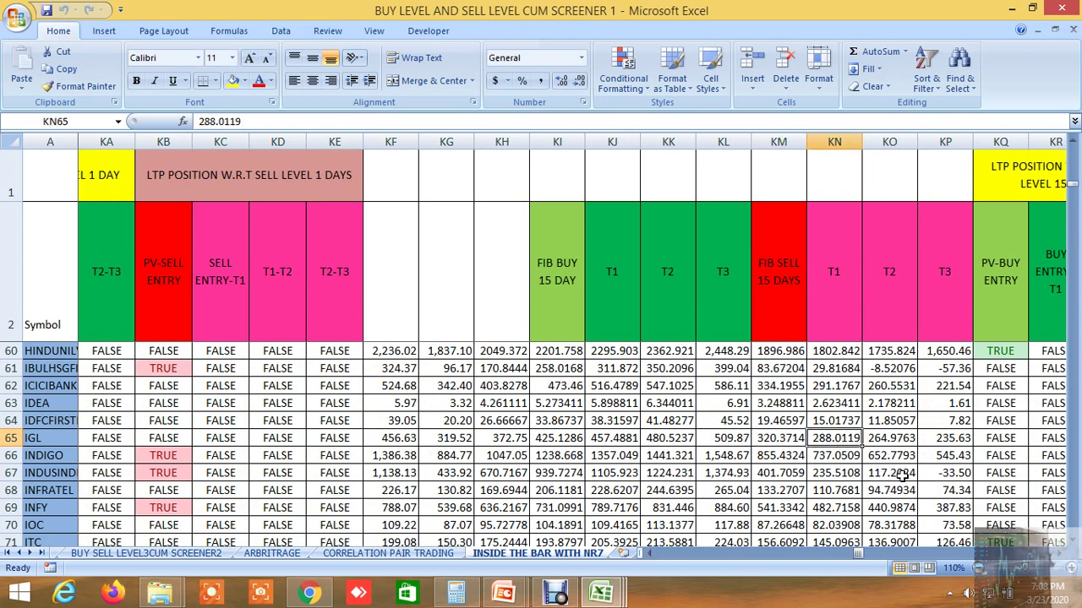
left_click(879, 445)
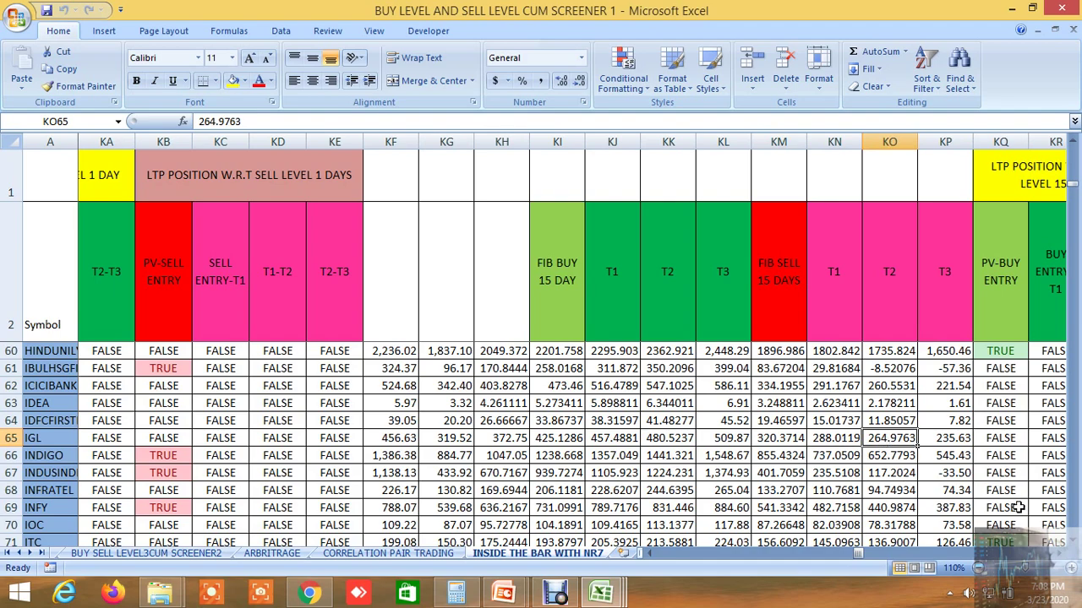
- Show the 30-day Fibonacci section and check IGL's FIB SELL 30 DAYS level and its T1 target
left_click_drag(1059, 554, 1060, 559)
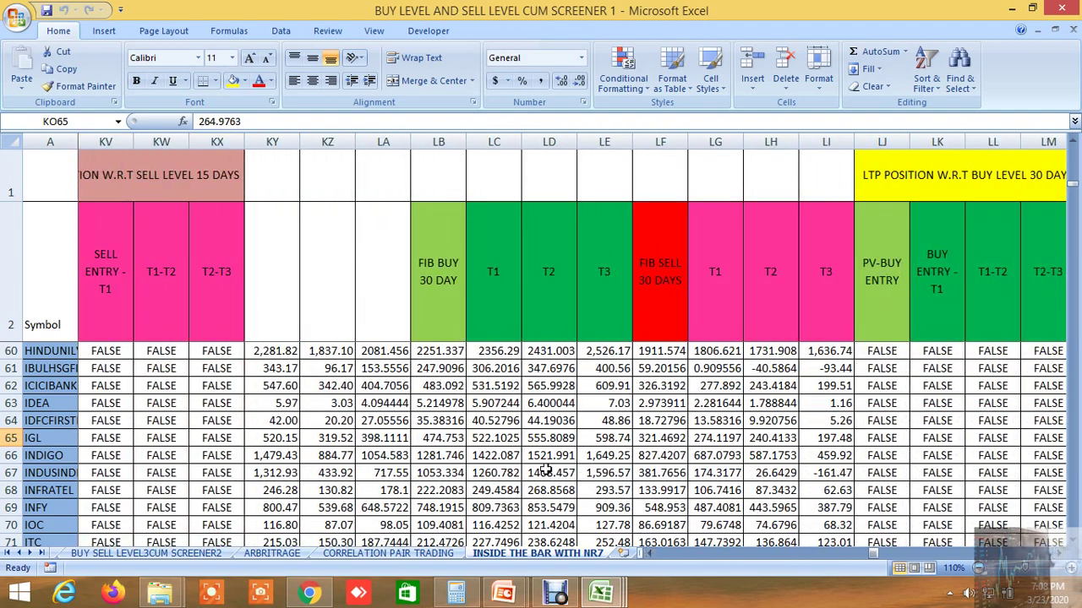
left_click(662, 438)
left_click(712, 440)
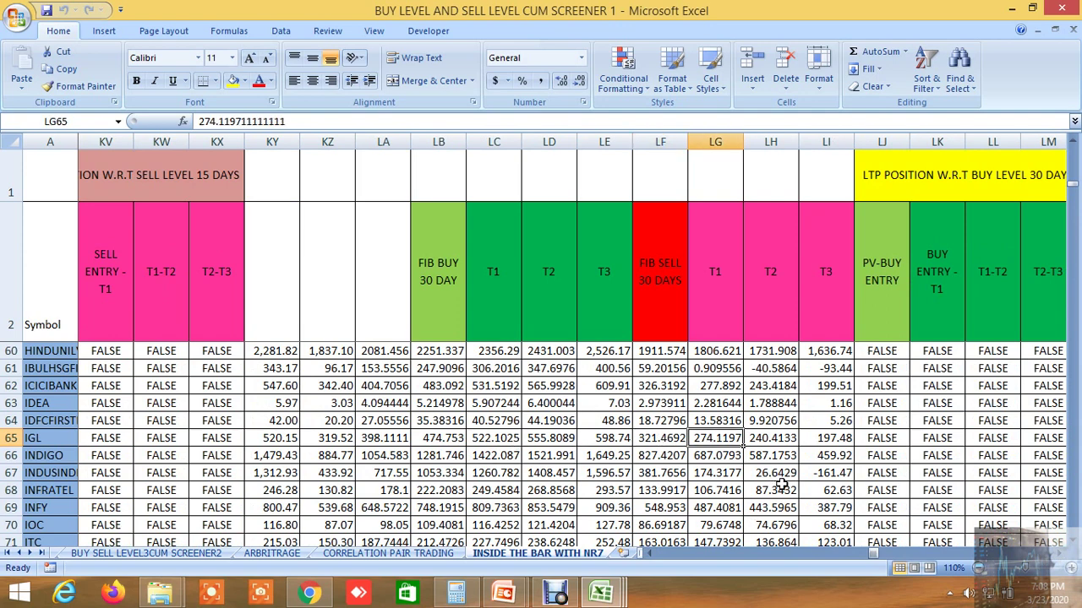
left_click(657, 438)
left_click(695, 438)
- Show the 1-year Fibonacci section and check IGL's FIB SELL 1 YEAR level with its T1 and T2 targets
left_click(1060, 554)
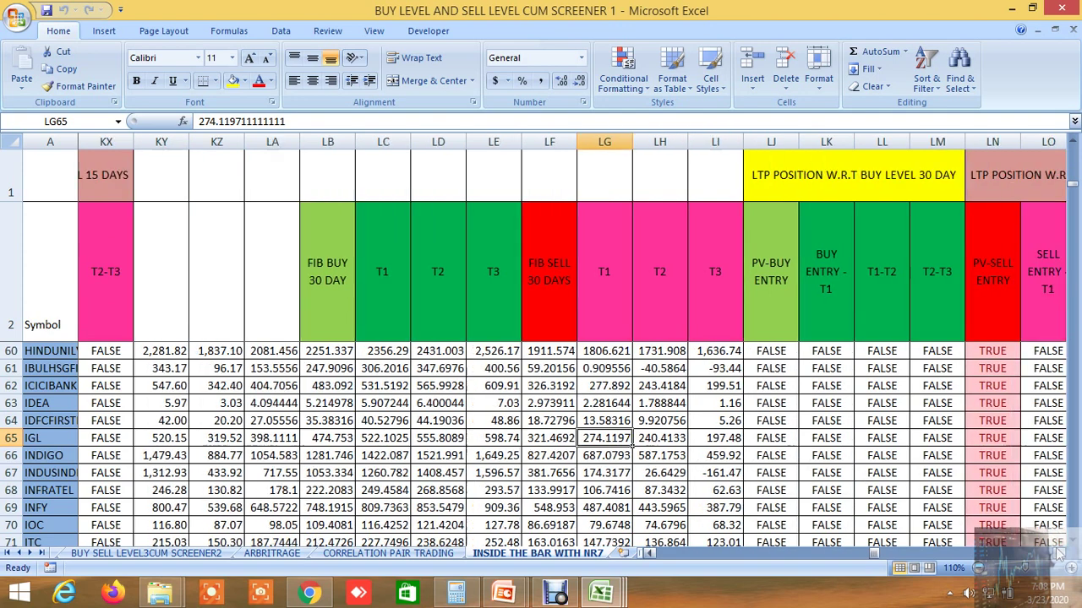
scroll(1061, 554, "right", 6)
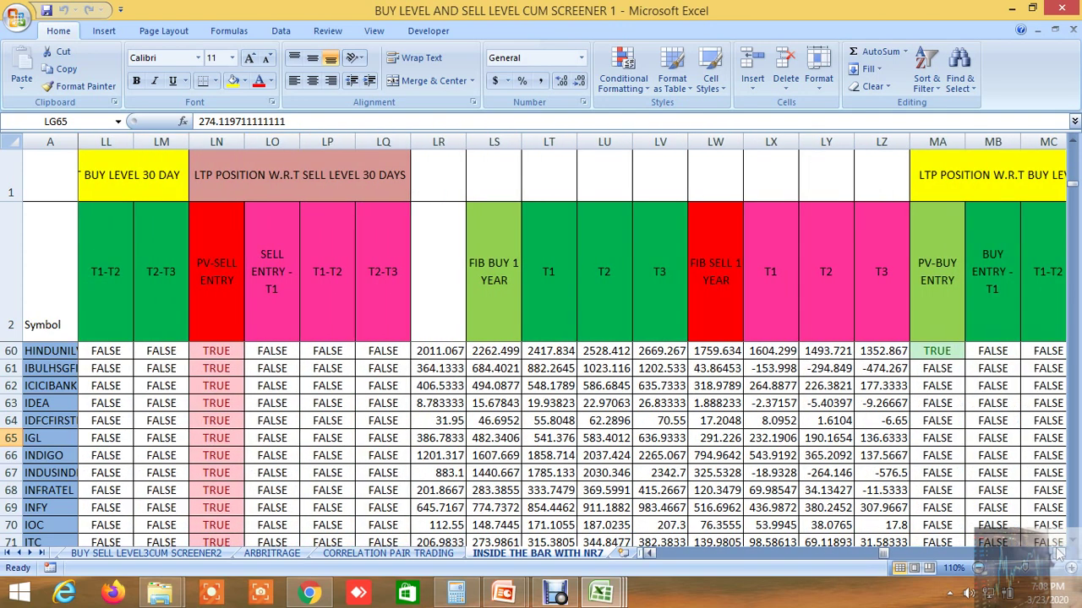
left_click(709, 438)
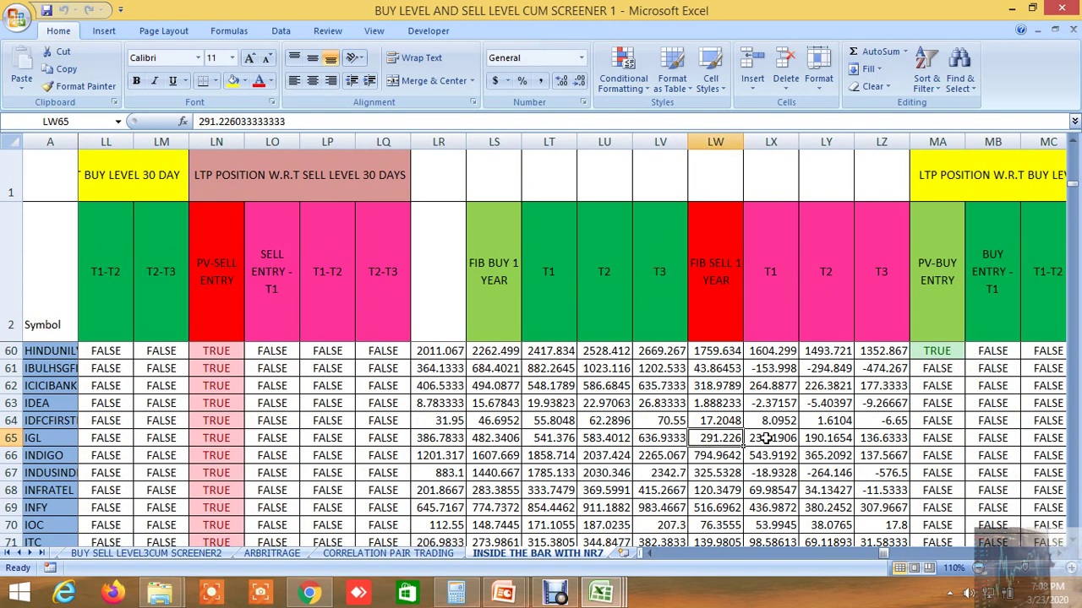
left_click(766, 437)
left_click(838, 439)
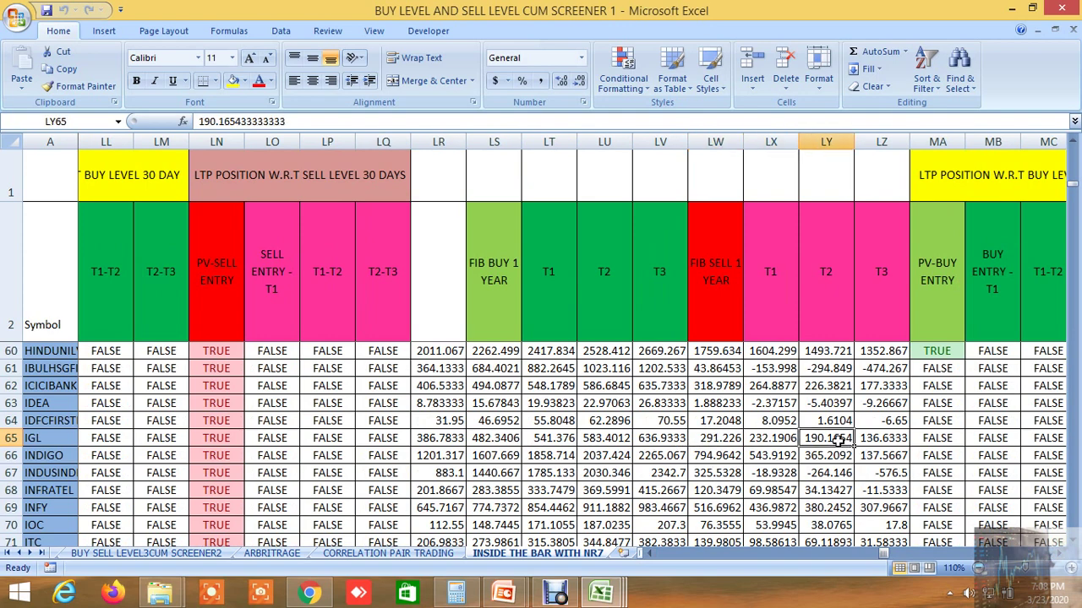
- Show the CPR 7 DAYS section and check ICICIBANK's CPR PP 7 and CPR BOTTOM LINE 7 values
left_click_drag(1059, 555, 1058, 555)
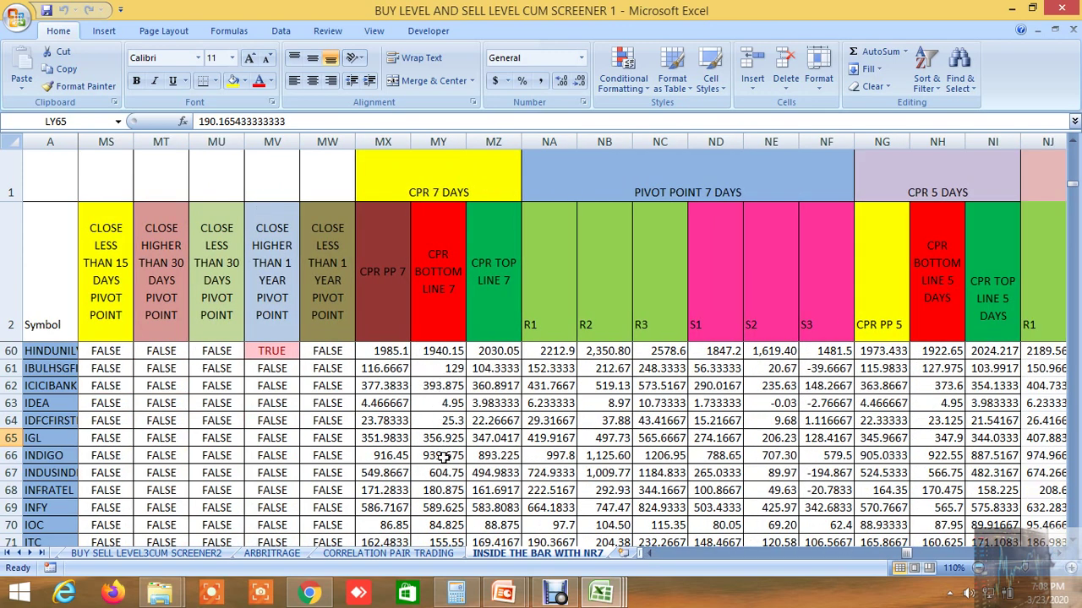
left_click(441, 388)
left_click(372, 387)
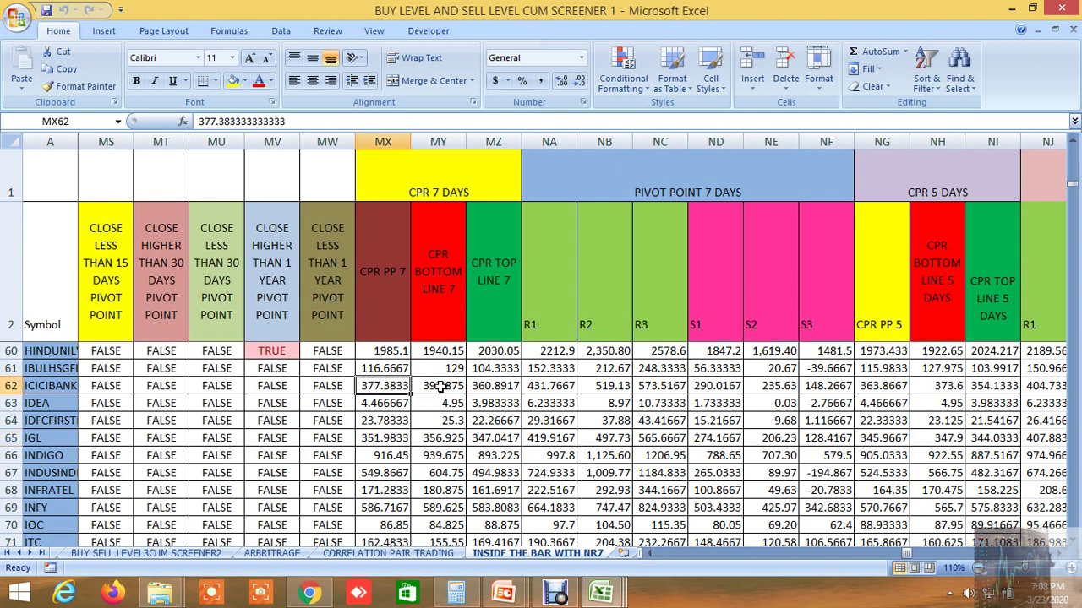
left_click(439, 387)
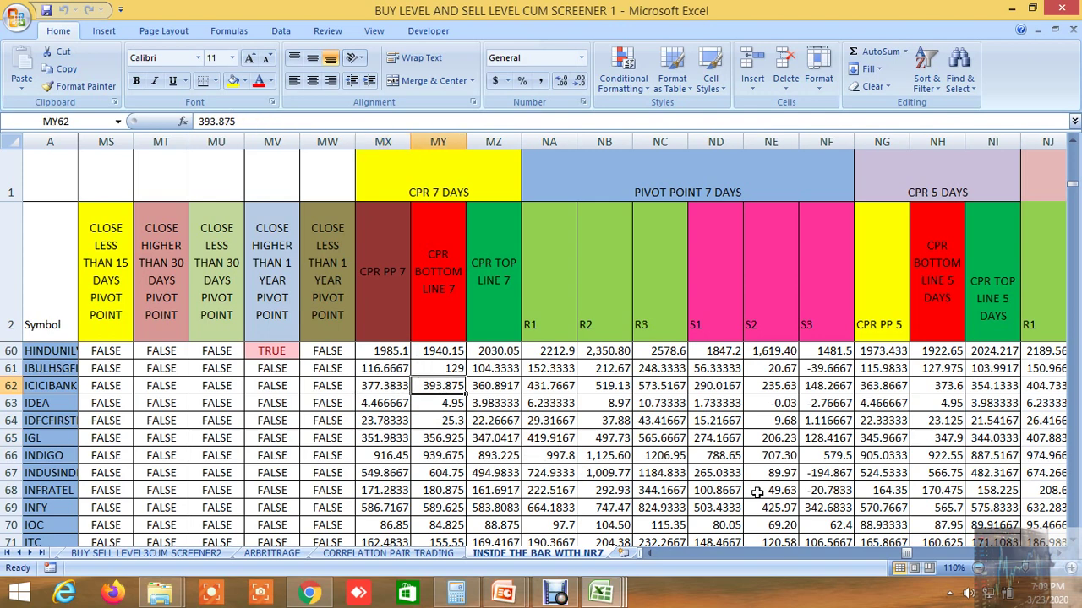
- Show the PIVOT POINT 1 DAYS section and check ICICIBANK's S1 and S2 support levels
left_click_drag(910, 551, 933, 559)
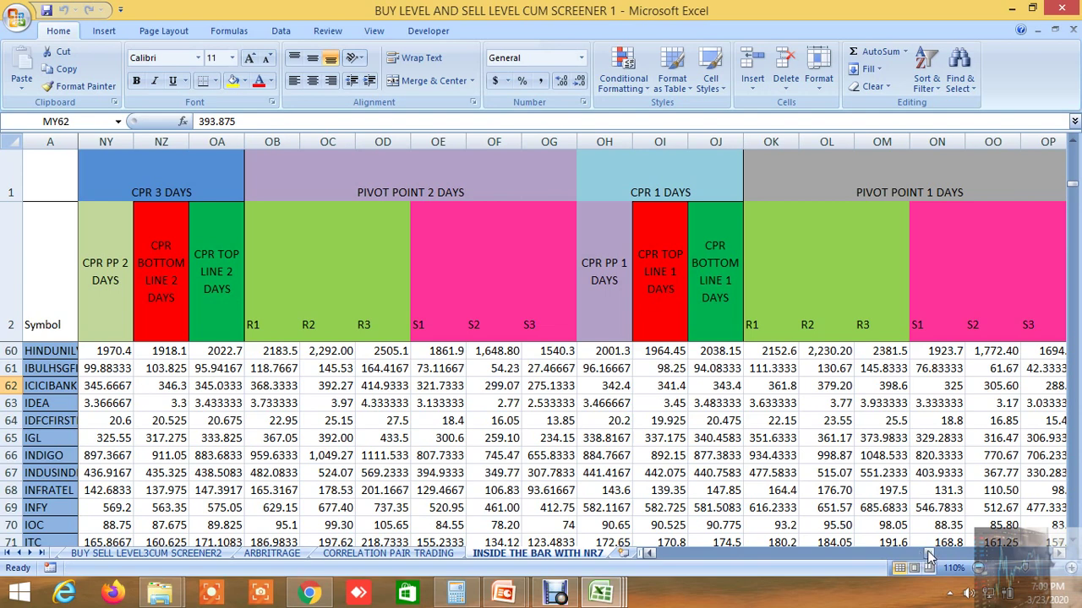
left_click_drag(930, 556, 932, 556)
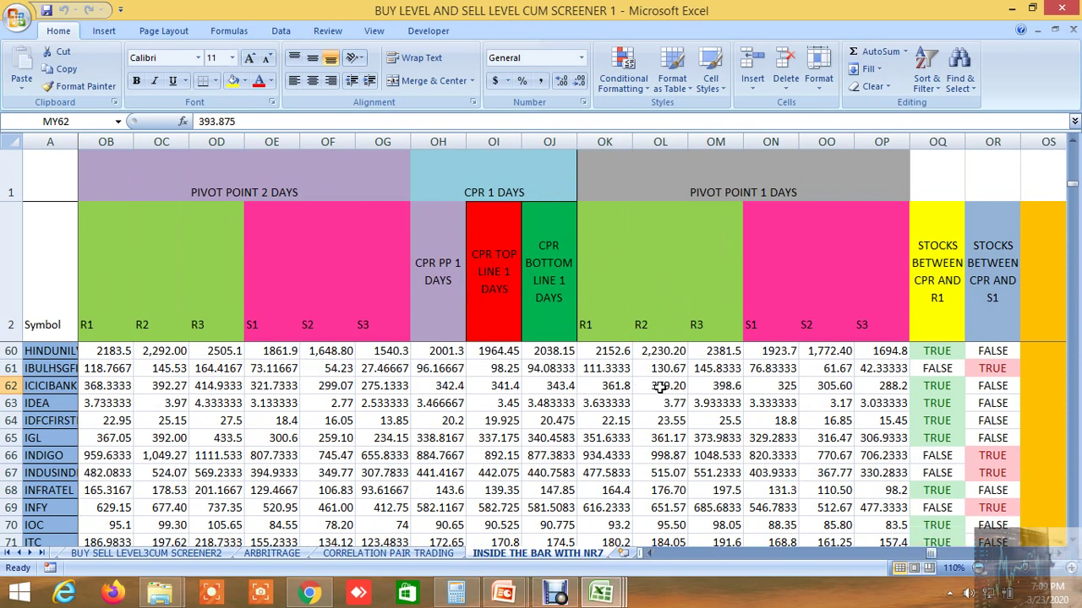
left_click(787, 387)
left_click(825, 385)
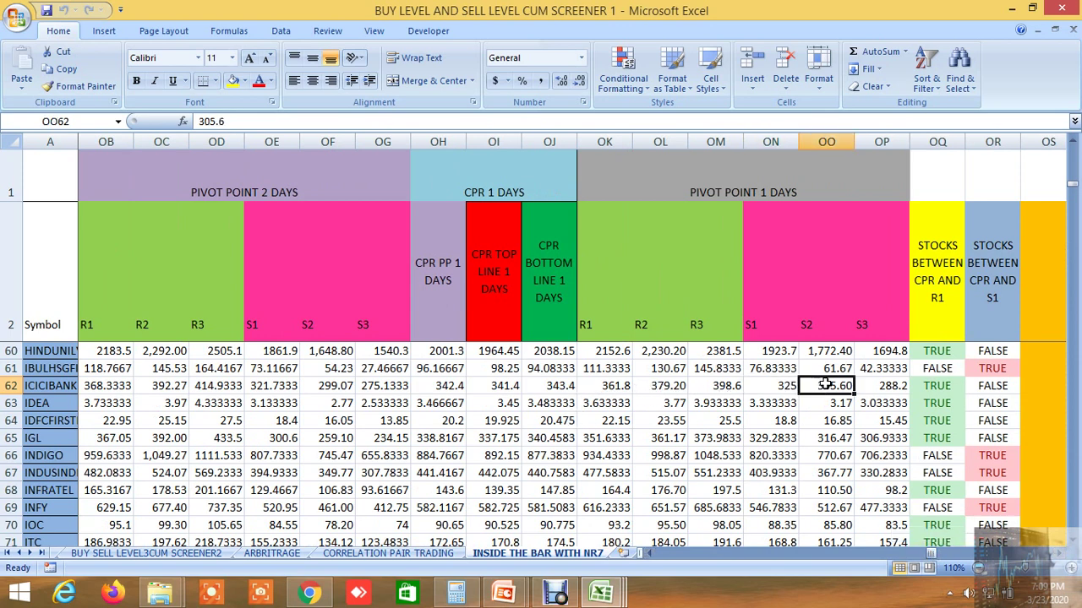
- Check ICICIBANK's 1-day pivot S3 level and its S9 level in the daily-volatility Fibonacci section
left_click(884, 389)
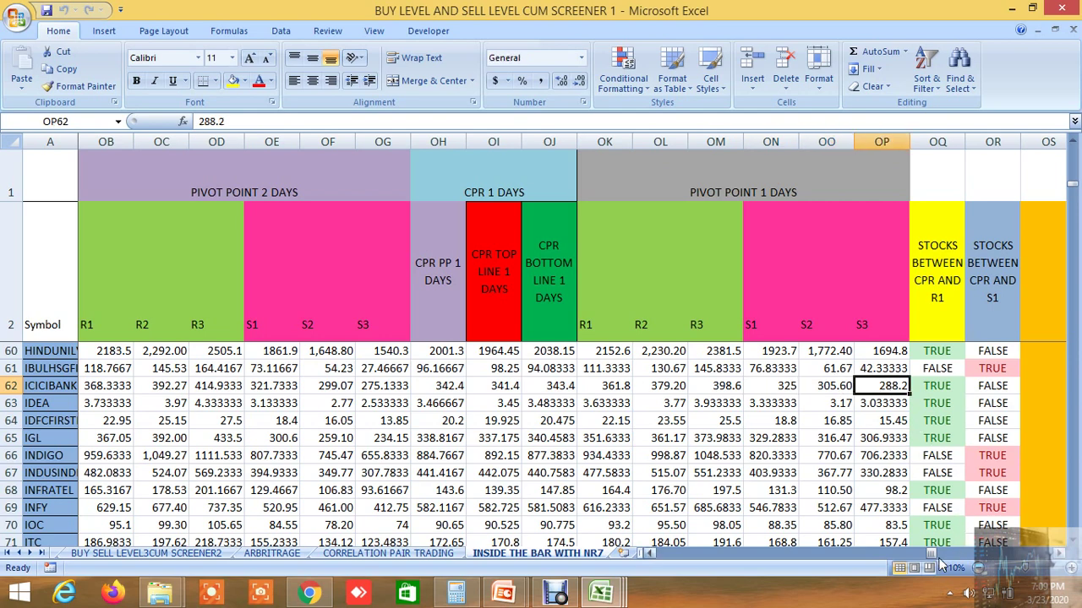
left_click_drag(930, 556, 948, 558)
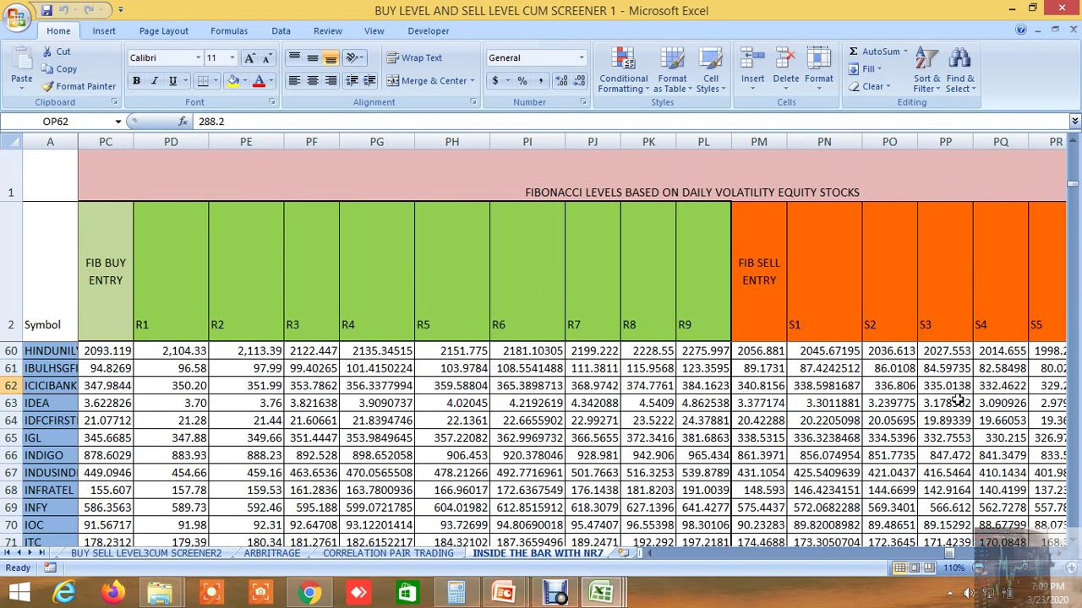
left_click(1060, 554)
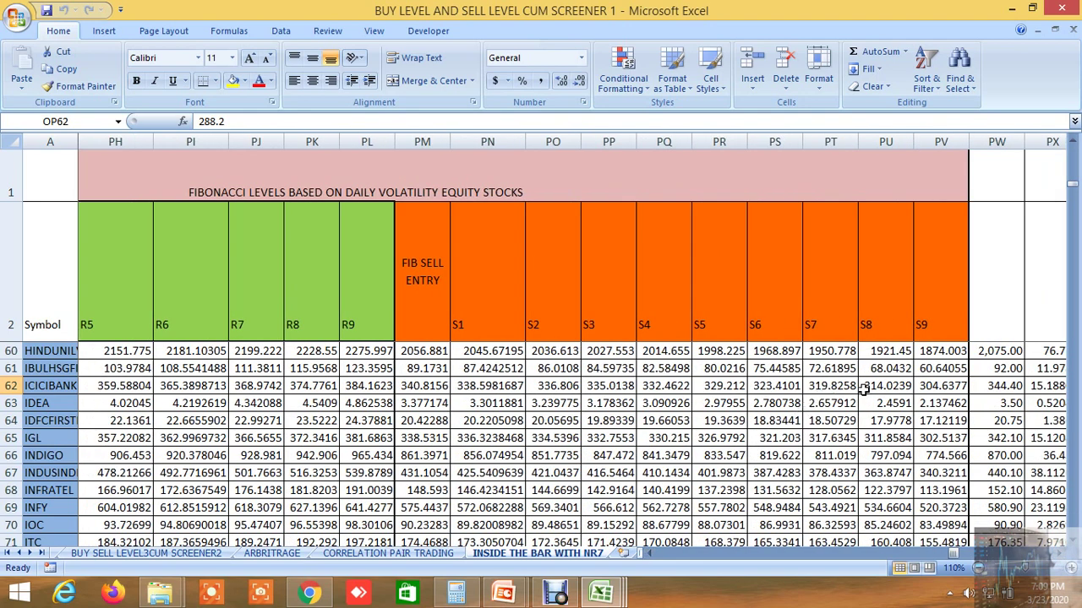
left_click(929, 387)
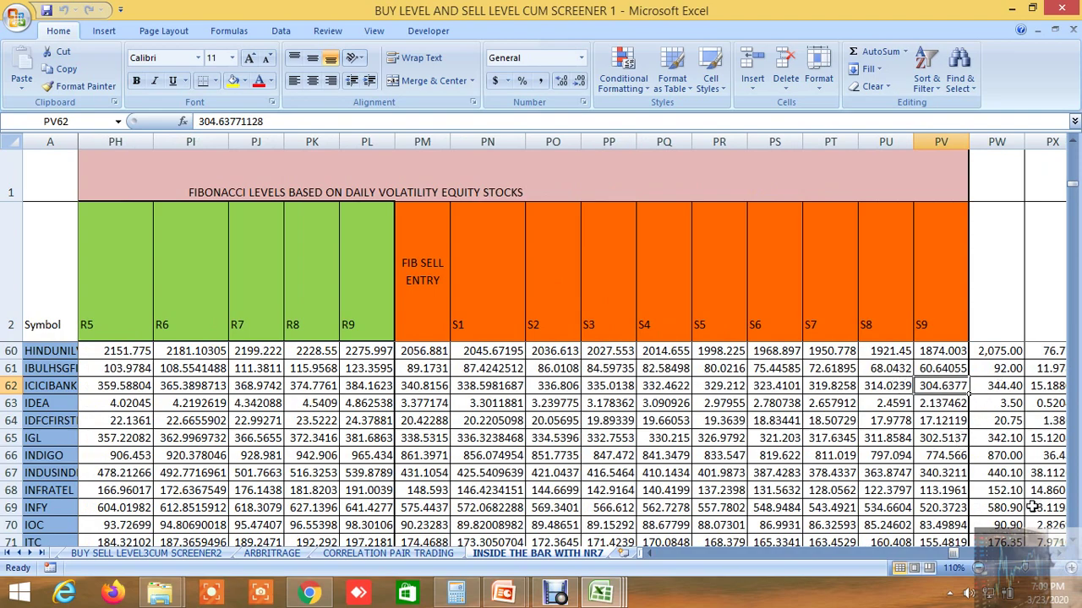
- Show the volatility-based Gann angle calculation section through its support levels and check ICICIBANK's S11 value
left_click(1064, 555)
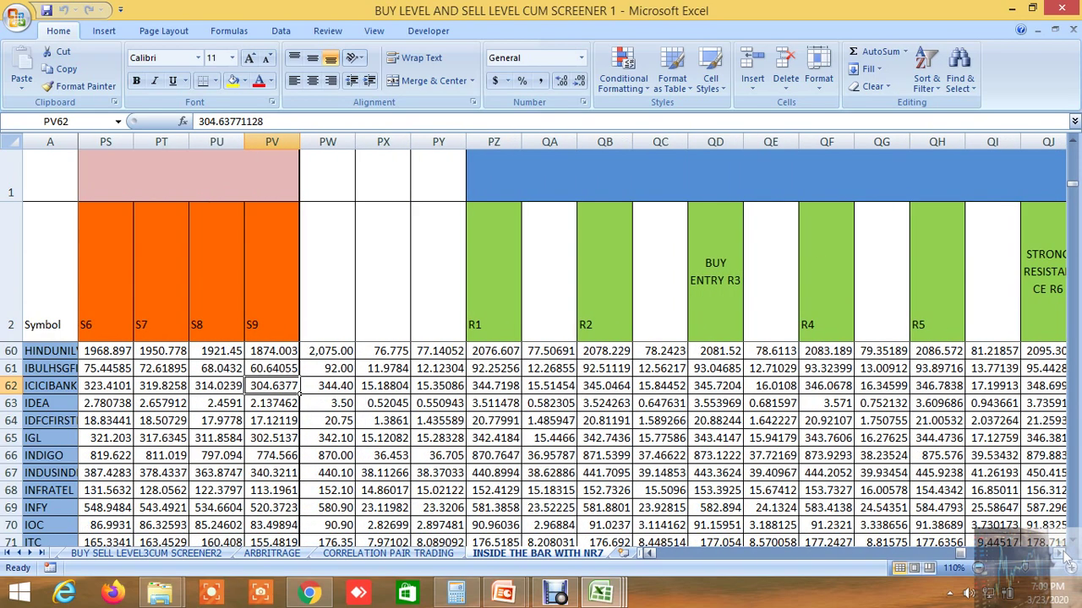
left_click(1065, 556)
left_click(1065, 556)
left_click(1065, 556)
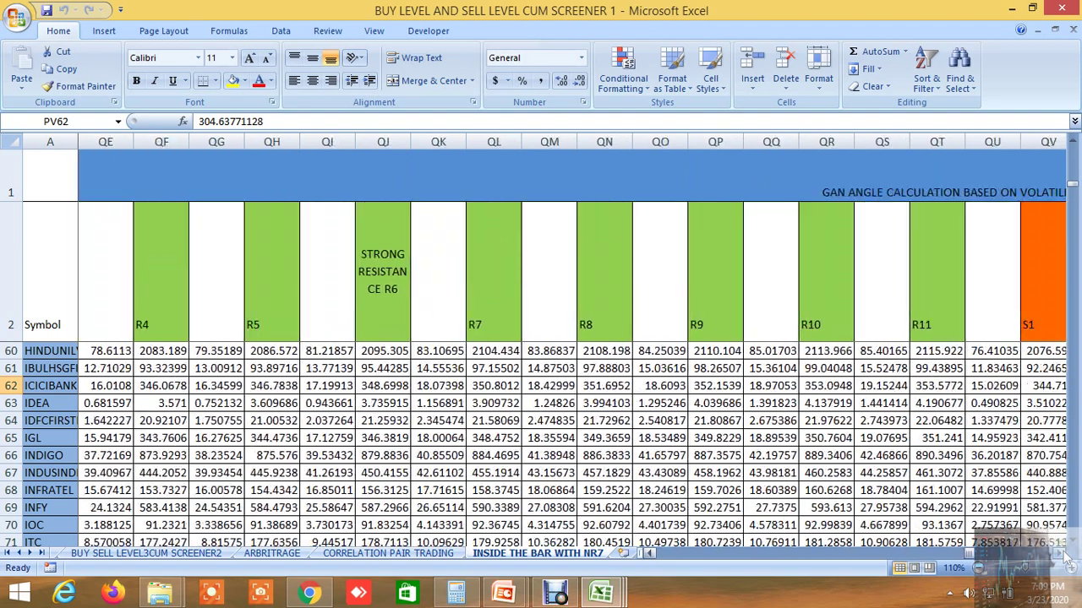
left_click(1065, 556)
left_click(1065, 556)
left_click(1065, 556)
left_click(1065, 556)
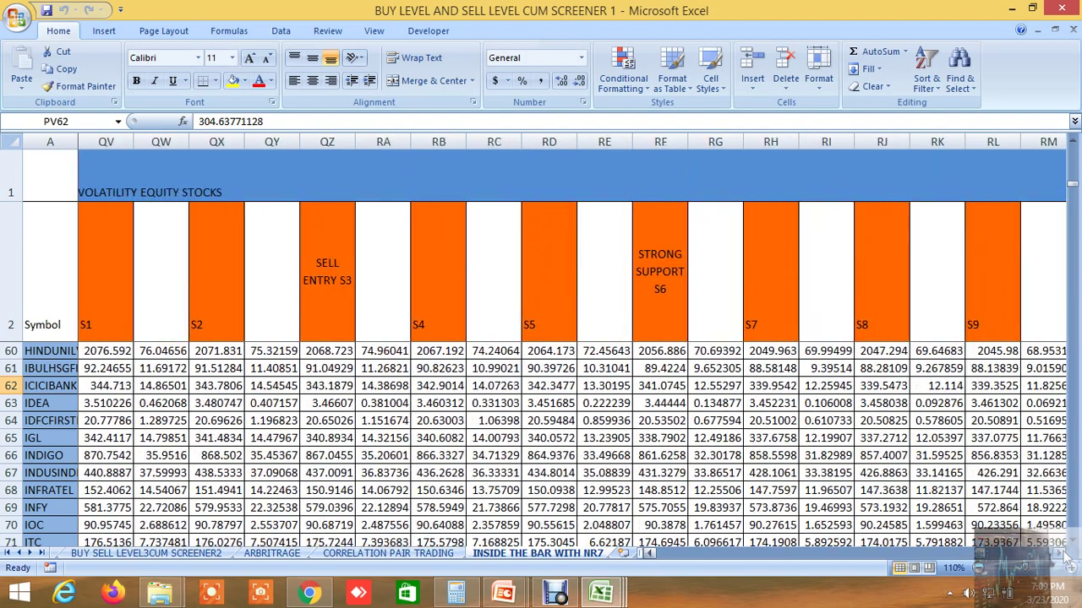
left_click(1064, 556)
left_click(1065, 555)
left_click(1065, 556)
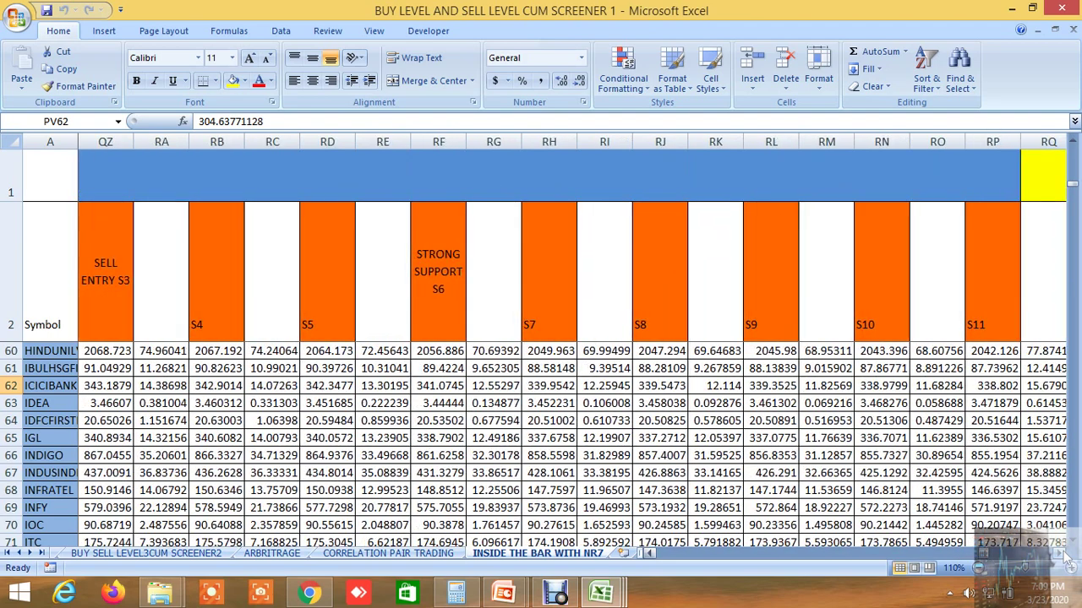
left_click(1064, 556)
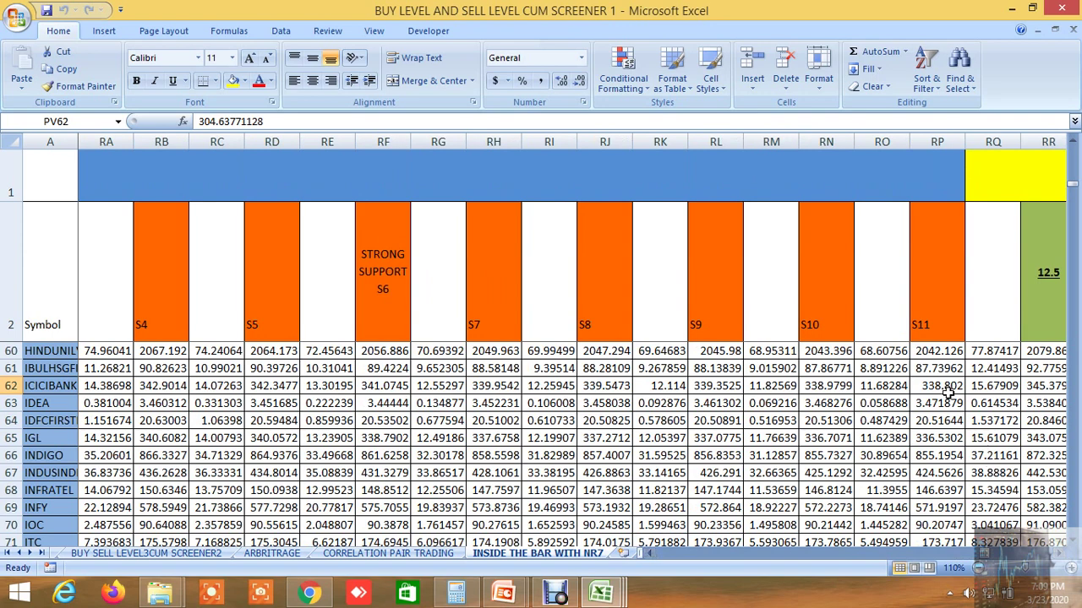
left_click(944, 386)
- Show the GANN DEGREE BASED ON VOLATILITY section and check ICICIBANK's 360-degree level on the sell side
left_click(1063, 556)
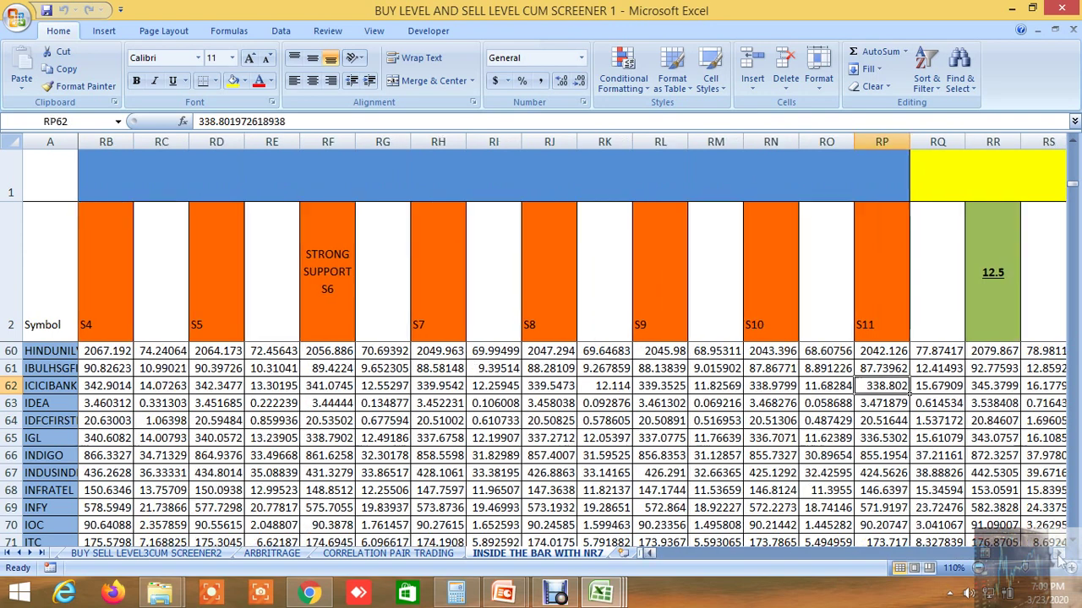
left_click(1063, 556)
left_click(1063, 556)
left_click(1063, 556)
left_click(1062, 556)
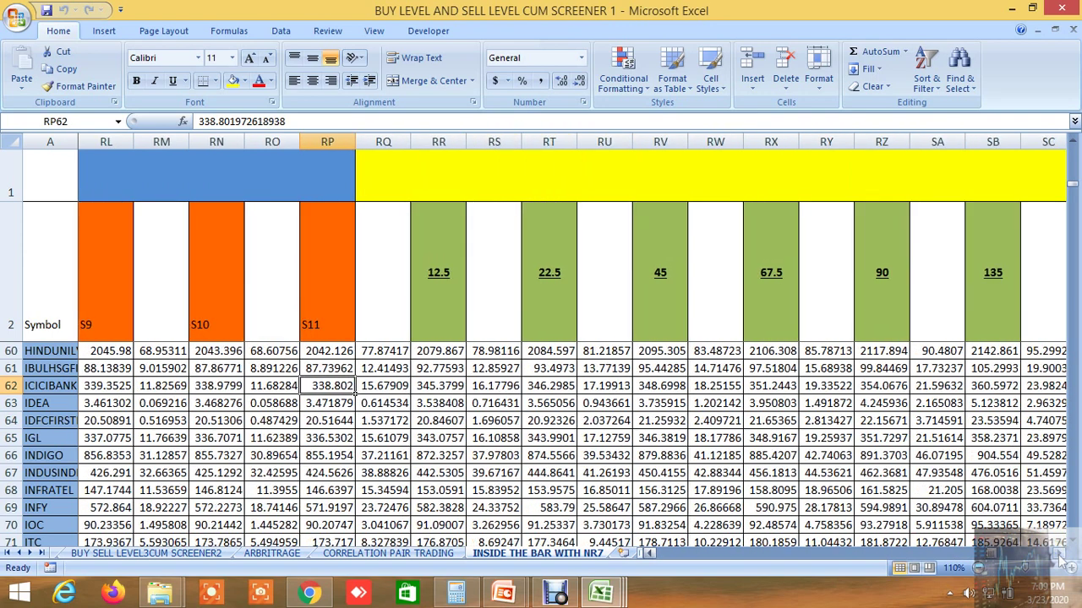
left_click(1063, 556)
left_click(1063, 556)
left_click(1063, 556)
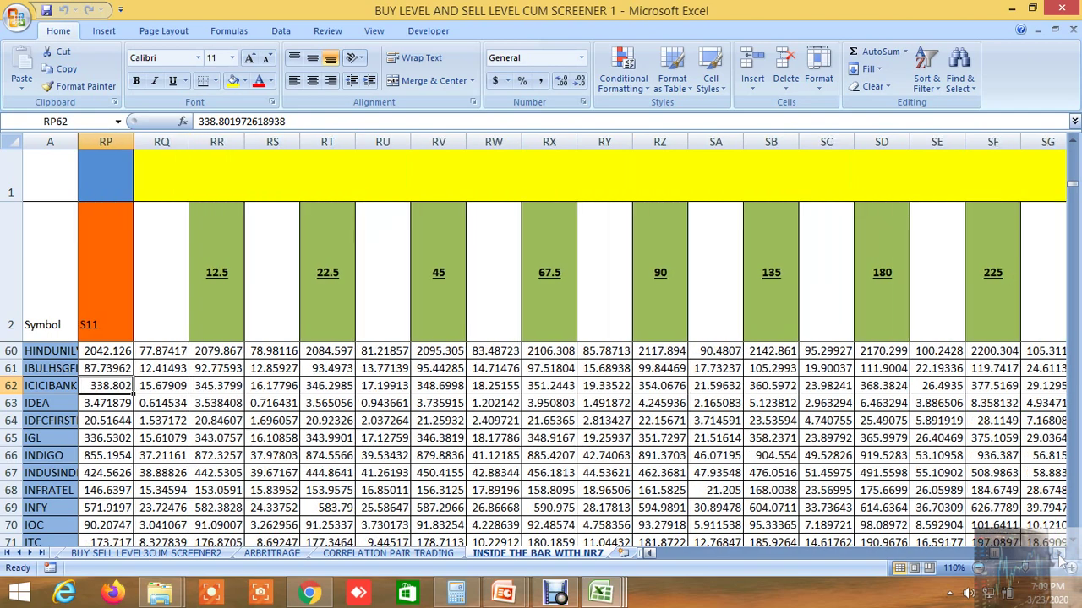
left_click(1063, 556)
left_click(1063, 556)
left_click(1063, 556)
left_click(1063, 556)
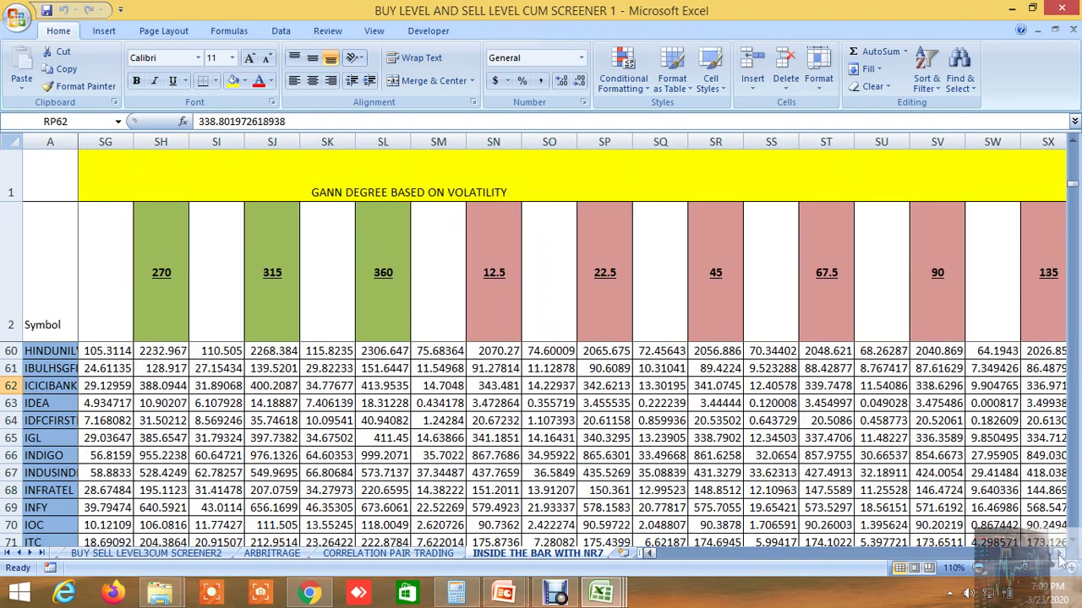
left_click(1063, 556)
left_click(1063, 556)
left_click(1063, 556)
left_click(1063, 556)
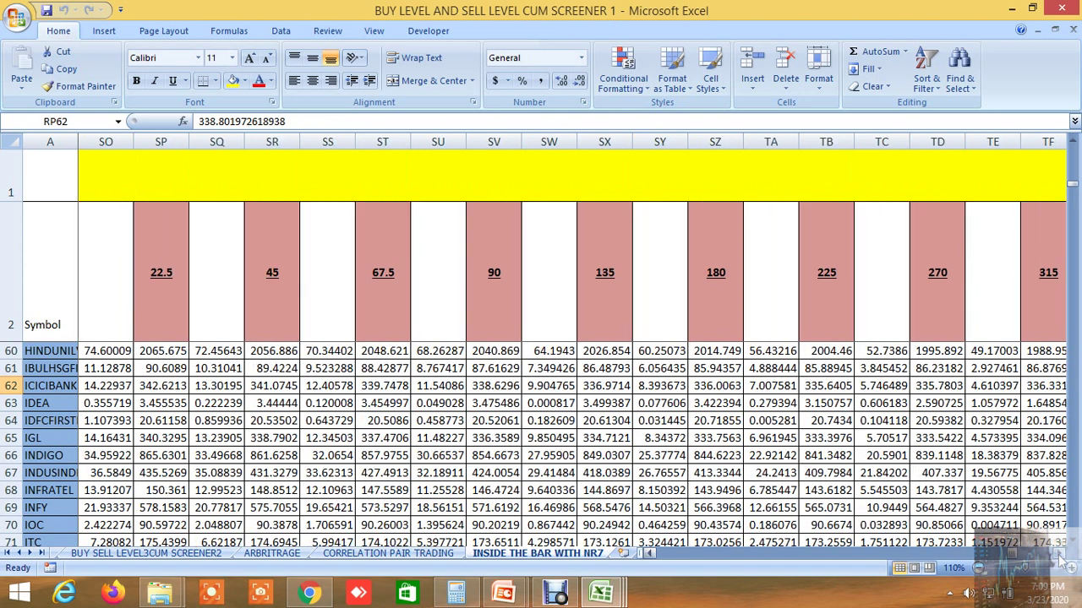
left_click(1063, 556)
left_click(1063, 556)
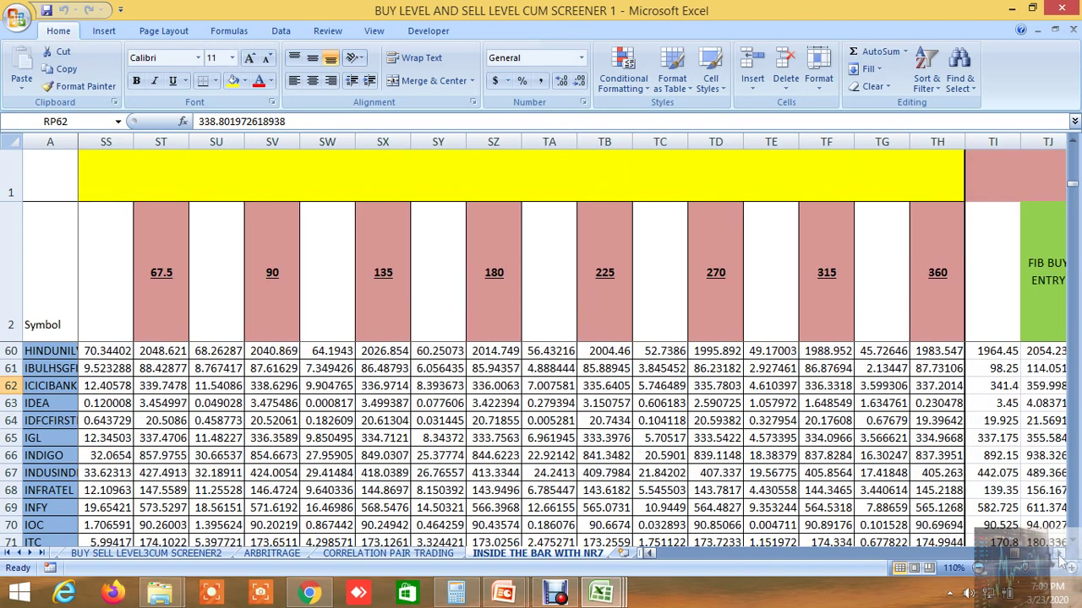
left_click(940, 438)
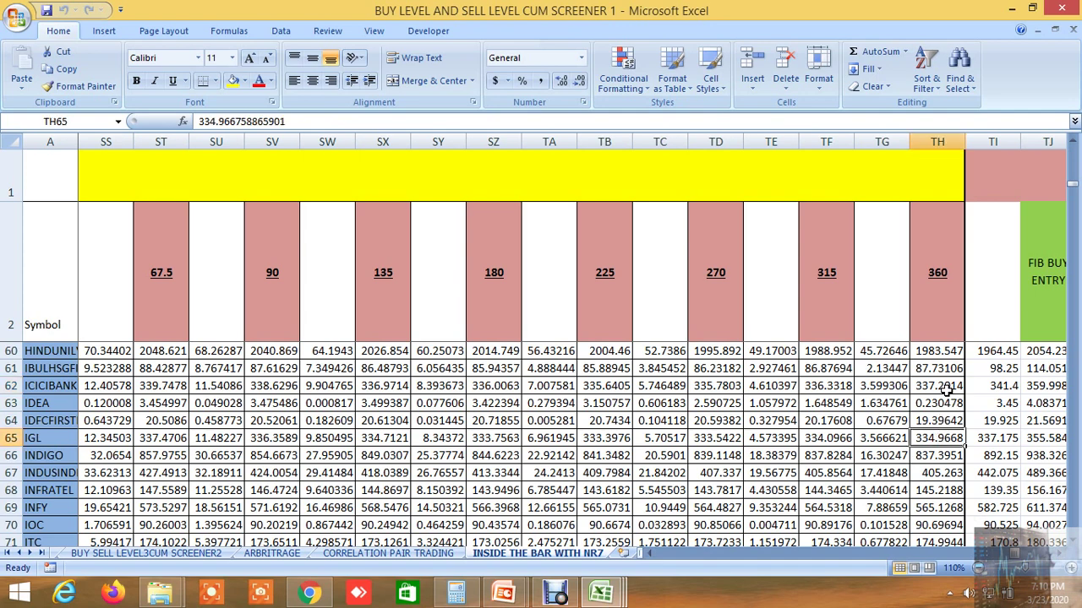
left_click(945, 387)
- Show the Fibonacci levels based on 1 standard deviation and check ICICIBANK's FIB SELL ENTRY, S1 to S4 and S9 levels
left_click(1066, 555)
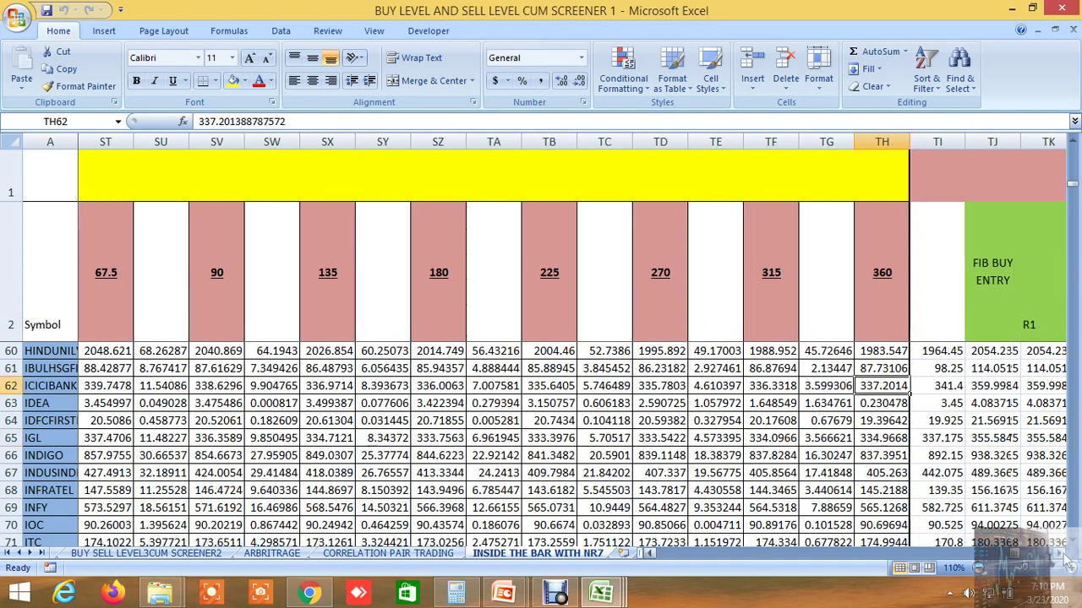
left_click(1066, 557)
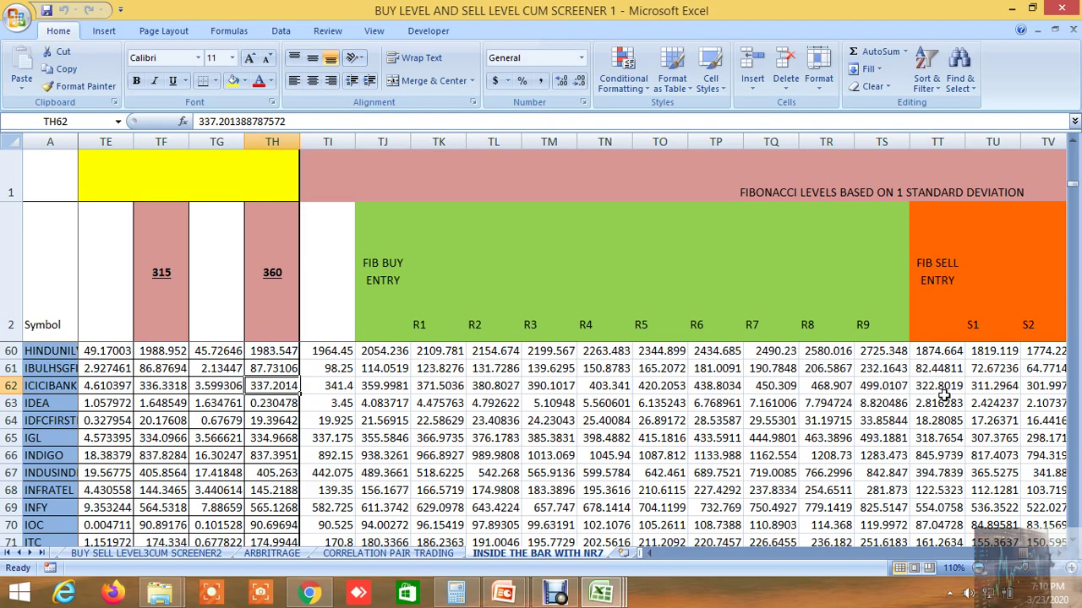
left_click(1066, 558)
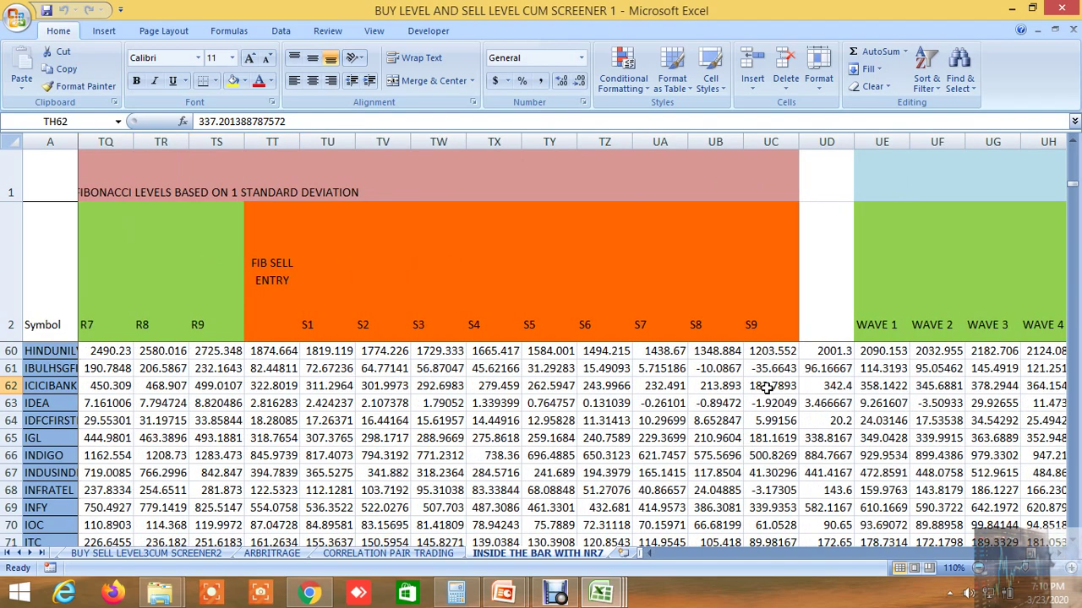
left_click(766, 387)
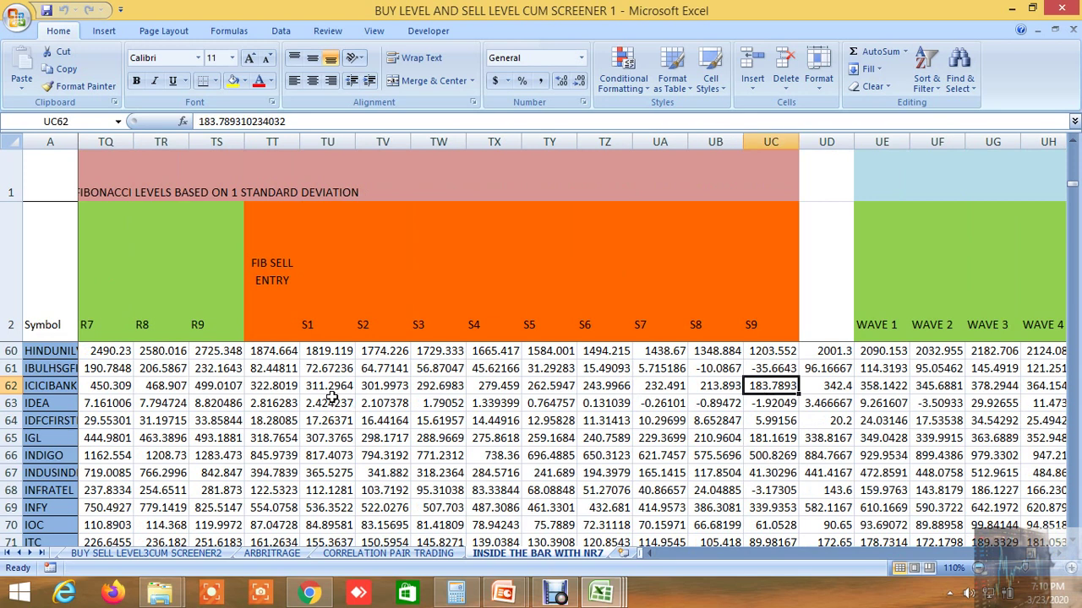
left_click(285, 387)
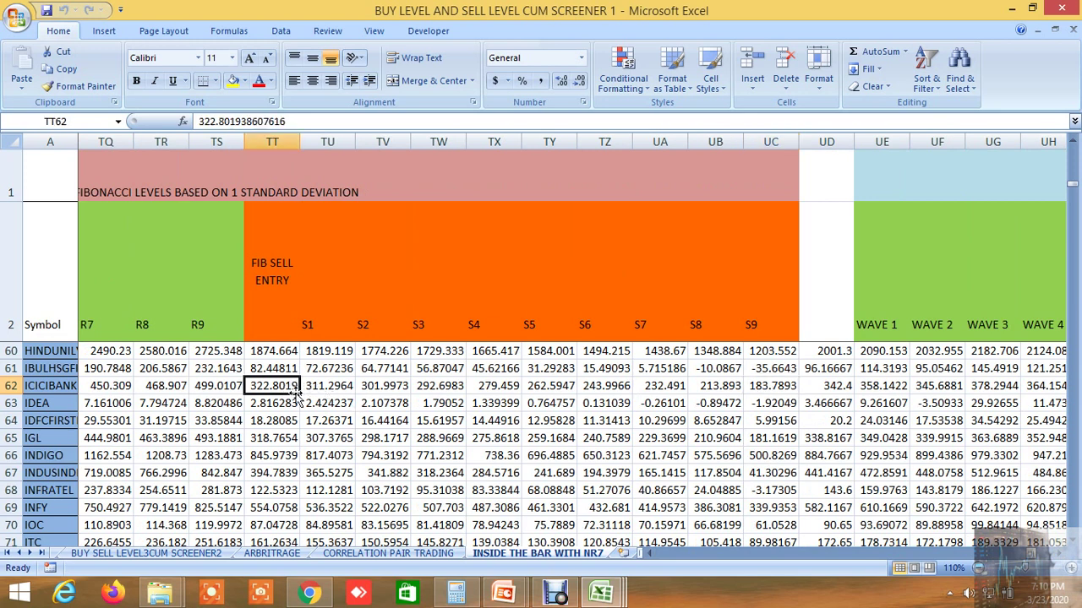
left_click(331, 387)
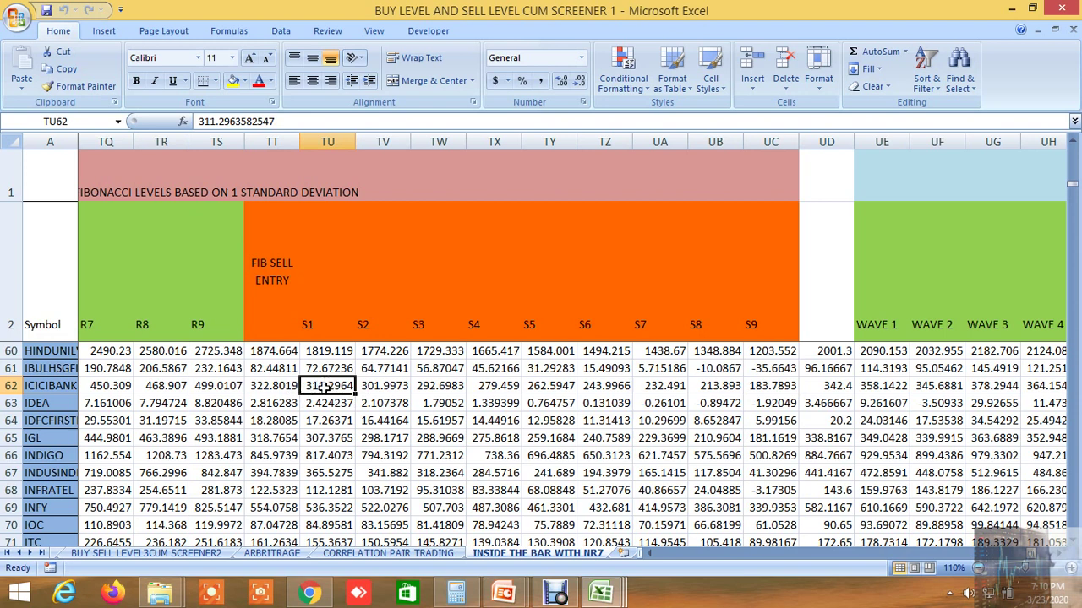
double_click(378, 387)
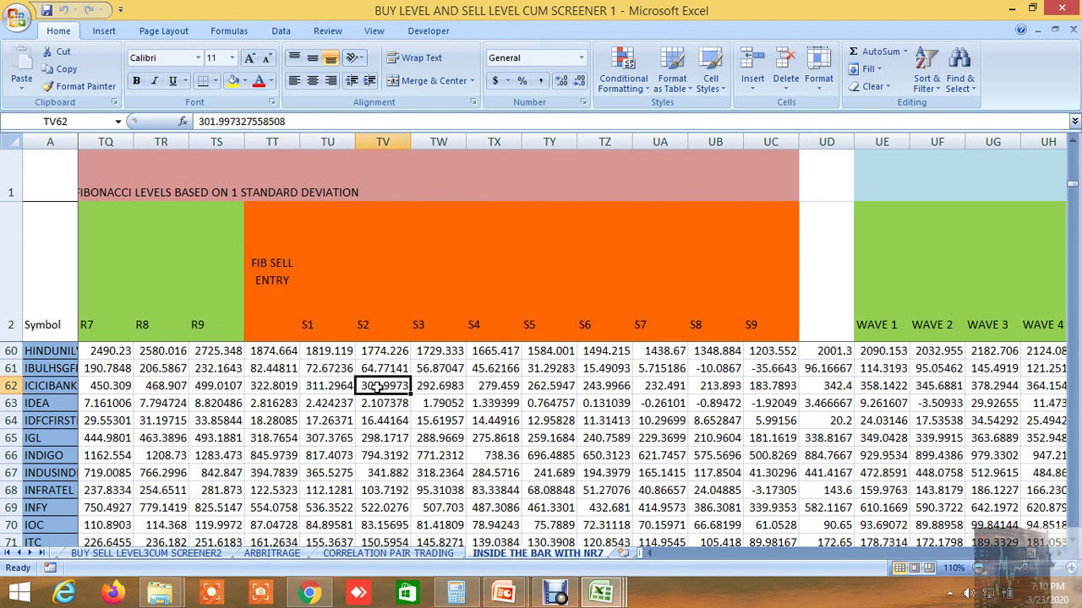
left_click(448, 385)
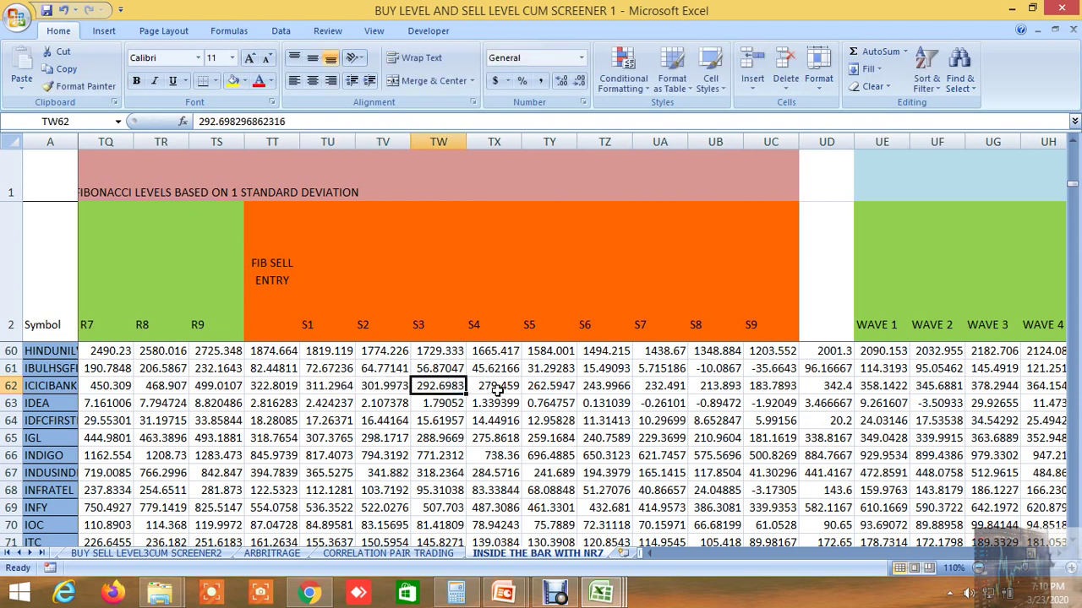
left_click(501, 386)
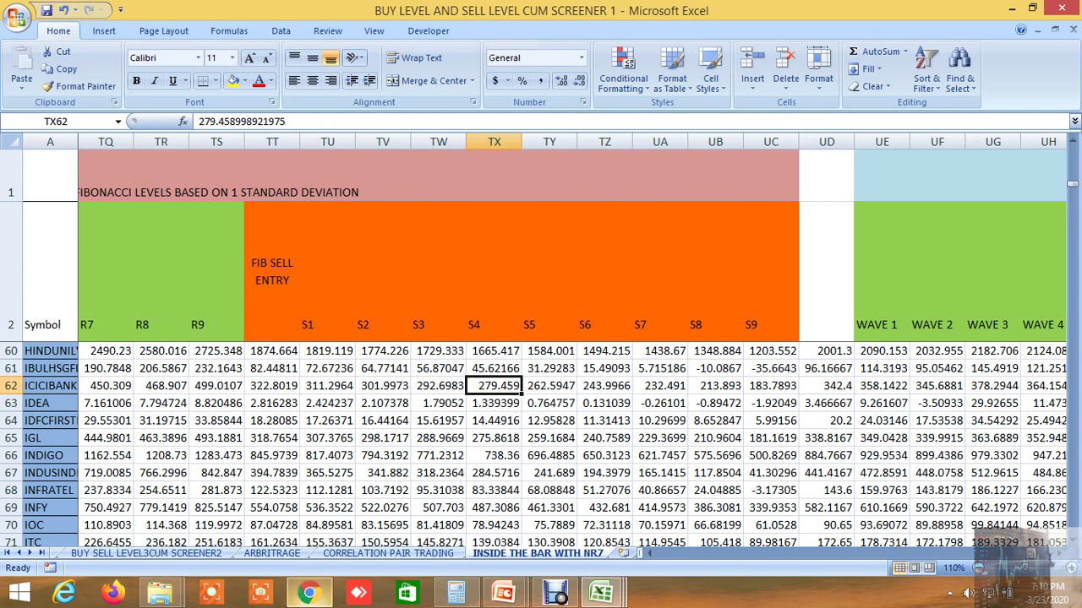
- Compare the levels with ICICIBANK's 5-minute TradingView chart in Chrome, and return to the BUY LEVEL AND SELL LEVEL CUM SCREENER 1 workbook
left_click(308, 594)
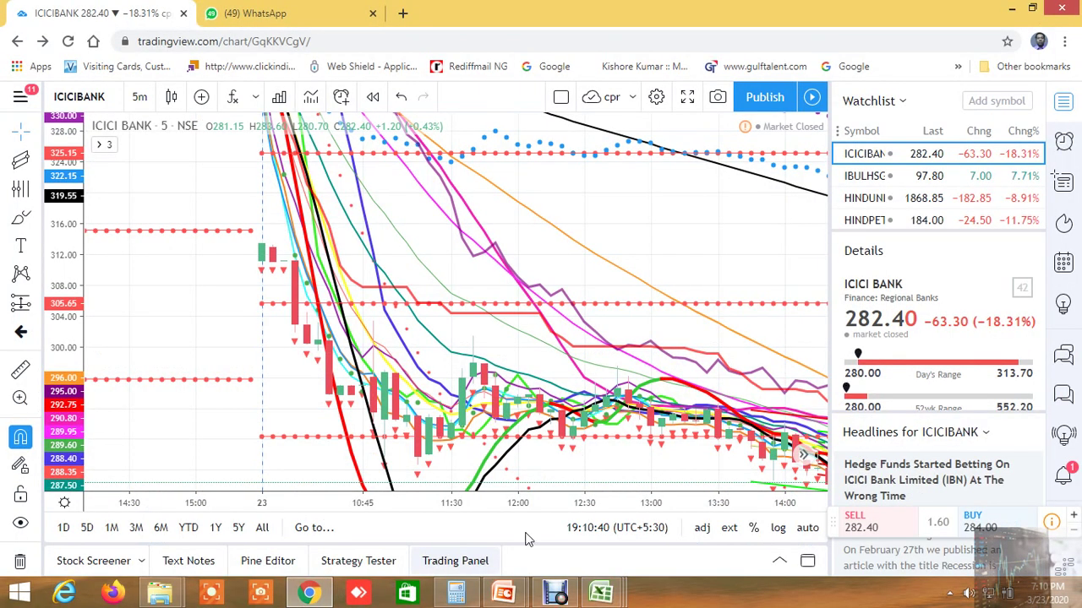
mouse_move(616, 583)
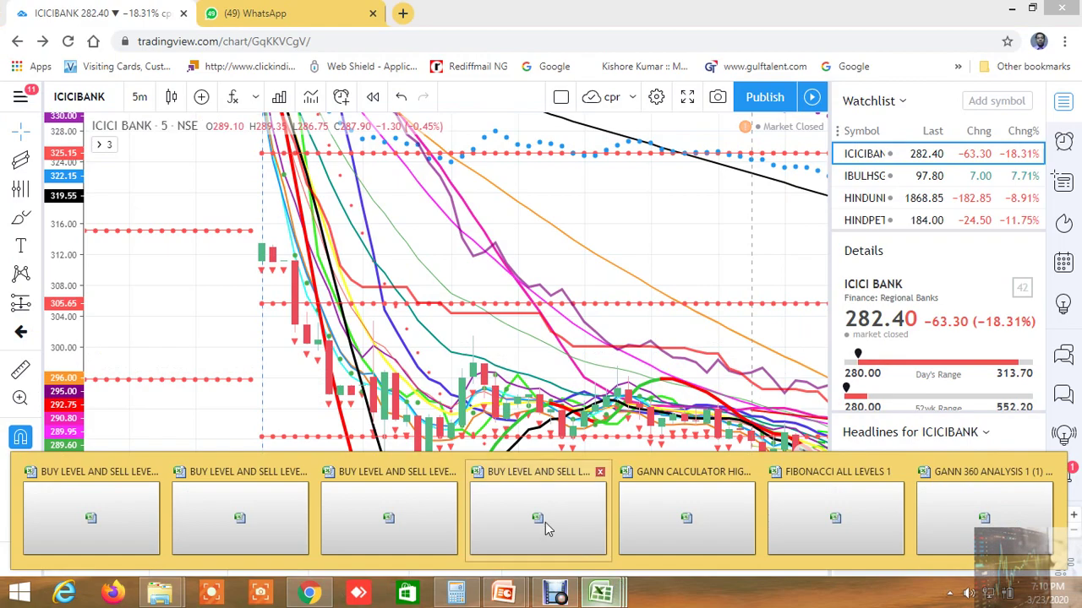
left_click(393, 511)
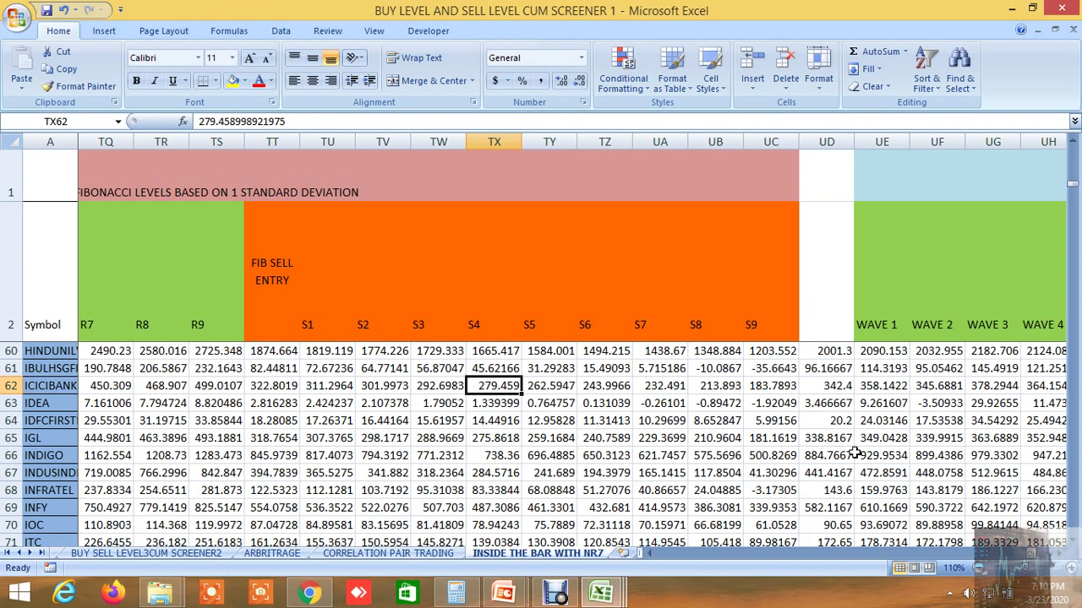
- Show the volatility-based Elliot wave section and check ICICIBANK's buy-side WAVE 1, WAVE 3, first WAVE 5 and first A levels
left_click(1059, 556)
left_click_drag(1060, 556, 1060, 556)
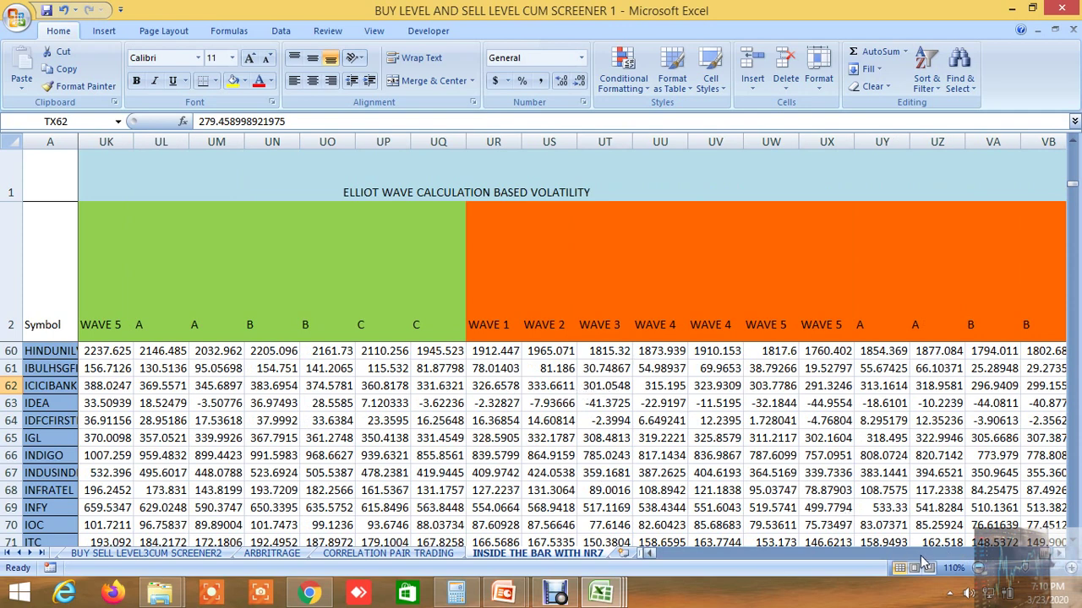
left_click_drag(648, 560, 649, 559)
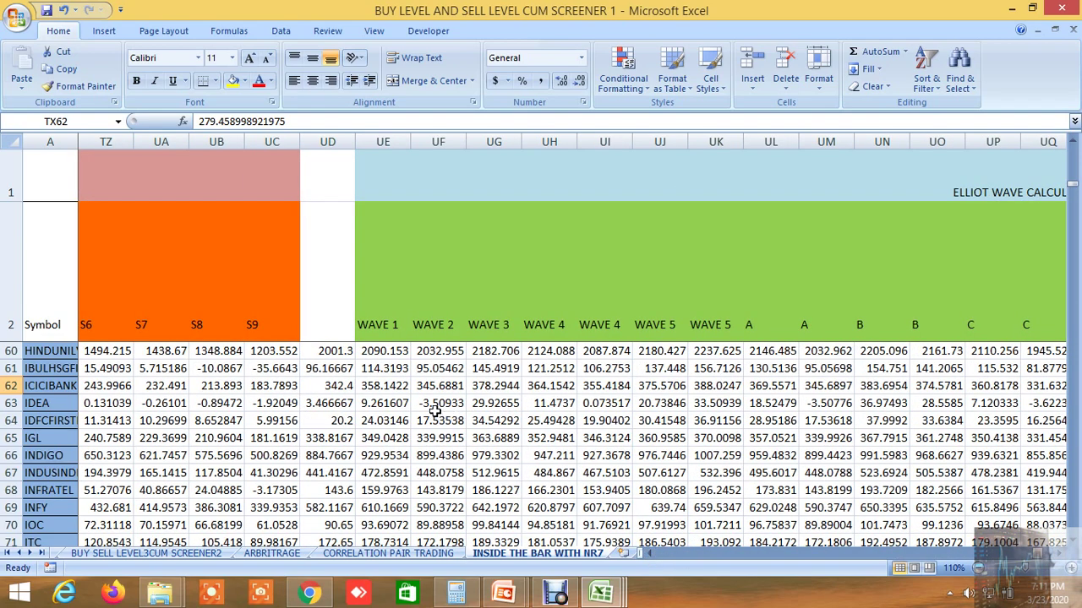
left_click(387, 387)
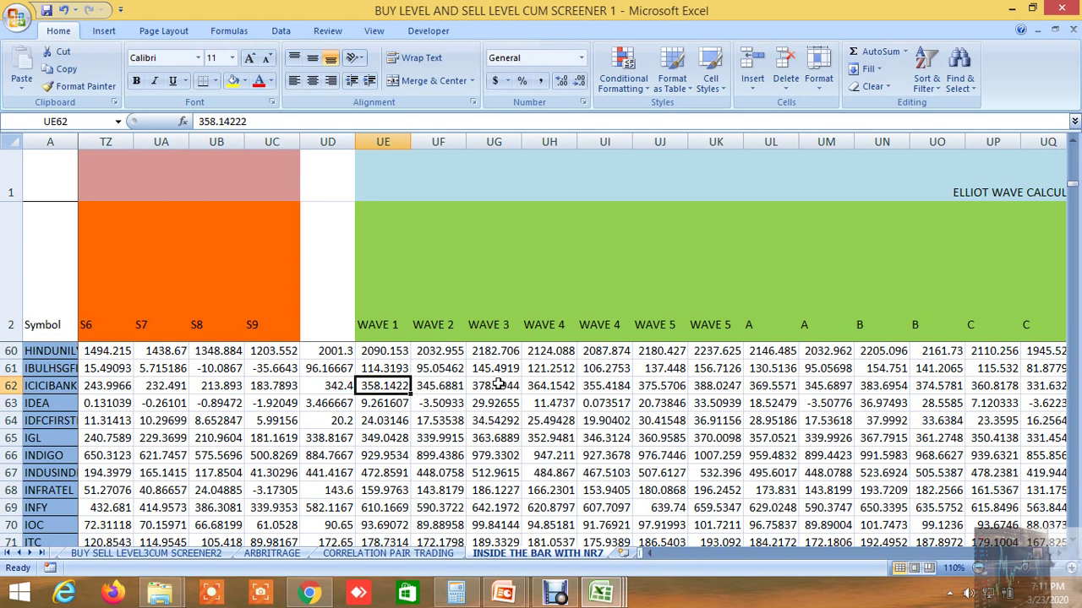
left_click(498, 384)
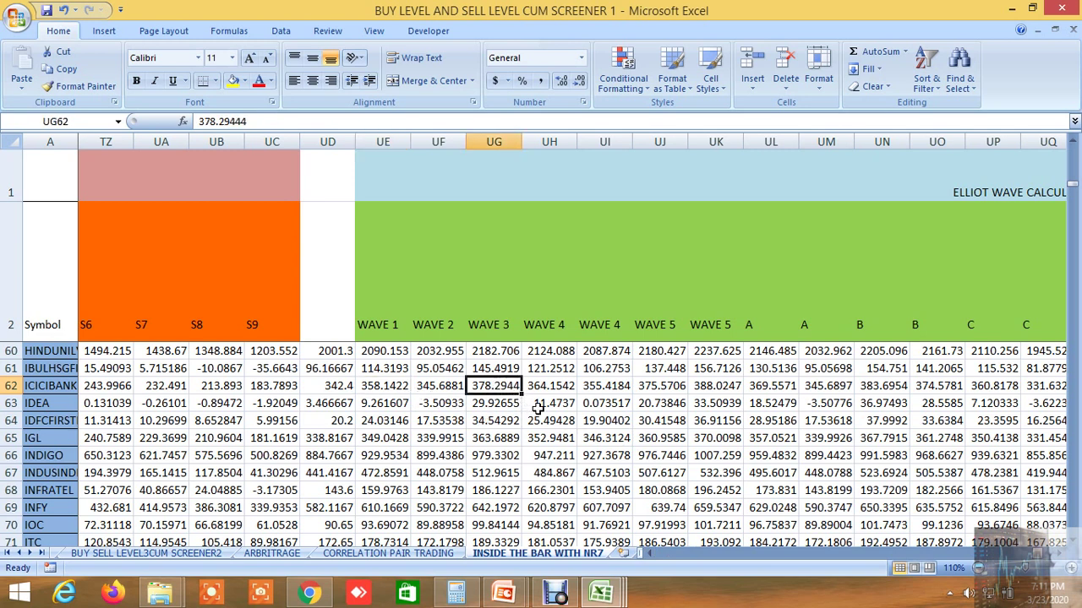
left_click(664, 387)
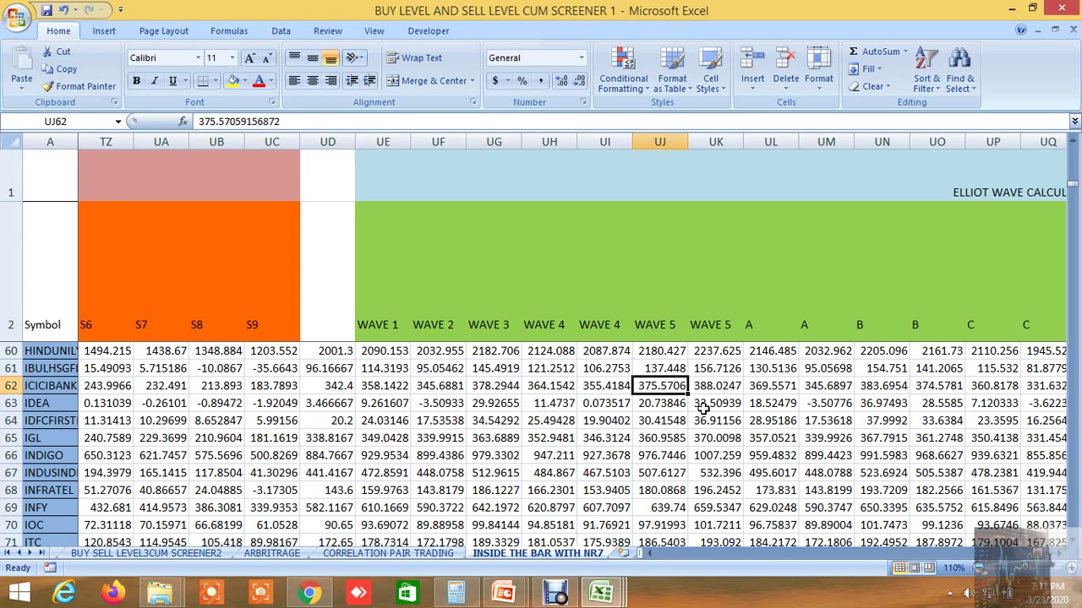
left_click(776, 385)
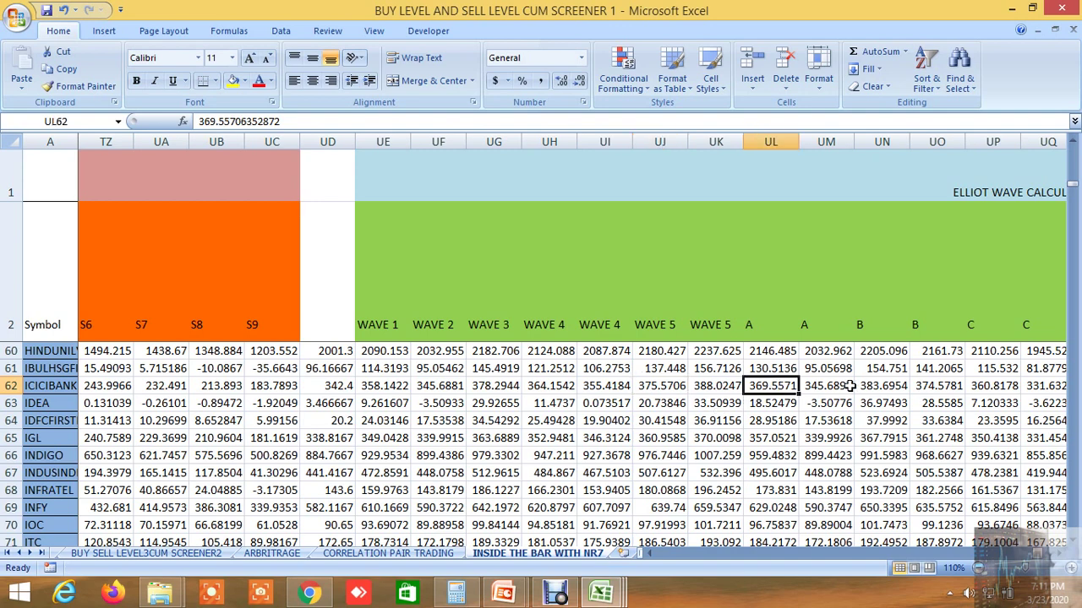
- Show the sell side of the Elliot wave section and check ICICIBANK's second WAVE 4 and second WAVE 5 levels
left_click(1060, 553)
left_click(1060, 554)
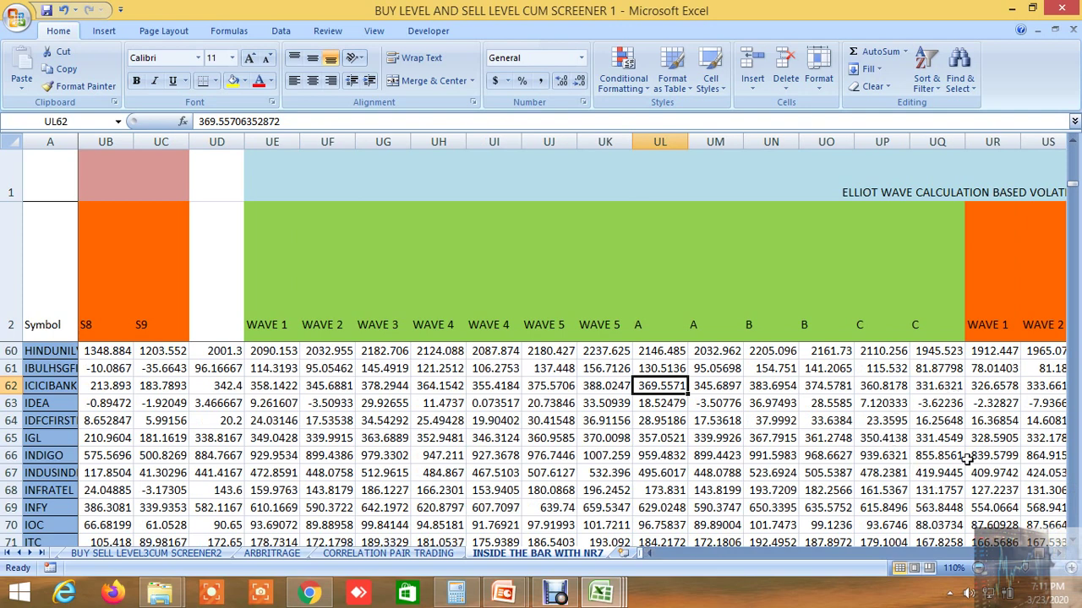
left_click(1062, 553)
left_click(1061, 553)
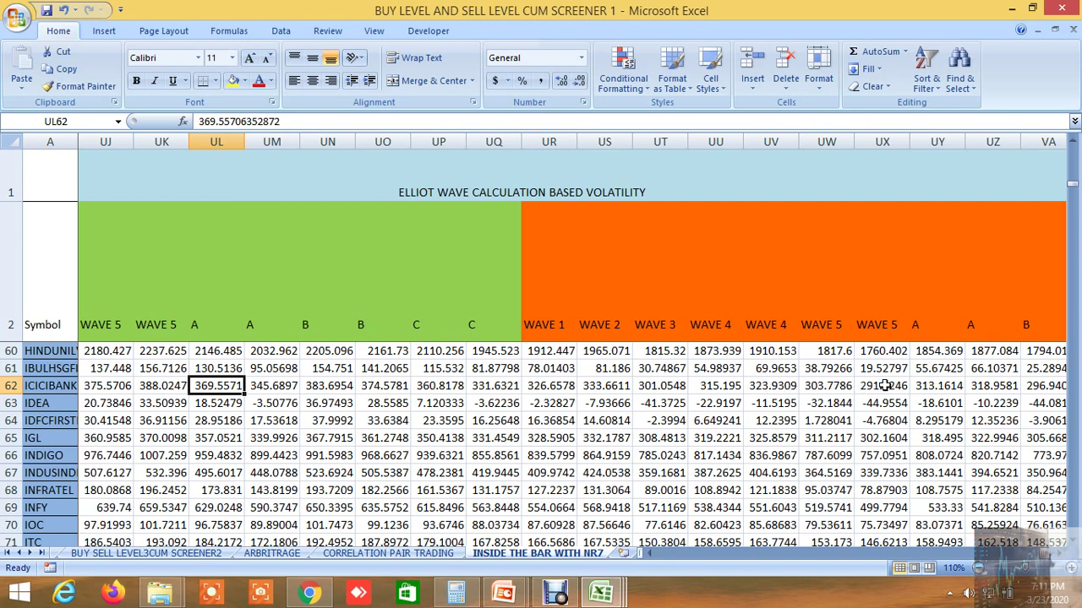
left_click(770, 388)
left_click(880, 385)
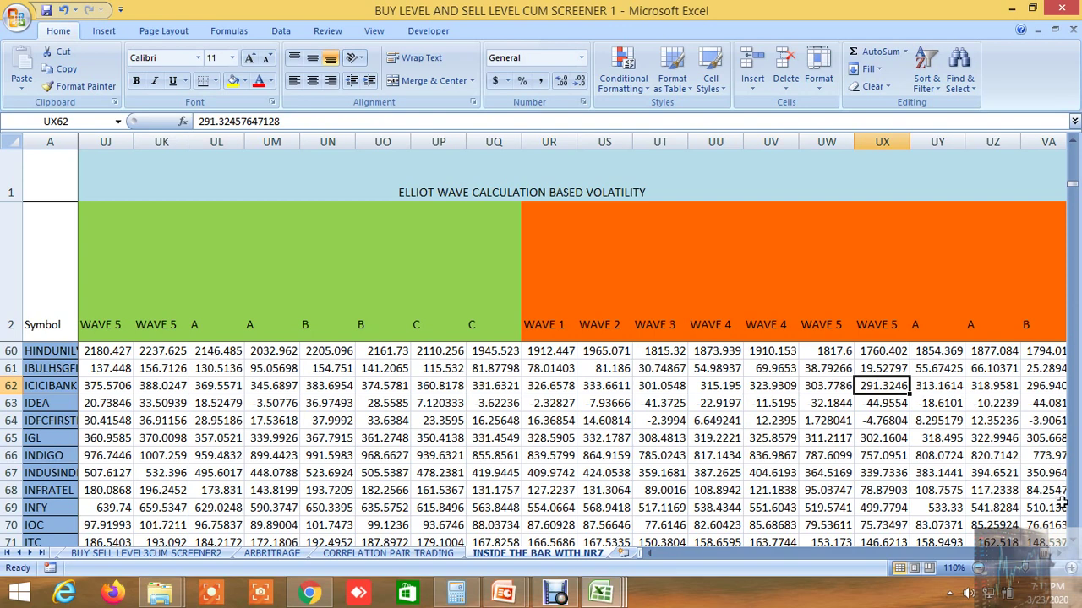
- Show the remaining sell-side Elliot wave columns and check ICICIBANK's first A and first B levels
left_click_drag(1062, 555, 1061, 555)
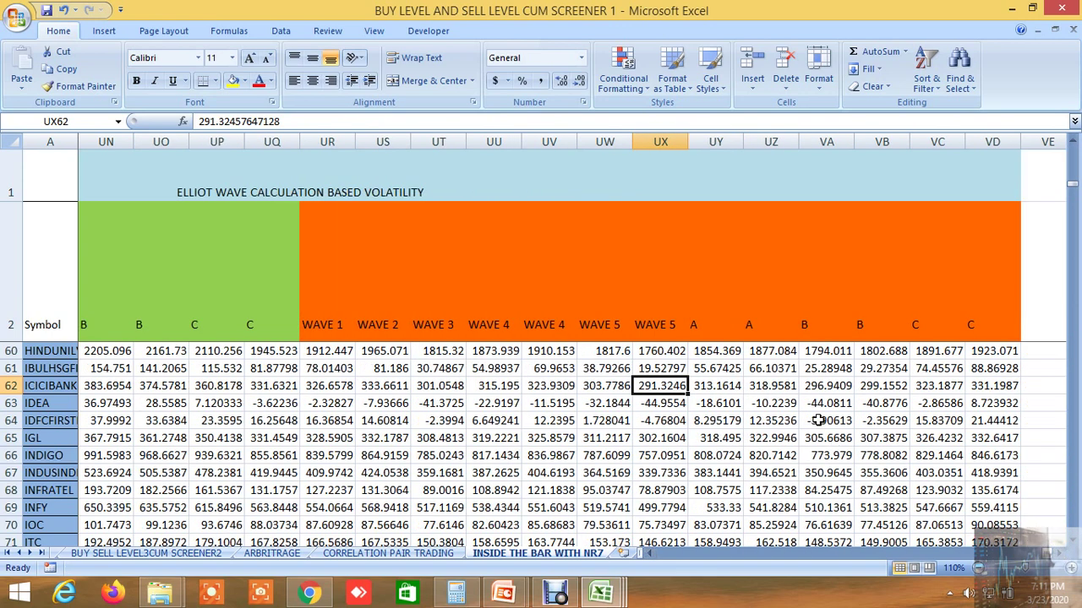
left_click(717, 387)
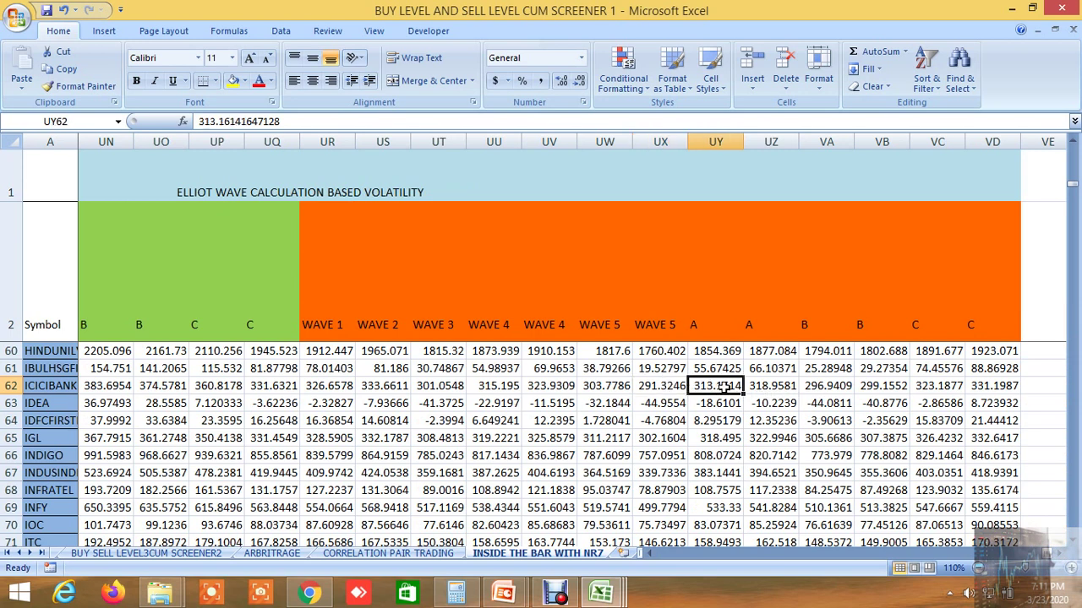
left_click(834, 388)
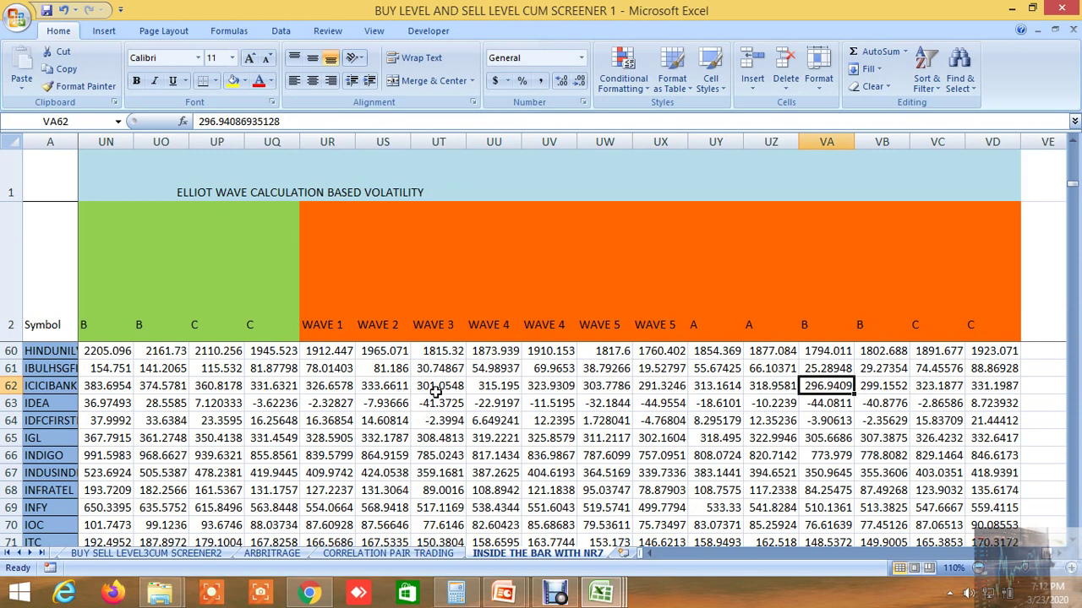
- Check ICICIBANK's first sell-side WAVE 4 level and both sell-side WAVE 5 levels
double_click(496, 386)
left_click(563, 419)
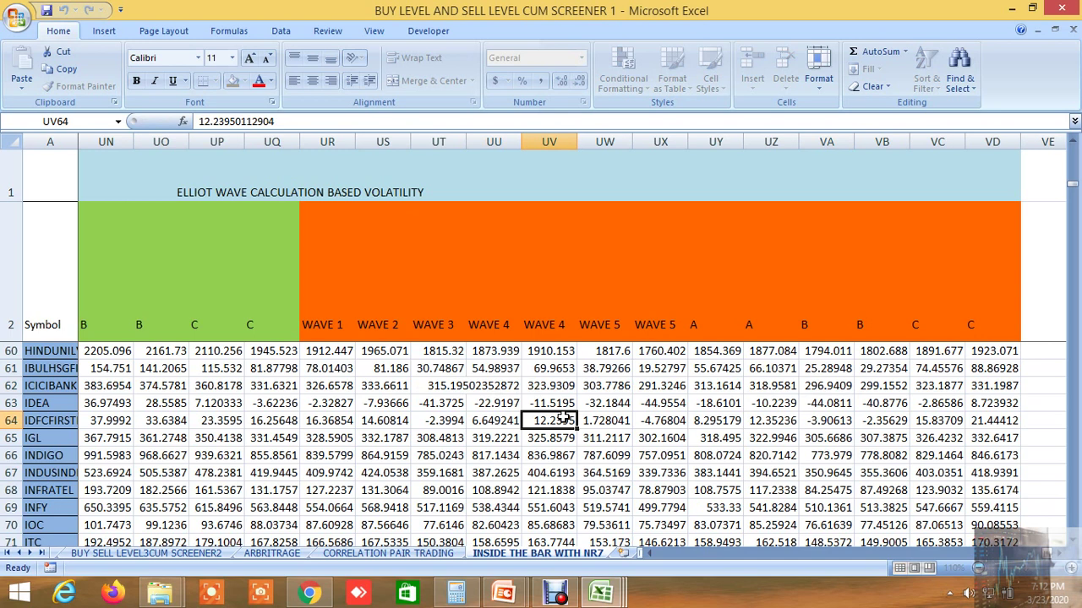
left_click(512, 387)
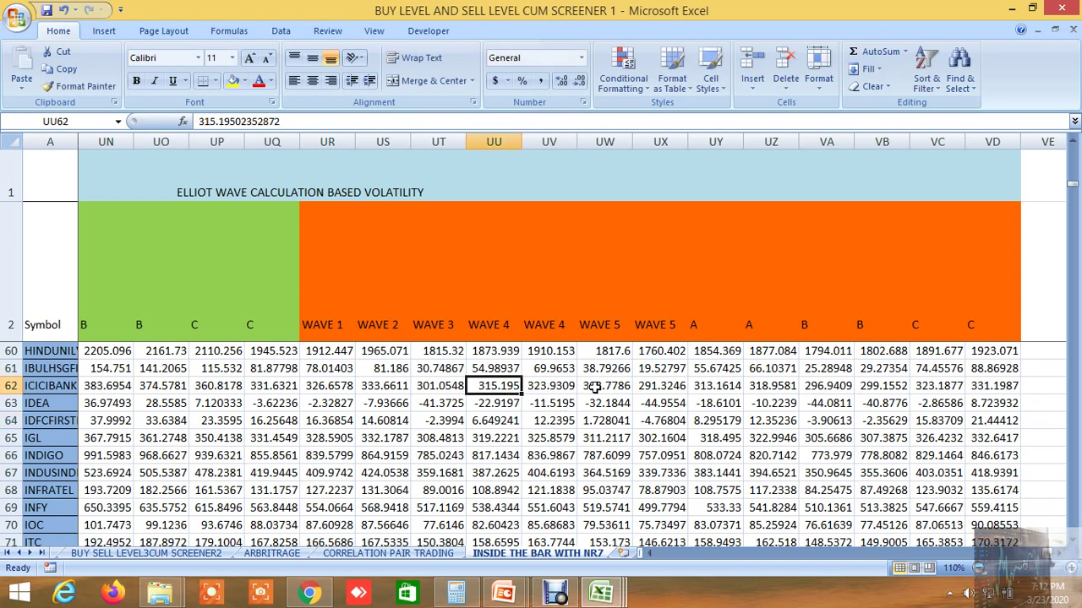
left_click(594, 386)
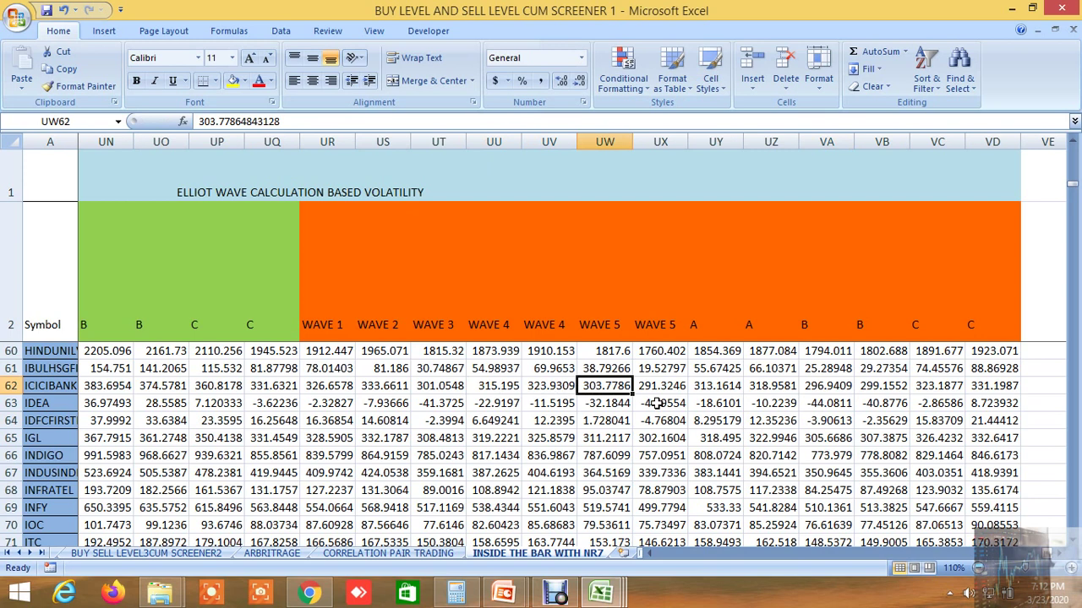
left_click(664, 387)
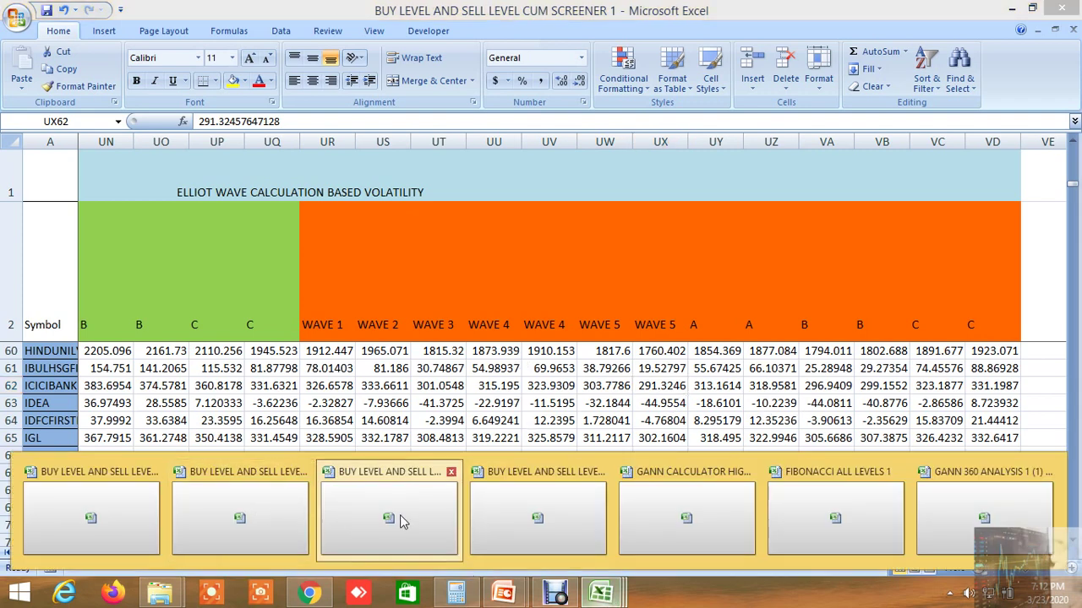
- Go back to the current sheet's first columns, and open the ALLBUY SELL LEVELSCUM SCREENER1 sheet at BUY LEVEL AND SELL LEVELS 1
left_click(387, 507)
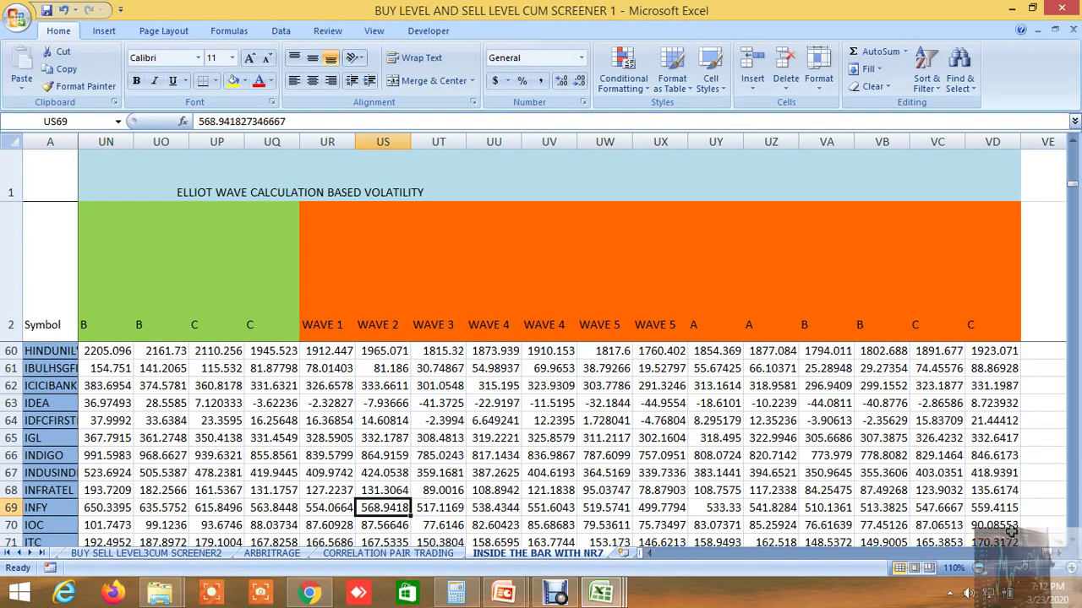
left_click_drag(1050, 557, 319, 537)
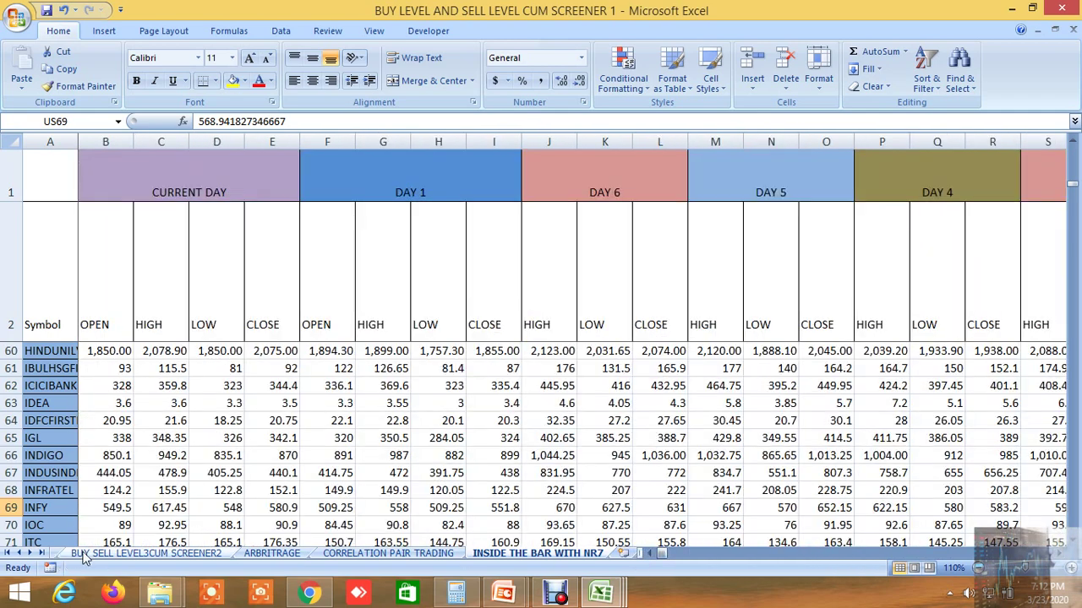
left_click(18, 553)
left_click(89, 554)
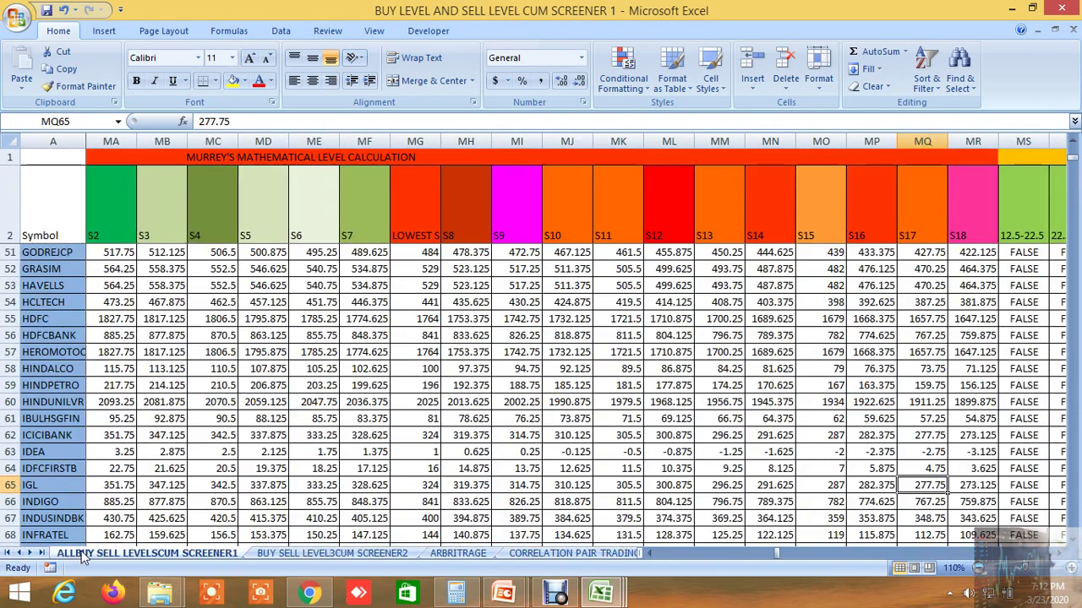
left_click_drag(779, 554, 404, 441)
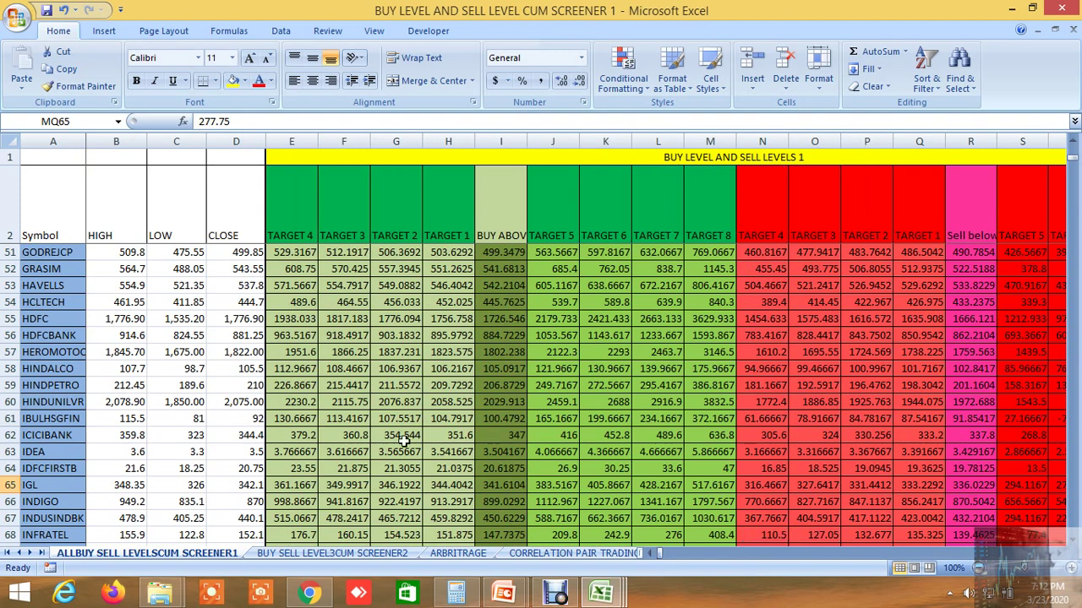
- Find the NIFTY row in BUY LEVEL AND SELL LEVELS 1 and check its BUY ABOVE, Sell below, and sell-side TARGET 4 and TARGET 5 levels
scroll(463, 387, "up", 6)
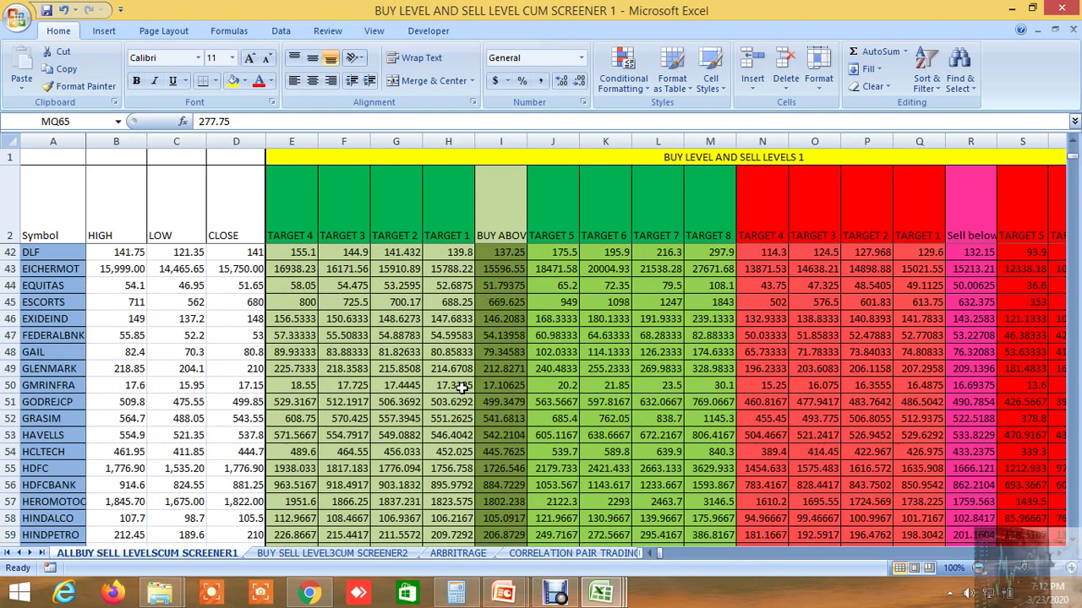
scroll(463, 387, "down", 4)
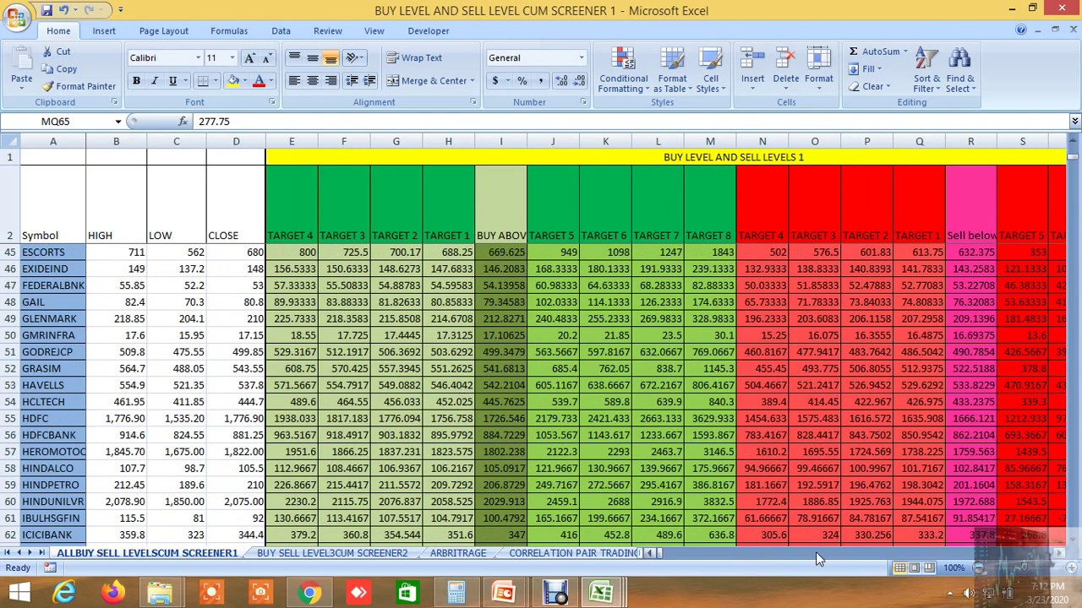
mouse_move(663, 557)
left_mouse_down()
mouse_move(689, 568)
mouse_move(647, 571)
left_mouse_up()
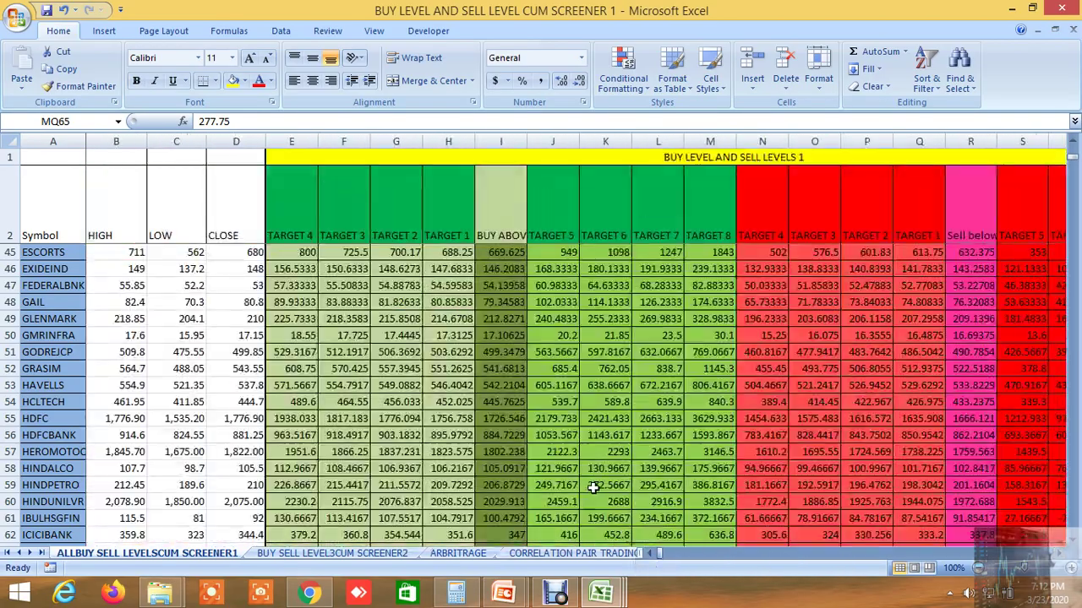
scroll(558, 414, "down", 4)
scroll(558, 414, "down", 20)
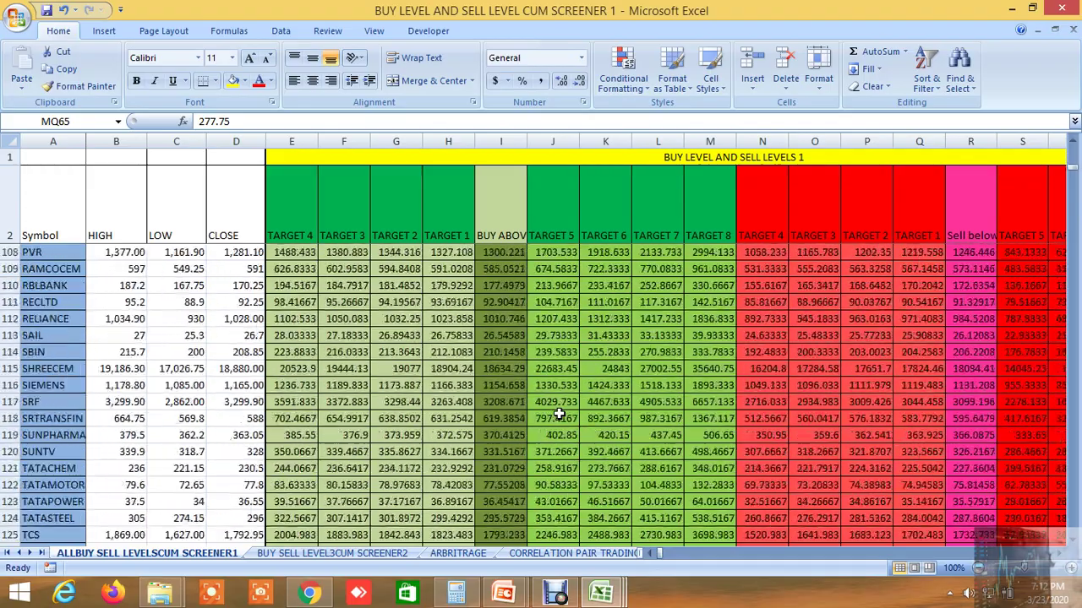
scroll(559, 414, "down", 4)
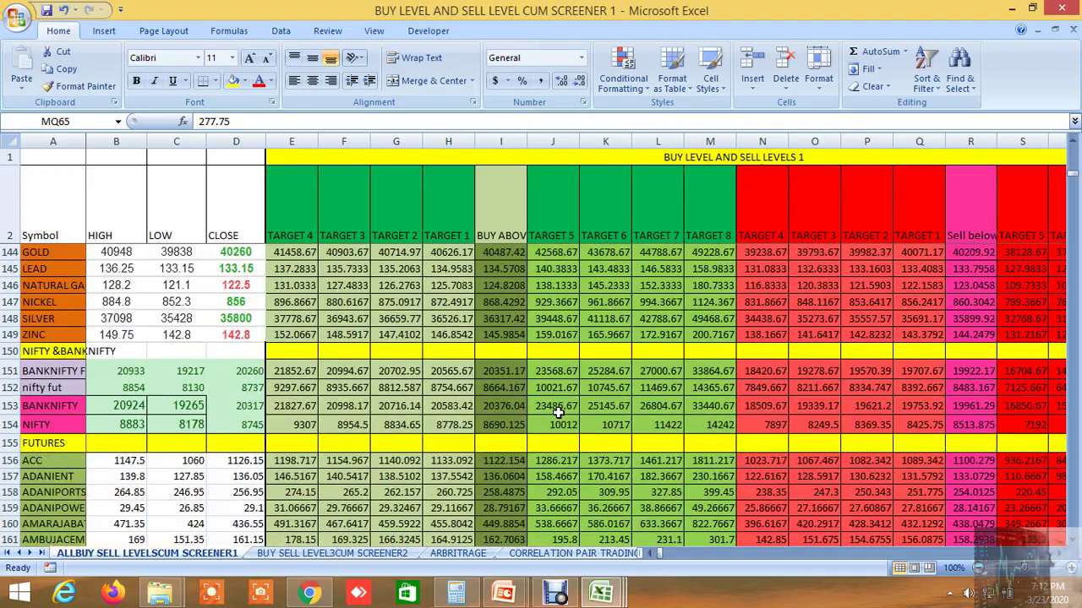
scroll(559, 414, "up", 1)
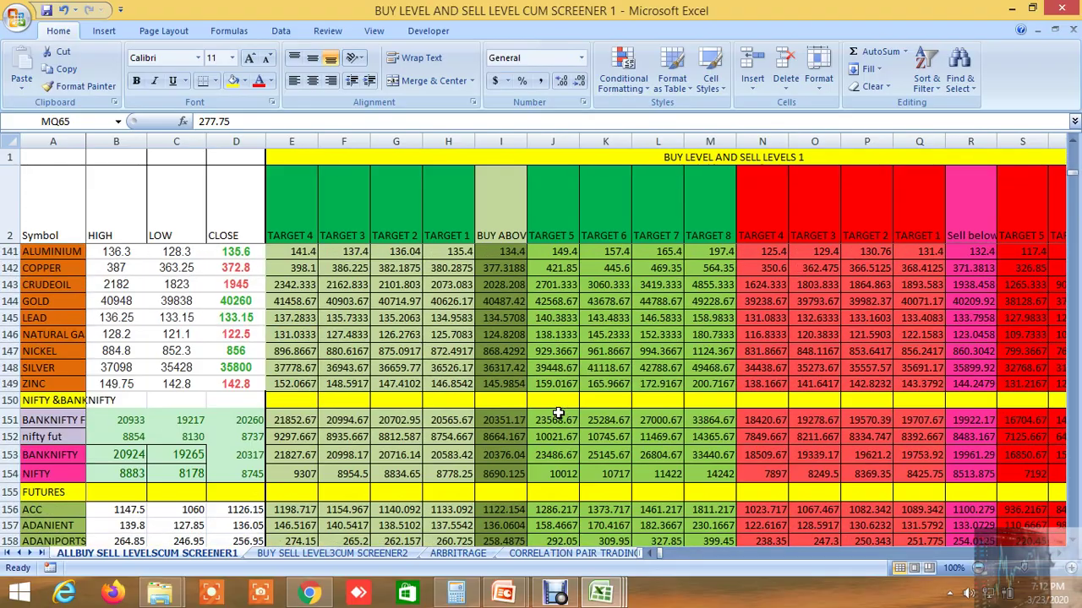
double_click(510, 476)
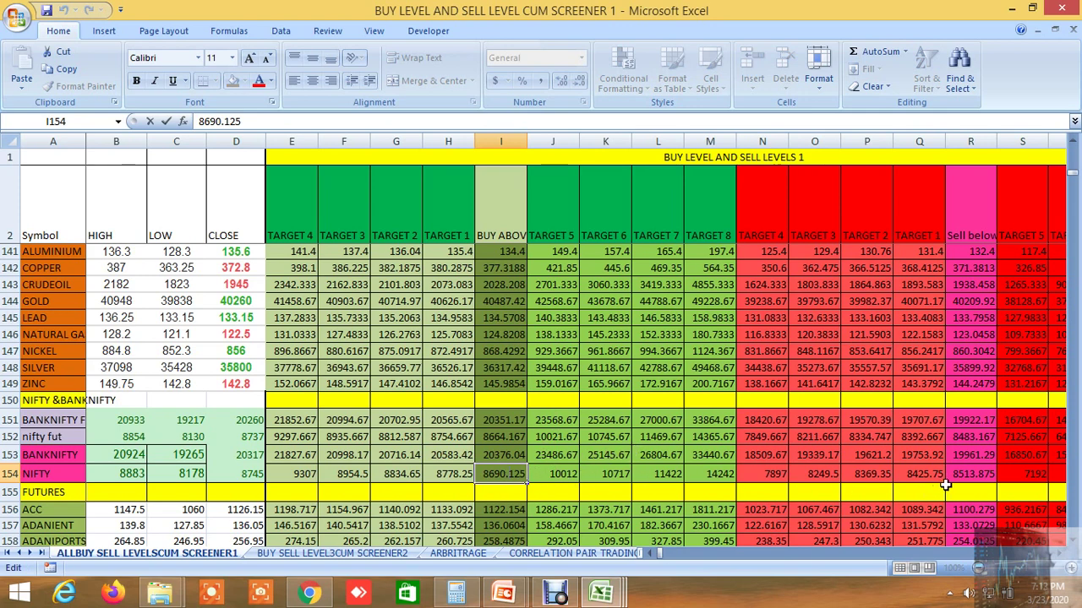
left_click(971, 475)
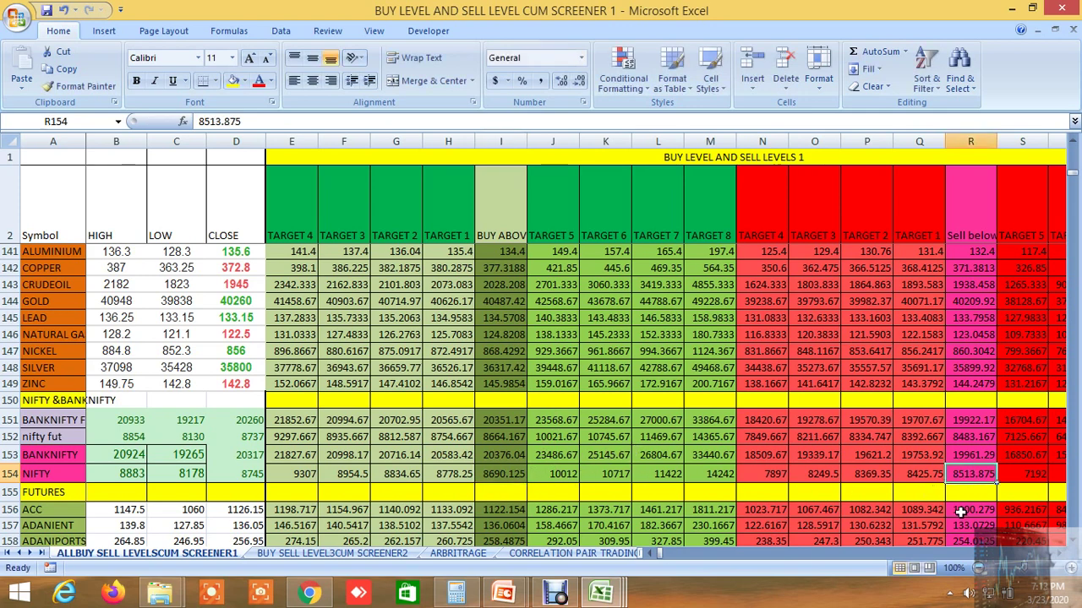
left_click(511, 474)
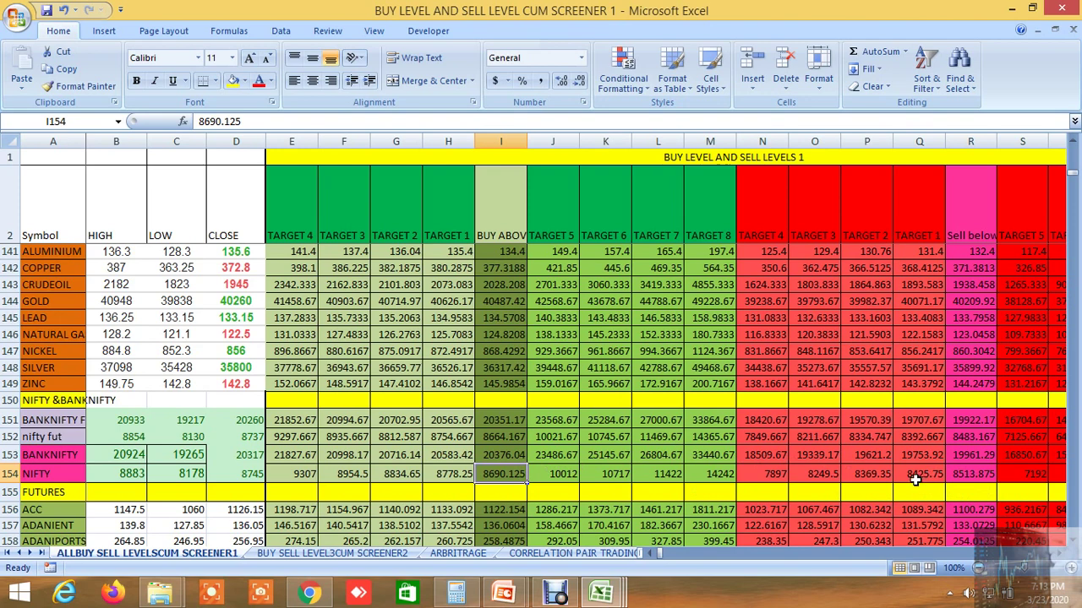
left_click(772, 473)
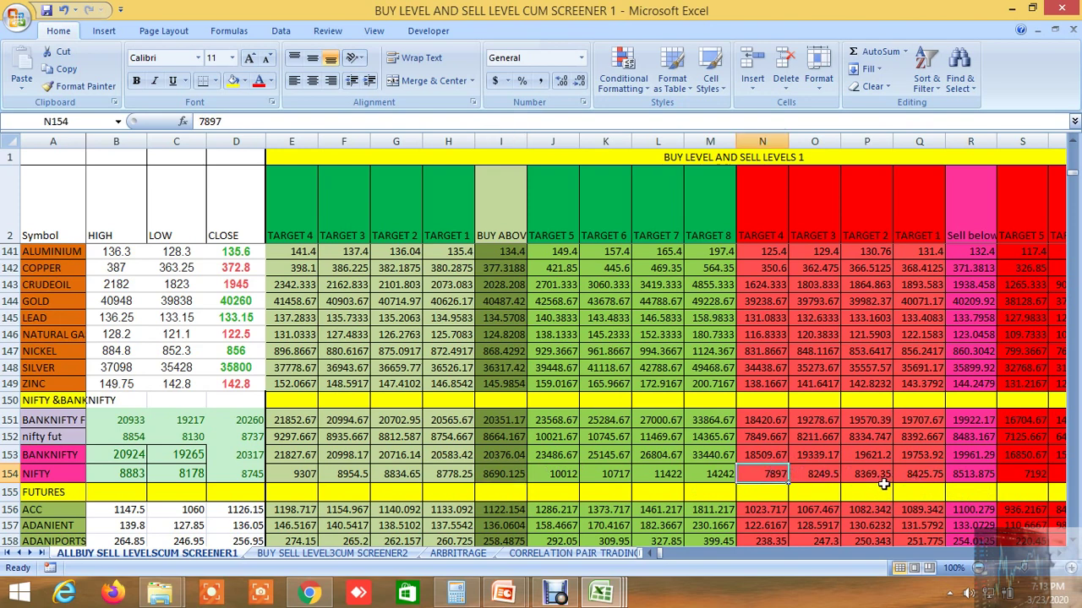
left_click(1032, 475)
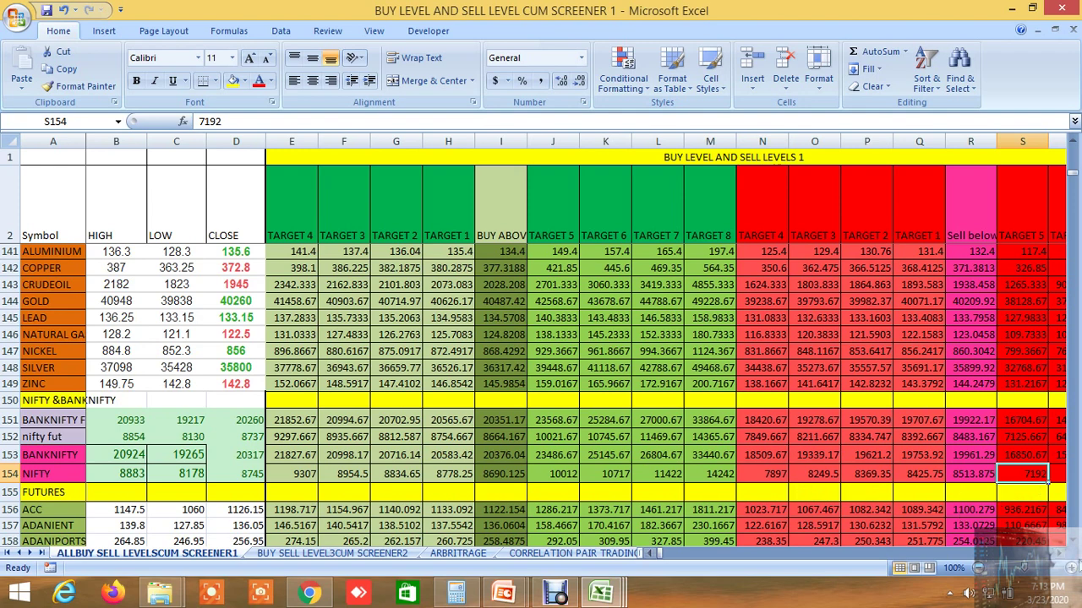
- Show the BUY LEVEL AND SELL LEVELS 2 section and check NIFTY's sell-side TARGET 1, TARGET 2 and TARGET 3 levels
left_click_drag(1062, 555, 1062, 555)
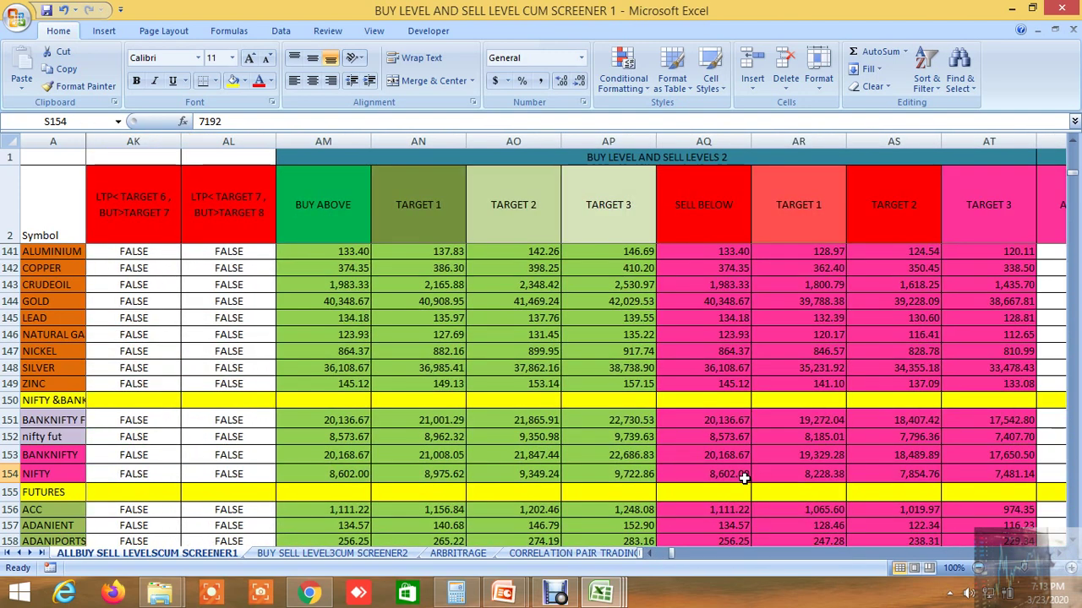
left_click(806, 474)
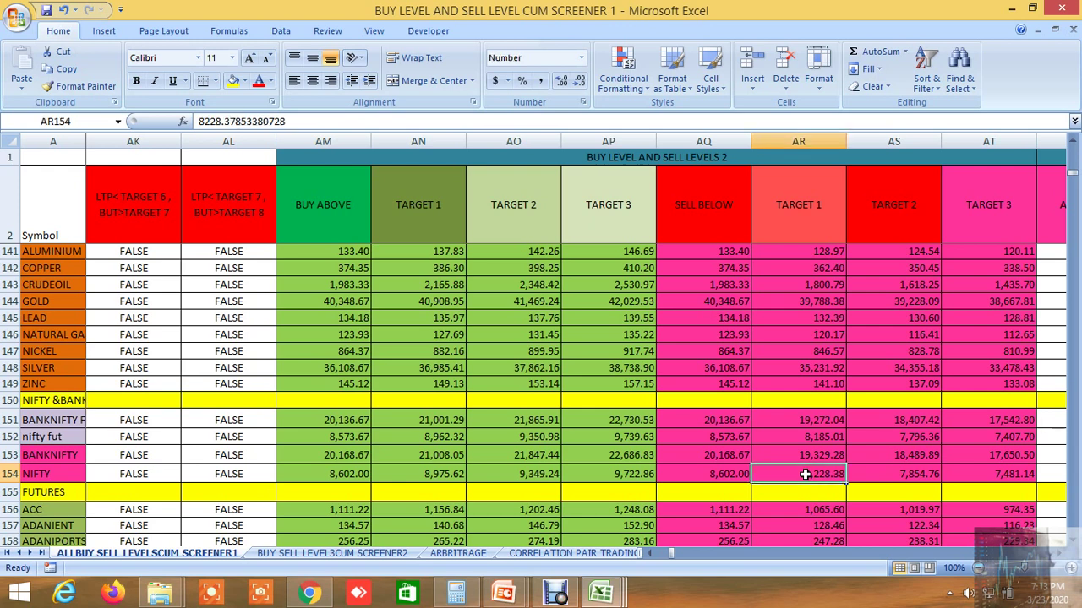
left_click(879, 474)
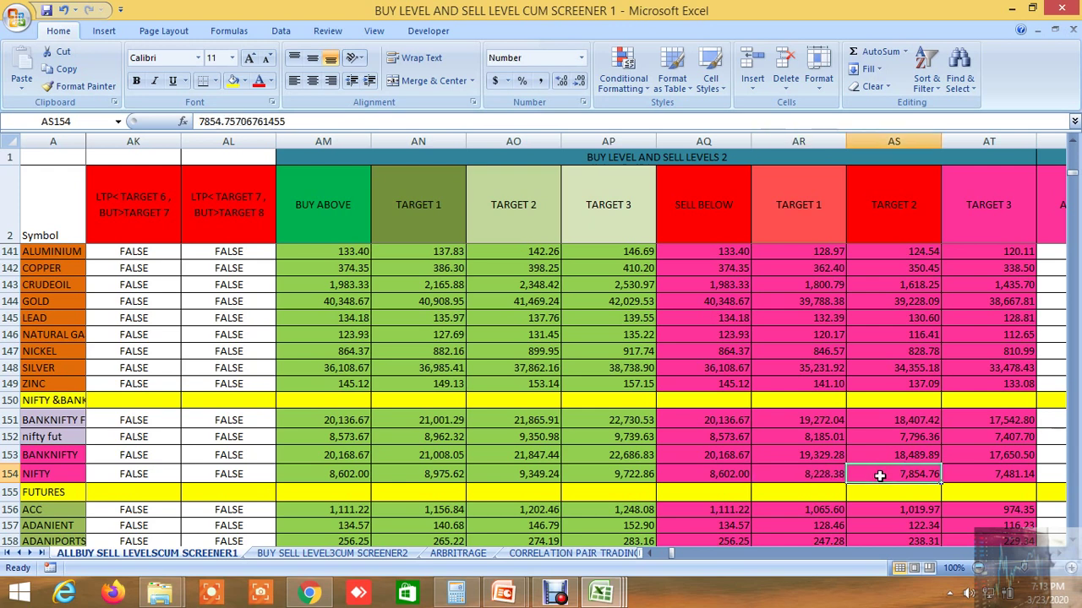
left_click(1002, 474)
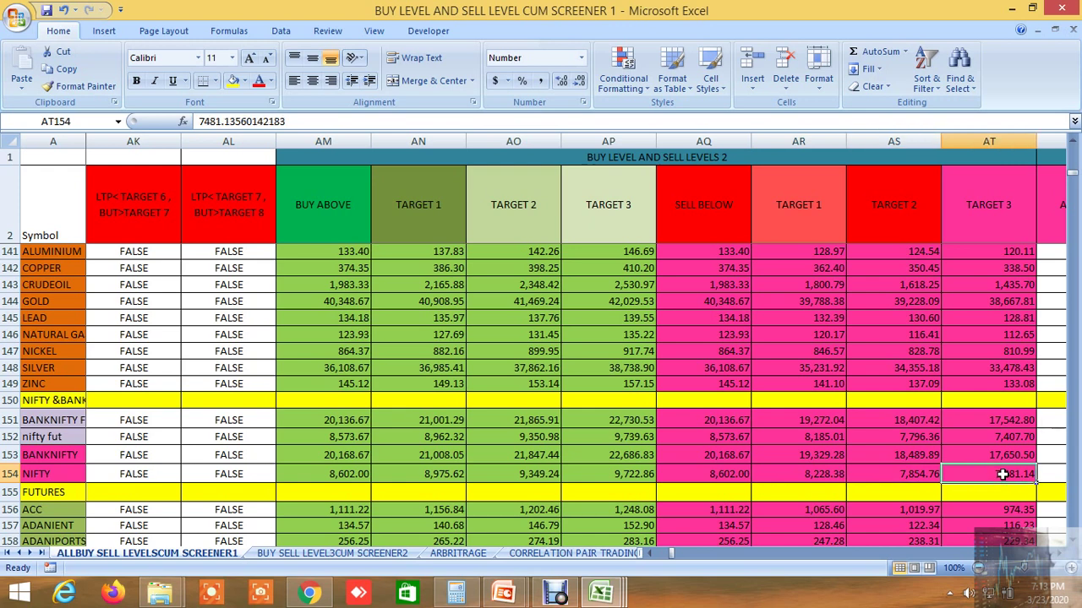
- Recheck NIFTY's sell-side TARGET 1, TARGET 2 and TARGET 3 levels in the BUY LEVEL AND SELL LEVELS 2 section
left_click(892, 474)
left_click(818, 476)
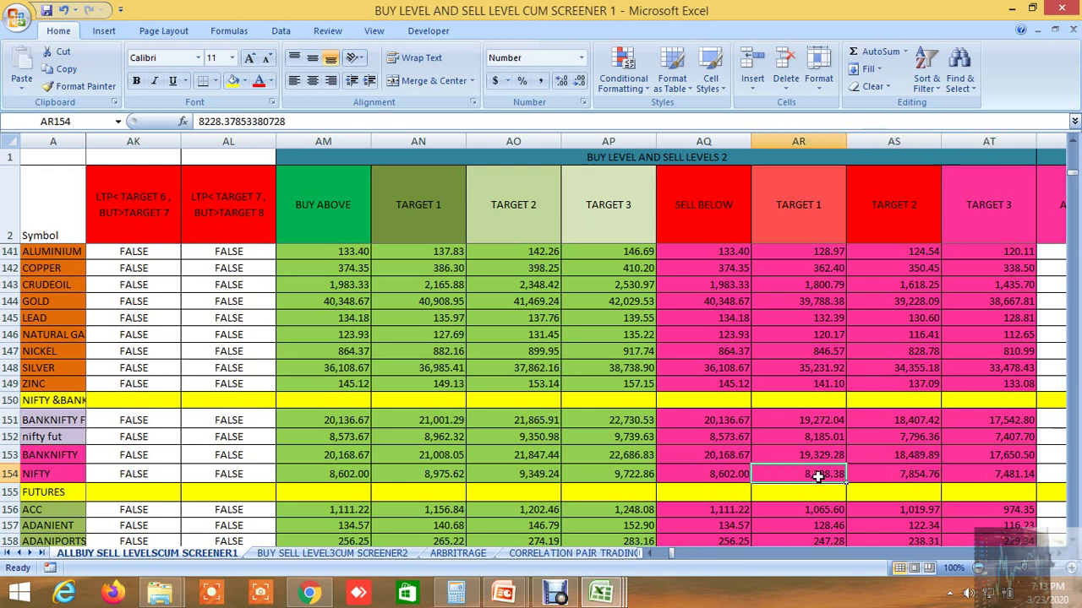
left_click(921, 478)
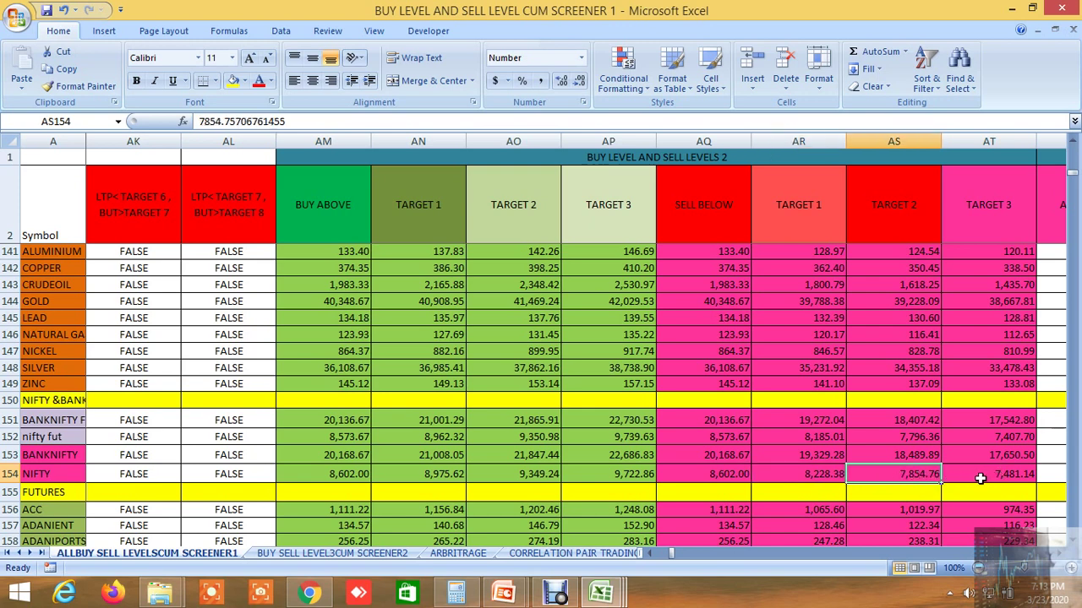
left_click(983, 475)
left_click_drag(650, 554, 661, 556)
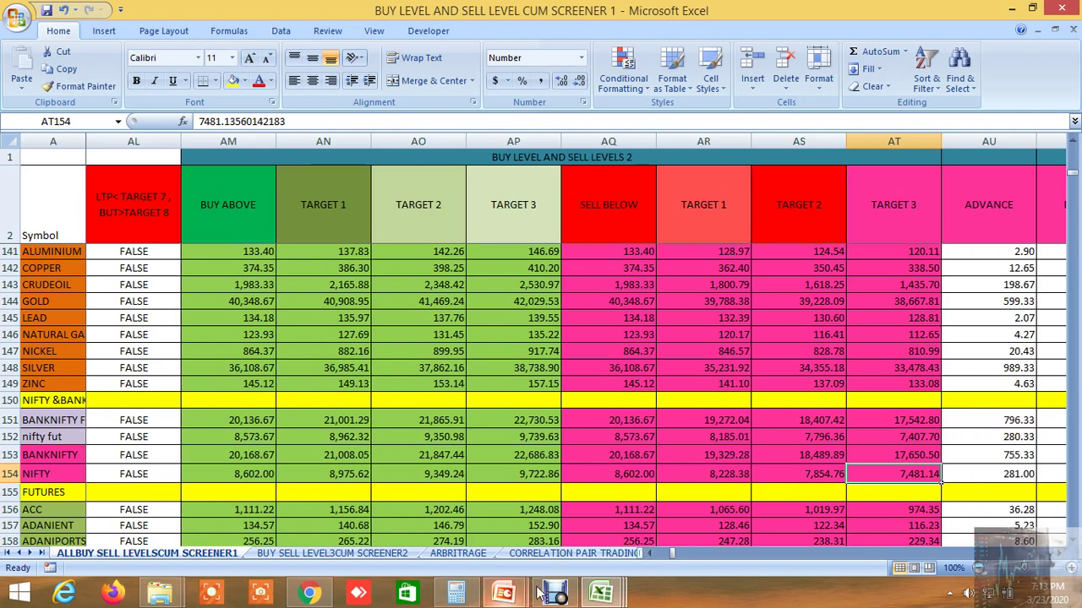
- Switch to the BUY LEVEL AND SELL LEVEL 4 workbook and check the NIFTY row's sell level in column AA
left_click(621, 600)
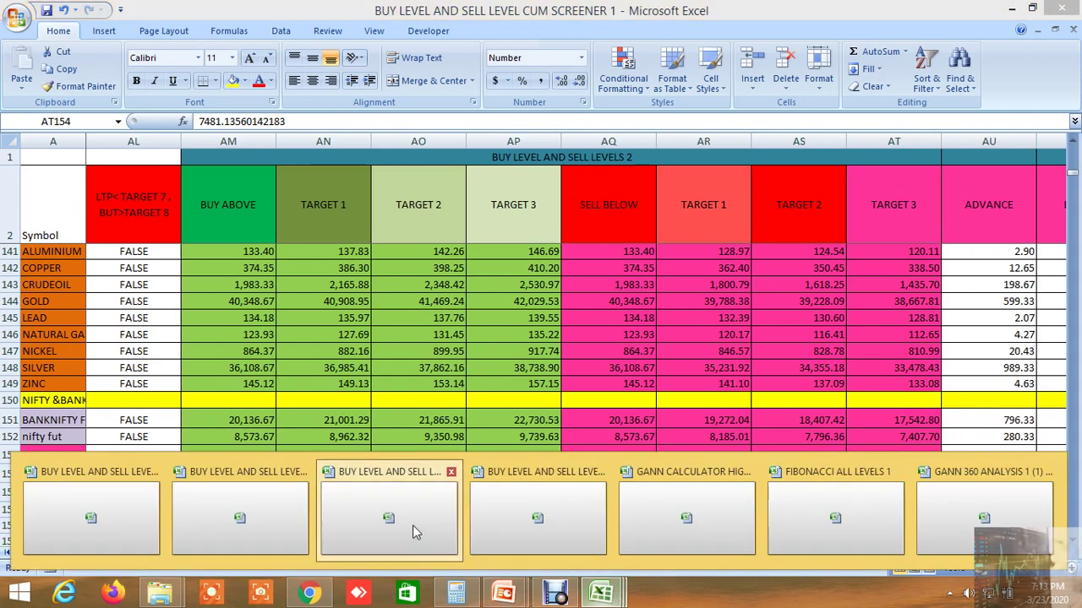
left_click(536, 519)
scroll(535, 515, "down", 20)
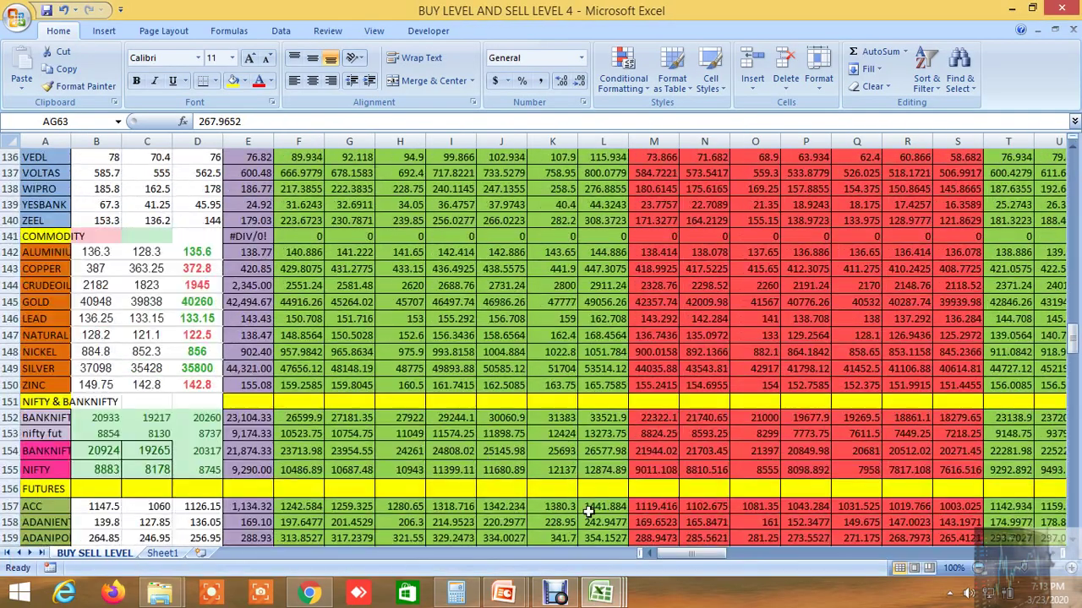
left_click_drag(682, 549, 726, 552)
left_click(757, 472)
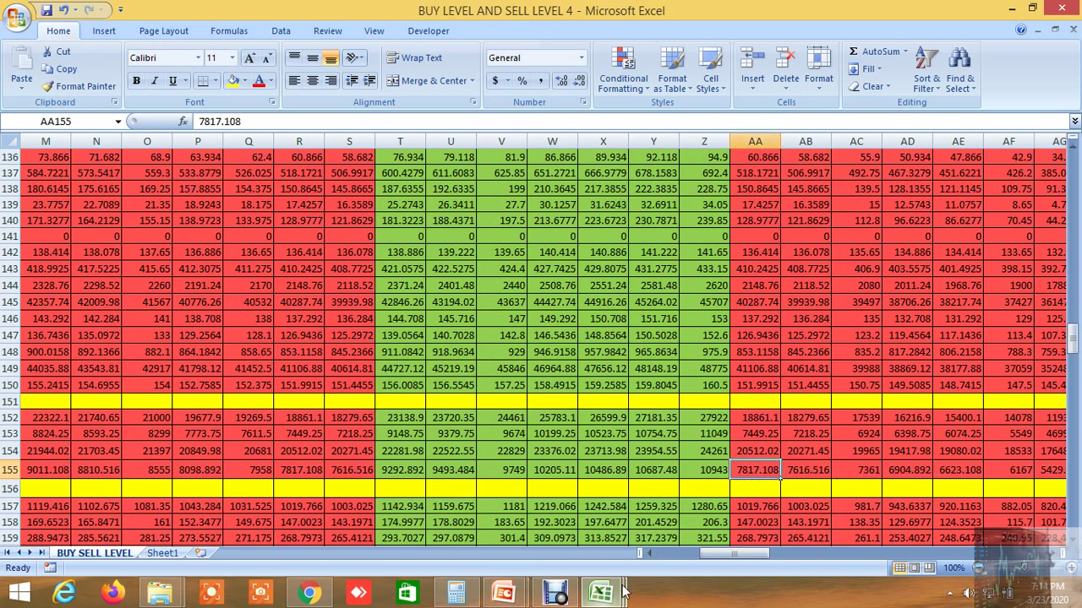
- Return to the BUY LEVEL AND SELL LEVEL CUM SCREENER 1 workbook and check NIFTY's S1 to S3 in BUY LEVEL AND SELL LEVELS 3
mouse_move(615, 594)
left_click(404, 520)
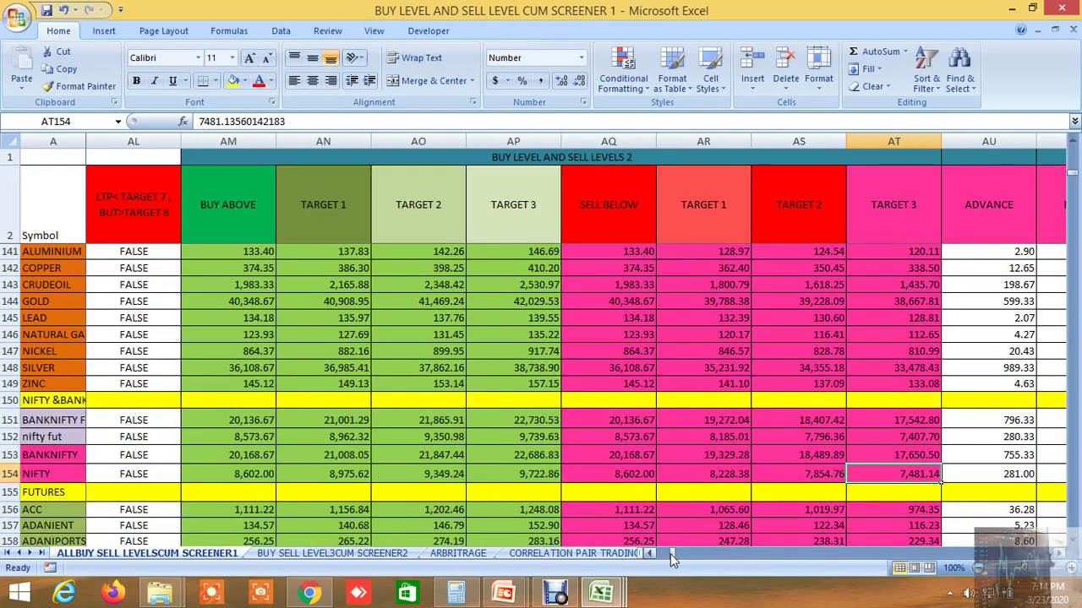
left_click_drag(670, 553, 710, 570)
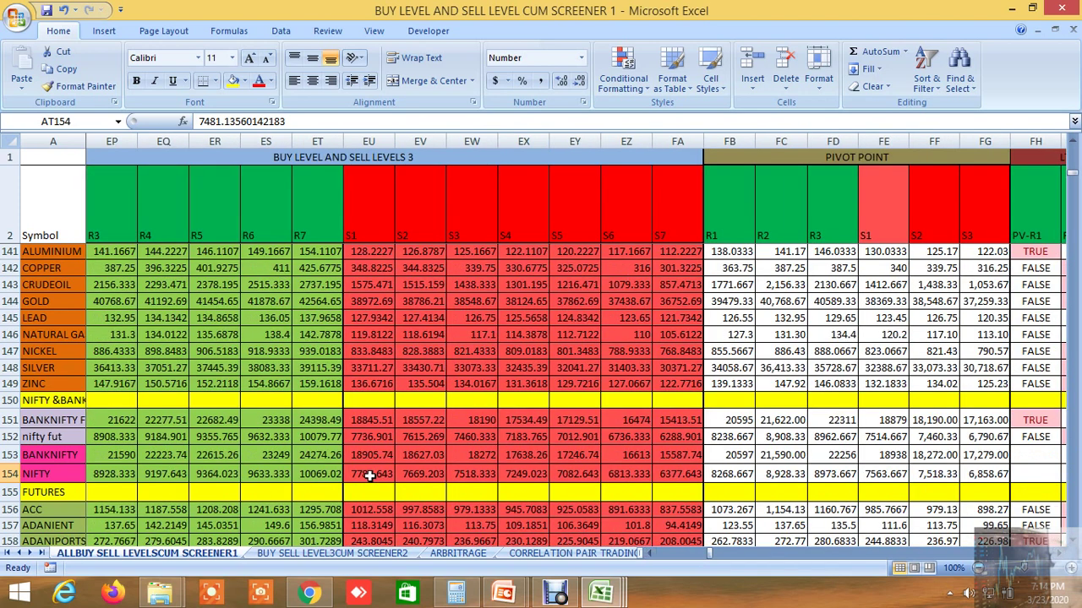
left_click(369, 475)
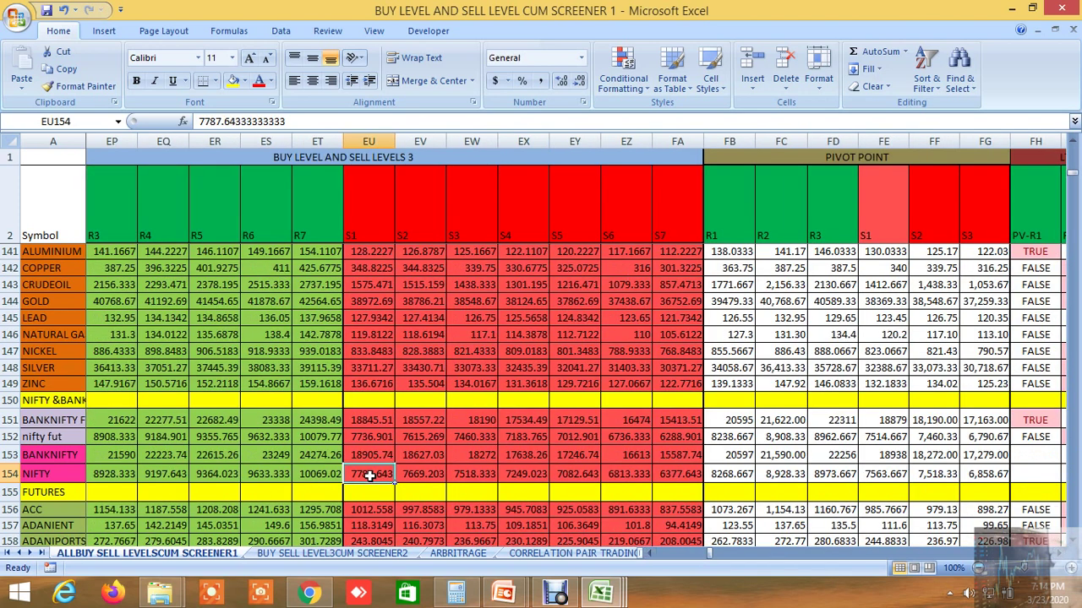
left_click(436, 477)
left_click(469, 476)
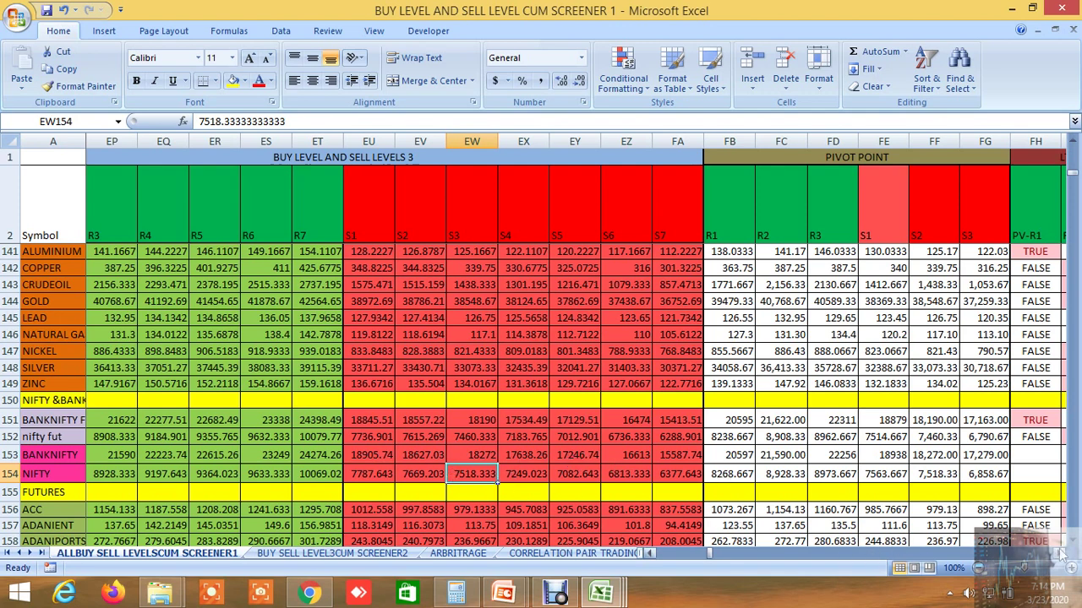
- Check NIFTY's 360-degree support level under GANN ANGLES, and show the GANN SQUARE OF 9 section
left_click_drag(1061, 552, 1058, 557)
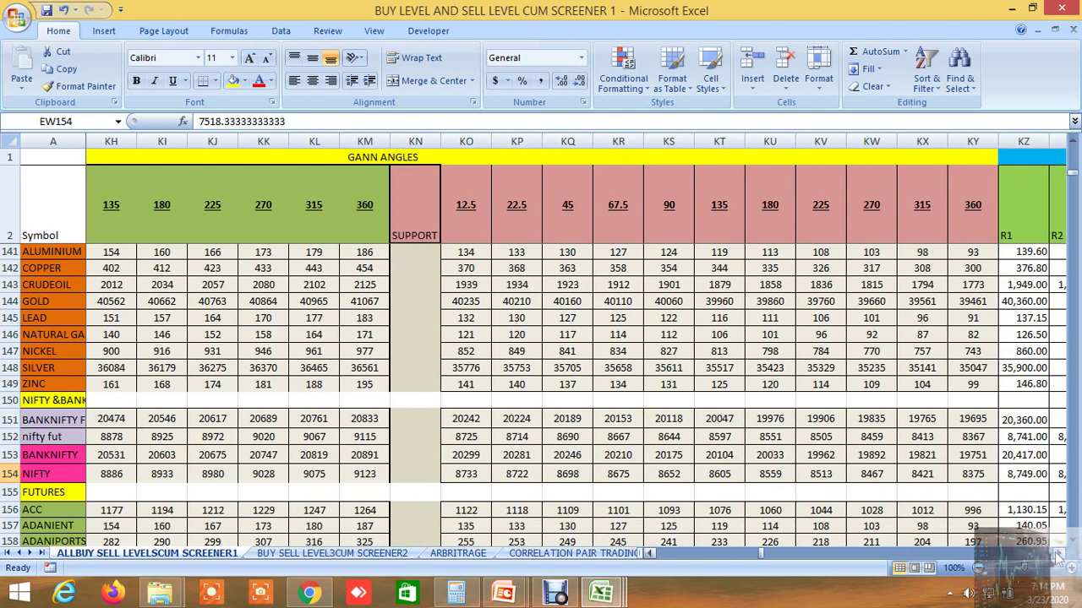
left_click(966, 478)
left_click_drag(1056, 556, 1056, 556)
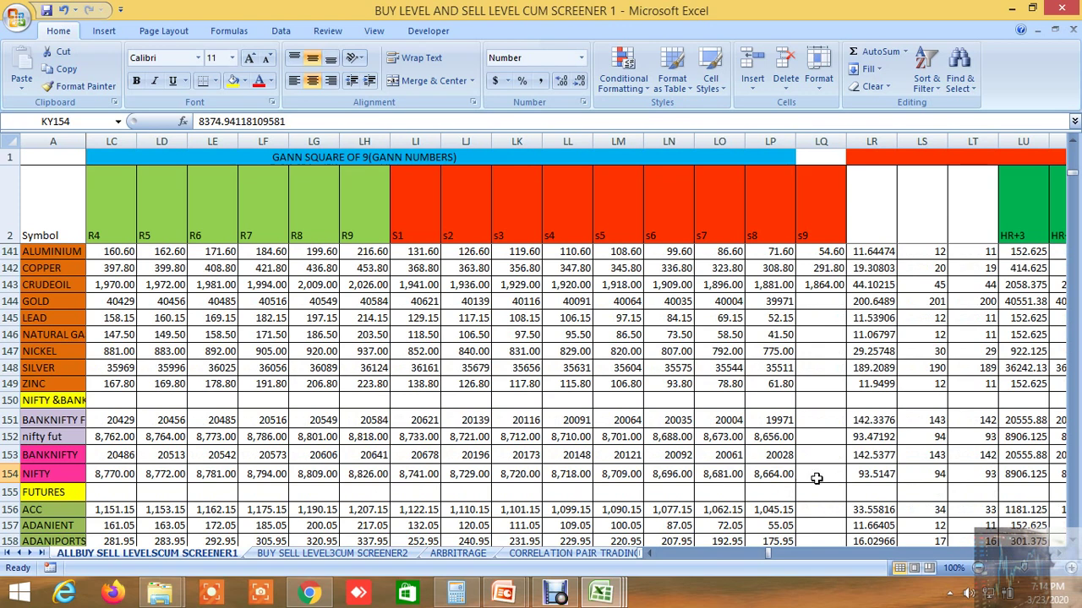
- Show the MURREY'S MATHEMATICAL LEVEL CALCULATION section and check NIFTY's S18 level
scroll(1057, 556, "right", 12)
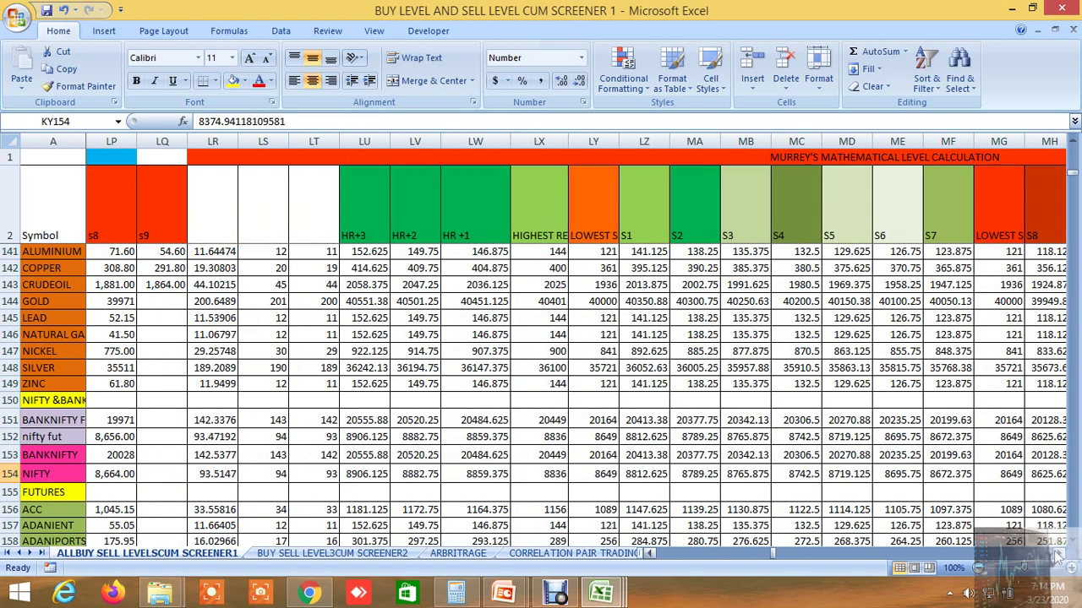
left_click(1056, 554)
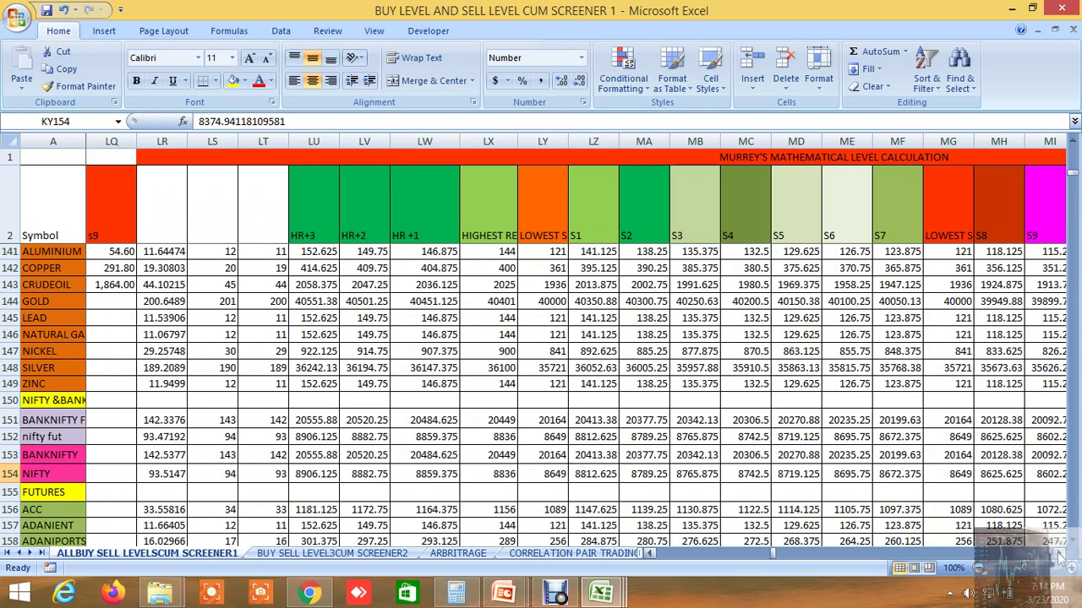
left_click(1061, 555)
left_click(1060, 555)
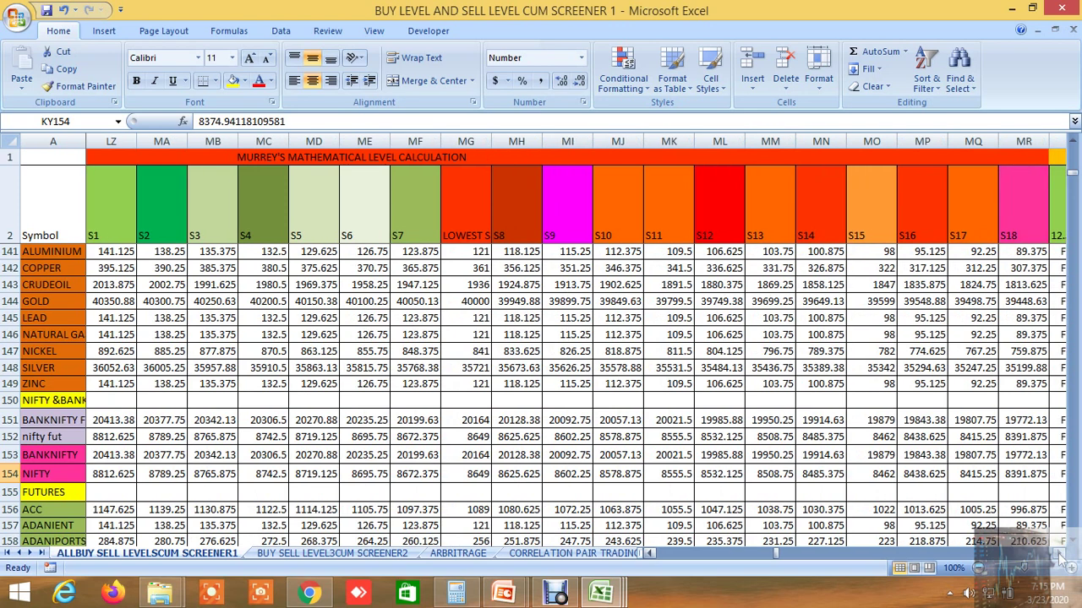
left_click(822, 475)
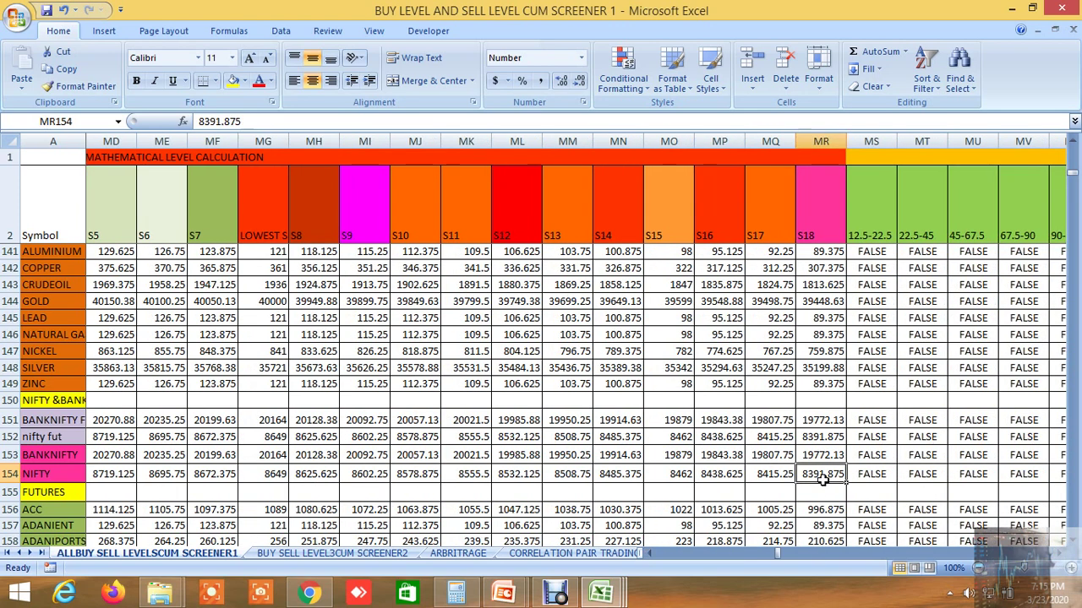
left_click(1061, 555)
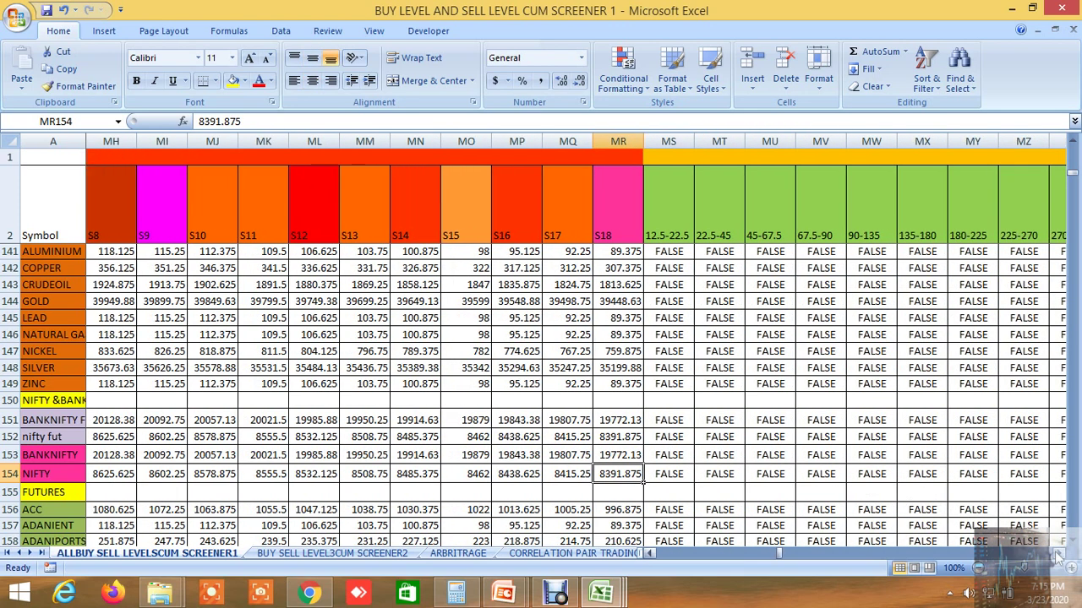
- Switch to the FIBONACCI ALL LEVELS 1 workbook and find the NIFTY row at the sheet's first columns
mouse_move(596, 596)
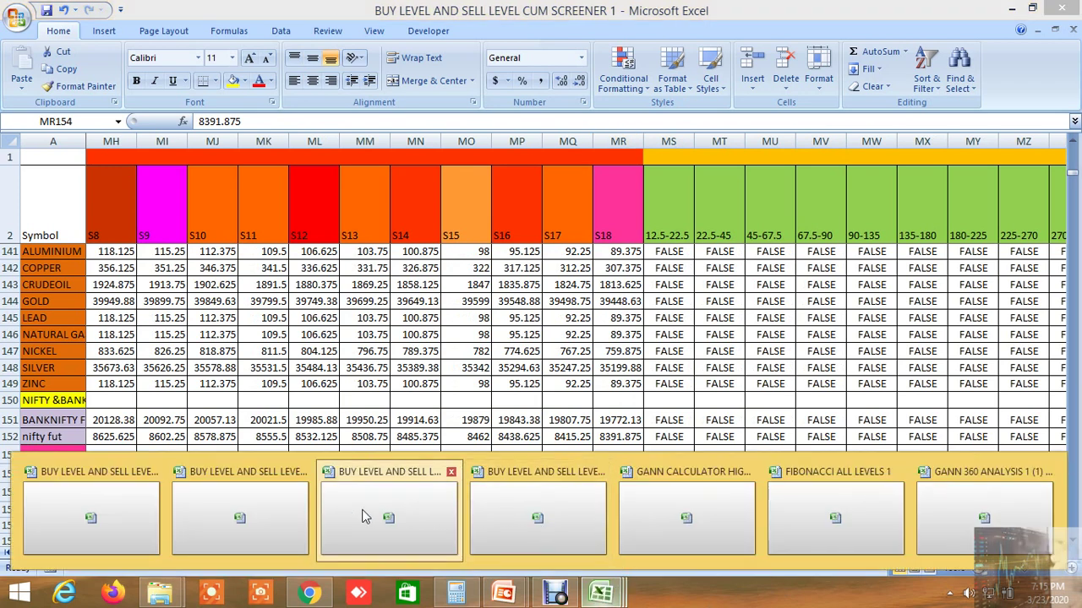
left_click(833, 522)
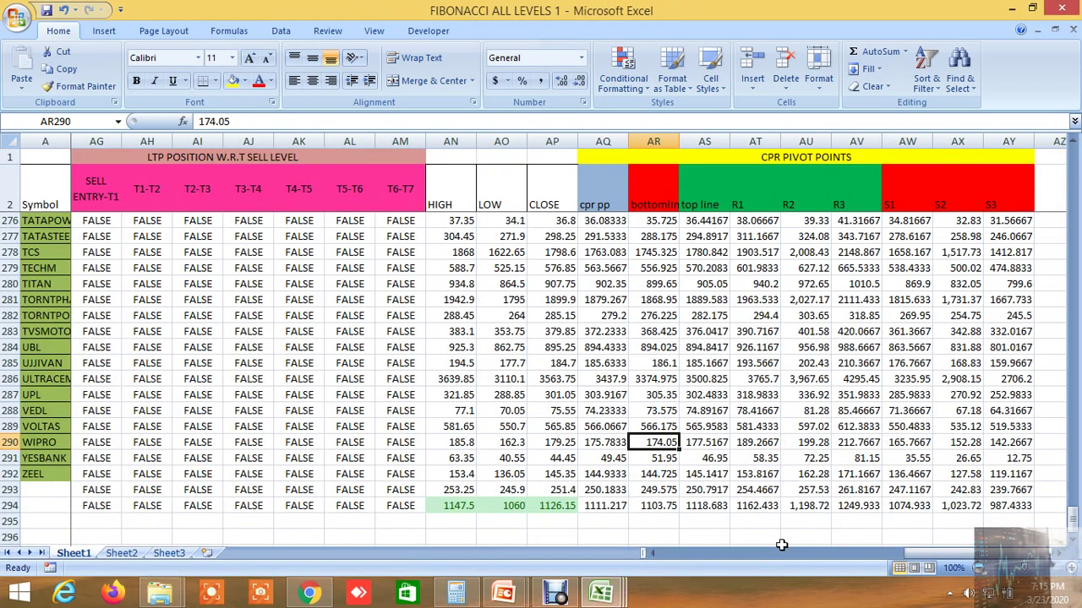
scroll(782, 545, "left", 10)
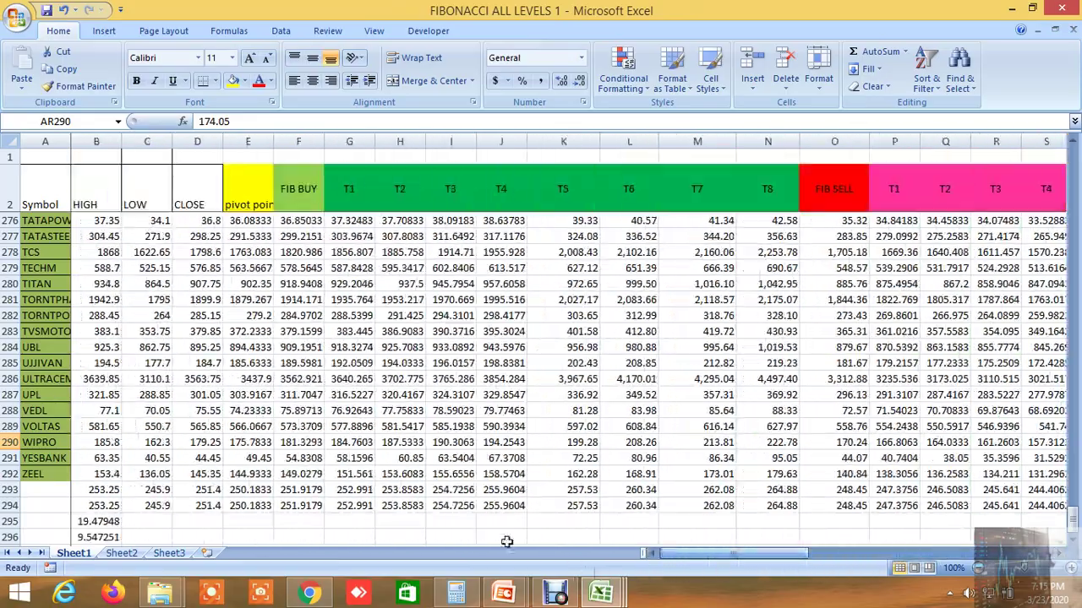
scroll(451, 483, "up", 12)
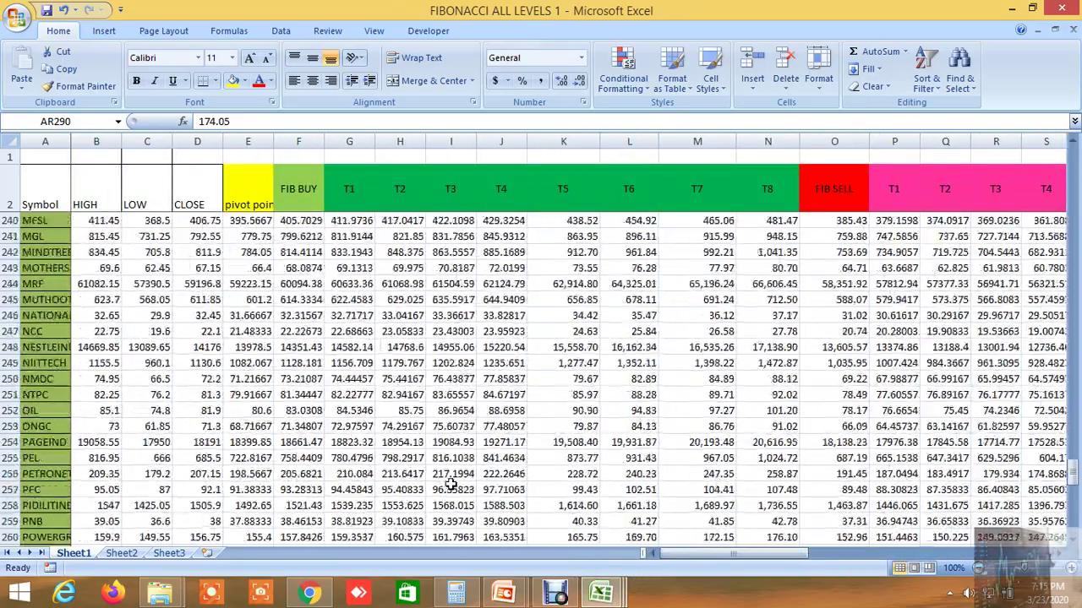
scroll(451, 484, "up", 20)
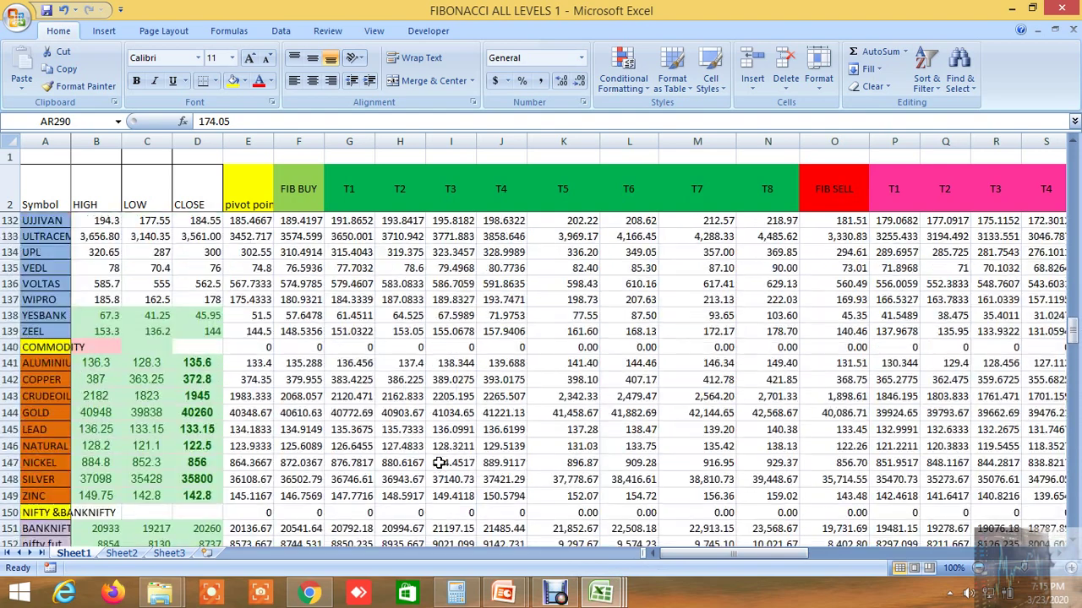
scroll(439, 463, "down", 2)
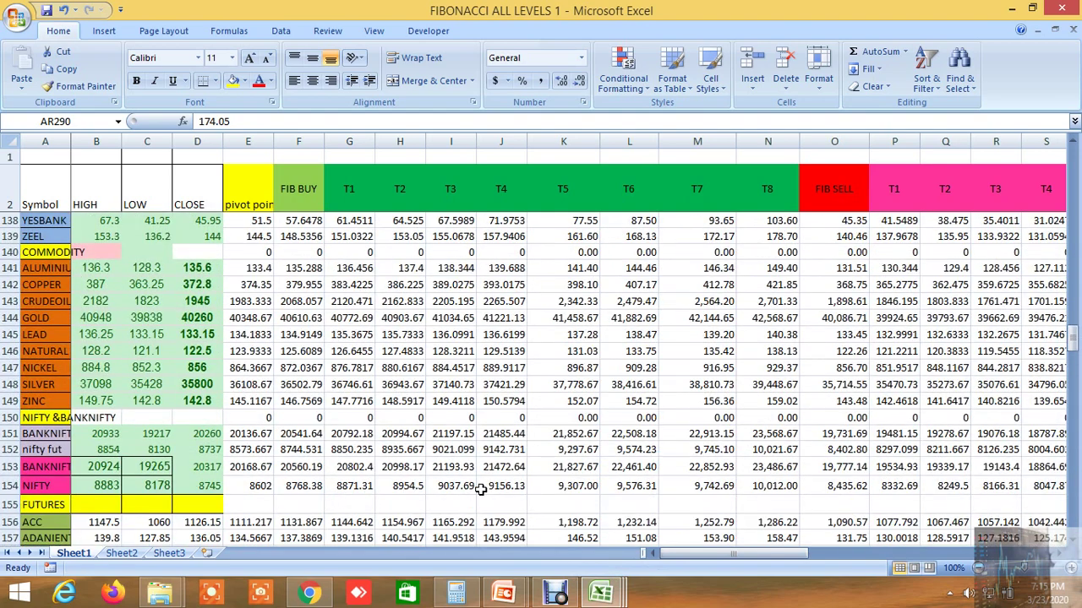
- Check NIFTY's T4, T5 and T6 levels on the FIB SELL side
left_click(1059, 554)
left_click(1060, 553)
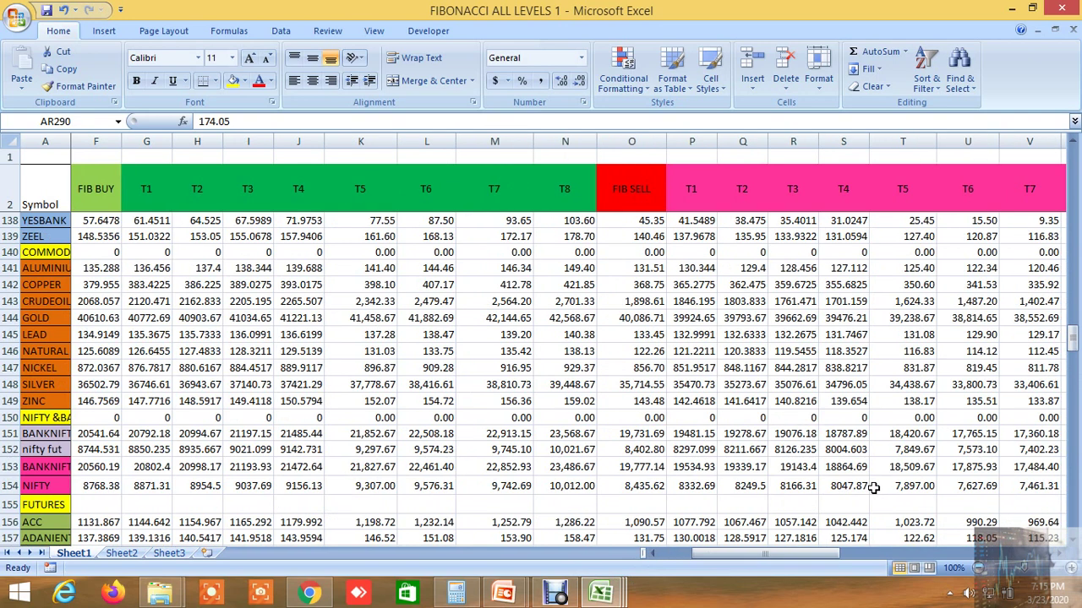
left_click(843, 487)
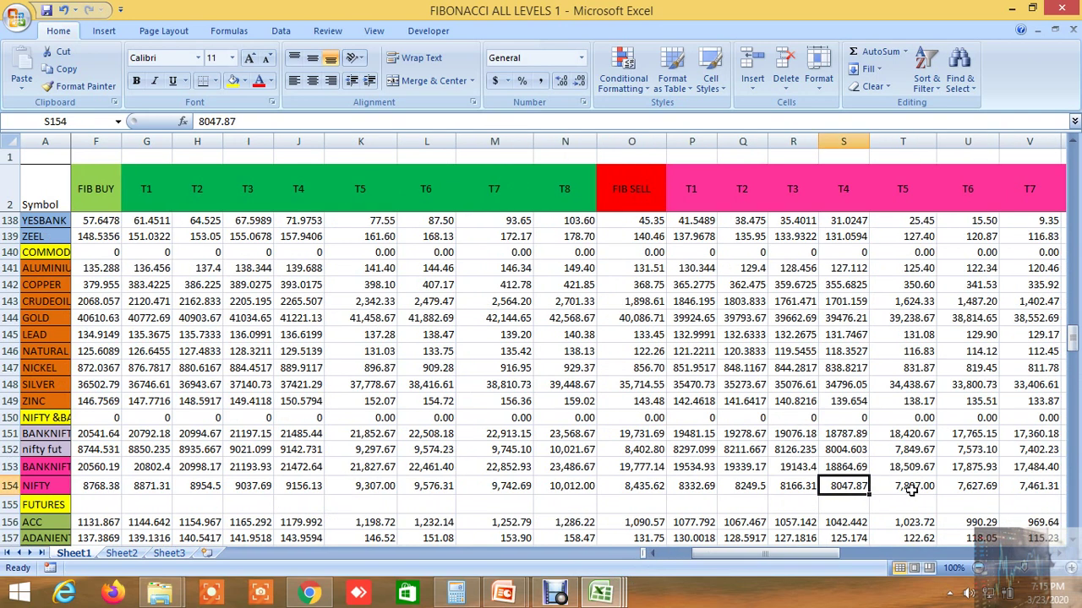
left_click(911, 490)
left_click(992, 490)
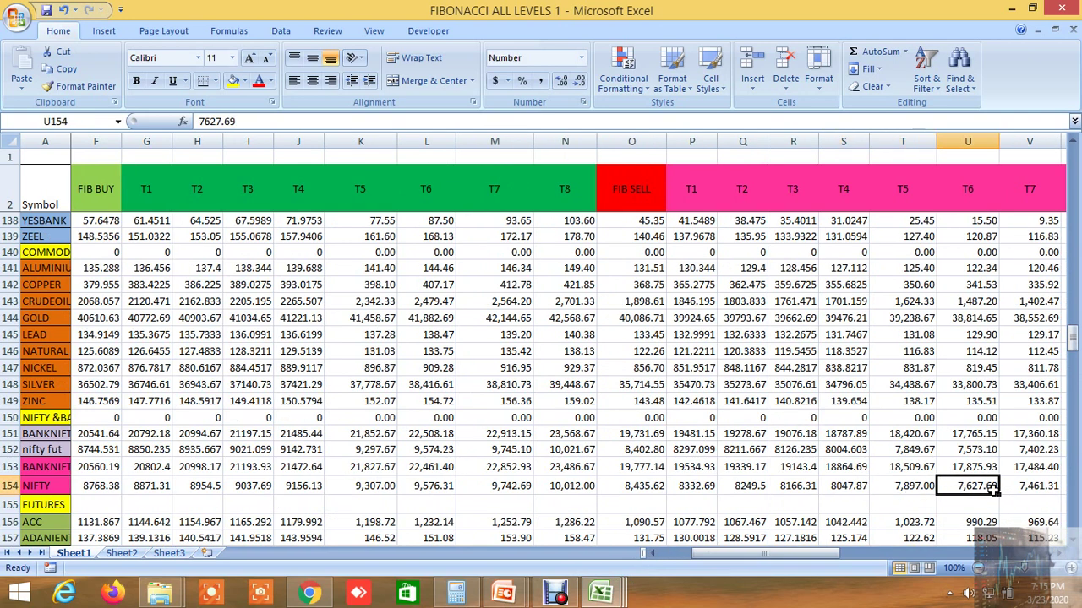
- Check NIFTY's T7 and T8 levels on the FIB SELL side
left_click(1060, 553)
left_click(1060, 554)
left_click(1060, 554)
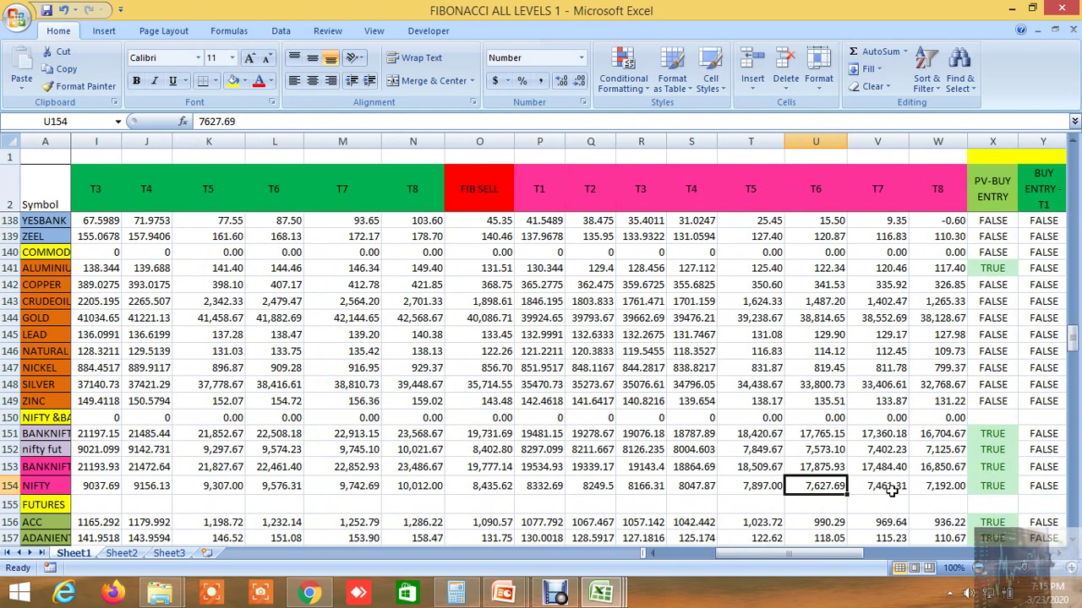
left_click(891, 490)
left_click(953, 487)
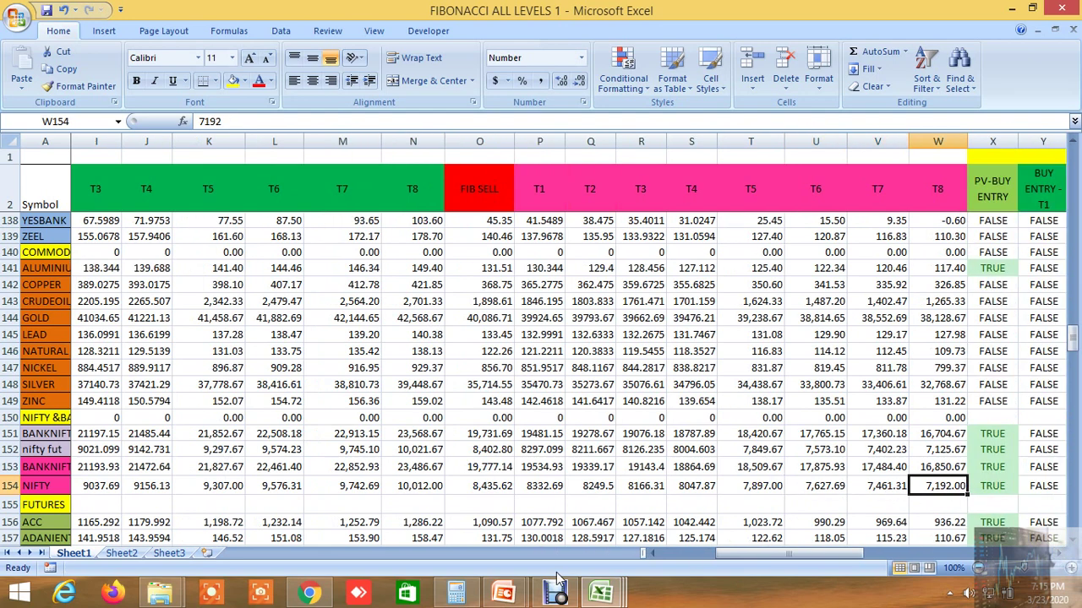
- Switch to the GANN 360 ANALYSIS 1 (1) workbook and check NIFTY's high price and low price entries
mouse_move(602, 593)
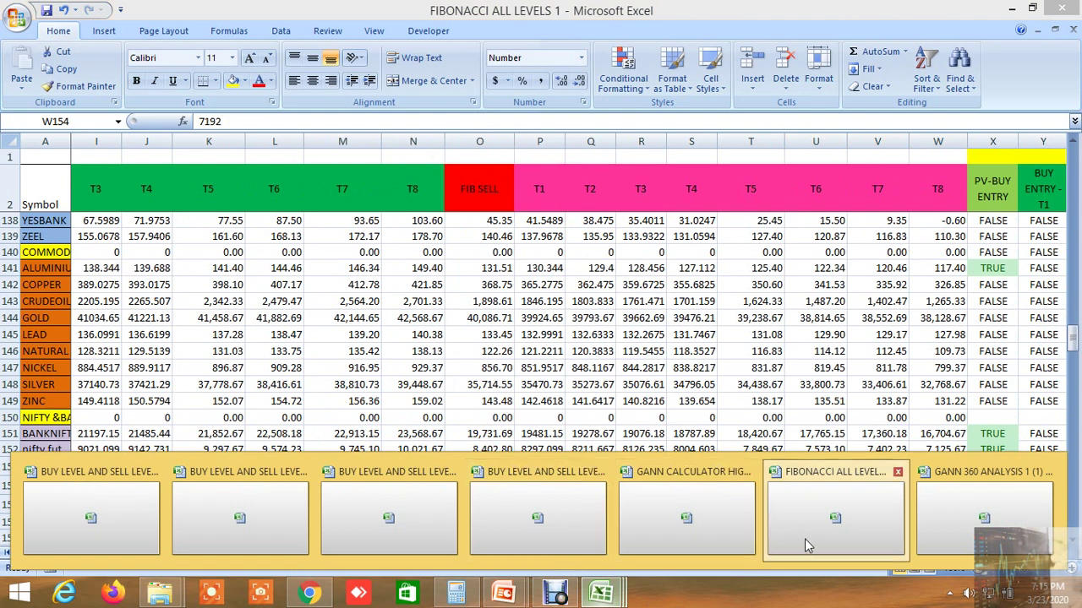
left_click(989, 522)
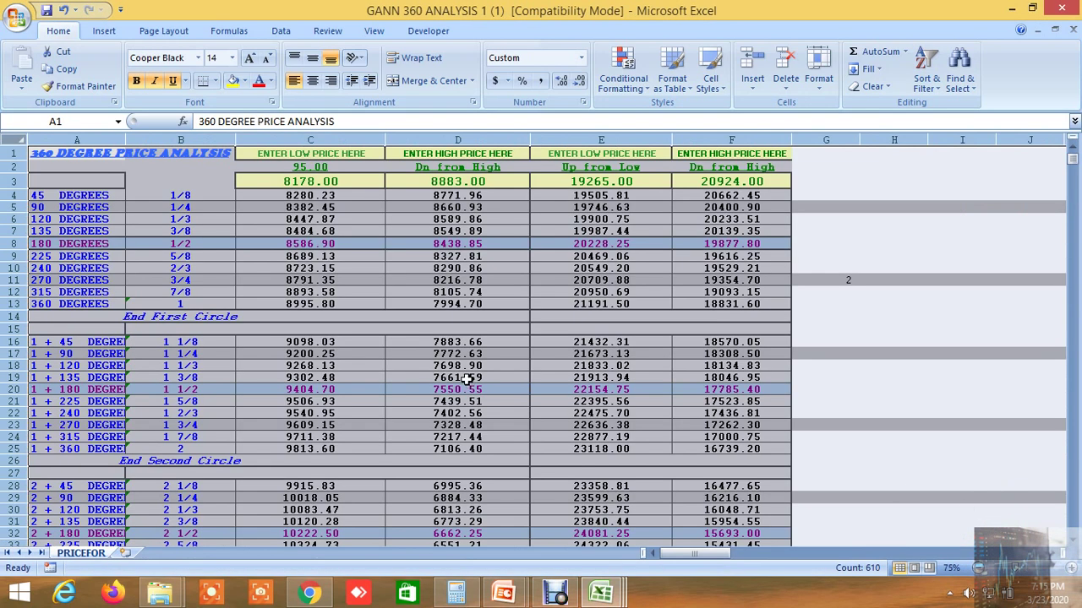
left_click(426, 180)
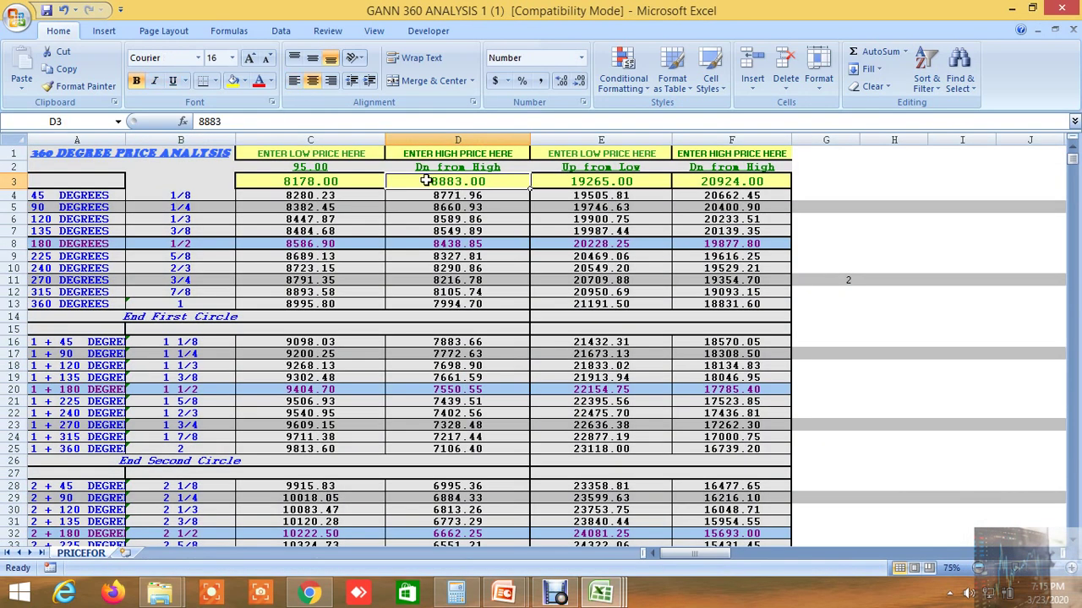
left_click(328, 182)
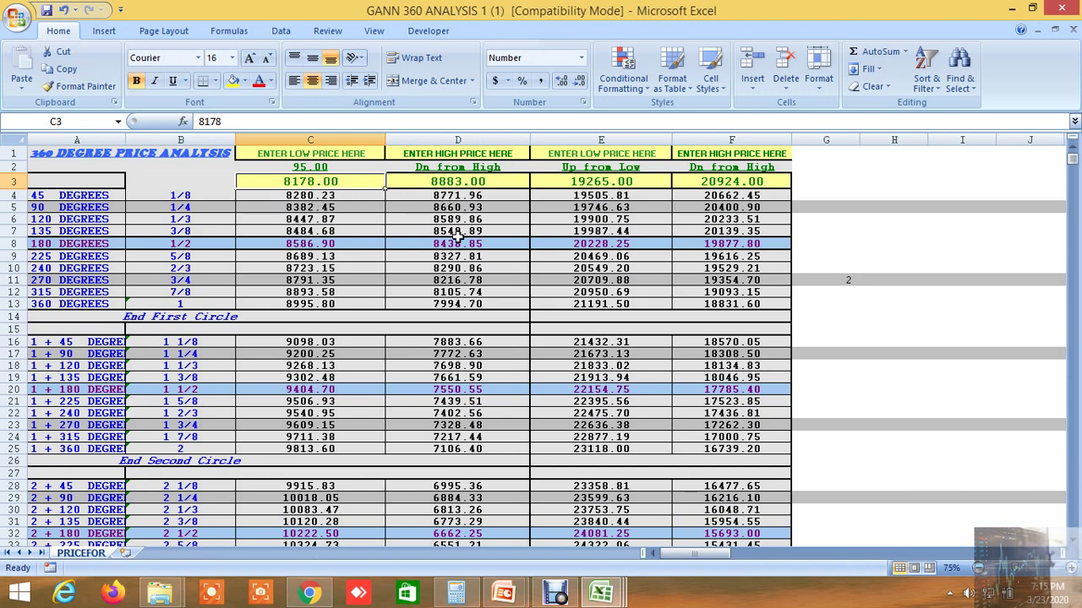
- Check NIFTY's Dn from High levels at 315, 360, 1 + 45 and 1 + 90 degrees
left_click(451, 294)
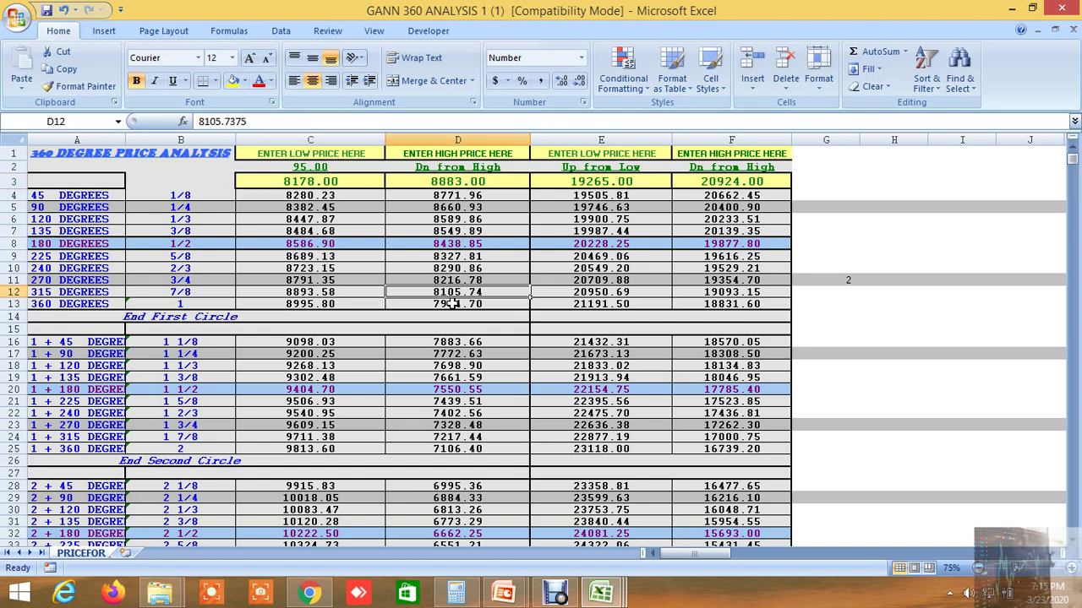
left_click(452, 304)
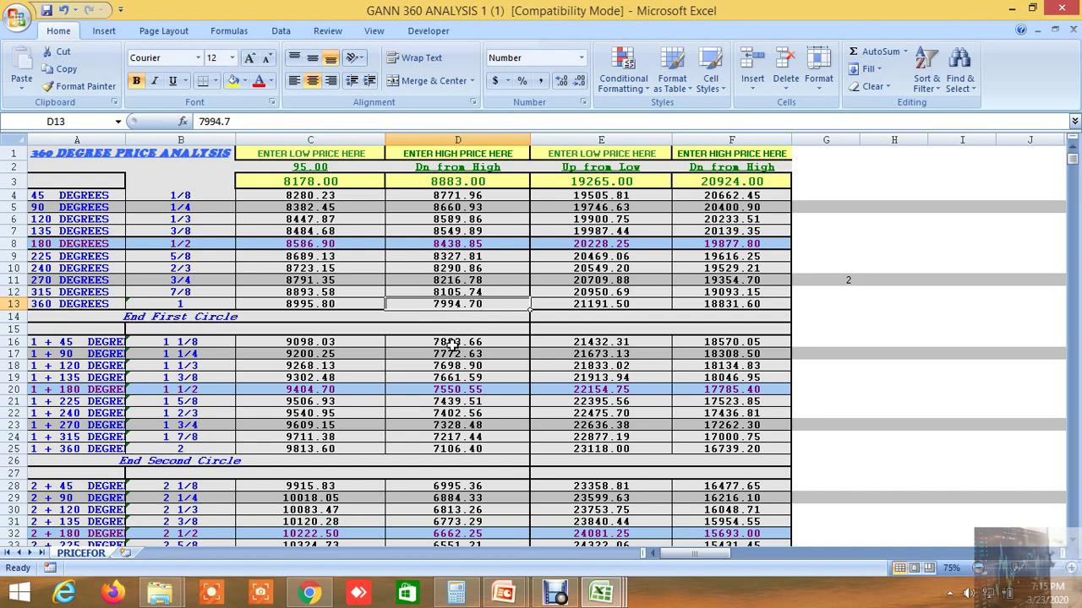
left_click(452, 345)
left_click(455, 355)
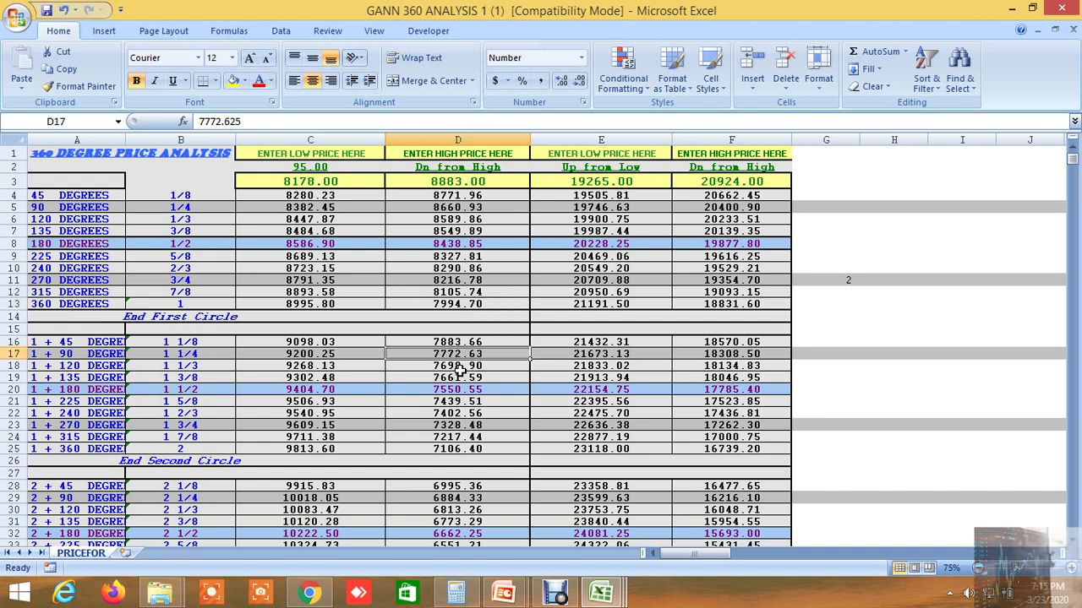
- Check NIFTY's Dn from High levels at 1 + 135 and 1 + 180 degrees
left_click(459, 377)
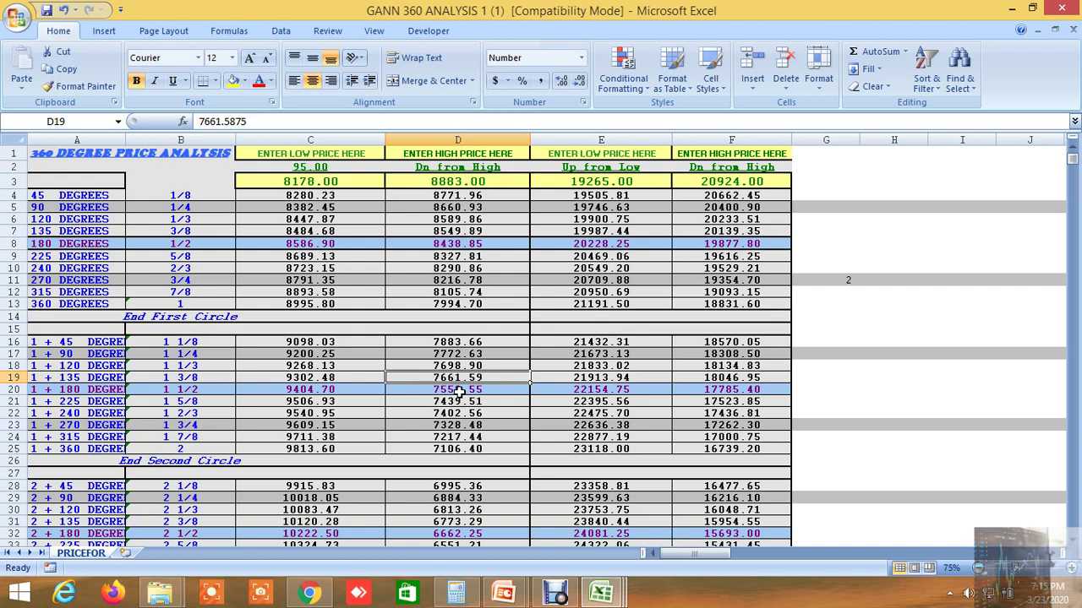
left_click(459, 391)
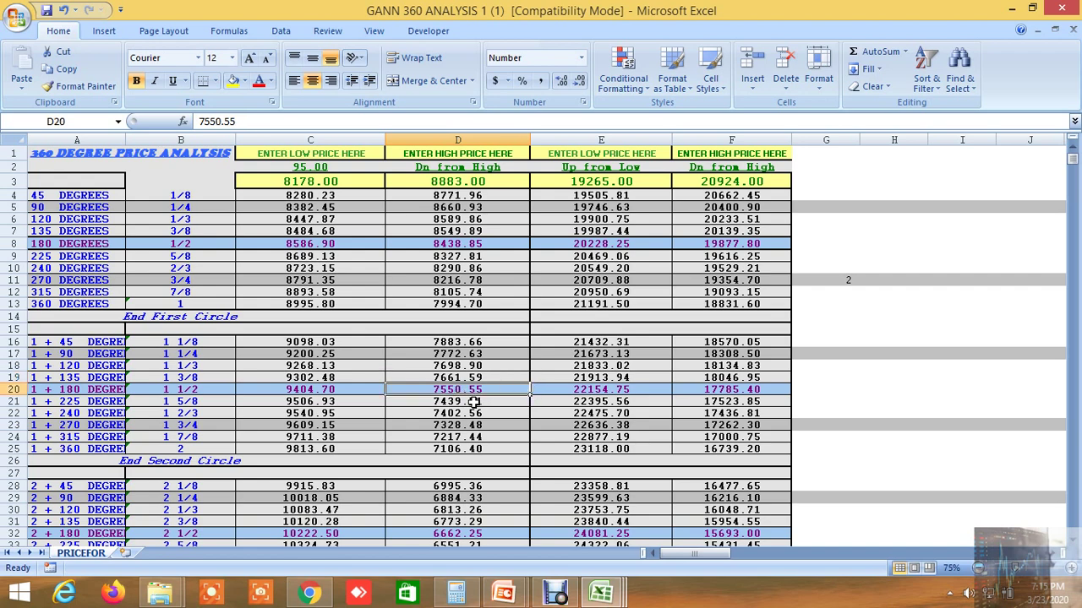
left_click(601, 594)
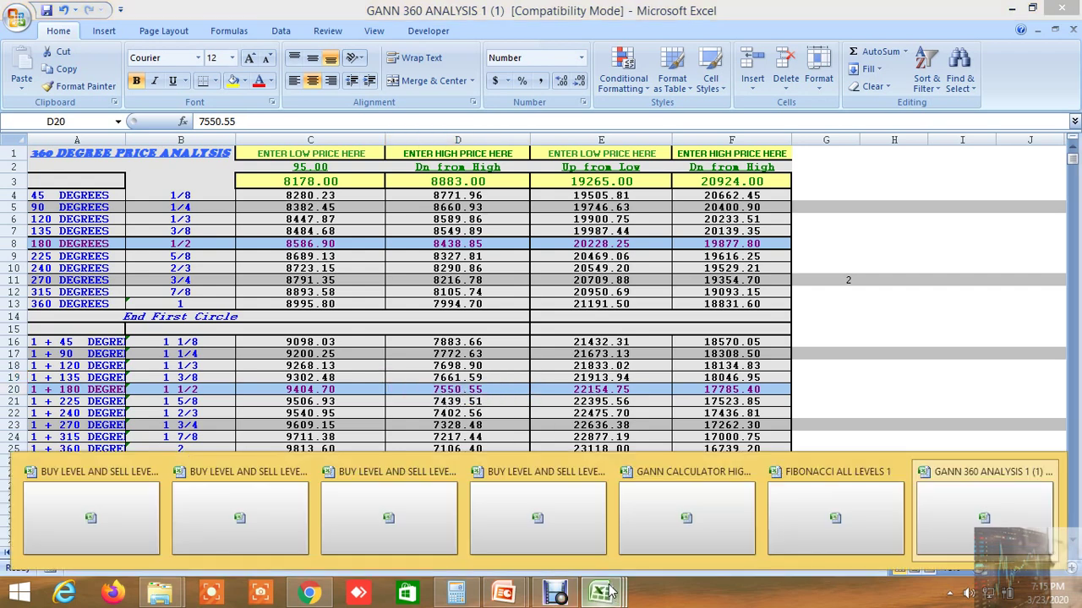
left_click(311, 594)
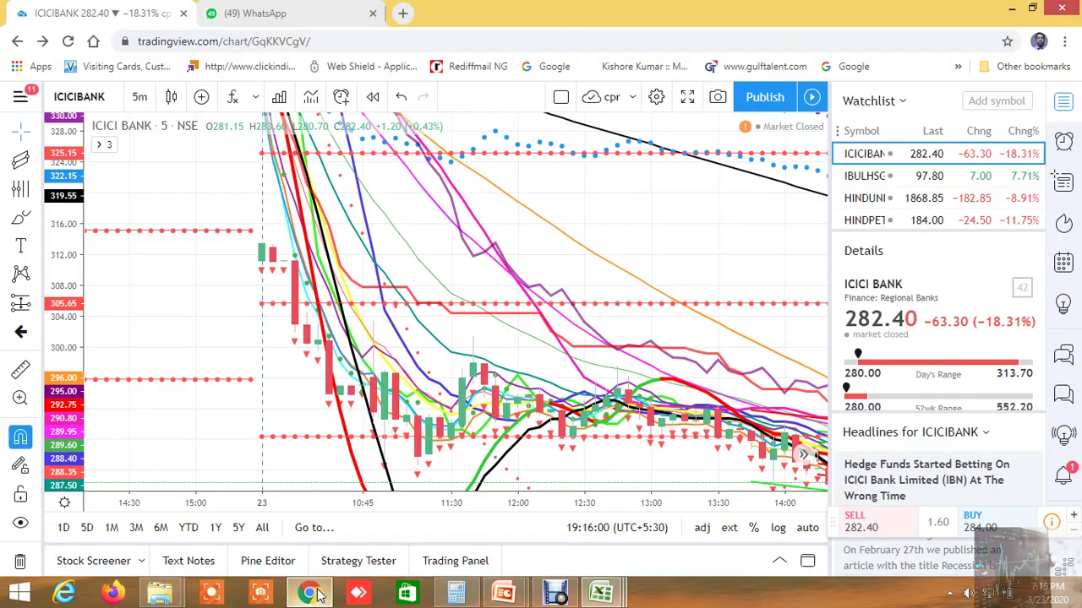
left_click(302, 15)
- Switch to the BUY LEVEL AND SELL LEVEL CUM SCREENER 1 workbook in Excel and show its INSIDE THE BAR WITH NR7 sheet
mouse_move(605, 594)
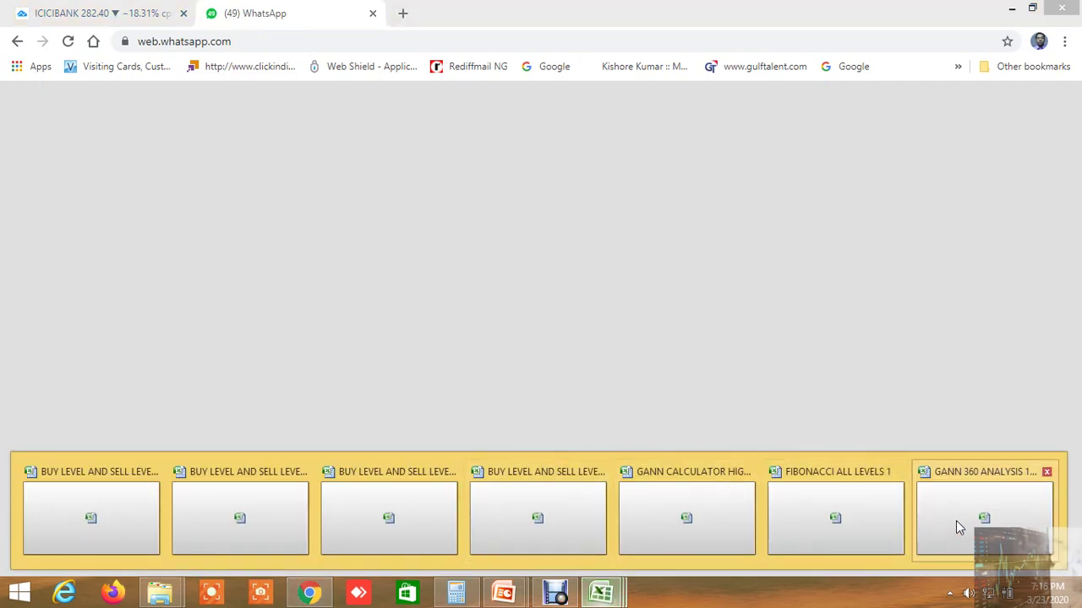
left_click(334, 528)
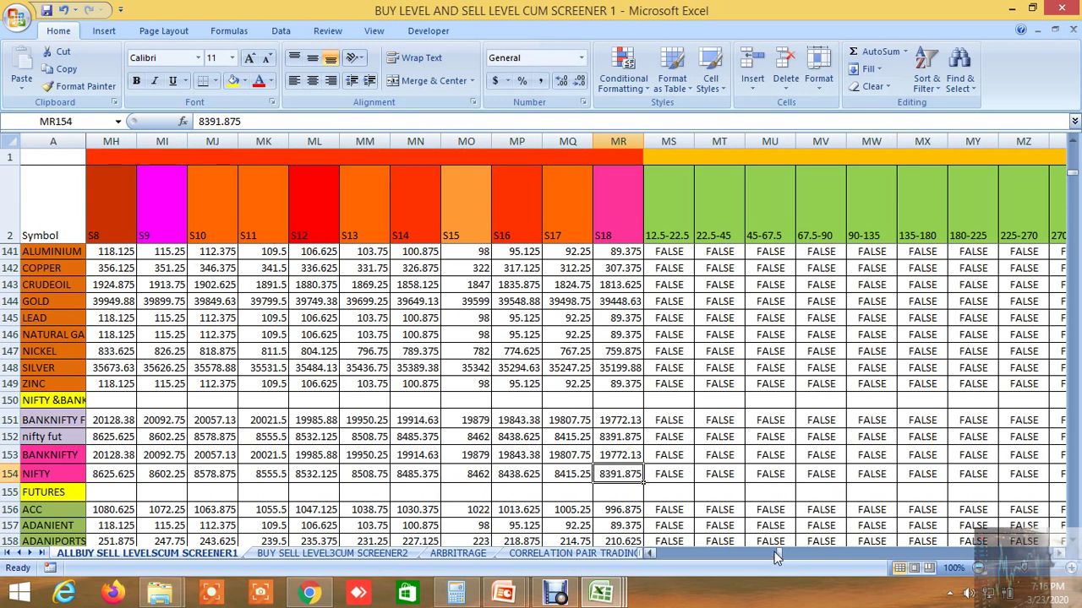
scroll(774, 551, "left", 6)
scroll(777, 550, "right", 4)
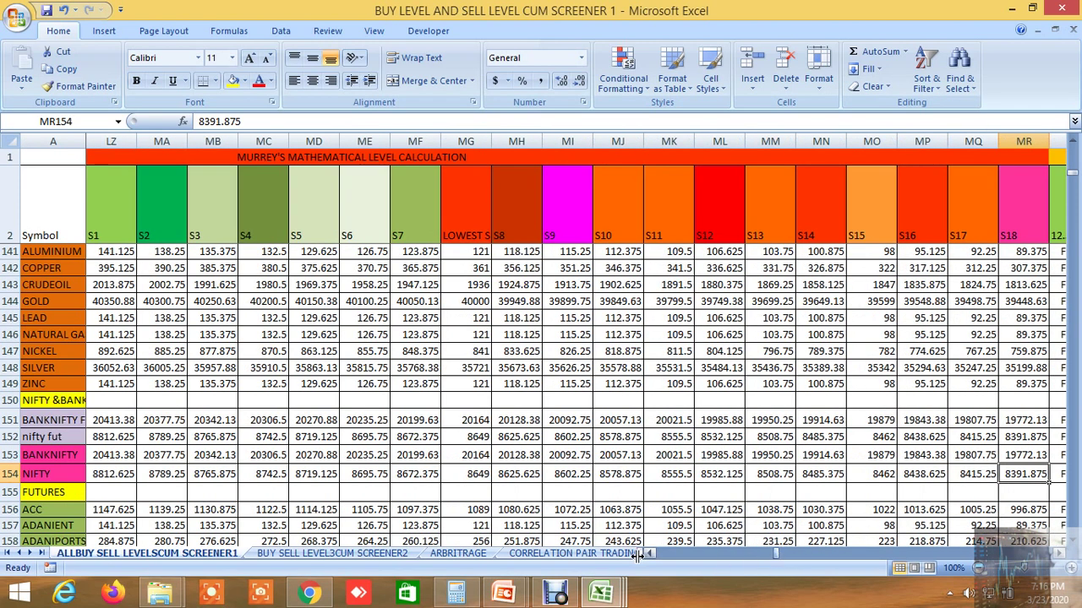
left_click(596, 553)
left_click(589, 553)
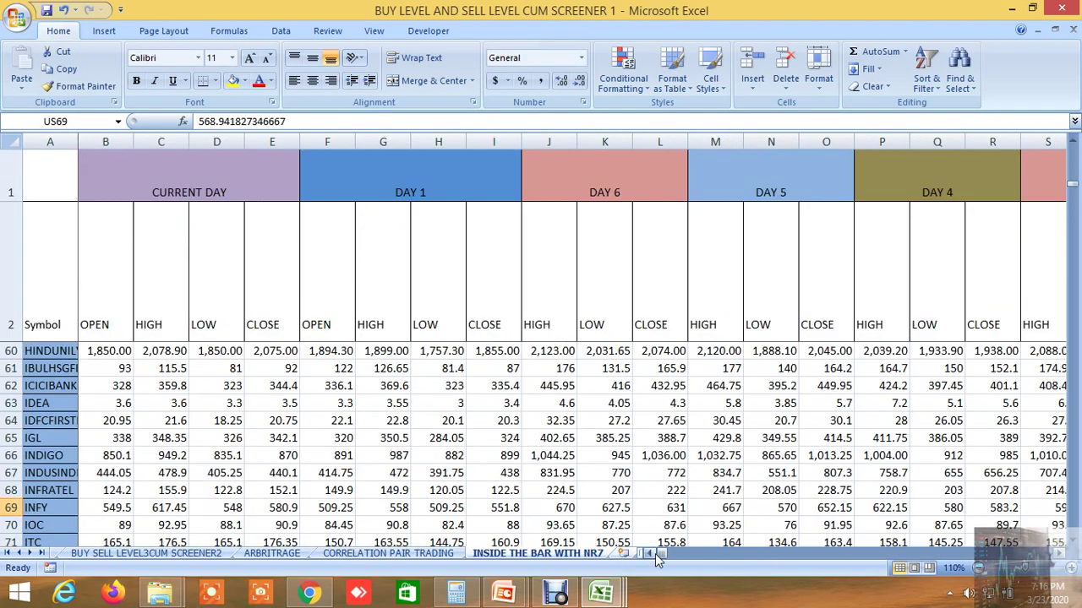
- Check NIFTY's T1, T2, T4, T6 and T7 levels on the FIB SELL 7 DAYS side
scroll(602, 452, "down", 7)
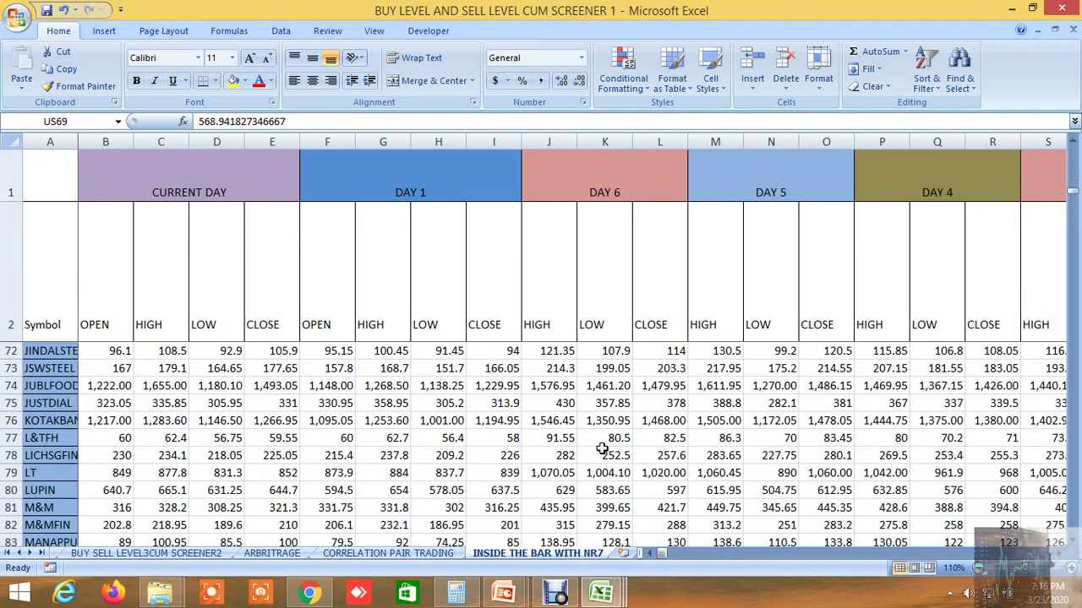
scroll(601, 449, "down", 19)
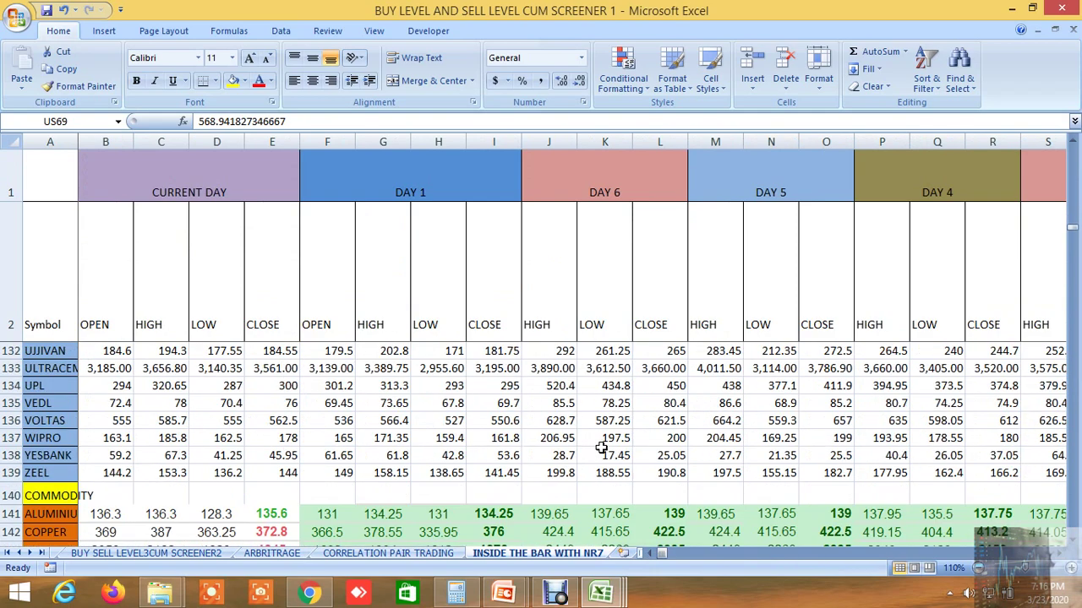
scroll(602, 447, "down", 3)
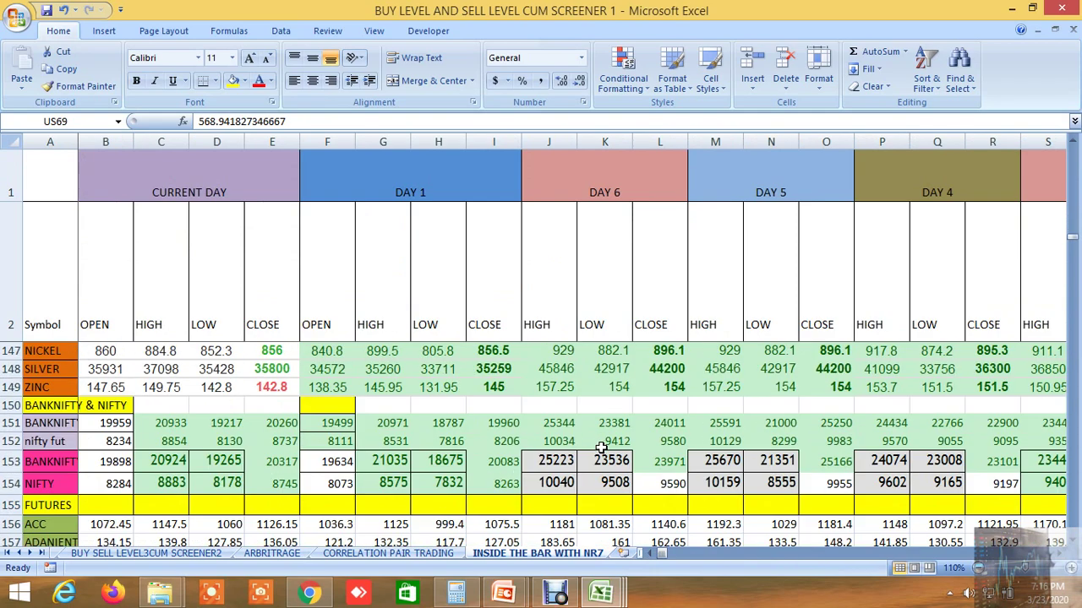
left_click_drag(665, 553, 791, 573)
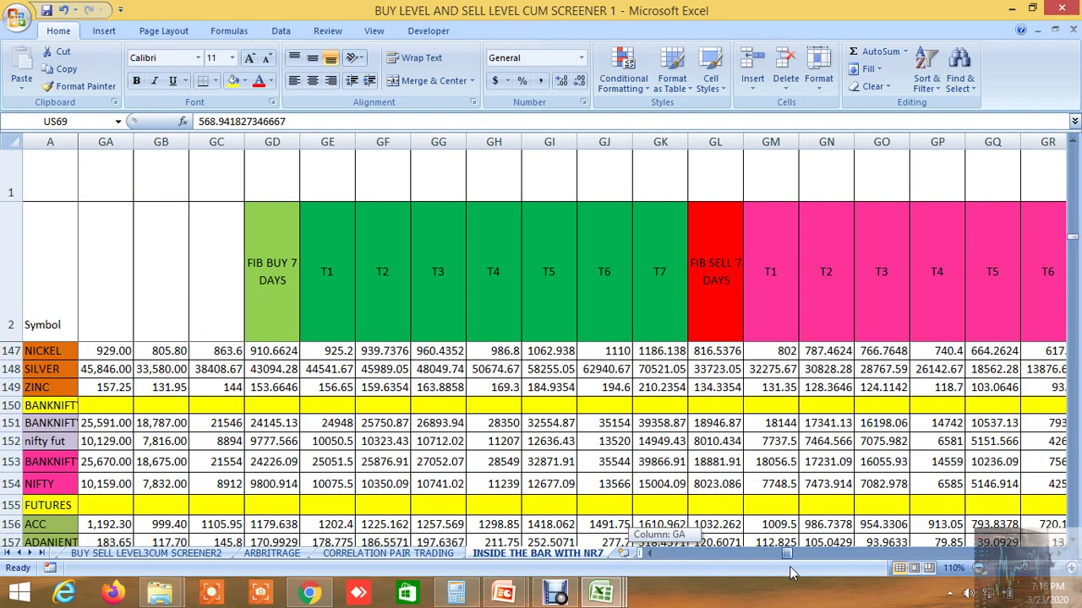
left_click_drag(792, 573, 795, 572)
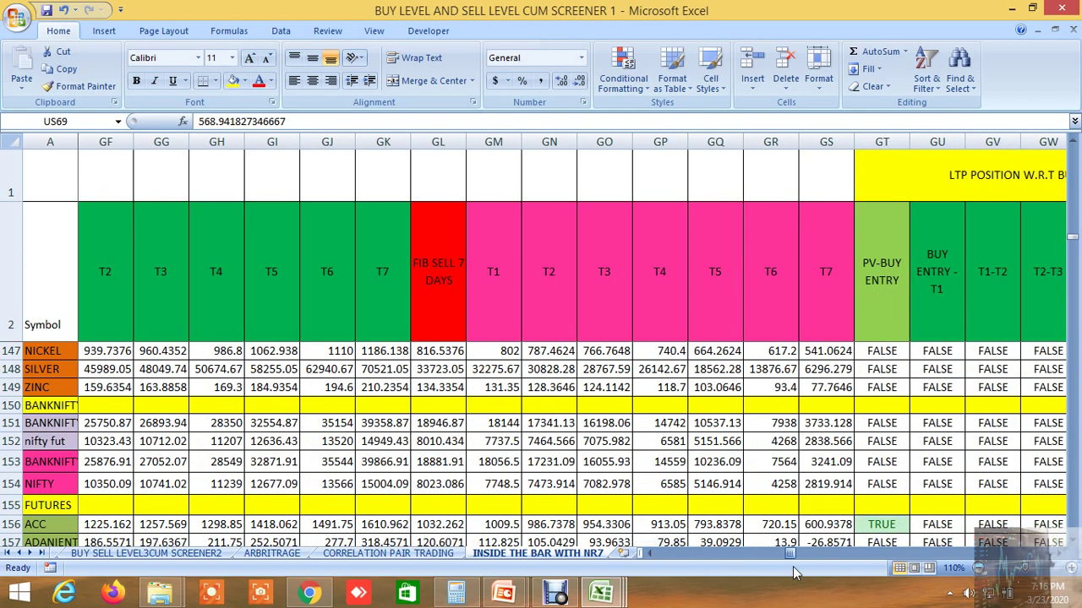
left_click(502, 484)
left_click(550, 484)
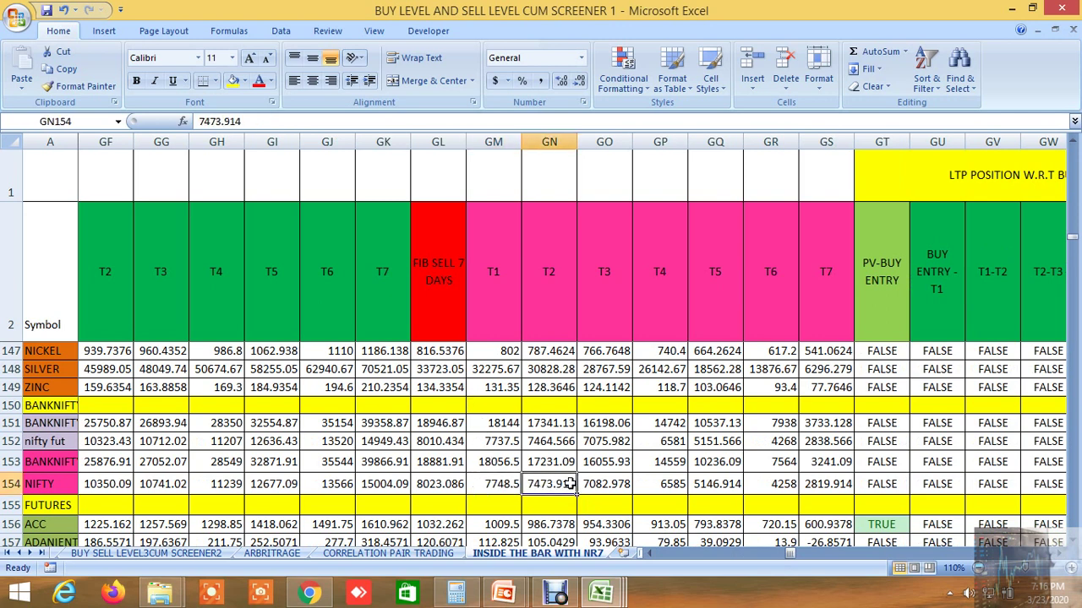
left_click(648, 483)
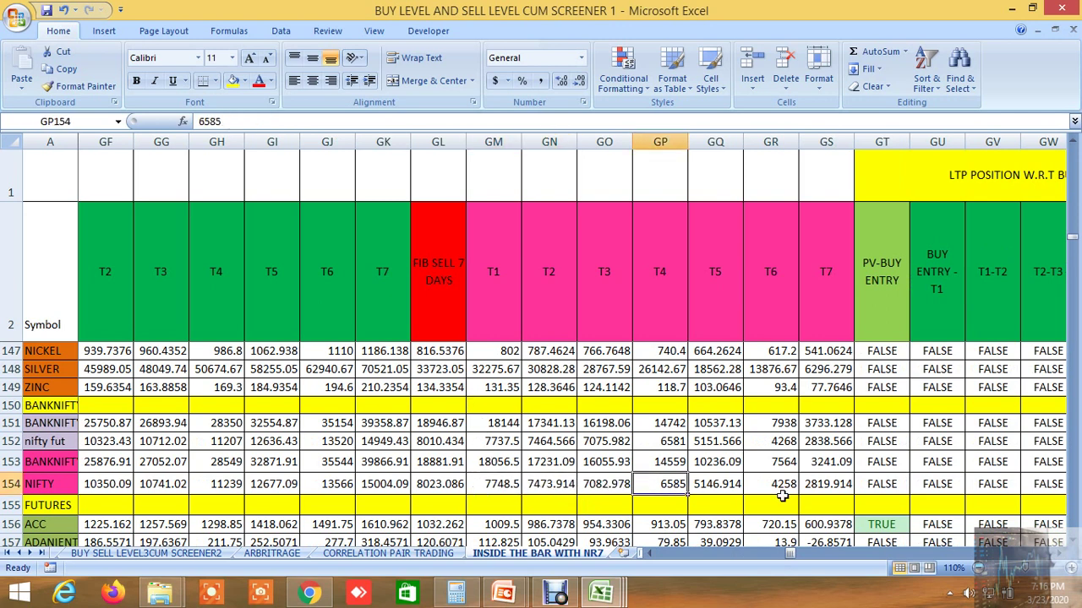
left_click(762, 488)
left_click(816, 485)
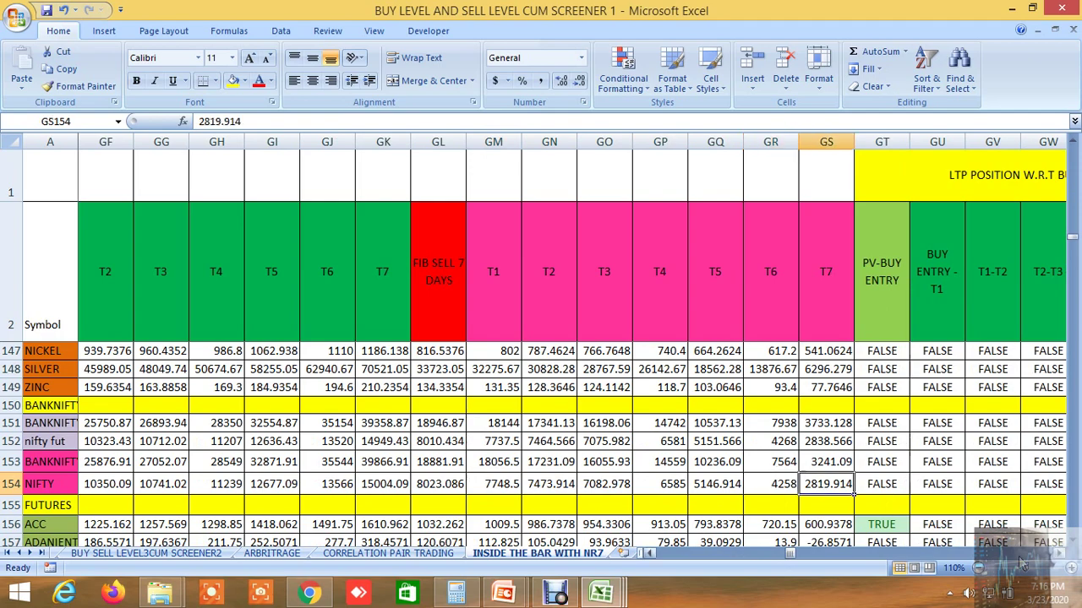
- Review NIFTY's wave levels under ELLIOT WAVE CALCULATION BASED VOLATILITY
left_click_drag(1057, 553, 1057, 554)
left_click_drag(807, 555, 968, 565)
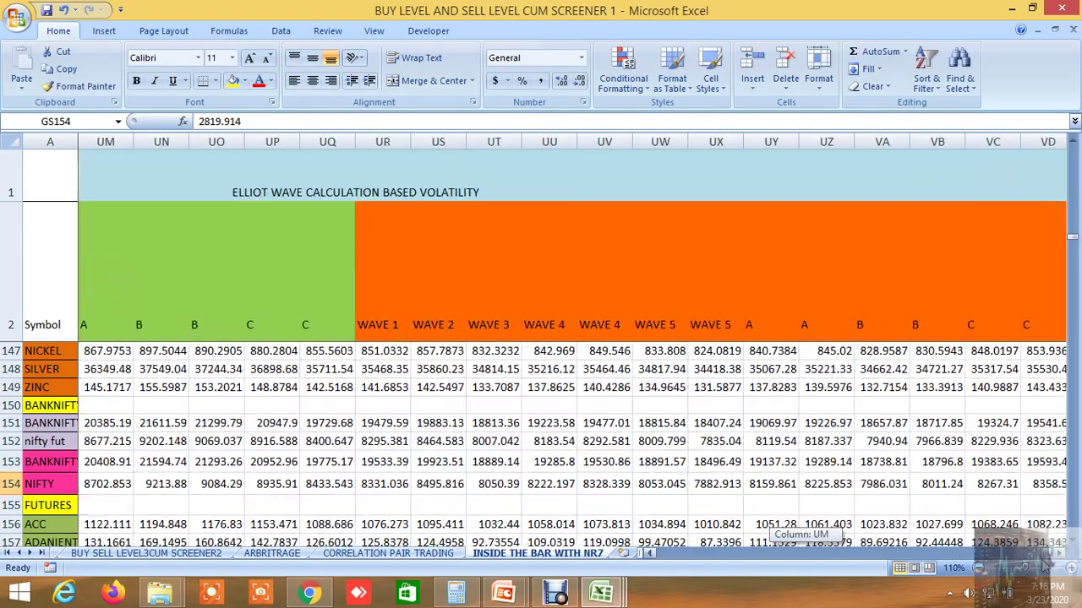
left_click(555, 594)
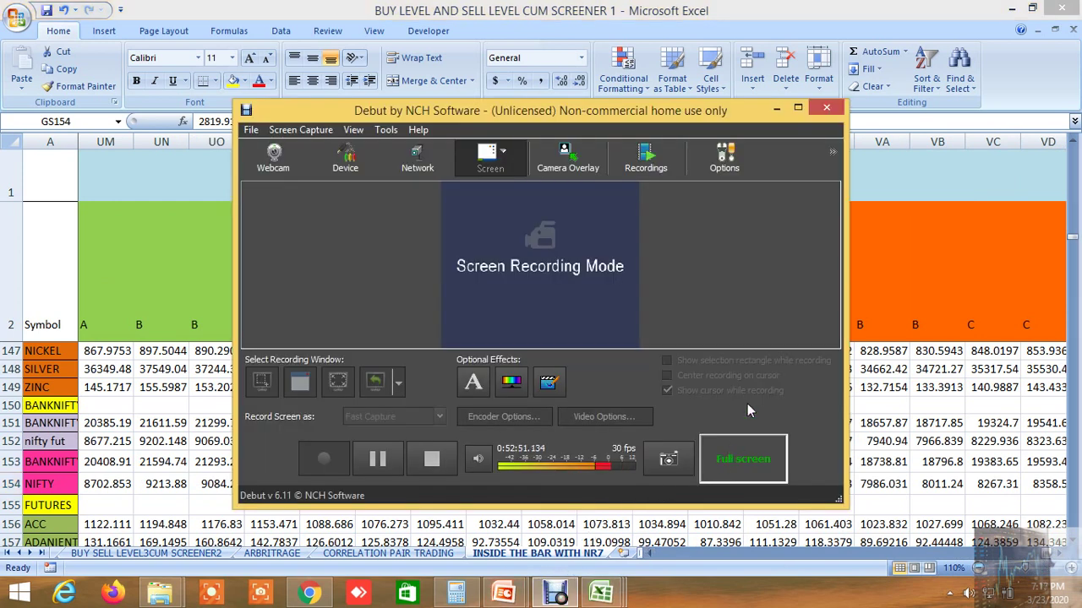